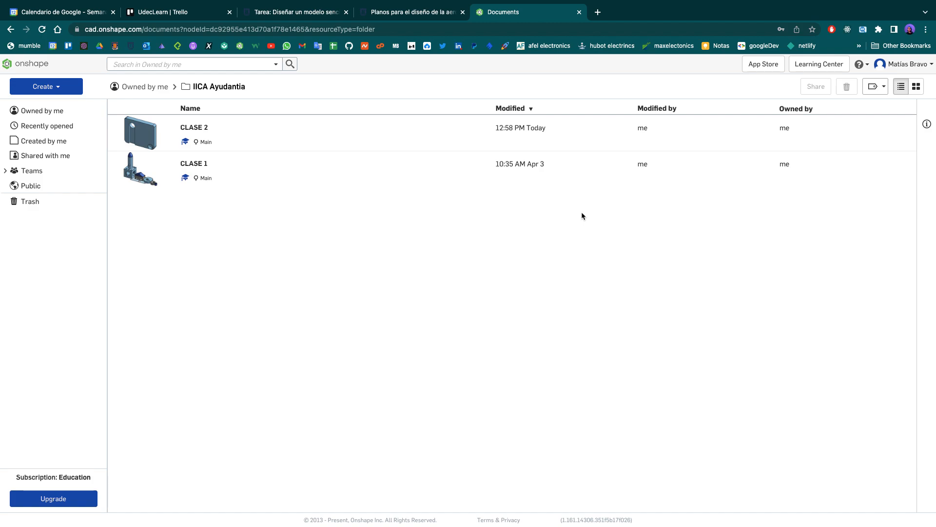
- Review the Onshape assignment page, including the plate drawing, the dimension table by matrícula digit and the submission instructions
left_click(303, 12)
scroll(540, 240, "up", 1)
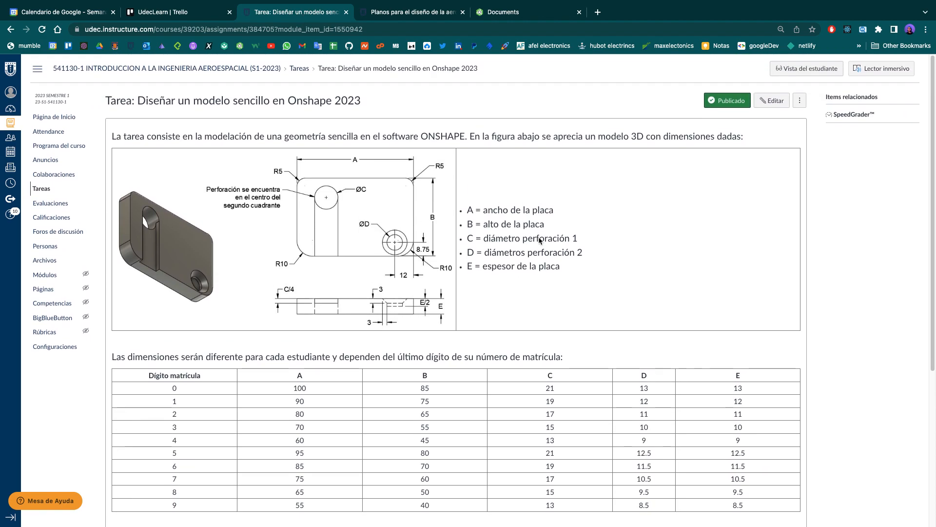
scroll(538, 238, "down", 2)
scroll(539, 237, "up", 2)
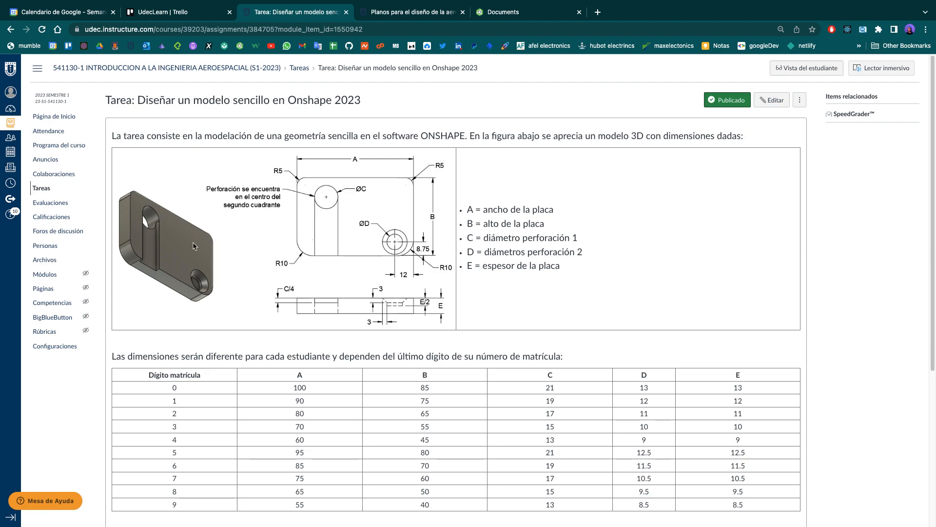
scroll(358, 287, "down", 1)
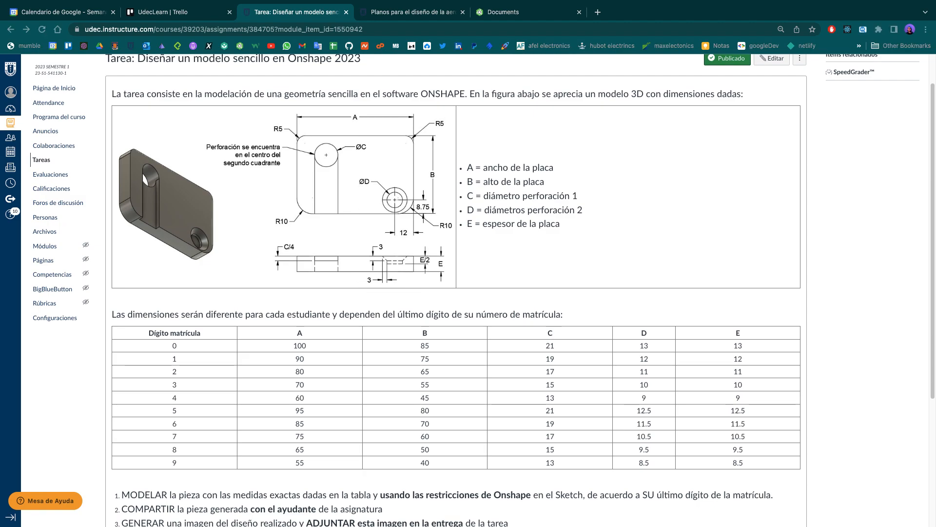
scroll(488, 307, "up", 1)
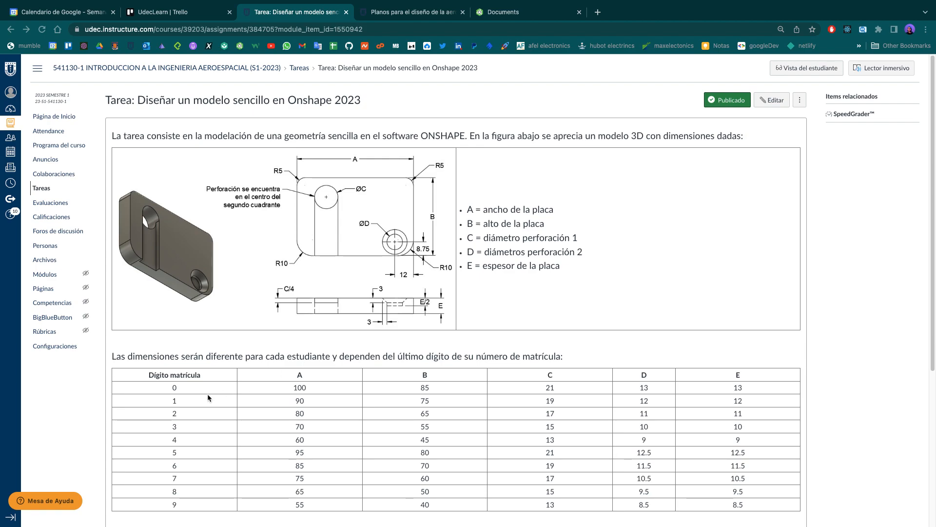
scroll(207, 393, "down", 3)
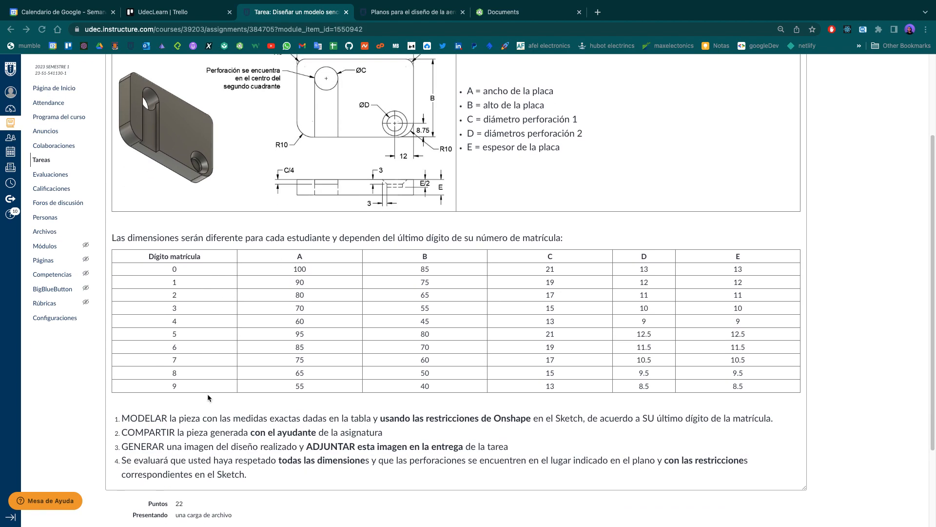
scroll(207, 393, "up", 3)
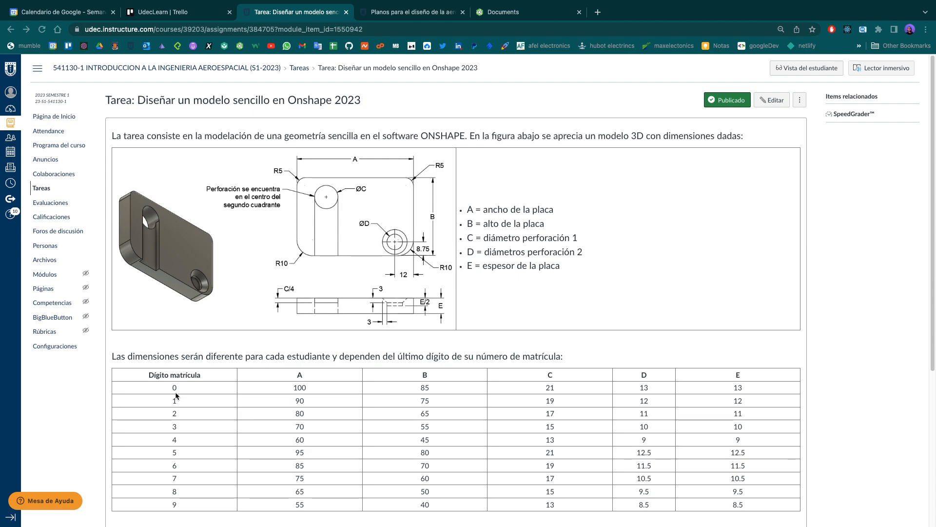
scroll(175, 402, "down", 2)
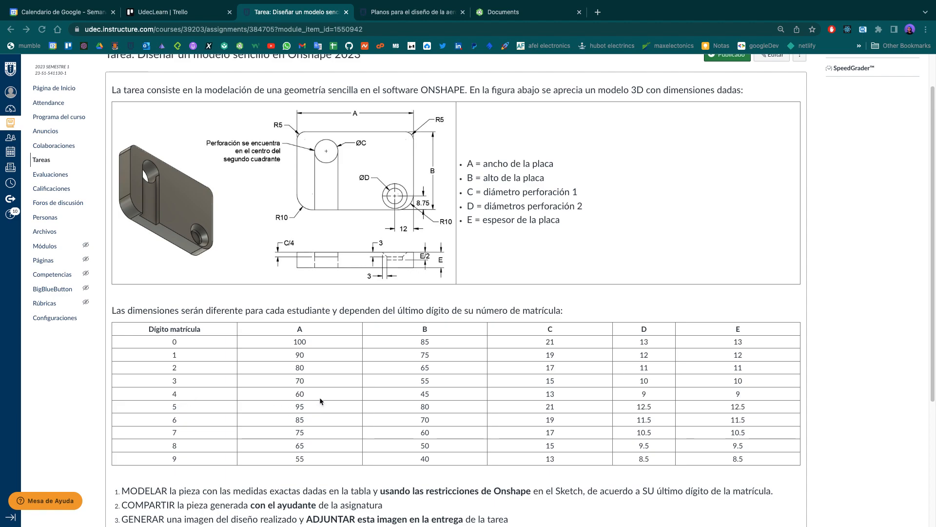
scroll(320, 400, "up", 2)
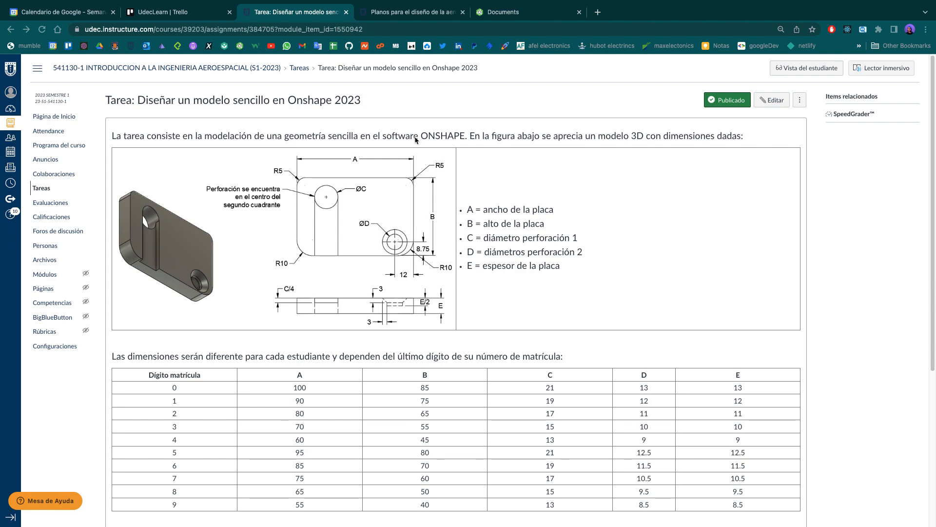
- Switch to Onshape, open the CLASE 2 document and show the plate model in Part Studio 1
left_click(524, 12)
left_click(281, 139)
double_click(282, 140)
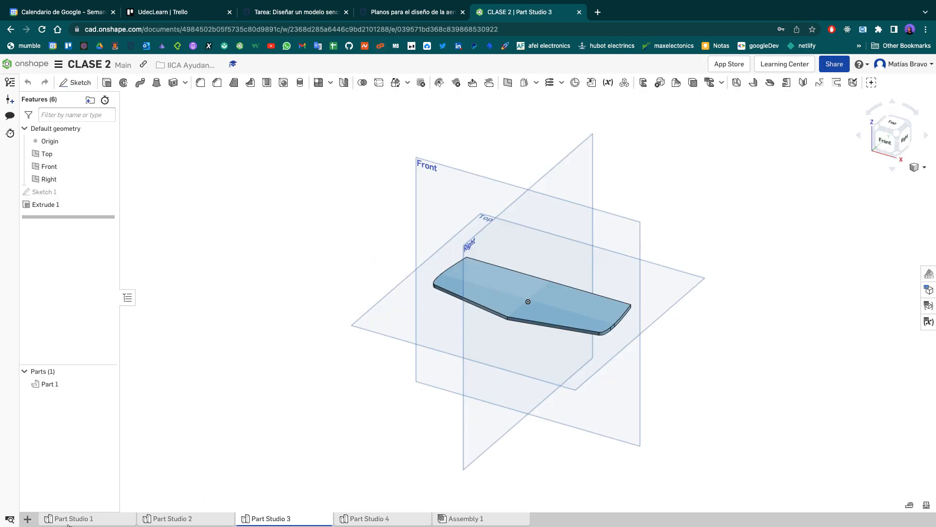
left_click(68, 524)
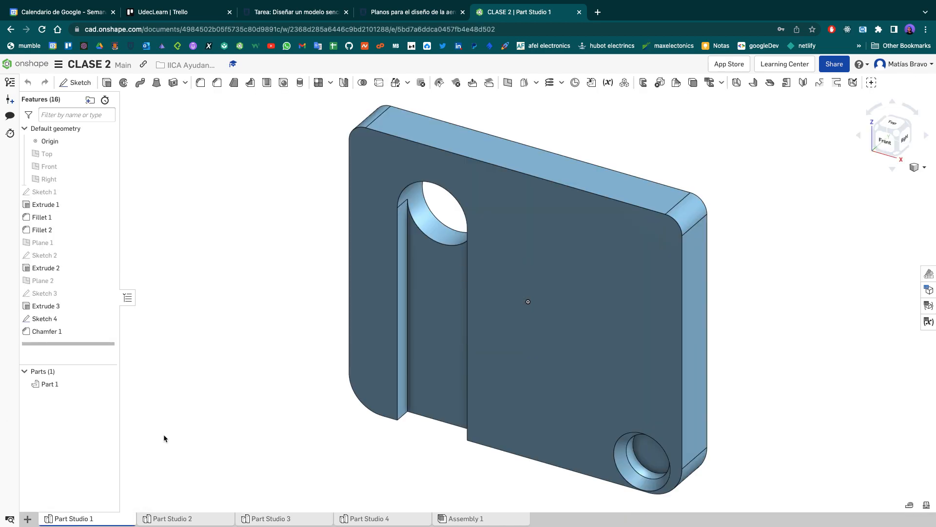
- Examine the plate from the front, including its rounded corners, large through hole with slot, and small corner hole
left_click(887, 148)
scroll(799, 356, "down", 3)
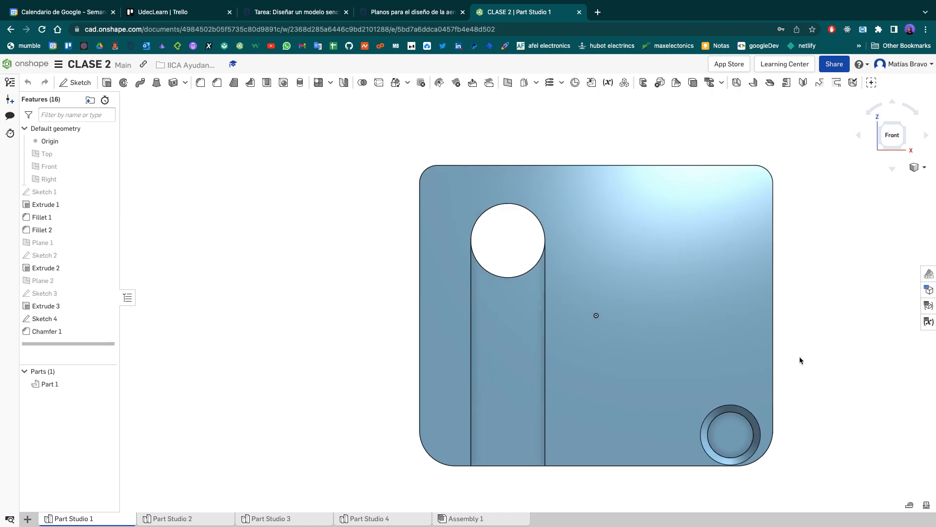
mouse_move(820, 338)
right_mouse_down()
mouse_move(793, 336)
mouse_move(766, 304)
mouse_move(761, 333)
mouse_move(831, 338)
right_mouse_up()
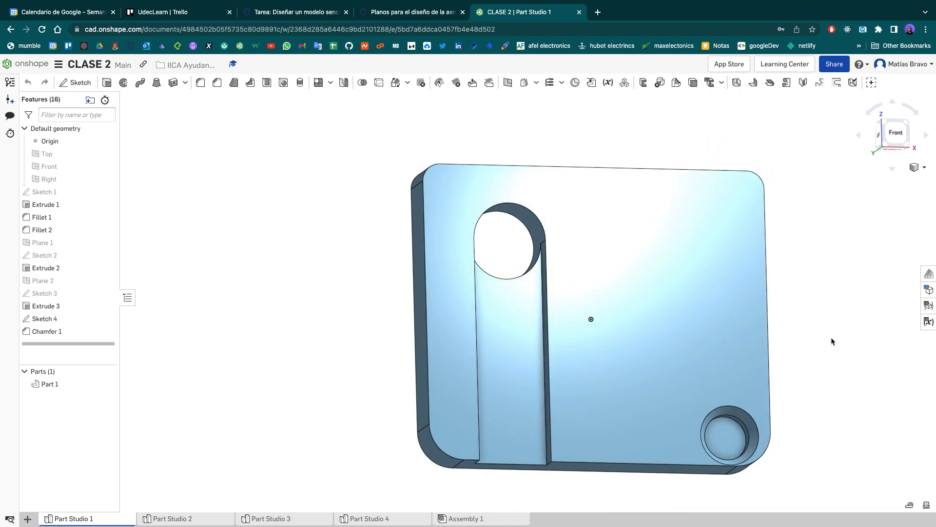
left_click(899, 133)
scroll(699, 278, "down", 2)
scroll(700, 278, "down", 3)
scroll(740, 354, "up", 3)
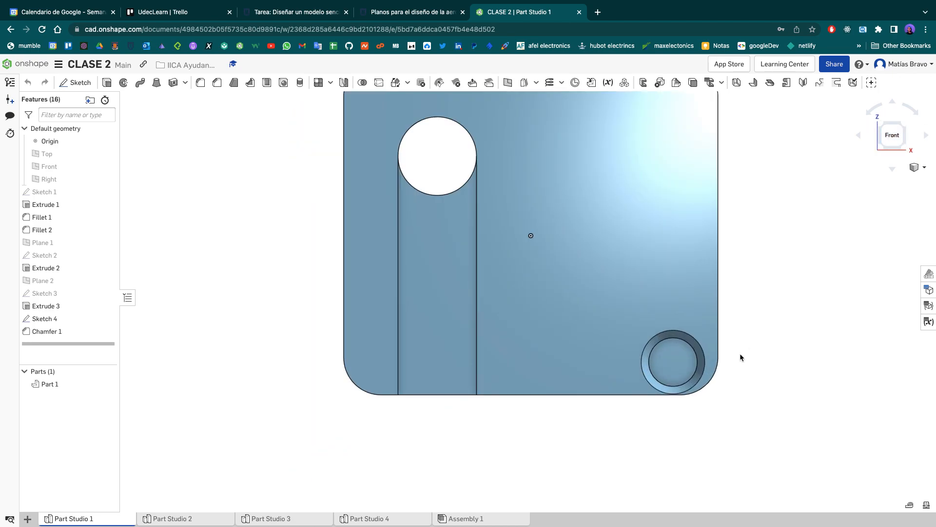
middle_click_drag(548, 241, 528, 306)
scroll(528, 307, "up", 1)
scroll(528, 306, "up", 1)
scroll(528, 306, "down", 1)
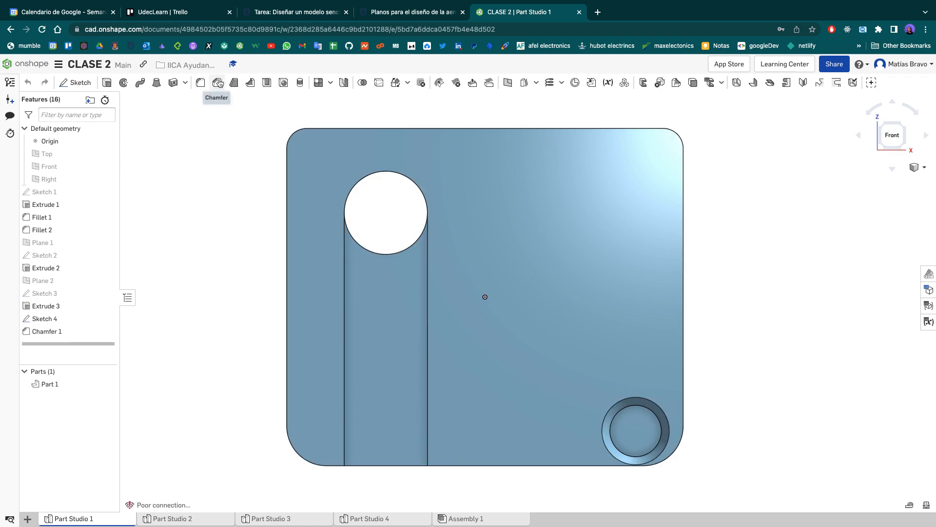
- Inspect the chamfered corner hole up close and at an angle, and return the plate to the front view
scroll(634, 434, "up", 5)
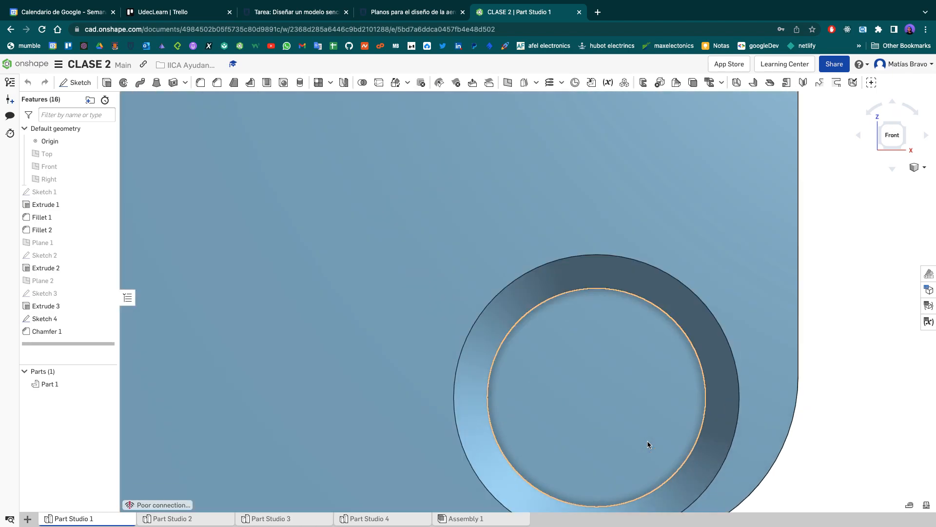
right_click_drag(778, 449, 789, 428)
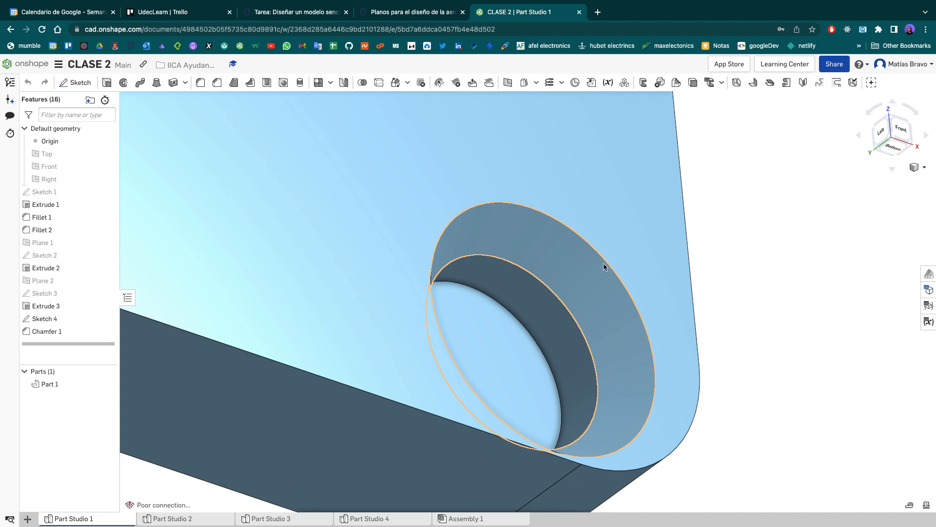
scroll(769, 208, "down", 8)
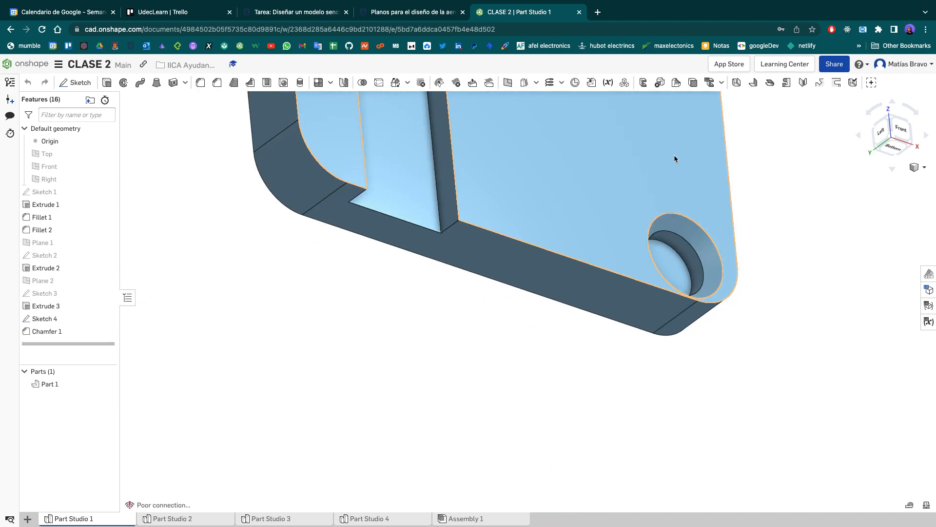
middle_click_drag(671, 169, 605, 376)
scroll(603, 371, "down", 3)
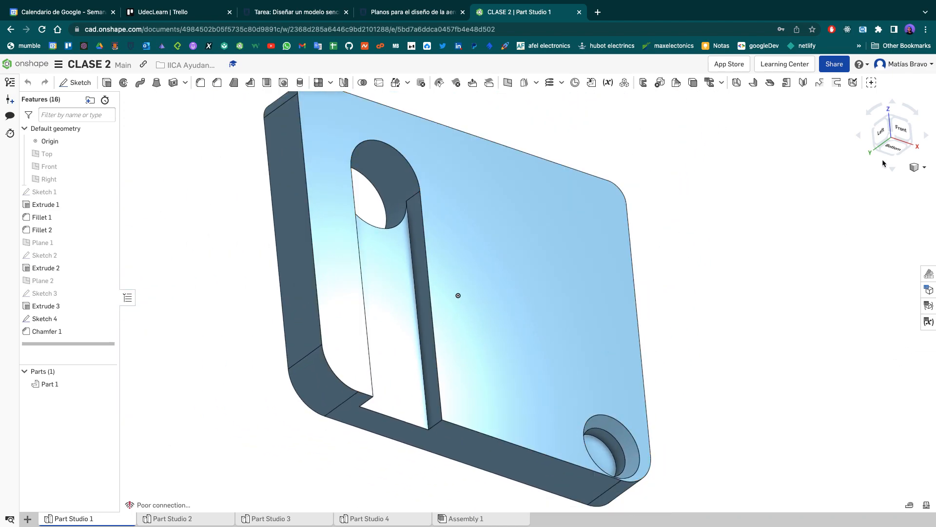
left_click(897, 137)
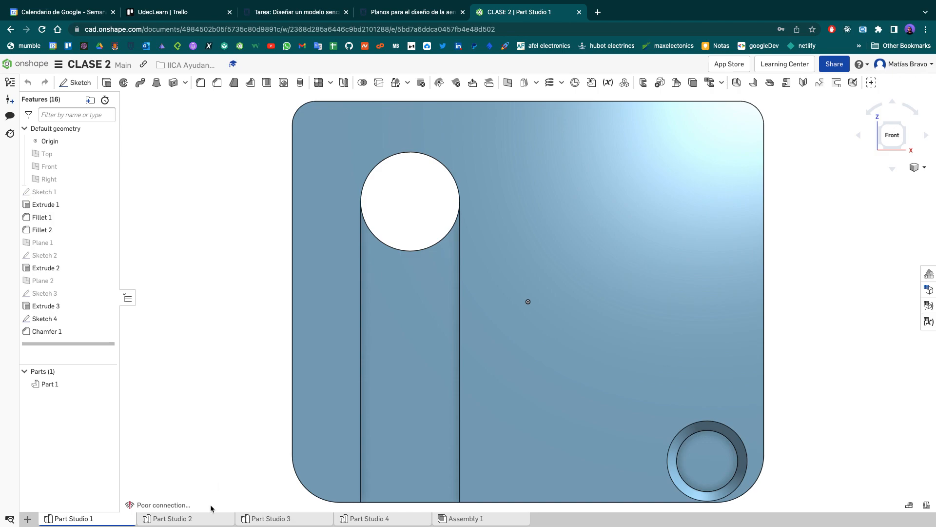
- Show the fuselage in Part Studio 2, and review the assembled aircraft drawing and PDF list on the aircraft plans page
left_click(213, 520)
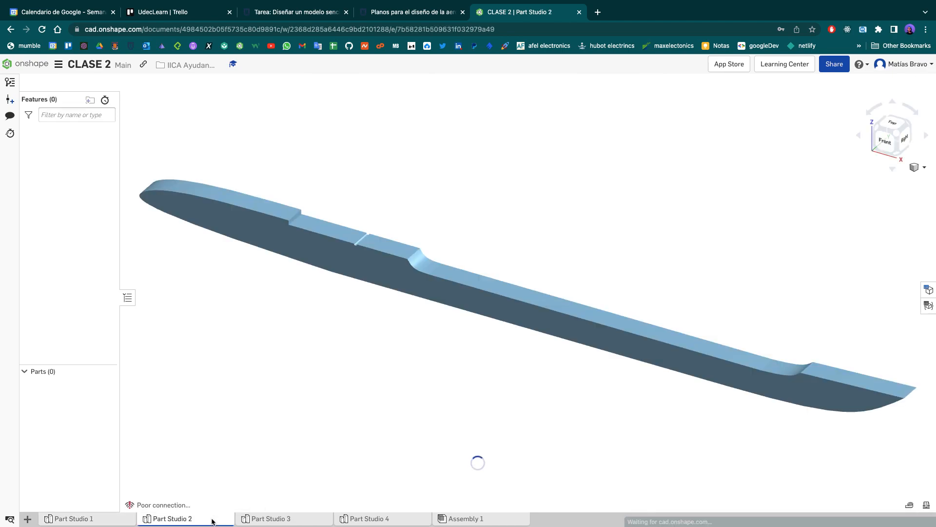
scroll(362, 331, "down", 2)
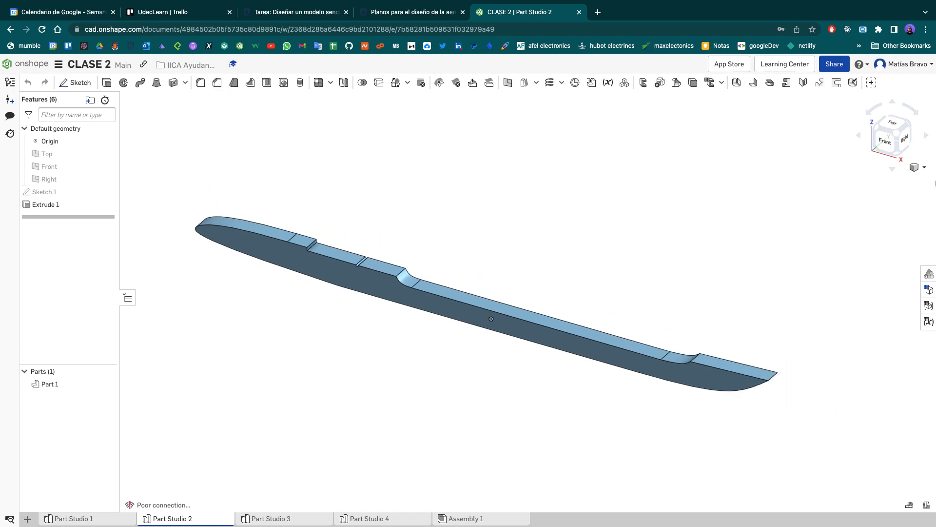
left_click(413, 12)
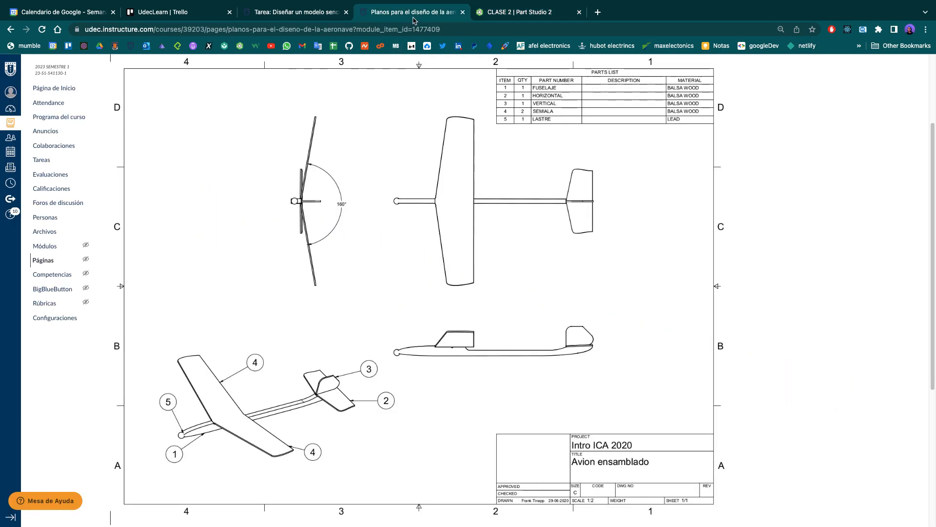
scroll(493, 292, "up", 3)
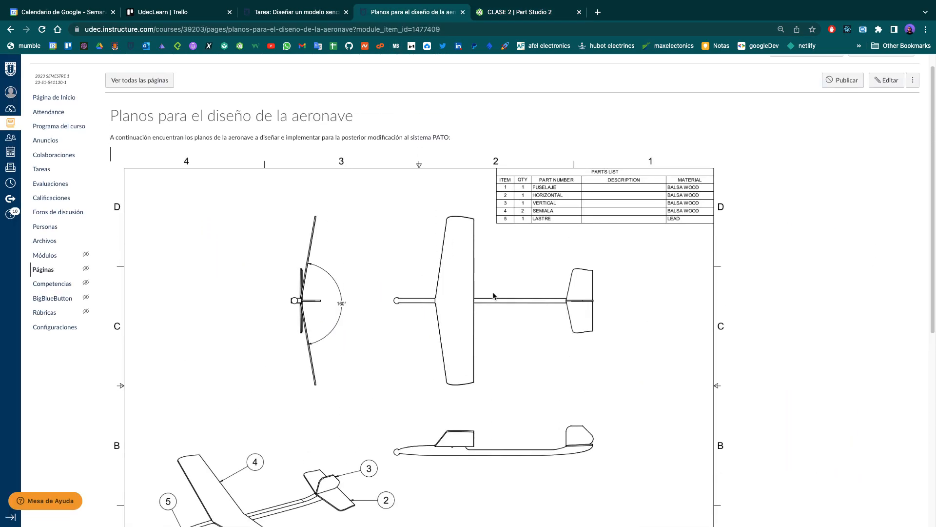
scroll(360, 147, "down", 9)
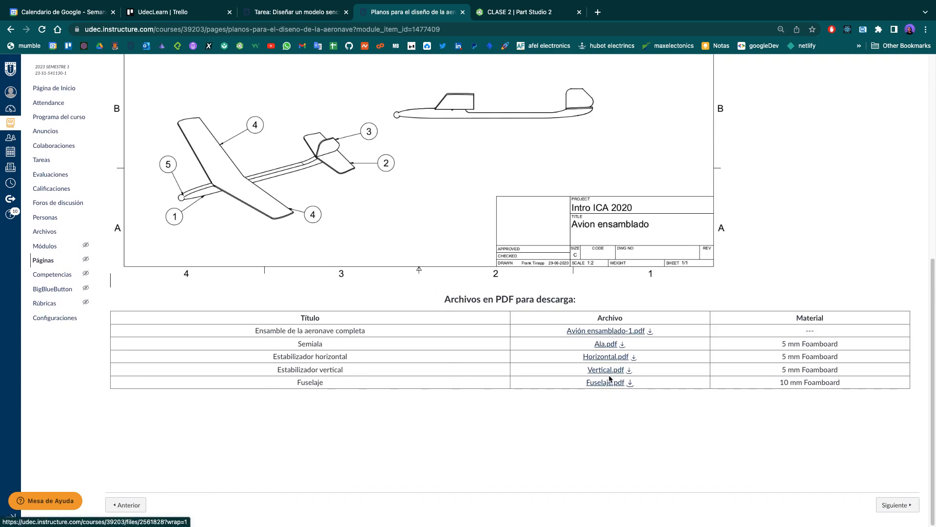
scroll(586, 366, "up", 5)
scroll(384, 222, "up", 2)
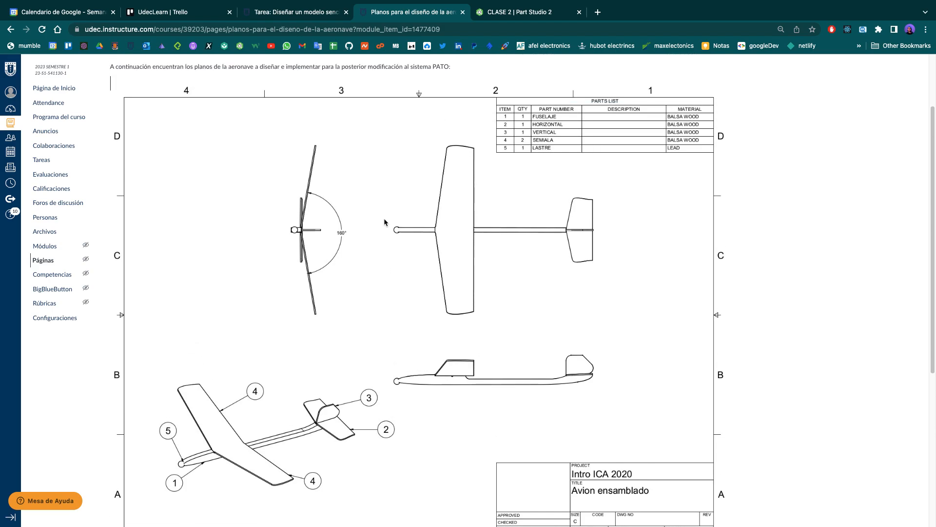
scroll(630, 274, "down", 2)
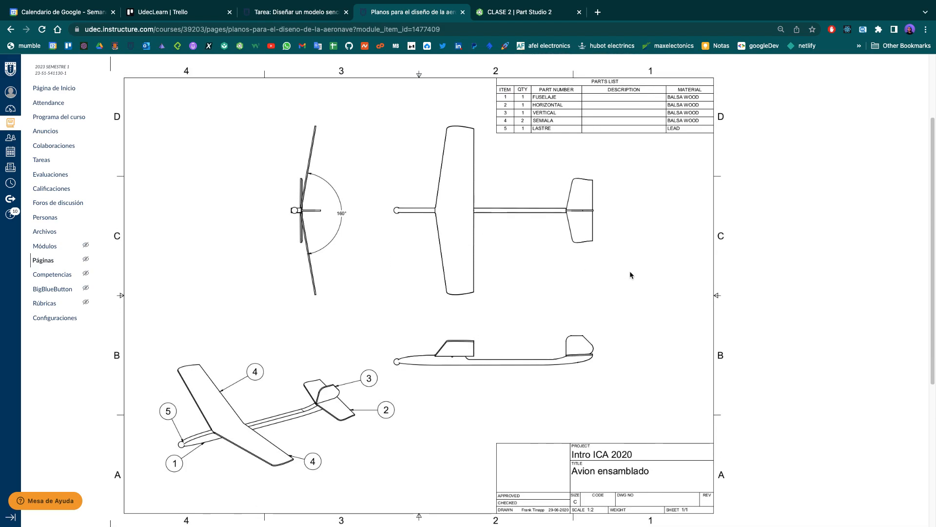
scroll(630, 272, "down", 1)
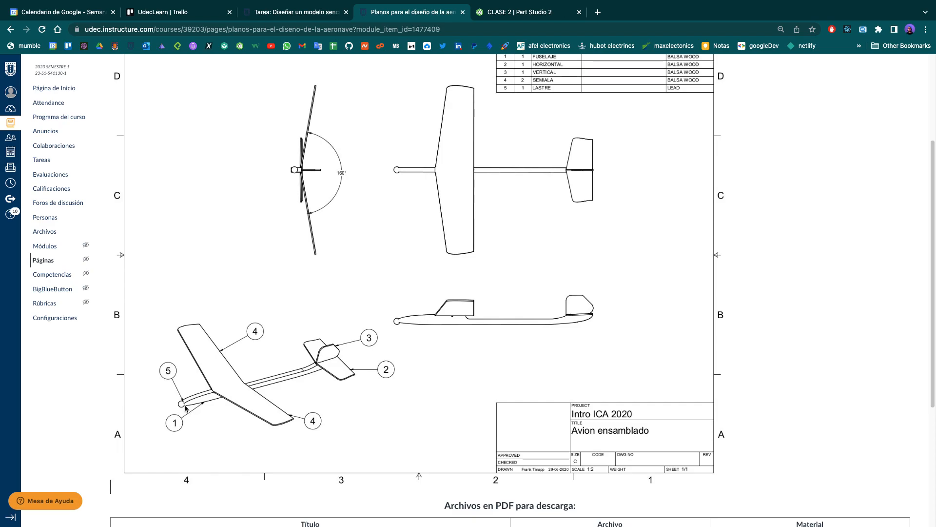
scroll(210, 385, "down", 2)
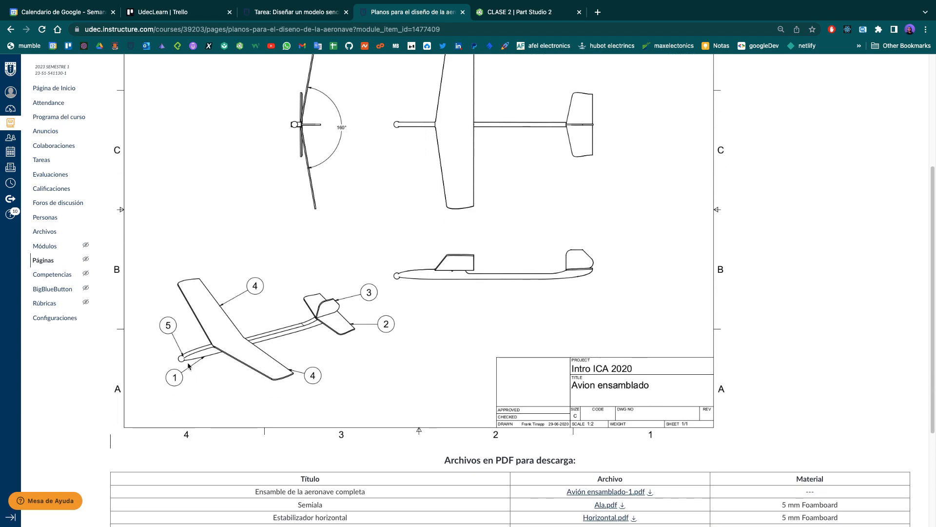
scroll(244, 367, "down", 1)
scroll(379, 264, "up", 4)
scroll(517, 90, "down", 4)
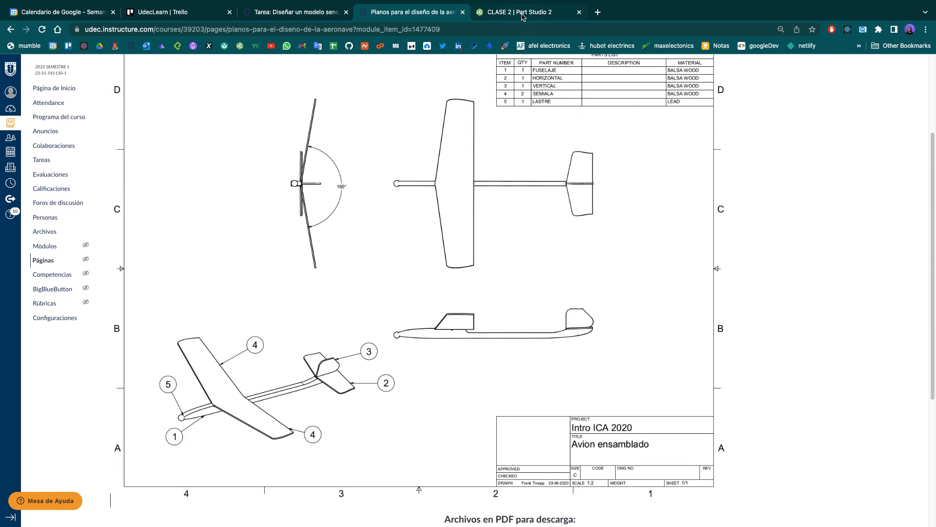
- Return to the CLASE 2 document and view the fuselage in Part Studio 2 from the front
left_click(520, 12)
left_click(885, 141)
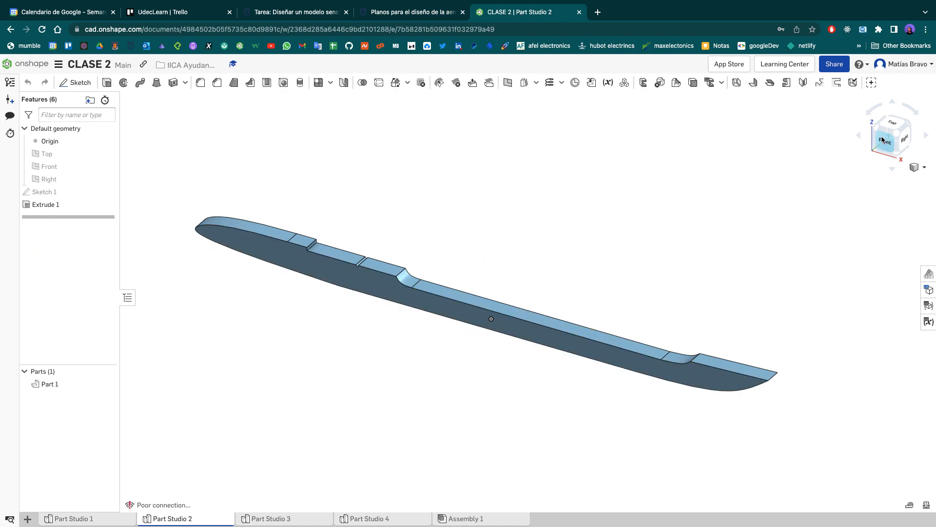
scroll(687, 295, "down", 1)
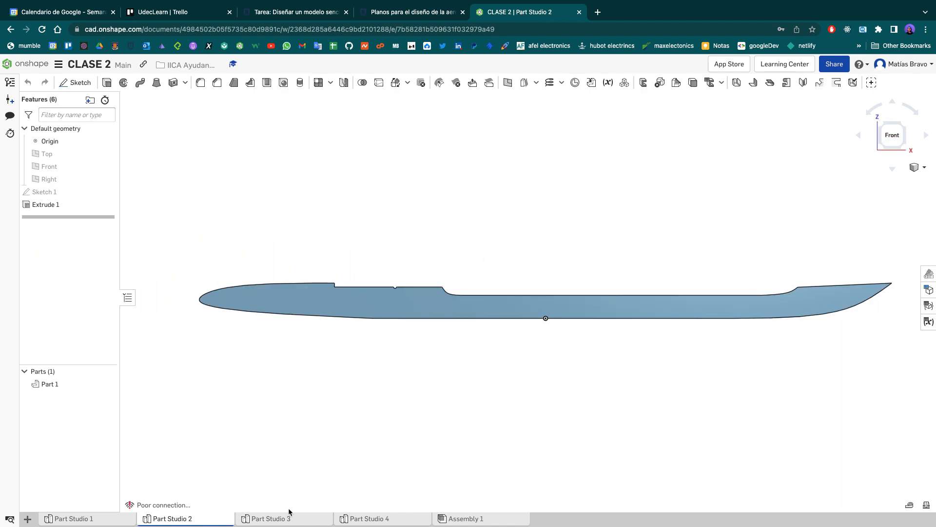
- Inspect the stabilizer in Part Studio 3 and the two half-wings in Part Studio 4 from different angles
left_click(261, 519)
right_click_drag(786, 317, 529, 422)
left_click(414, 519)
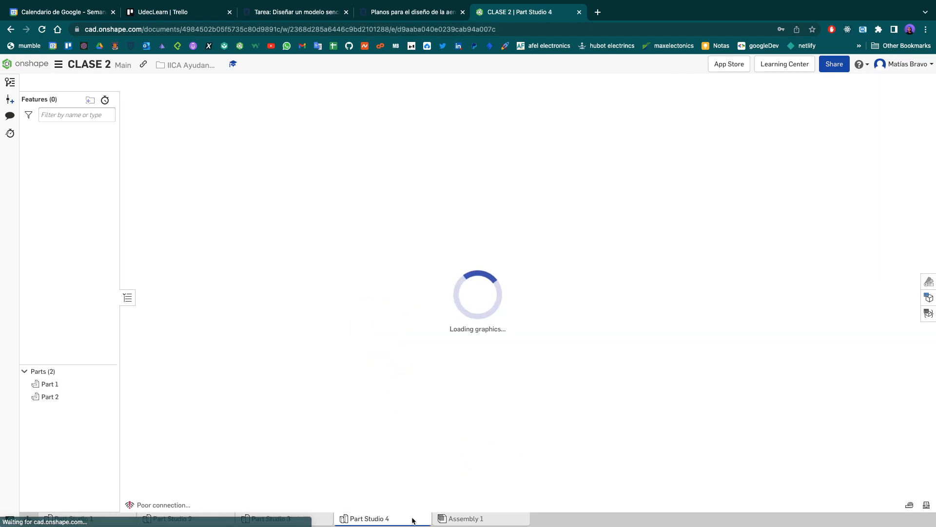
right_click_drag(767, 242, 502, 469)
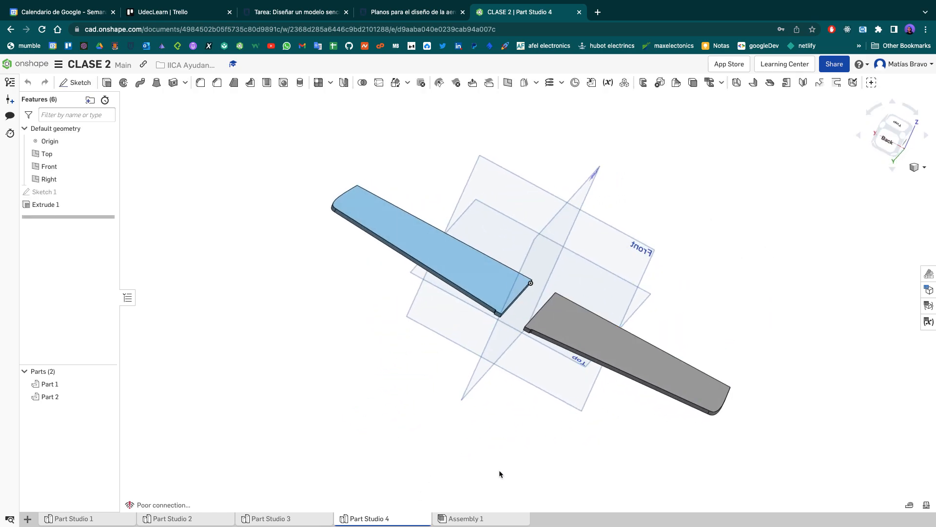
- Open Assembly 1 and examine the assembled aircraft from another angle
mouse_move(475, 524)
left_click(481, 518)
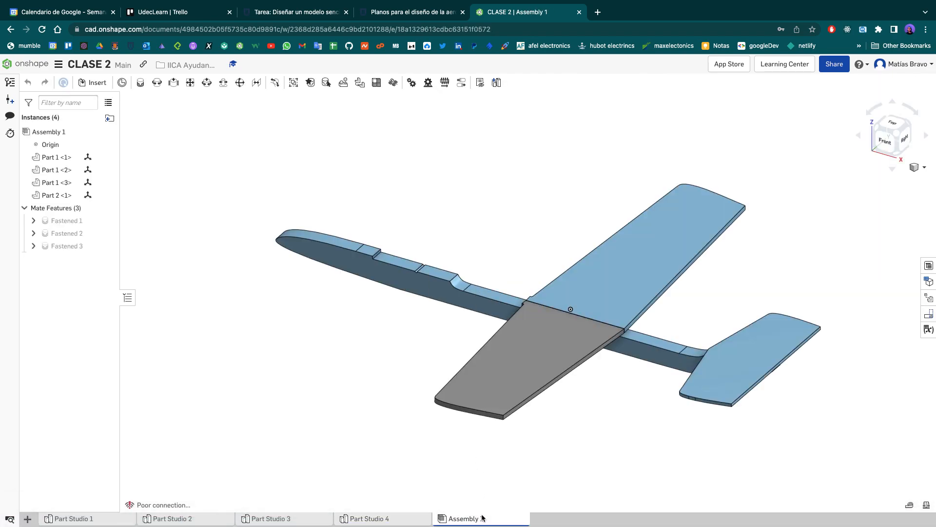
right_click_drag(374, 395, 439, 342)
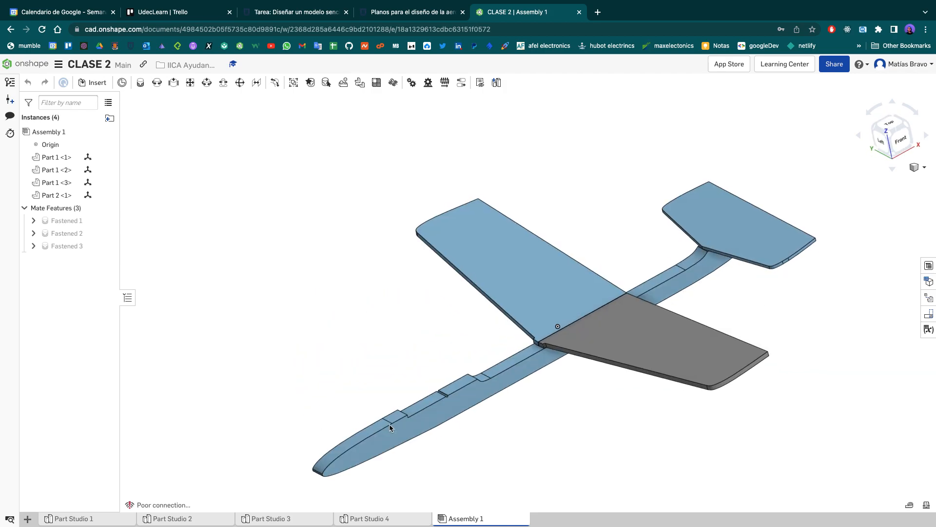
- Inspect the assembled aircraft in Assembly 1 from higher and lower viewing angles
left_click(516, 269)
left_click_drag(511, 241, 524, 223)
left_click(316, 308)
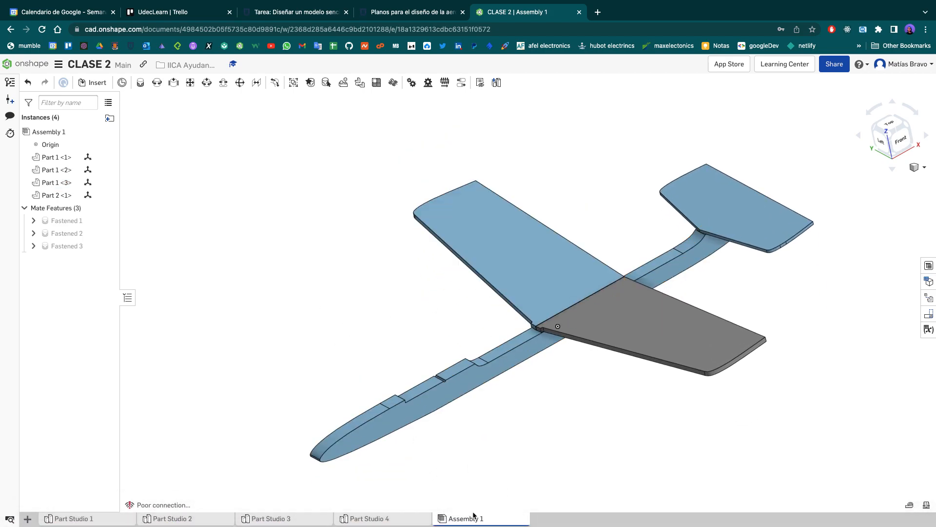
mouse_move(379, 523)
mouse_move(605, 406)
right_mouse_down()
mouse_move(551, 365)
mouse_move(557, 395)
mouse_move(637, 393)
mouse_move(613, 413)
right_mouse_up()
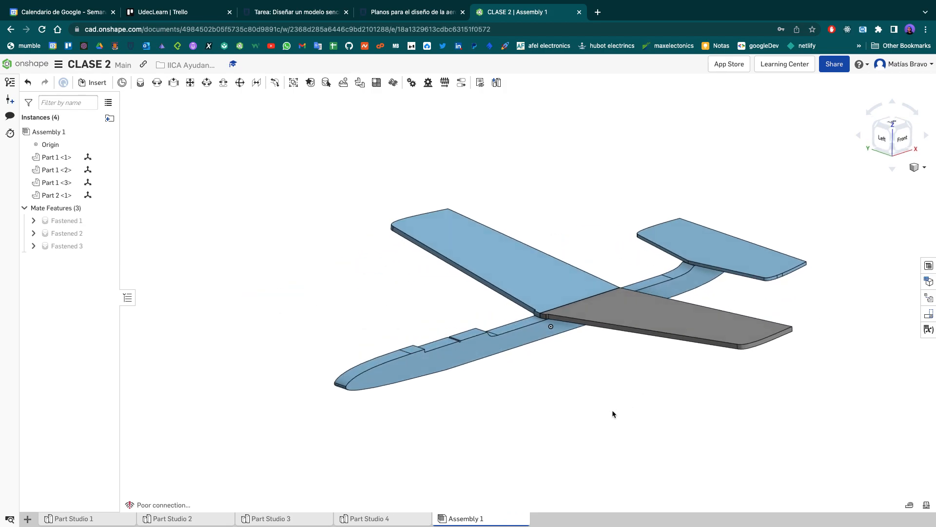
mouse_move(564, 437)
right_mouse_down()
mouse_move(543, 441)
mouse_move(551, 449)
right_mouse_up()
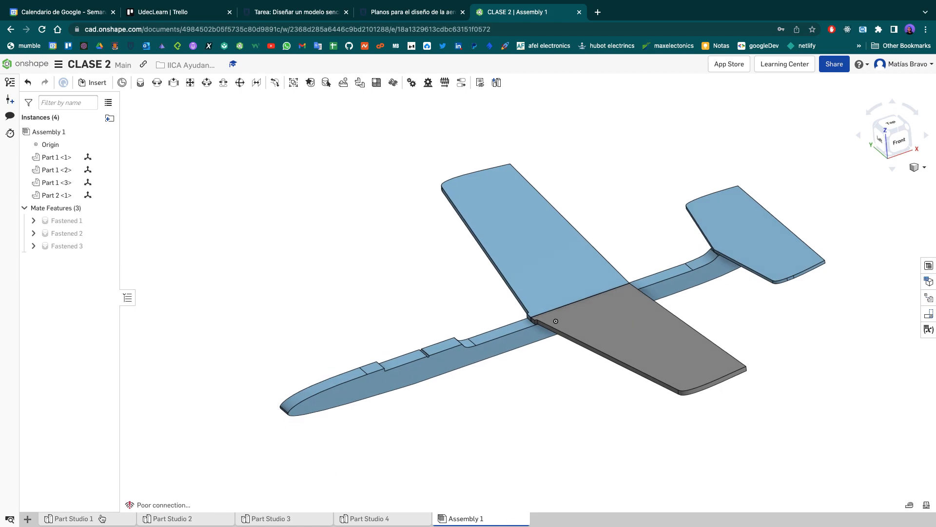
mouse_move(98, 520)
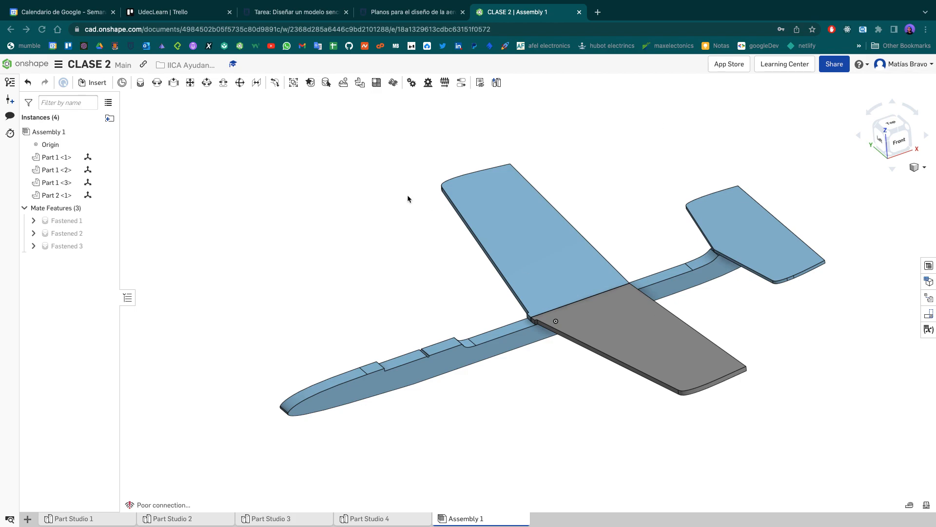
- Switch to the Onshape assignment page and review the plate drawing and the table of dimensions by enrolment digit
left_click(306, 14)
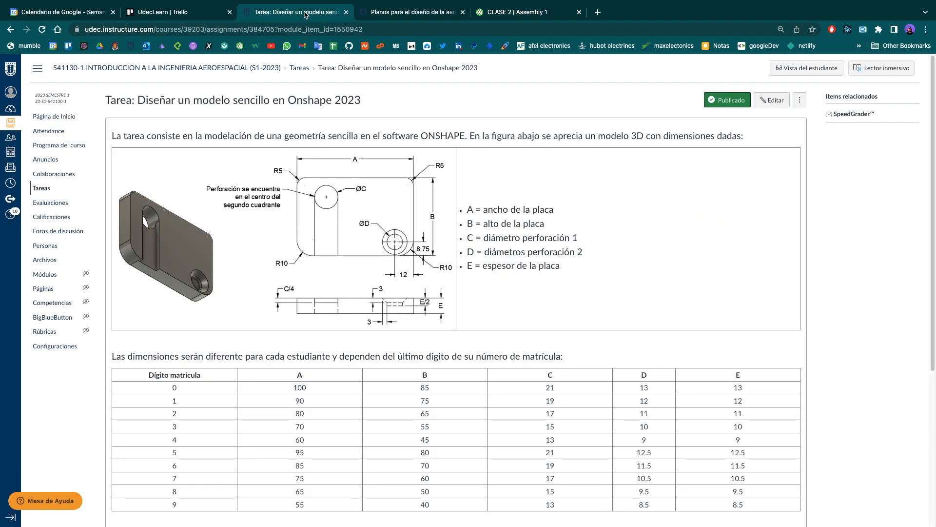
scroll(413, 306, "down", 2)
scroll(413, 306, "up", 2)
scroll(413, 305, "down", 2)
scroll(414, 305, "up", 2)
scroll(413, 305, "down", 1)
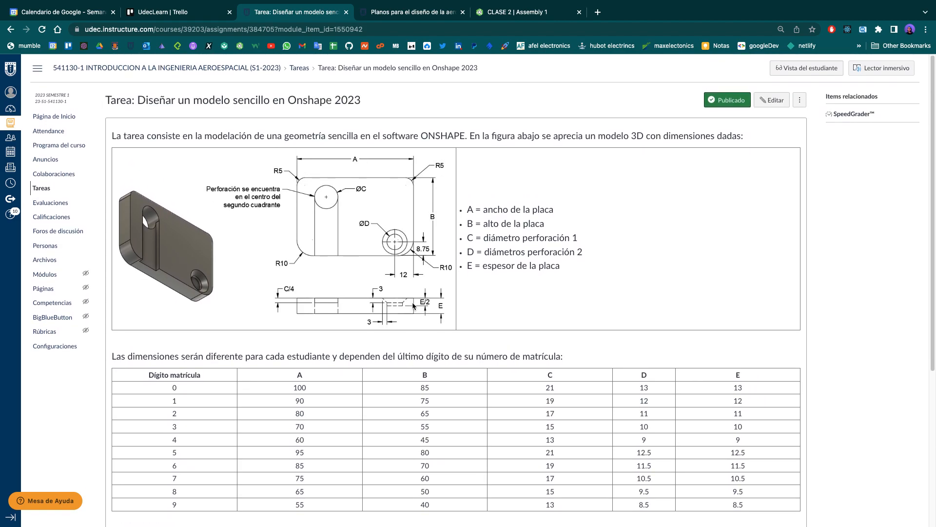
scroll(391, 332, "down", 2)
scroll(391, 333, "up", 2)
scroll(392, 335, "down", 1)
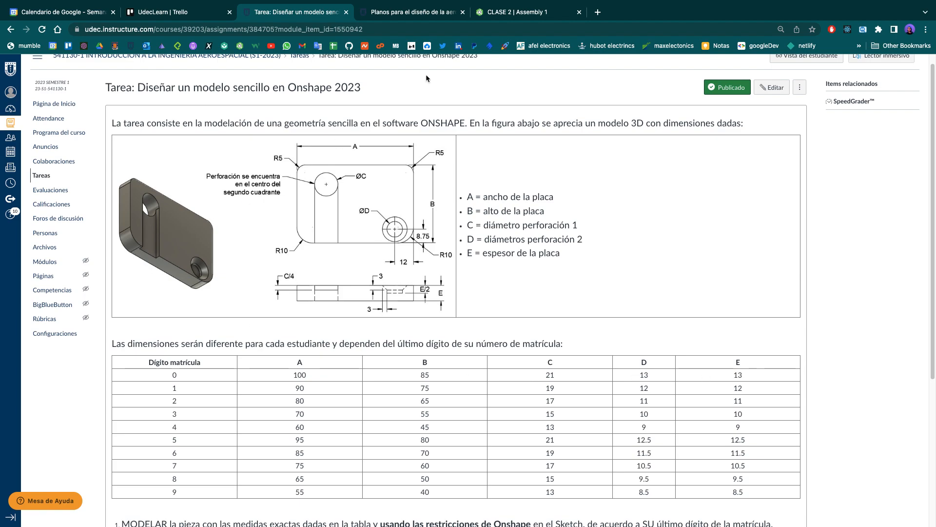
- Check the aircraft plans page briefly, then inspect the plate in CLASE 2's Part Studio 1 from the front and at an angle
left_click(404, 14)
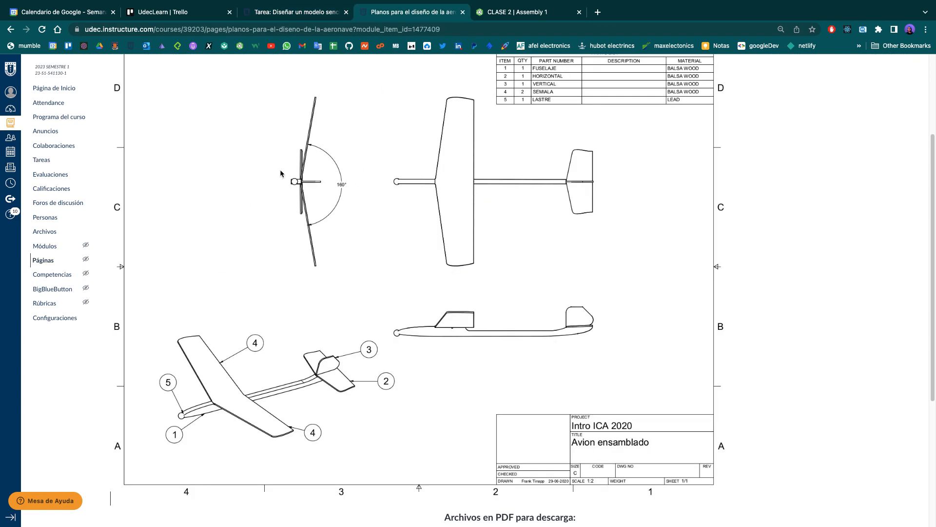
left_click(527, 12)
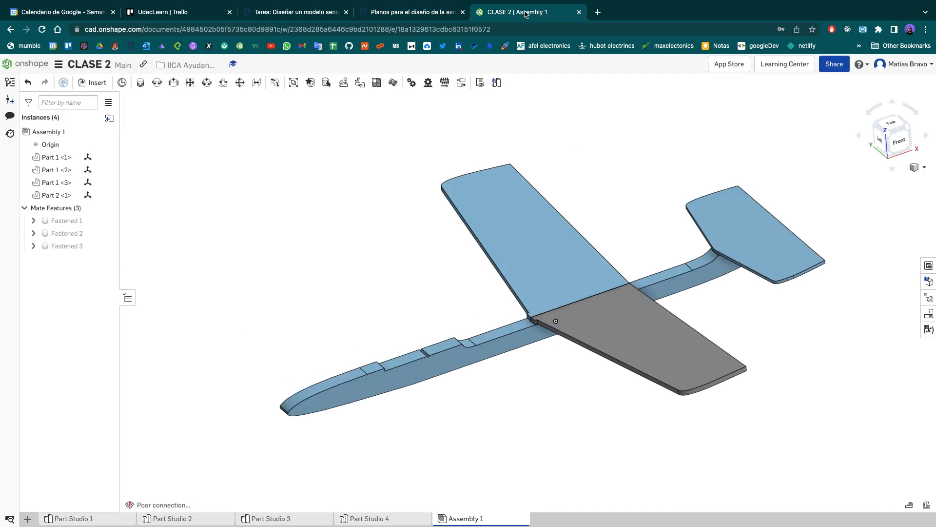
left_click(78, 519)
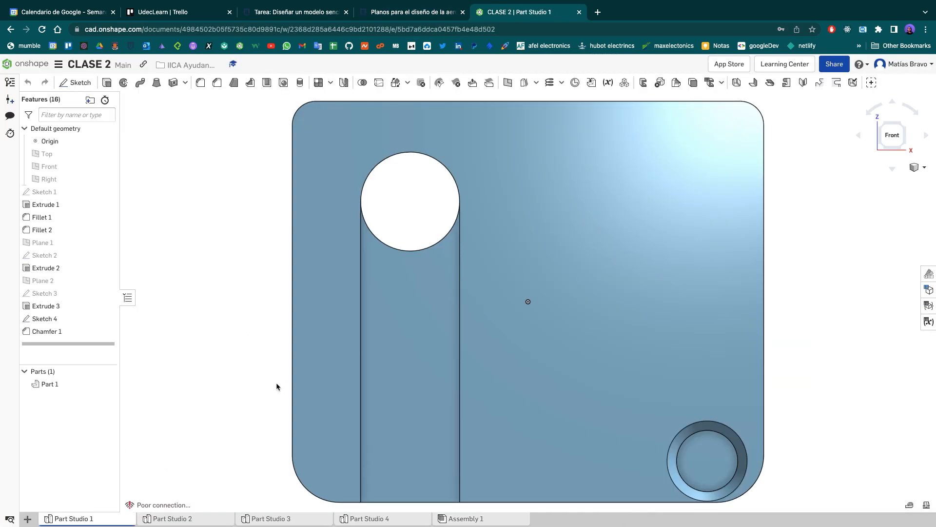
left_click(883, 151)
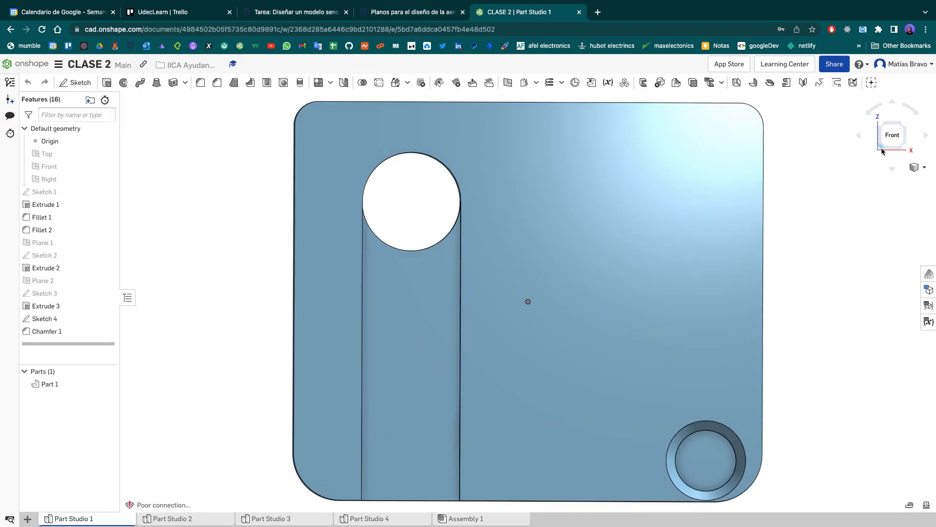
right_click_drag(735, 293, 416, 167)
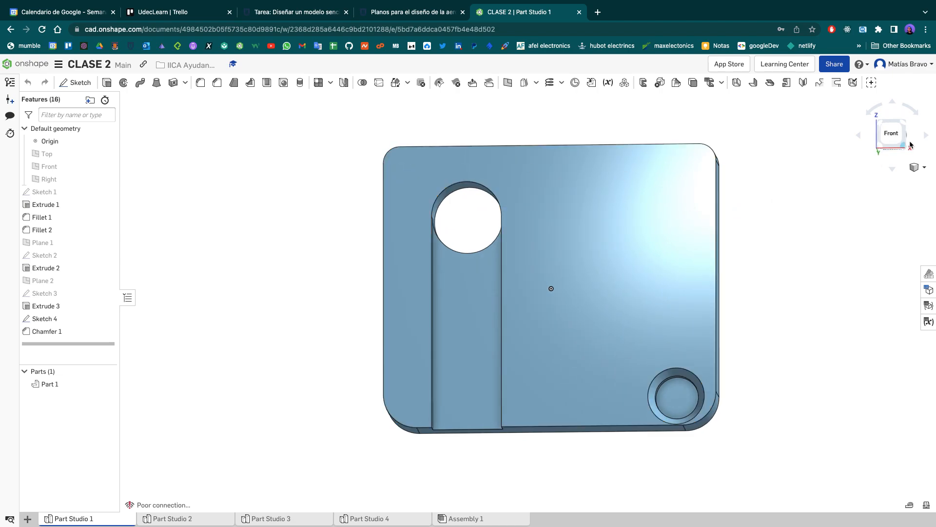
left_click(892, 135)
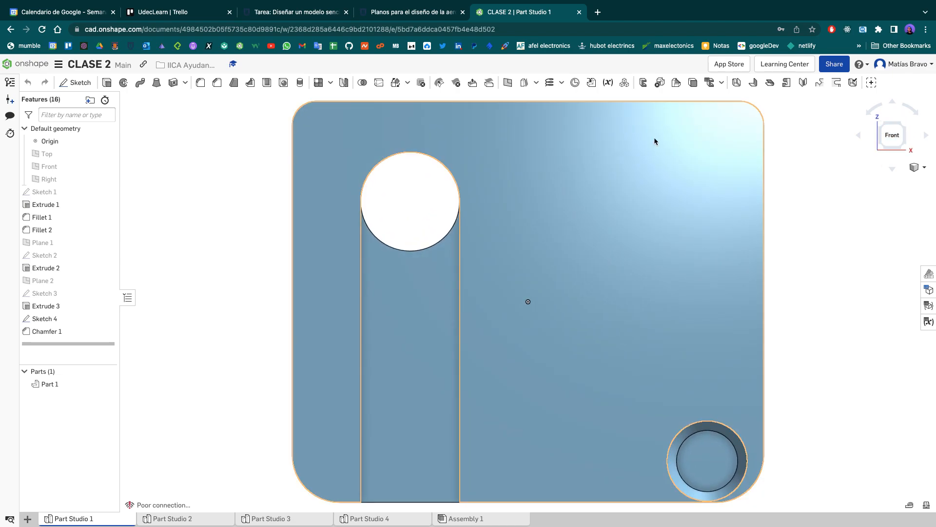
middle_click_drag(583, 194, 505, 245)
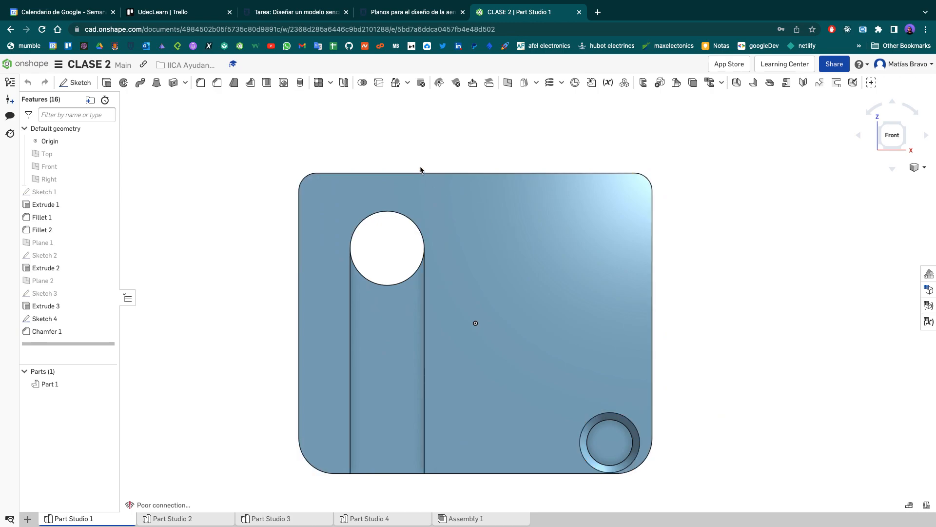
middle_click_drag(419, 159, 446, 145)
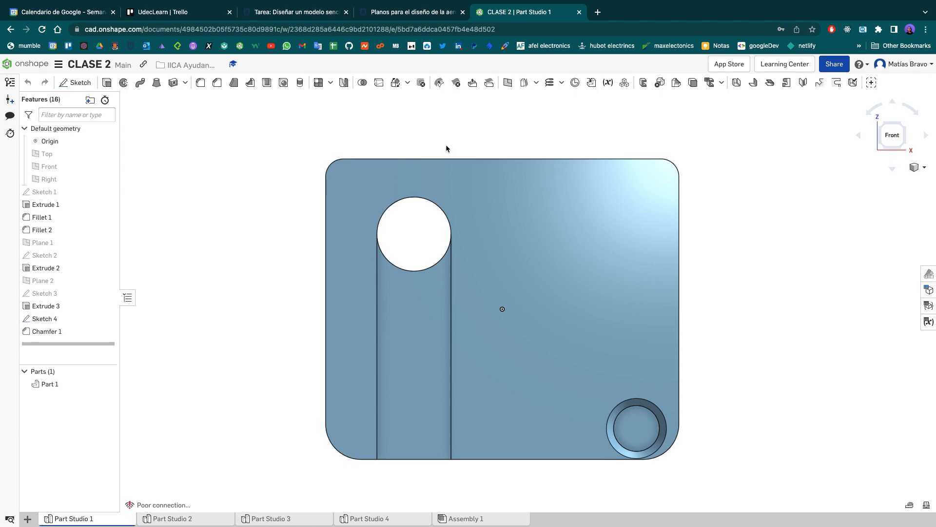
right_click_drag(697, 224, 759, 249)
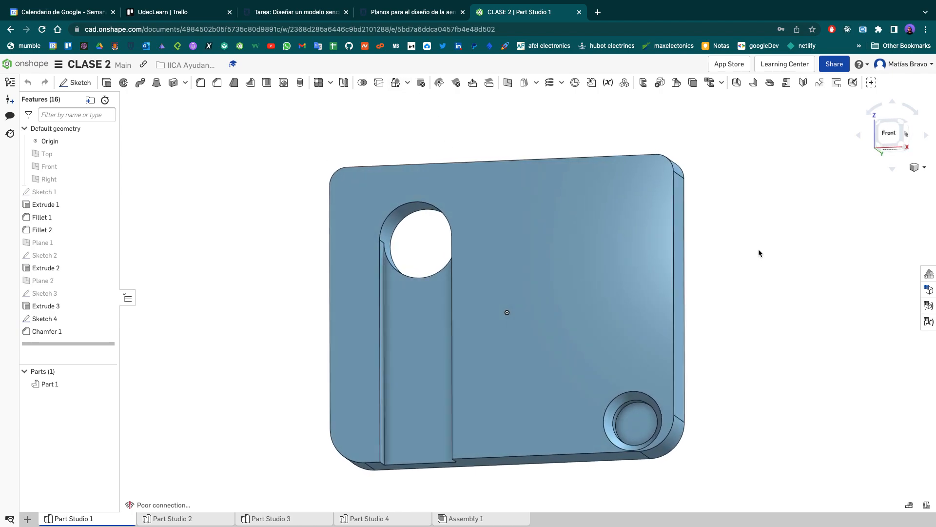
- Return to the aircraft plans page and review the assembled aircraft drawing and its parts list
left_click(405, 11)
scroll(555, 250, "up", 3)
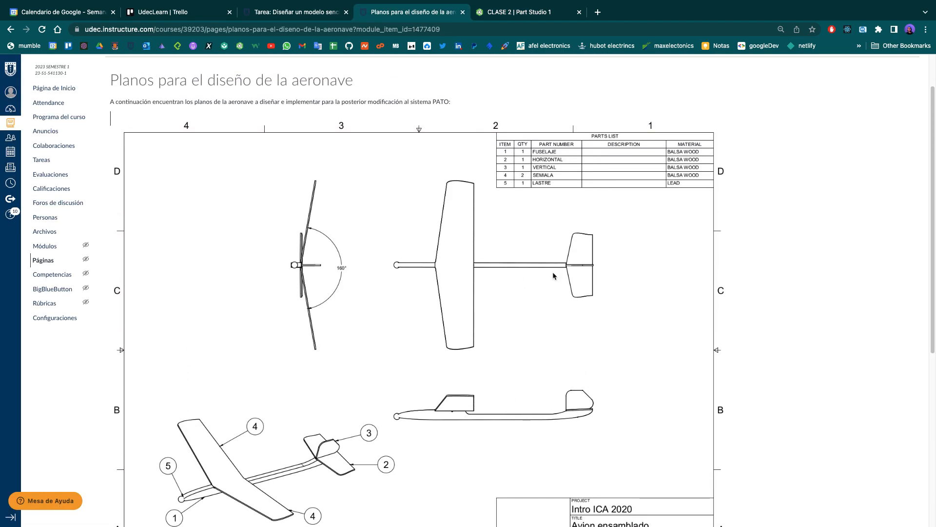
scroll(553, 273, "down", 3)
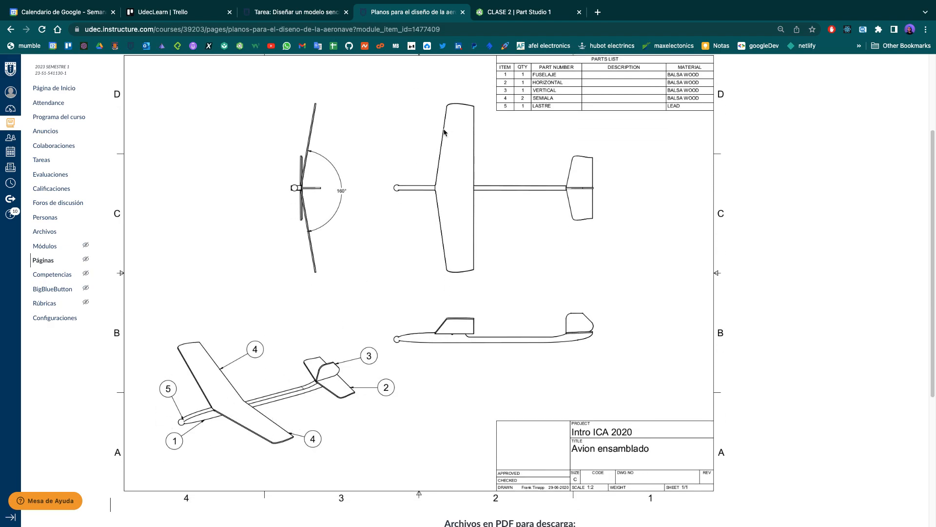
- Go back to the CLASE 2 document and view the Part Studio 2 fuselage at an angle and from the front
left_click(513, 13)
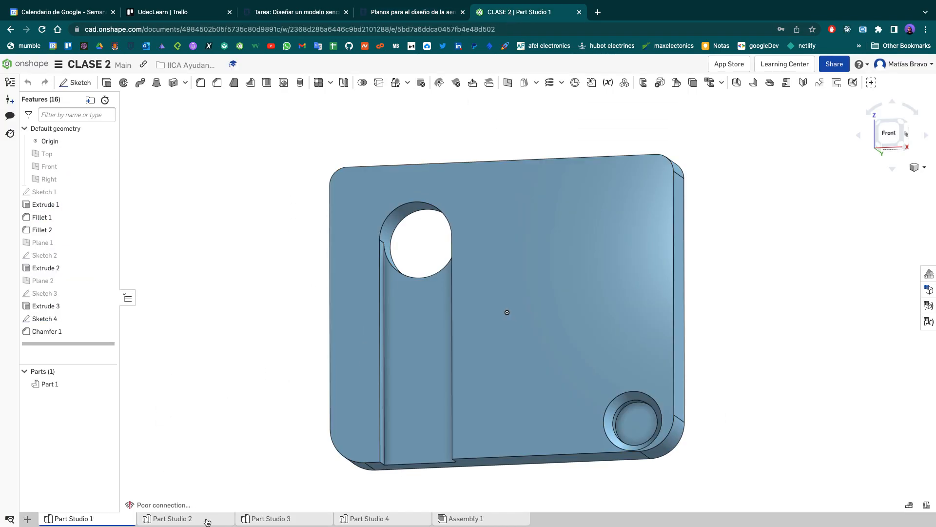
left_click(178, 519)
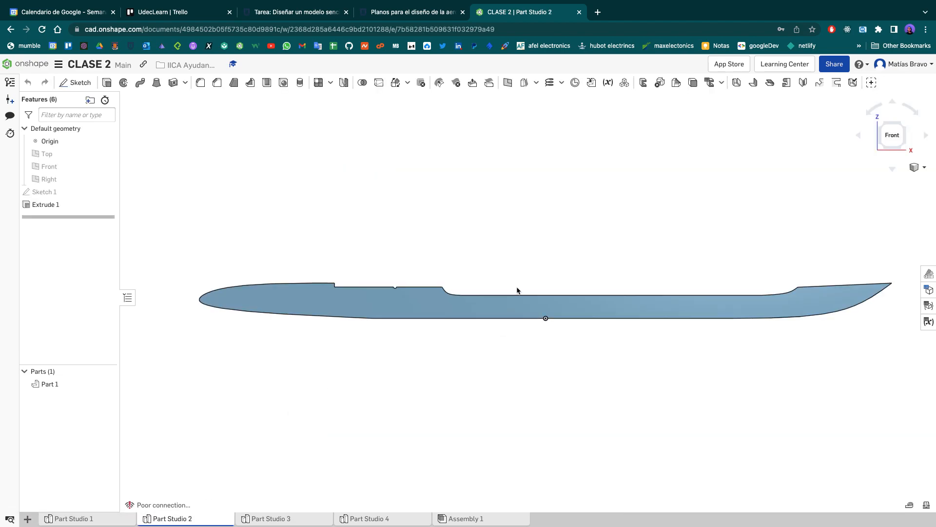
mouse_move(638, 219)
right_mouse_down()
mouse_move(633, 241)
mouse_move(663, 232)
mouse_move(645, 223)
right_mouse_up()
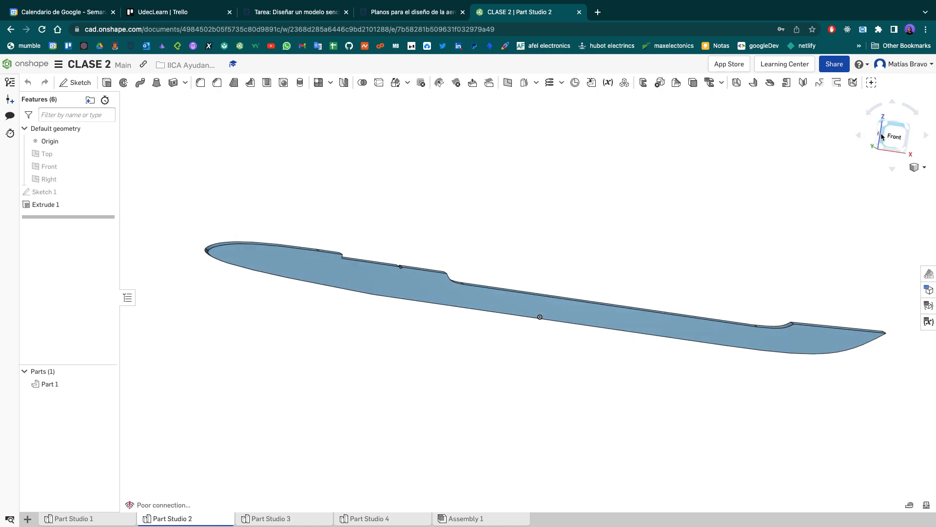
left_click(895, 135)
- Examine the fuselage profile up close, from the nose and upper notches along to the tail
scroll(259, 323, "up", 5)
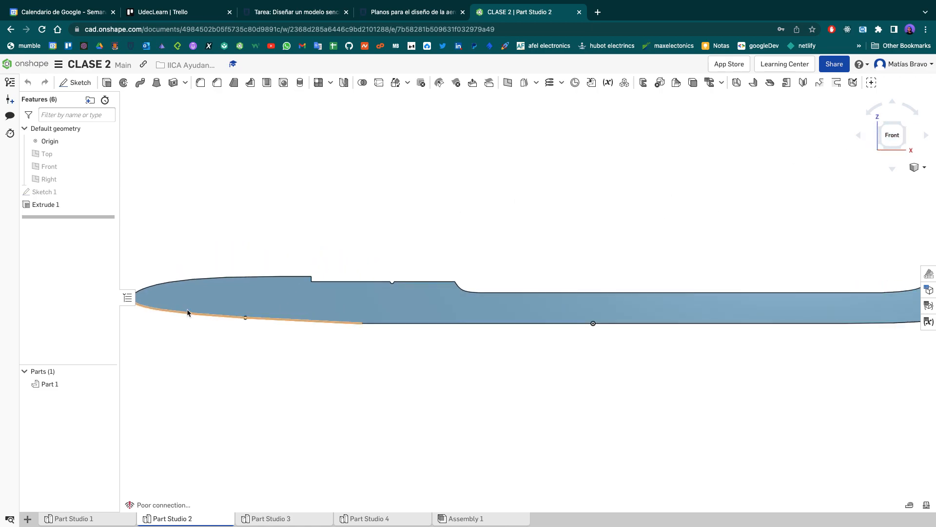
middle_click_drag(119, 286, 412, 306)
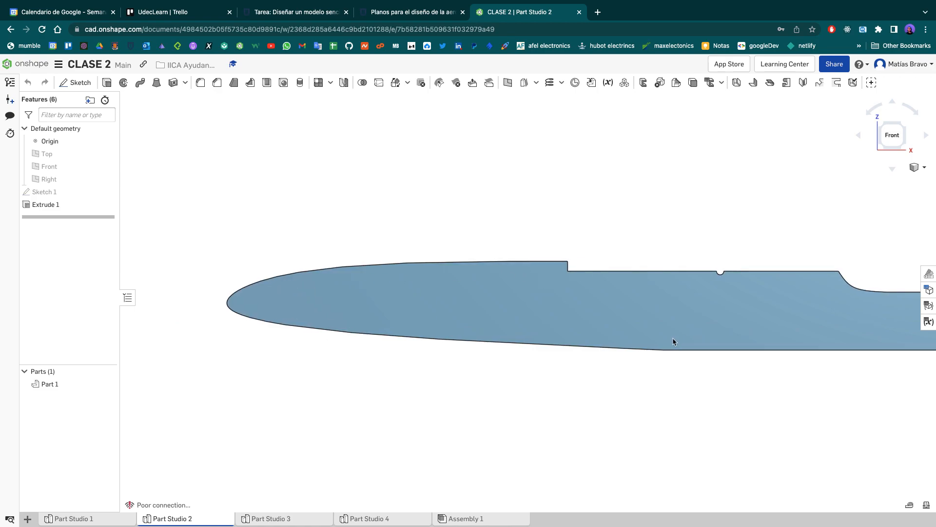
middle_click_drag(685, 341, 367, 340)
scroll(410, 285, "up", 6)
middle_click_drag(429, 265, 880, 331)
scroll(754, 322, "down", 6)
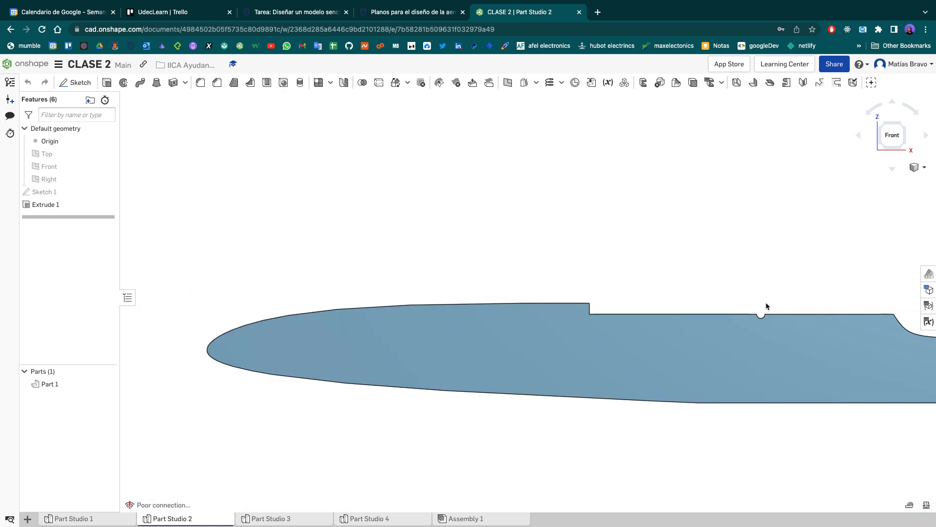
middle_click_drag(765, 307, 344, 255)
scroll(630, 262, "down", 3)
scroll(630, 262, "down", 3)
middle_click_drag(623, 255, 435, 257)
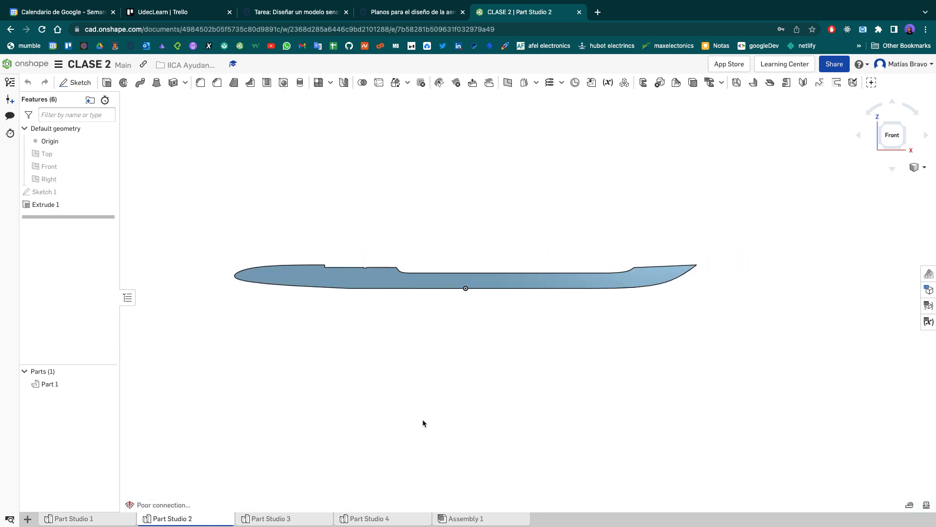
- Open Part Studio 4 and examine the two half-wings from the back and at oblique angles
left_click(376, 520)
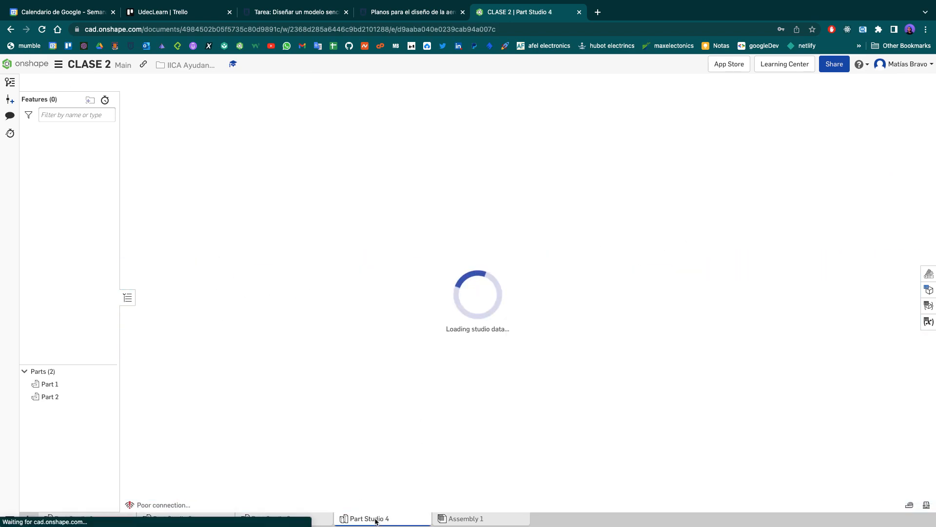
right_click_drag(581, 422, 565, 447)
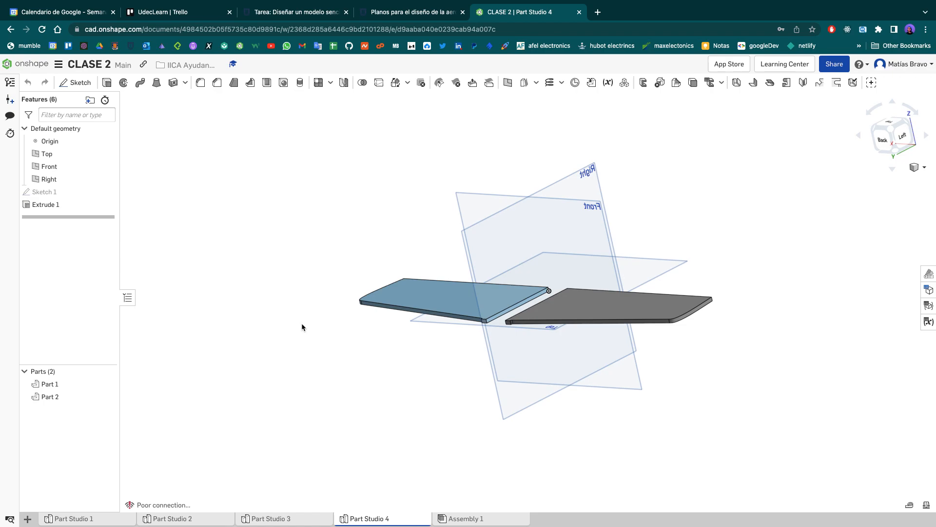
left_click(886, 142)
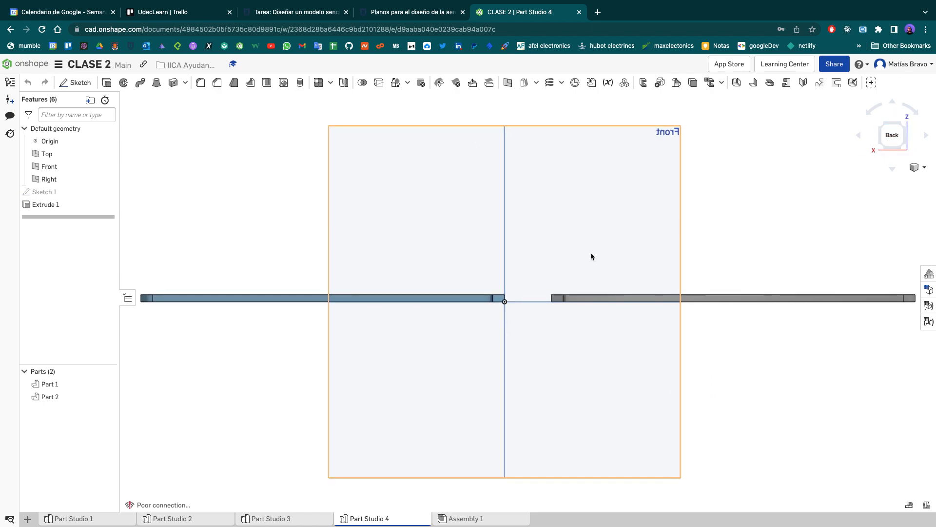
scroll(591, 253, "down", 5)
right_click_drag(713, 204, 678, 250)
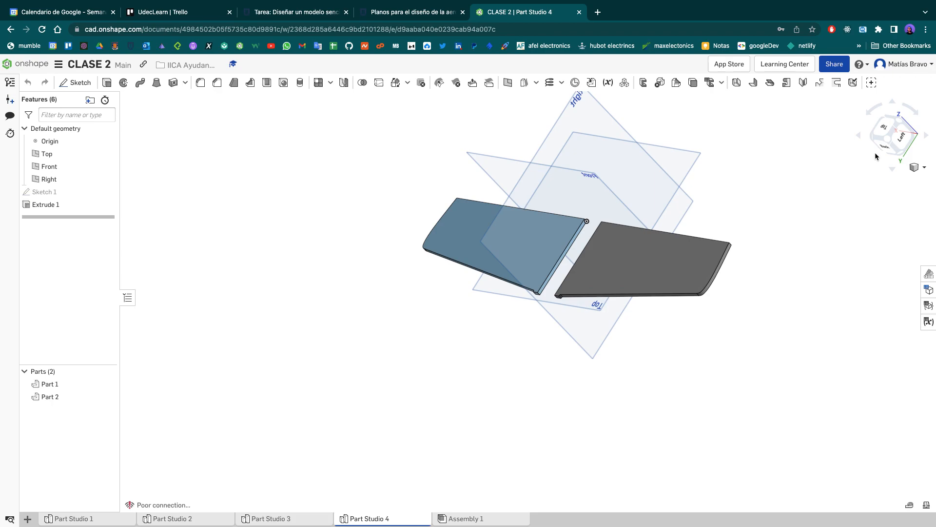
key("shift+2")
scroll(654, 235, "down", 3)
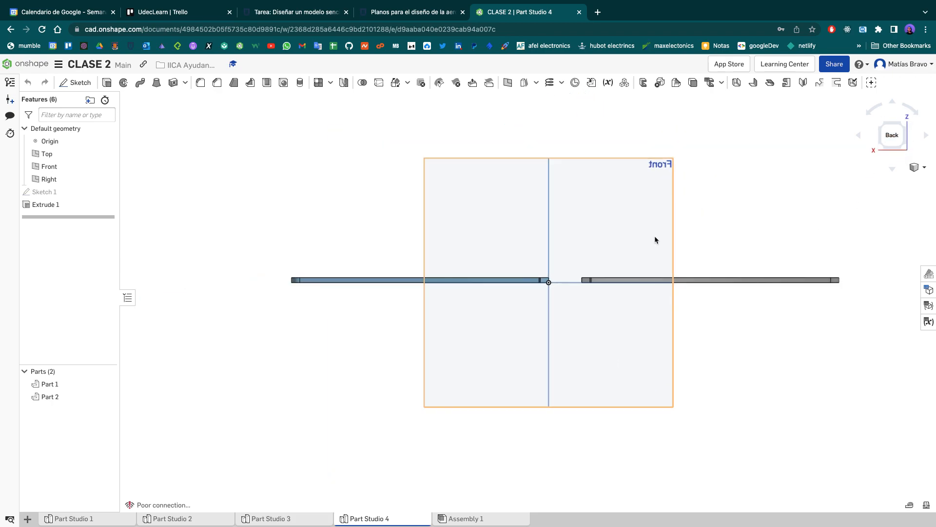
middle_click_drag(690, 217, 645, 280)
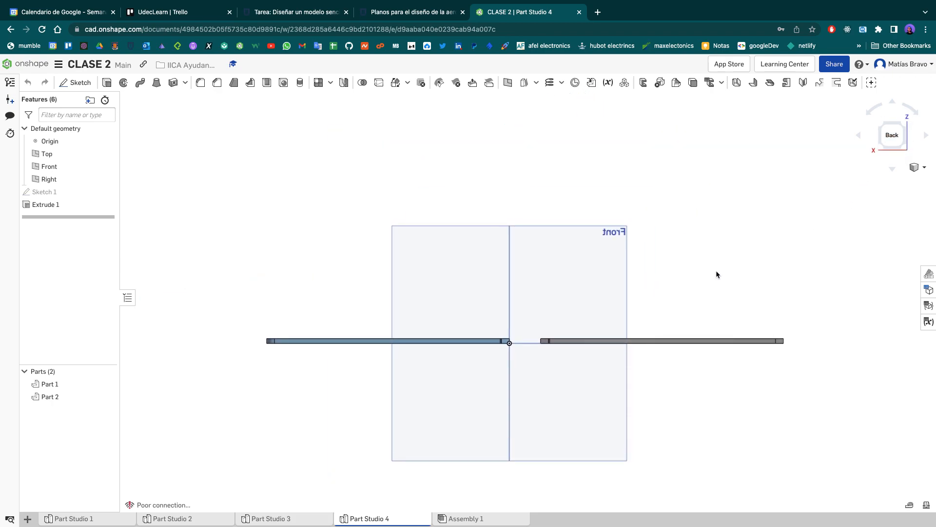
scroll(717, 272, "down", 1)
right_click_drag(742, 259, 726, 283)
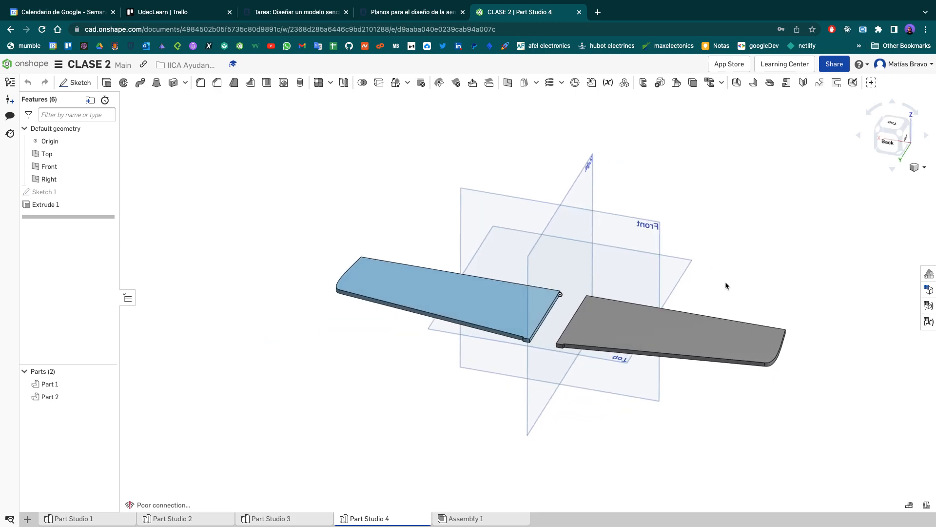
- Leave the CLASE 2 document and open the IICA Ayudantia folder from the owned documents
left_click(25, 63)
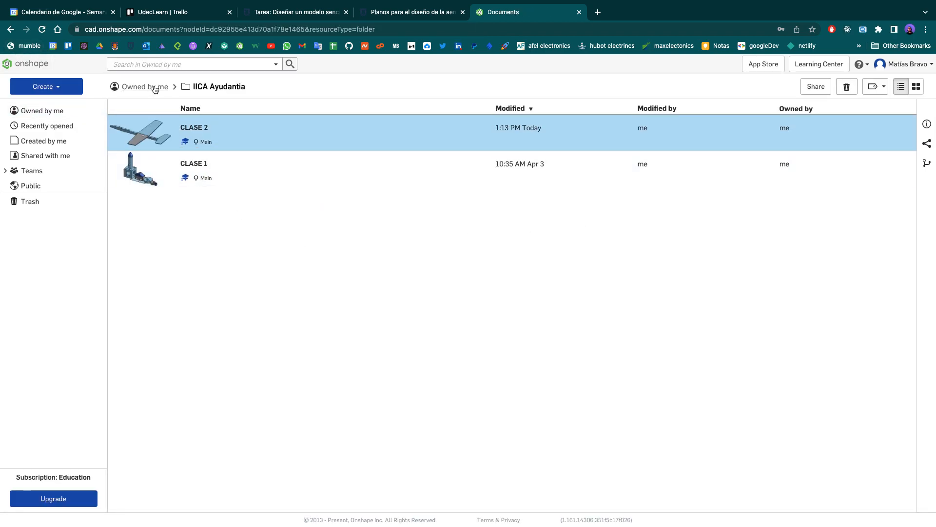
left_click(54, 112)
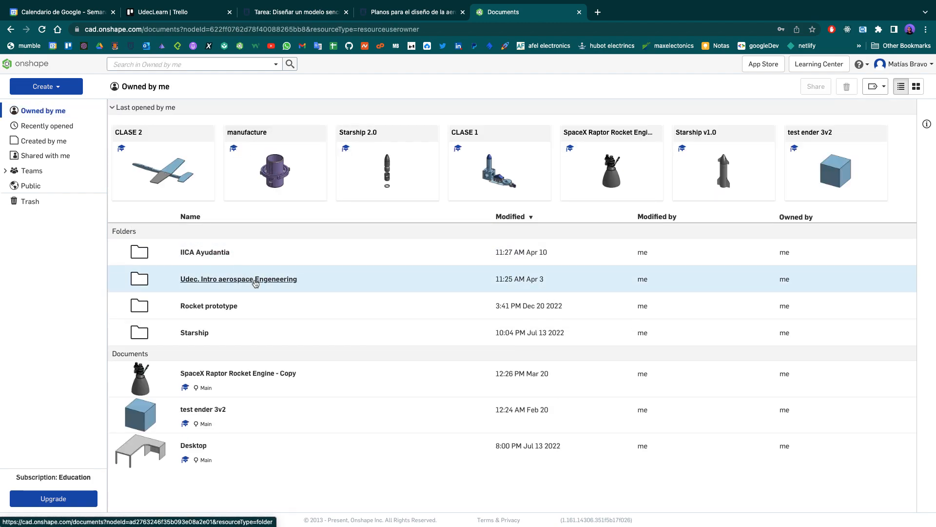
left_click(202, 252)
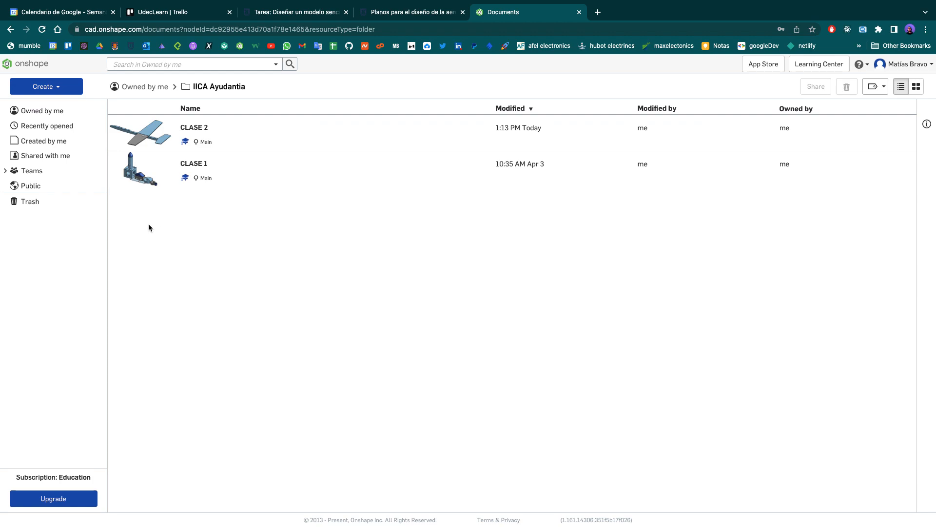
- Open the CLASE 2 document and add a new Part Studio to it
left_click(59, 87)
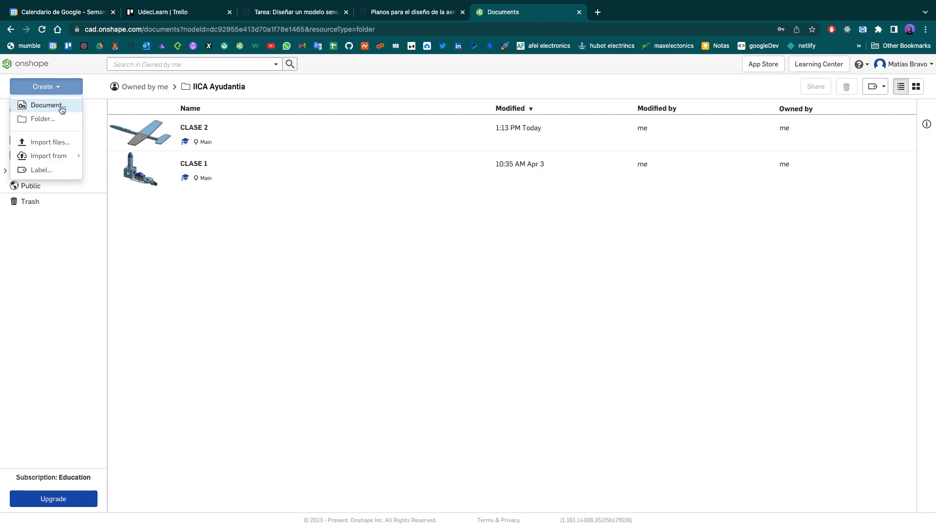
left_click(191, 128)
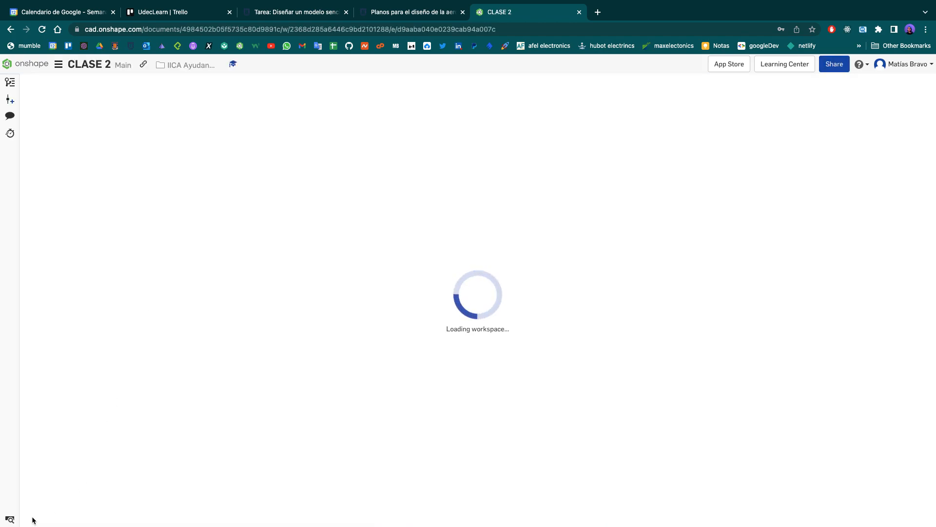
left_click(27, 519)
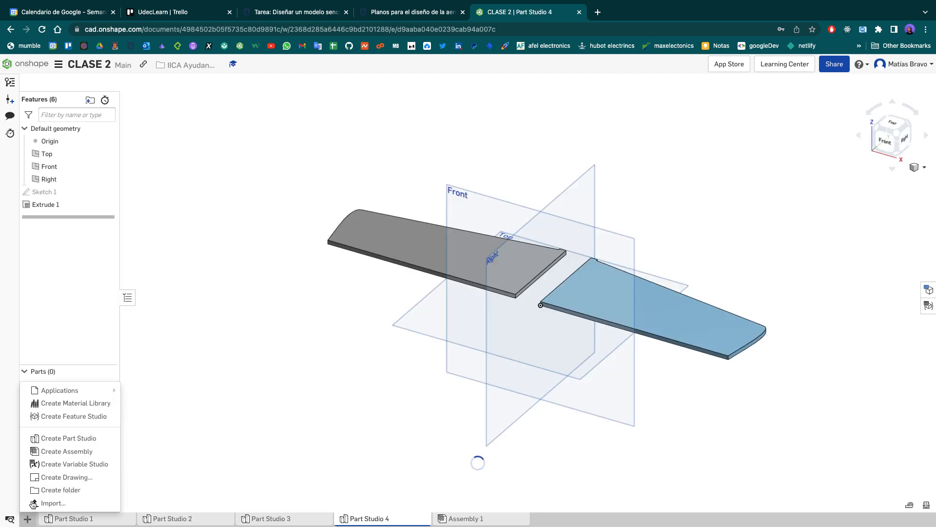
left_click(68, 438)
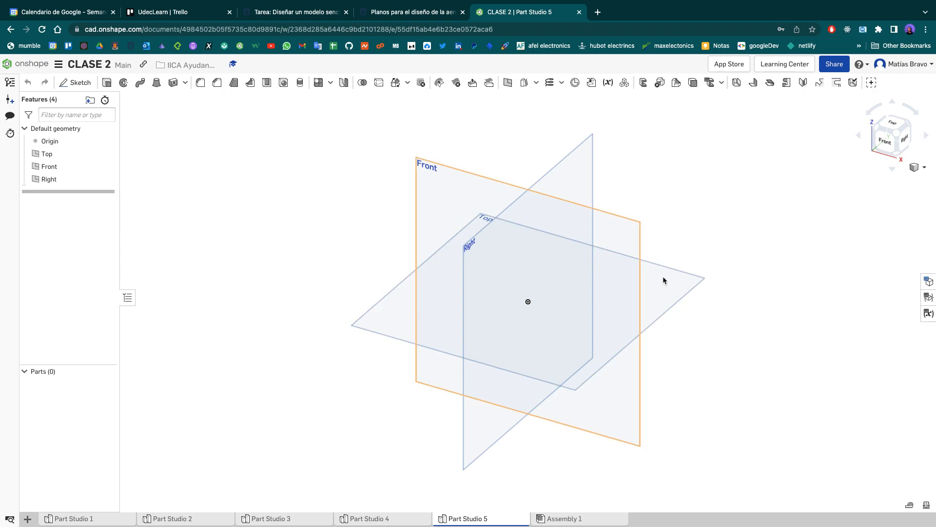
- Examine the empty Part Studio's reference planes at an angle and from the front
scroll(681, 268, "up", 5)
scroll(682, 270, "down", 6)
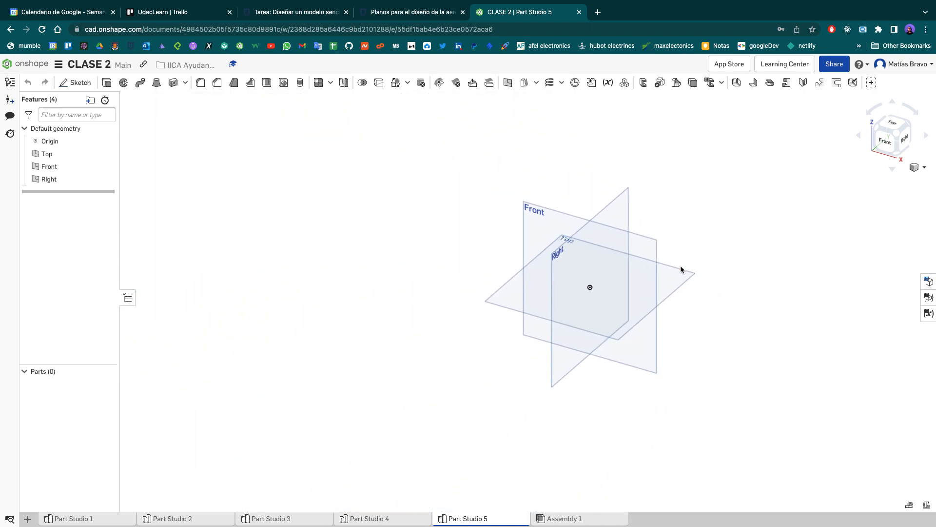
scroll(681, 269, "up", 3)
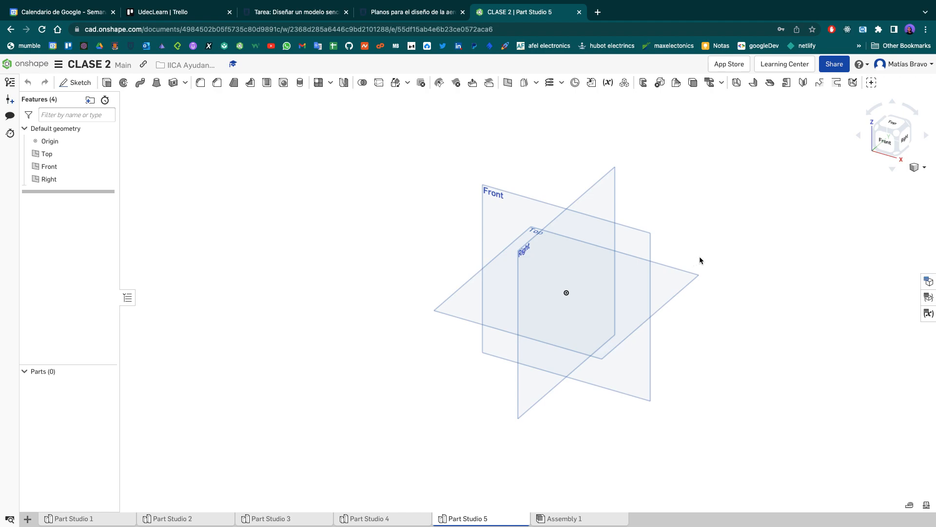
middle_click_drag(718, 235, 628, 229)
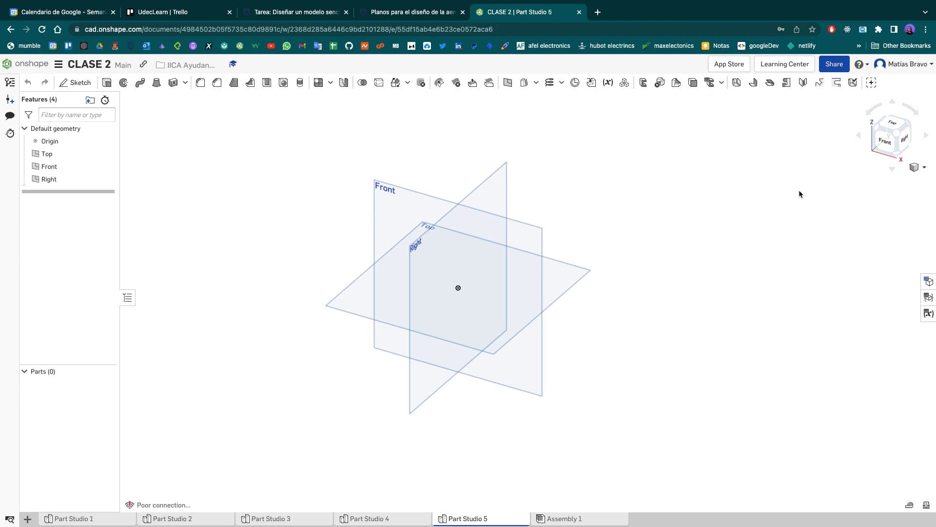
left_click(882, 146)
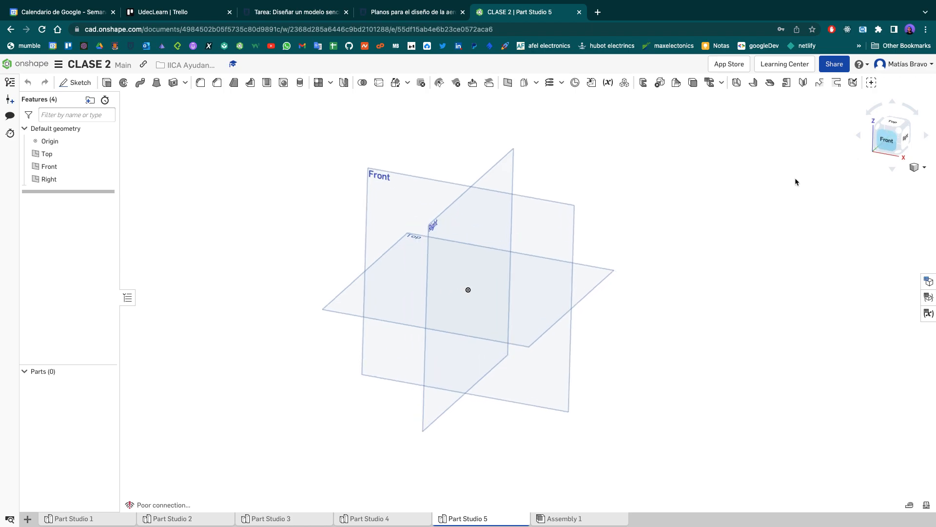
scroll(528, 290, "up", 4)
scroll(528, 291, "down", 5)
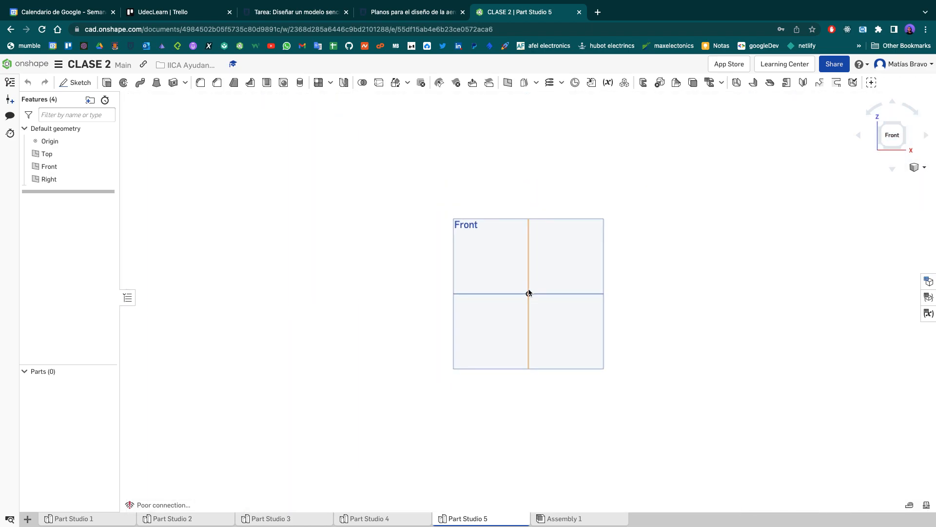
scroll(529, 293, "up", 3)
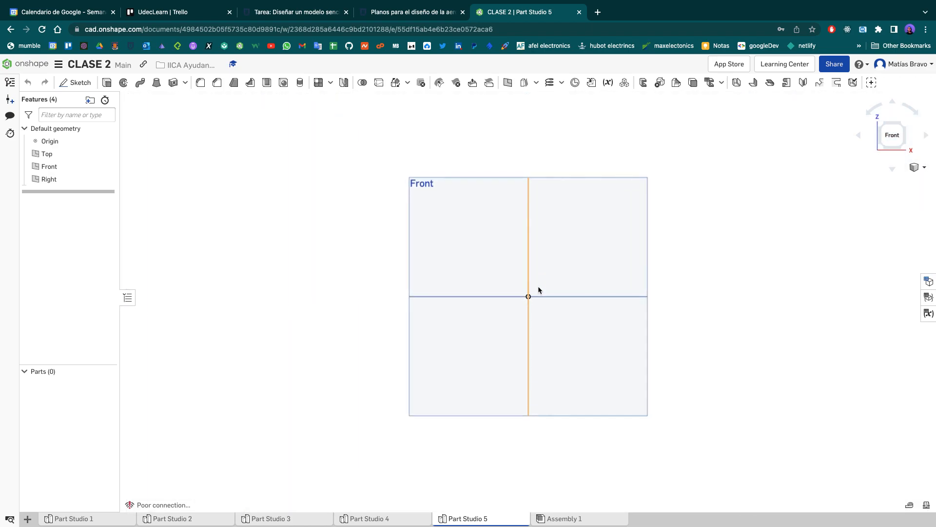
left_click(896, 137)
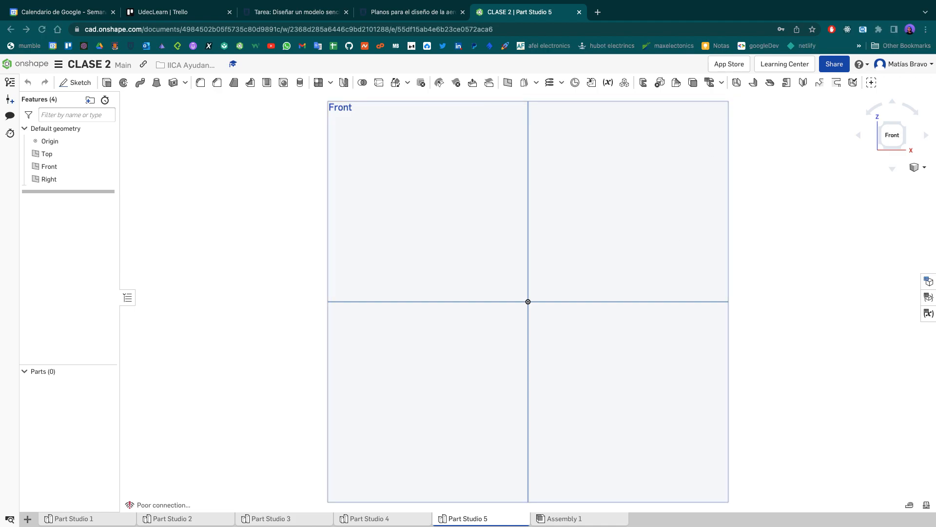
scroll(682, 290, "up", 3)
scroll(683, 290, "down", 5)
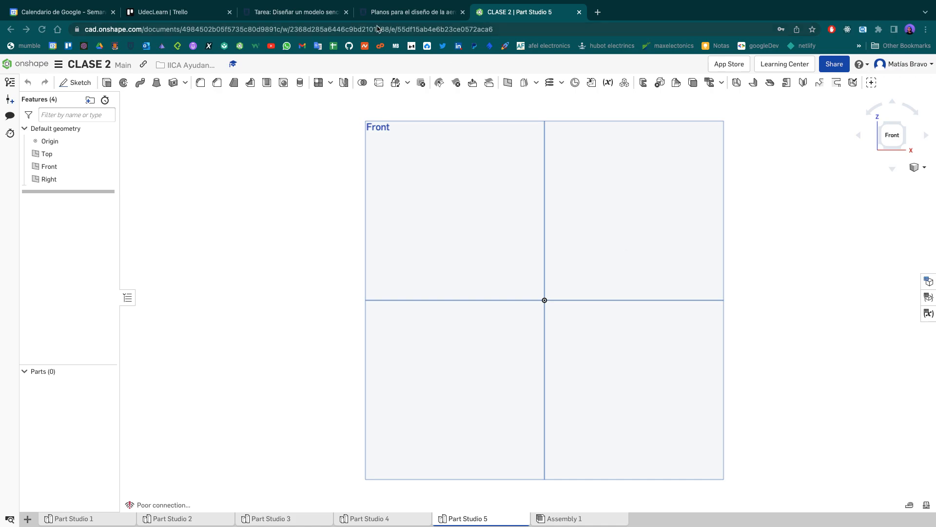
- Check the plate drawing on the assignment page and highlight the width A value of 100 for digit 0 in the table
left_click(298, 14)
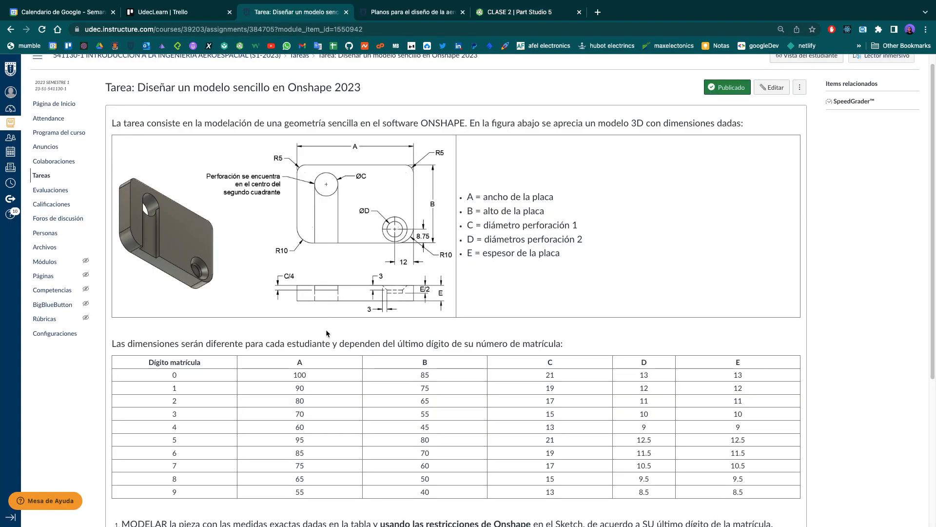
left_click_drag(291, 376, 311, 376)
mouse_move(276, 251)
left_mouse_down()
mouse_move(286, 252)
mouse_move(269, 254)
left_mouse_up()
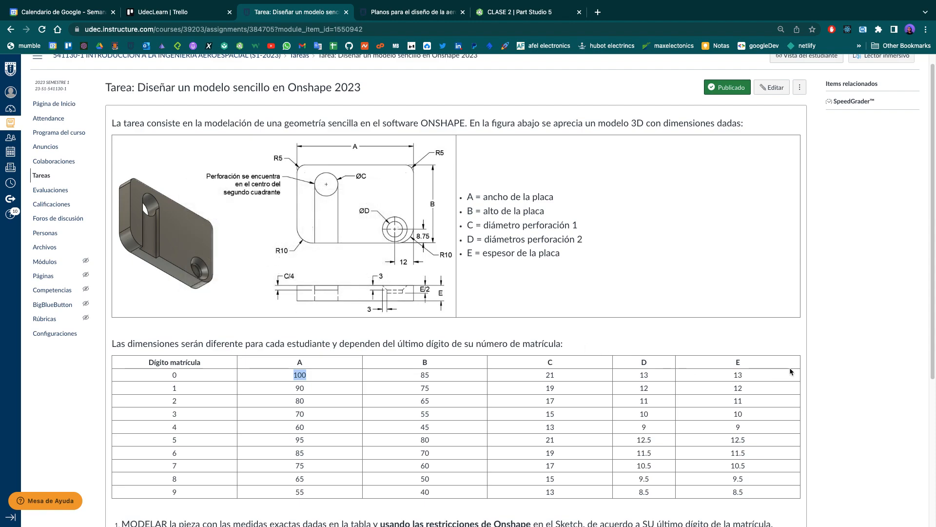
scroll(217, 451, "down", 1)
scroll(218, 451, "up", 2)
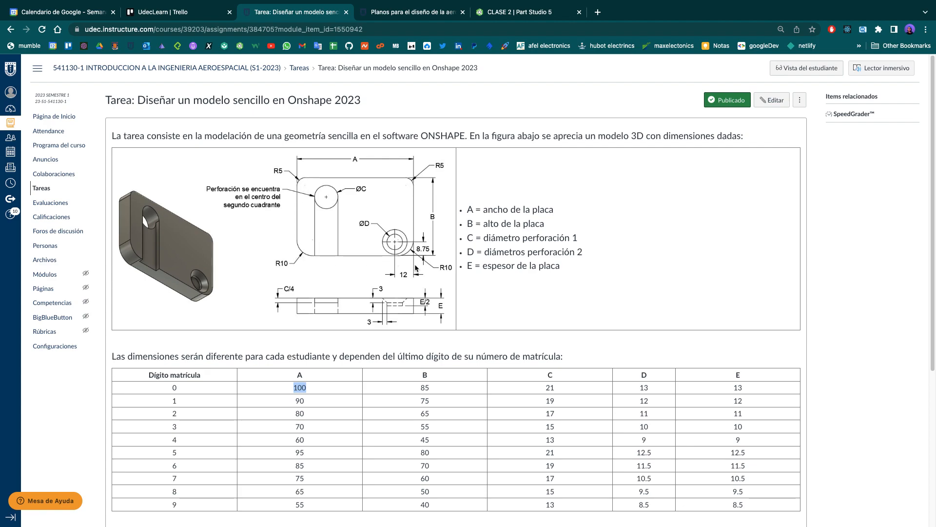
- Return to Part Studio 5 in Onshape and start a sketch on the Front plane
left_click(524, 12)
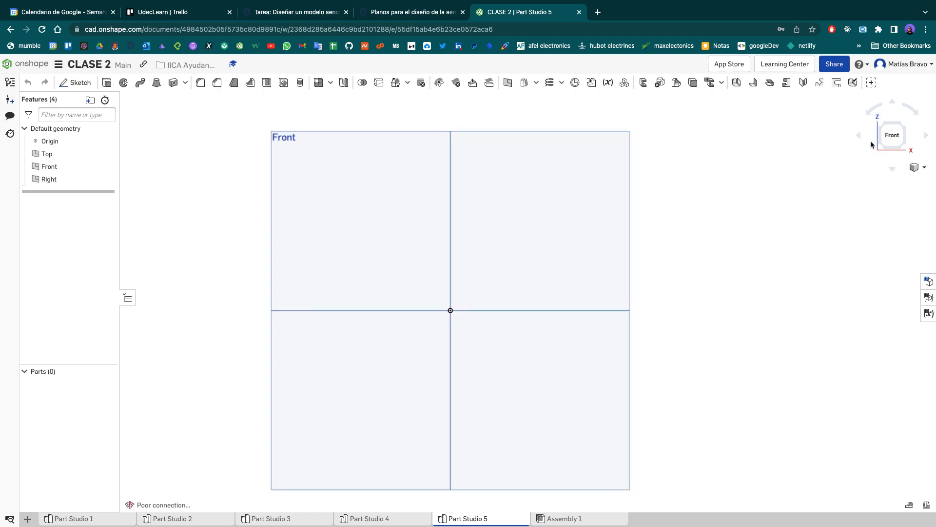
left_click(889, 136)
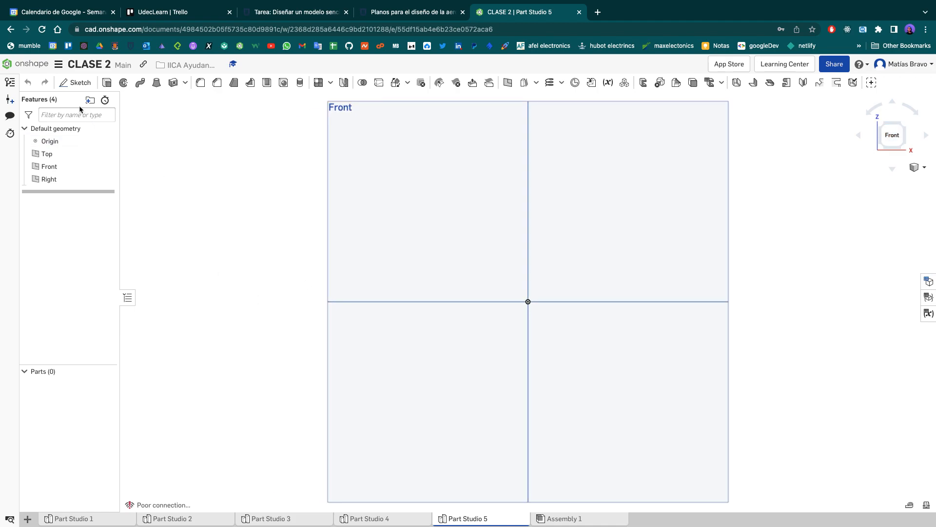
left_click(70, 82)
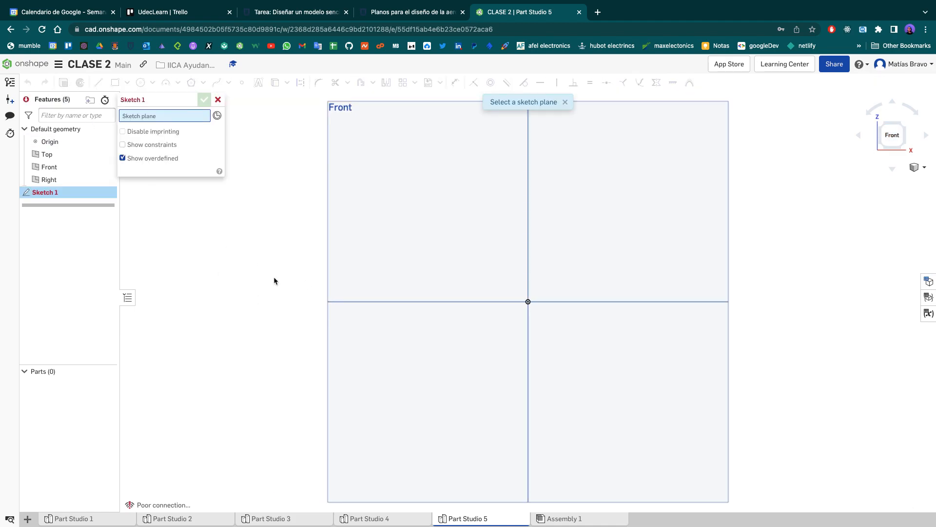
left_click(411, 226)
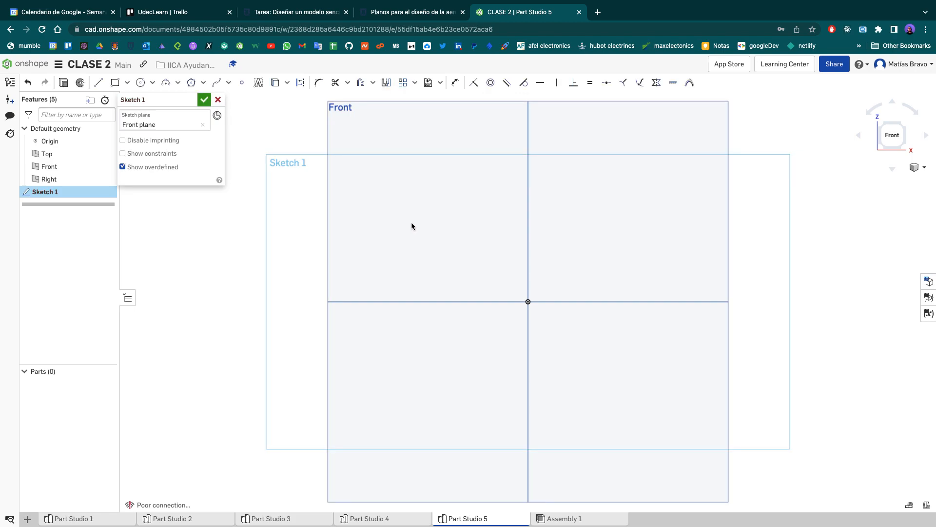
left_click(126, 84)
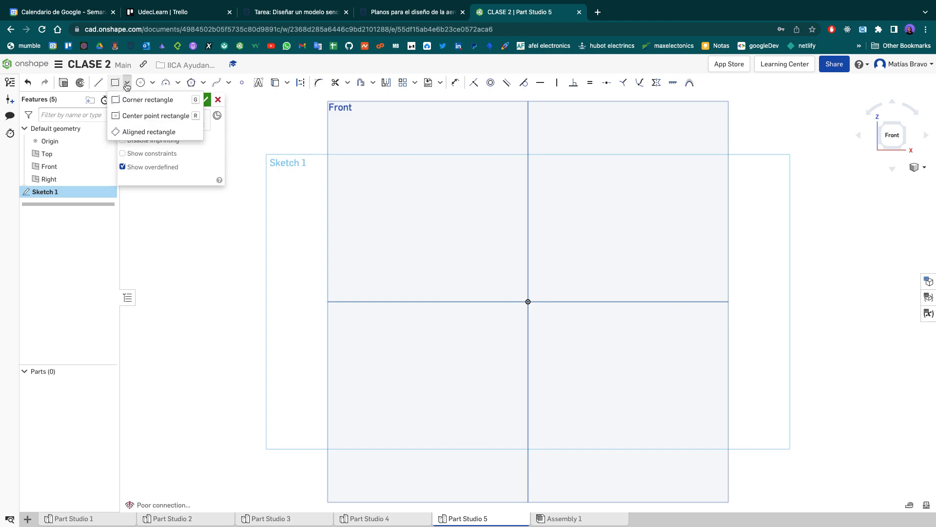
left_click(147, 116)
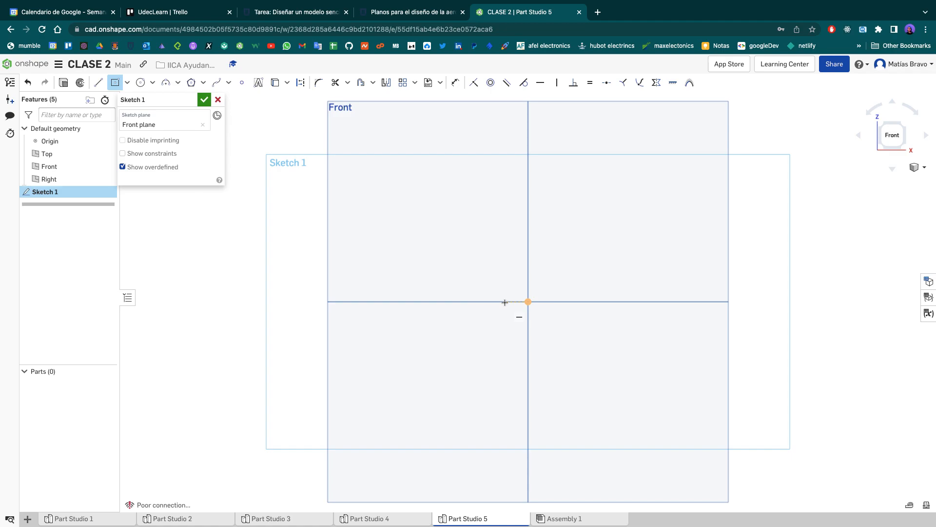
key("Escape")
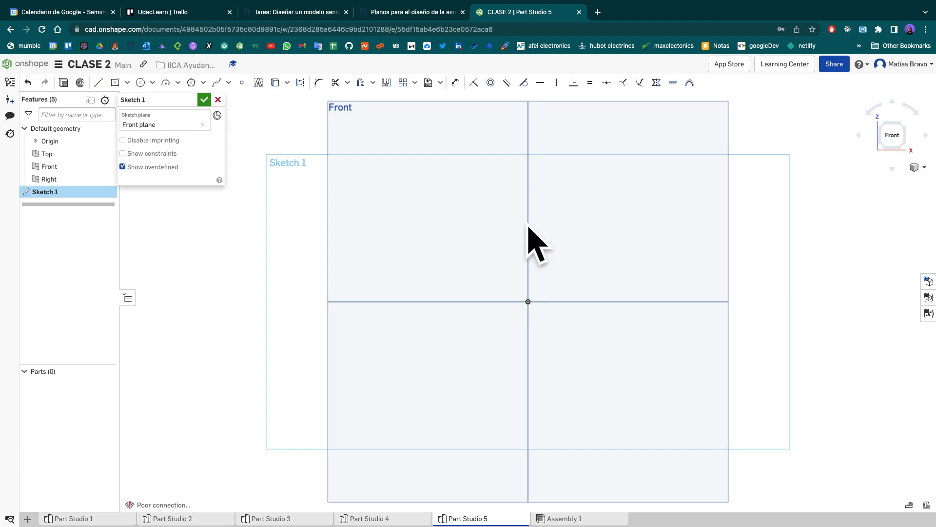
key("g")
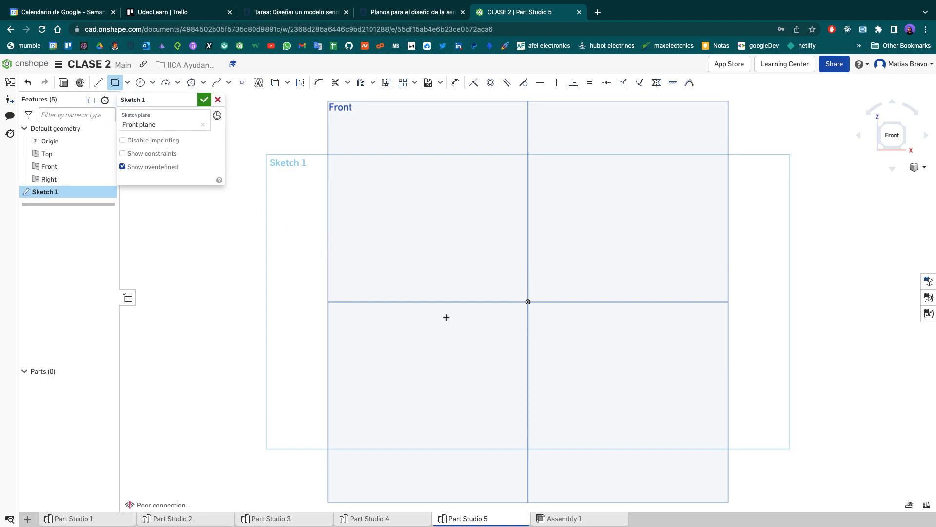
left_click(438, 353)
key("Escape")
- Sketch a center-point rectangle about 9.3 cm wide and 5.9 cm high centred on the origin, and finish the sketch
key("g")
left_click(528, 301)
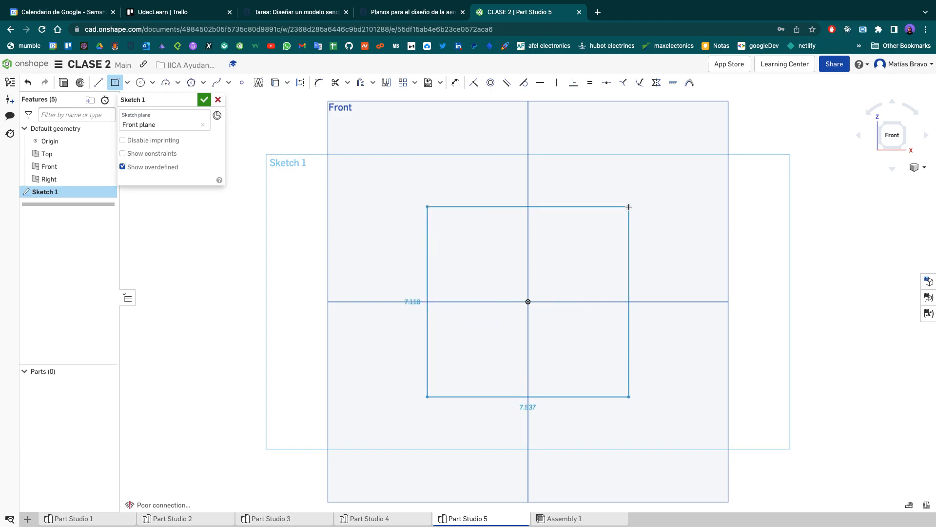
left_click(652, 223)
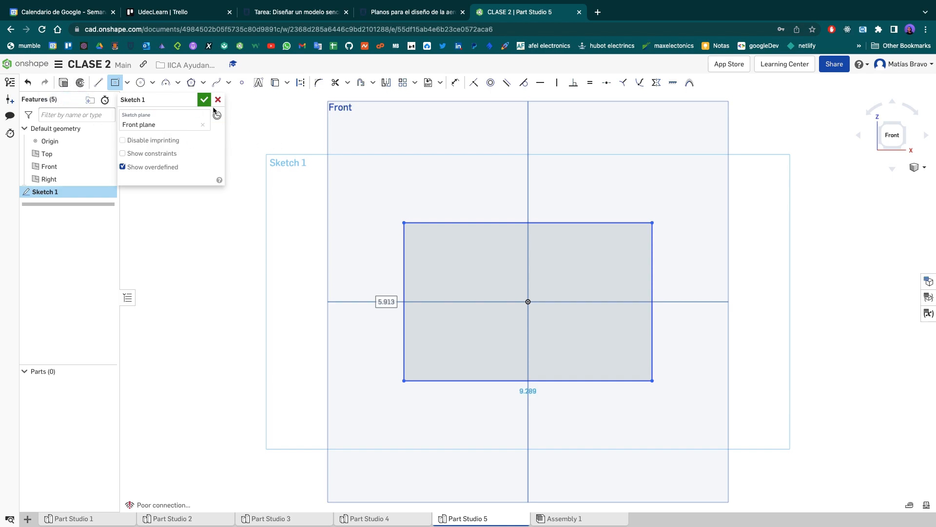
left_click(204, 100)
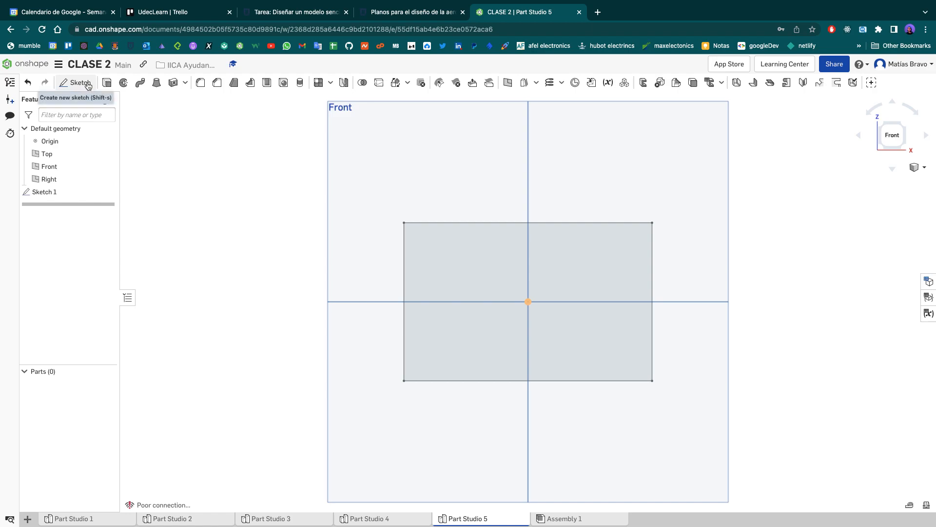
- Extrude the rectangle as a new solid, symmetric about the sketch plane, with a blind depth of 2.5 cm
left_click(107, 84)
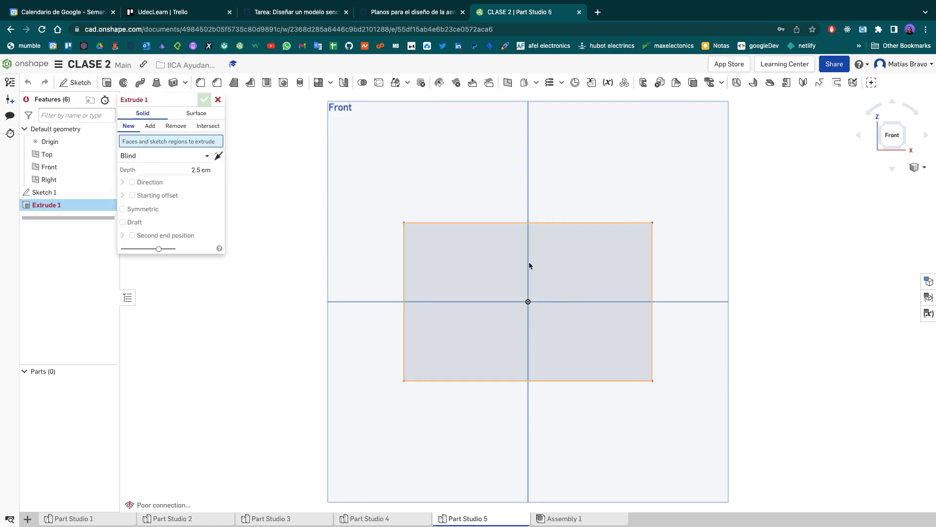
left_click(520, 263)
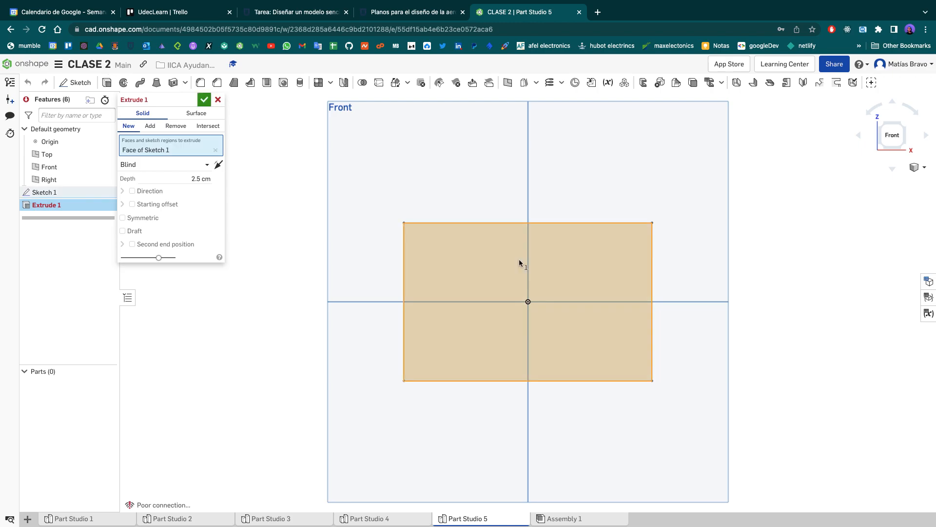
left_click(881, 151)
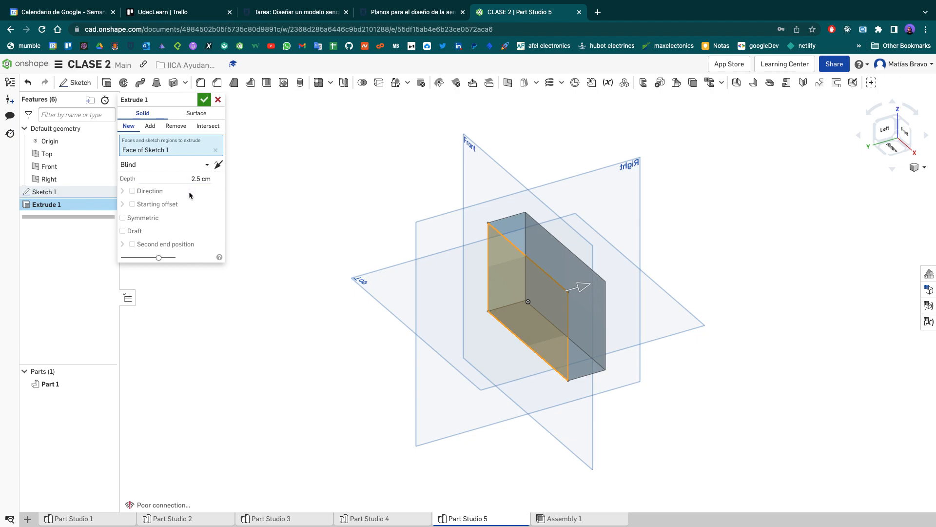
left_click(128, 221)
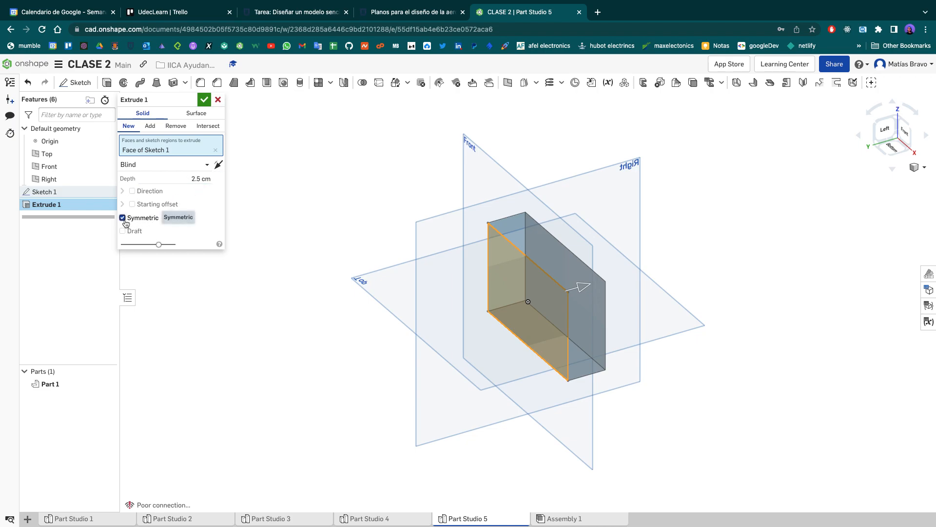
left_click(204, 101)
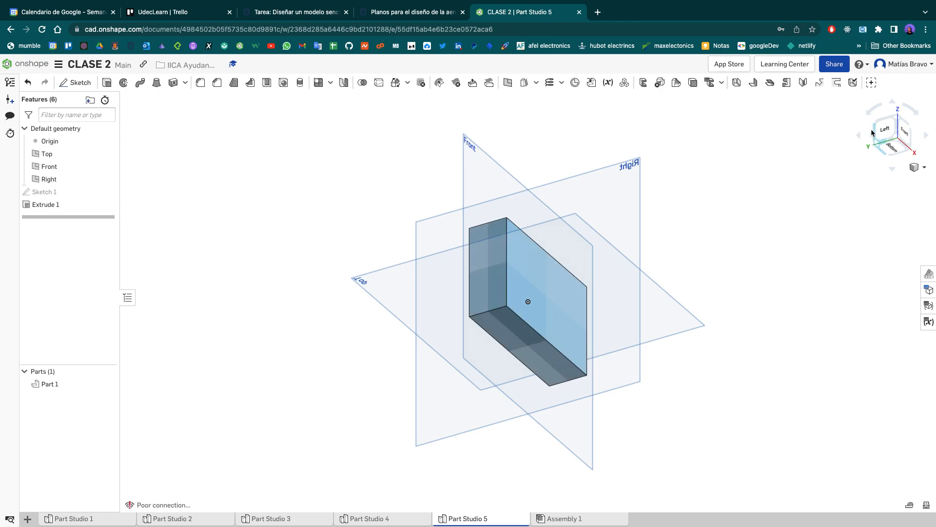
- Examine the extruded block at an angle and from the front, and compare it with the plate drawing on the assignment page
right_click_drag(698, 146, 821, 206)
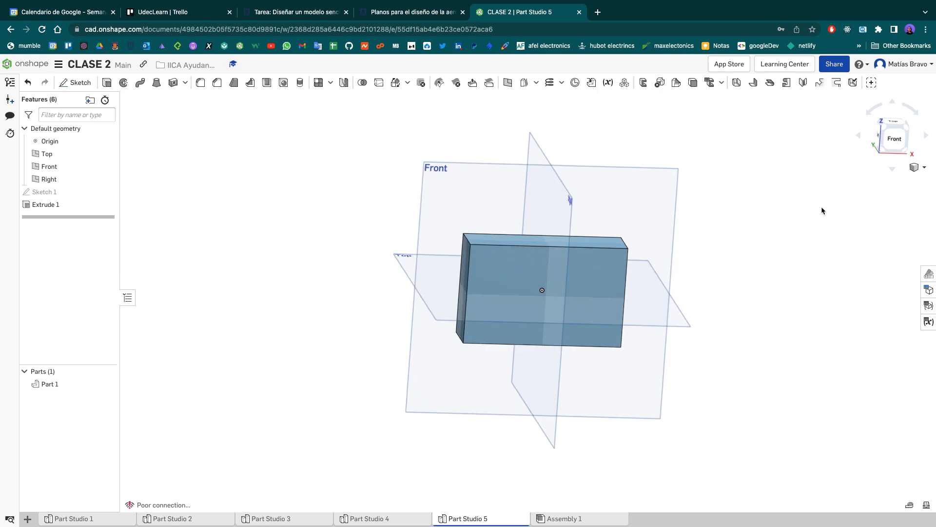
left_click(895, 141)
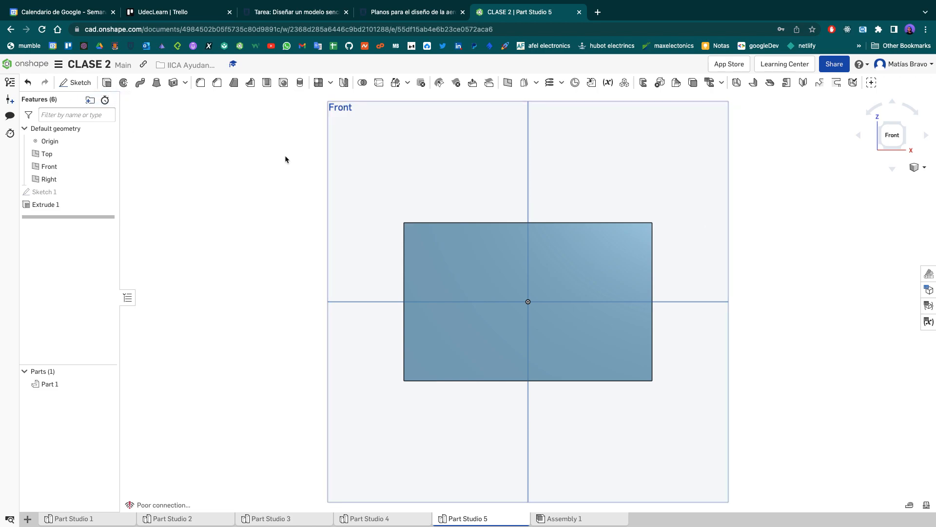
left_click(308, 14)
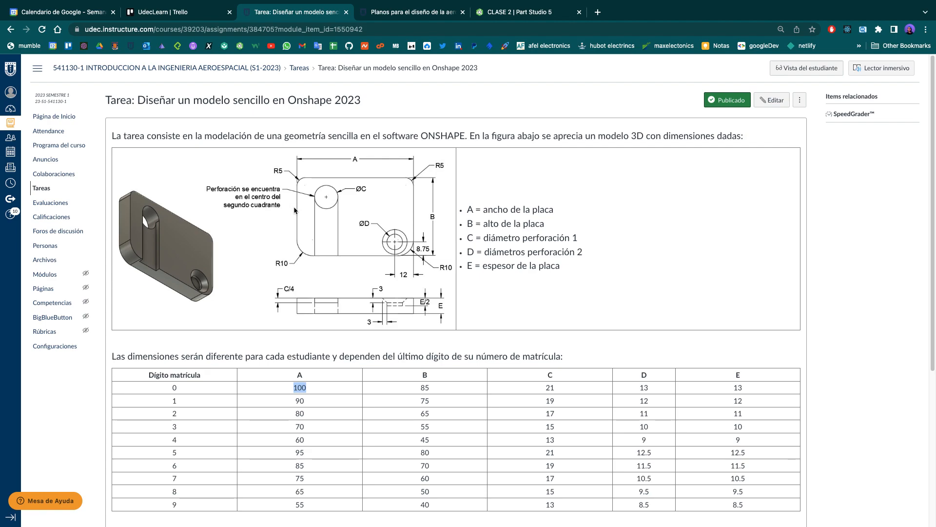
left_click(513, 17)
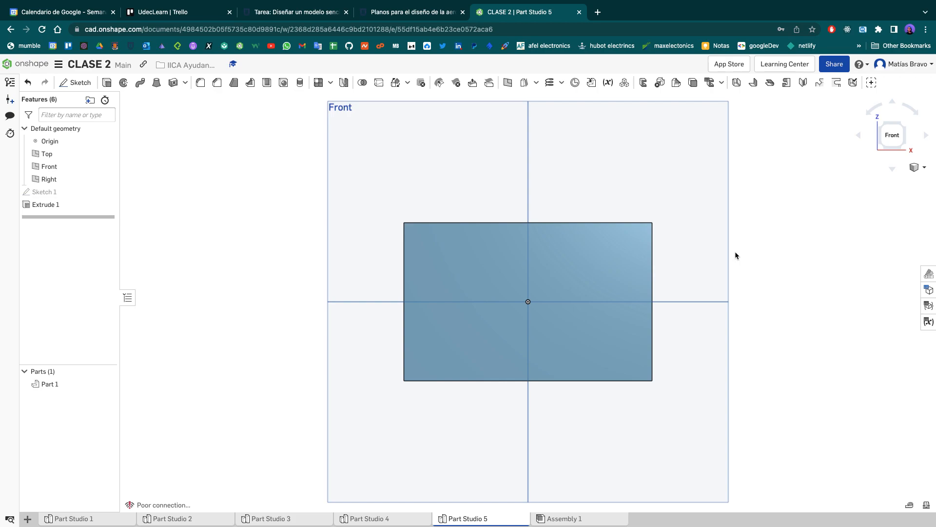
- Start a fillet on the two upper corner edges of the block, checking the corners against the assignment drawing
mouse_move(777, 236)
right_mouse_down()
mouse_move(790, 246)
mouse_move(779, 244)
right_mouse_up()
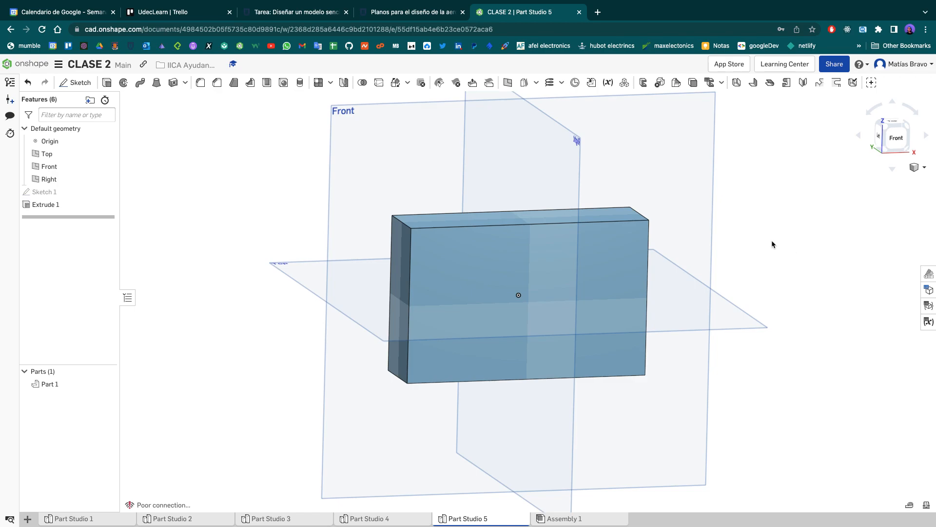
left_click(200, 83)
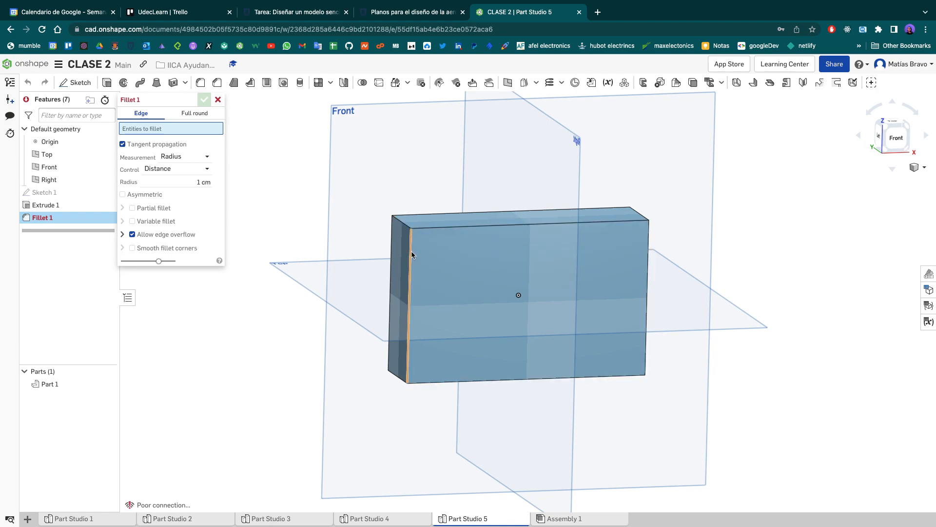
left_click(401, 225)
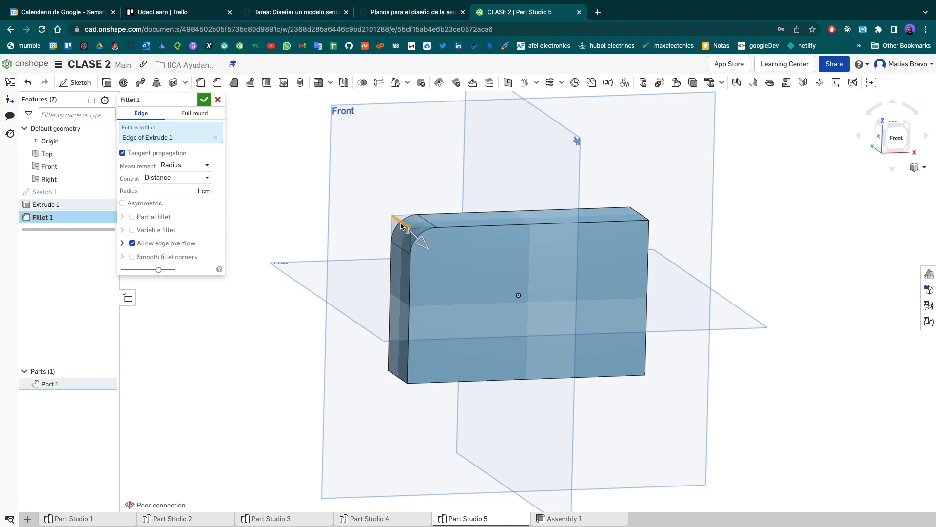
mouse_move(787, 280)
right_mouse_down()
mouse_move(775, 267)
mouse_move(771, 277)
right_mouse_up()
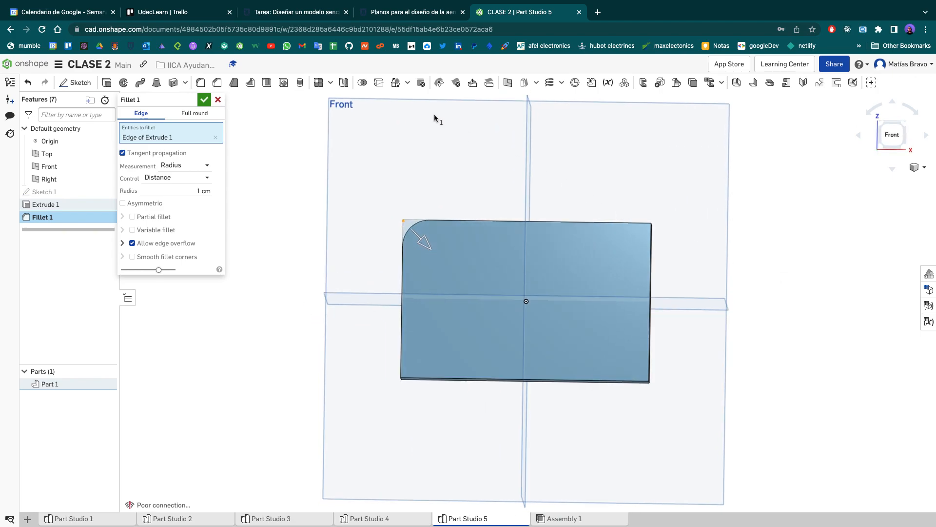
left_click(294, 17)
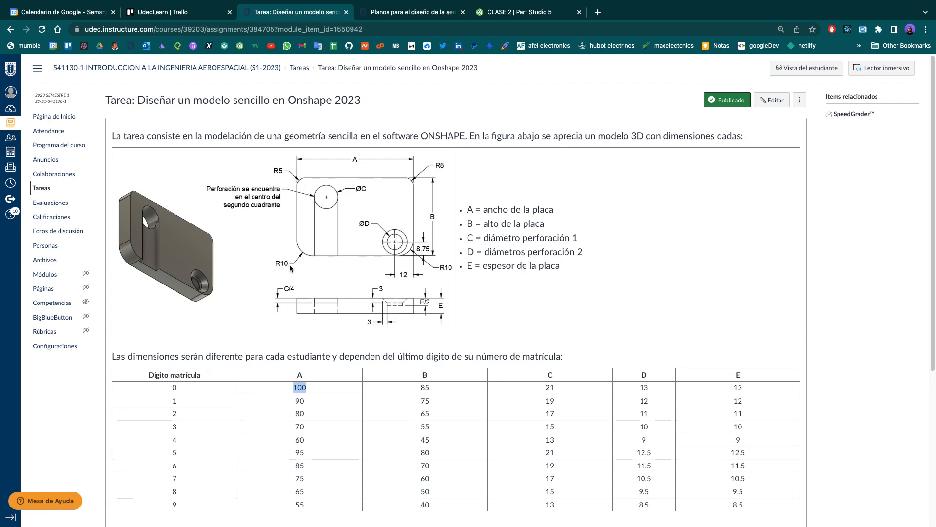
left_click(416, 14)
left_click(493, 13)
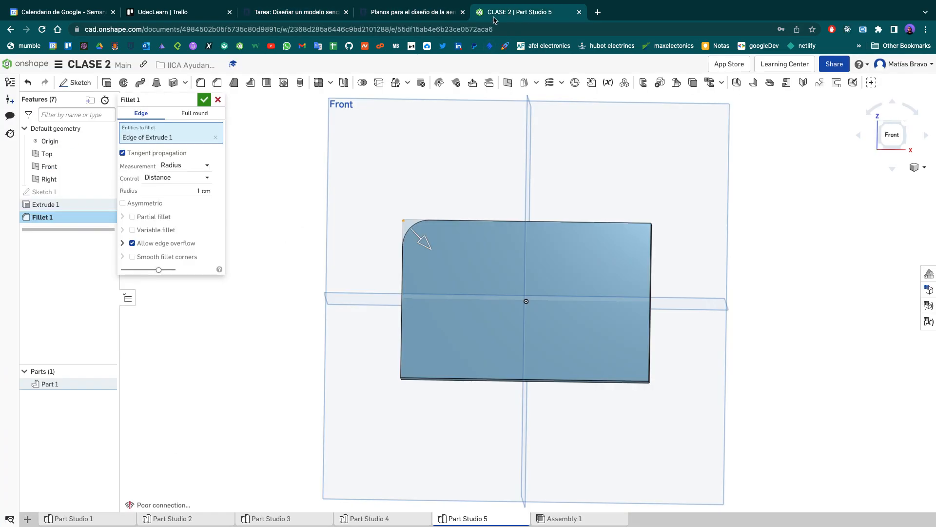
right_click_drag(498, 168, 469, 188)
left_click(633, 229)
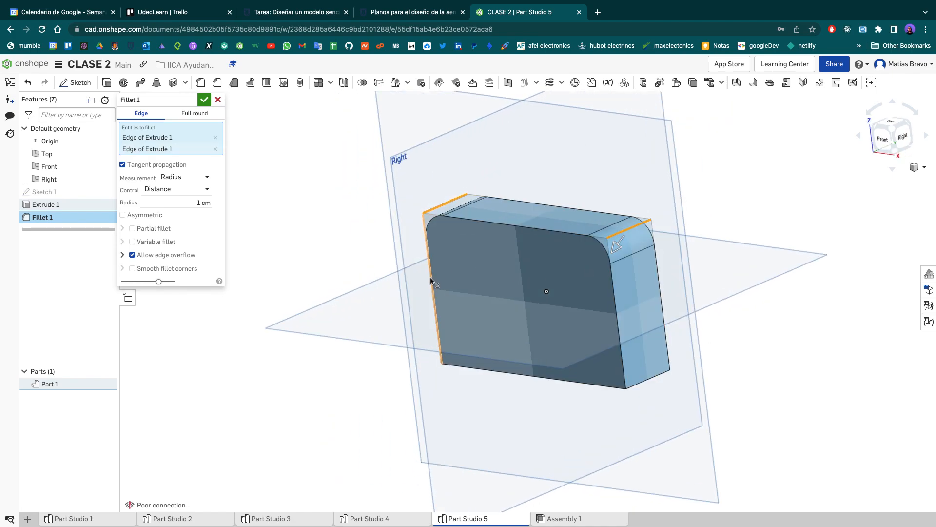
- Set the upper corners' fillet radius to 0.5 cm and accept the fillet
key("shift+1")
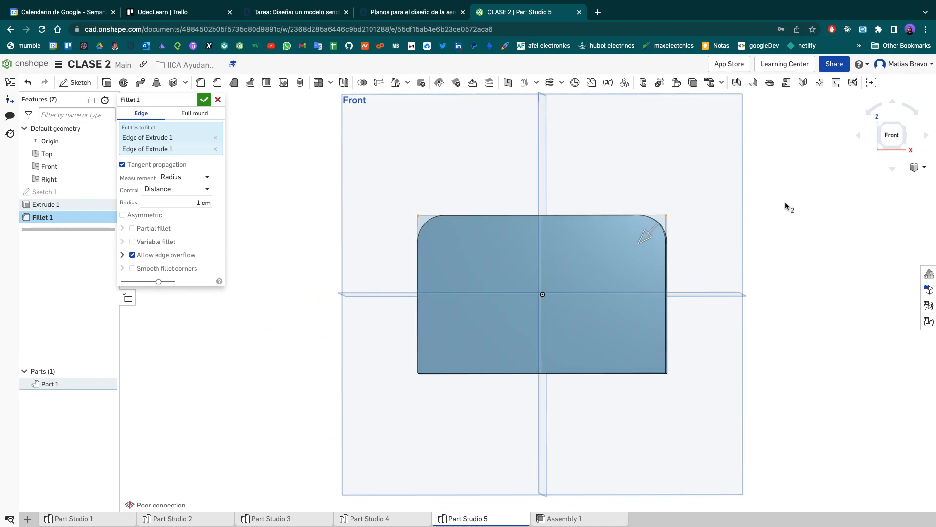
left_click(892, 135)
left_click(195, 204)
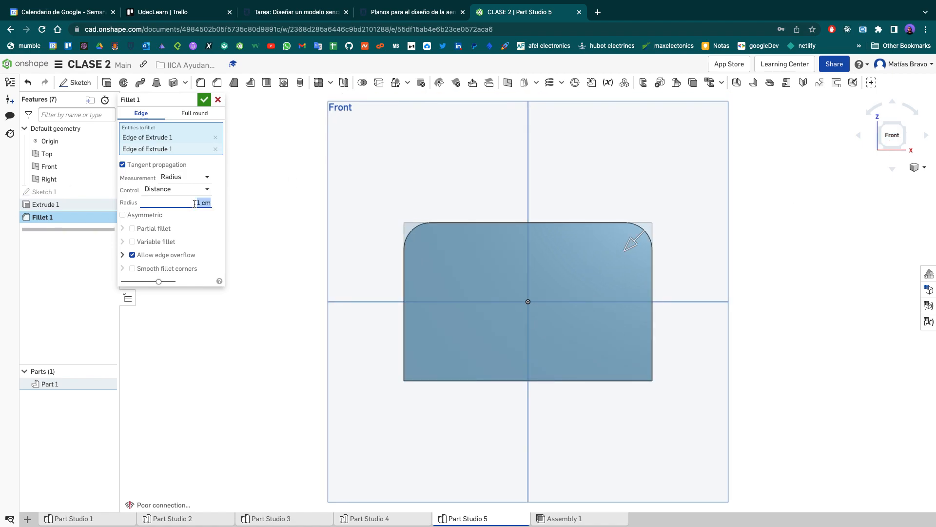
type("0.5")
key("Return")
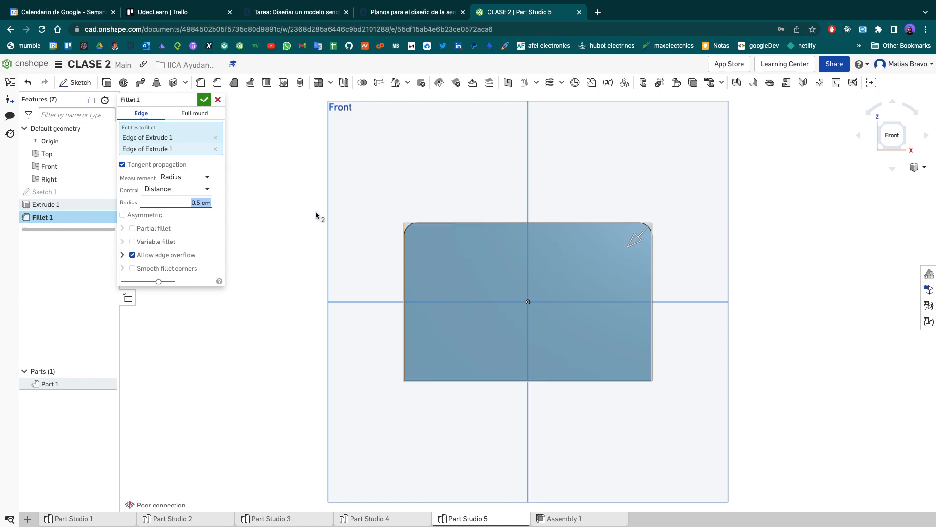
left_click(204, 100)
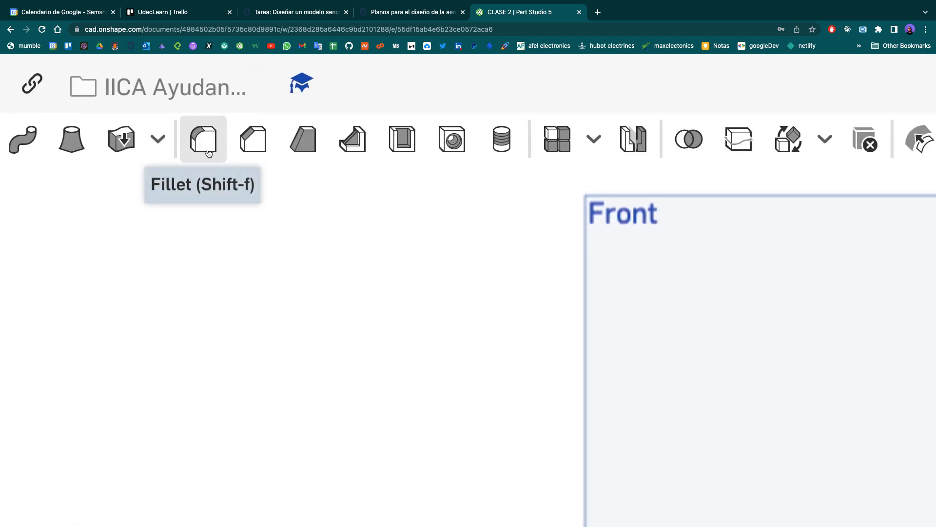
- Examine the available solid modelling commands up close, from Extrude to Fillet
scroll(237, 305, "up", 1)
middle_click_drag(237, 304, 217, 297)
scroll(229, 145, "left", 1)
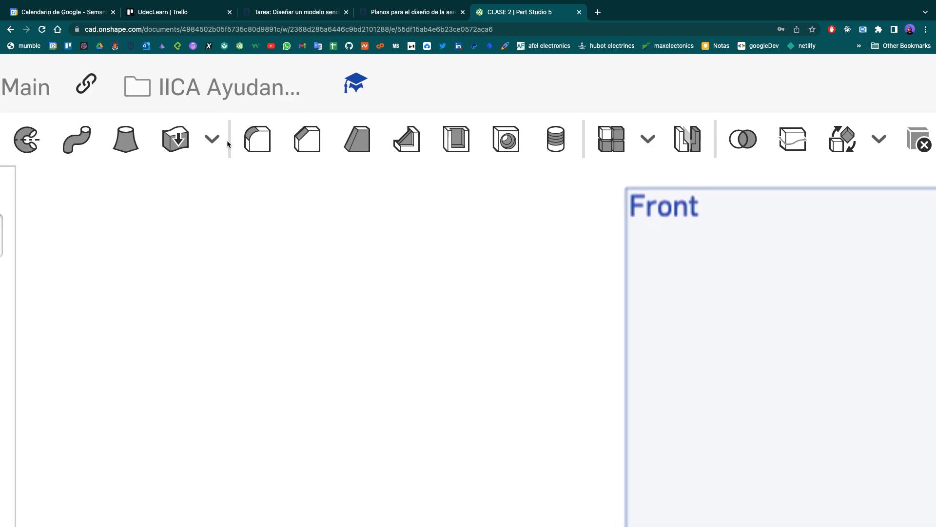
scroll(228, 145, "left", 3)
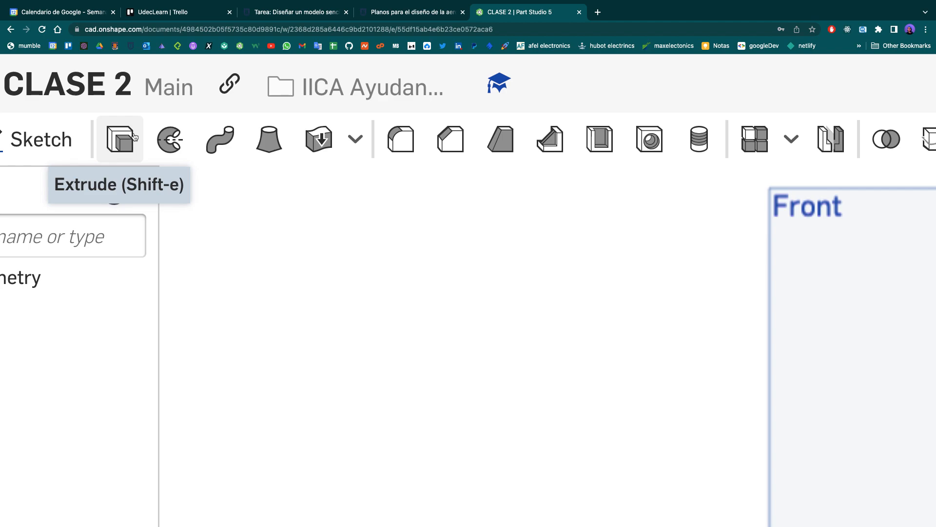
scroll(139, 141, "right", 2)
scroll(145, 143, "right", 2)
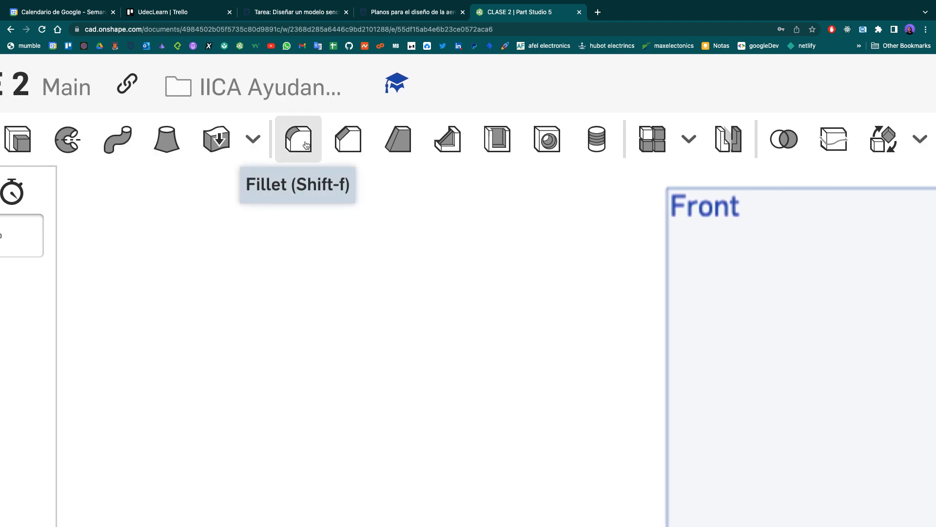
scroll(306, 145, "down", 5, "ctrl")
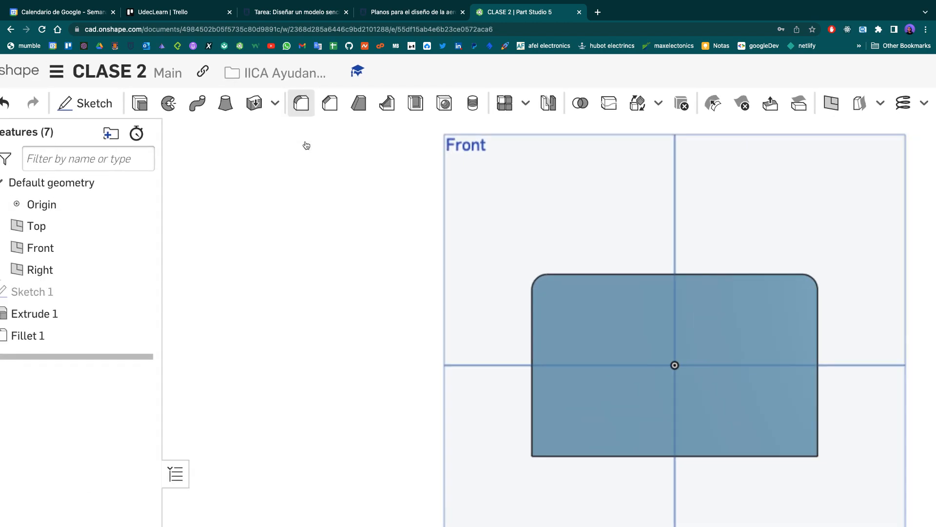
scroll(103, 221, "down", 5, "ctrl")
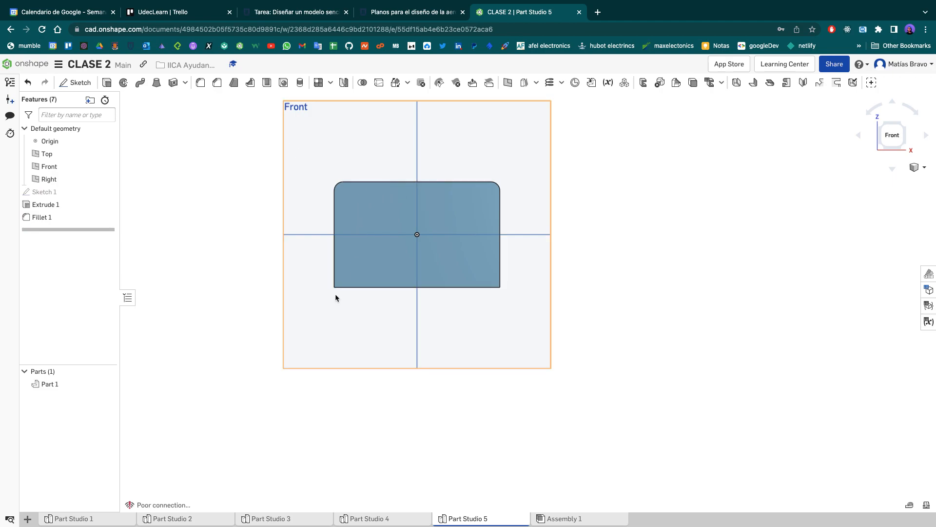
- Start a second fillet on the two lower corner edges of the block
left_click(200, 83)
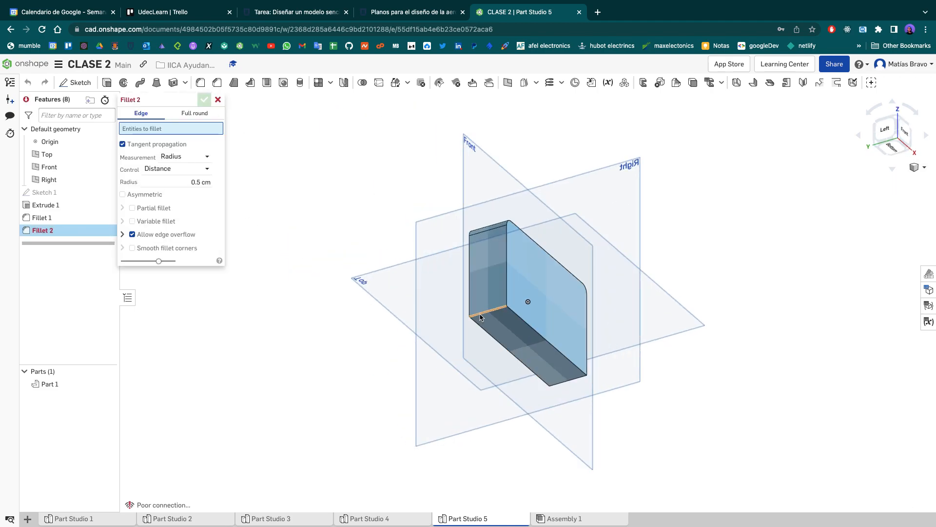
left_click(477, 314)
left_click(569, 381)
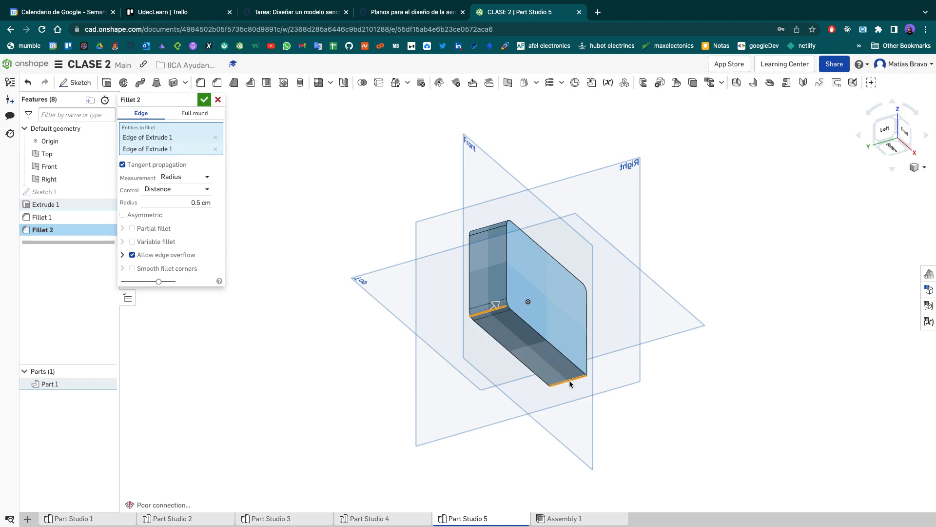
- Try adding the block's large flat face to the fillet selection, inspect the preview, and remove that face again
left_click(529, 267)
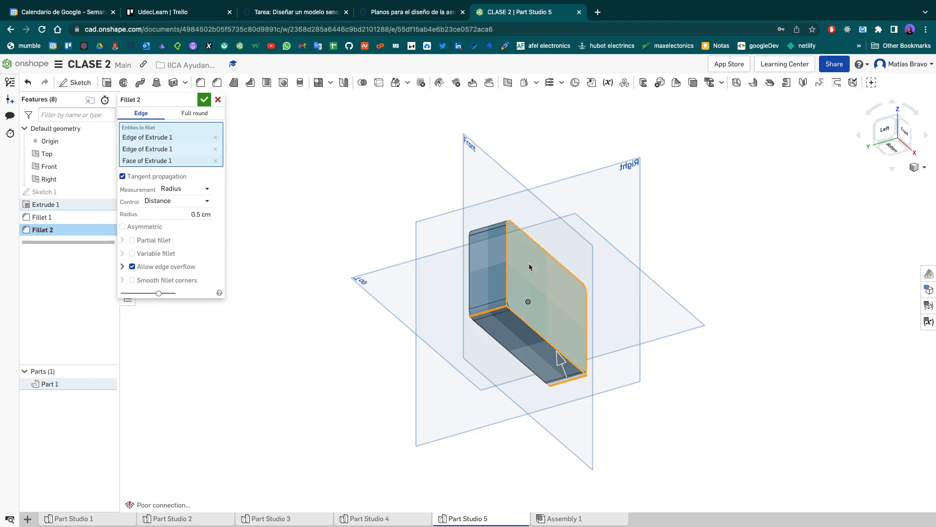
right_click_drag(753, 187, 721, 209)
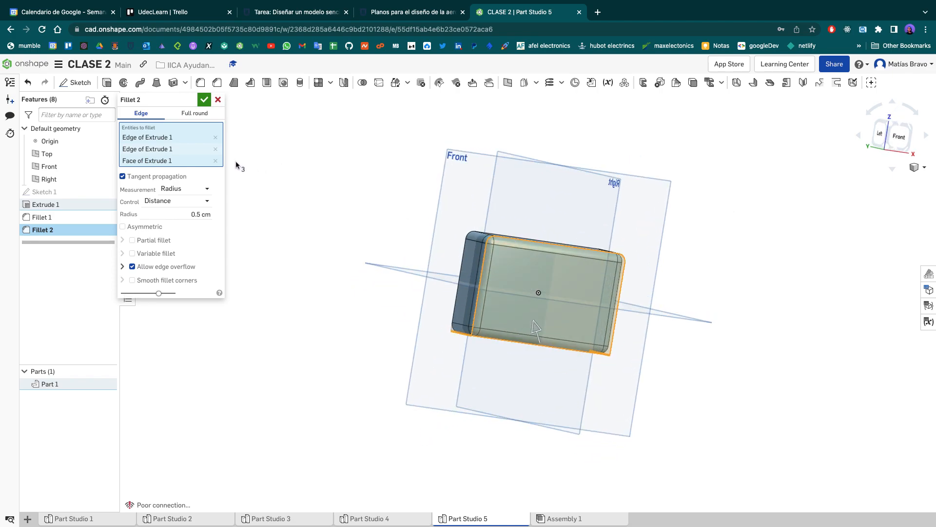
left_click(216, 161)
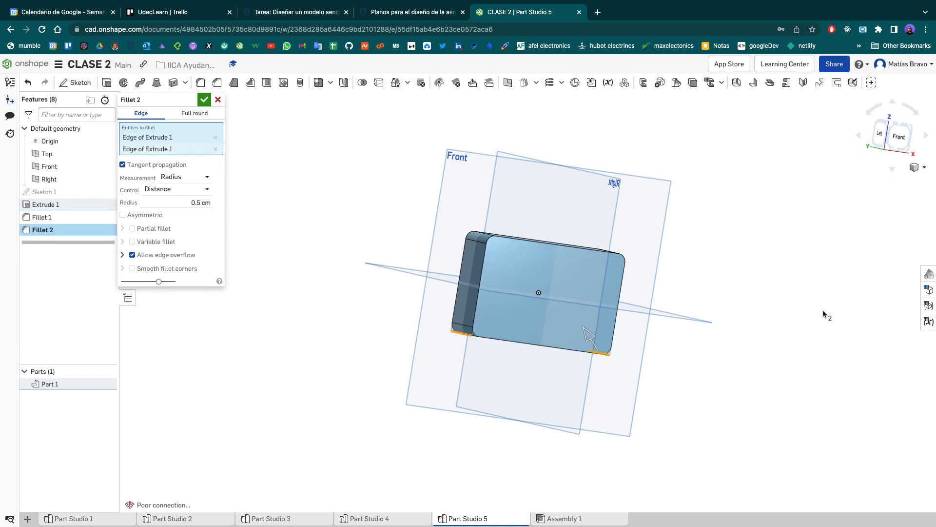
- Set the lower corners' fillet radius to 1 cm and accept the fillet
right_click_drag(765, 271, 763, 236)
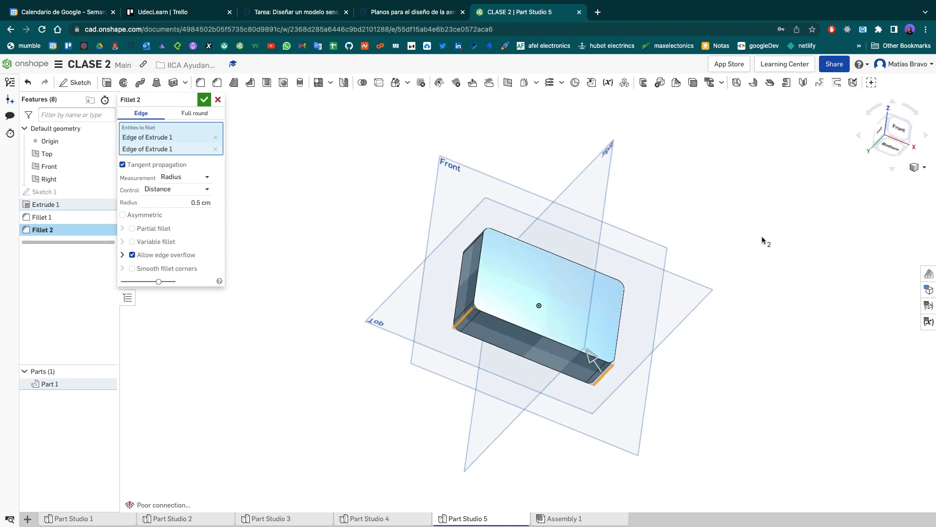
left_click(899, 135)
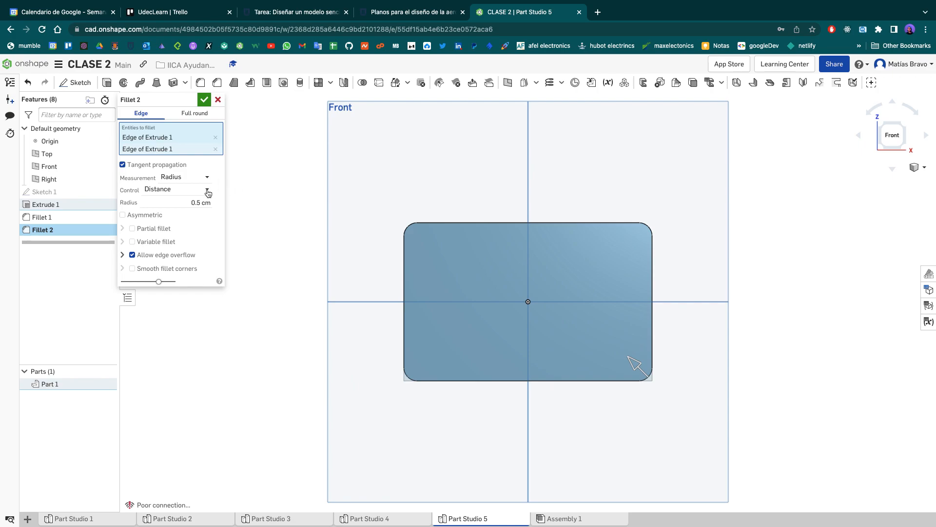
left_click_drag(211, 202, 198, 202)
key("BackSpace")
key("BackSpace")
key("BackSpace")
type("1")
key("Return")
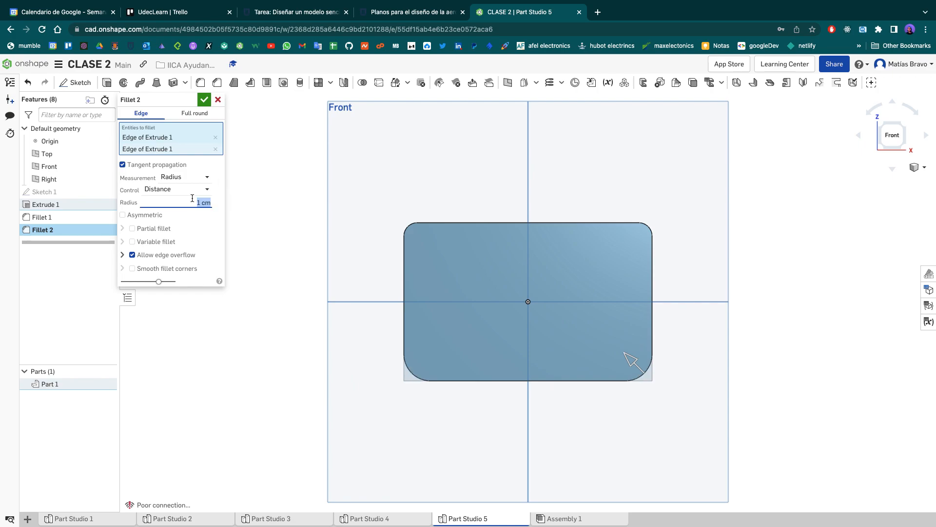
left_click(204, 99)
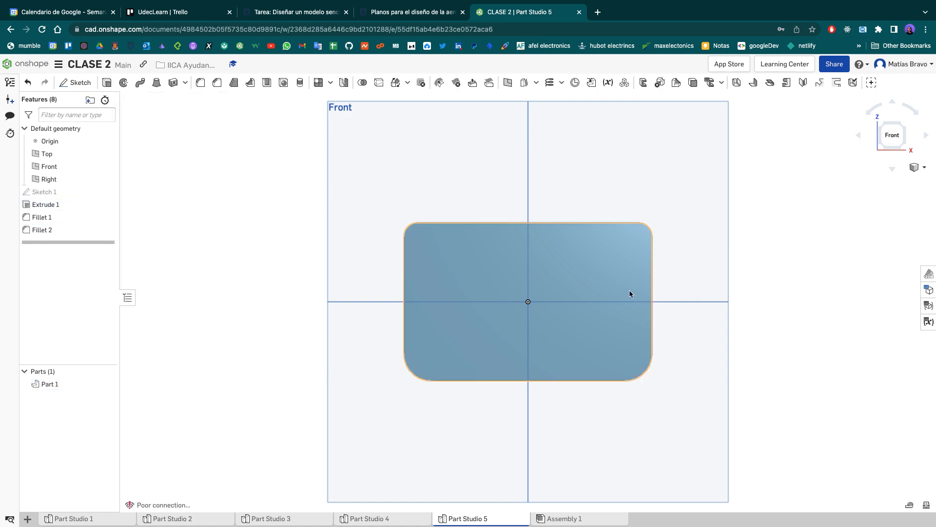
- Compare the filleted plate with the assignment drawing, and reopen the base rectangle's sketch for editing
right_click_drag(787, 213, 507, 235)
key("shift+1")
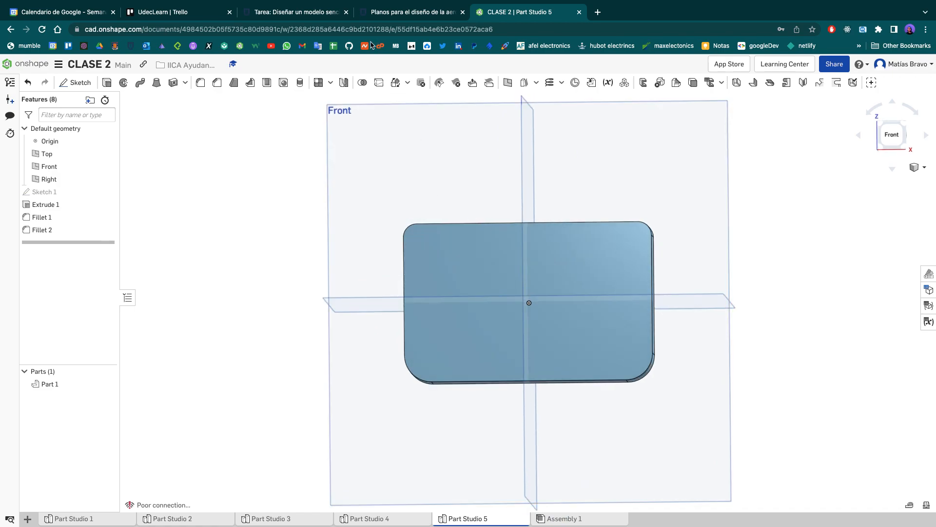
left_click(303, 15)
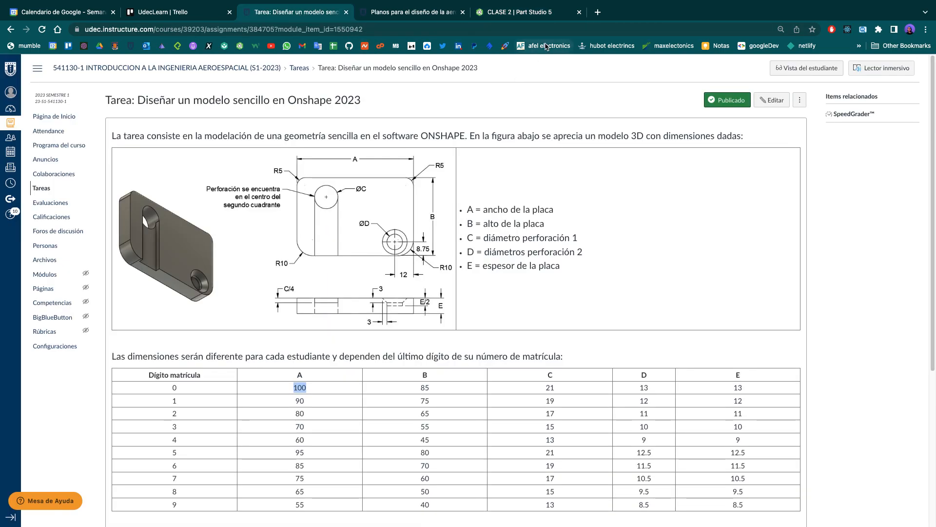
left_click(550, 14)
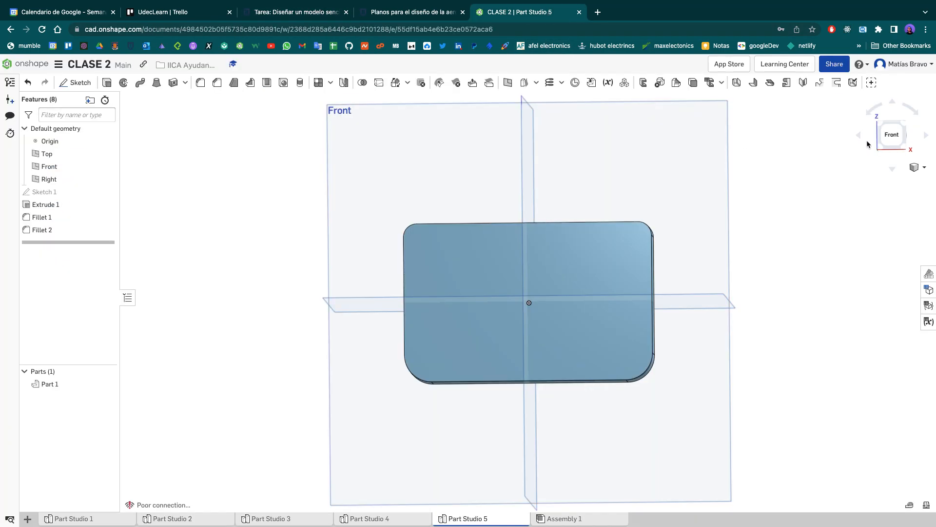
left_click(888, 136)
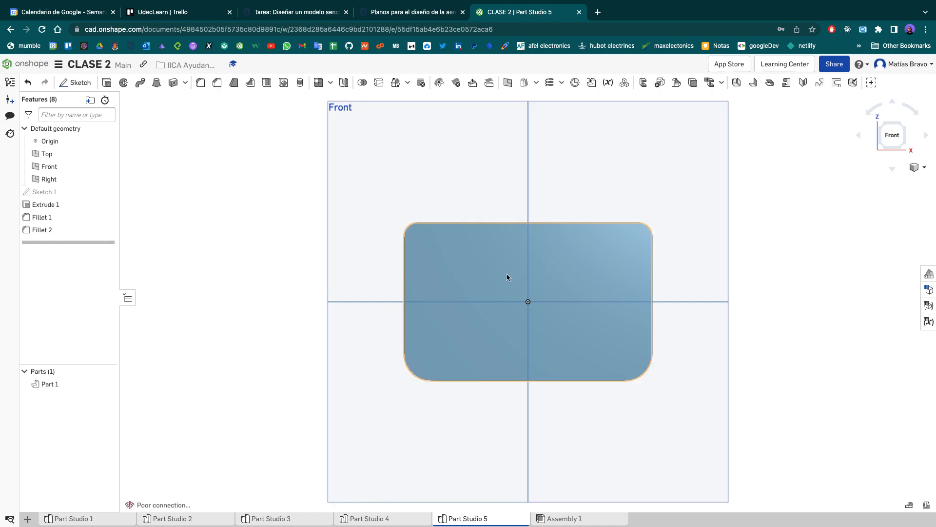
left_click(78, 86)
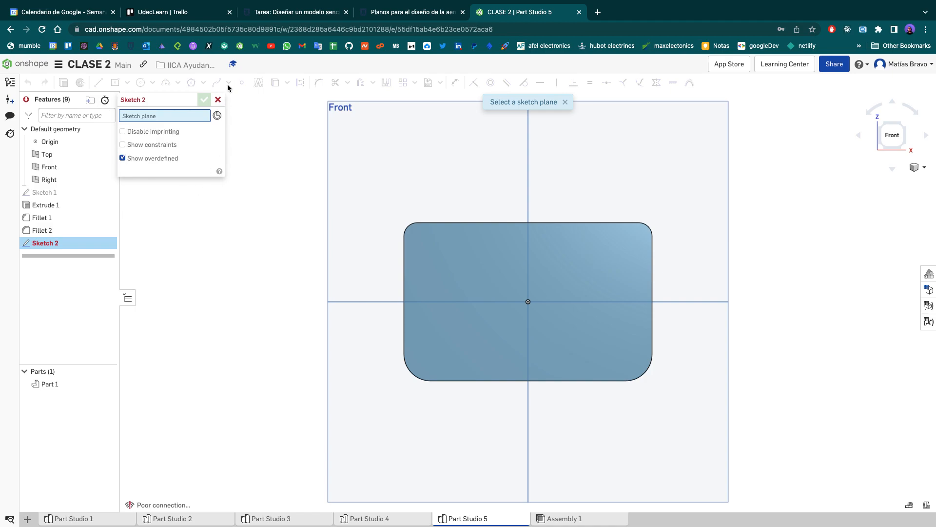
left_click(218, 99)
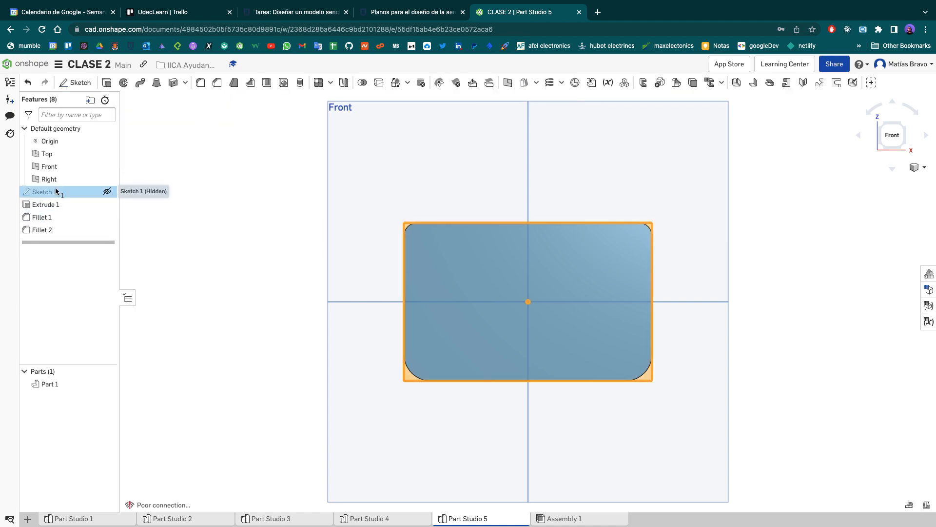
double_click(57, 191)
scroll(477, 294, "up", 3)
mouse_move(583, 265)
middle_mouse_down()
mouse_move(457, 274)
mouse_move(529, 247)
middle_mouse_up()
scroll(457, 276, "up", 2)
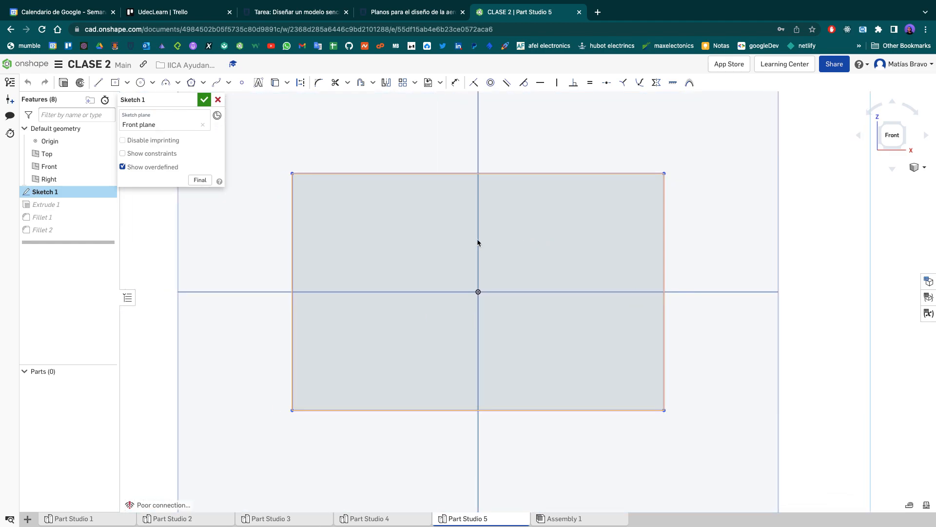
- Check the assignment drawing, and sketch a vertical construction line from the origin to the rectangle's top edge
left_click(292, 12)
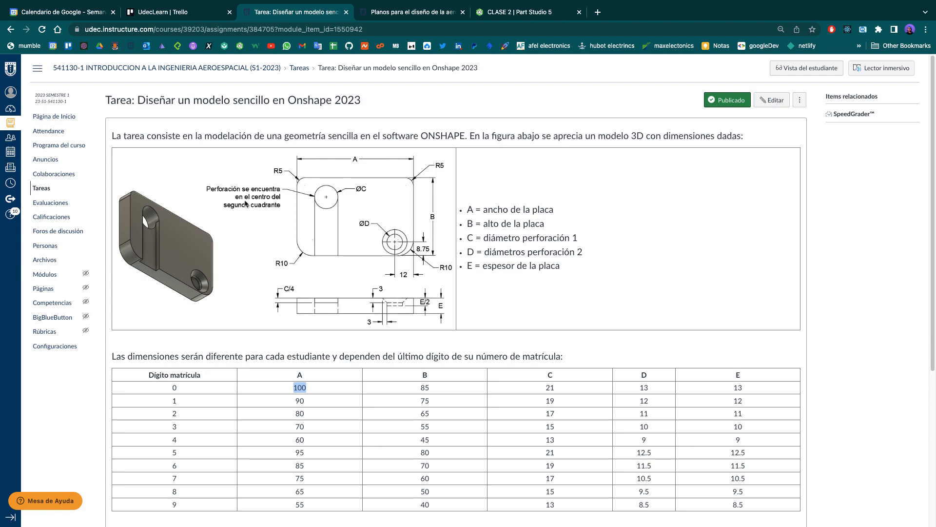
left_click(528, 13)
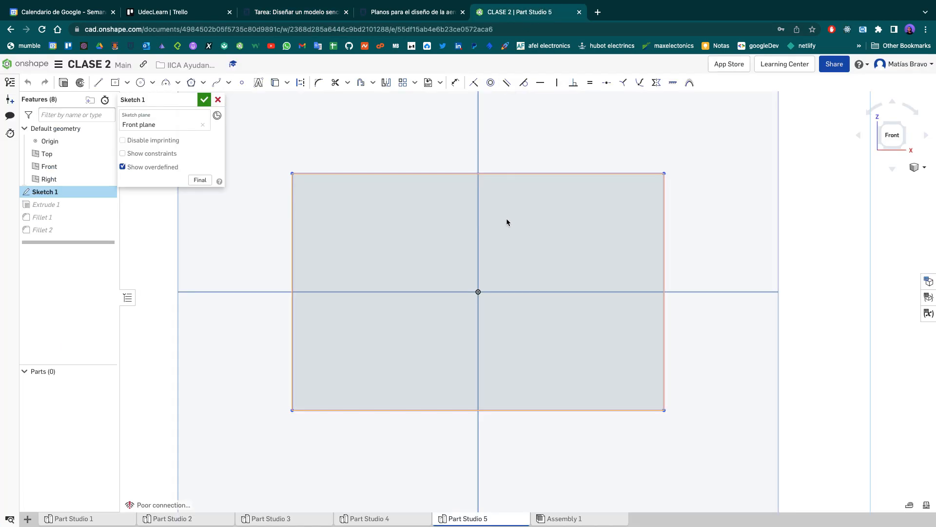
key("l")
key("q")
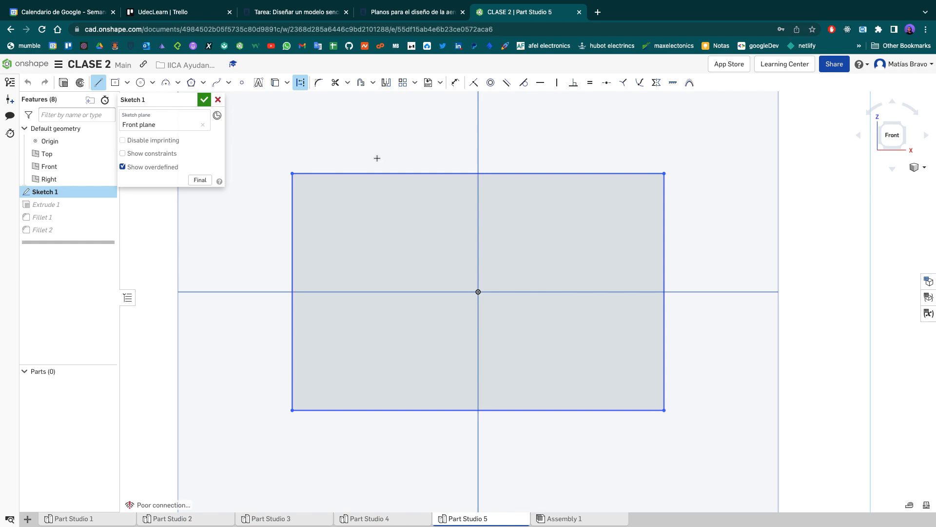
key("Escape")
key("l")
key("q")
left_click(479, 292)
left_click(478, 175)
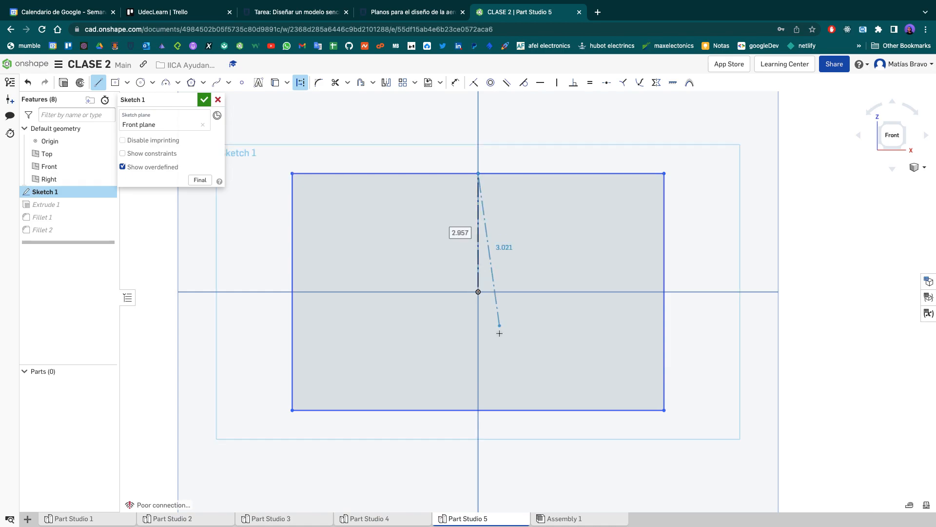
key("Escape")
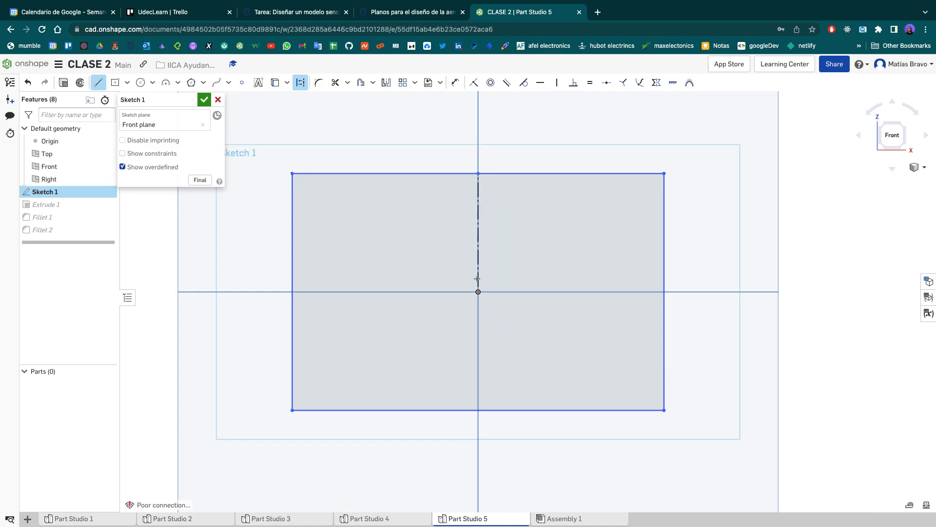
- Sketch a horizontal construction line from the origin to the rectangle's left edge
left_click(479, 293)
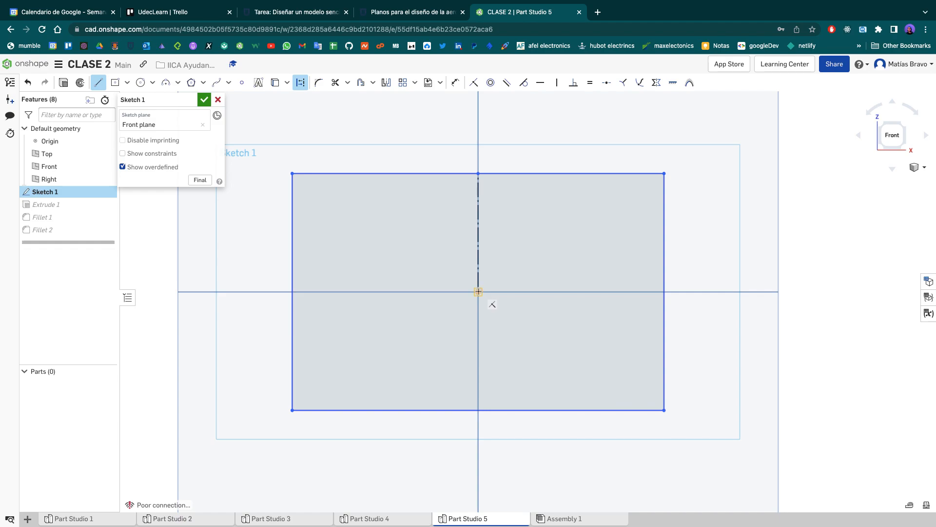
left_click(292, 291)
key("Escape")
key("Escape")
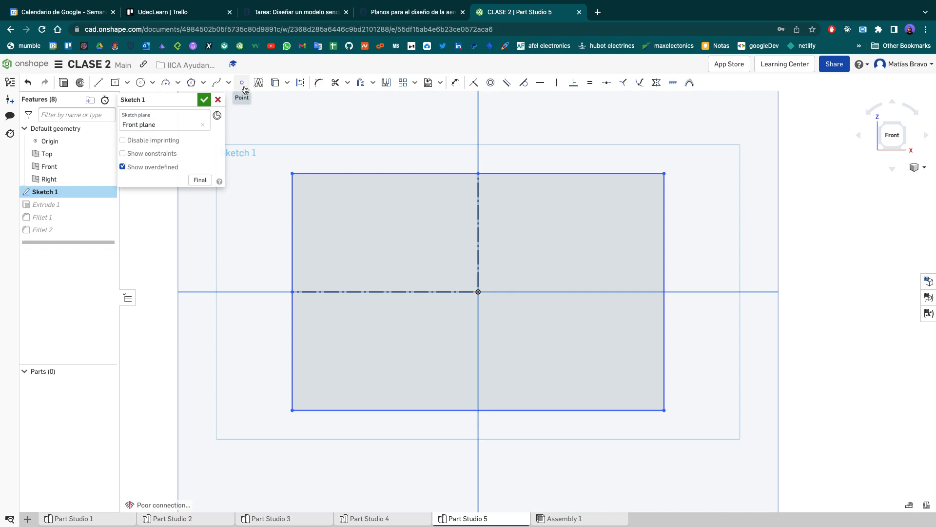
- Place a sketch point in the upper-left quadrant and constrain it to the midpoint of the vertical construction line
left_click(244, 87)
key("Escape")
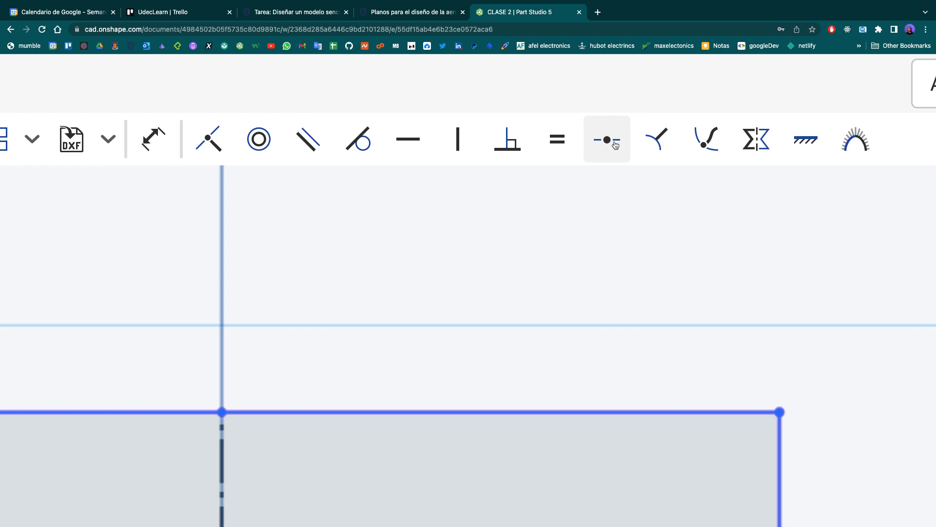
scroll(610, 145, "down", 5, "ctrl")
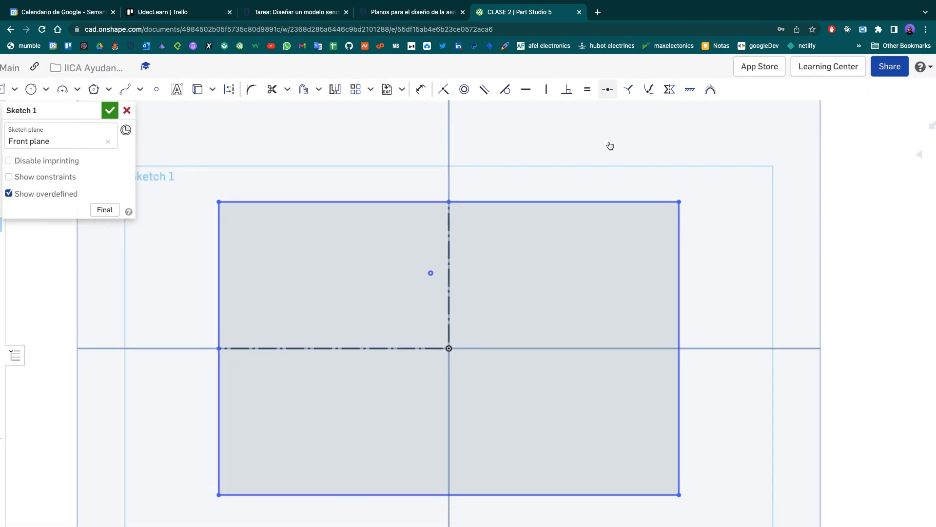
scroll(610, 145, "up", 5)
scroll(610, 145, "down", 3)
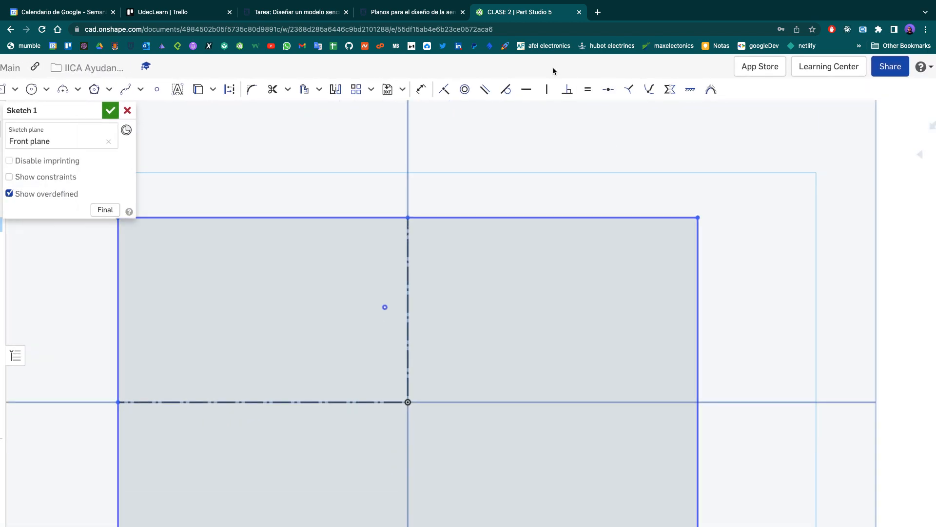
scroll(552, 67, "down", 5, "ctrl")
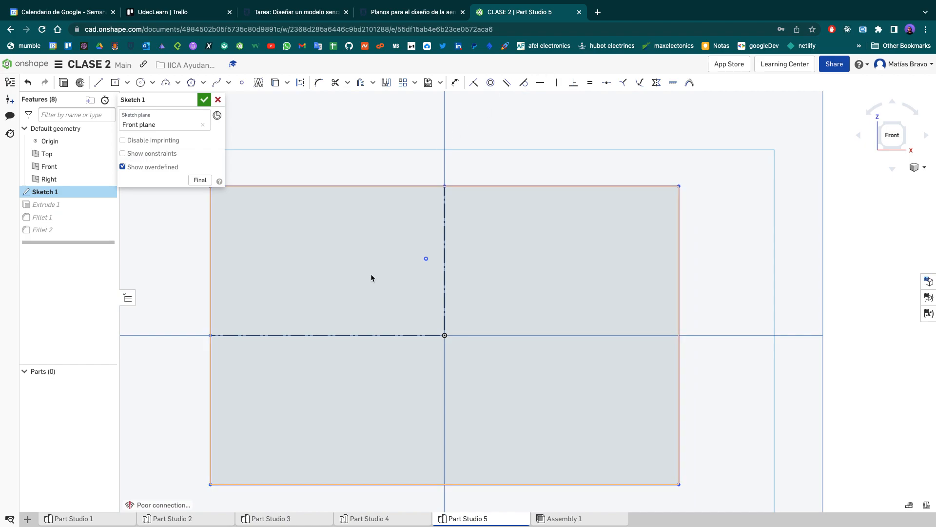
scroll(405, 158, "up", 3)
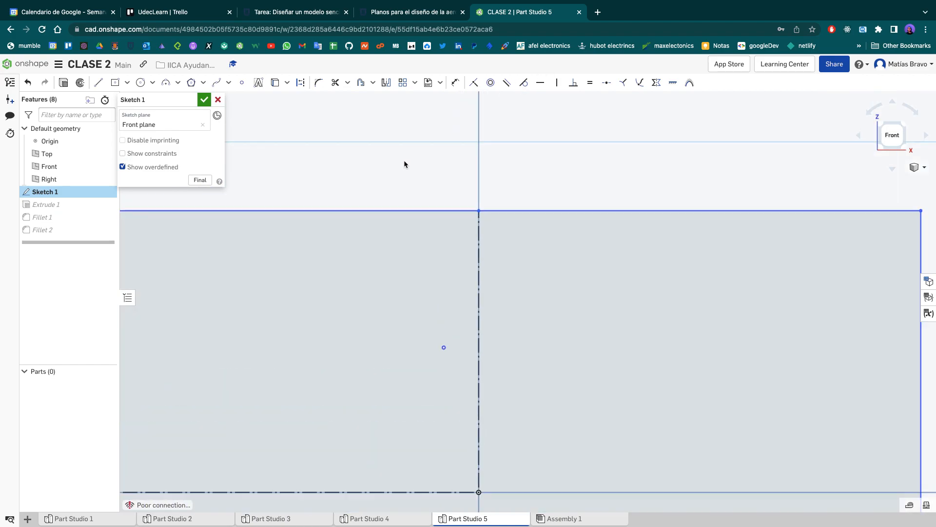
scroll(404, 160, "down", 5)
left_click(889, 135)
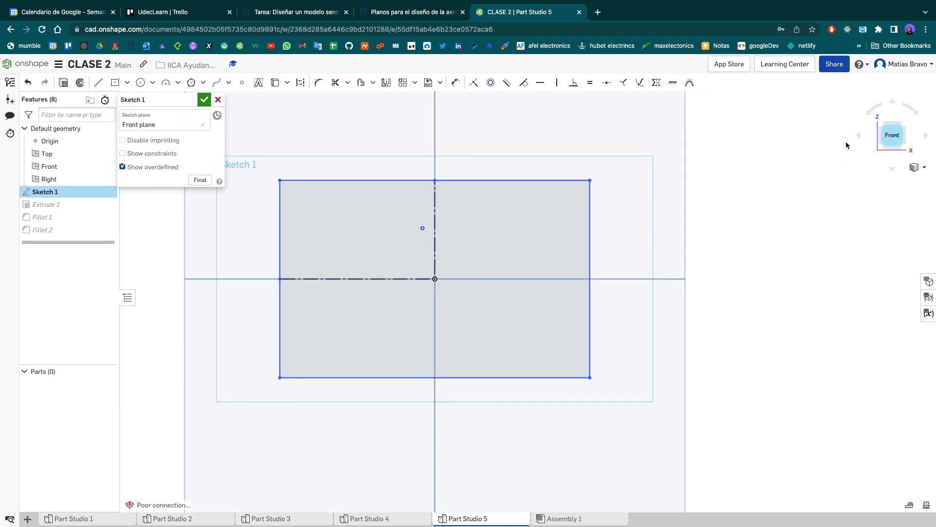
left_click(607, 84)
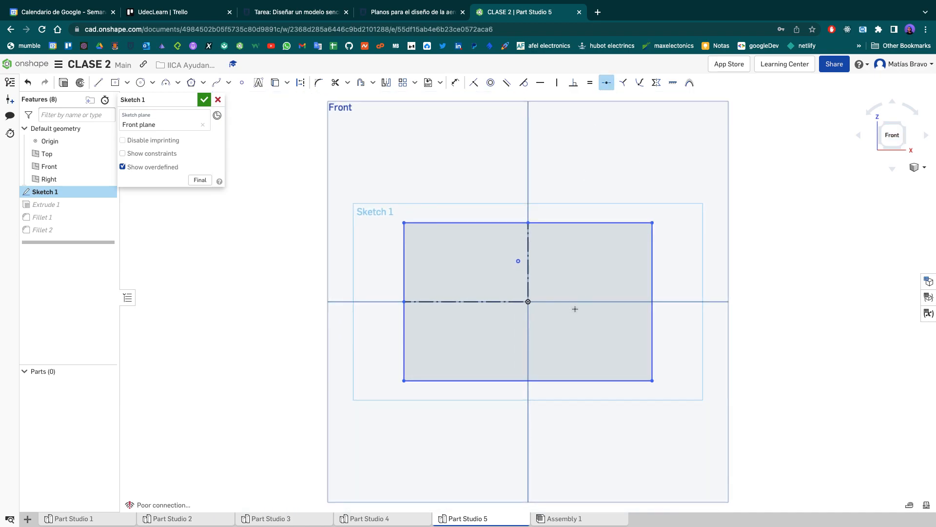
left_click(519, 261)
left_click(527, 275)
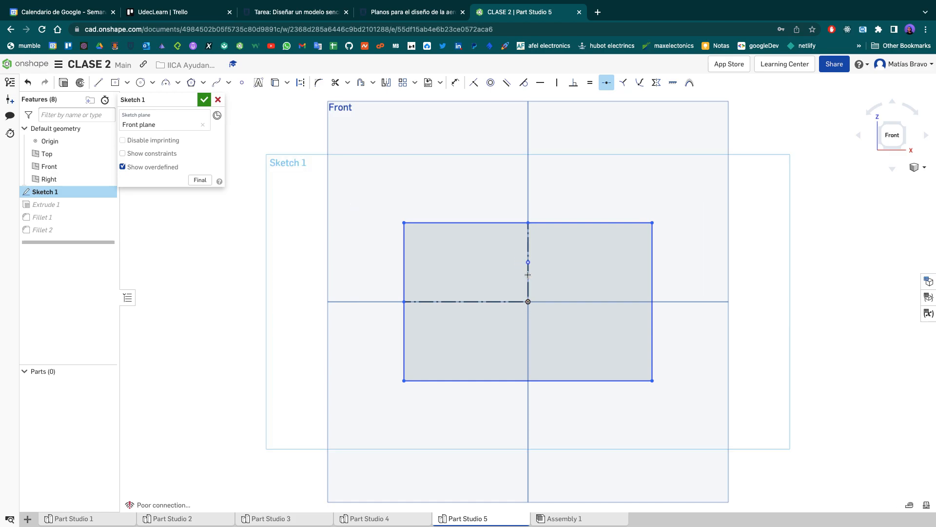
- Place a second sketch point in the upper-left quadrant and constrain it to the midpoint of the horizontal construction line
scroll(528, 275, "up", 5)
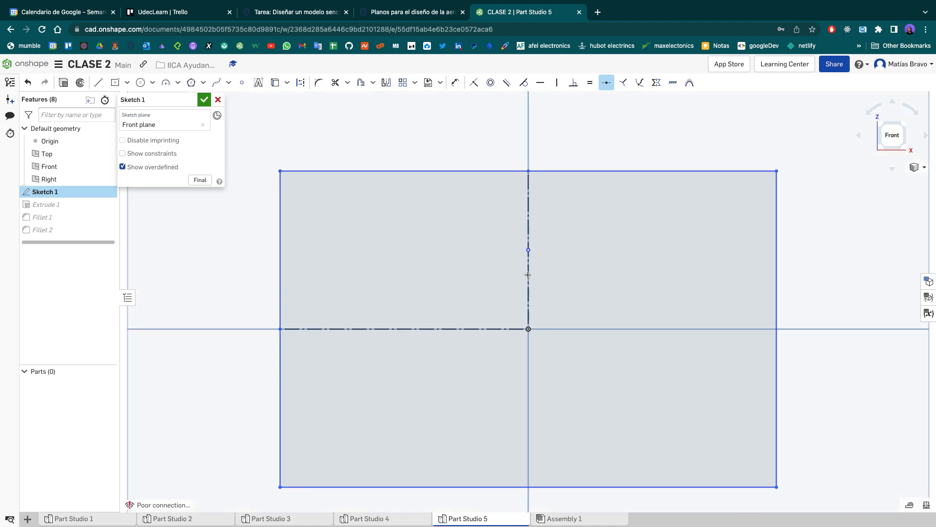
left_click(242, 83)
left_click(410, 300)
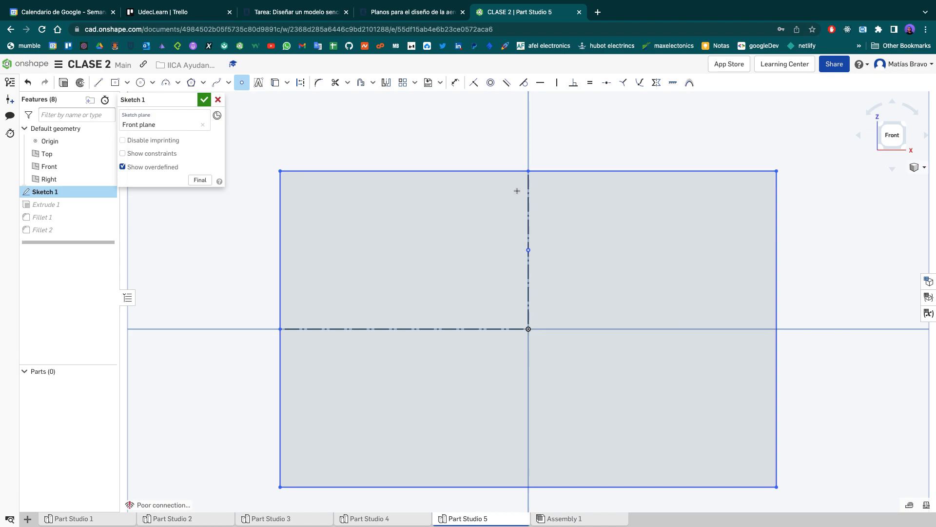
left_click(606, 82)
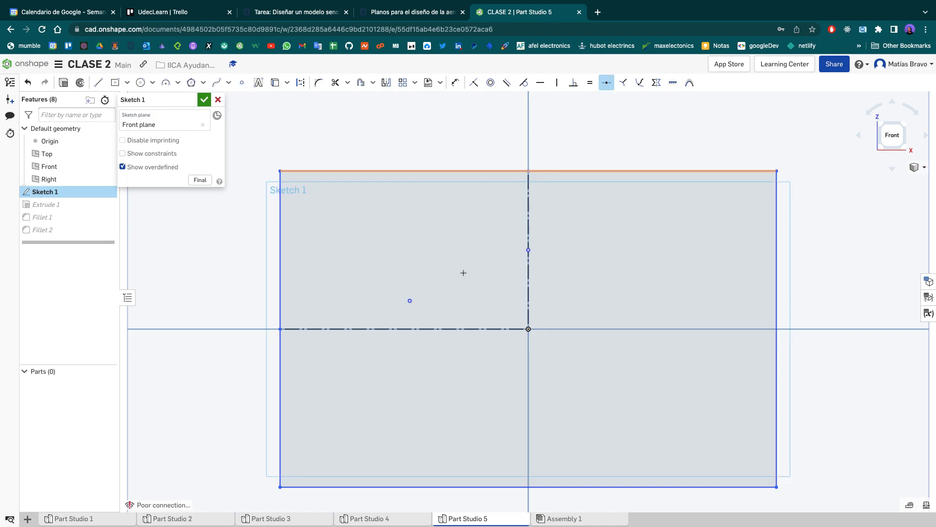
left_click(410, 301)
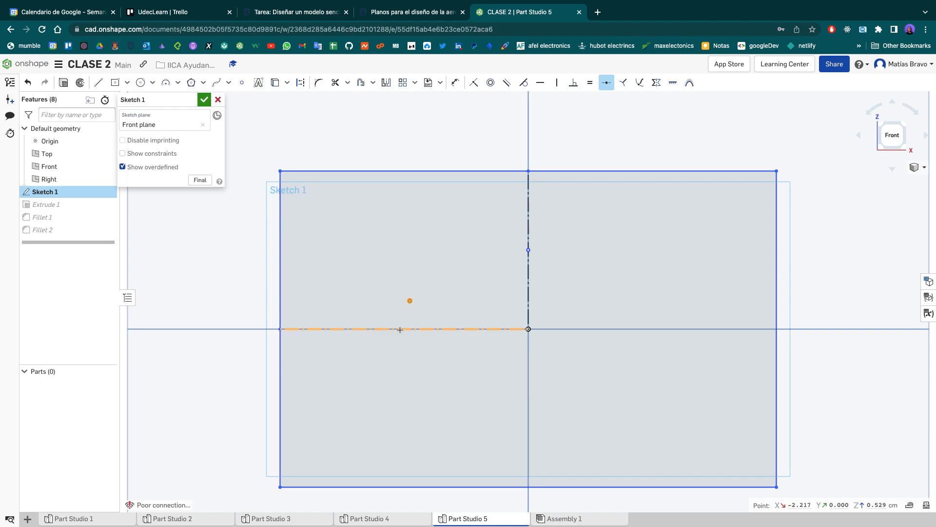
key("Escape")
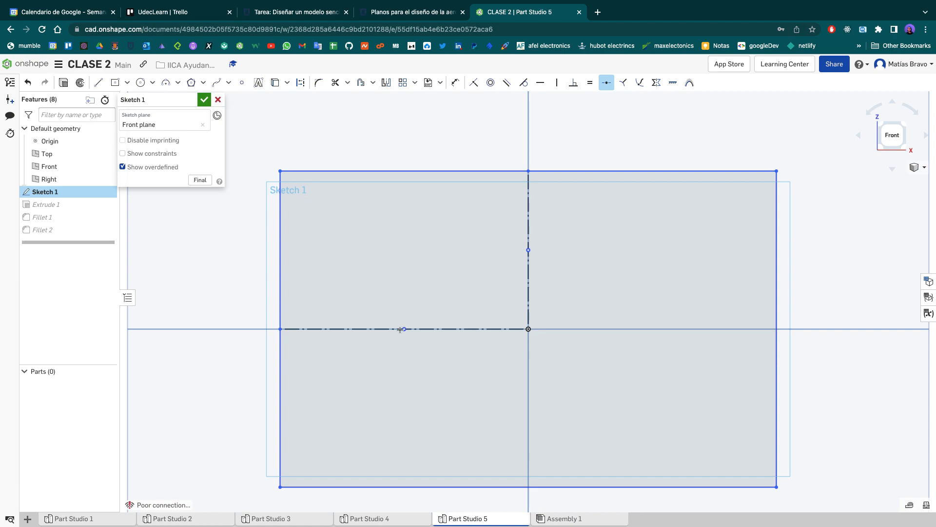
- Draw construction lines from the two midpoint markers, one horizontally to the rectangle's left edge and one vertically to its top edge
key("l")
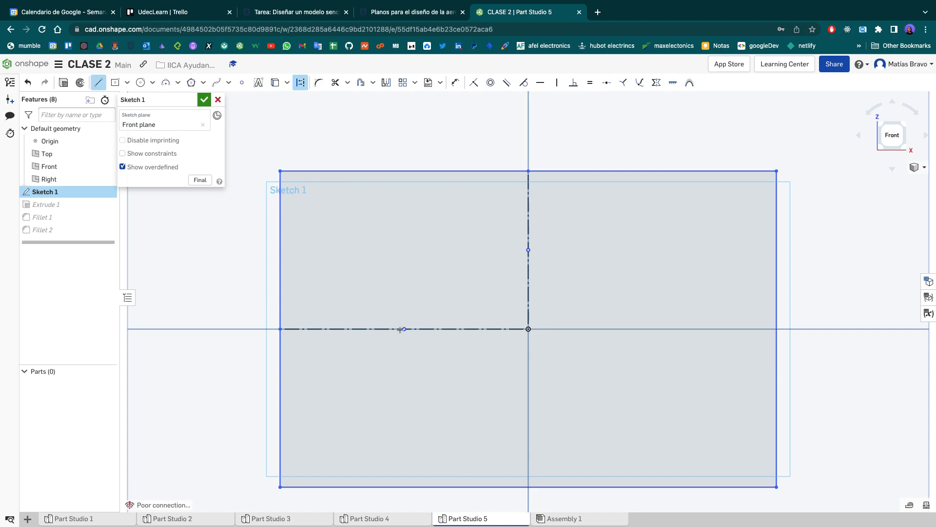
left_click(528, 250)
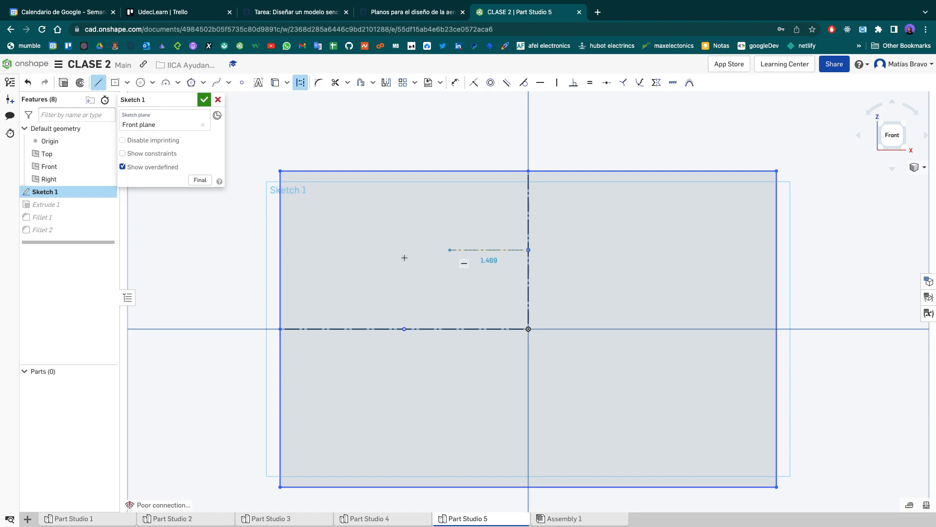
left_click(280, 250)
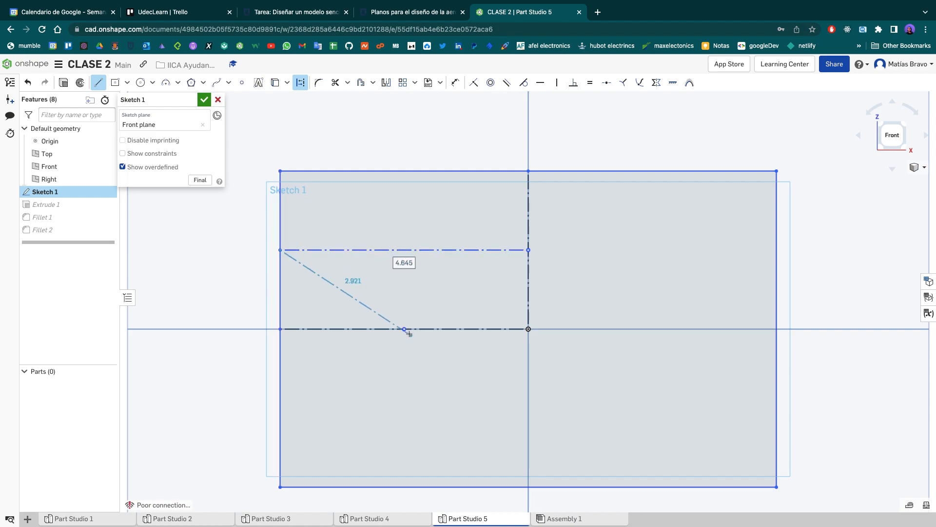
key("Escape")
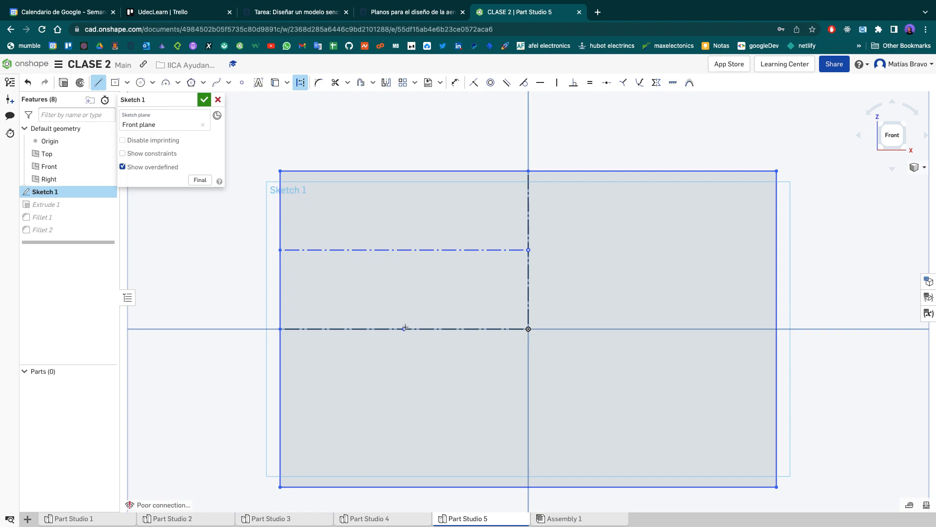
left_click(404, 329)
left_click(404, 171)
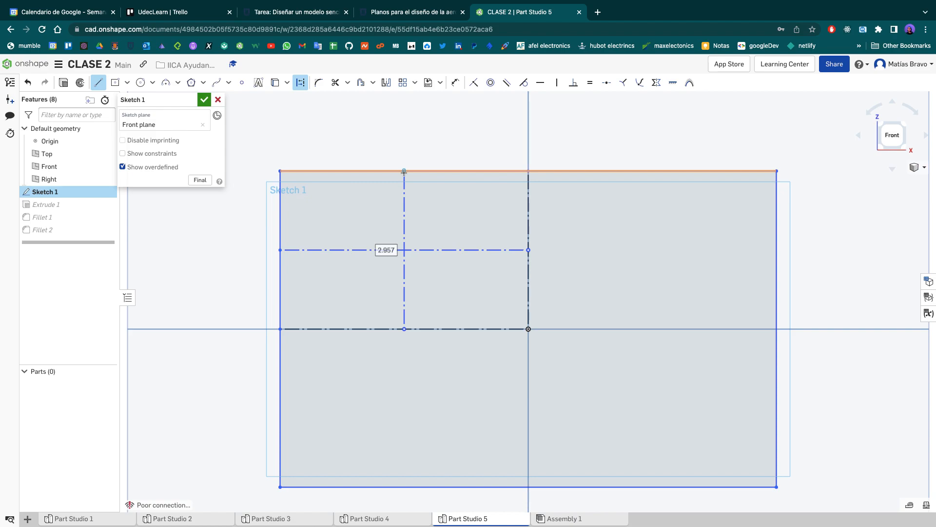
key("Escape")
- Examine the crossing of the upper-left quadrant's two construction lines for a centre snap with the Circle tool
scroll(404, 252, "up", 5)
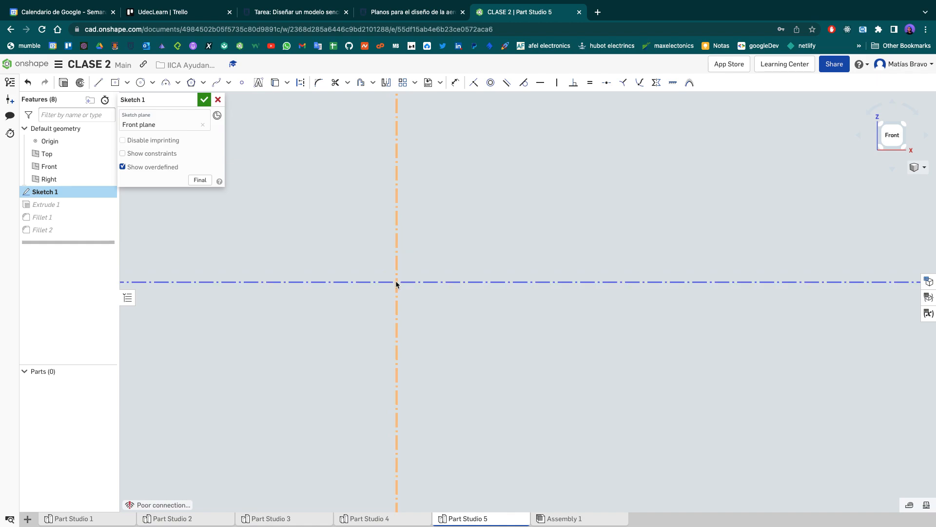
scroll(395, 285, "down", 5)
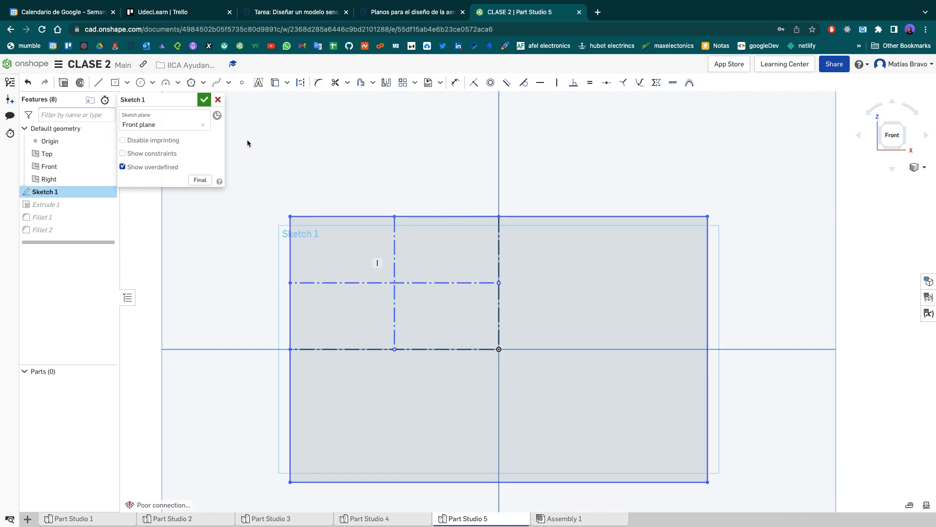
left_click(142, 90)
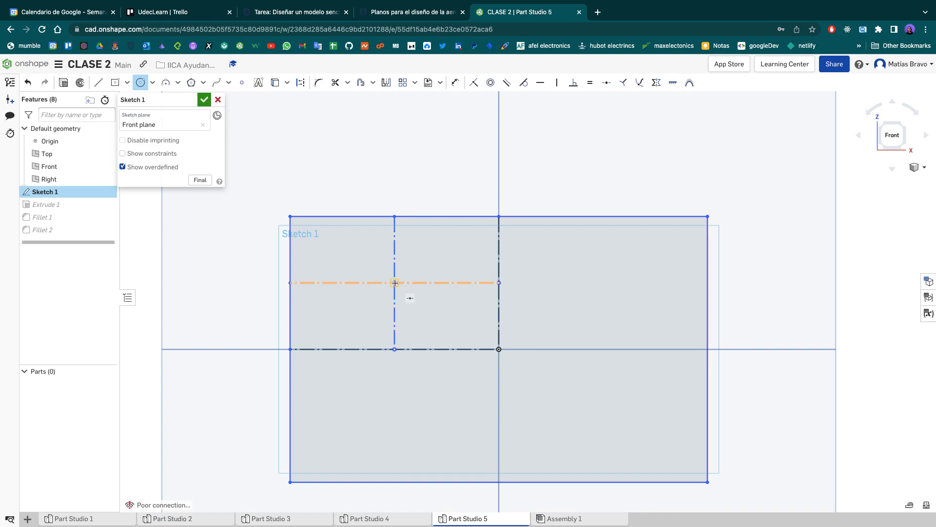
scroll(395, 283, "up", 10)
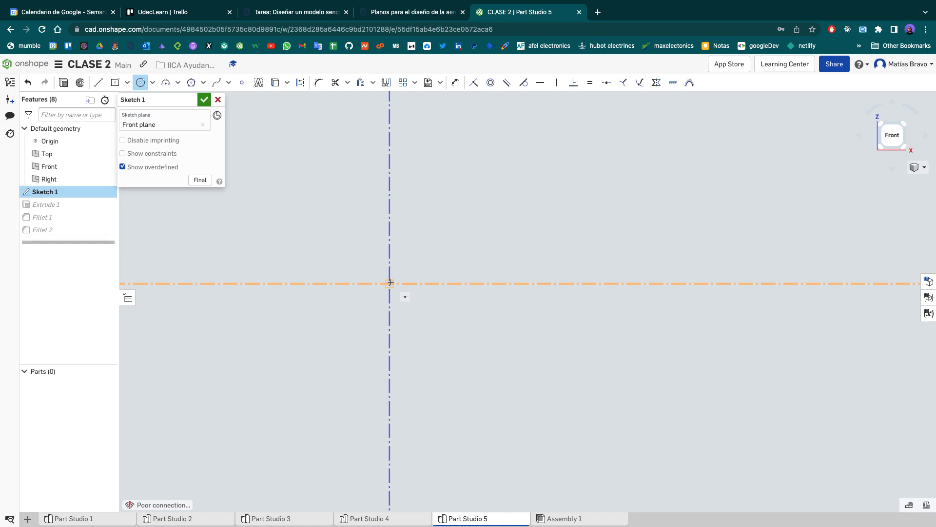
scroll(390, 283, "down", 2)
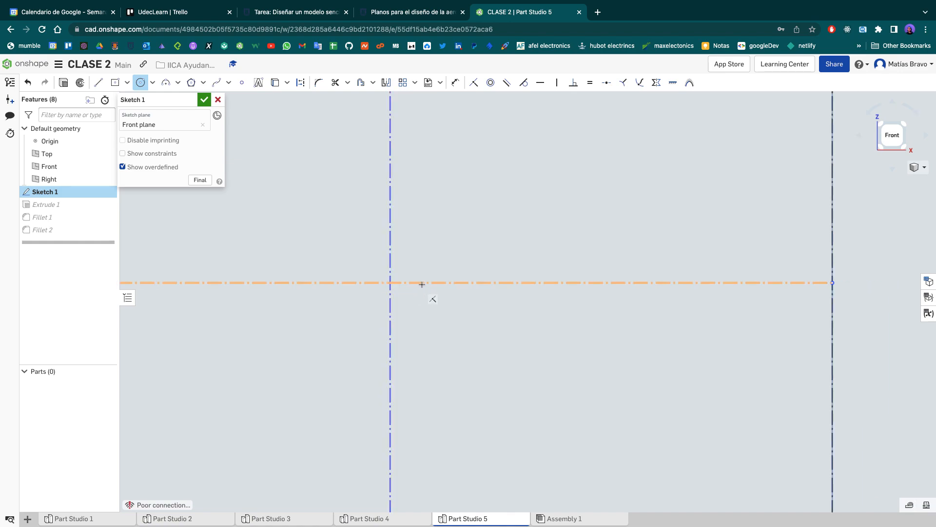
scroll(433, 284, "up", 5)
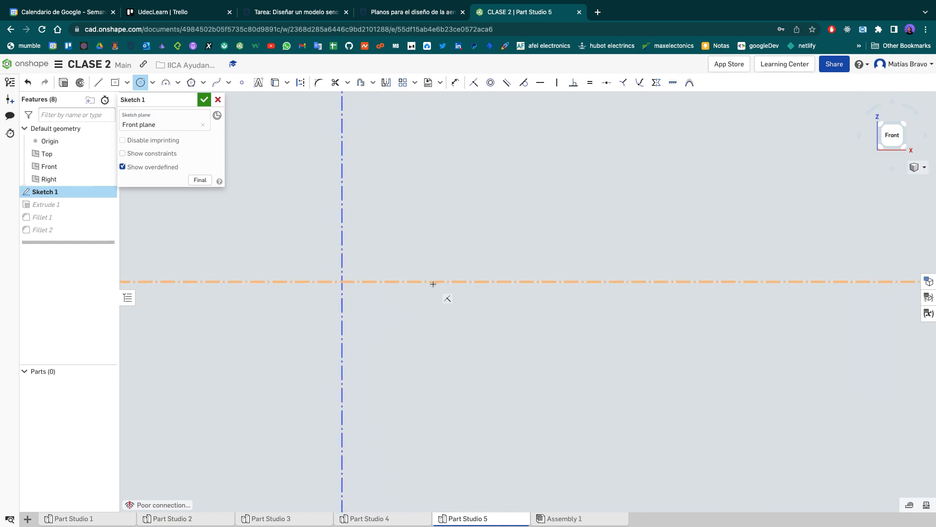
scroll(433, 284, "up", 4)
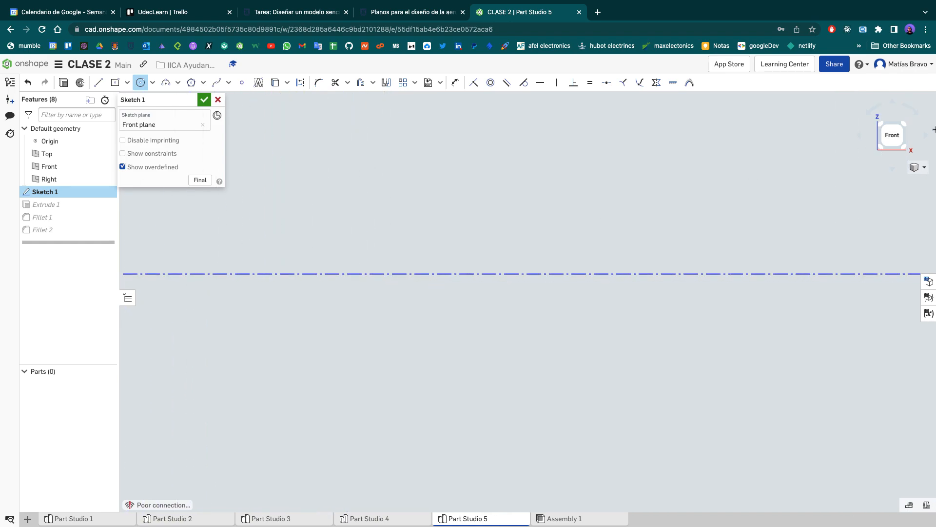
left_click(893, 138)
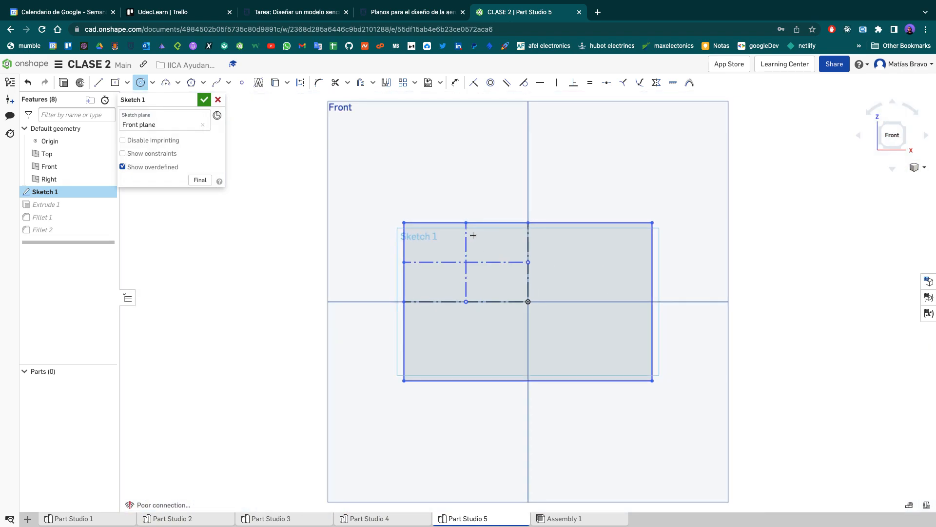
scroll(456, 263, "up", 2)
scroll(485, 273, "up", 6)
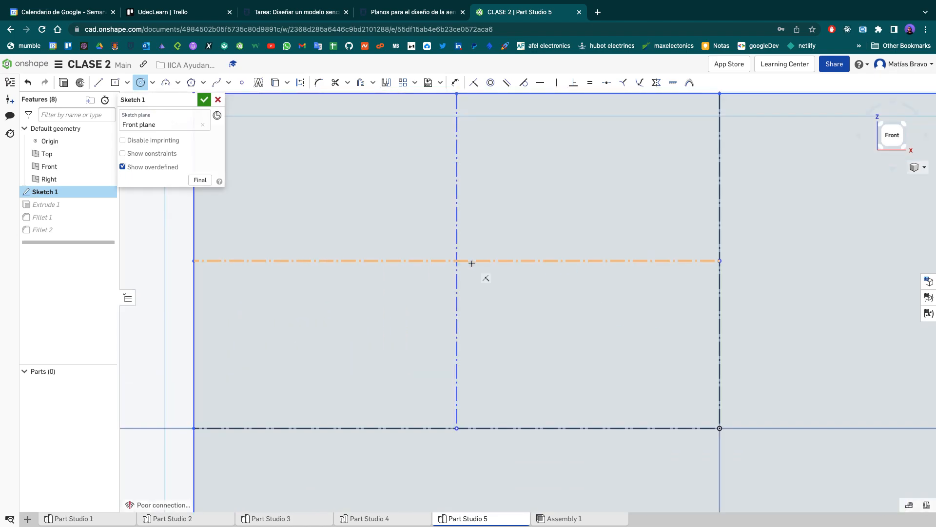
left_click(539, 323)
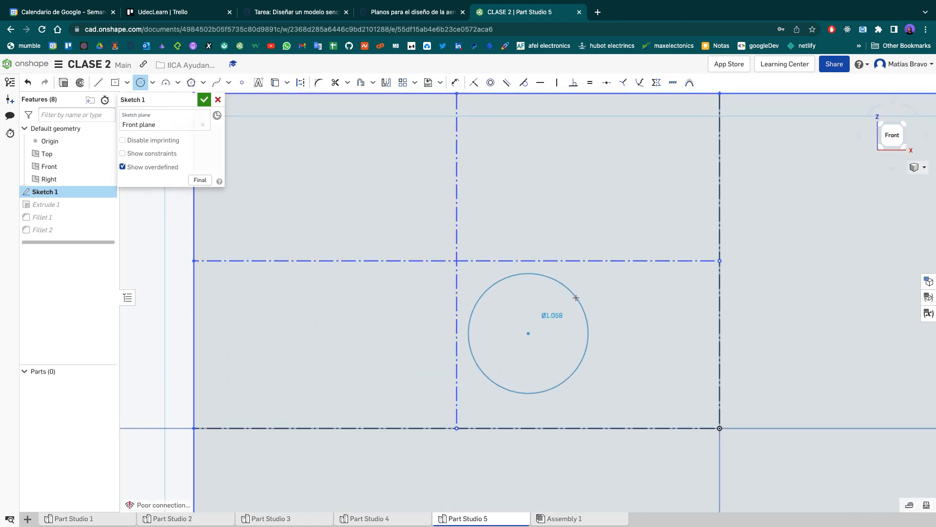
key("Escape")
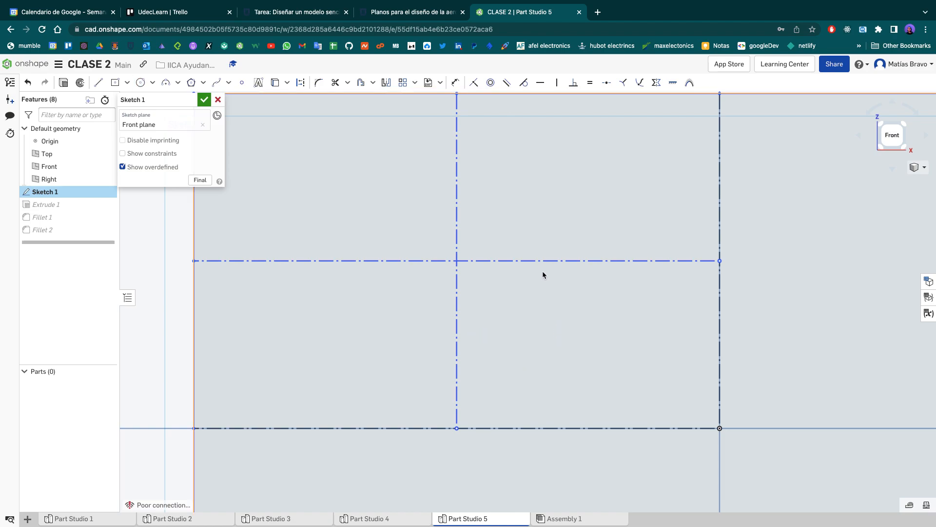
key("c")
left_click(539, 261)
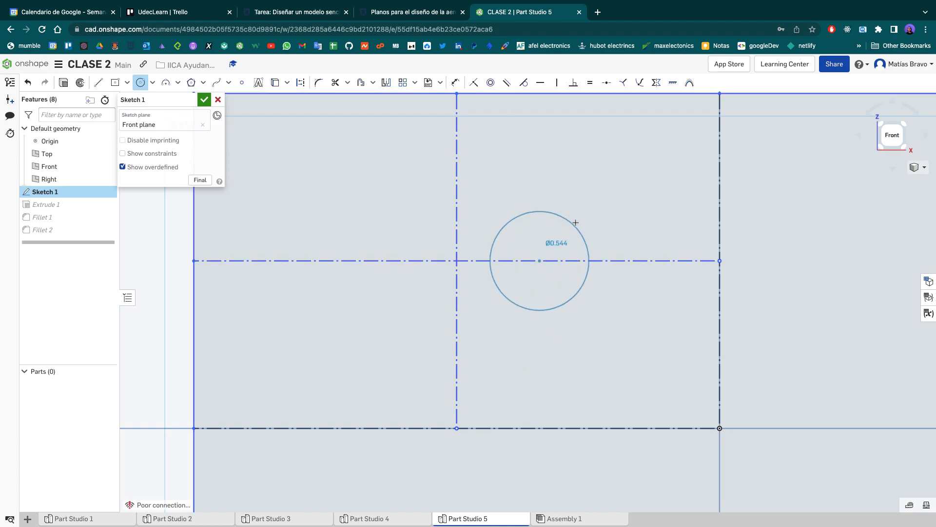
key("Escape")
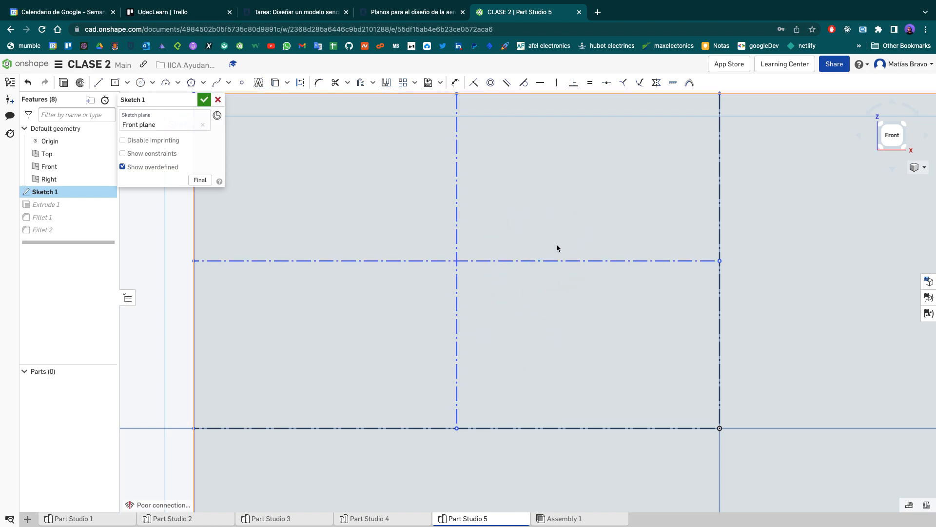
key("c")
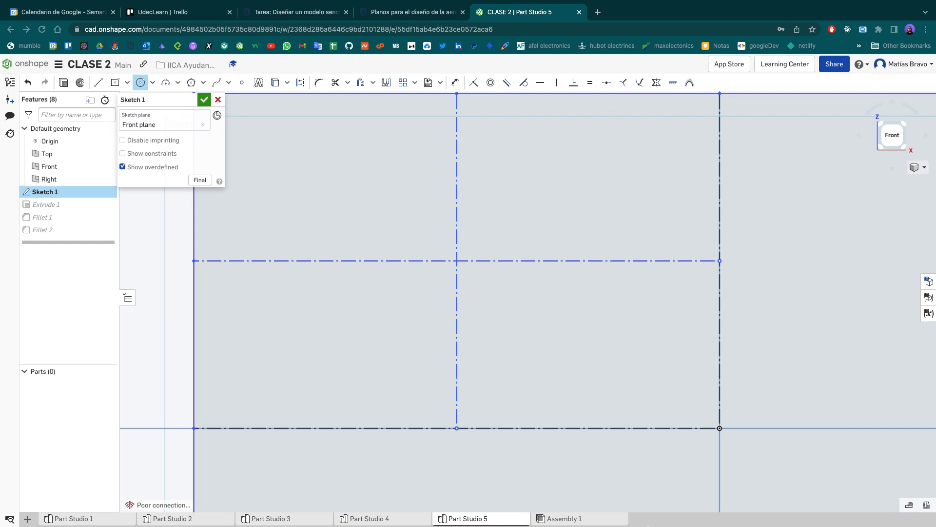
left_click(99, 84)
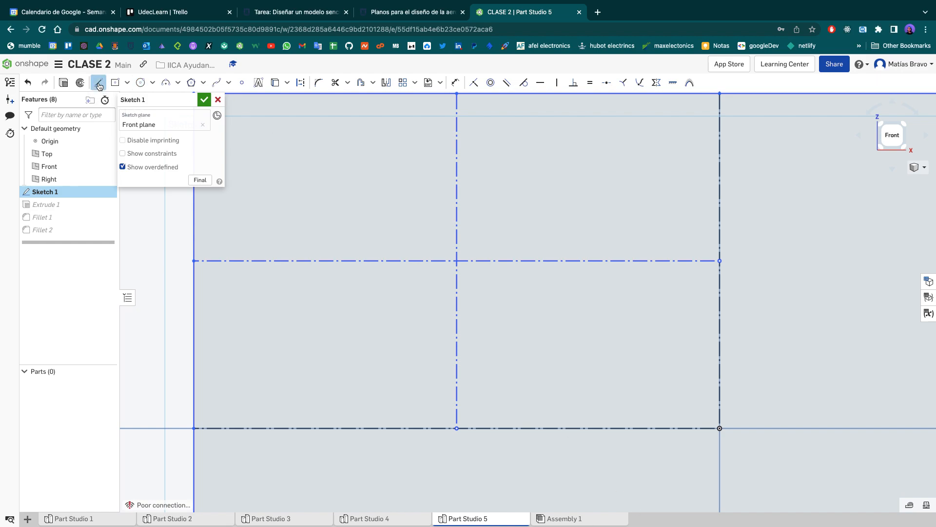
left_click(300, 84)
key("Escape")
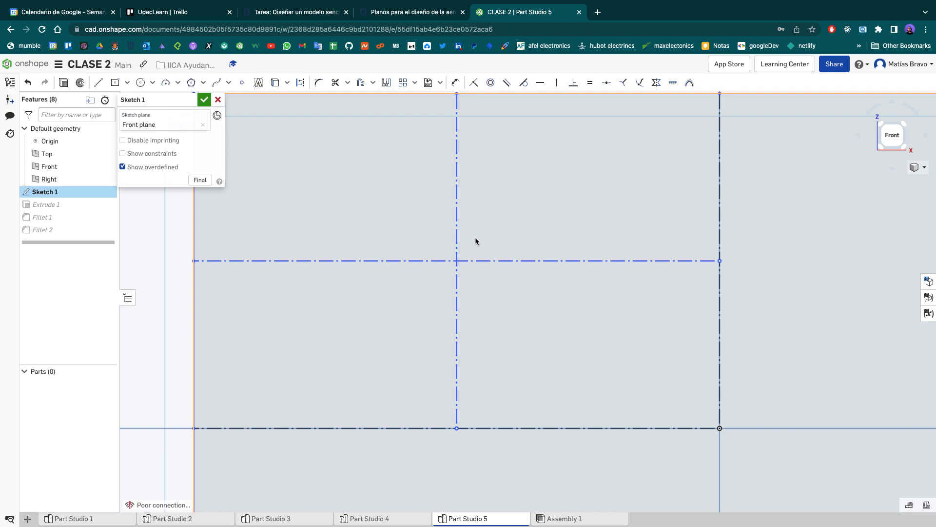
key("l")
key("d")
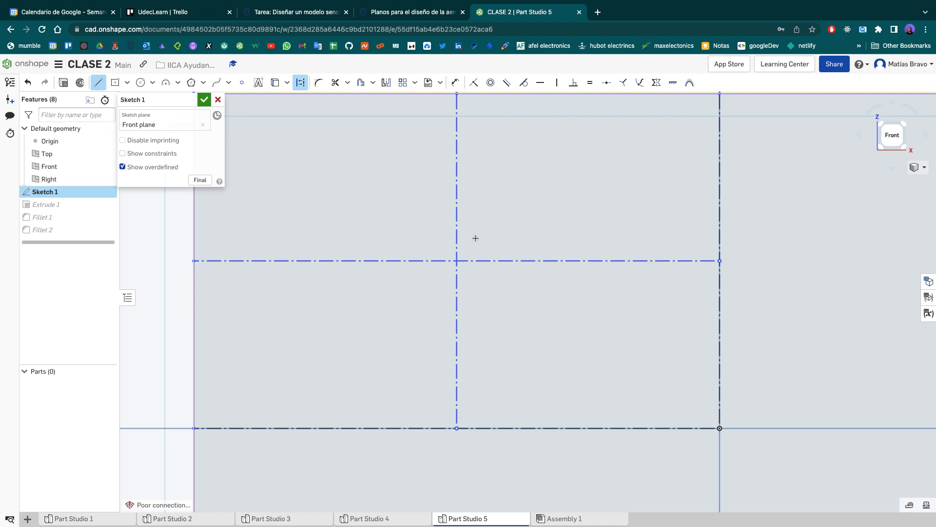
key("c")
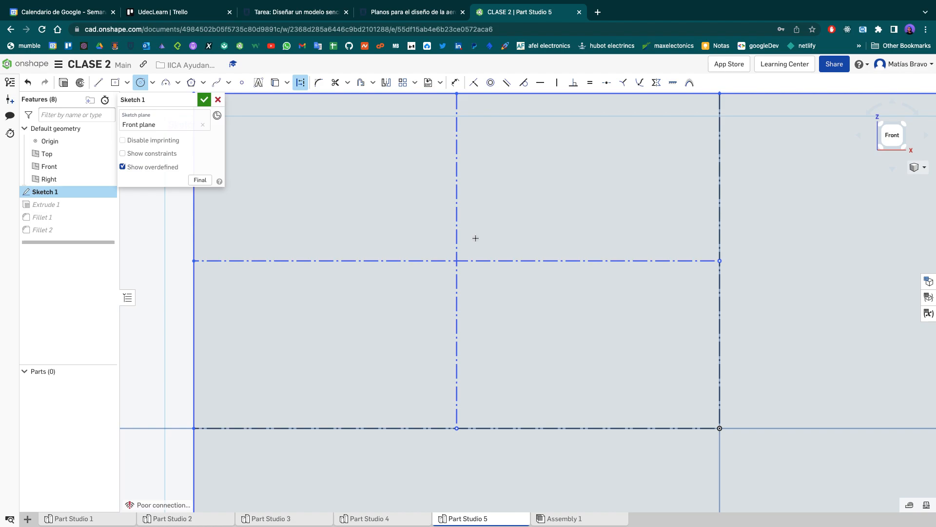
key("Escape")
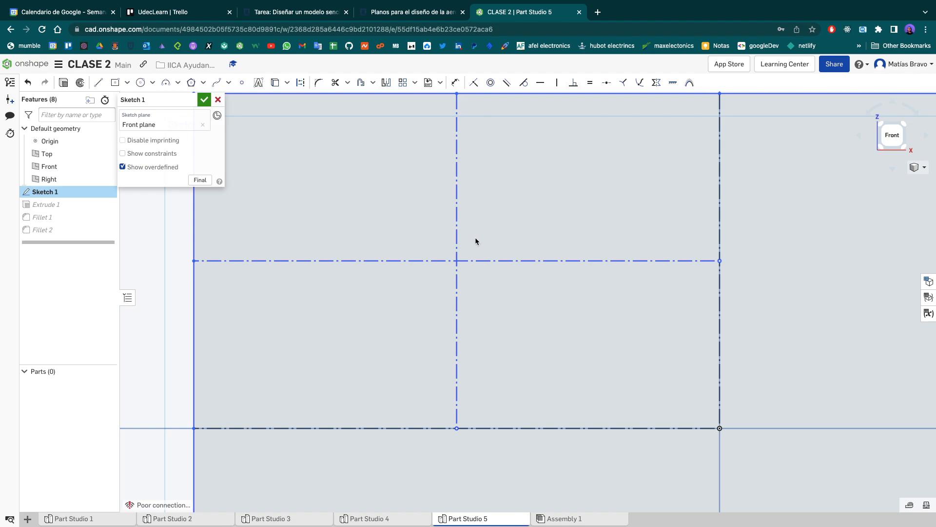
left_click(98, 82)
left_click(300, 82)
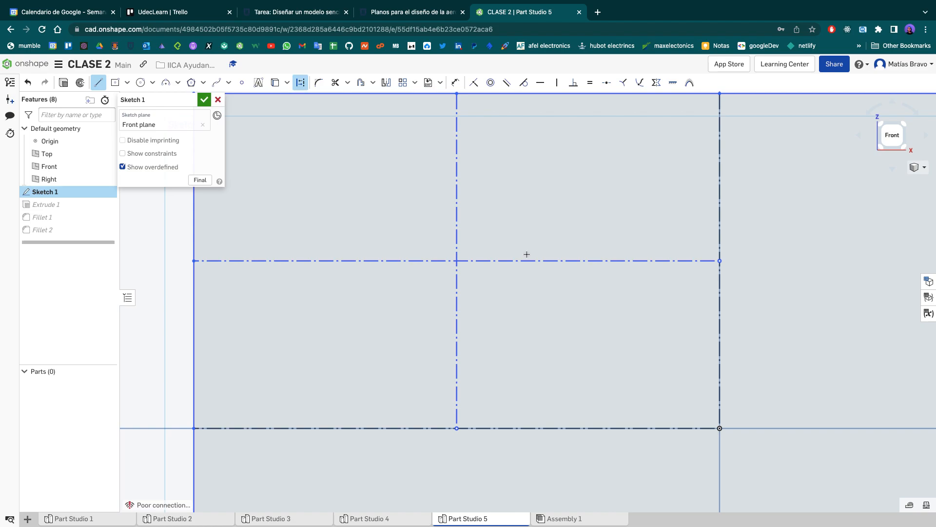
scroll(527, 254, "up", 3)
scroll(527, 254, "down", 4)
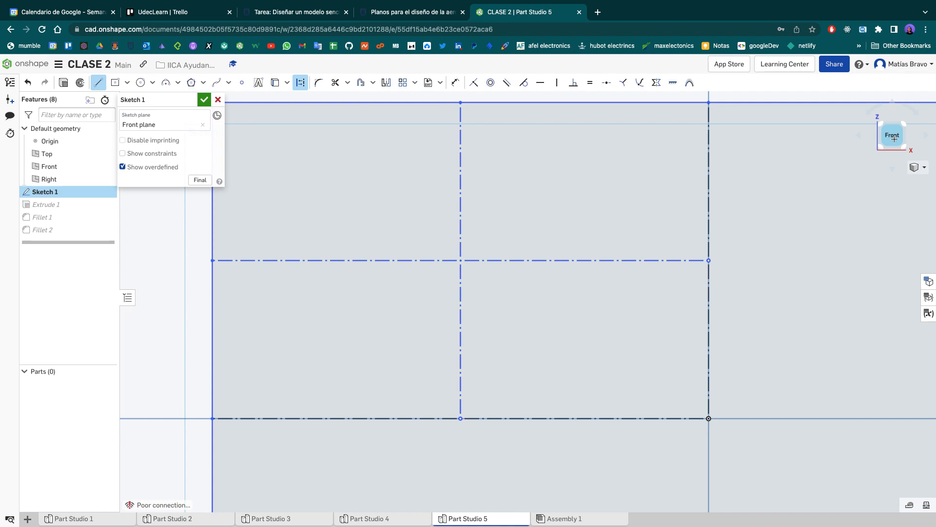
left_click(460, 261)
key("Escape")
- Draw a circle about 2.1 cm in diameter centred on the crossing of the upper-left quadrant's construction lines and accept the sketch
key("c")
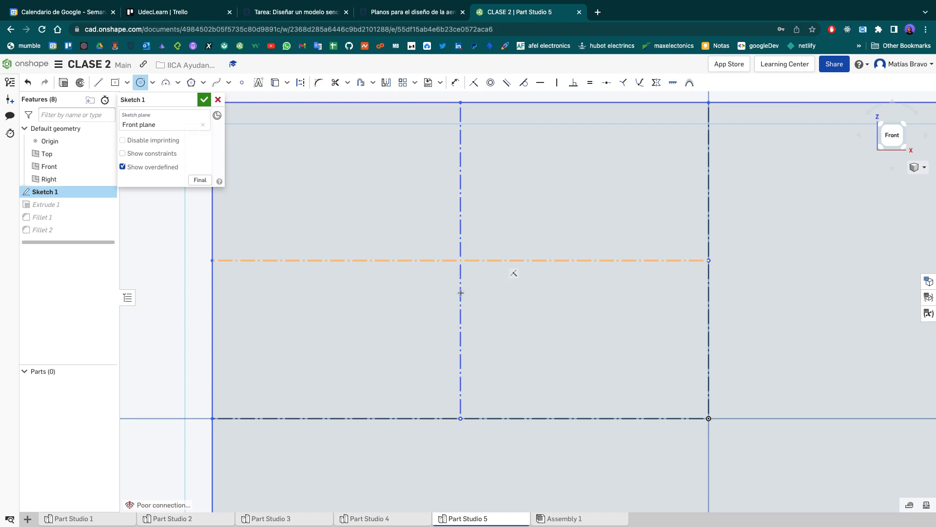
left_click(461, 260)
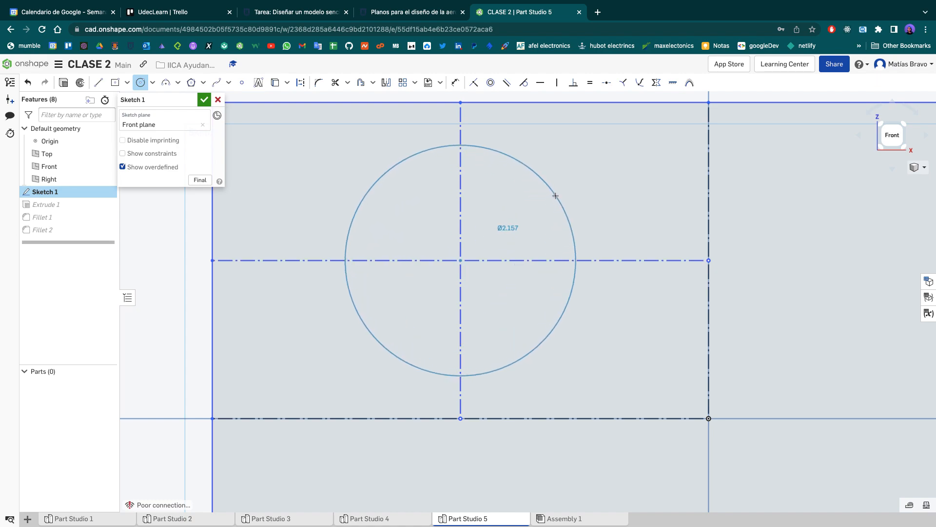
left_click(554, 198)
key("Escape")
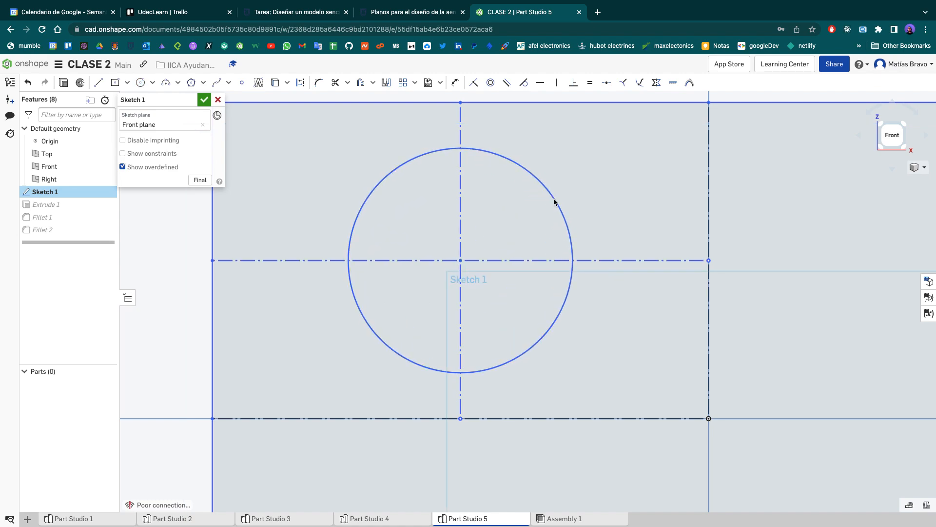
left_click(202, 100)
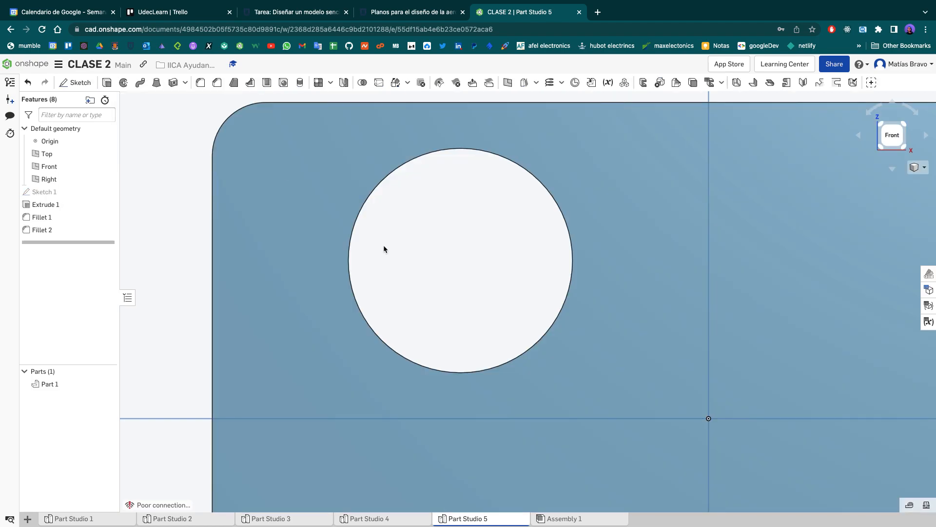
- View the plate with its hole at an angle, restore the front view and reopen Sketch 1 for editing
scroll(383, 244, "down", 5)
mouse_move(569, 125)
right_mouse_down()
mouse_move(551, 139)
mouse_move(605, 133)
mouse_move(631, 154)
mouse_move(569, 136)
right_mouse_up()
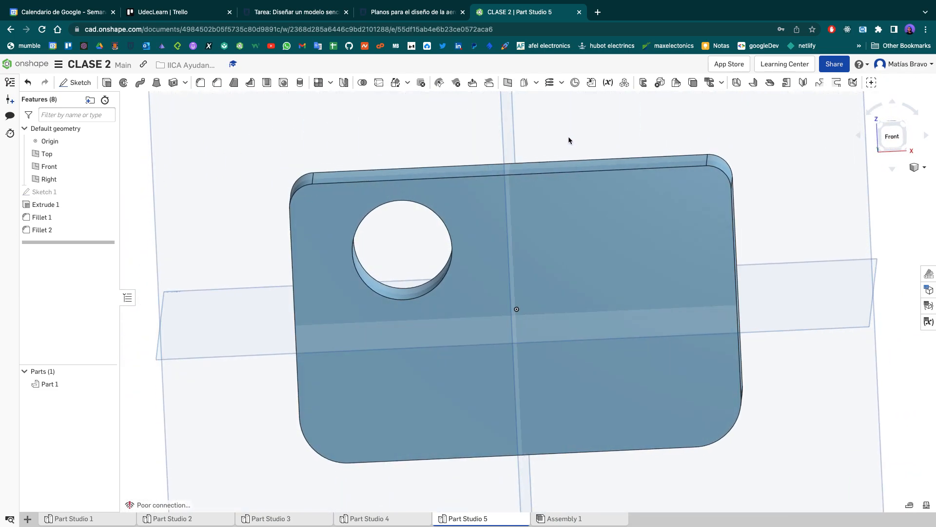
left_click(892, 138)
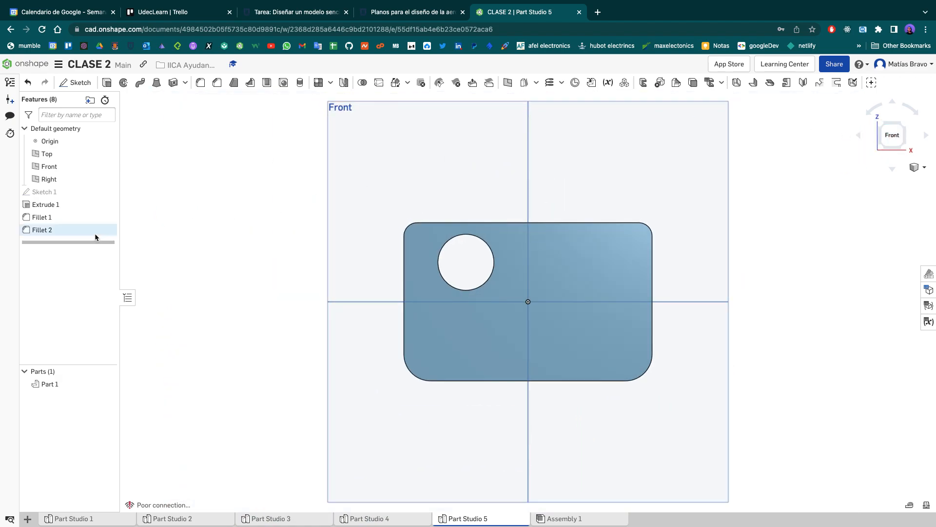
double_click(51, 192)
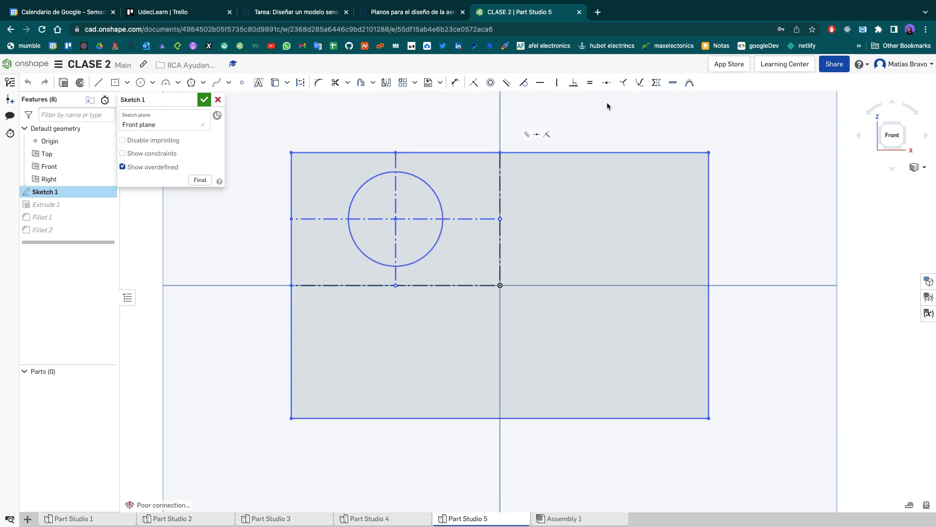
left_click(607, 84)
scroll(609, 87, "up", 5, "ctrl")
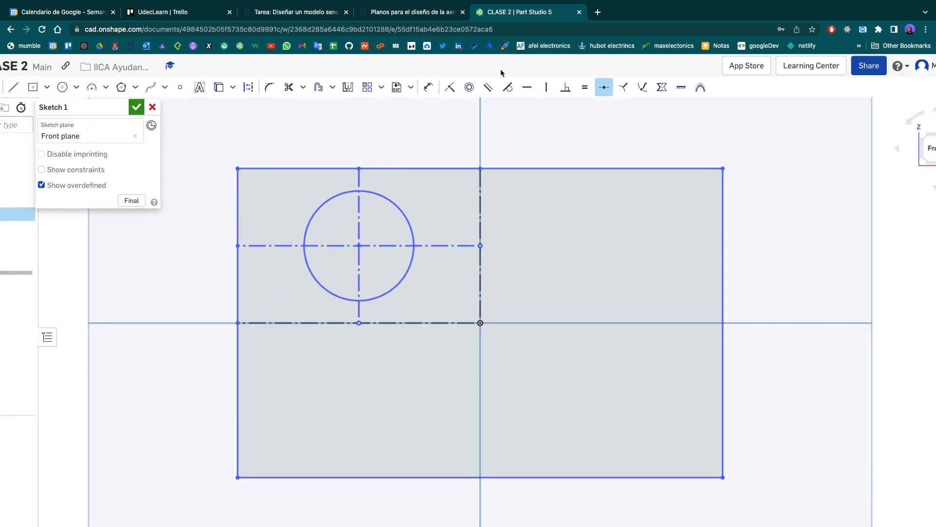
key("Escape")
key("l")
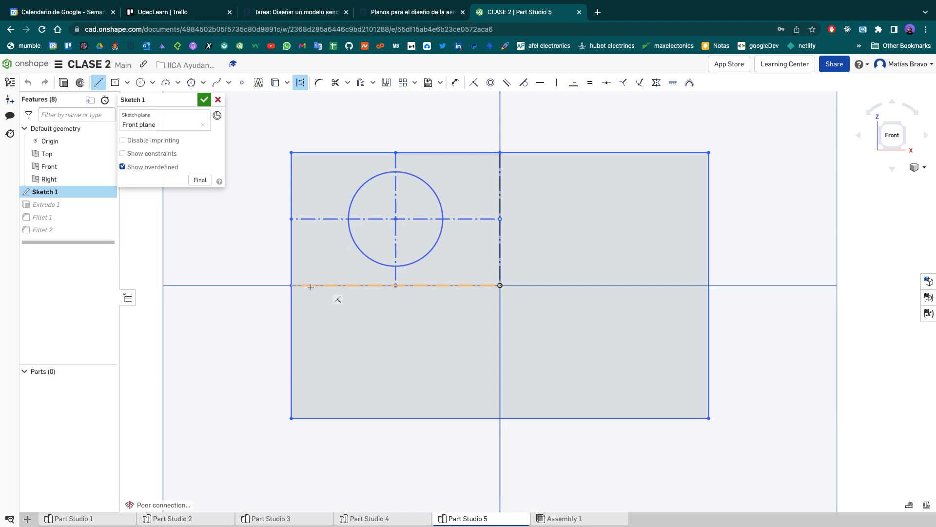
key("Escape")
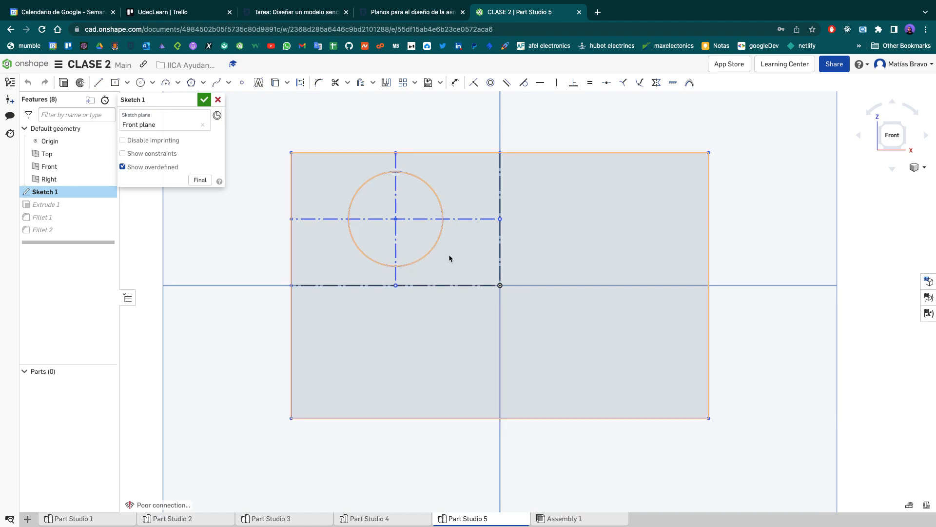
- Place two sketch points near the origin's vertical and horizontal construction lines and constrain each to the midpoint of its line
key("p")
left_click(240, 84)
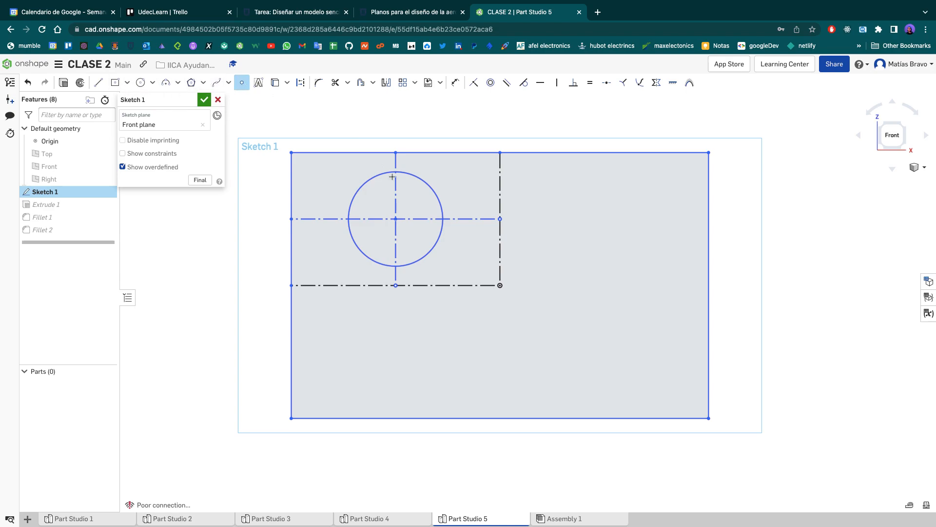
left_click(475, 193)
key("Escape")
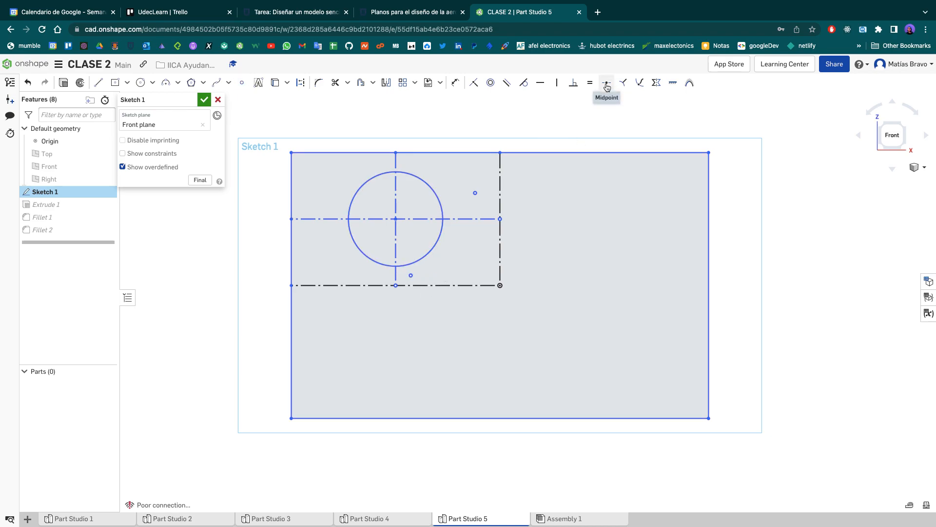
left_click(607, 84)
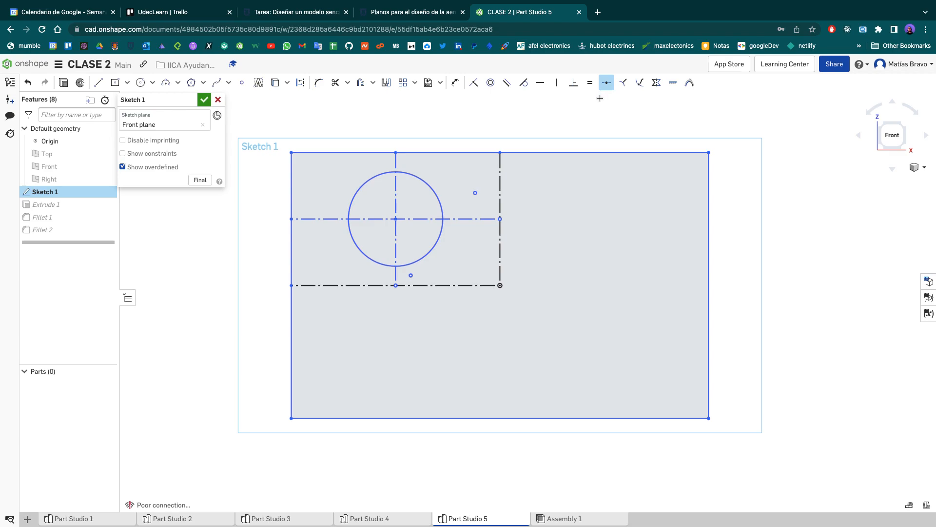
left_click(474, 193)
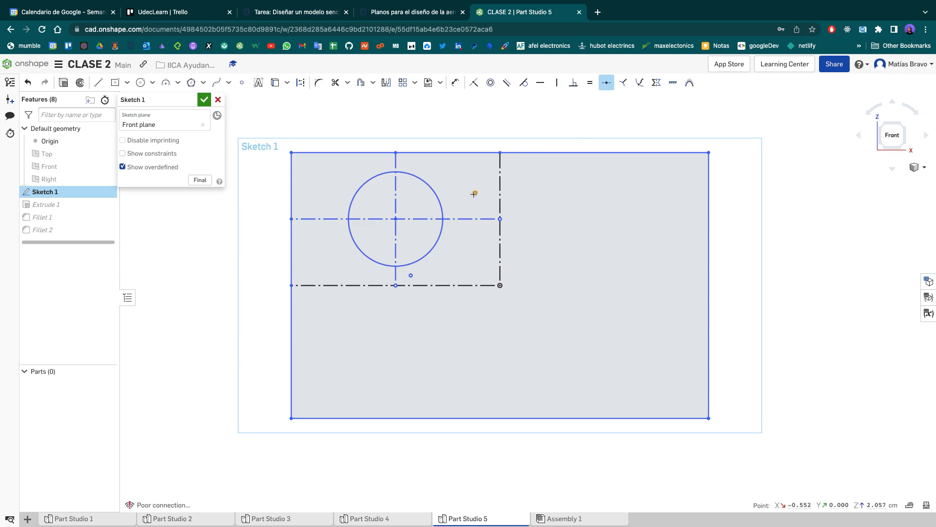
left_click(500, 204)
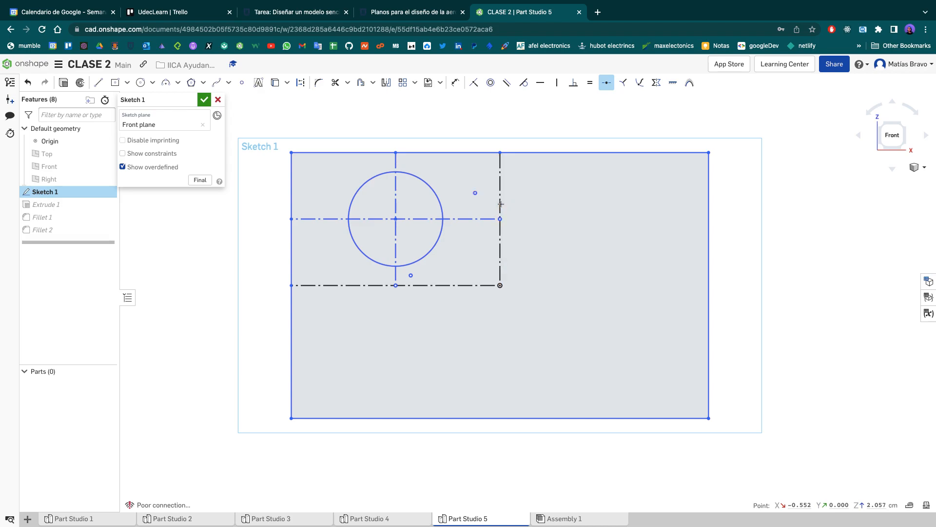
left_click(411, 276)
left_click(410, 286)
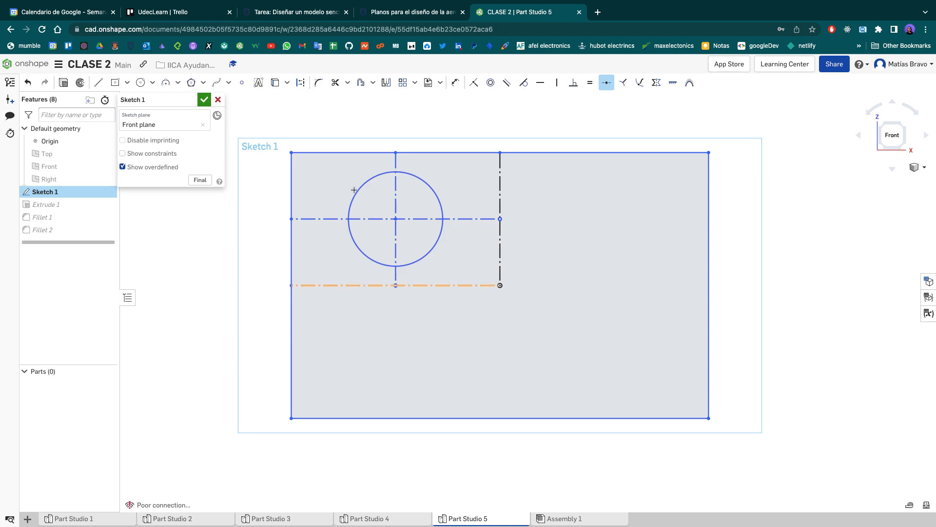
- Place a sketch point outside the rectangle and constrain it to the midpoint of the rectangle's right edge
left_click(243, 87)
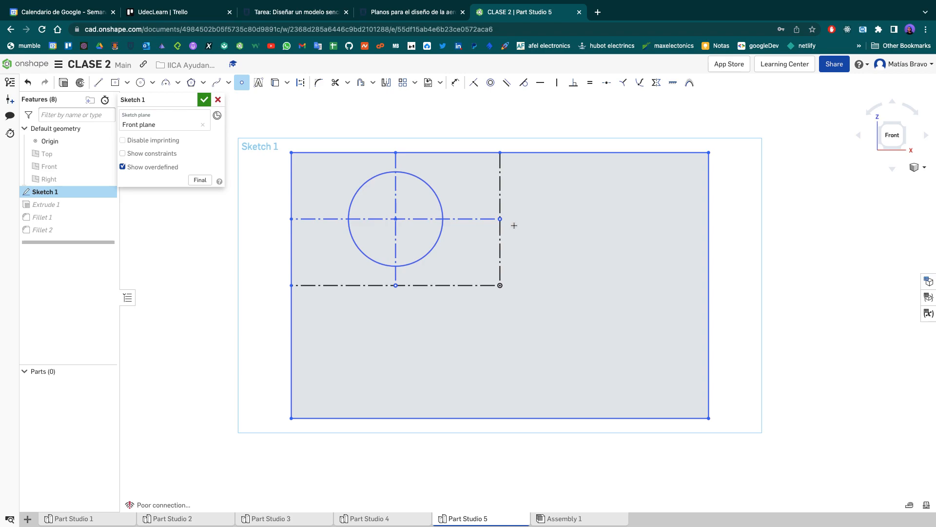
left_click(808, 257)
left_click(606, 83)
left_click(807, 256)
left_click(710, 255)
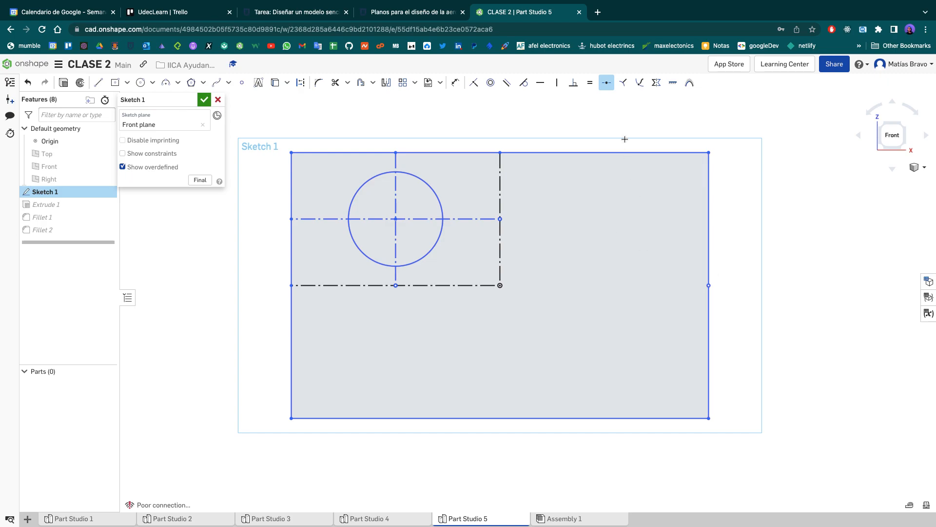
- Draw a vertical line about 3.1 cm long outside the rectangle and constrain its upper endpoint to the midpoint of the rectangle's bottom edge
key("l")
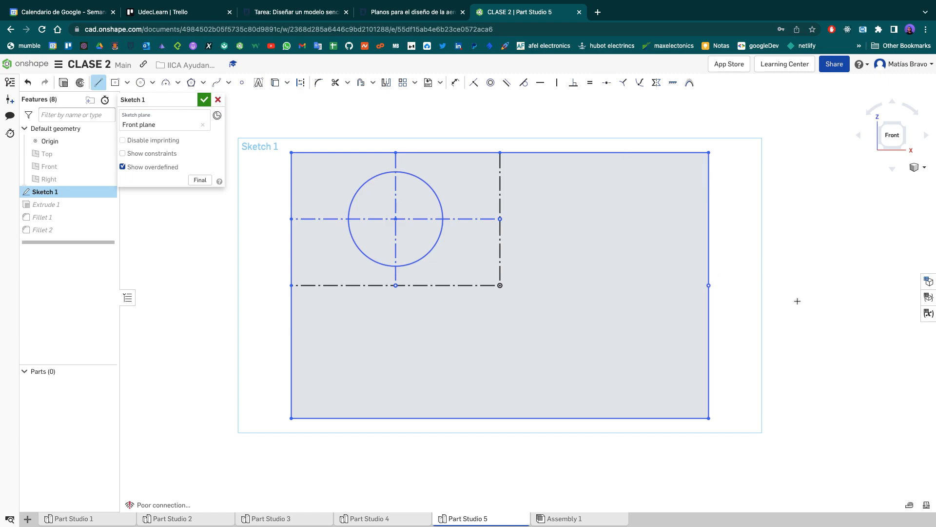
left_click(812, 269)
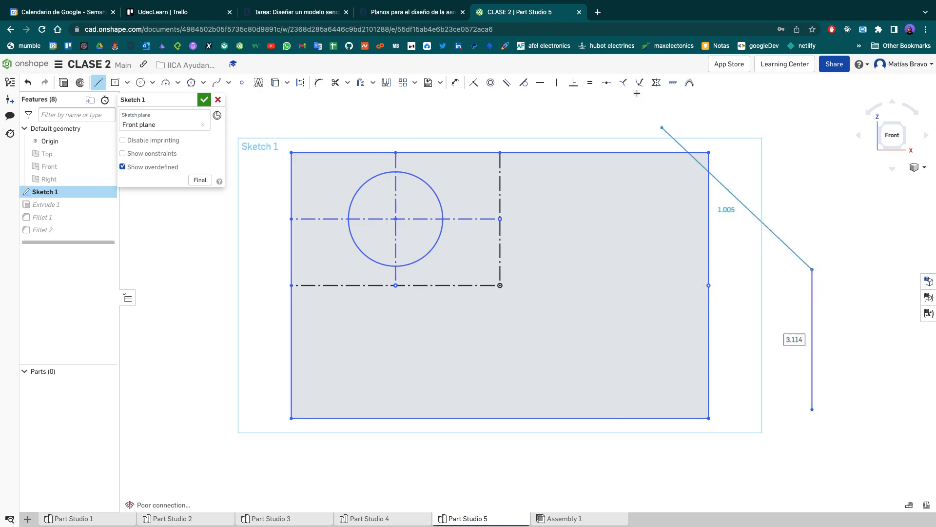
left_click(607, 82)
left_click(812, 323)
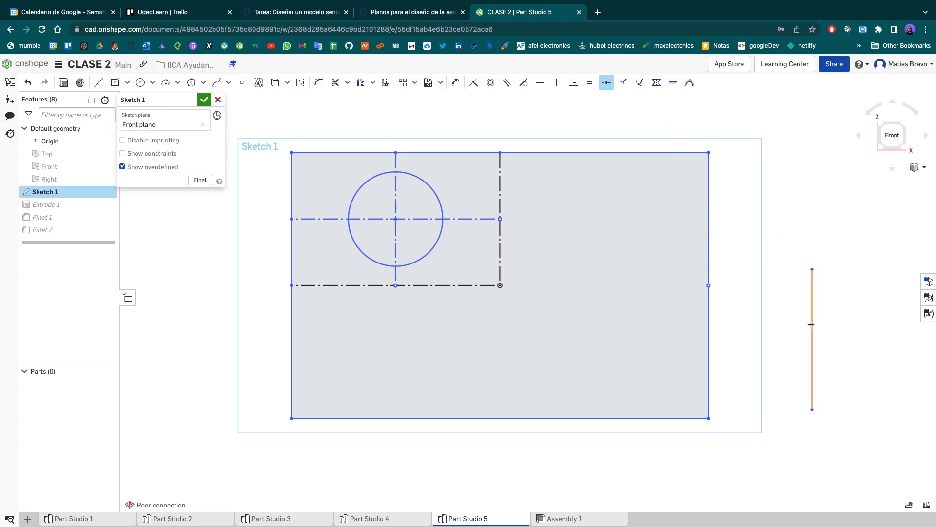
left_click(495, 418)
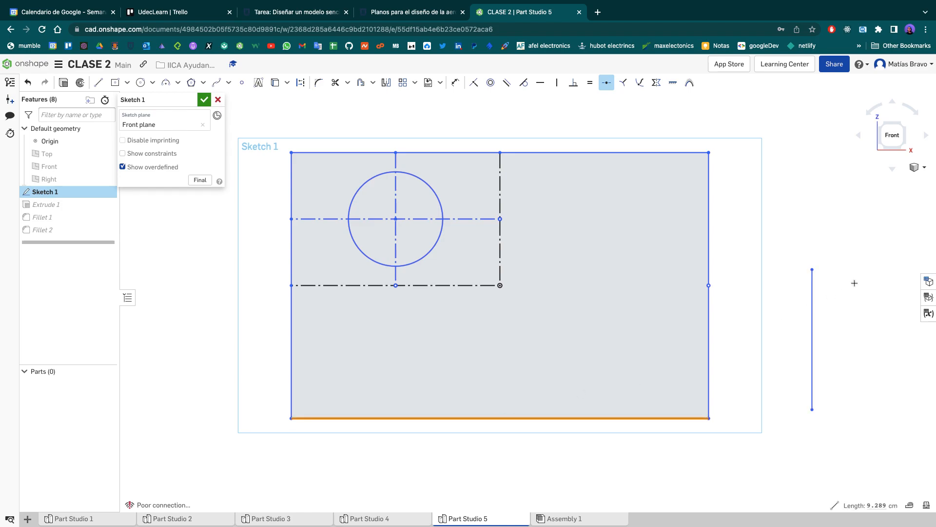
left_click(812, 269)
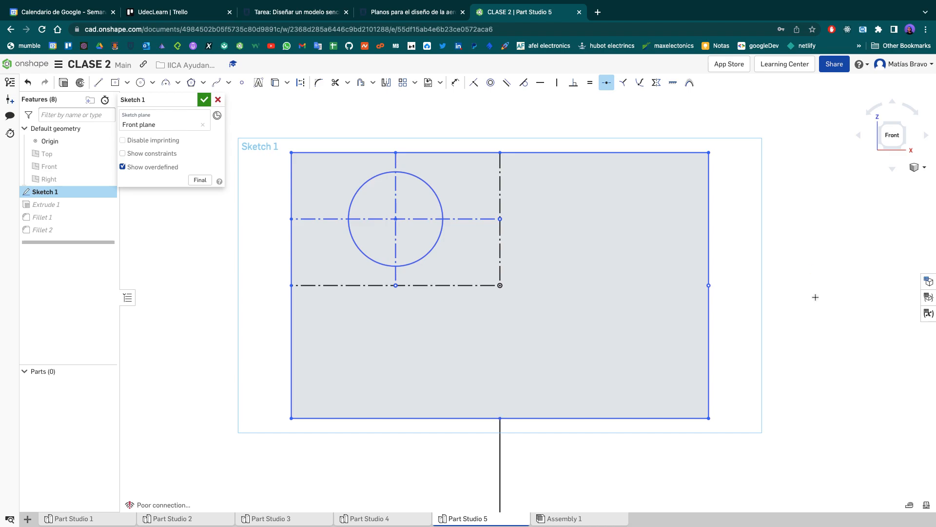
- Undo the midpoint constraint between the vertical line's upper endpoint and the rectangle's bottom edge
scroll(529, 342, "down", 3)
middle_click_drag(529, 343, 536, 241)
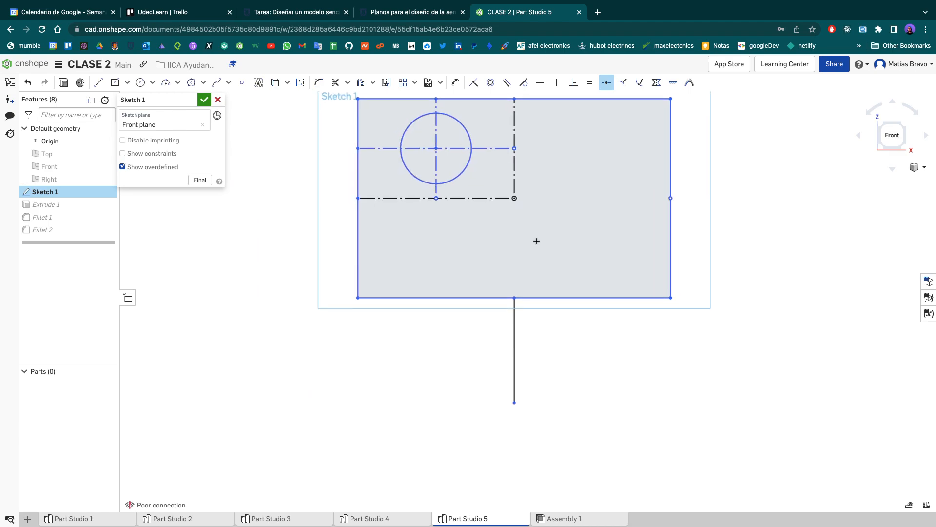
scroll(529, 307, "down", 1)
middle_click_drag(530, 306, 527, 347)
scroll(526, 353, "up", 1)
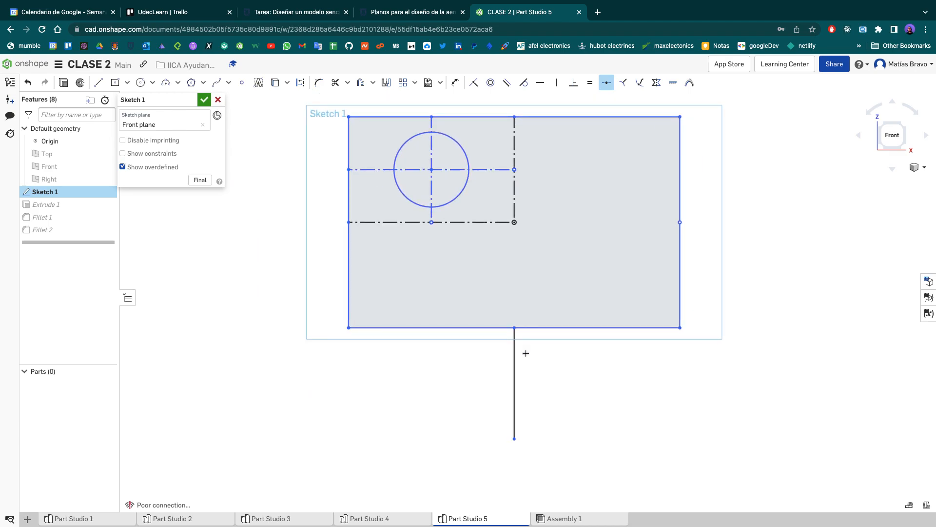
key("Escape")
key("ctrl+z")
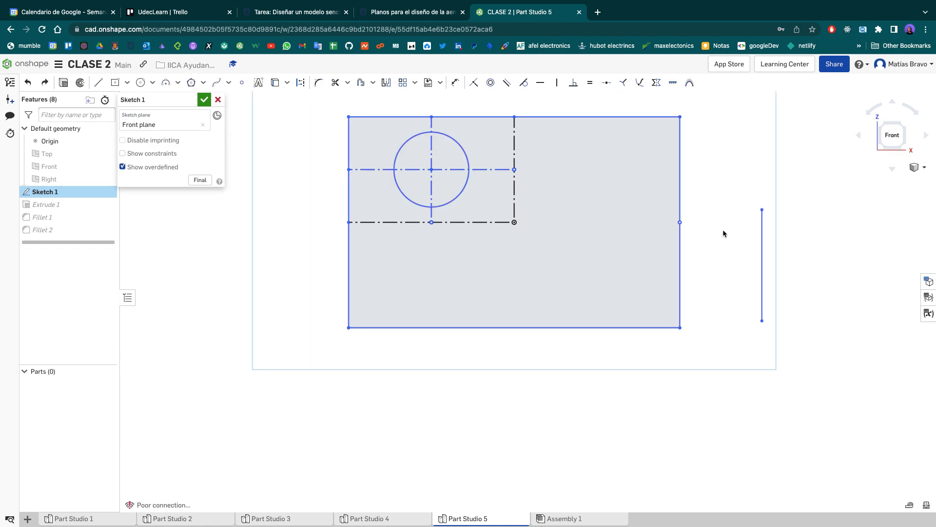
- Reapply the Midpoint constraint between the vertical line's upper endpoint and the rectangle's bottom edge, and undo it
left_click_drag(756, 184, 771, 368)
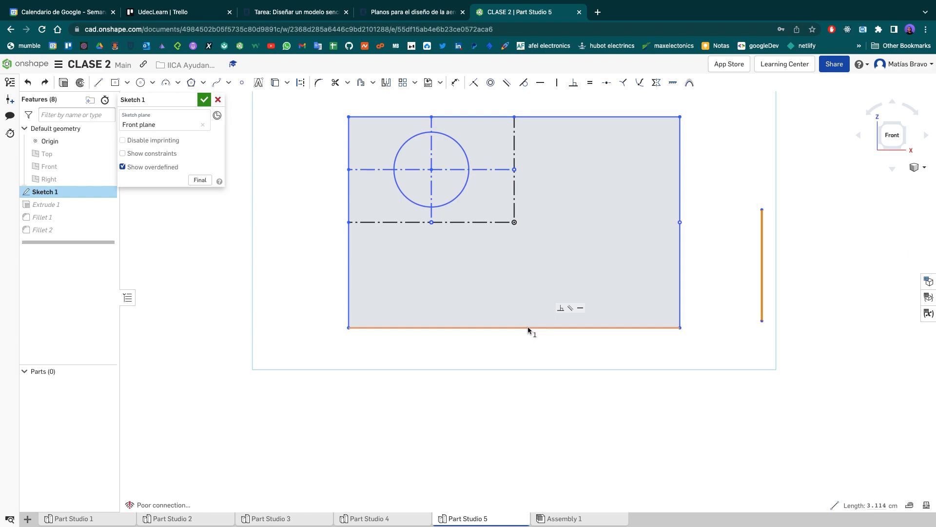
left_click(770, 187)
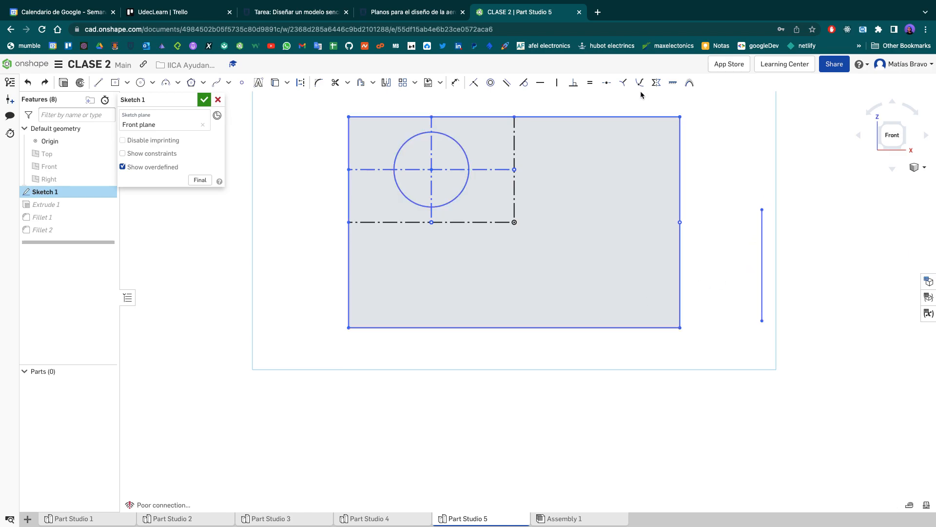
left_click(607, 83)
left_click(539, 326)
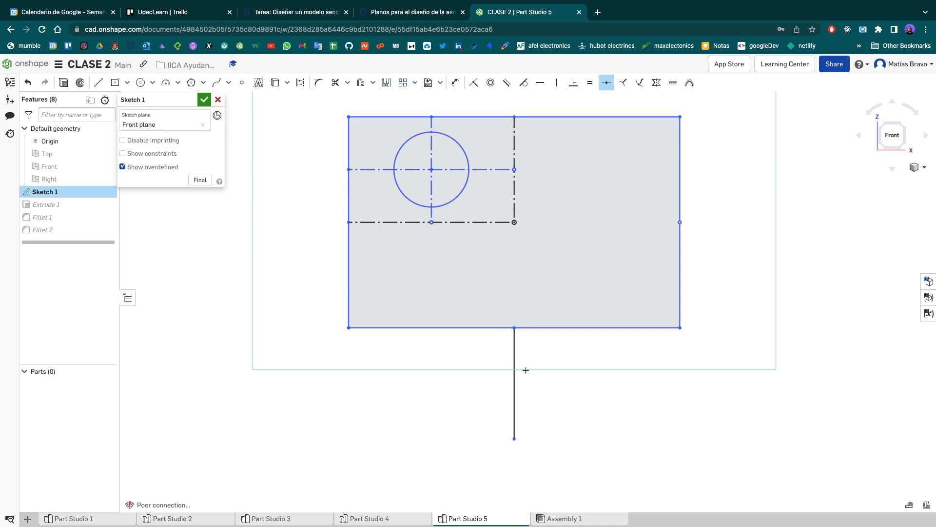
key("Escape")
key("ctrl+z")
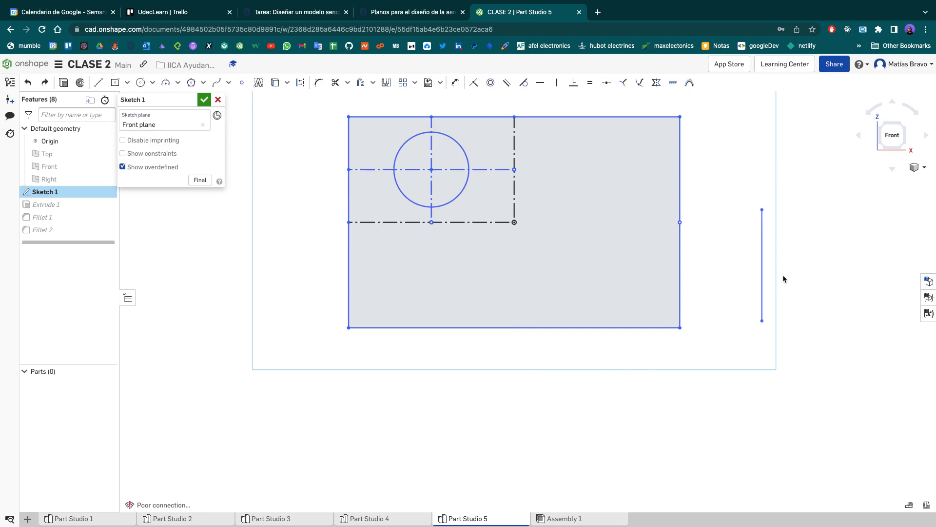
- Delete the loose vertical line beside the rectangle and accept Sketch 1
left_click_drag(735, 186, 787, 345)
key("Delete")
middle_click_drag(704, 233, 688, 285)
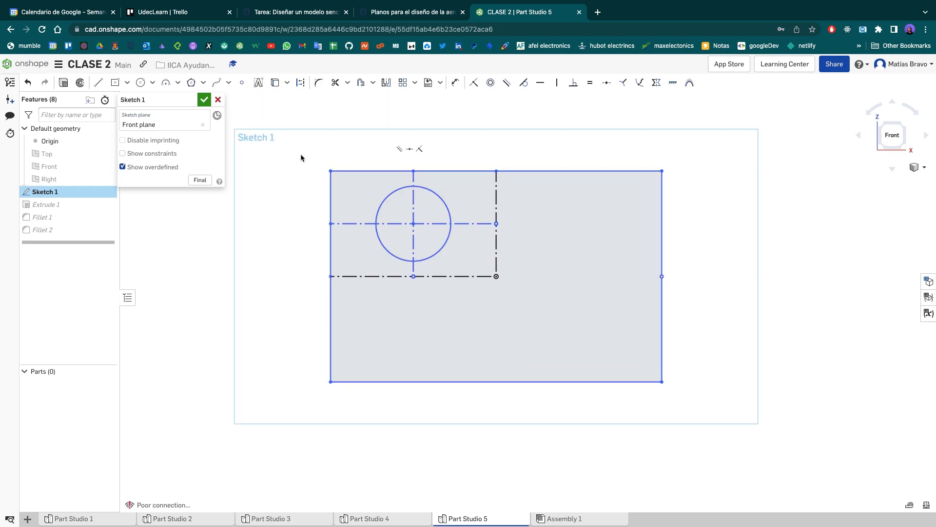
left_click(201, 102)
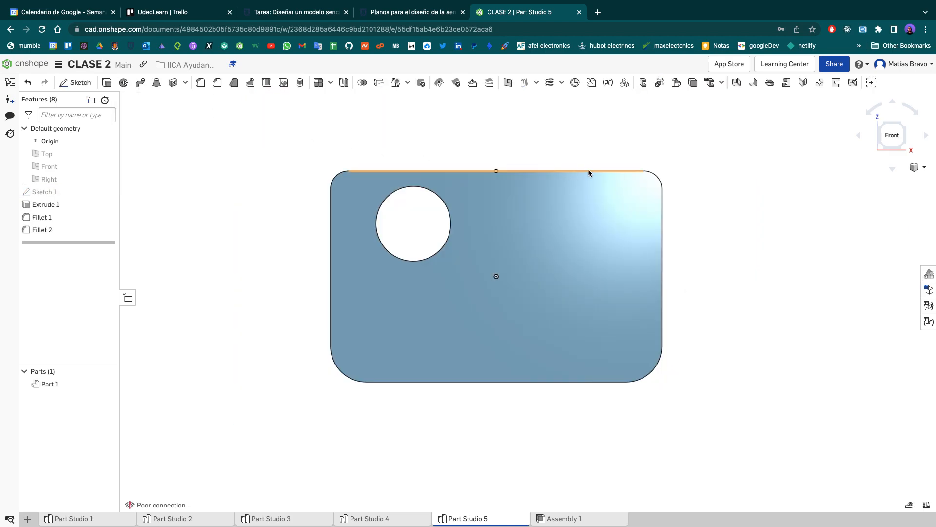
- Examine the plate's rounded corners at an angle and from the front, and take a closer look at the Fillet tool
mouse_move(731, 151)
right_mouse_down()
mouse_move(695, 156)
mouse_move(725, 151)
mouse_move(713, 157)
right_mouse_up()
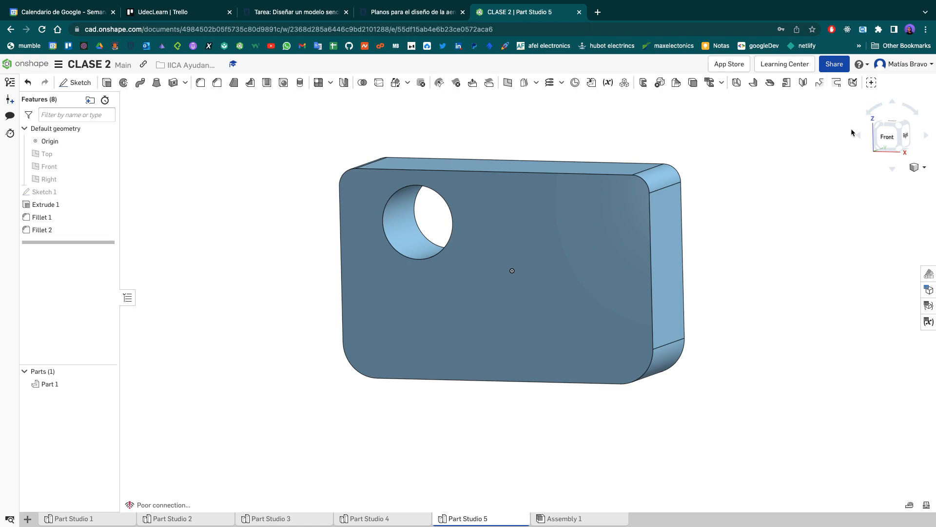
left_click(888, 141)
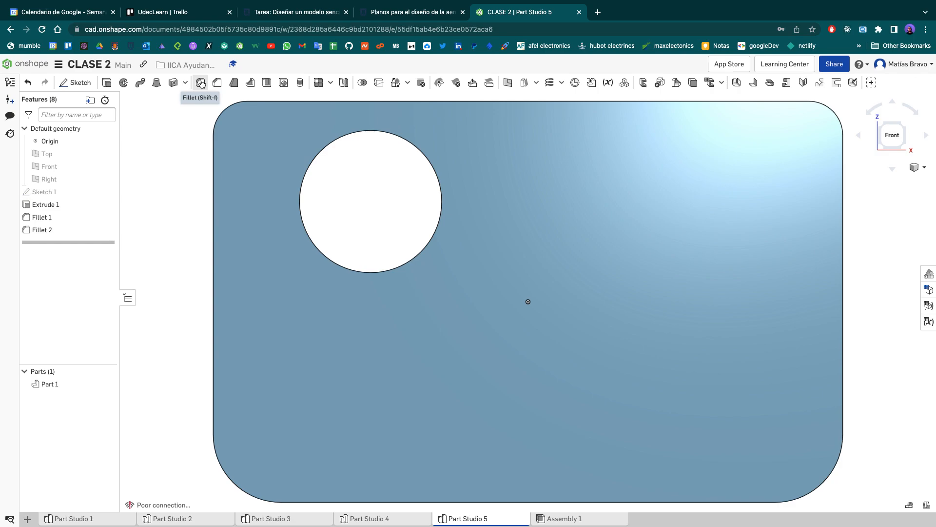
scroll(199, 77, "up", 5, "ctrl")
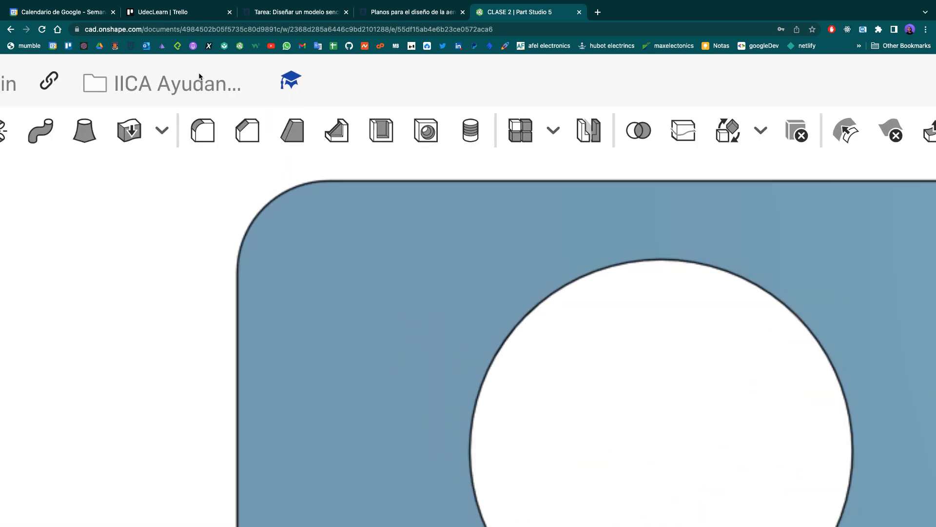
scroll(199, 76, "up", 1, "ctrl")
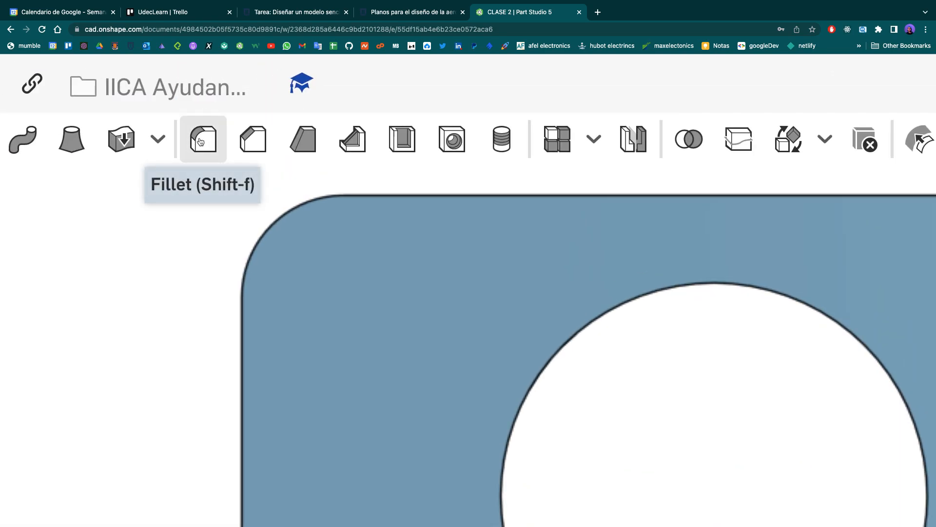
scroll(198, 142, "down", 5, "ctrl")
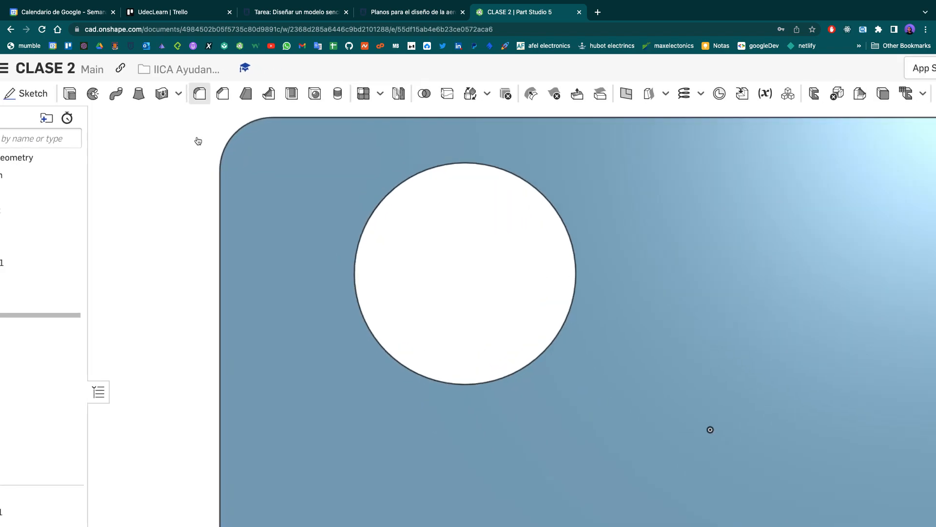
scroll(199, 142, "up", 2, "ctrl")
scroll(198, 141, "up", 2, "ctrl")
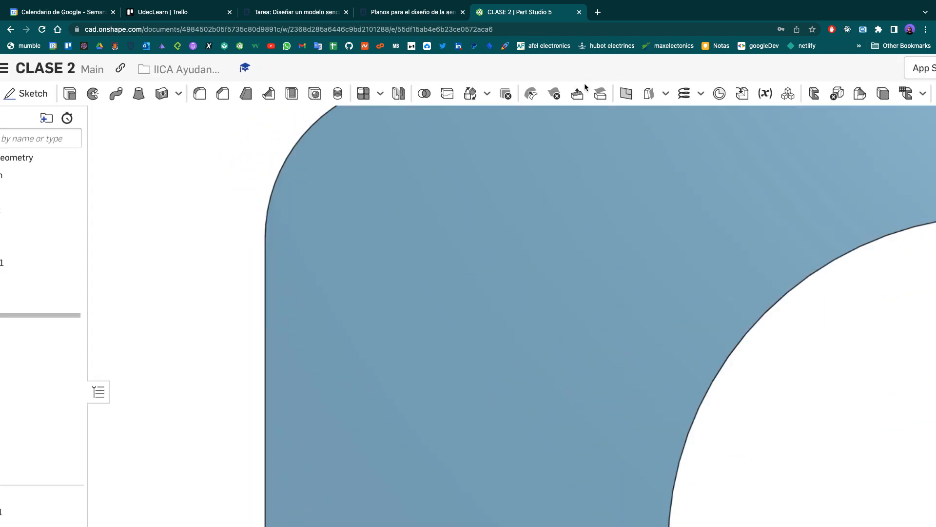
scroll(533, 69, "down", 2, "ctrl")
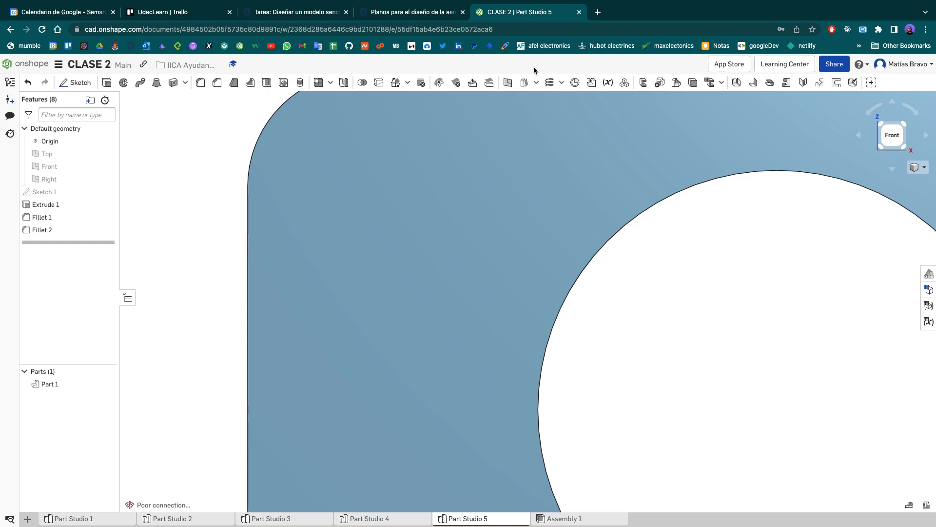
left_click(896, 138)
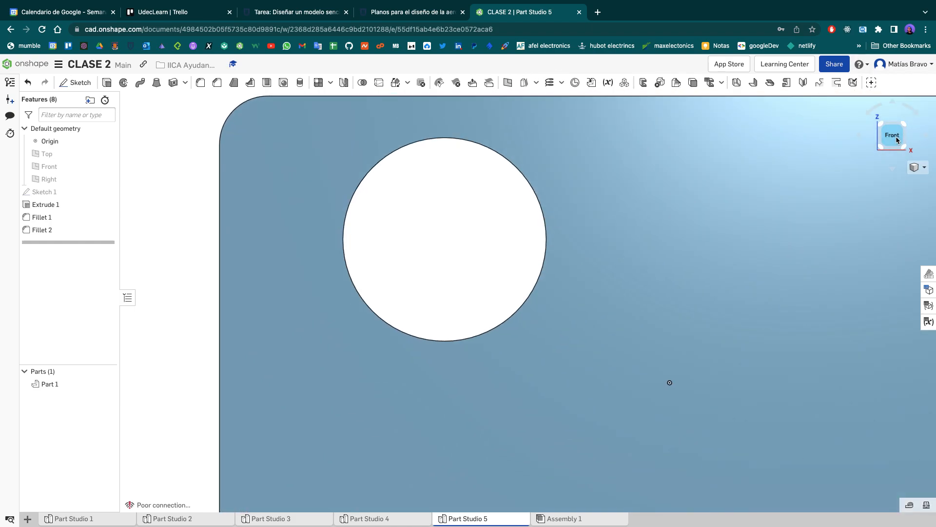
- Reopen Sketch 1 to review the rectangle, circle and construction lines, and close it
double_click(81, 195)
scroll(568, 238, "down", 5)
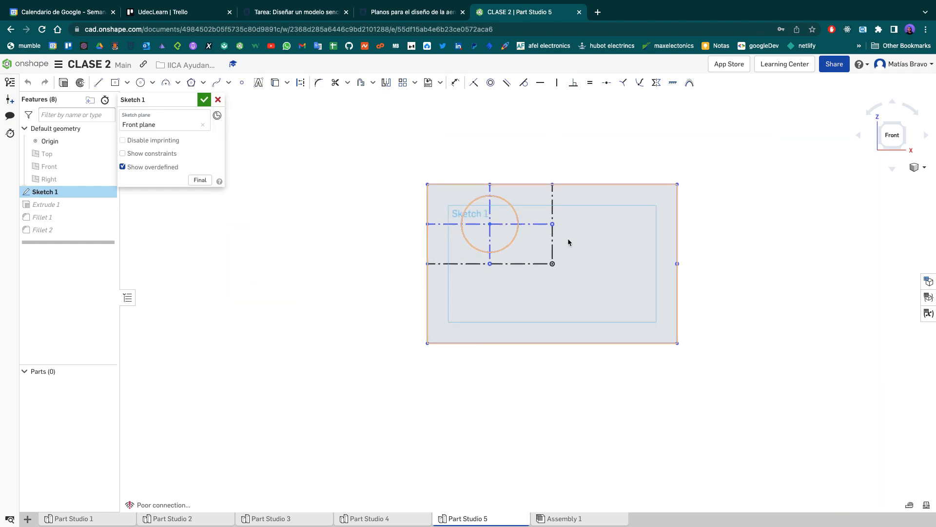
left_click(202, 101)
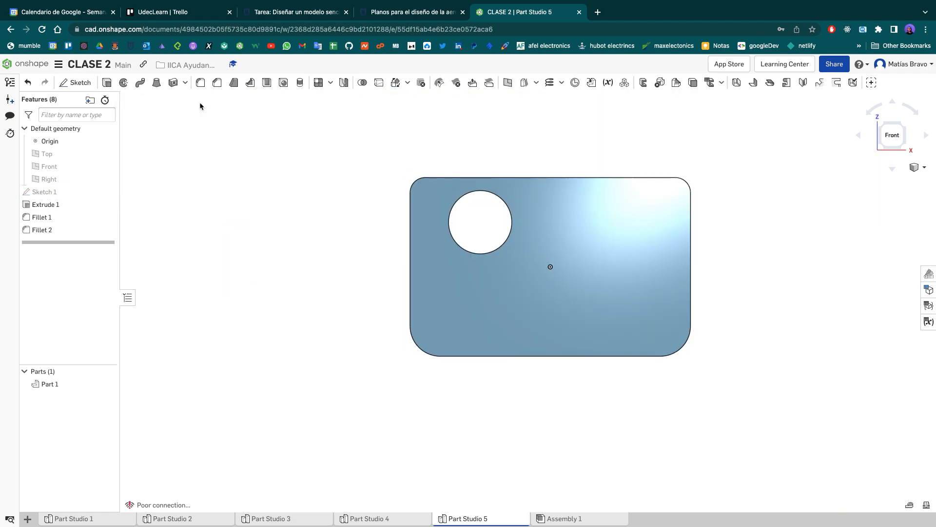
- Delete the Fillet 2 and Fillet 1 features from the plate
right_click(56, 230)
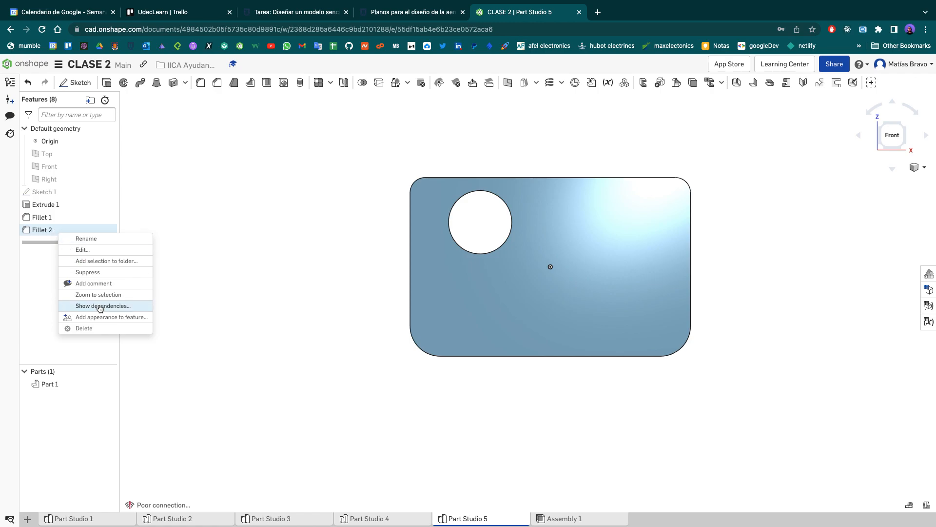
left_click(110, 328)
right_click(74, 222)
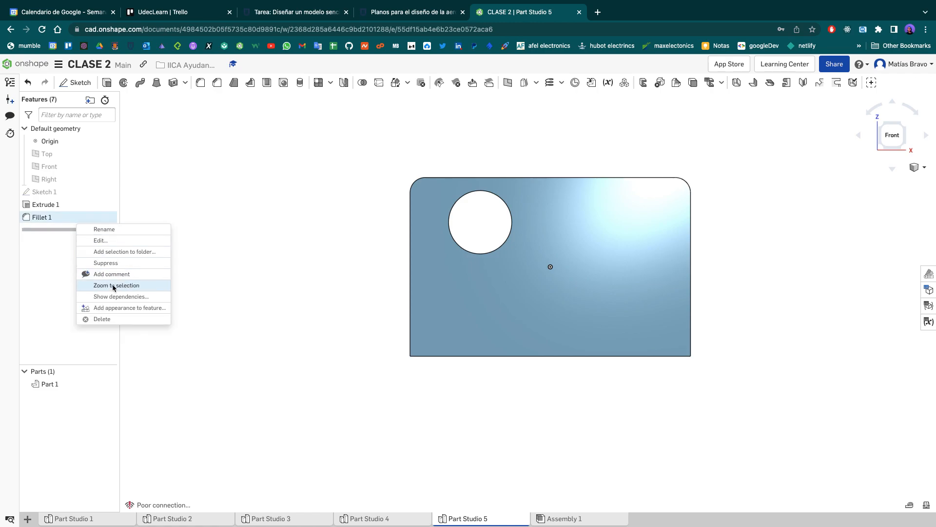
left_click(122, 319)
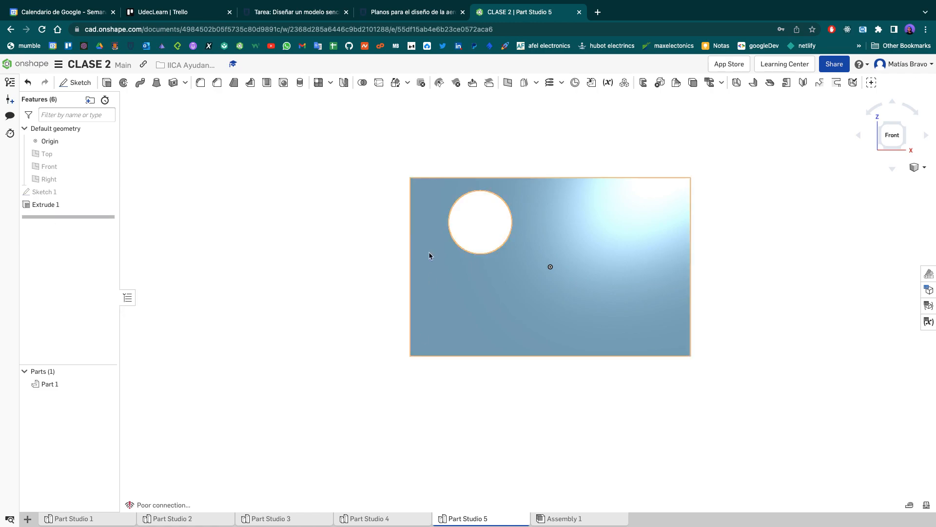
- Fillet the plate's two upper corner edges with a radius of 0.5 cm
right_click_drag(208, 196, 314, 200)
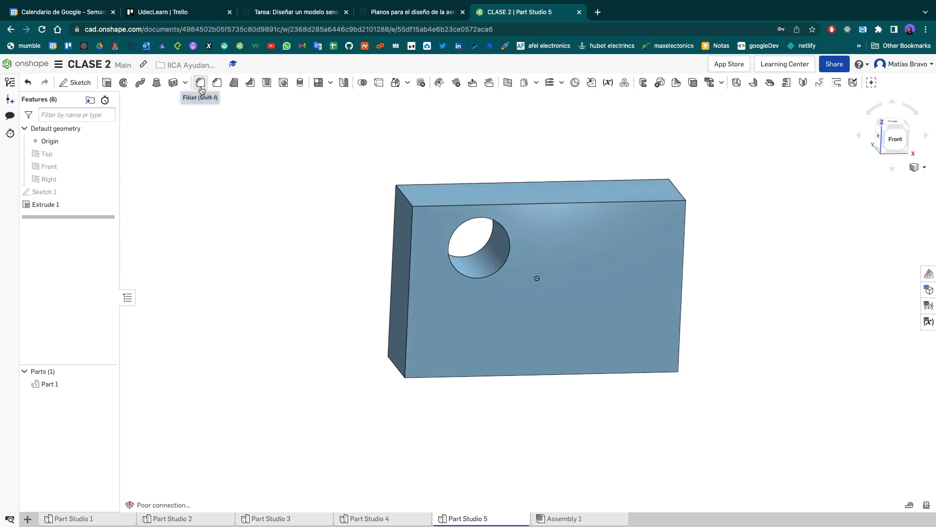
left_click(202, 83)
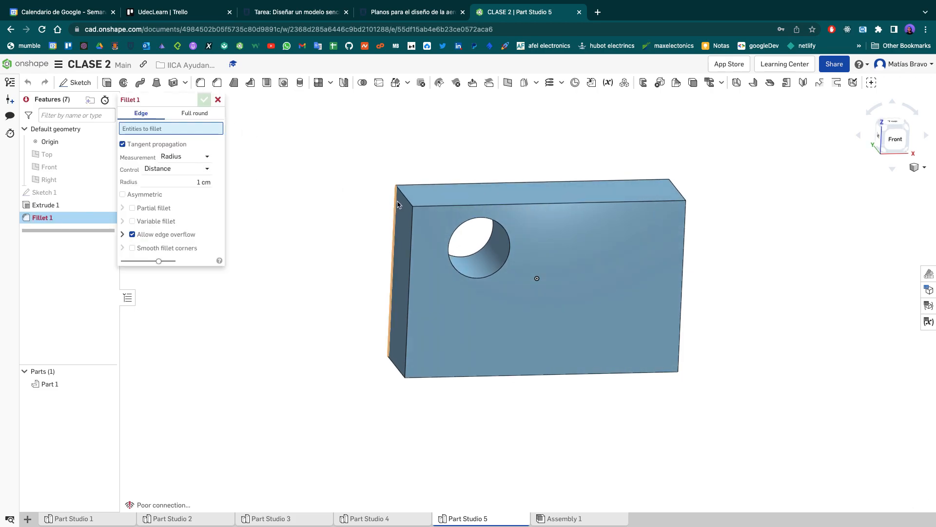
left_click(406, 200)
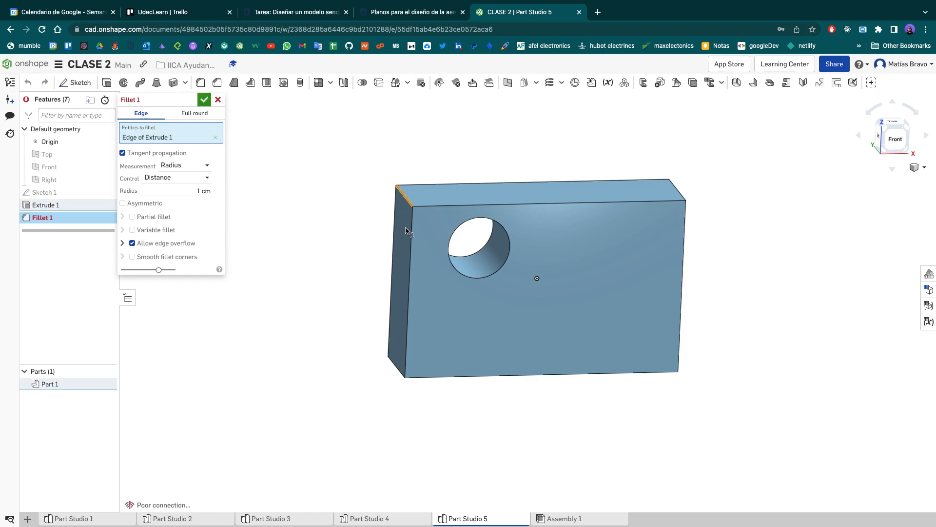
left_click(677, 193)
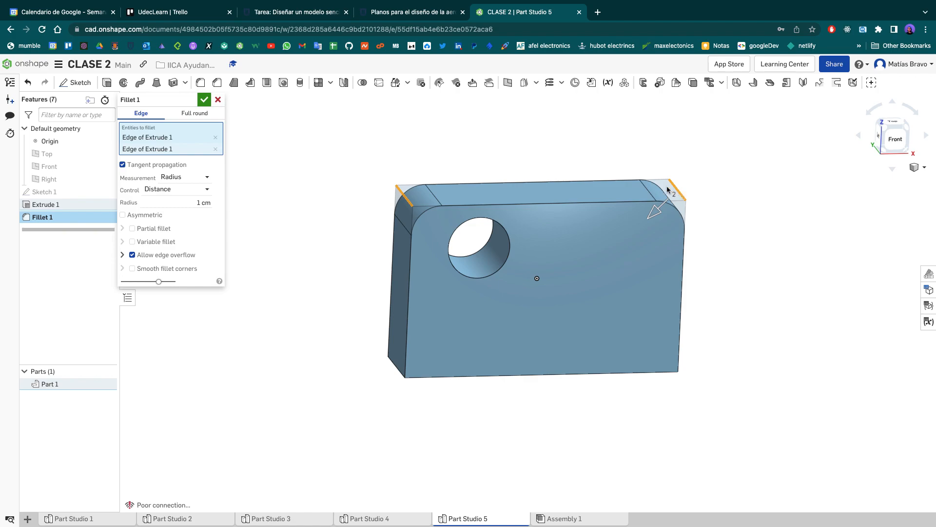
left_click(189, 206)
type("0.5")
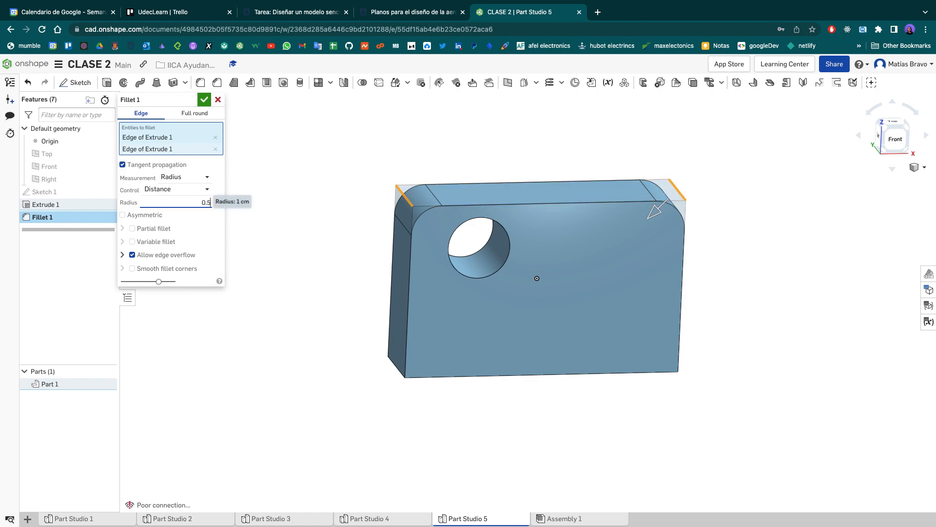
key("Return")
left_click(204, 99)
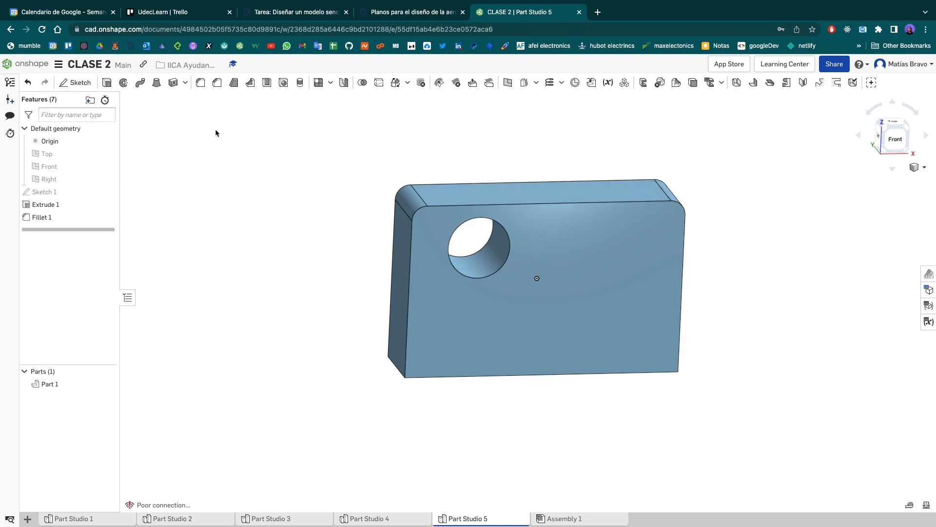
- Set up a new fillet on the plate's two lower corner edges with a radius of 1 cm
left_click(200, 82)
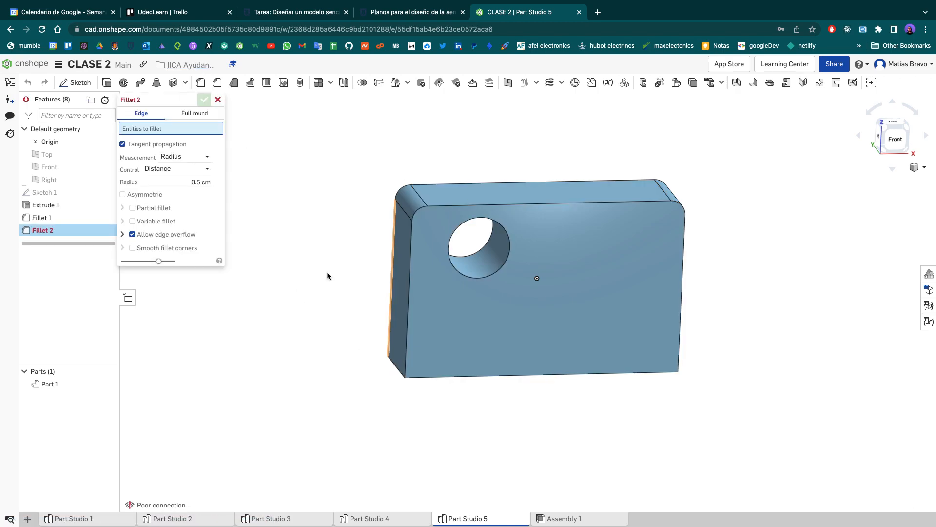
left_click(404, 371)
right_click_drag(749, 314, 702, 318)
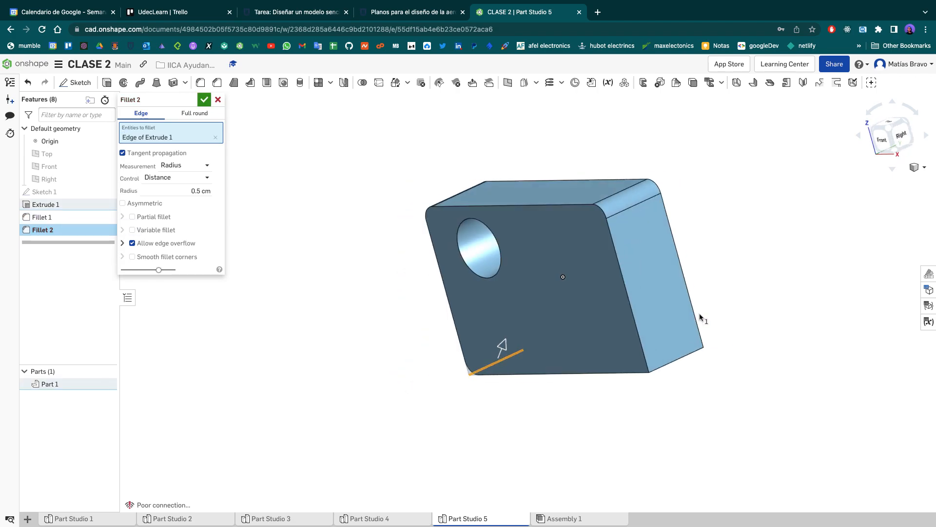
left_click(694, 353)
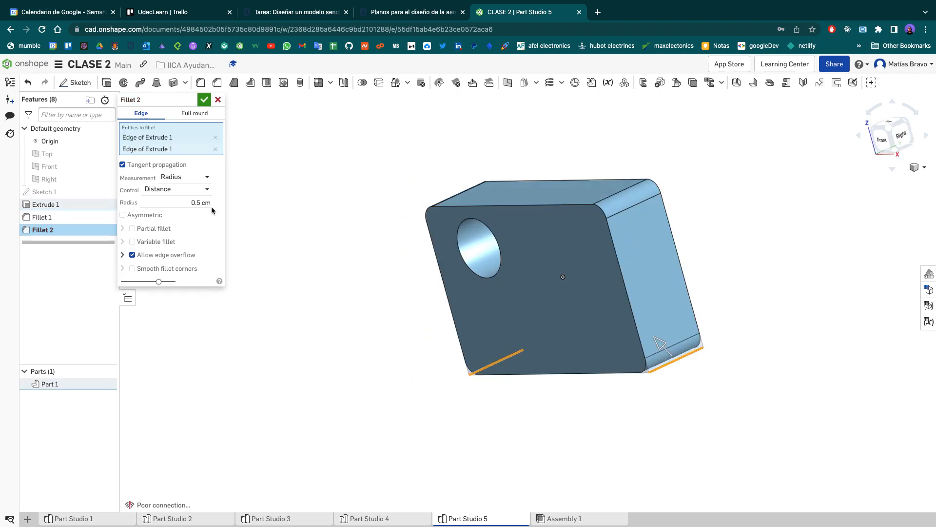
left_click(188, 206)
type("1")
key("Return")
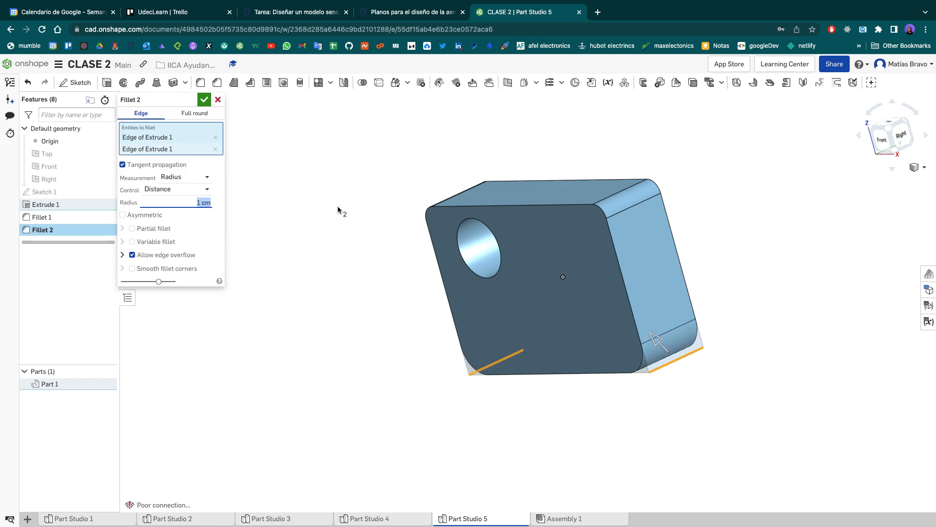
- Check the fillet preview, add the plate's front face to the selection, and set the radius to 0.5 cm
left_click(880, 145)
scroll(414, 209, "down", 5)
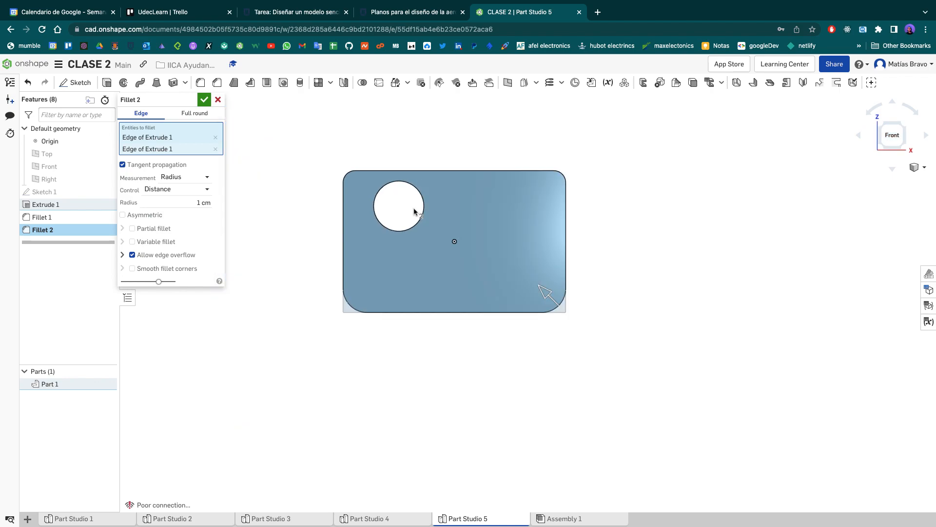
scroll(414, 210, "up", 4)
middle_click_drag(420, 214, 448, 248)
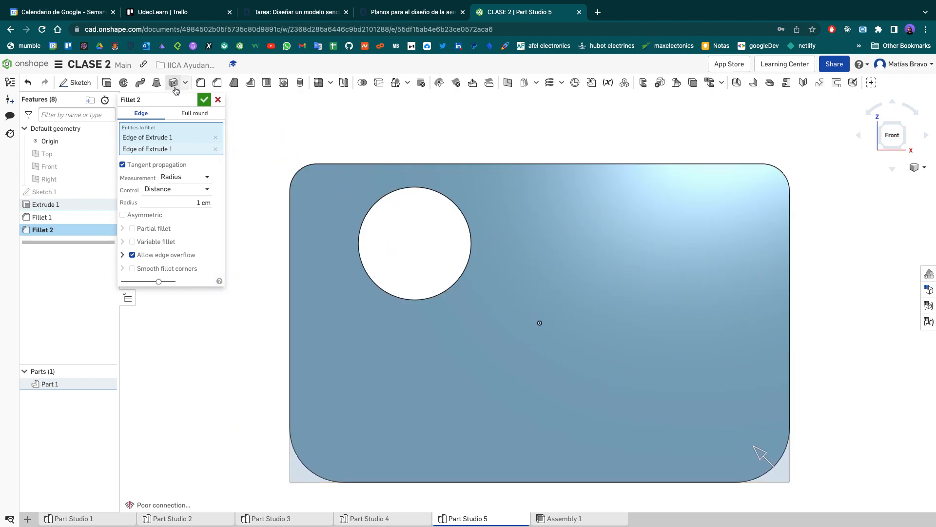
scroll(304, 129, "down", 2)
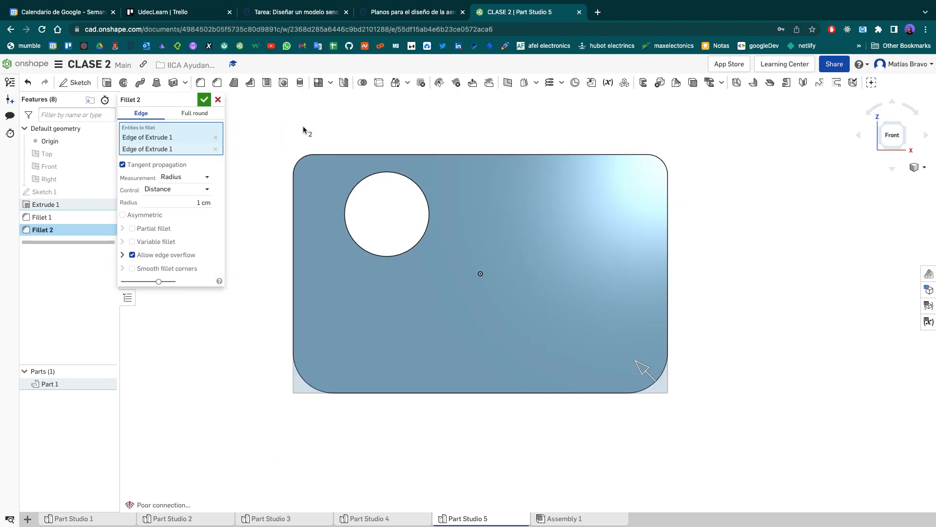
right_click_drag(303, 130, 557, 185)
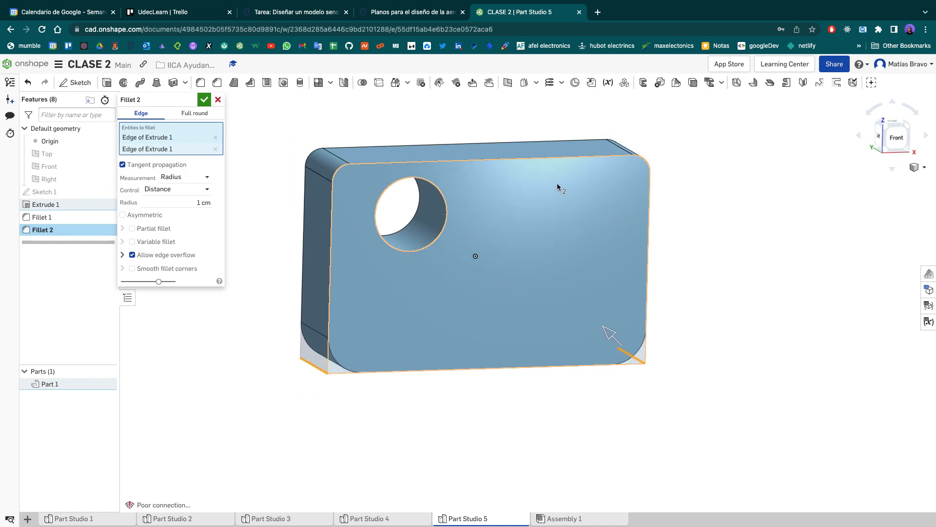
left_click(535, 212)
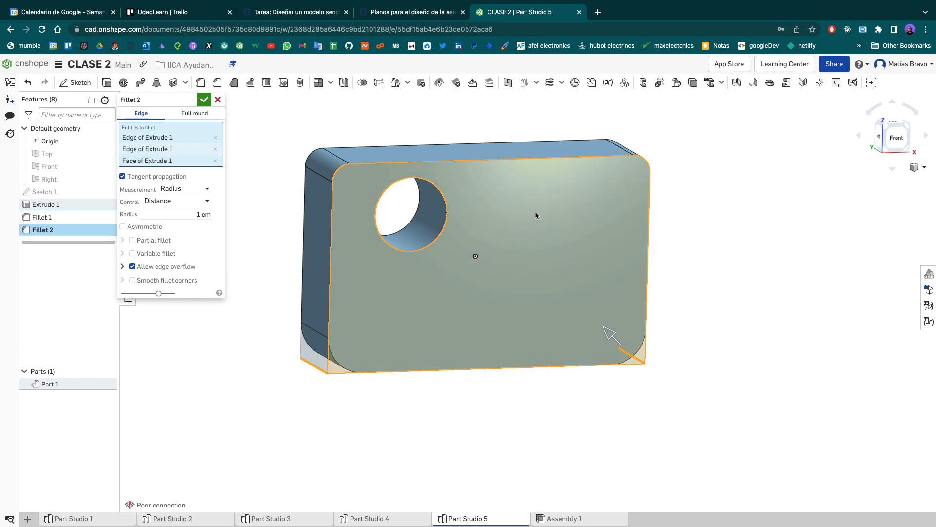
right_click_drag(696, 229, 718, 372)
left_click(203, 217)
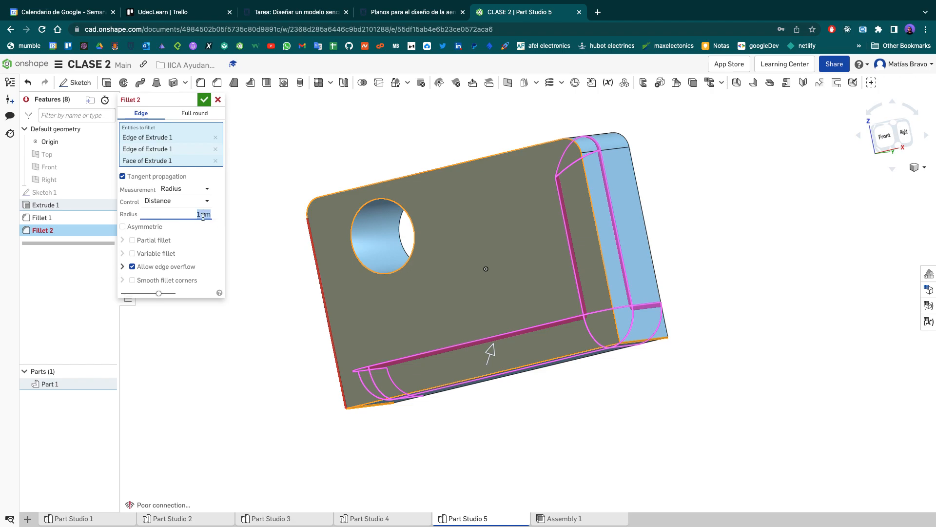
type("0.5")
key("Return")
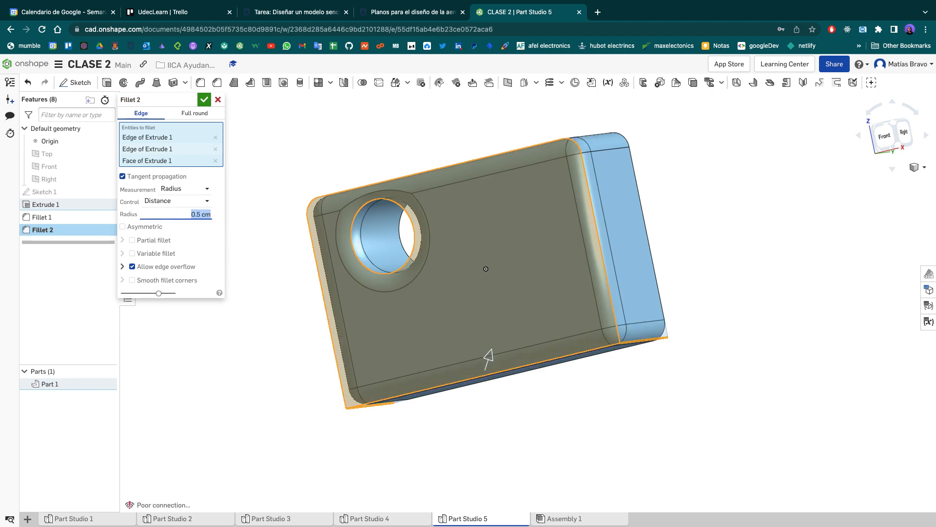
- Inspect the rounding around the hole and outer edges, and try fillet radii of 5, 3 and 2 cm
right_click_drag(711, 237, 744, 266)
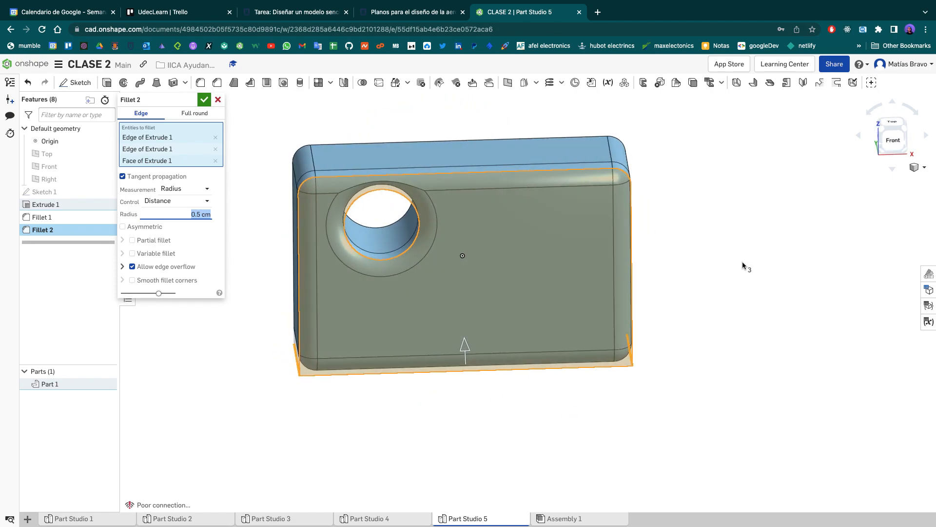
scroll(374, 245, "up", 4)
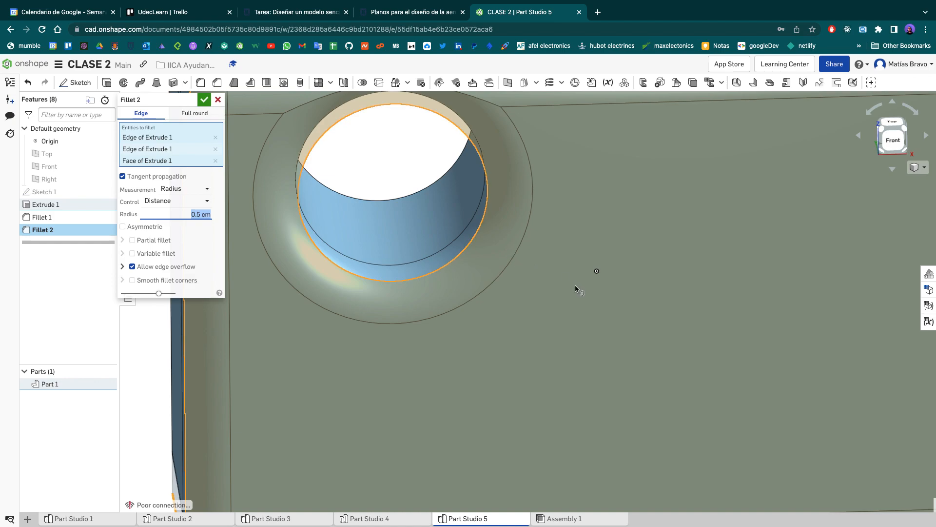
scroll(575, 285, "down", 2)
mouse_move(557, 267)
right_mouse_down()
mouse_move(529, 256)
mouse_move(544, 255)
right_mouse_up()
scroll(535, 248, "down", 3)
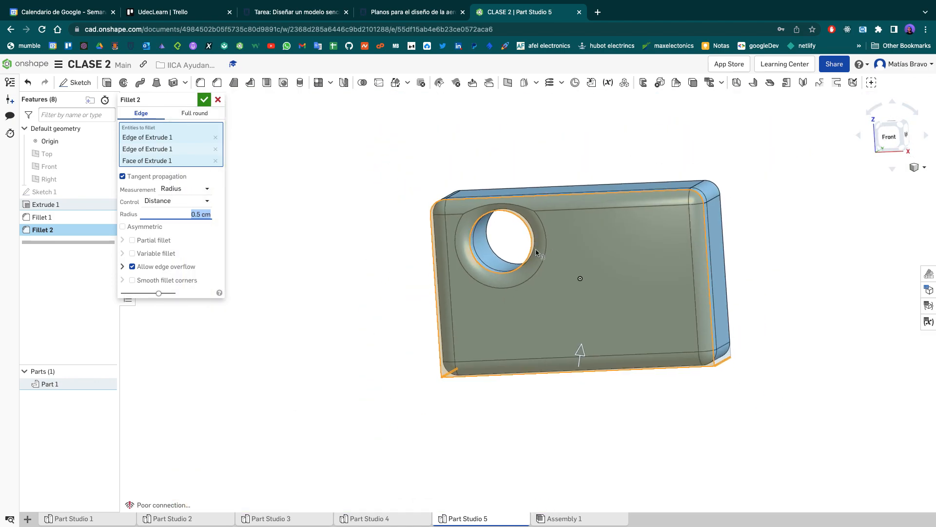
left_click(195, 214)
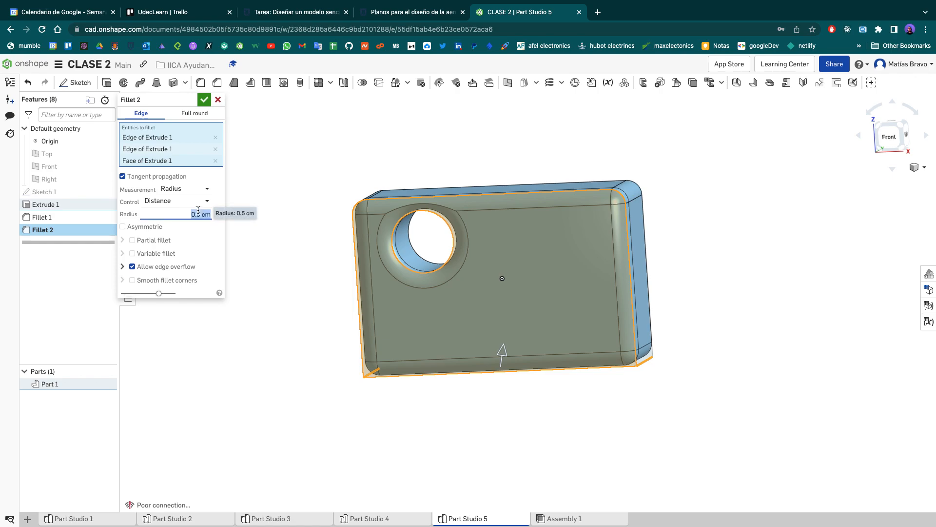
type("5")
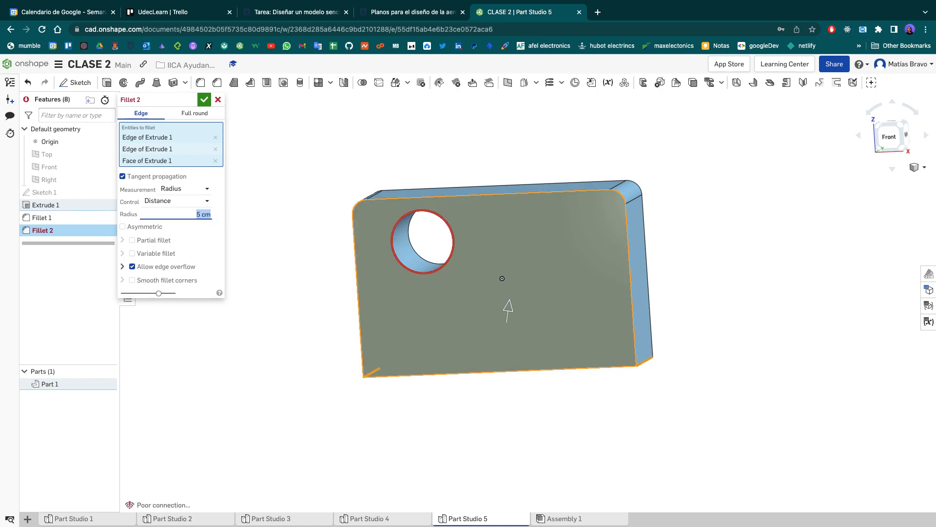
scroll(443, 258, "up", 5)
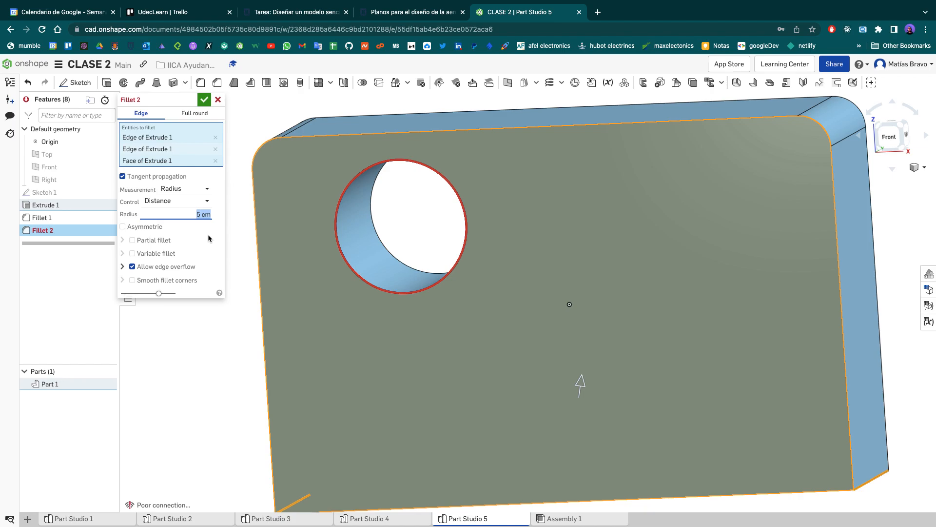
type("3")
key("Return")
type("2")
key("Return")
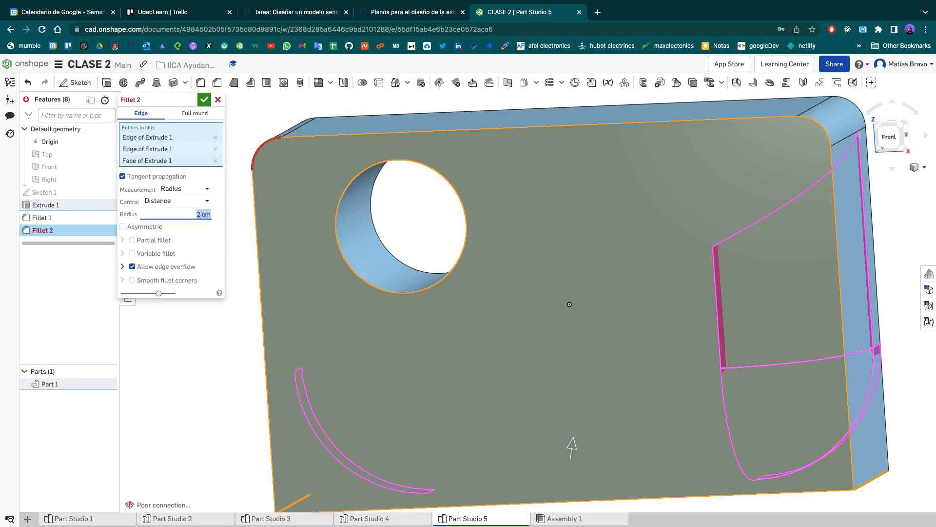
- Inspect the fillet preview and try switching the Smooth fillet corners and Allow edge overflow options on and off
scroll(525, 226, "down", 5)
right_click_drag(828, 221, 785, 233)
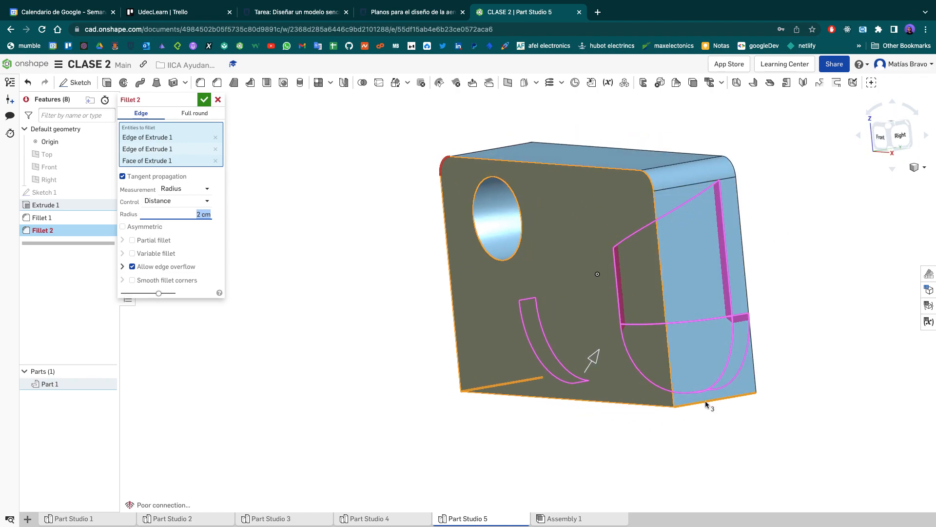
right_click_drag(823, 284, 873, 301)
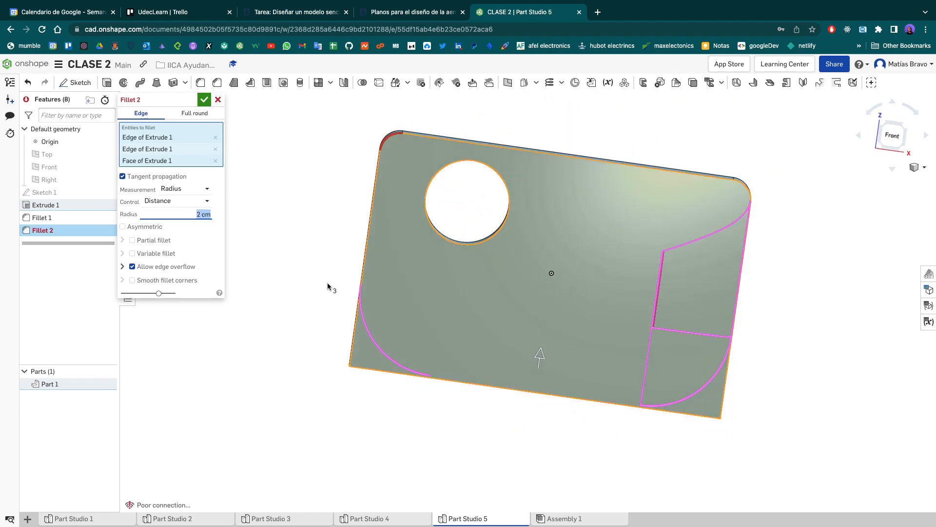
left_click(132, 279)
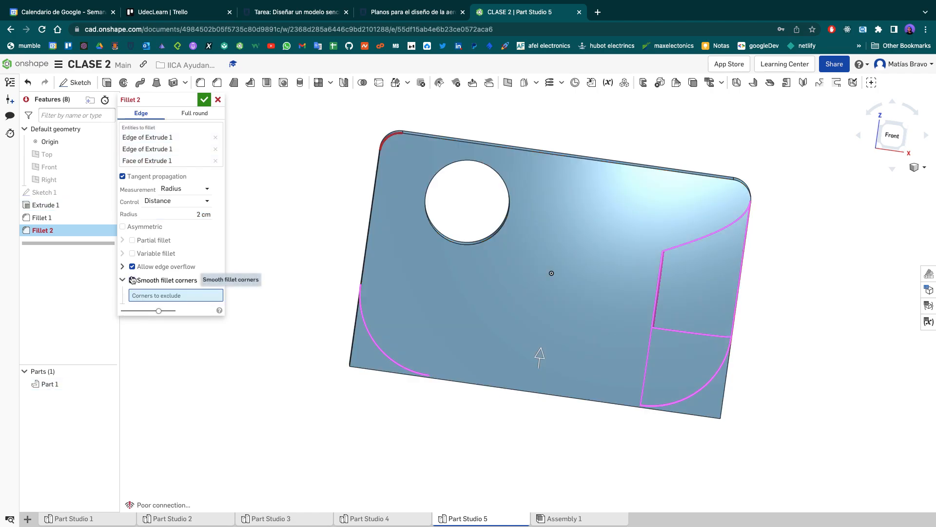
left_click(132, 280)
left_click(133, 267)
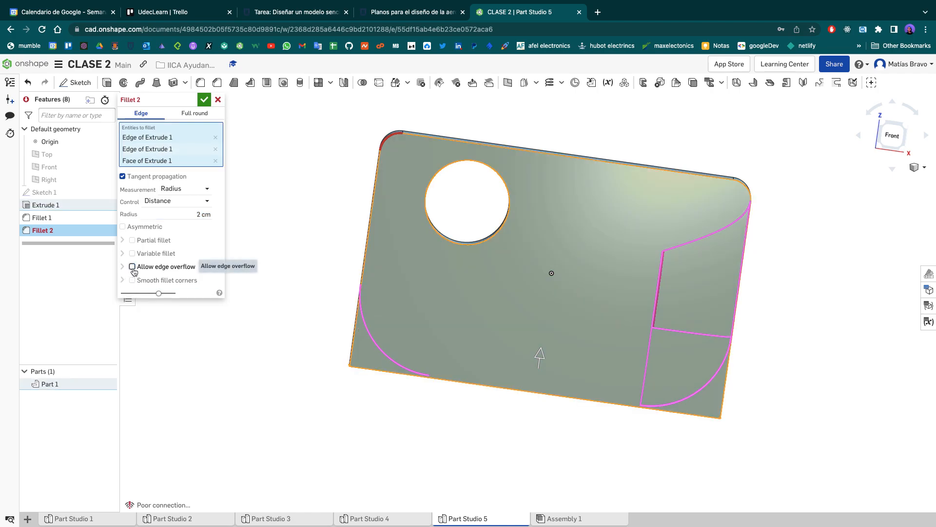
left_click(132, 267)
- Set the fillet radius to 1 cm, remove the front face from its selection, and accept the fillet
left_click(202, 214)
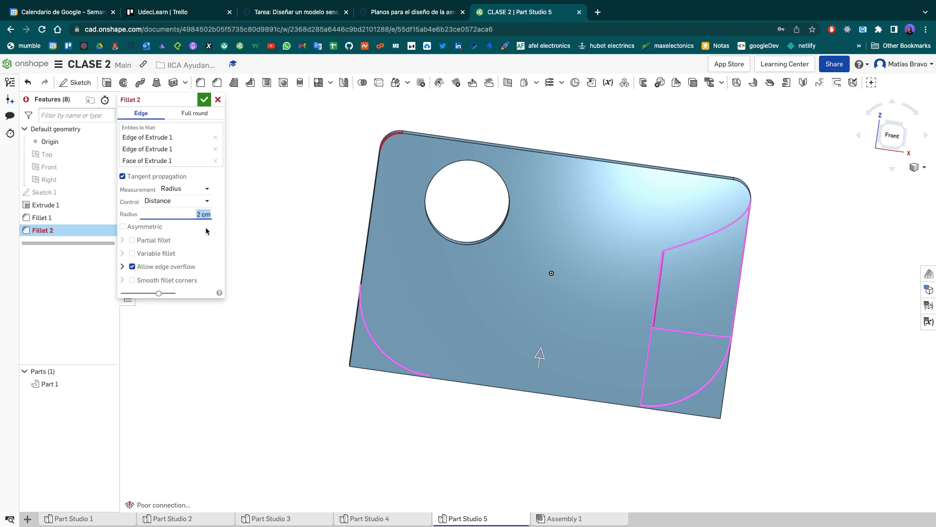
type("1")
key("Return")
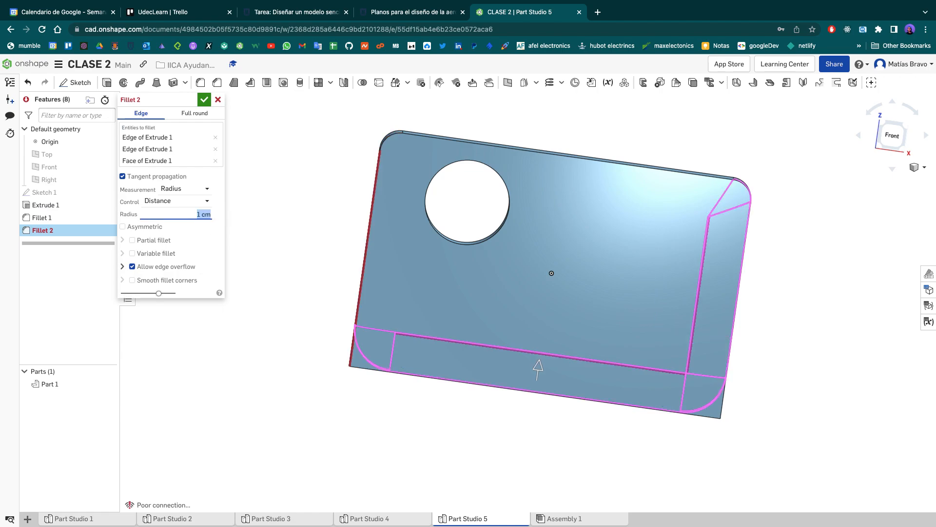
right_click_drag(792, 287, 759, 290)
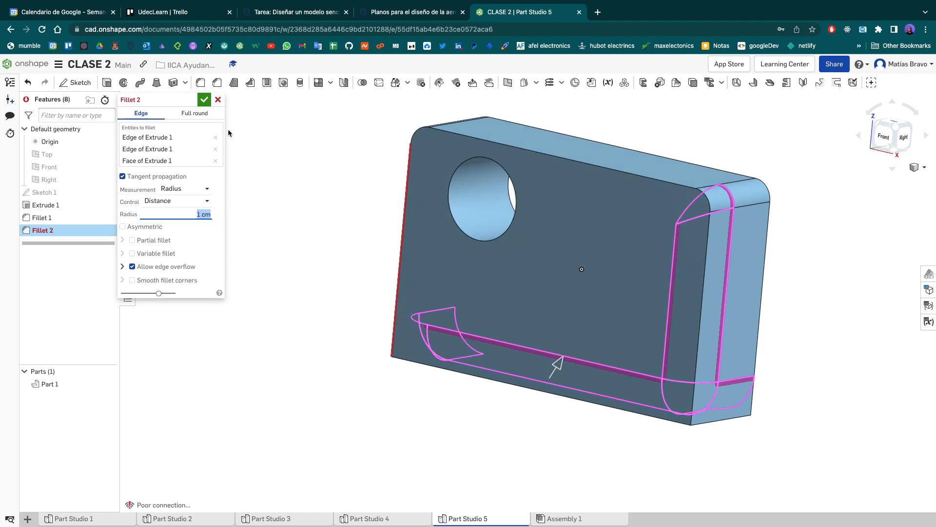
left_click(215, 161)
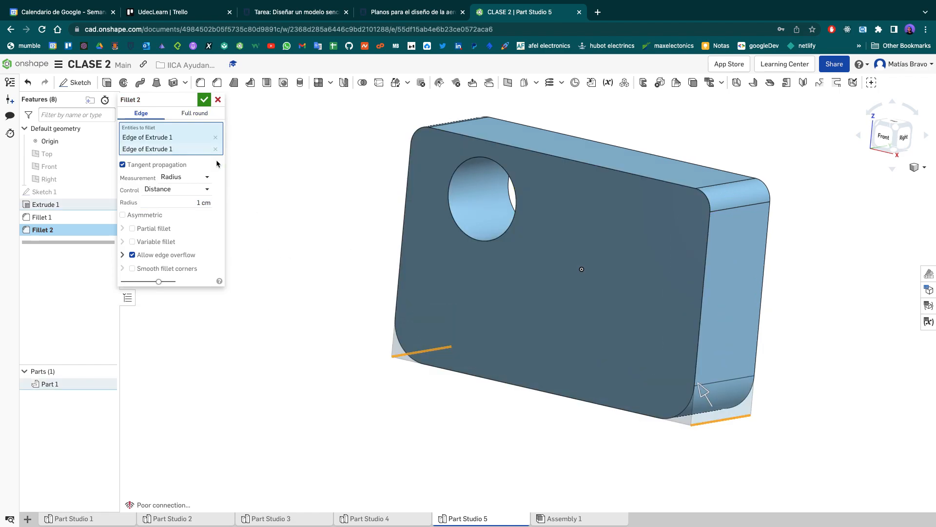
left_click(204, 99)
left_click(889, 138)
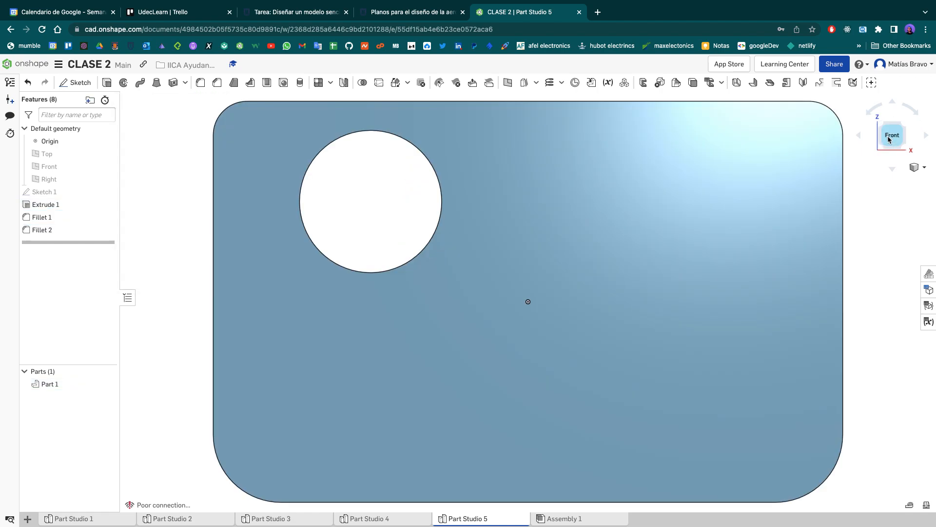
- Consult the assignment drawing in the browser, and examine the finished plate in Onshape's Part Studio 1 from the front and at an angle
left_click(272, 13)
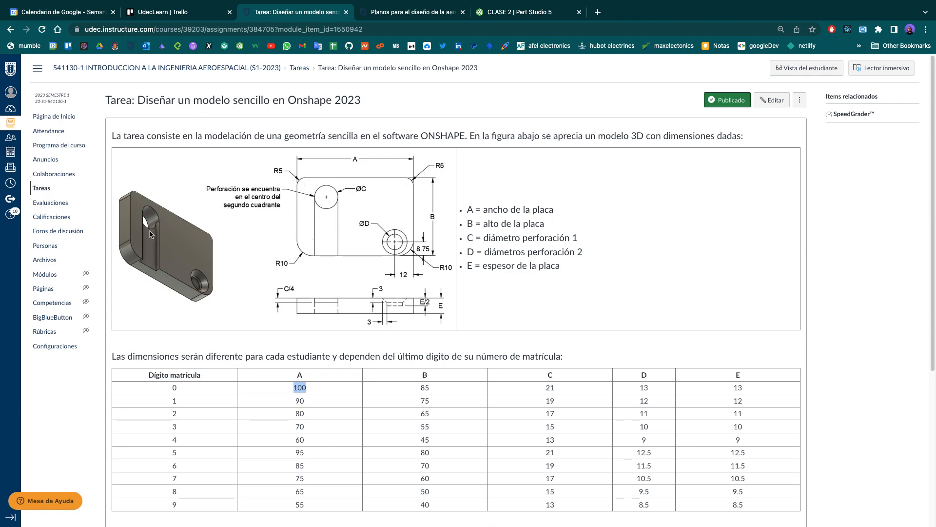
left_click(507, 15)
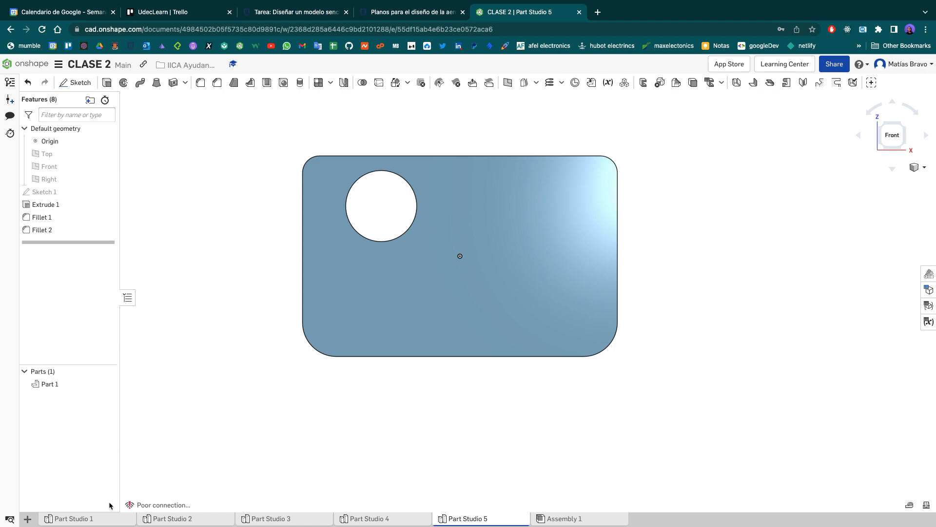
left_click(109, 519)
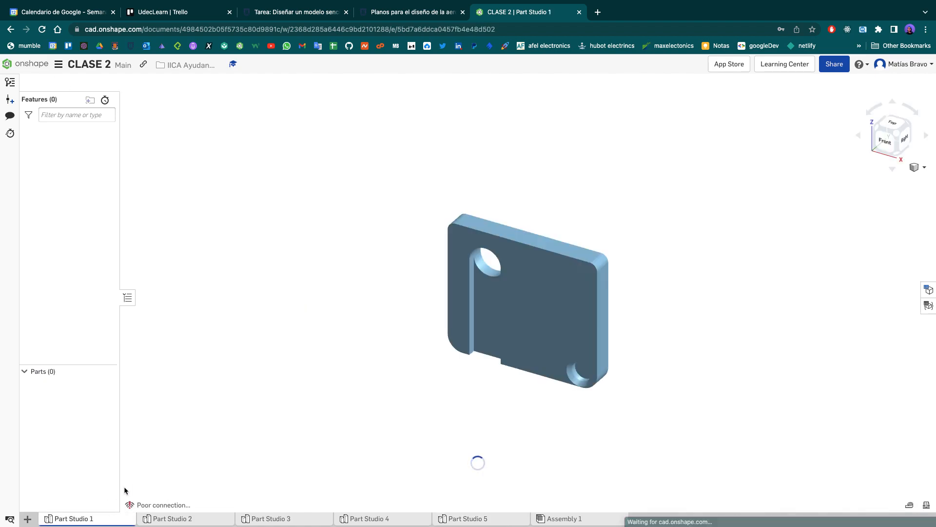
left_click(885, 141)
scroll(731, 360, "down", 3)
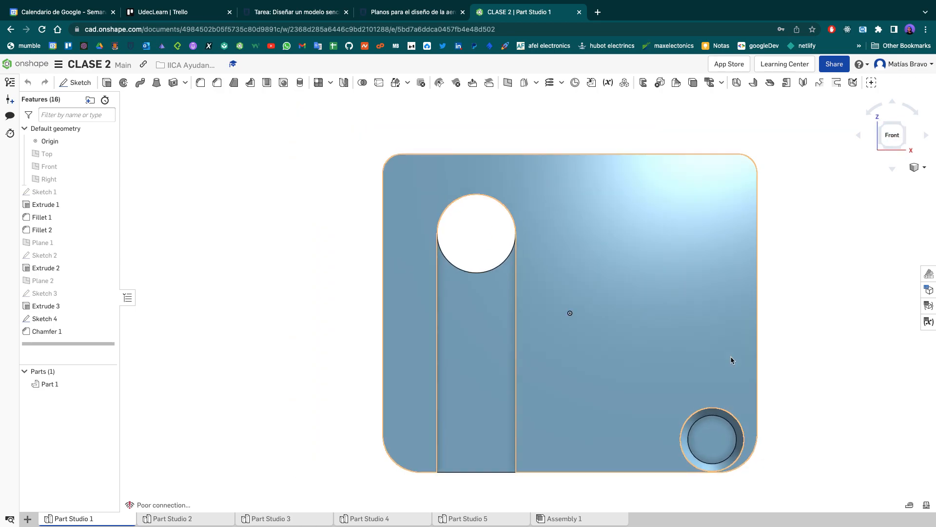
middle_click_drag(768, 358, 624, 329)
mouse_move(700, 365)
right_mouse_down()
mouse_move(700, 339)
mouse_move(704, 372)
right_mouse_up()
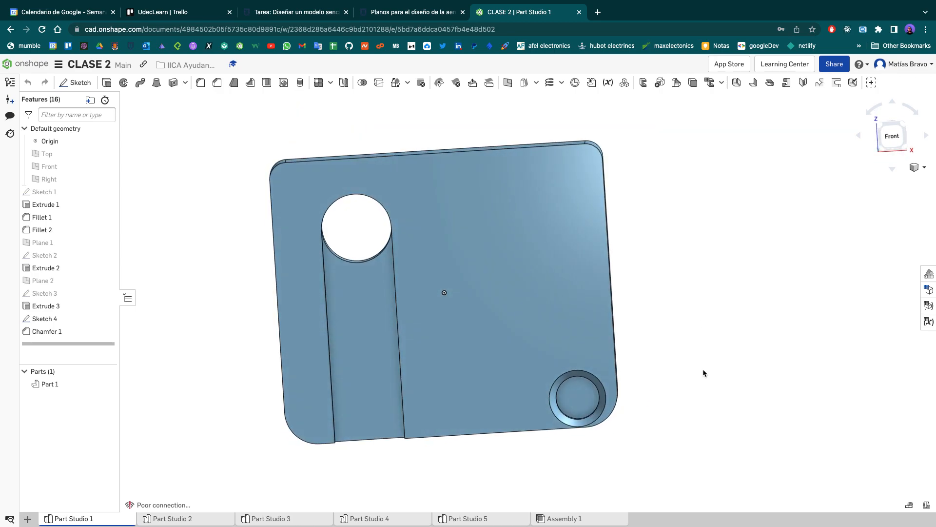
left_click(893, 142)
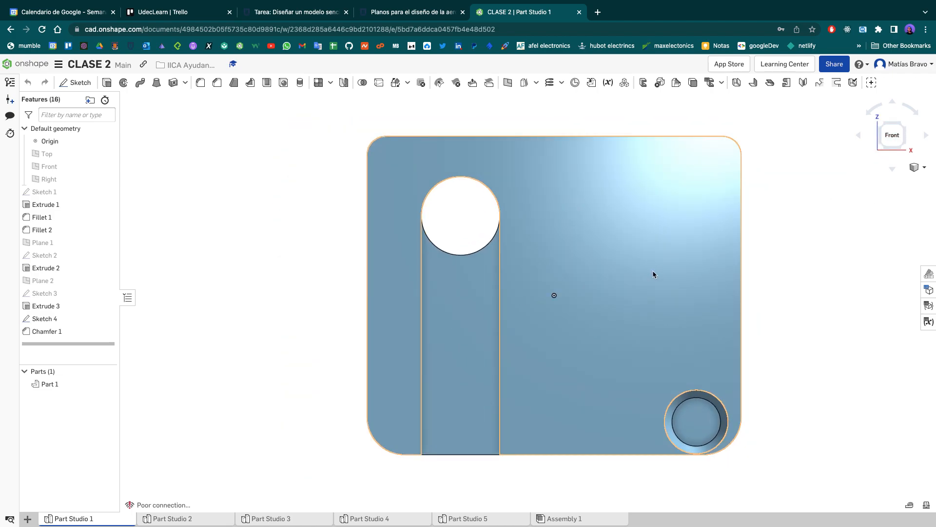
- Show the Front plane in Part Studio 1 and select it
scroll(653, 275, "down", 2)
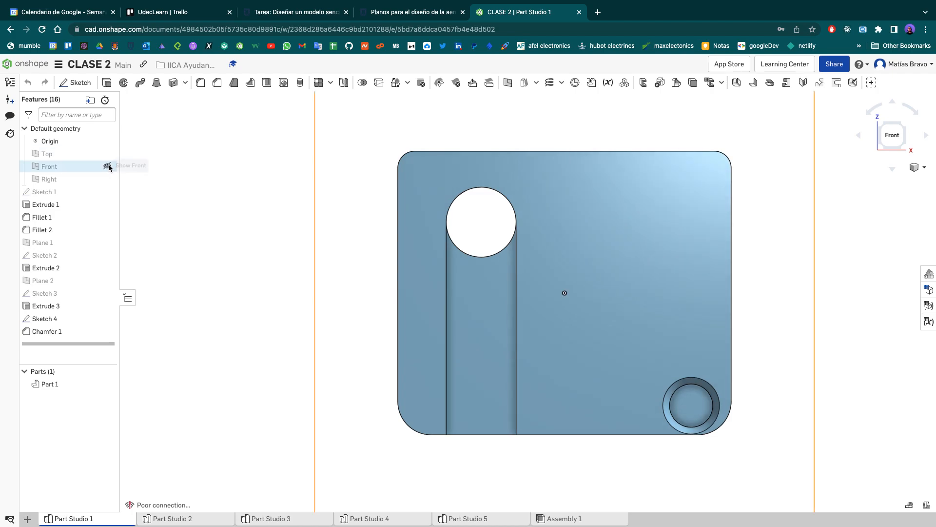
left_click(107, 166)
left_click(346, 271)
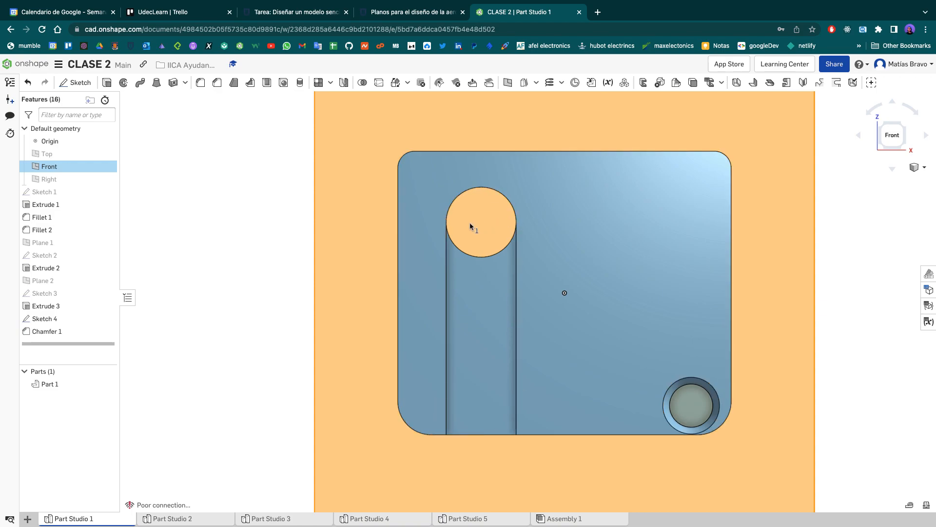
- Show Plane 2 in Part Studio 1 and compare it with the Front plane from below and at an angle
right_click_drag(534, 296, 648, 338)
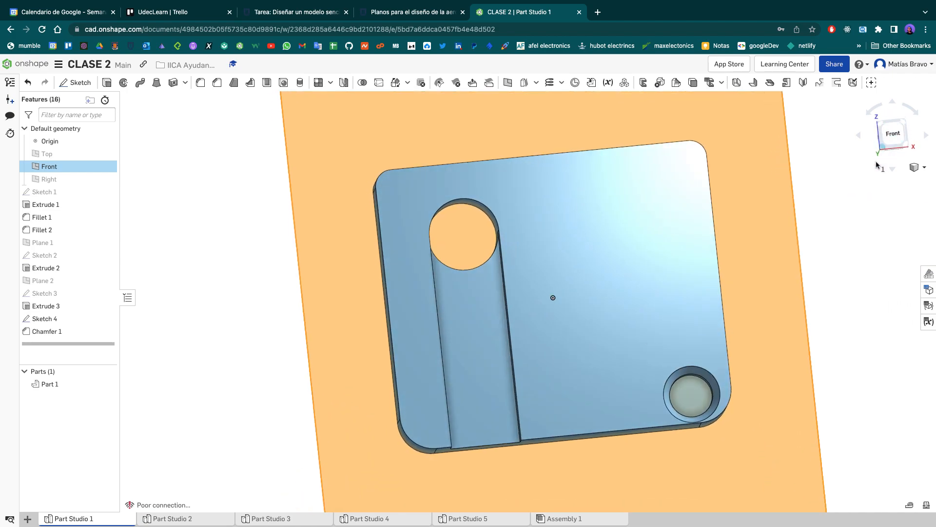
scroll(656, 302, "down", 3)
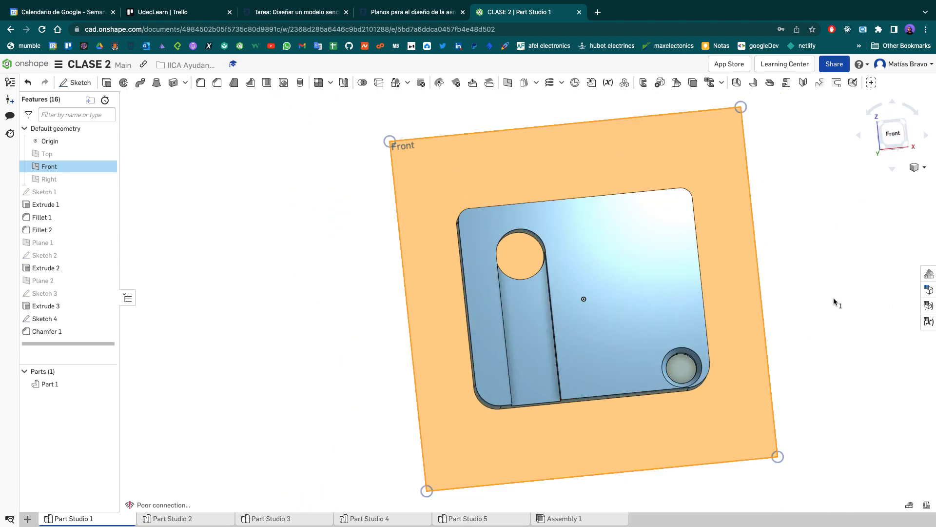
left_click(886, 146)
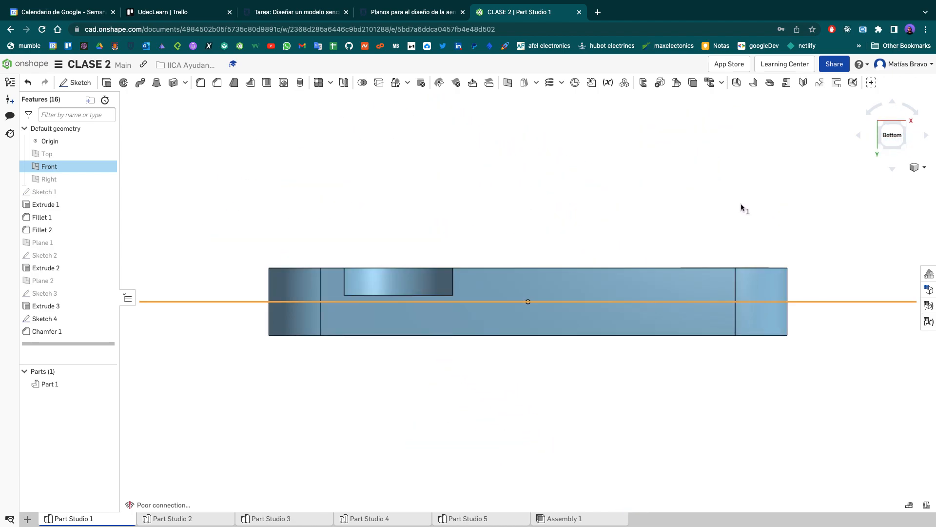
left_click(653, 181)
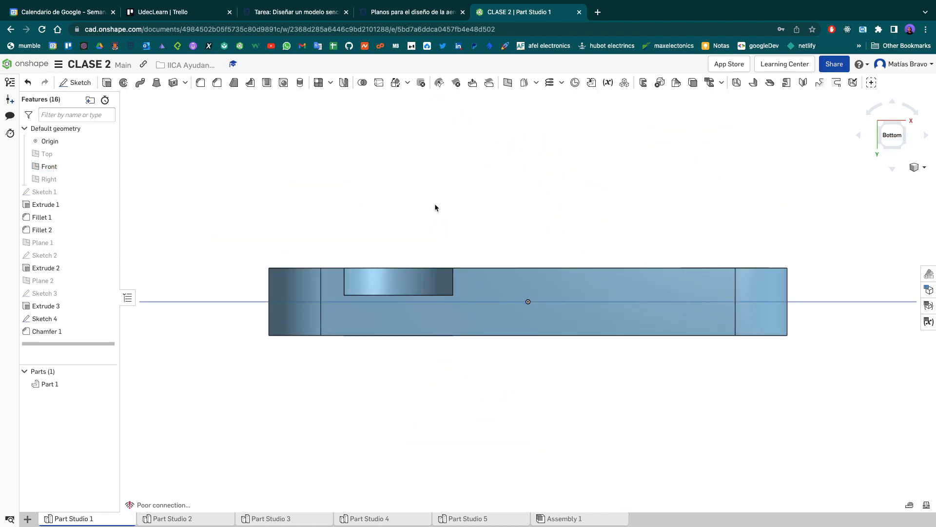
left_click(107, 281)
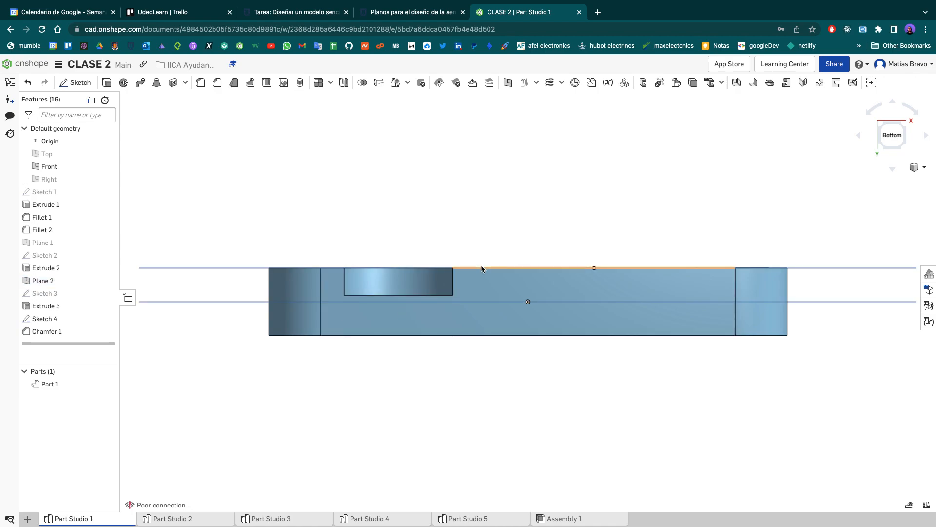
mouse_move(585, 203)
right_mouse_down()
mouse_move(548, 194)
mouse_move(583, 208)
right_mouse_up()
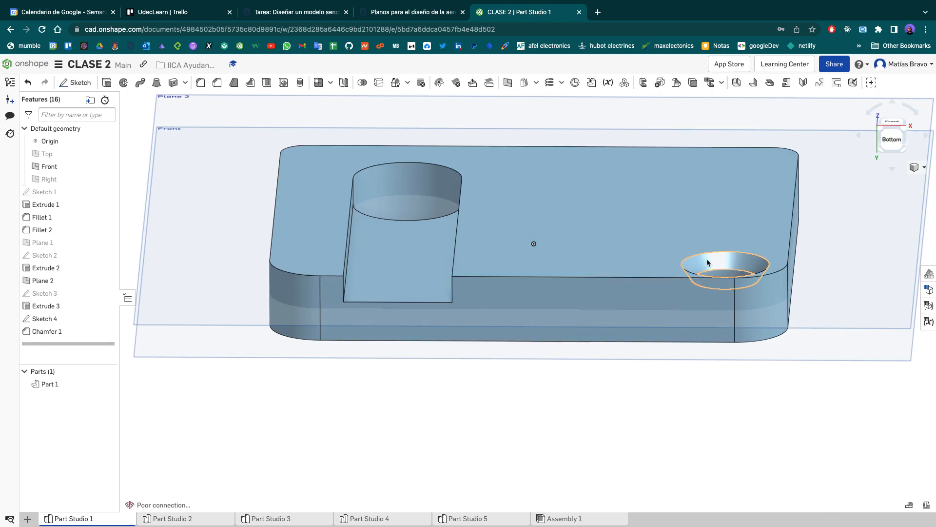
- Switch to Part Studio 5, face the plate from the front, and start a new sketch on the Front plane
left_click(504, 518)
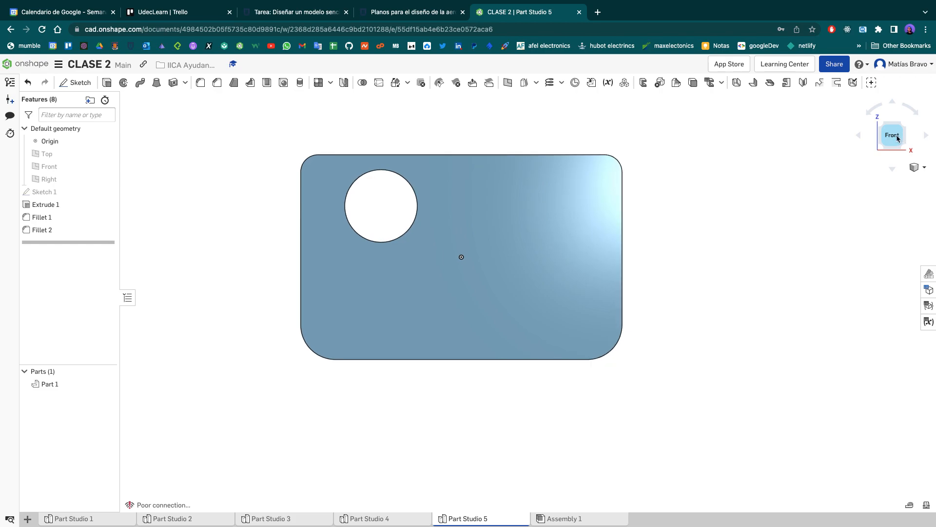
left_click(891, 134)
left_click(78, 83)
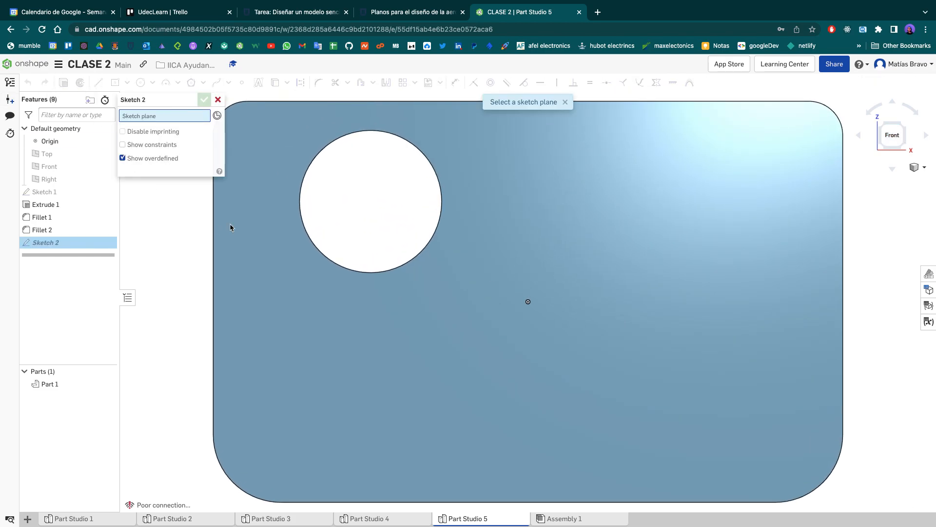
left_click(106, 168)
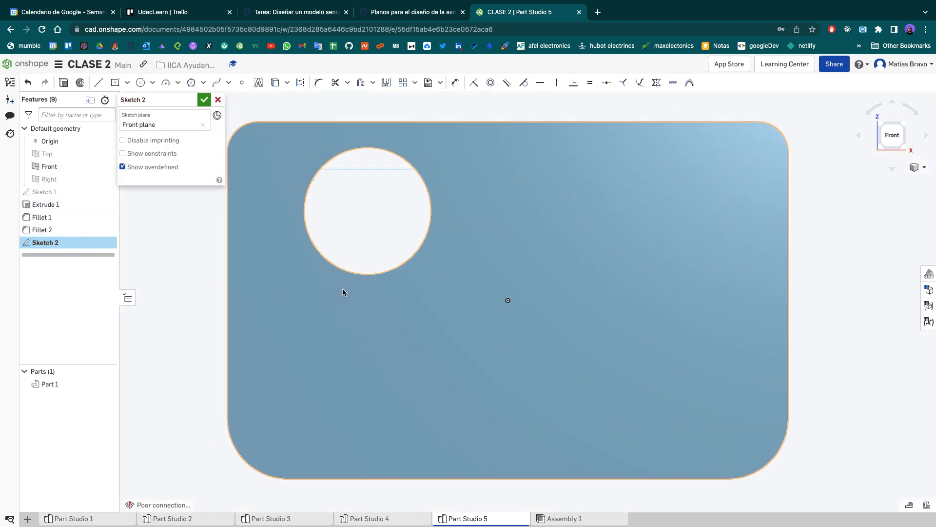
- Show Sketch 1 and draw a horizontal construction line about 4.65 cm long from the origin to the midpoint of the plate's left edge
key("l")
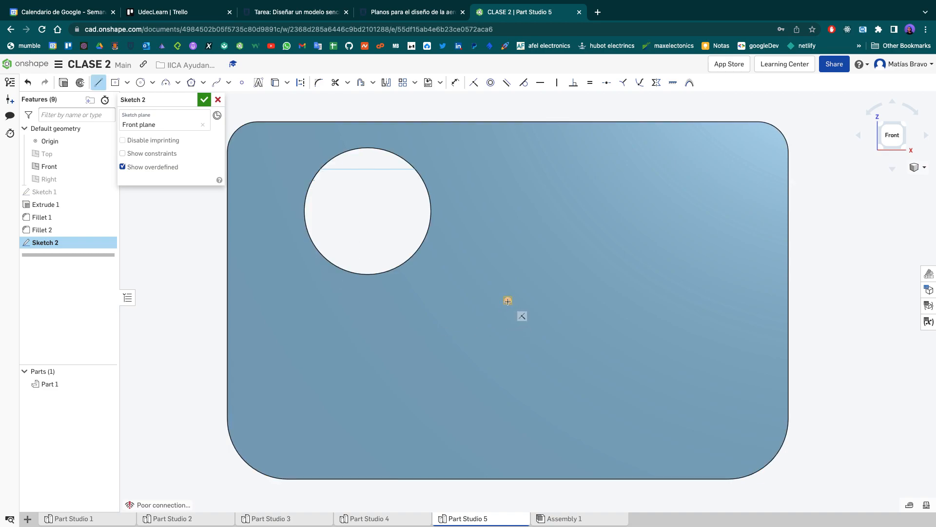
left_click(507, 300)
key("Escape")
left_click(108, 191)
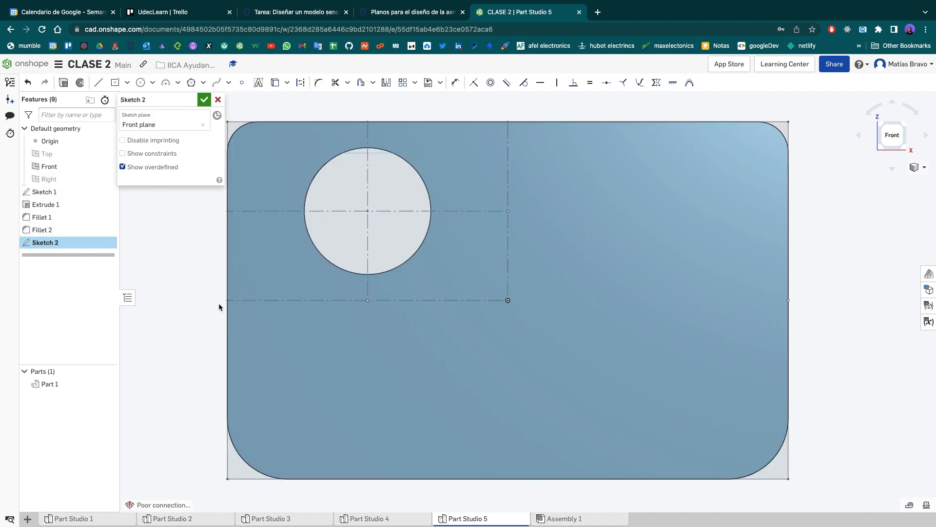
left_click(100, 83)
key("q")
left_click(508, 300)
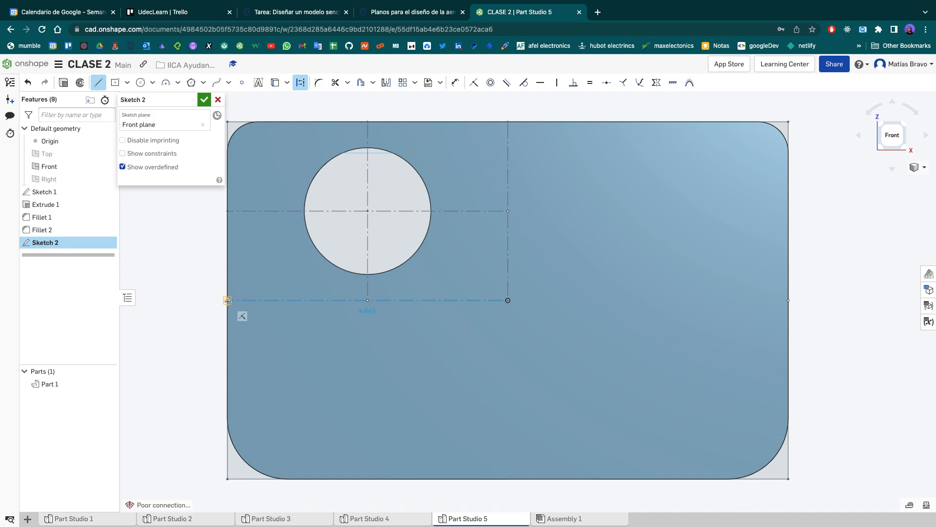
left_click(227, 301)
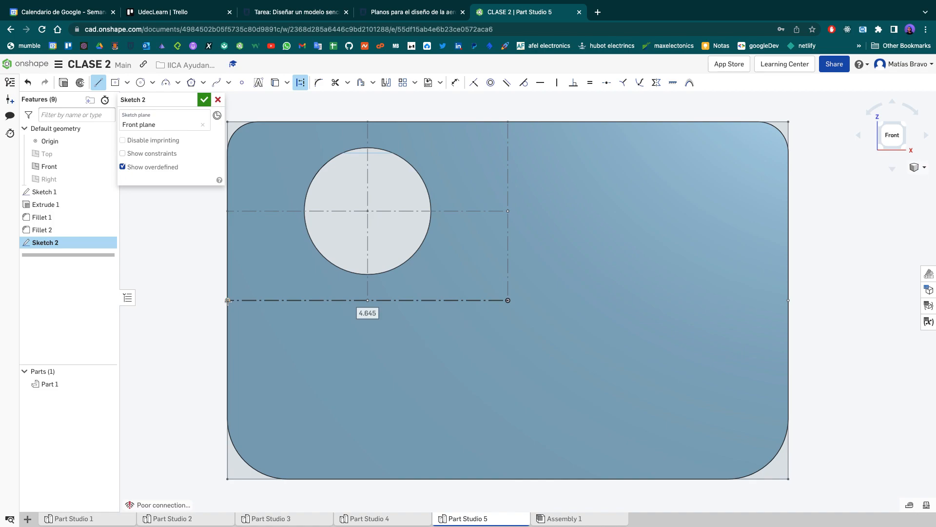
key("Escape")
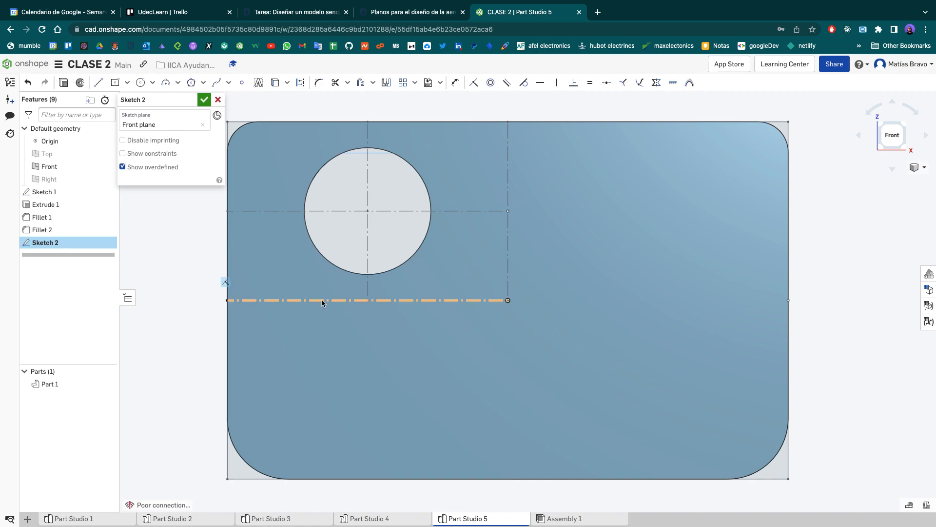
- Draw a line about 1.05 cm from the hole's centre to its right side and a vertical line about 4.44 cm down to the bottom edge
key("l")
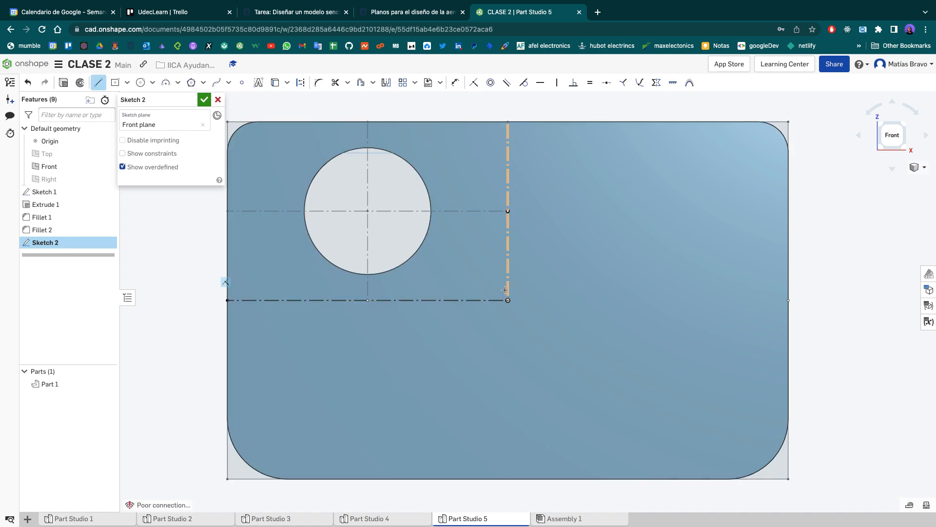
left_click(382, 211)
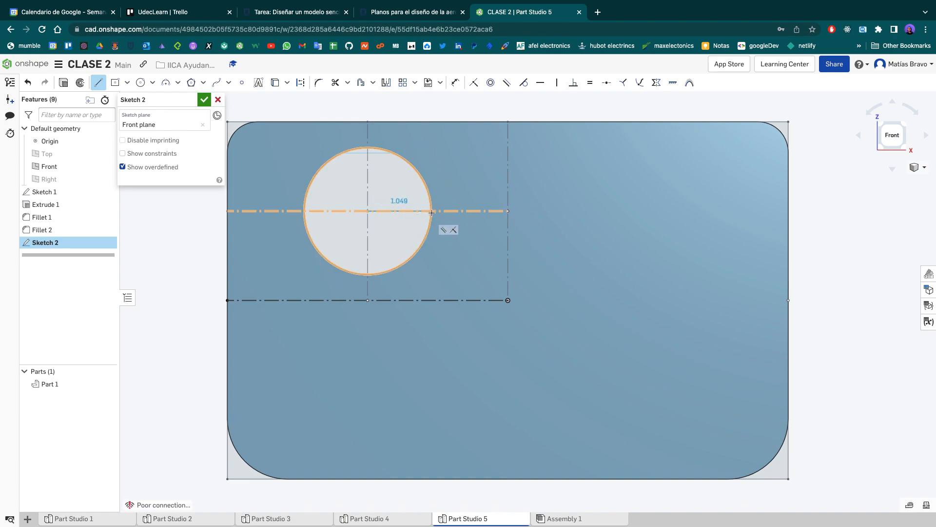
left_click(431, 212)
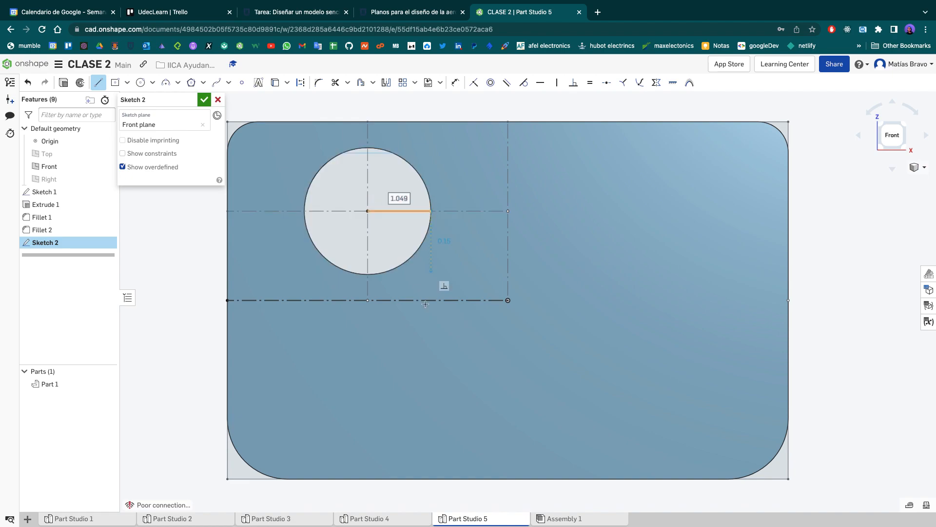
left_click(432, 479)
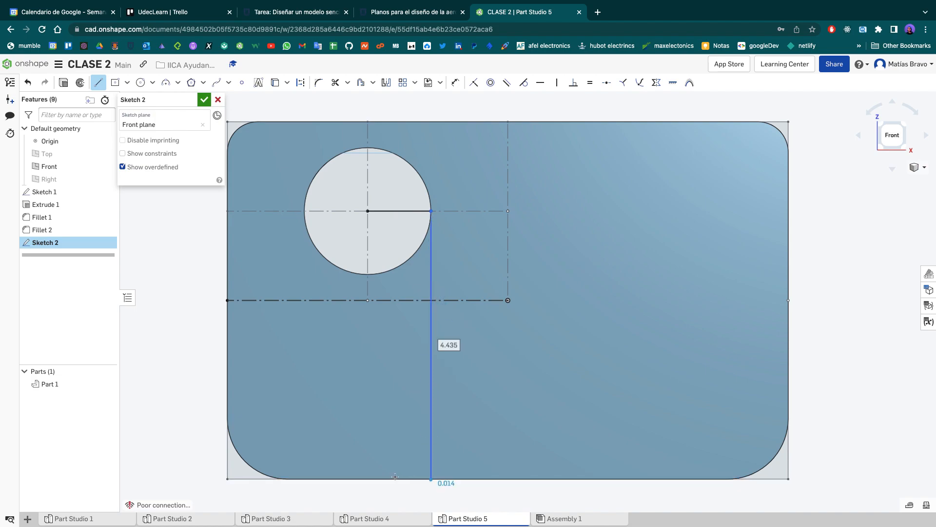
key("Escape")
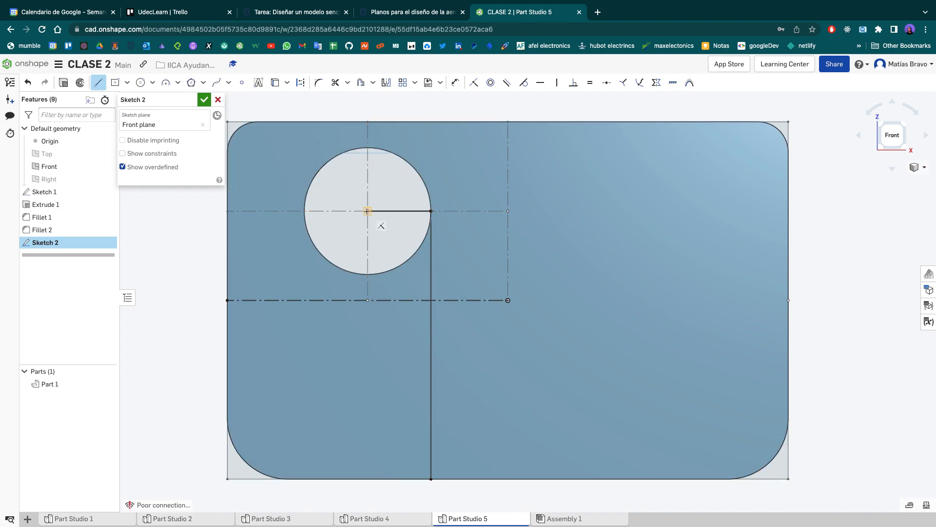
- Complete the slot outline with lines from the hole's centre to its left side, down to the bottom edge, and about 2.1 cm across
left_click(368, 211)
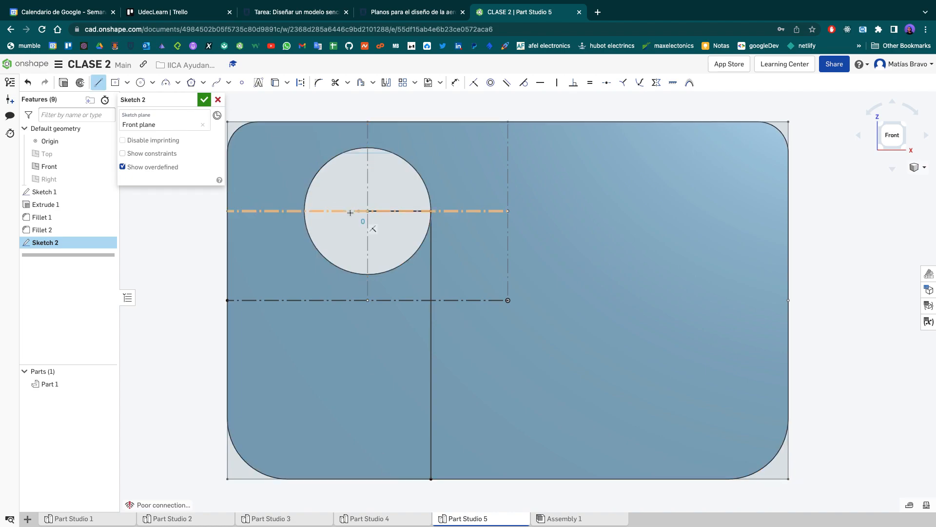
left_click(303, 211)
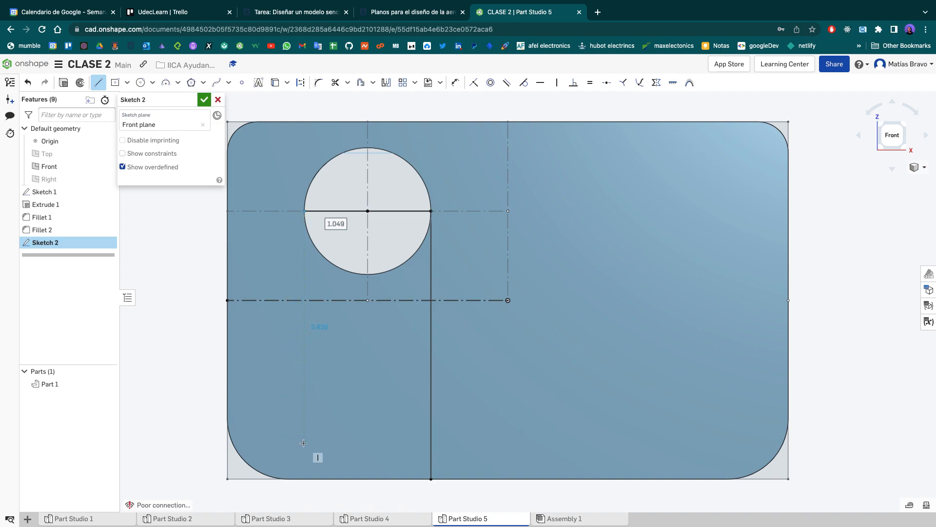
right_click(305, 478)
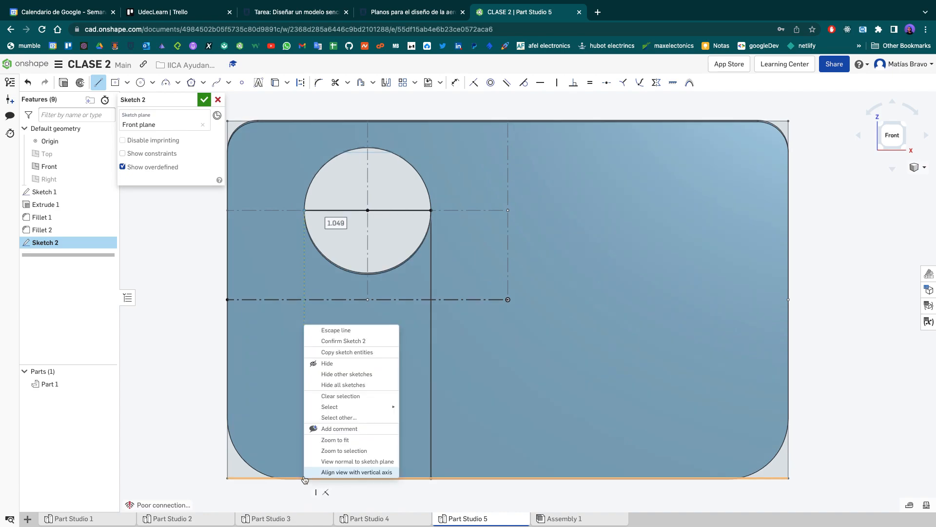
left_click(282, 231)
left_click(304, 210)
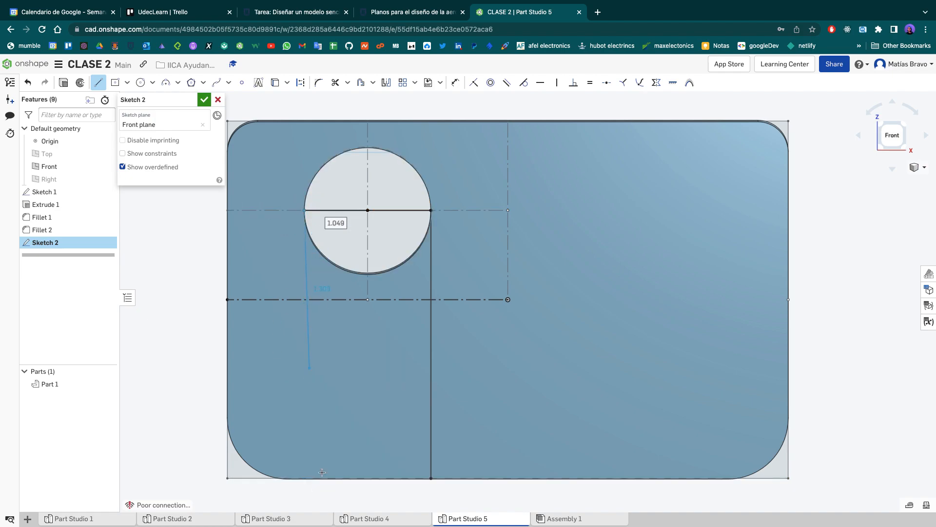
left_click(304, 478)
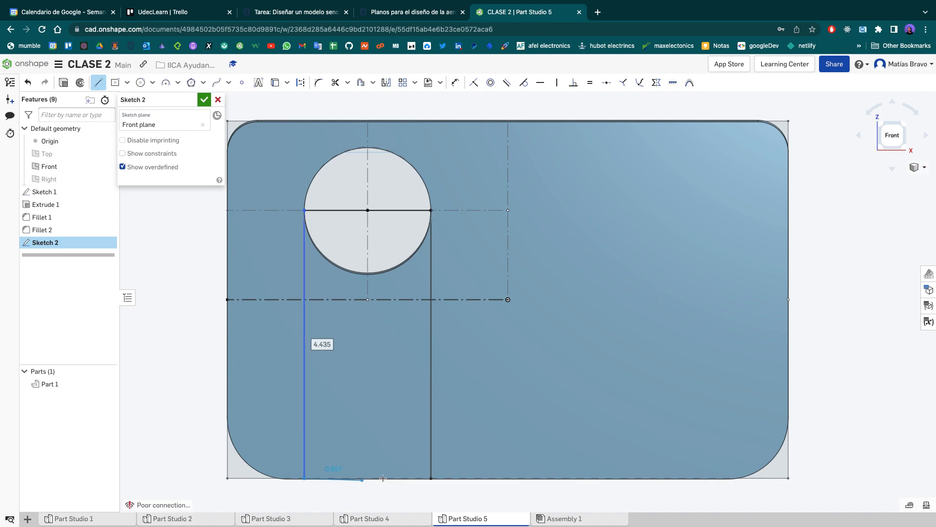
left_click(432, 478)
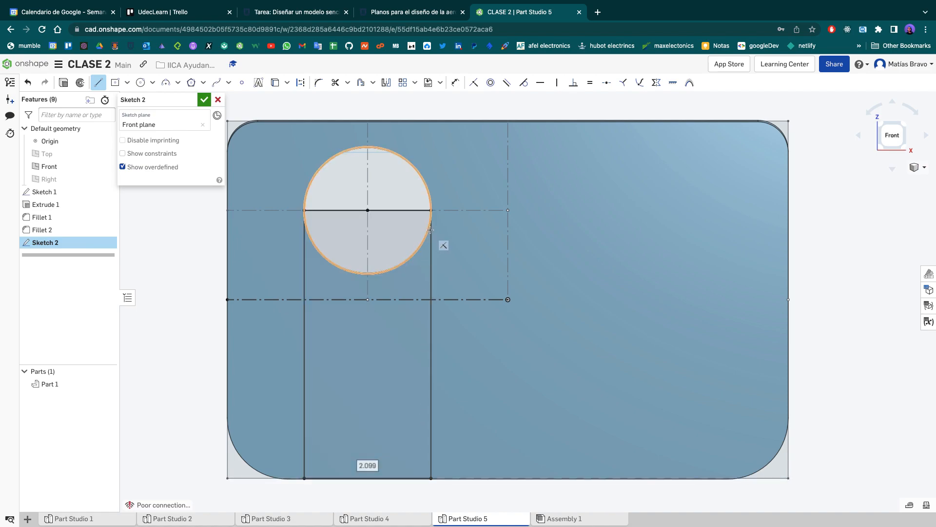
key("Escape")
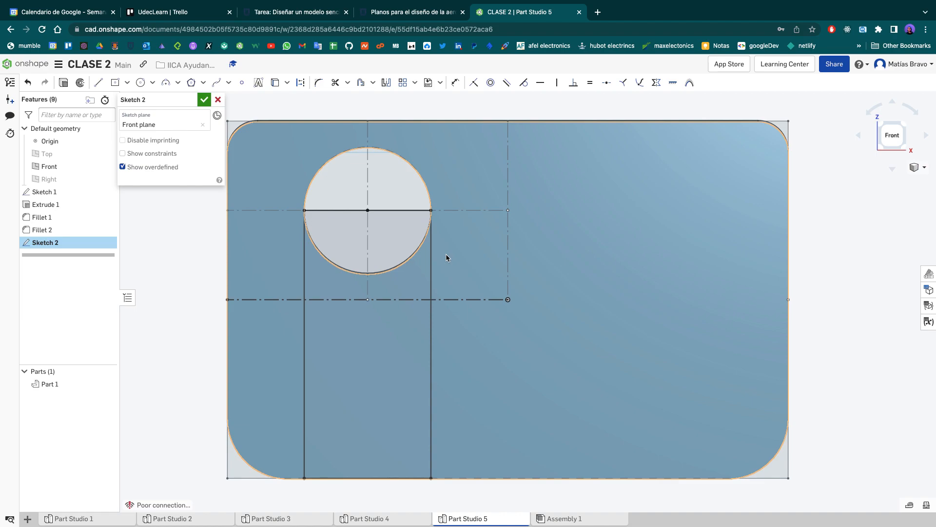
- Hide Sketch 1 and discard the new slot sketch without saving it
left_click(234, 299)
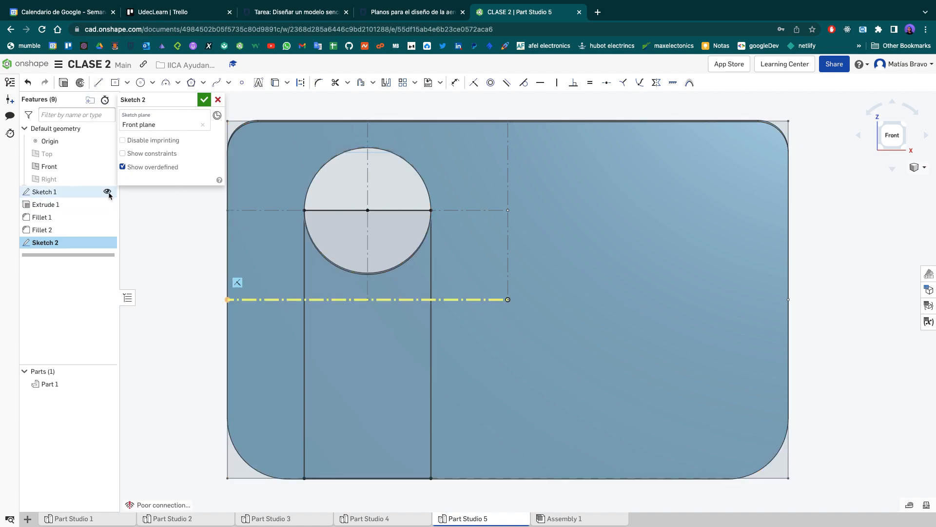
left_click(189, 373)
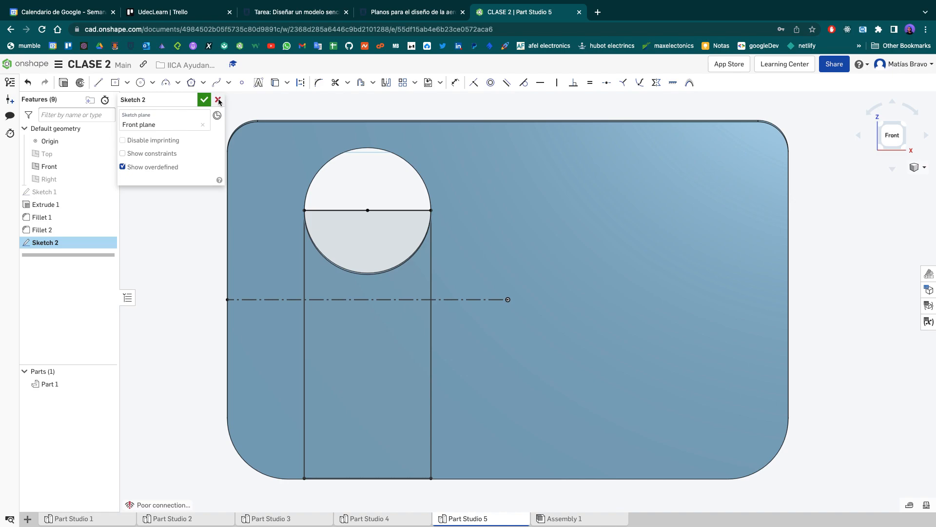
left_click(218, 100)
- Reopen Sketch 1 and dimension the horizontal construction line from the plate's left edge to the origin, accepting the proposed length
double_click(61, 192)
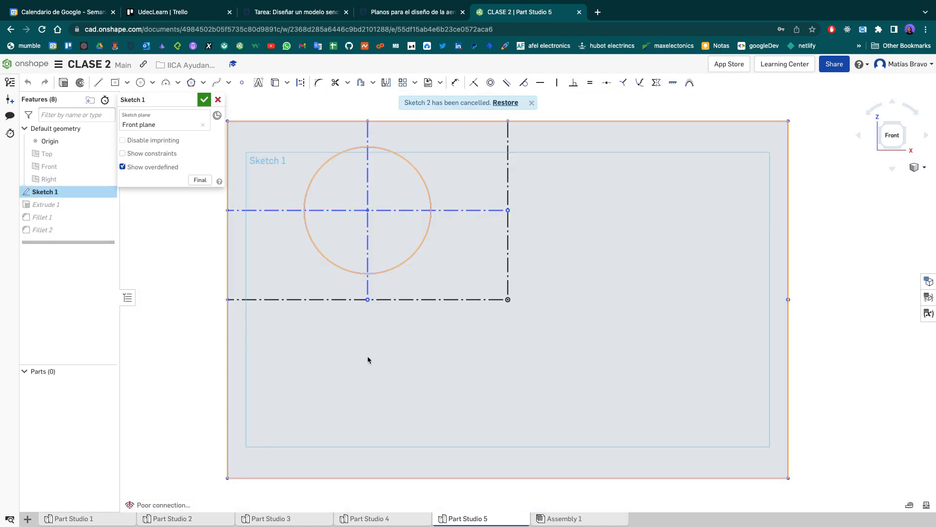
key("d")
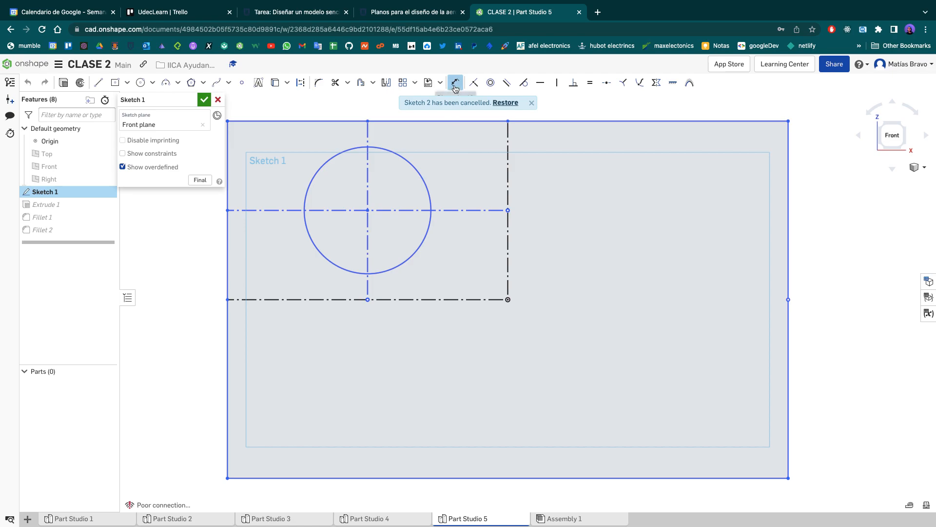
left_click(390, 299)
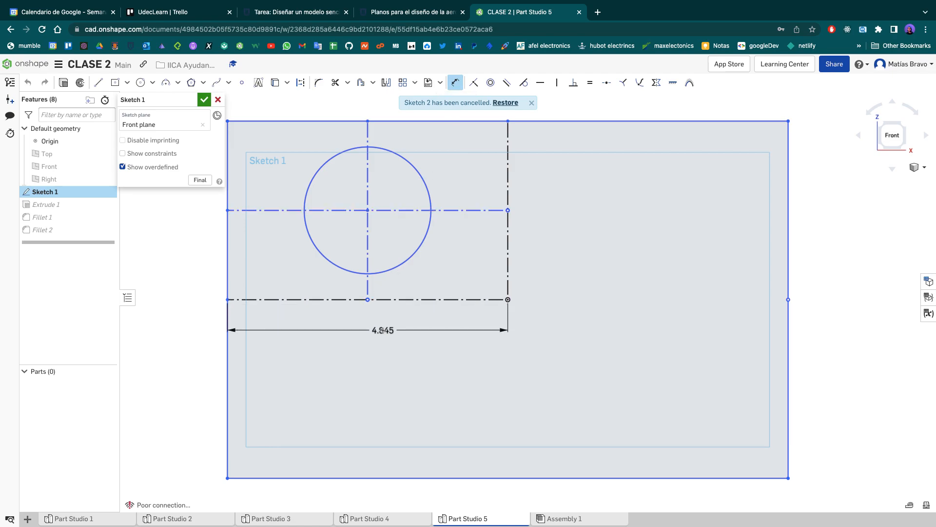
key("Escape")
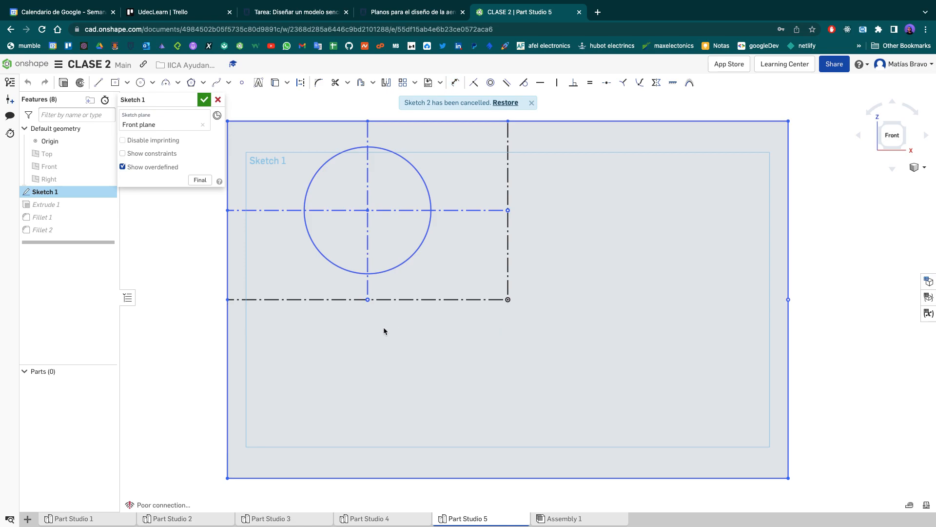
key("d")
left_click(397, 299)
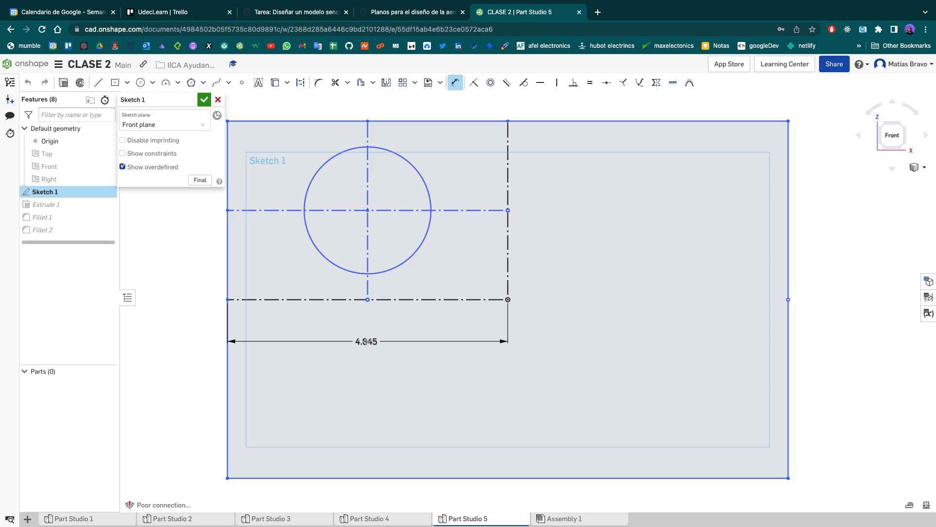
left_click(365, 342)
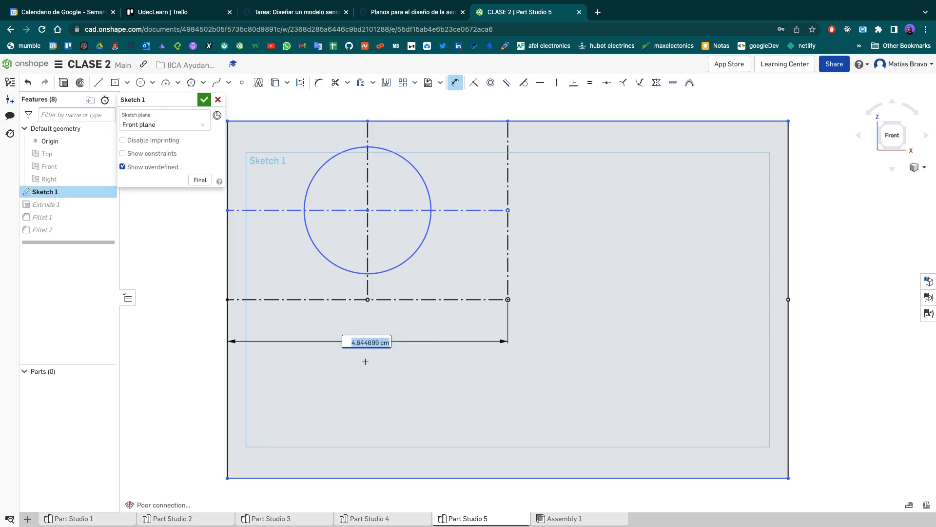
key("Return")
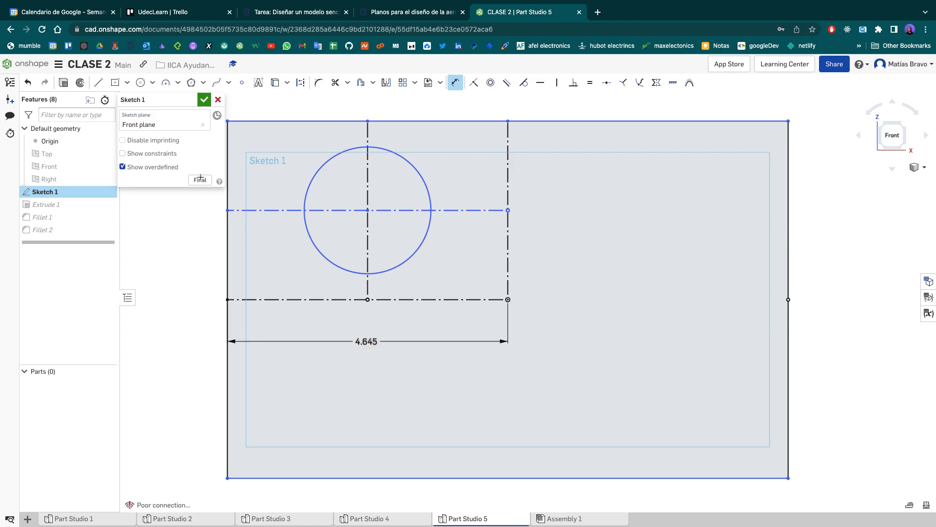
- Accept the edits to Sketch 1 and start a new sketch on the Front plane
left_click(204, 100)
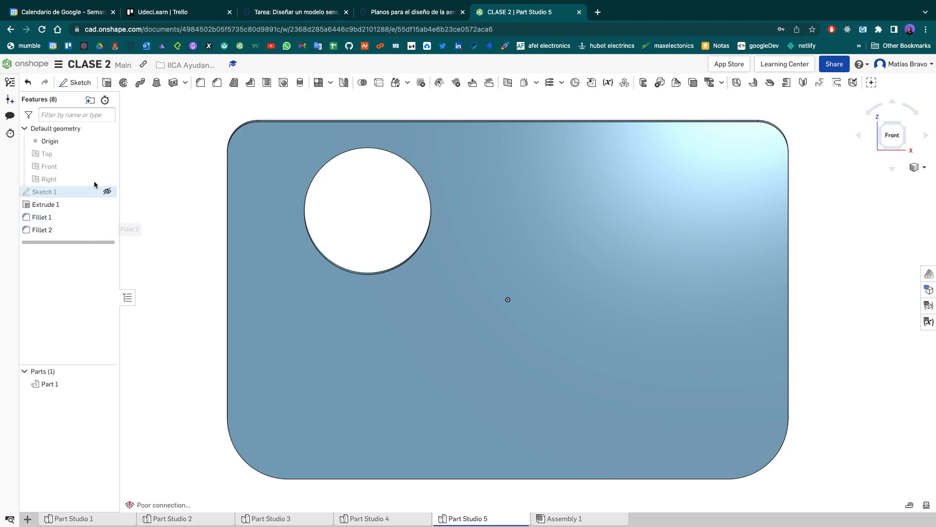
left_click(76, 82)
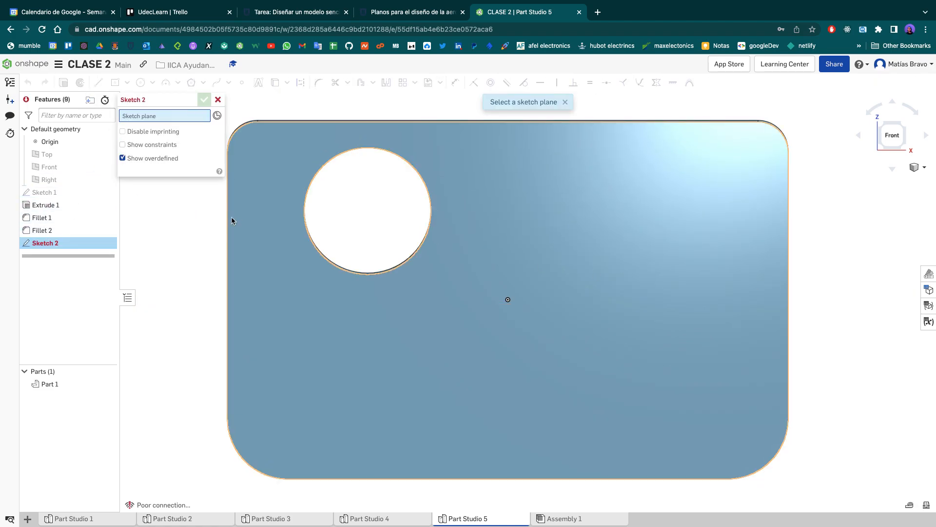
left_click(103, 169)
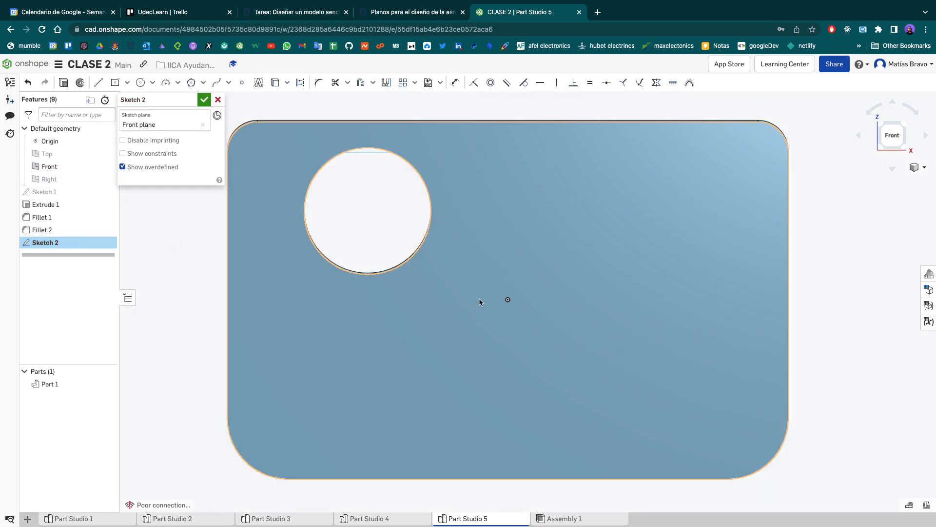
- Draw a horizontal construction line 4.75 cm long from the origin out past the plate's left edge
key("l")
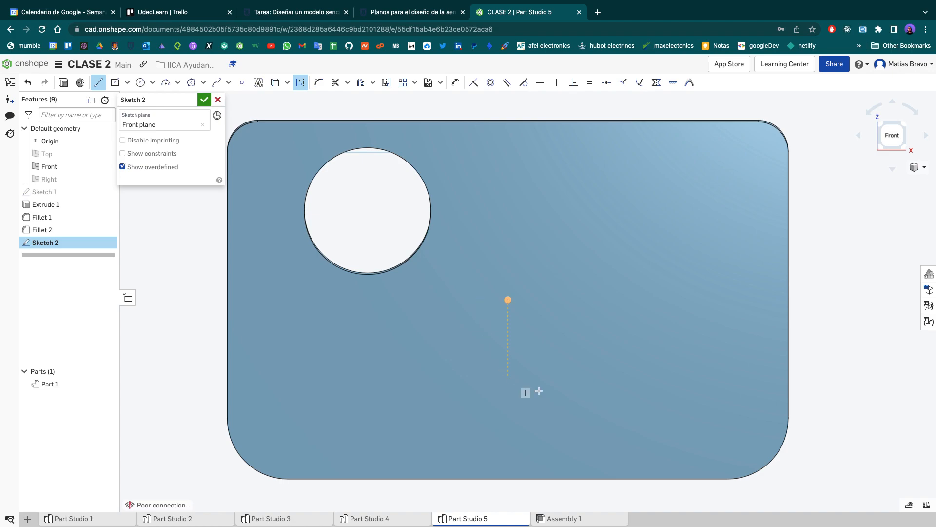
left_click(509, 297)
left_click(147, 299)
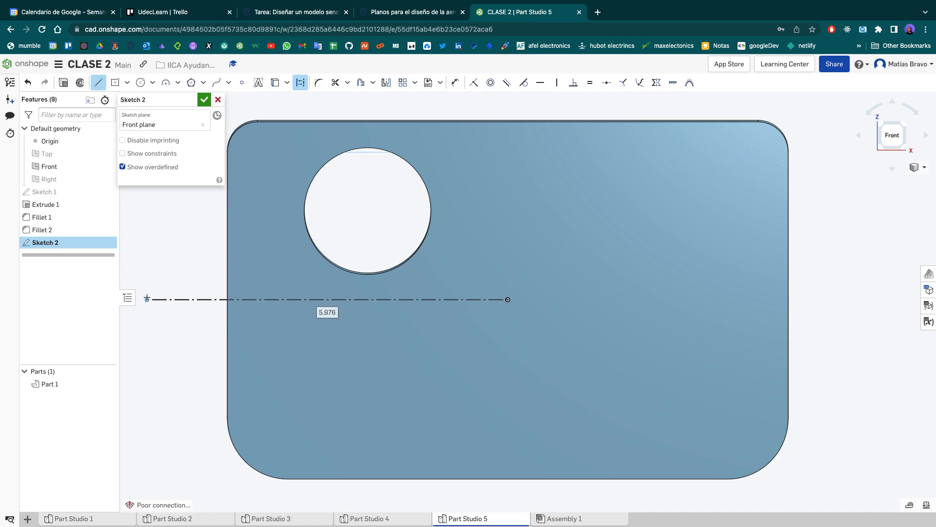
type("4.75")
key("Return")
key("Escape")
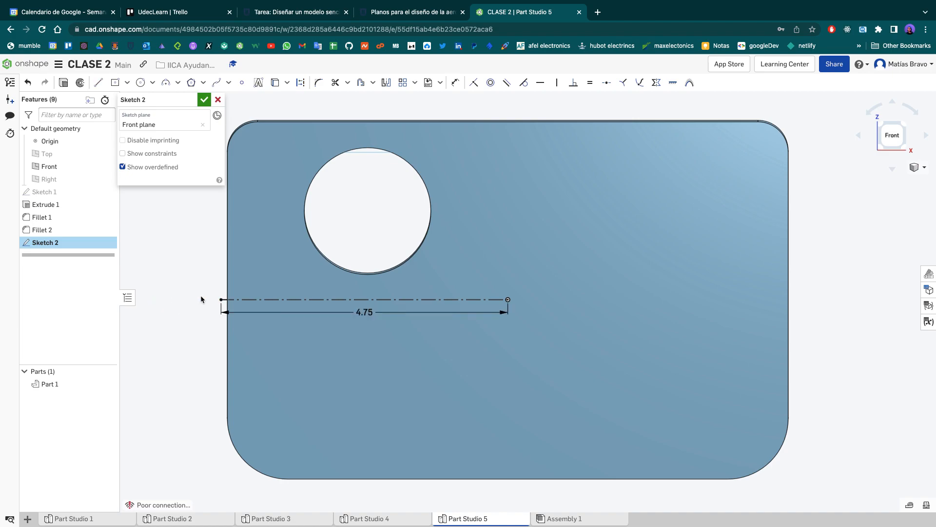
- Show Sketch 1 as a reference while the new sketch is being edited
left_click(891, 142)
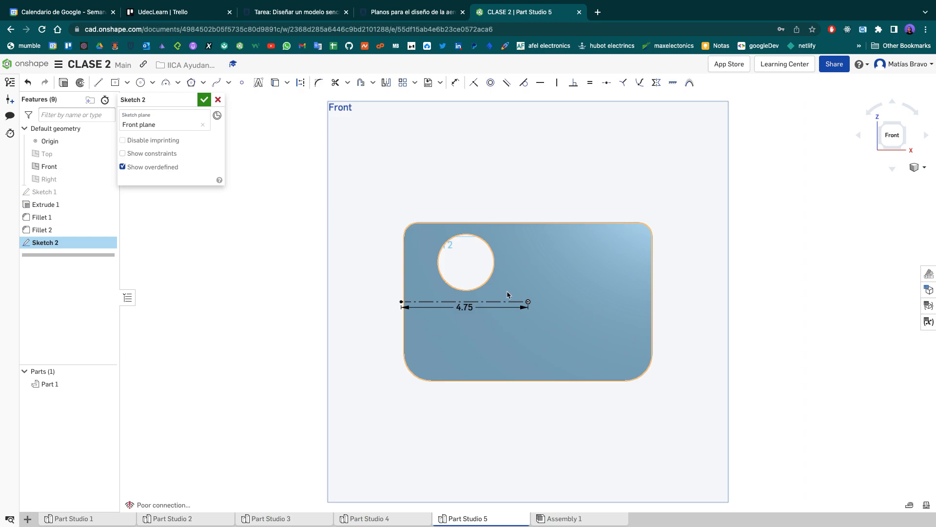
key("l")
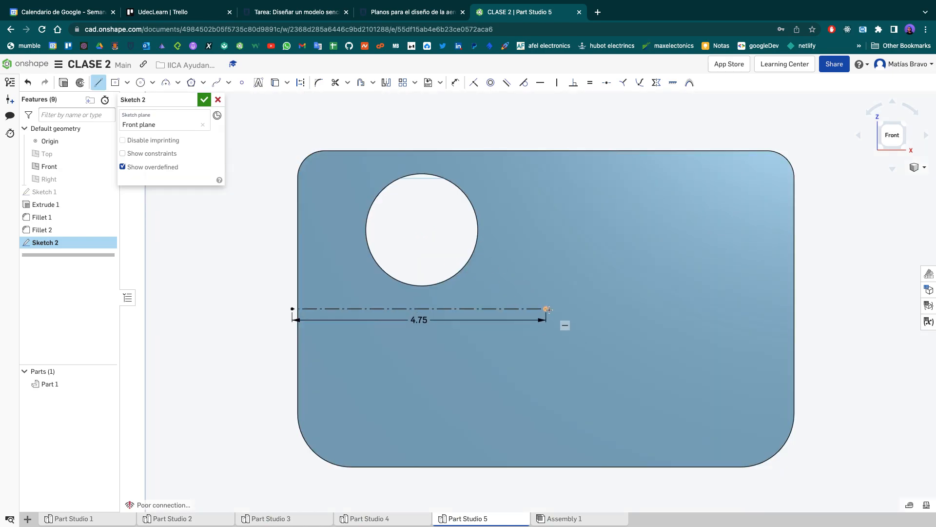
key("Escape")
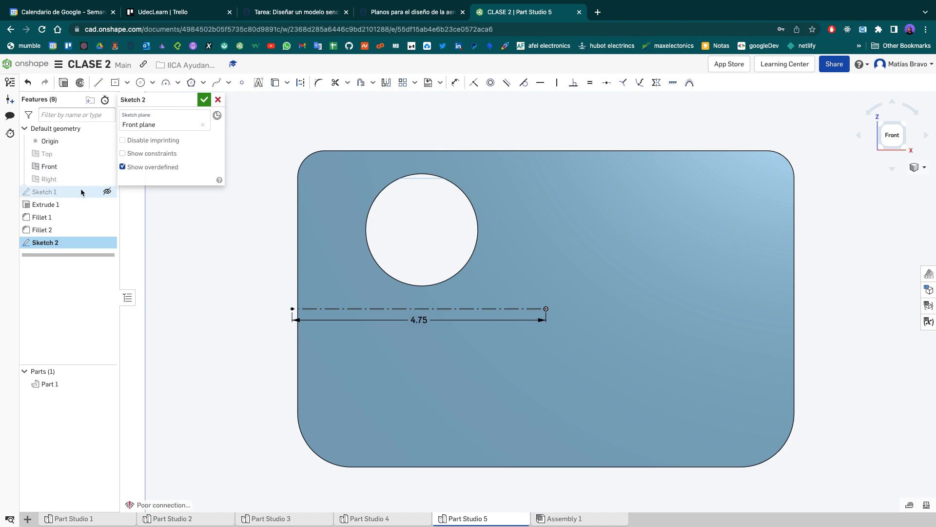
left_click(107, 192)
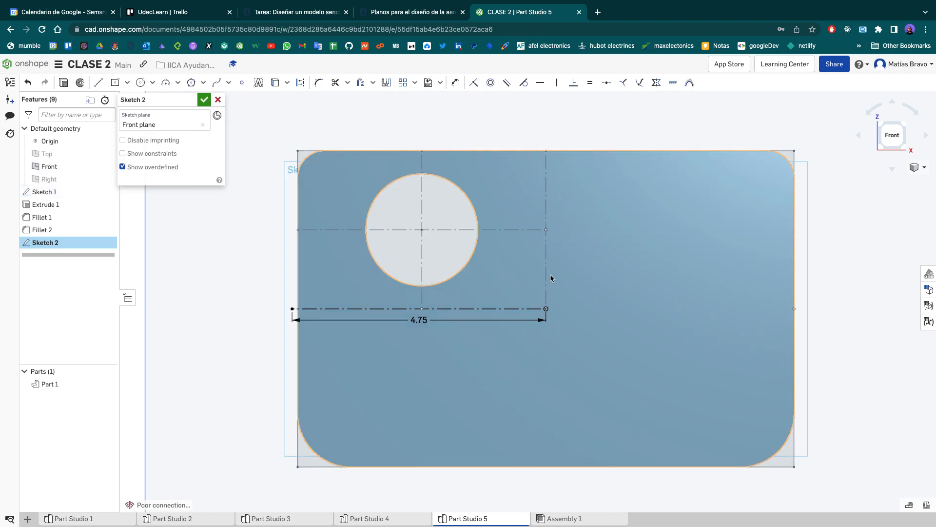
- Draw construction lines from the origin about 1.48 cm up to the hole-centre height and about 4.65 cm across to the plate's left edge
key("l")
key("q")
left_click(546, 309)
left_click(545, 229)
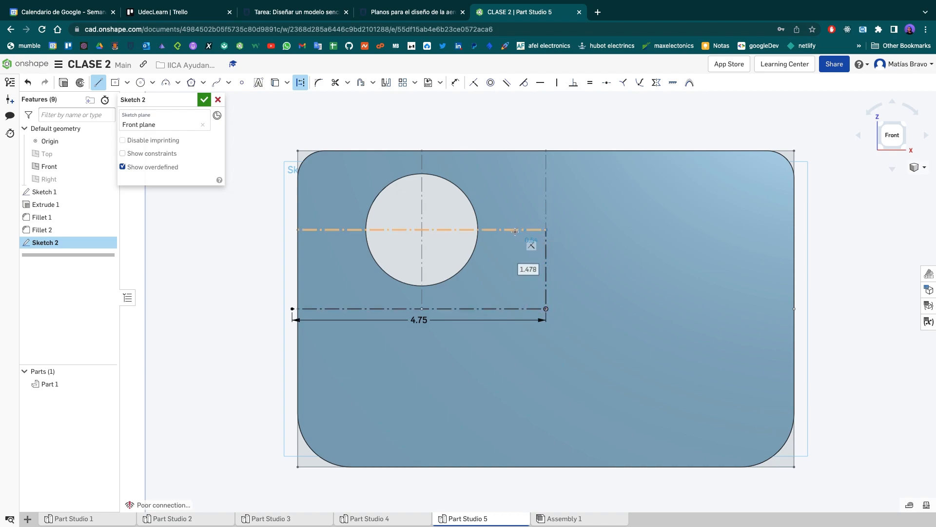
left_click(297, 230)
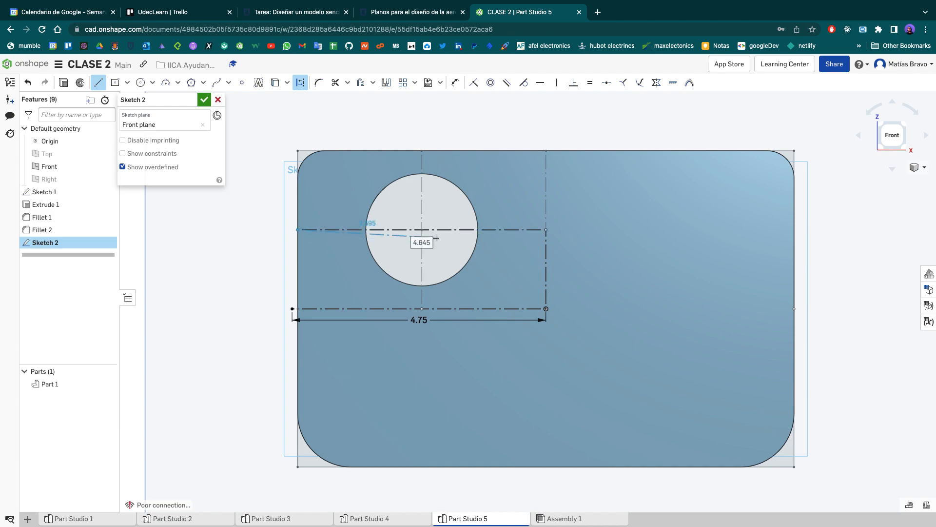
key("Escape")
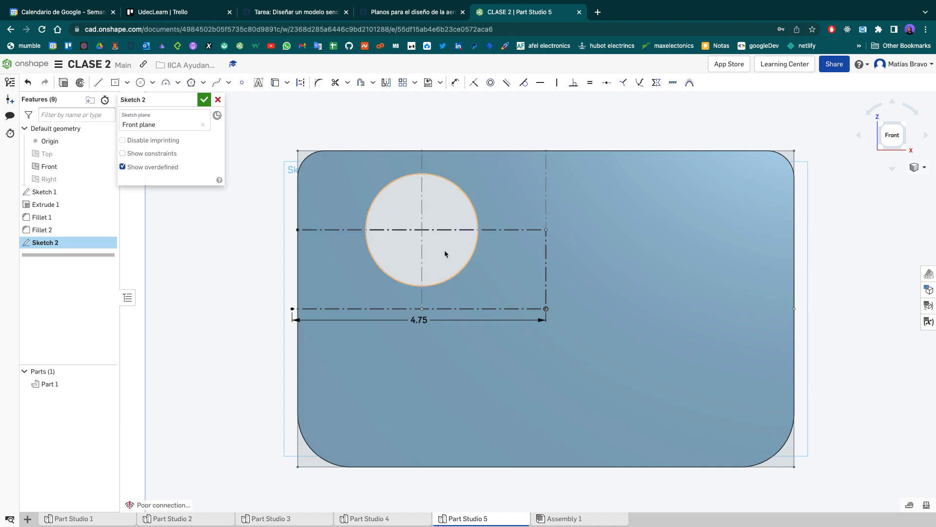
- Draw a line about 1.05 cm from the hole's centre to its right side and about 4.44 cm down to the bottom edge
key("l")
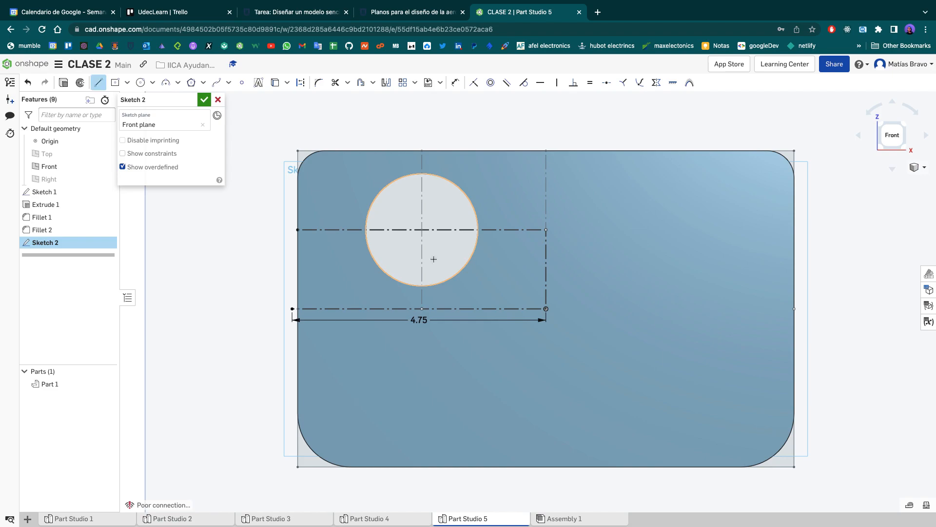
left_click(422, 229)
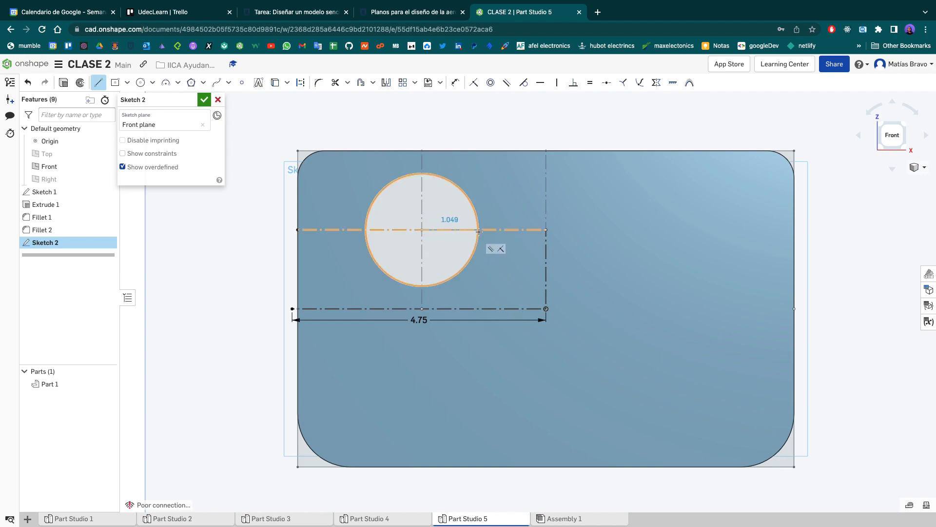
left_click(479, 231)
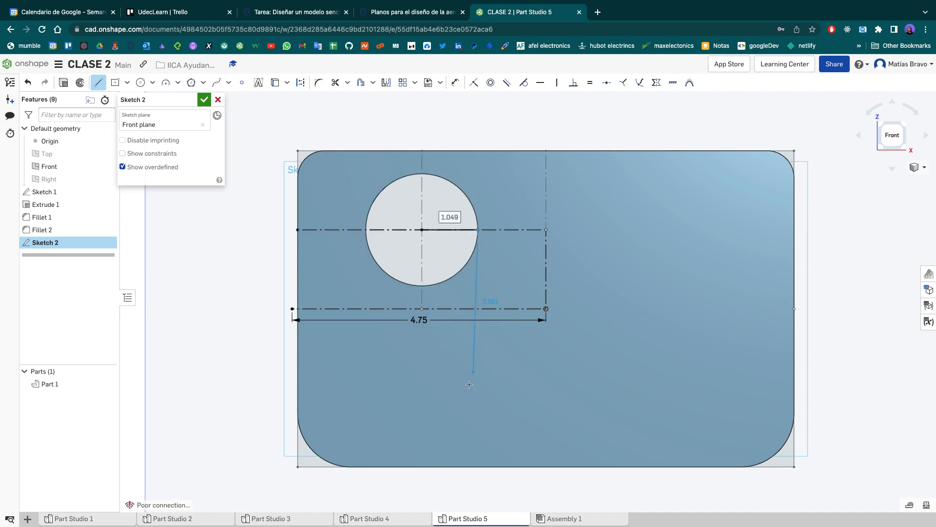
left_click(477, 466)
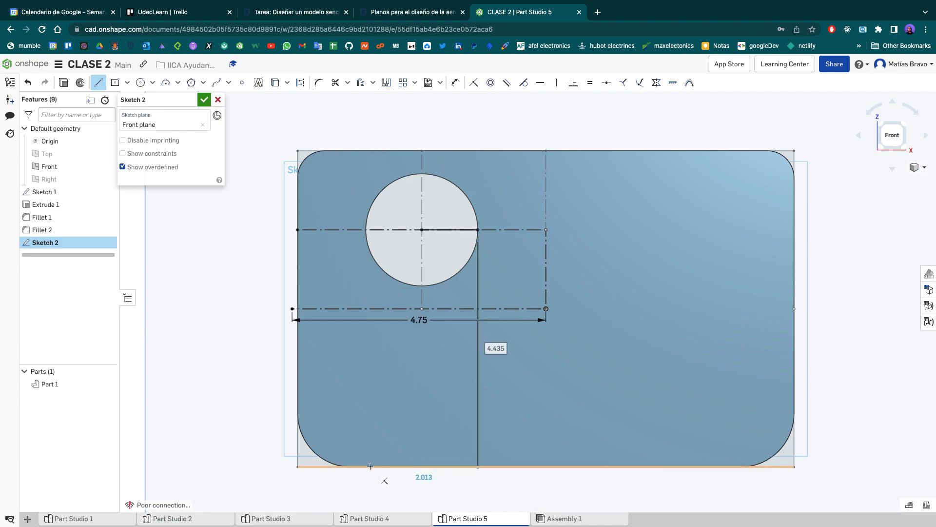
key("Escape")
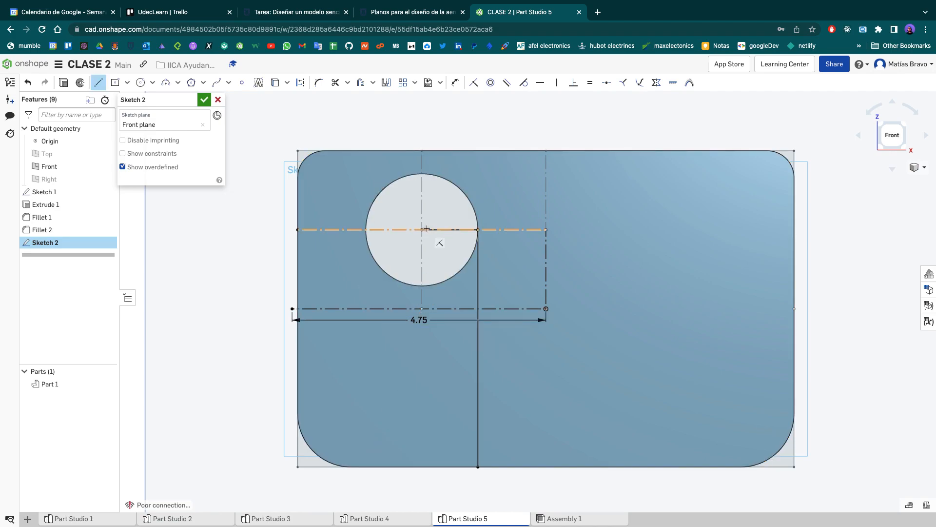
left_click(128, 84)
left_click(147, 100)
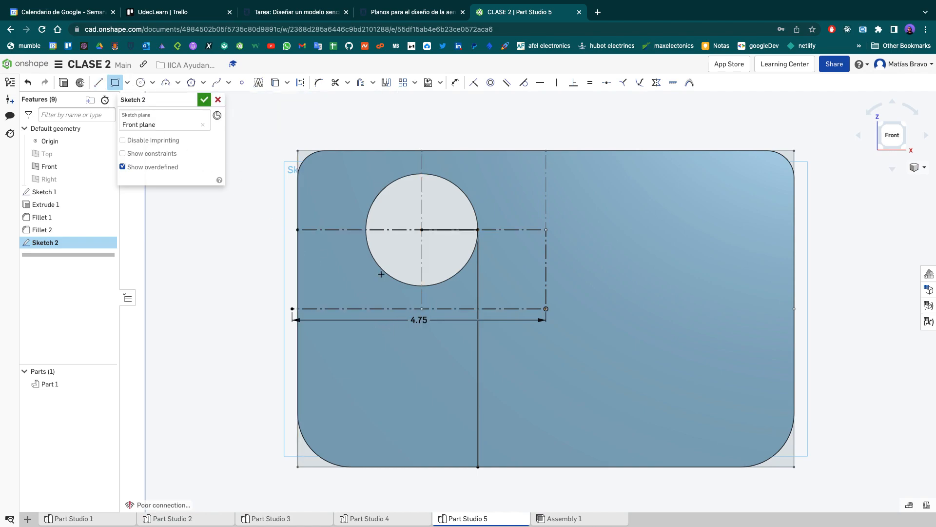
left_click(477, 229)
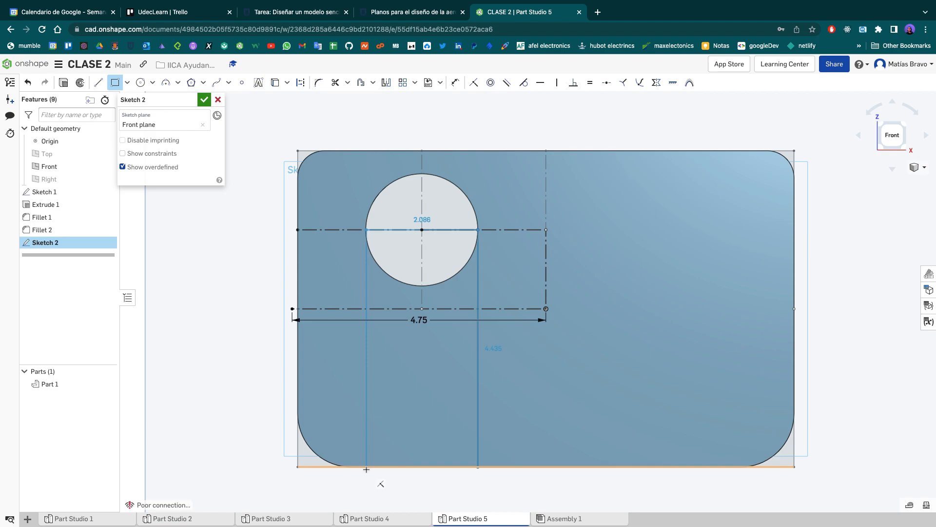
key("Escape")
- Close the slot outline with lines from the hole's centre to its left side, down to the bottom edge, and across to the right line
key("l")
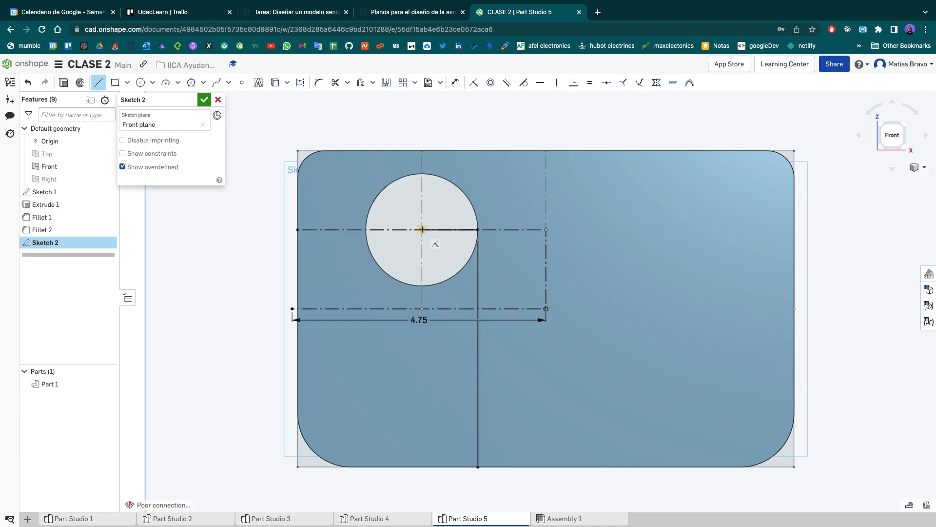
left_click(406, 228)
left_click(365, 229)
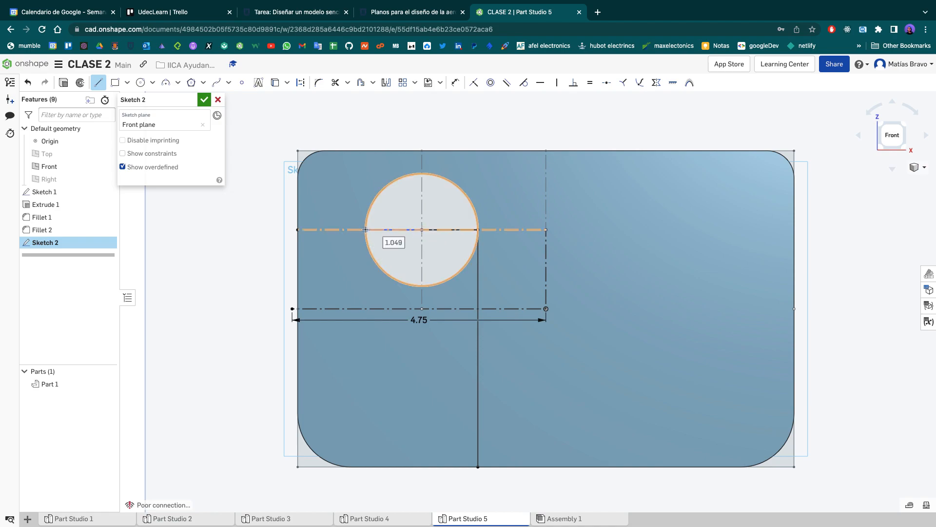
left_click(366, 466)
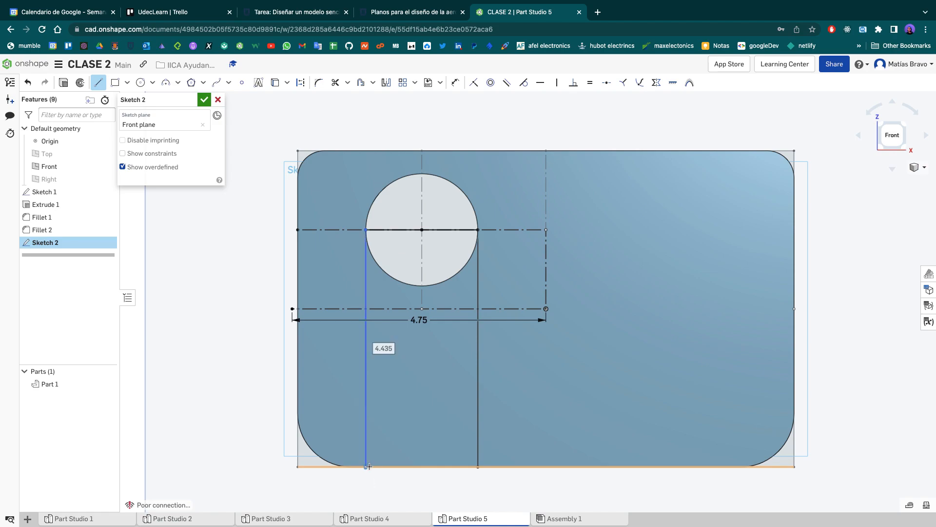
left_click(478, 467)
key("Escape")
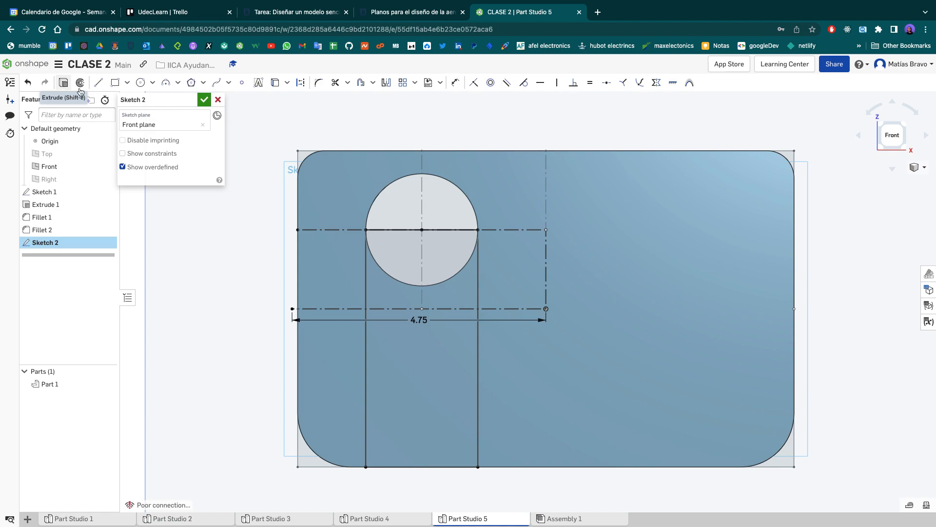
- Extrude the slot region of Sketch 2 as a blind Remove cut 2.5 cm deep, flipped towards the plate's front face
left_click(879, 127)
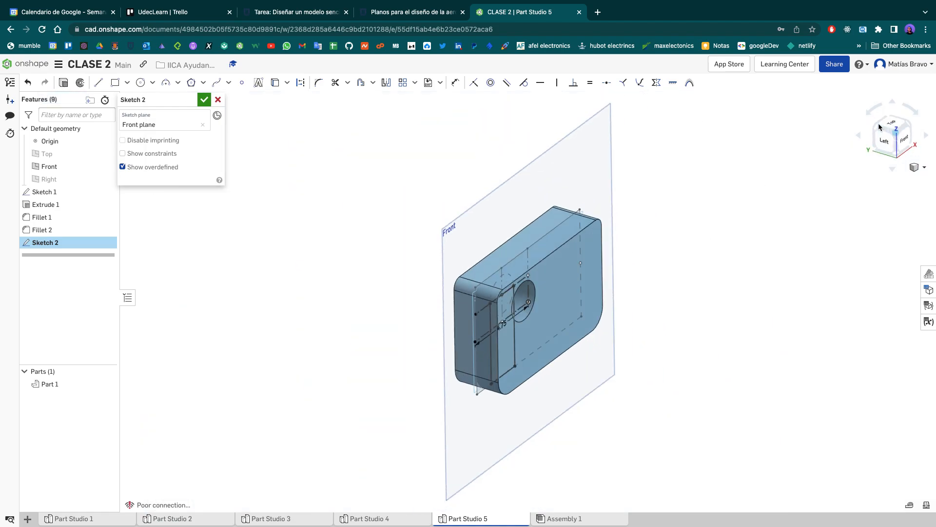
left_click(886, 141)
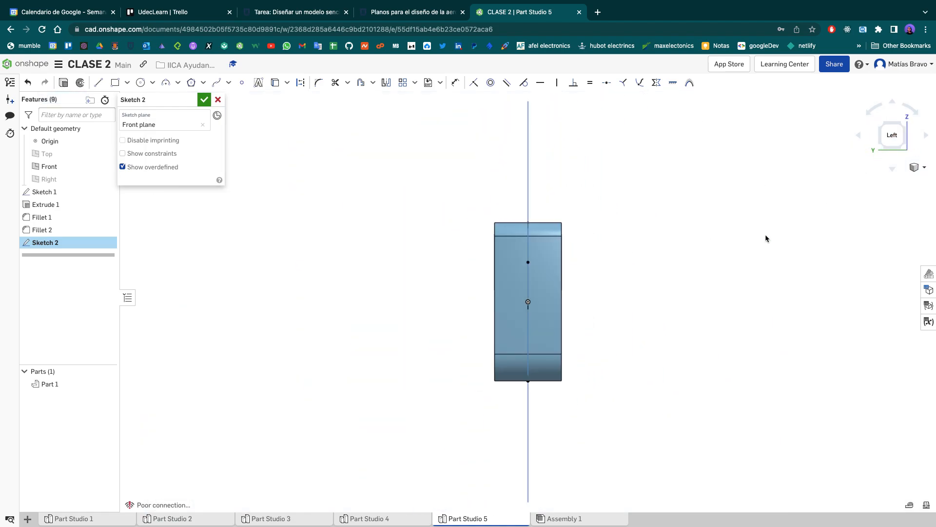
scroll(540, 285, "up", 4)
right_click_drag(750, 156, 664, 176)
left_click(886, 141)
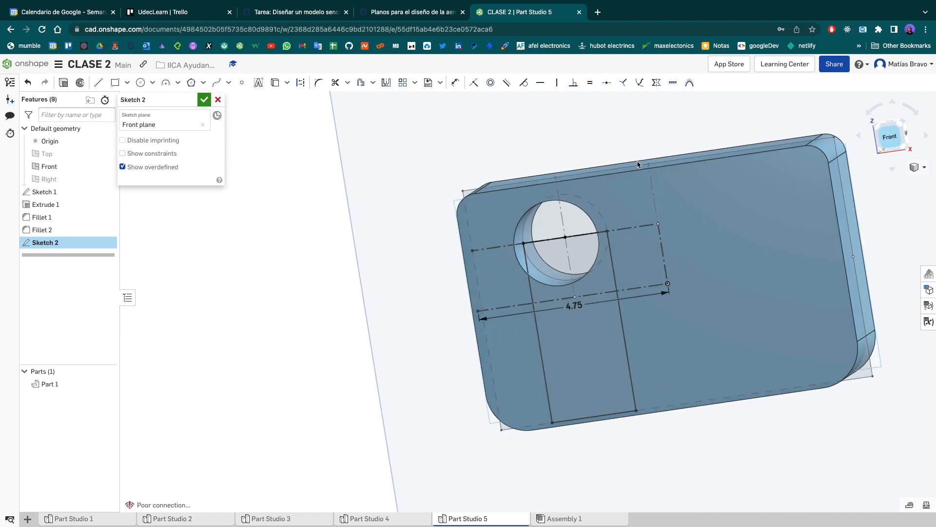
left_click(63, 82)
left_click(106, 82)
right_click_drag(536, 172, 512, 182)
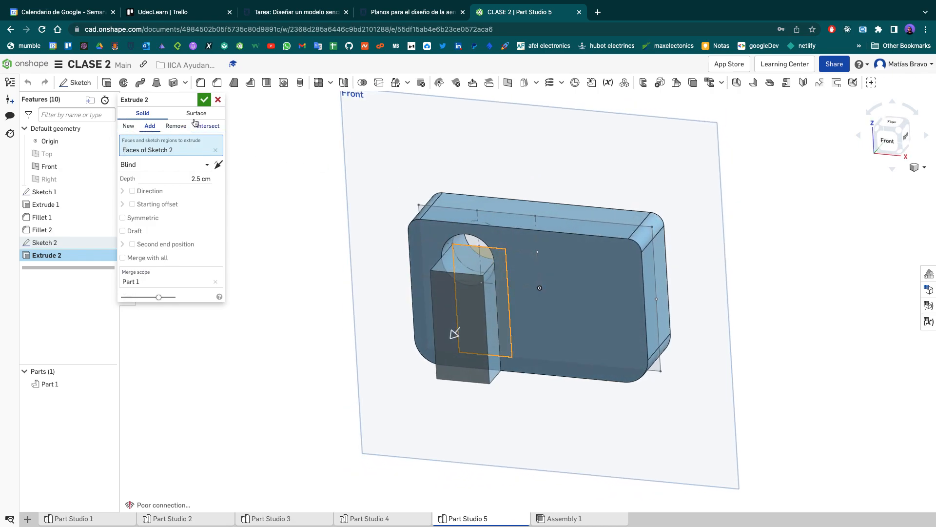
left_click(181, 131)
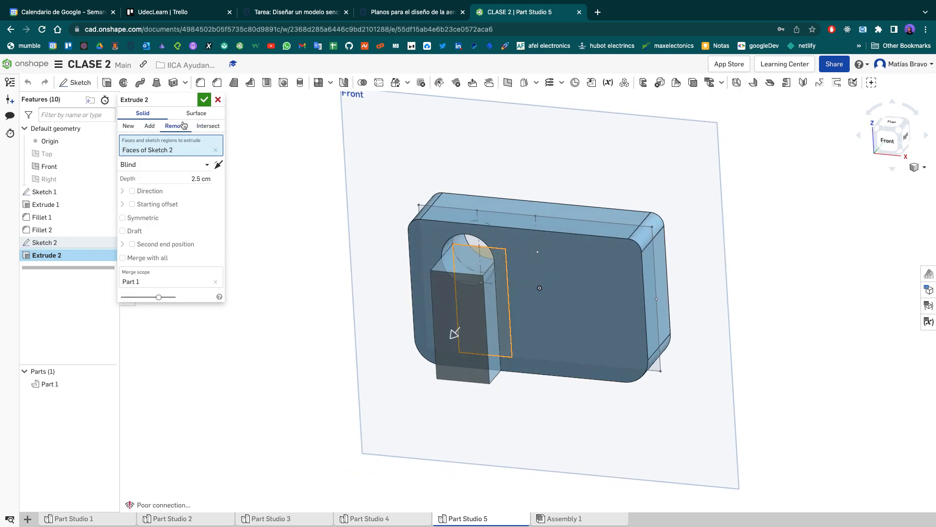
left_click(218, 170)
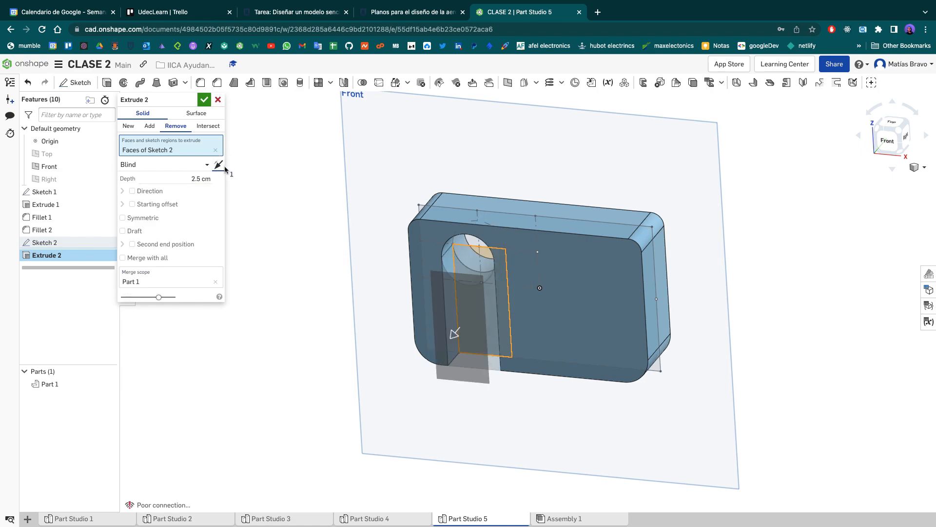
- Compare the opposite cut direction, set the cut back towards the plate's front face, and accept the extrusion
left_click(221, 168)
mouse_move(834, 197)
right_mouse_down()
mouse_move(693, 216)
mouse_move(694, 236)
mouse_move(795, 232)
mouse_move(834, 214)
right_mouse_up()
left_click(882, 139)
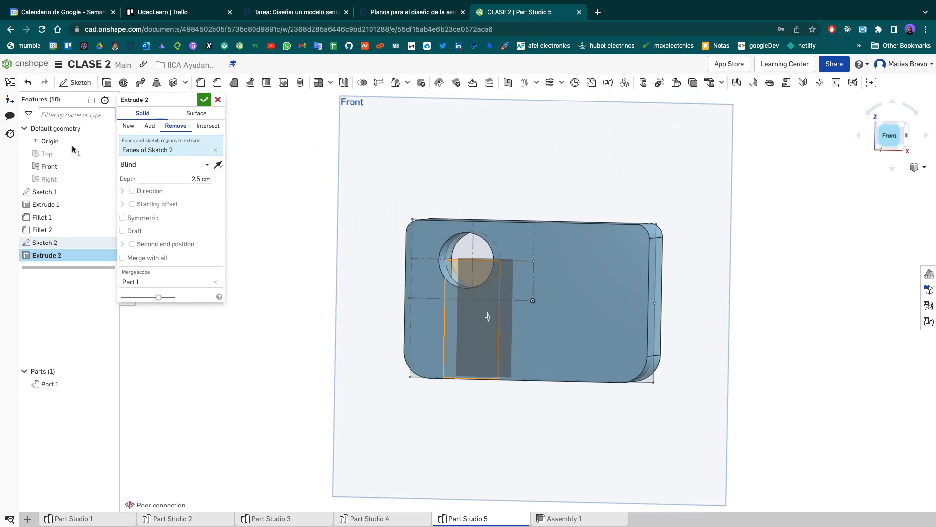
left_click(220, 168)
right_click_drag(647, 150, 621, 174)
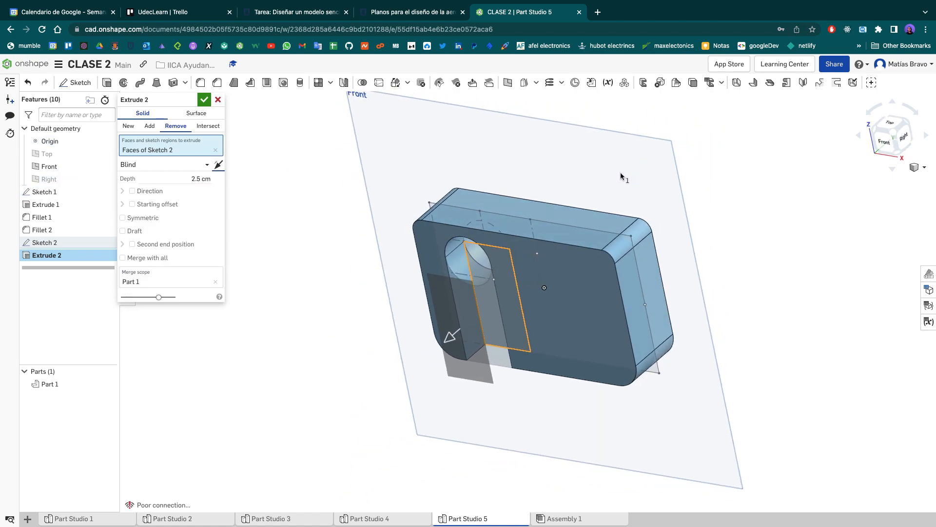
left_click(194, 180)
left_click(286, 256)
left_click(204, 100)
right_click_drag(293, 356, 291, 335)
- Check the slotted plate from the front, and consult the dimensions table on the assignment page in the browser
mouse_move(655, 5)
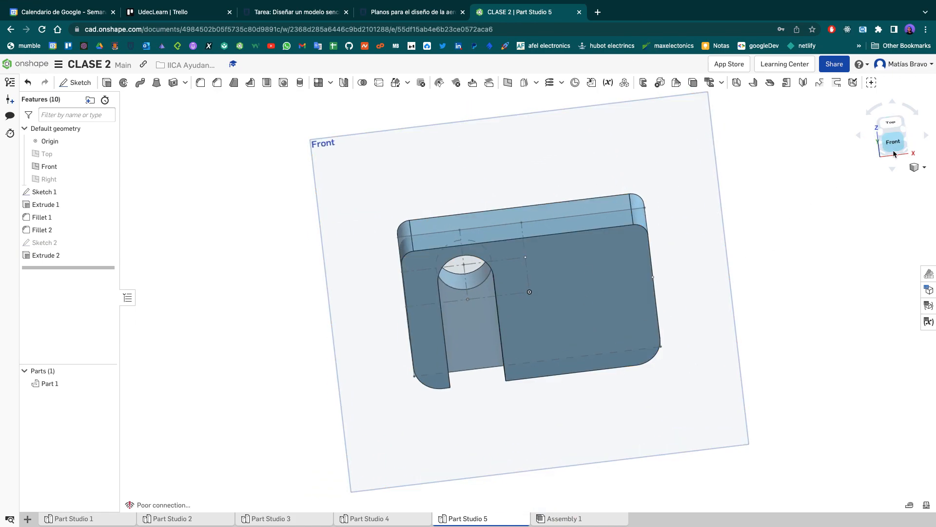
left_click(891, 146)
key("f")
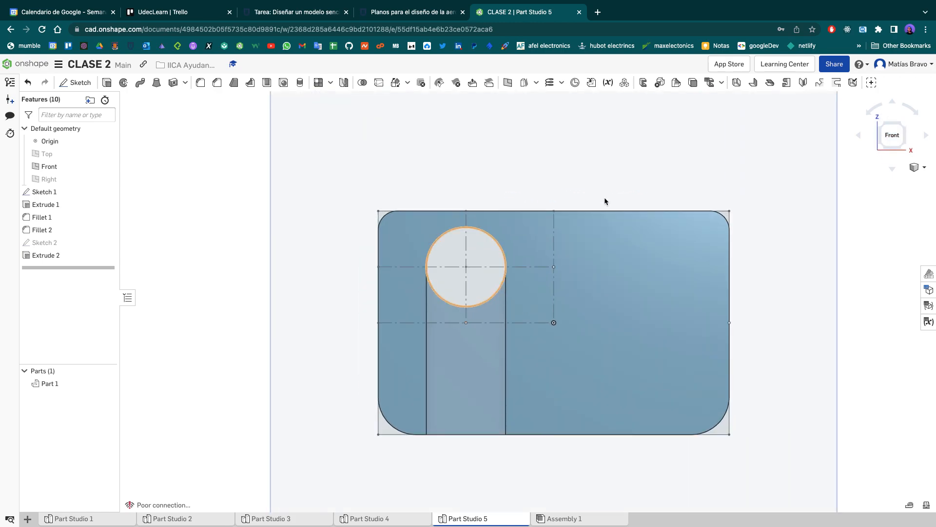
left_click(296, 12)
scroll(219, 300, "down", 5)
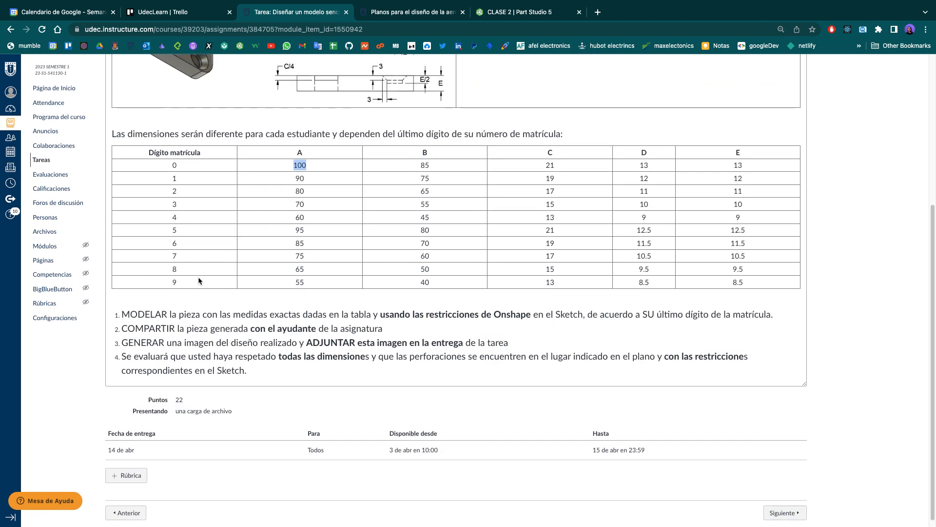
- Examine the chamfered hole on the finished plate in Part Studio 1 of the Onshape document, and return to Part Studio 5
scroll(198, 280, "up", 3)
left_click(513, 15)
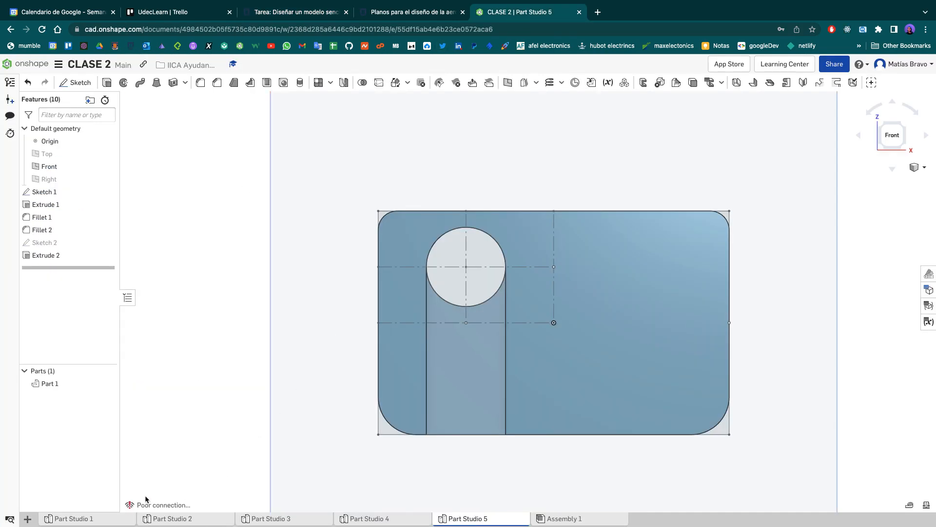
left_click(74, 520)
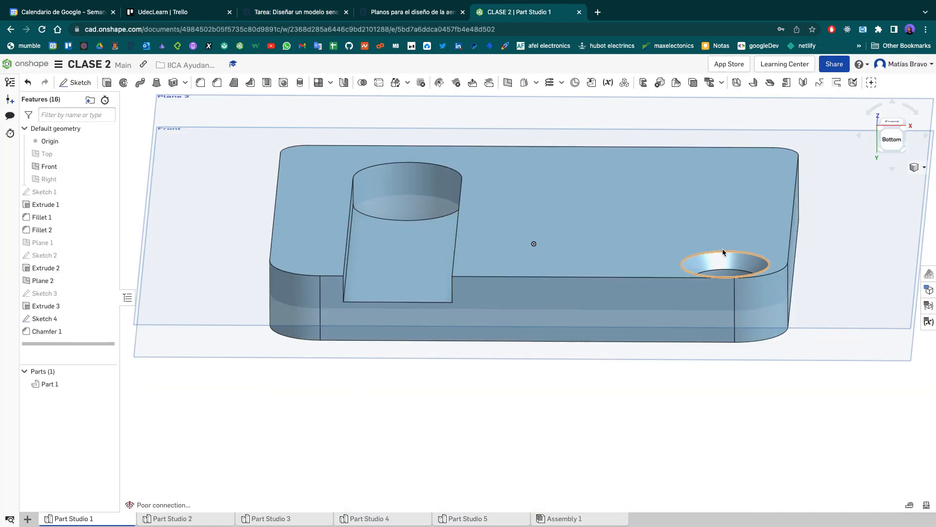
scroll(761, 253, "up", 6)
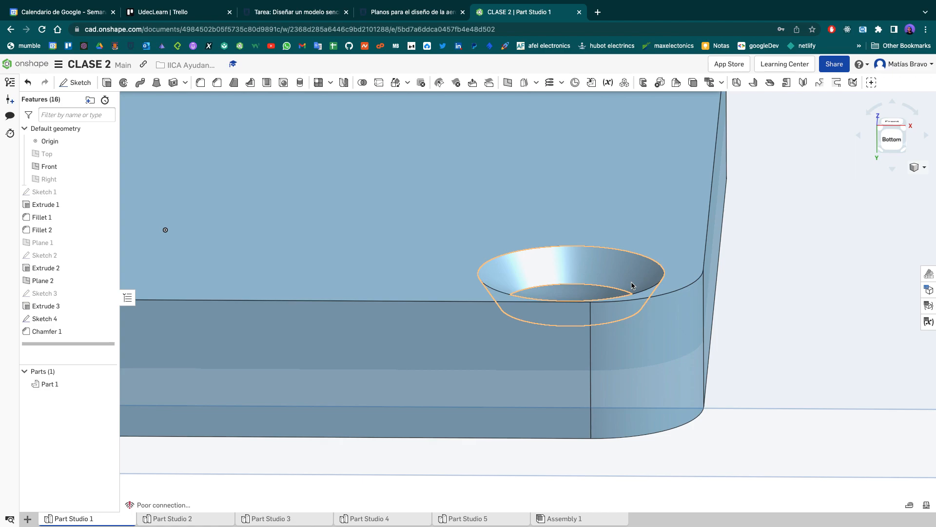
left_click(468, 518)
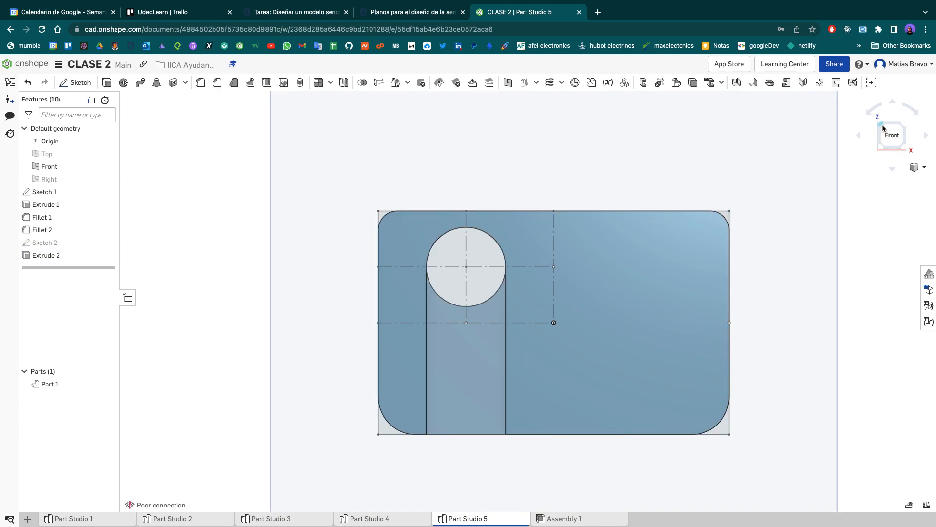
- Start a Two distances chamfer on the large hole's circular edge at the plate's back face
left_click(883, 127)
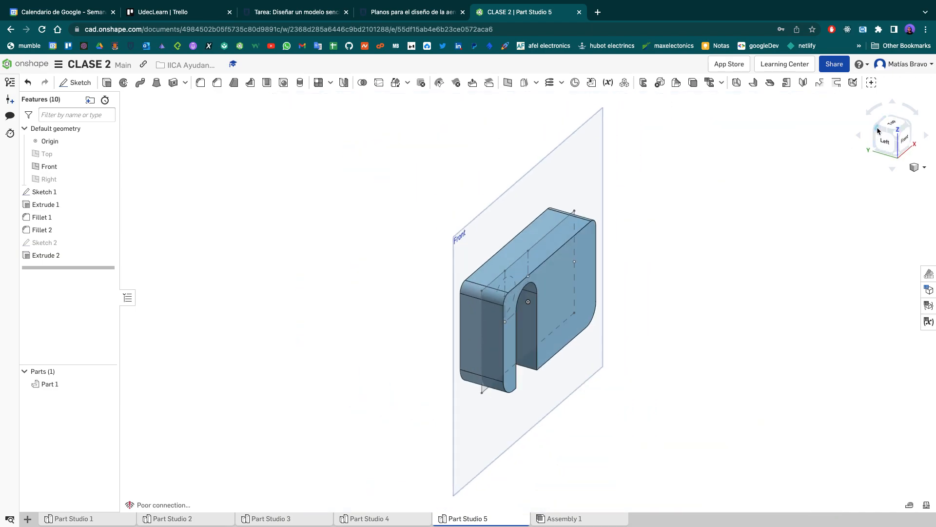
left_click(885, 140)
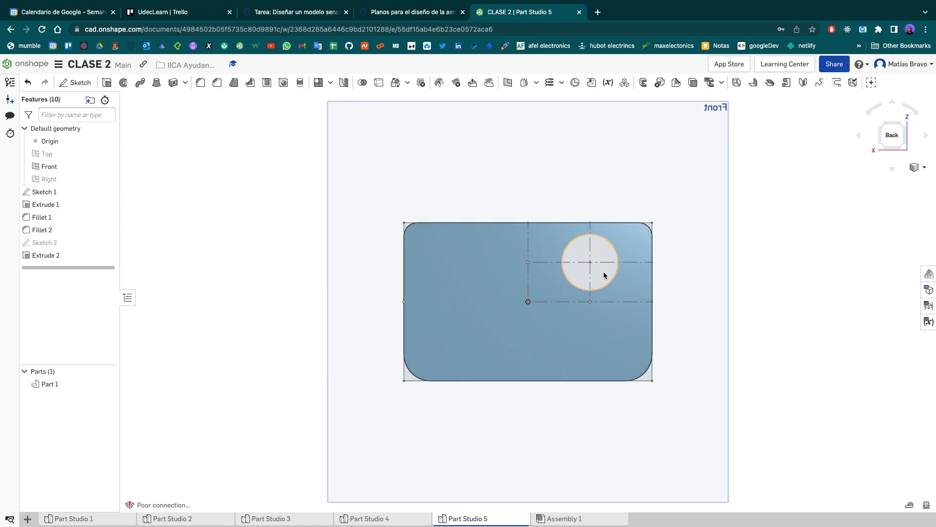
scroll(604, 272, "up", 5)
scroll(618, 201, "up", 2)
middle_click_drag(587, 203, 475, 204)
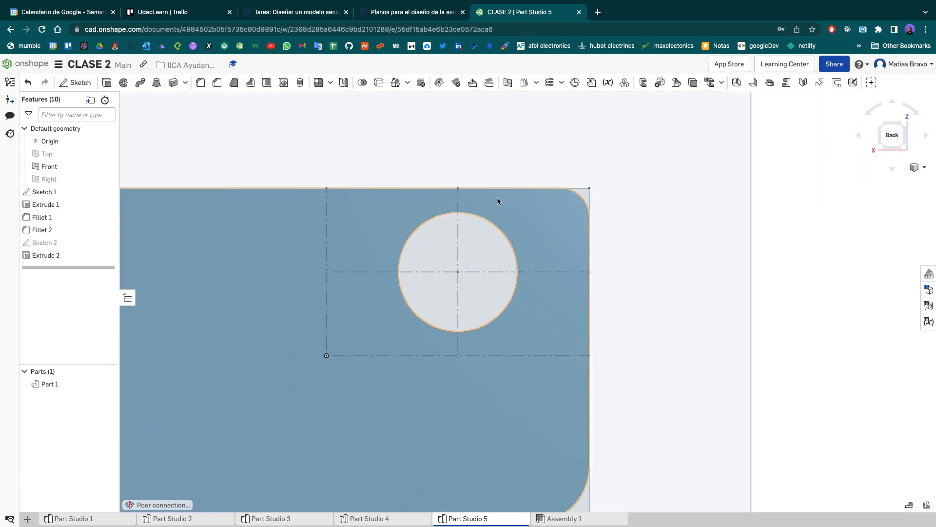
left_click(217, 82)
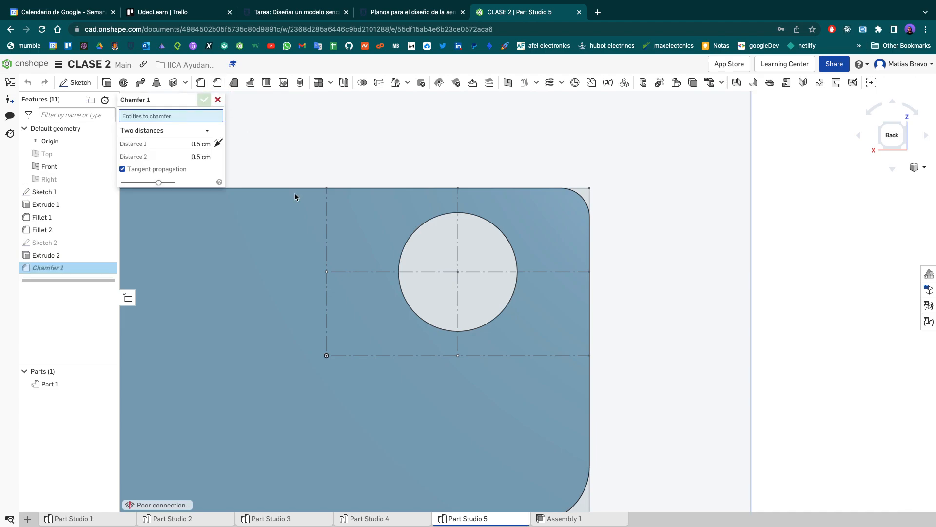
left_click(517, 258)
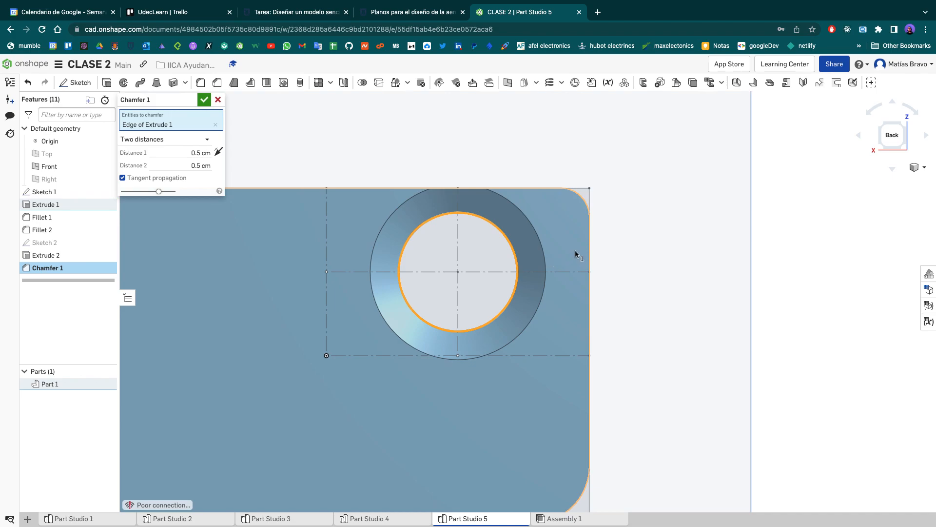
scroll(521, 263, "up", 2)
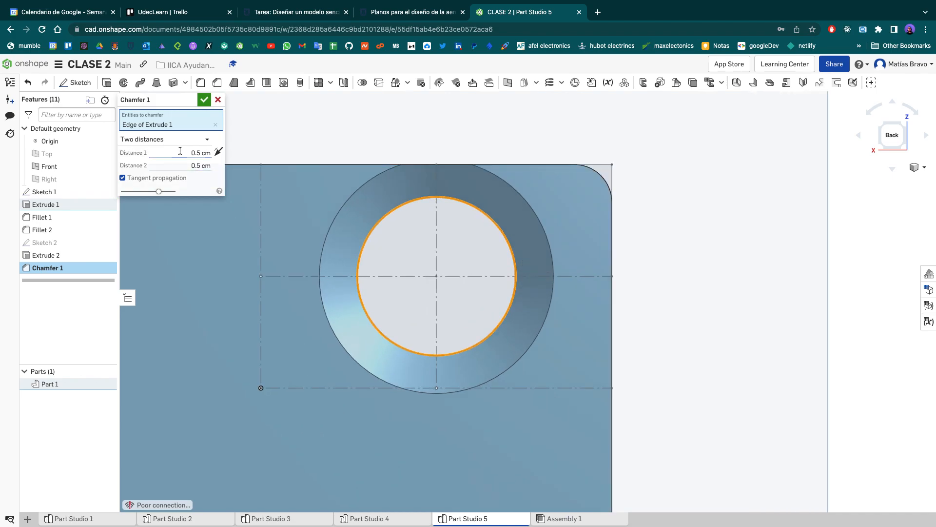
- Try the Equal distance and Distance and angle chamfer types, and set the hole's chamfer back to Two distances
left_click(195, 141)
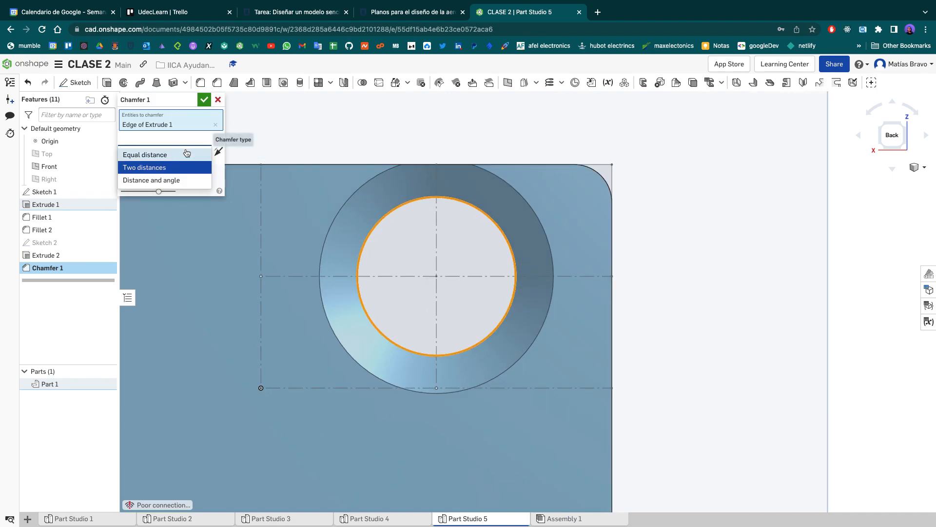
left_click(184, 152)
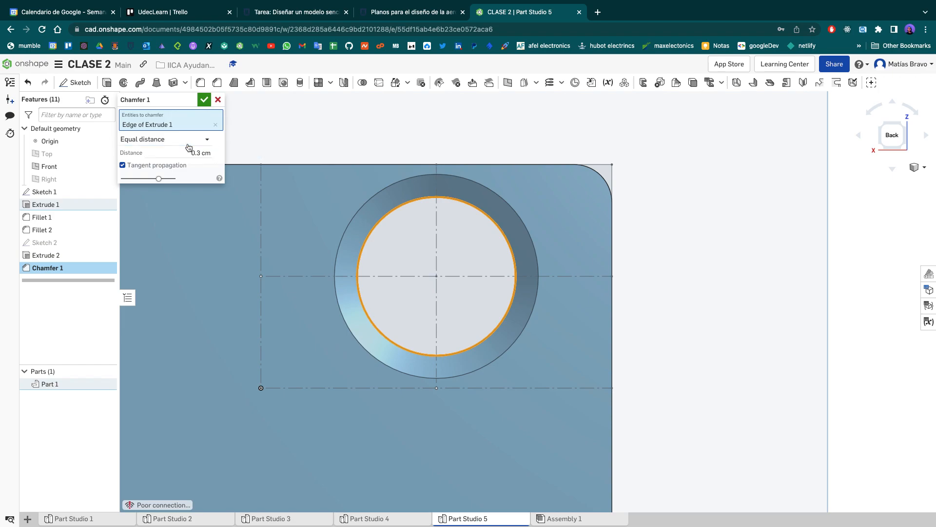
left_click(185, 140)
left_click(185, 178)
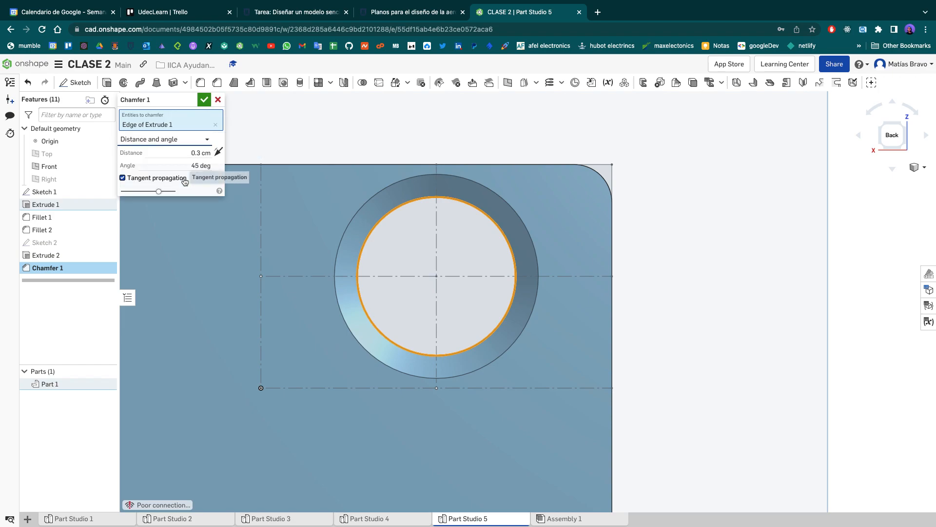
left_click(200, 140)
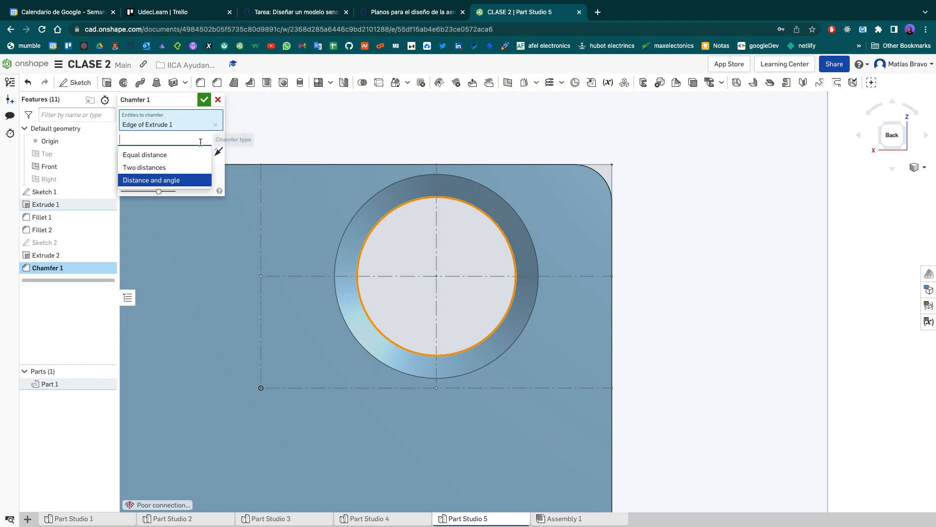
left_click(191, 168)
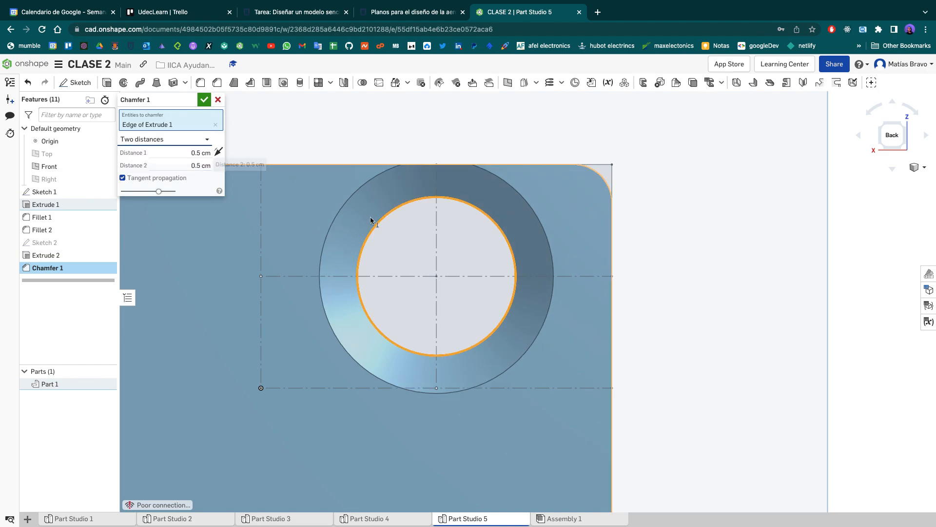
mouse_move(532, 139)
right_mouse_down()
mouse_move(461, 148)
mouse_move(527, 144)
right_mouse_up()
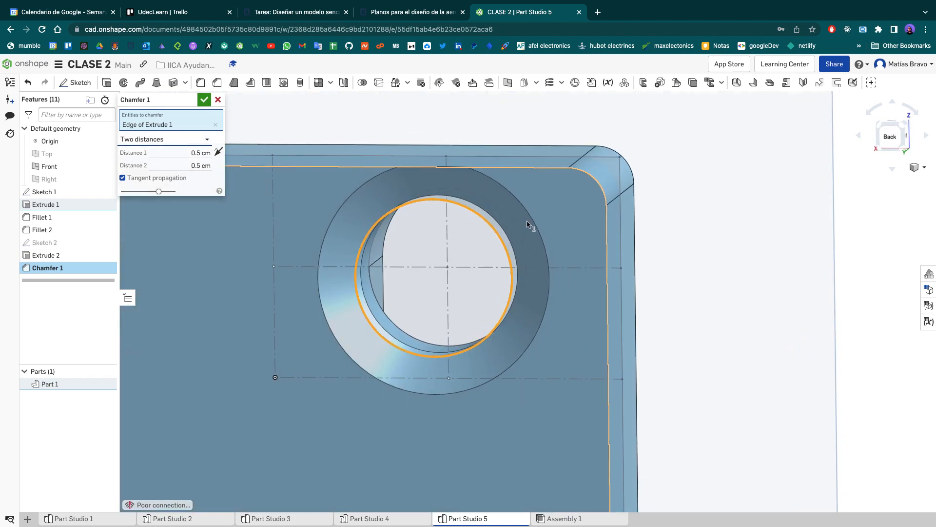
right_click_drag(546, 209, 553, 203)
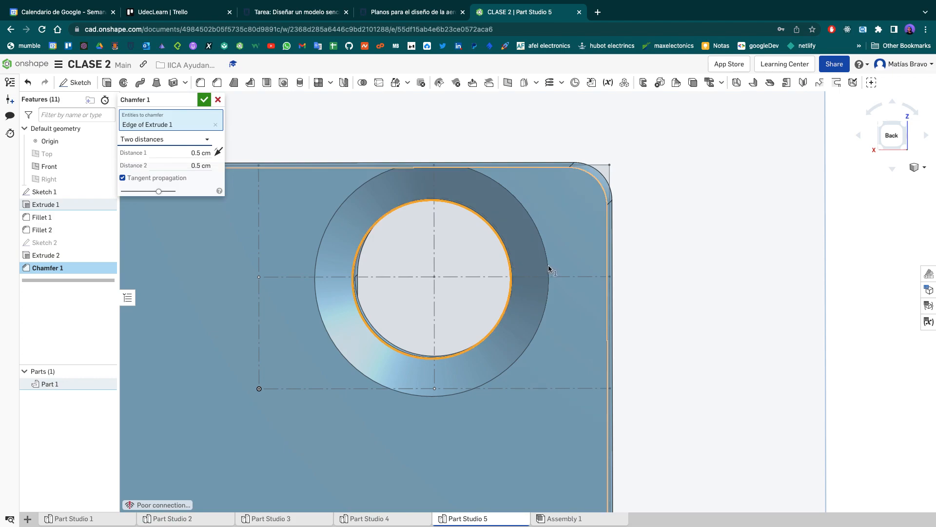
- Set both distances of the hole's chamfer to 0.1 cm
left_click(191, 154)
type("0.1")
key("Return")
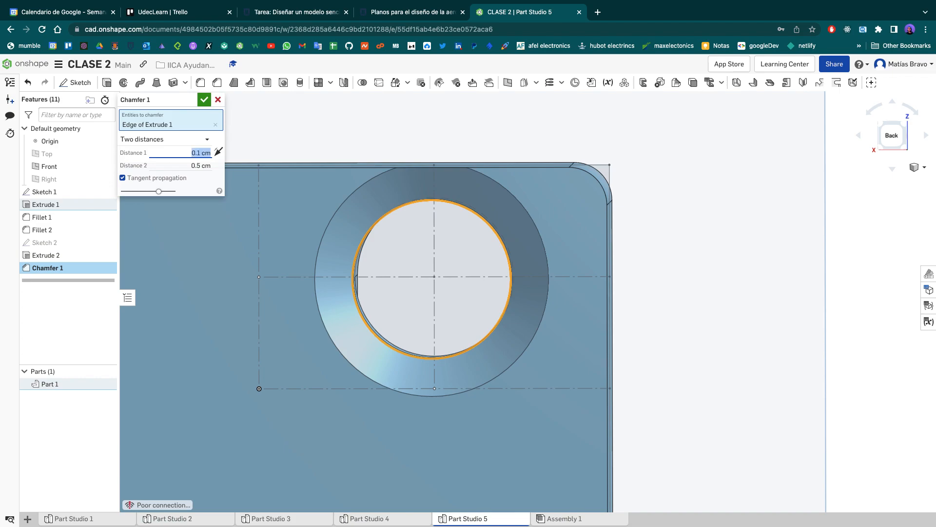
key("Tab")
type("0.1")
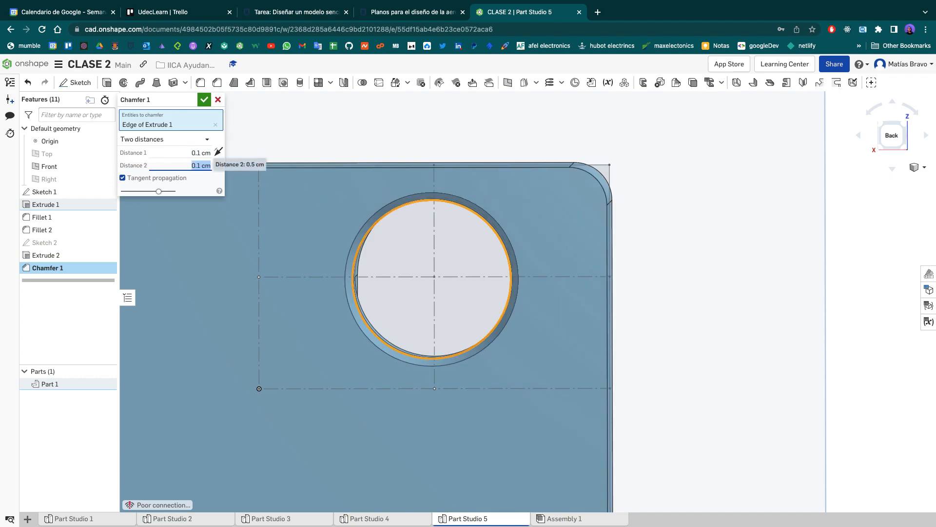
key("Return")
- Try 0.3 cm as the chamfer's second distance, and set it to 0.5 cm
right_click_drag(641, 199, 605, 210)
type("0.3")
key("Return")
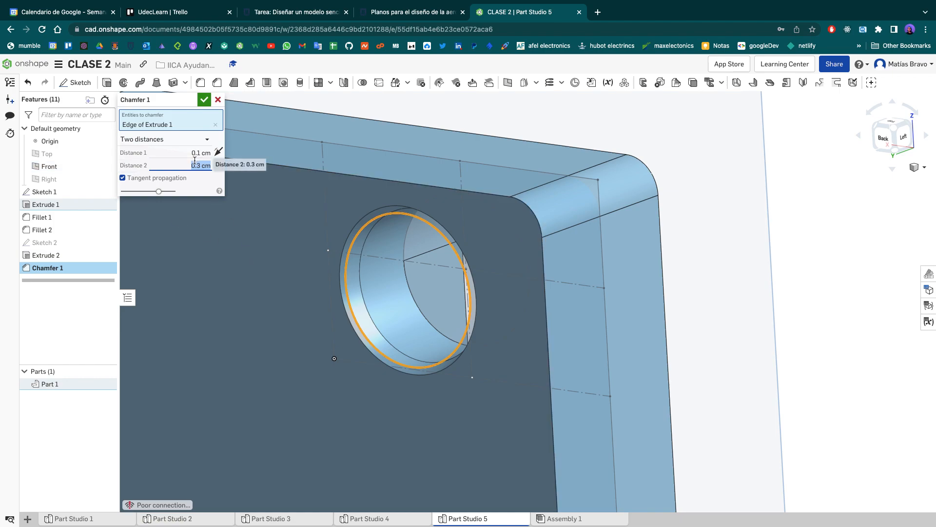
type("0.5")
key("Return")
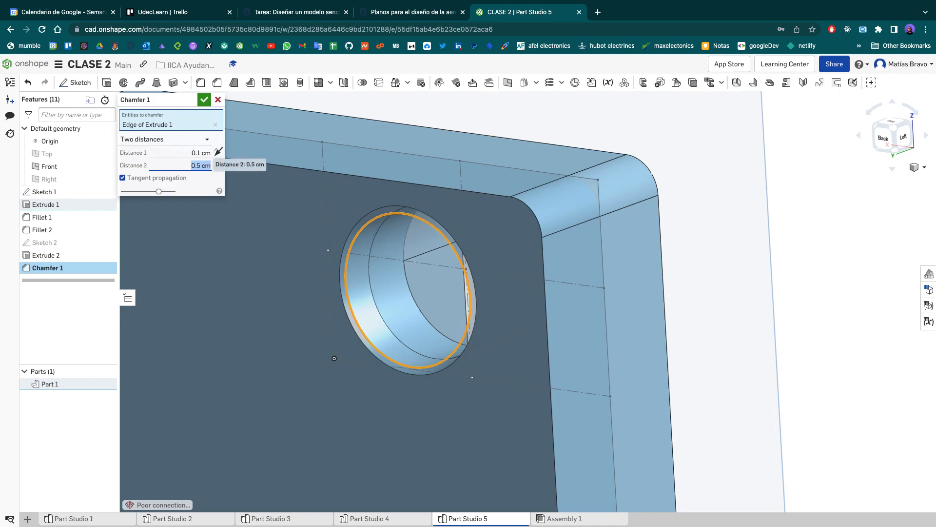
- Set the chamfer's first distance to 0.8 cm and accept the chamfer
left_click(195, 155)
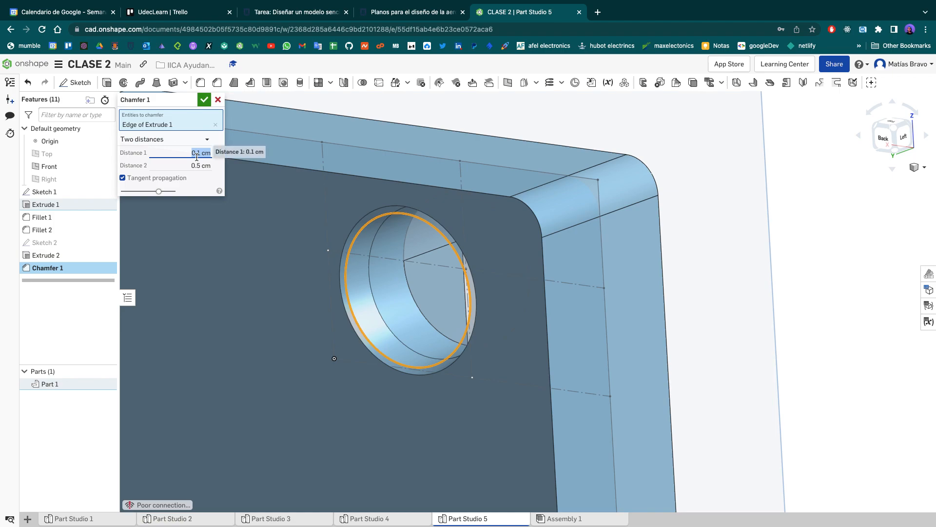
type("0.8")
key("Return")
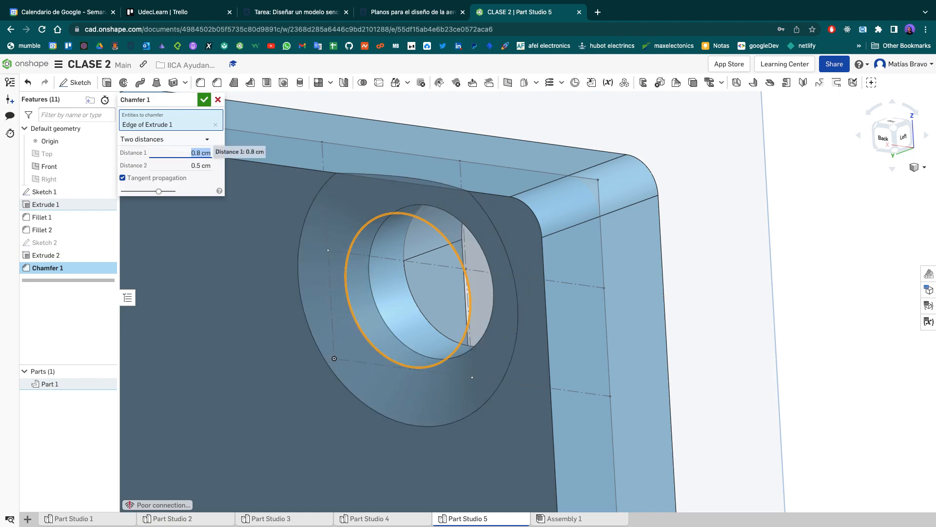
left_click(889, 142)
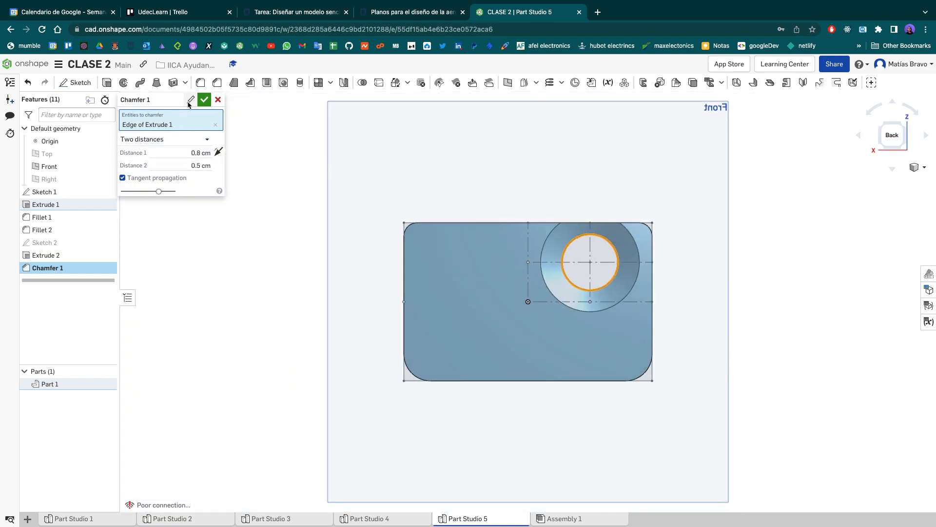
left_click(201, 101)
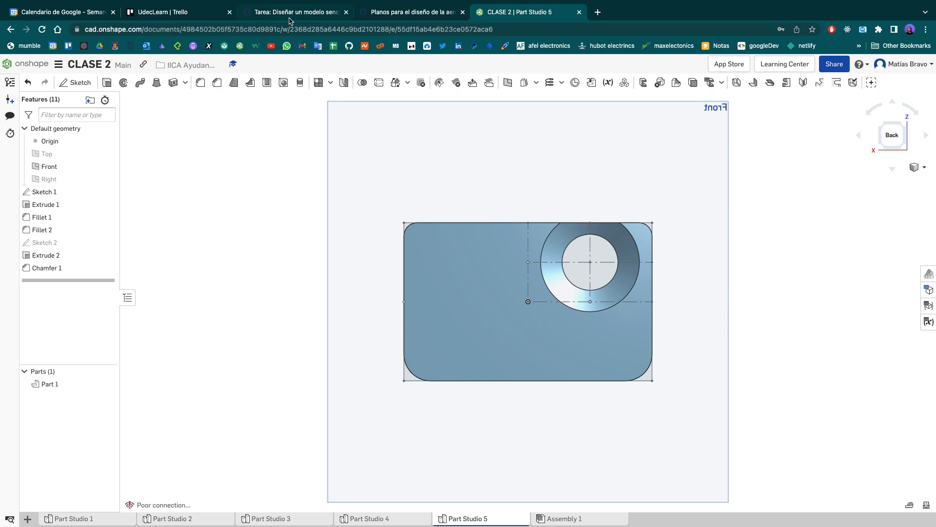
- Consult the section view's chamfer dimensions in the assignment drawing in the browser, and return to the Onshape model
left_click(292, 12)
scroll(471, 231, "up", 3)
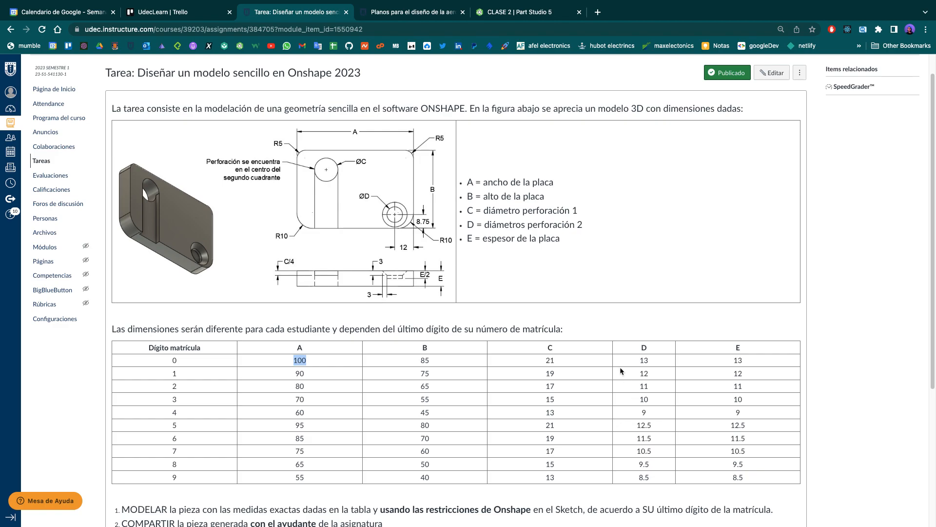
scroll(402, 281, "up", 10, "ctrl")
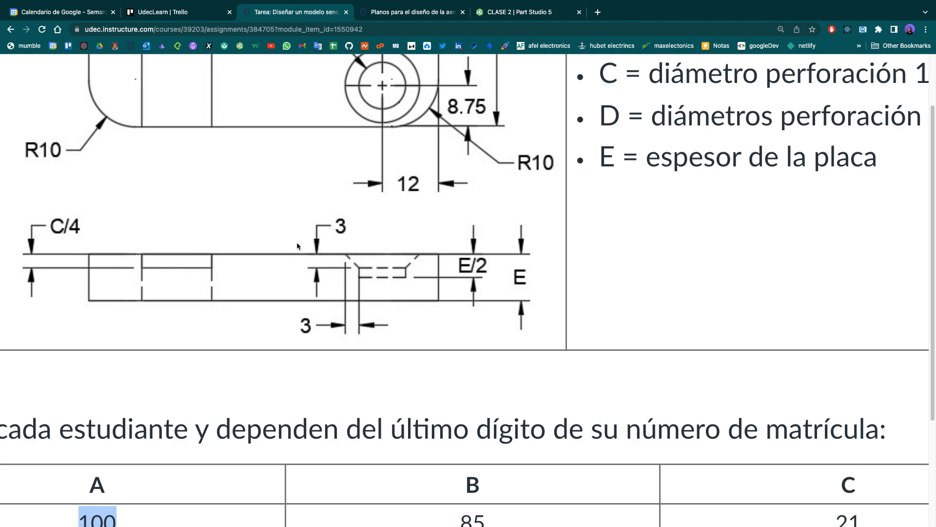
scroll(297, 246, "up", 1)
left_click(492, 13)
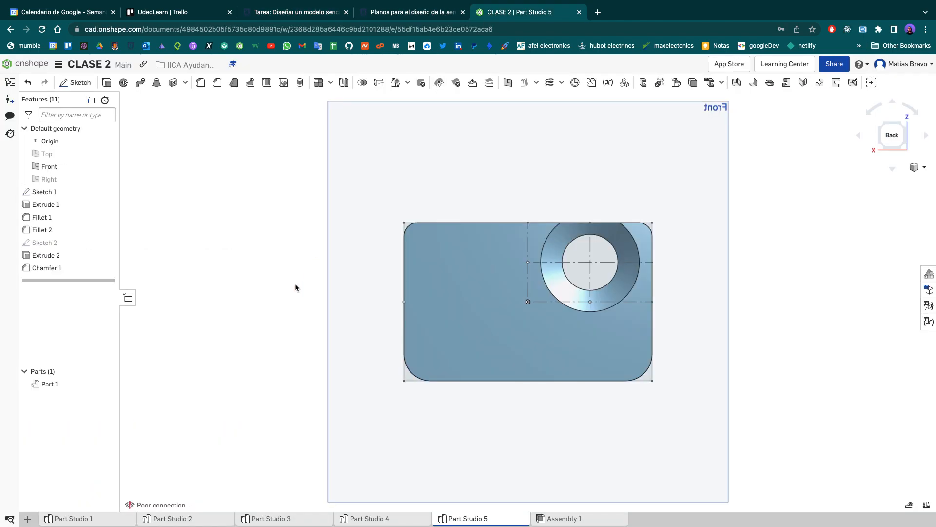
- Inspect the hole's chamfer from the top and at an angle, and compare its profile with the assignment drawing
left_click(882, 126)
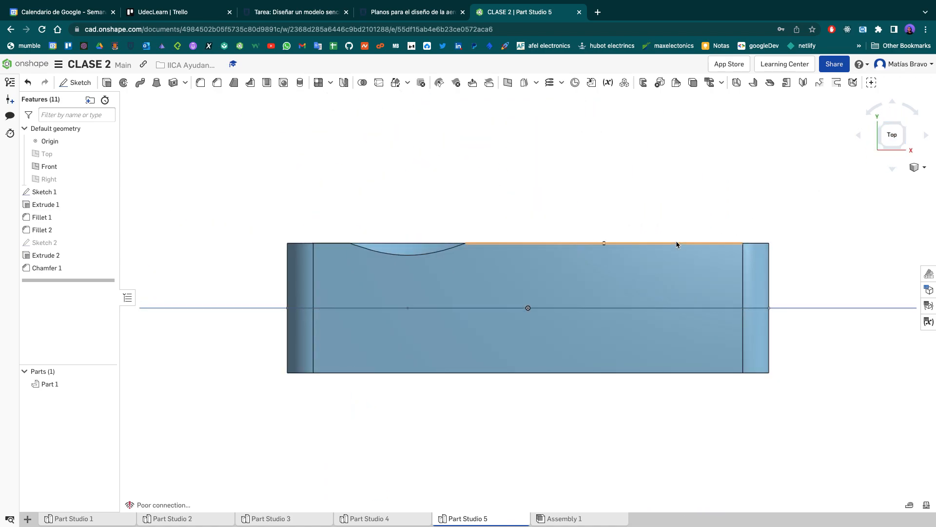
right_click_drag(436, 154, 449, 221)
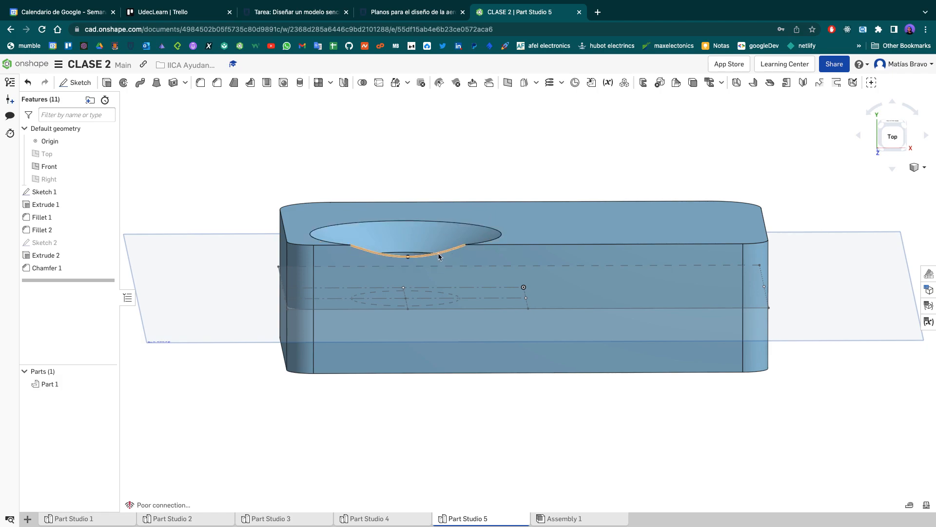
right_click_drag(450, 142, 448, 180)
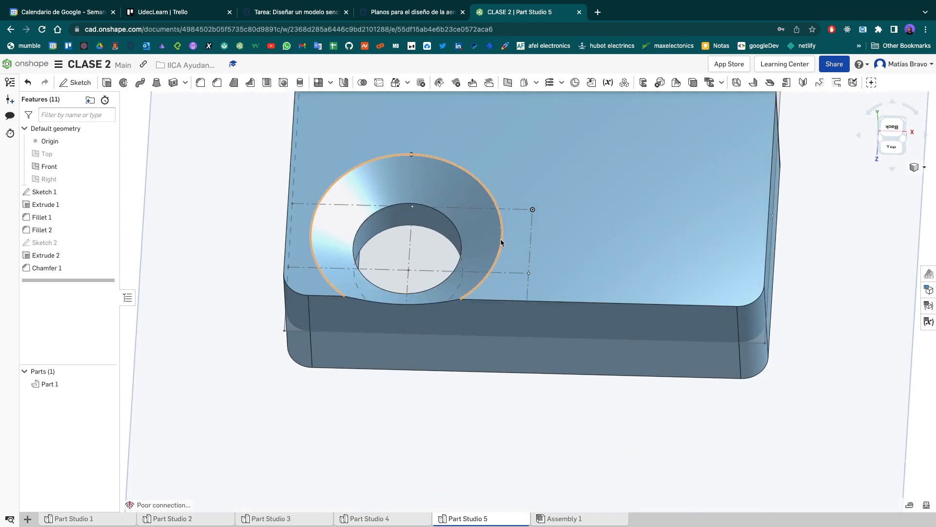
left_click(292, 13)
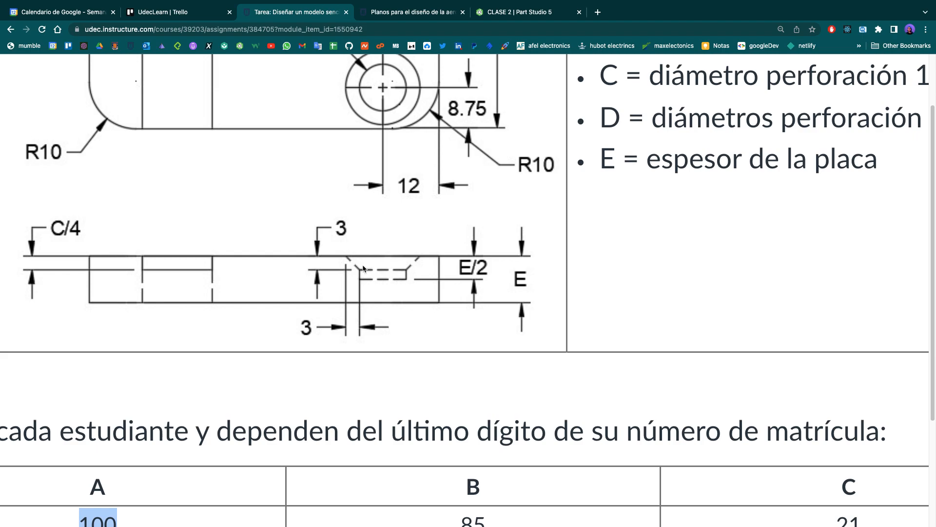
left_click(495, 12)
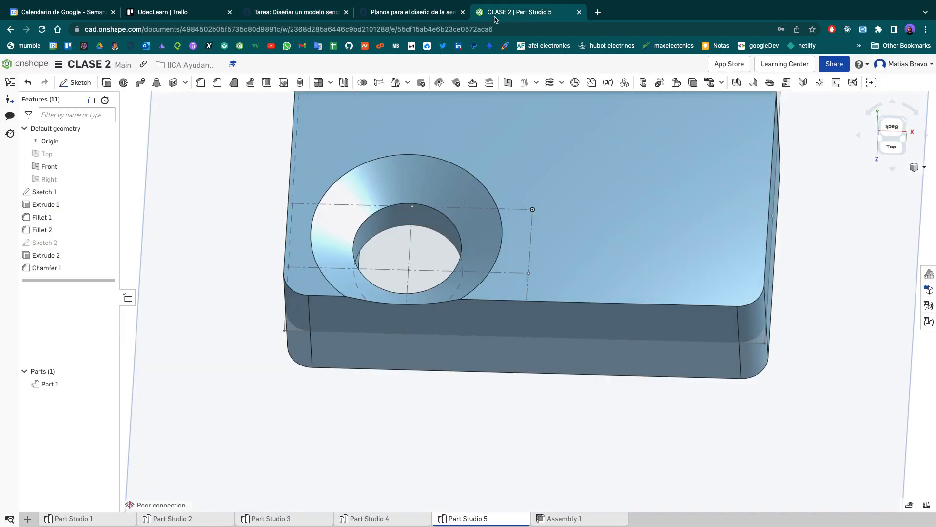
- Set both distances of the hole's chamfer to 0.3 cm and accept it
double_click(80, 267)
left_click(203, 153)
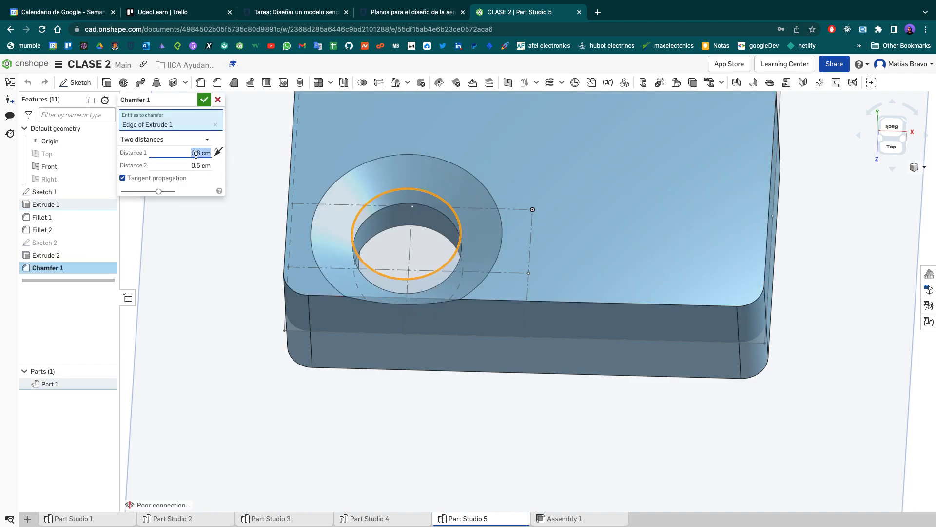
type("0.")
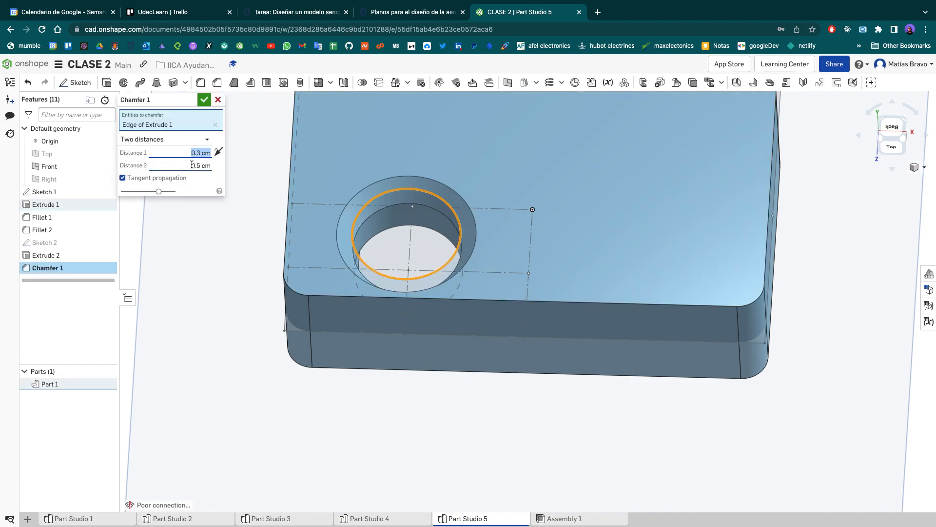
left_click(193, 166)
type("0.3")
key("Return")
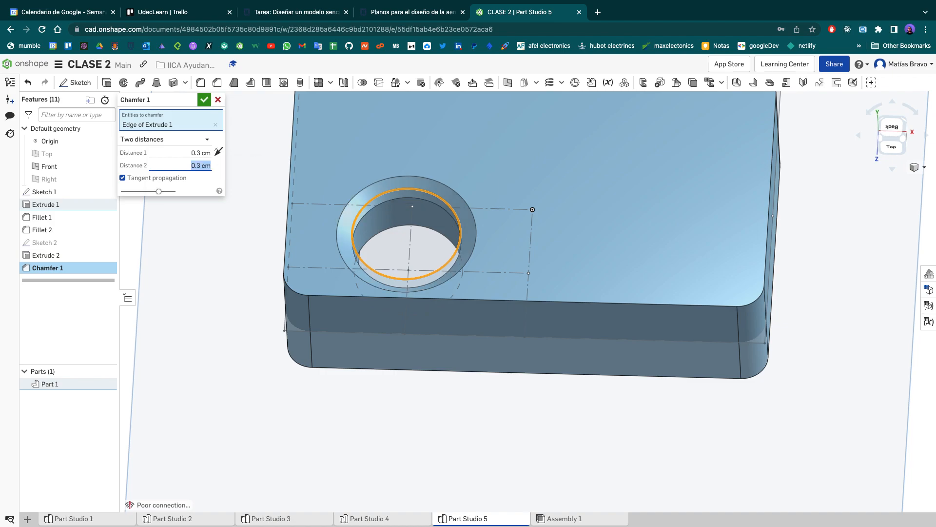
left_click(205, 101)
- Inspect the plate's front and back faces, checking the slot and the chamfered hole
right_click_drag(805, 269, 811, 328)
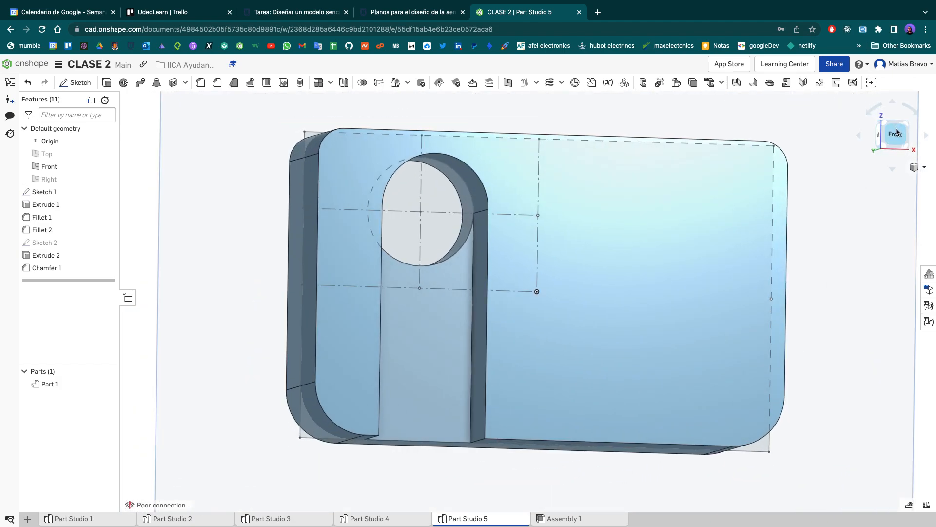
left_click(896, 133)
right_click_drag(819, 215, 838, 216)
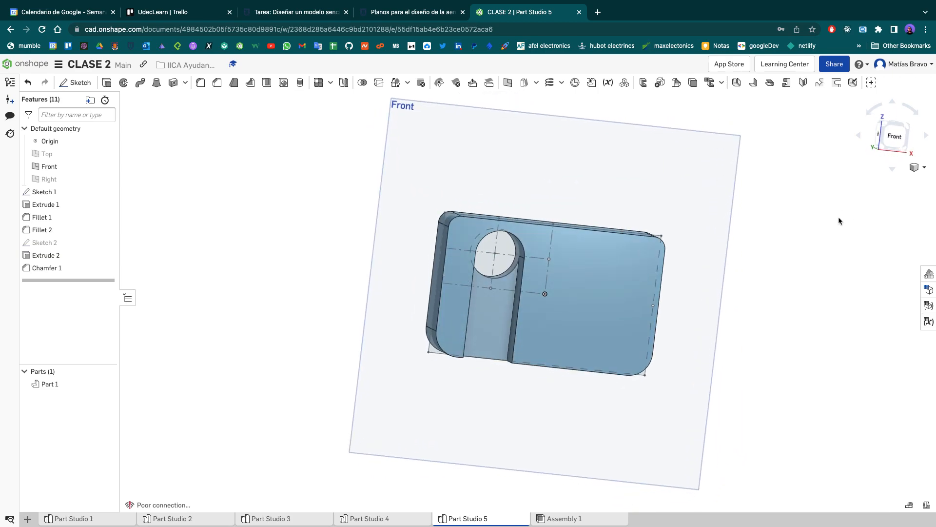
left_click(893, 144)
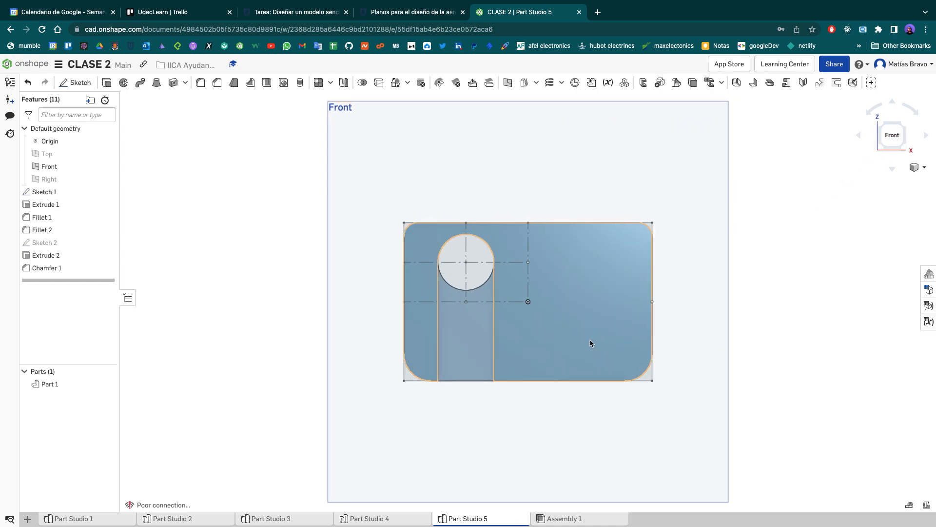
left_click(181, 519)
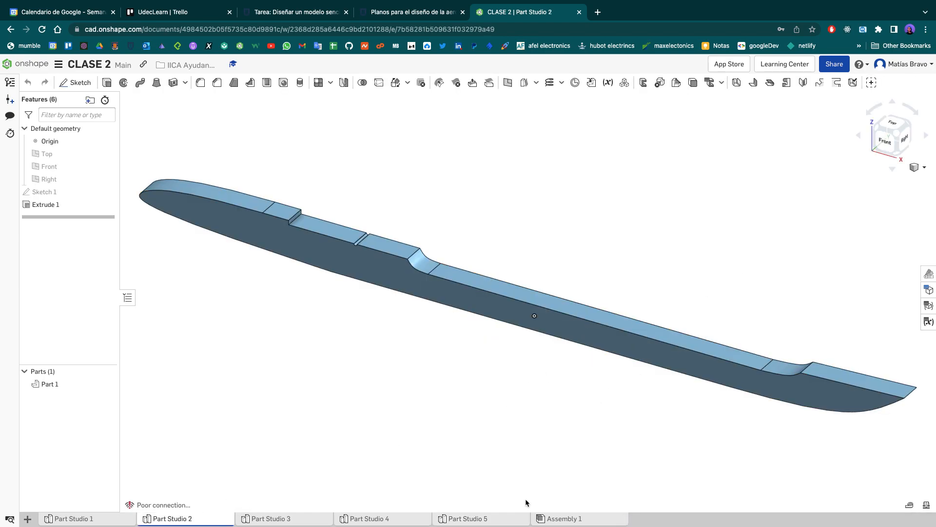
left_click(486, 519)
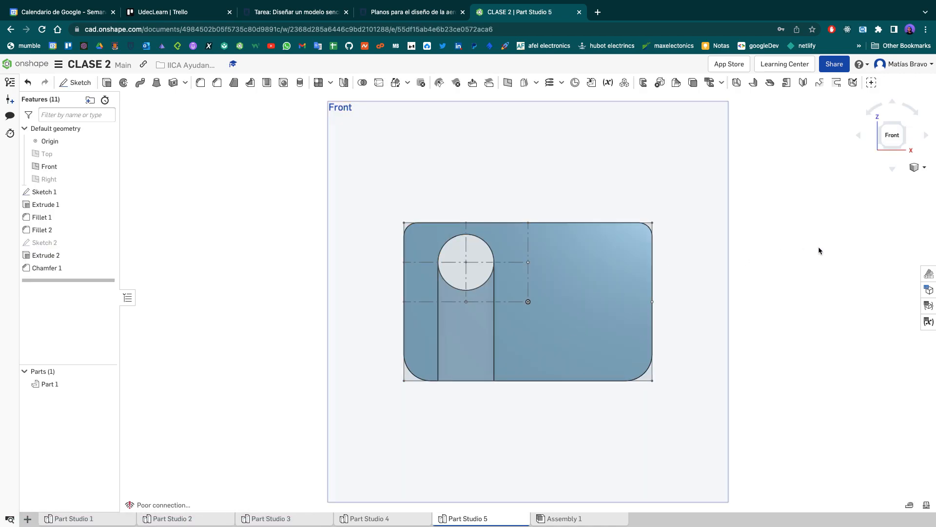
right_click_drag(783, 240, 702, 242)
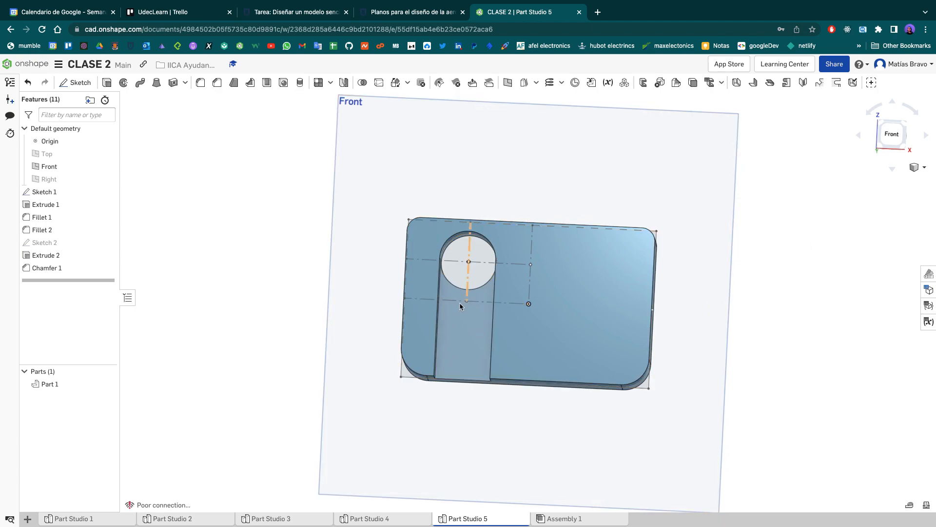
right_click_drag(467, 283, 604, 233)
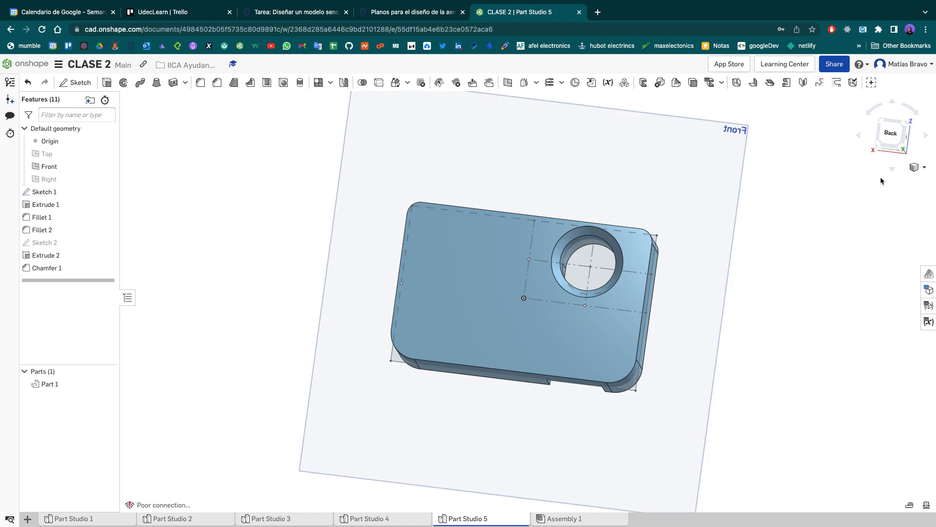
left_click(891, 147)
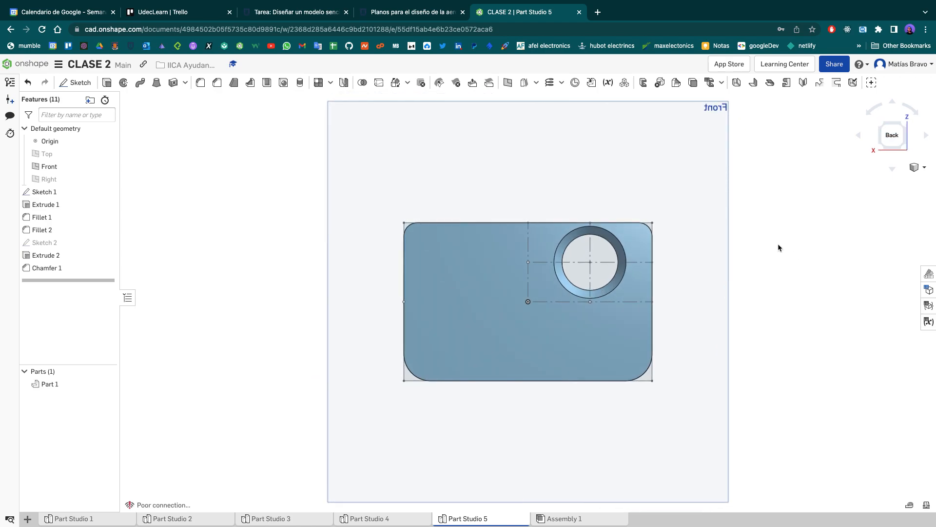
right_click_drag(777, 217, 614, 242)
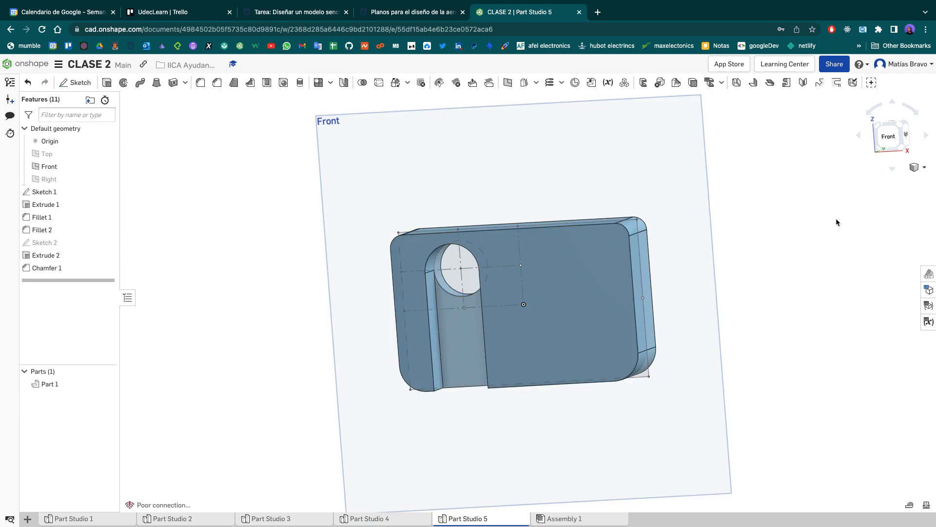
left_click(890, 140)
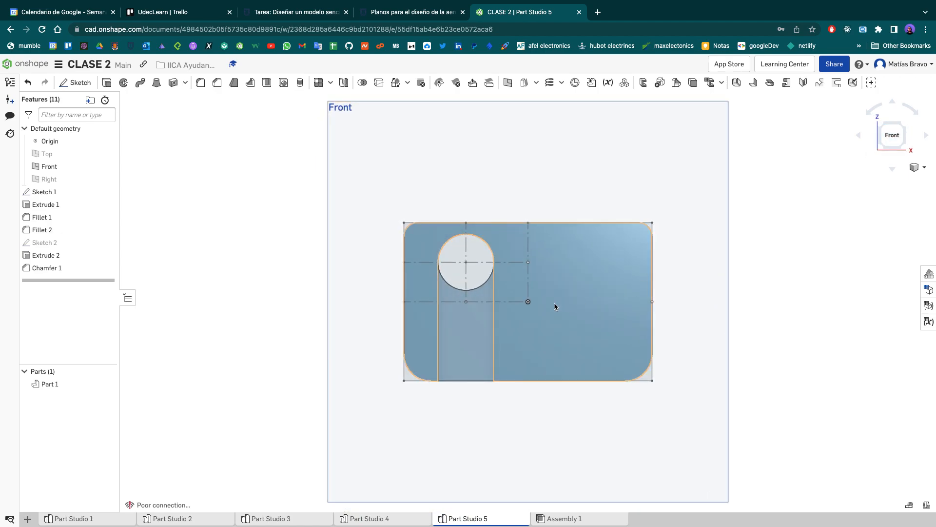
scroll(547, 305, "up", 5)
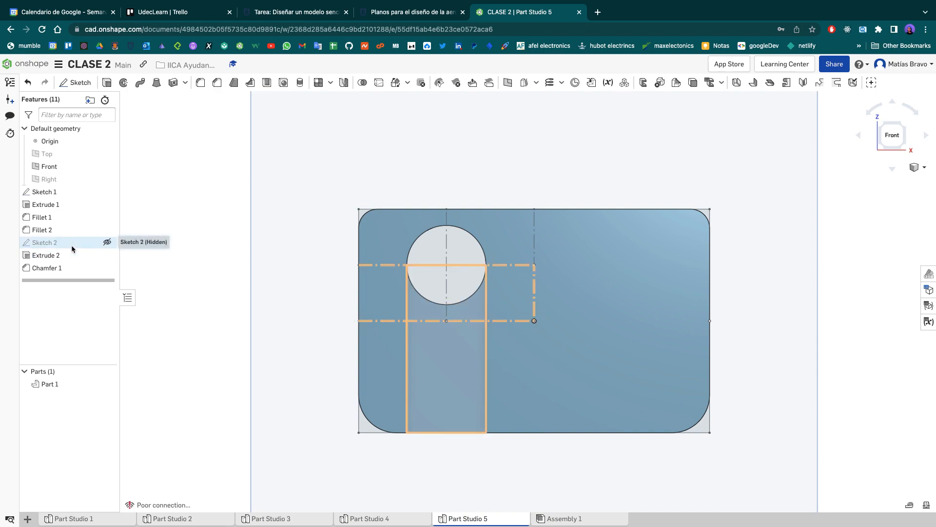
- Open Sketch 2 for editing and compare its circle and slot with the assignment drawing in the browser
double_click(45, 244)
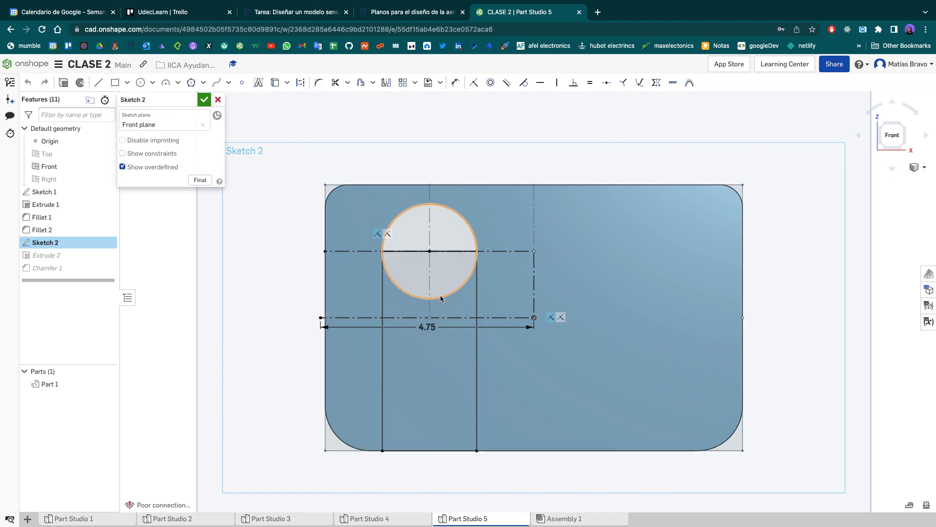
scroll(477, 250, "up", 5)
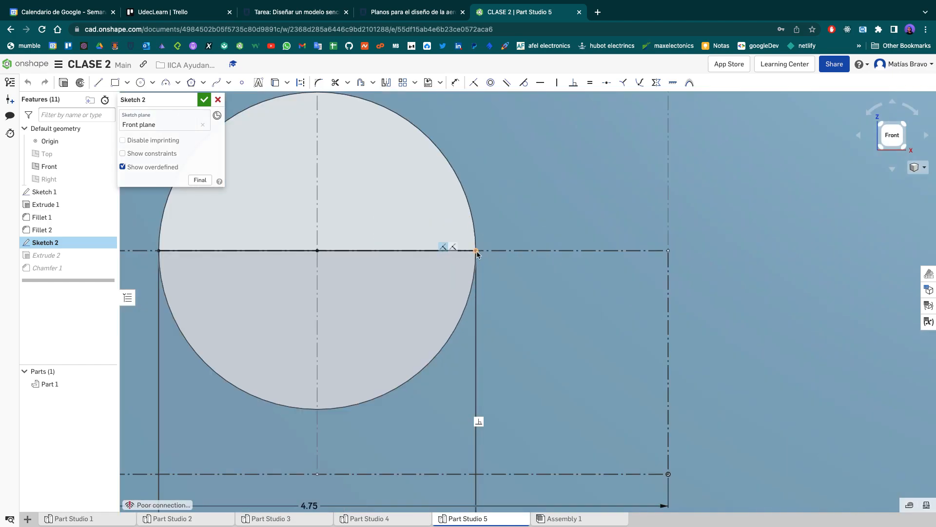
scroll(477, 254, "up", 2)
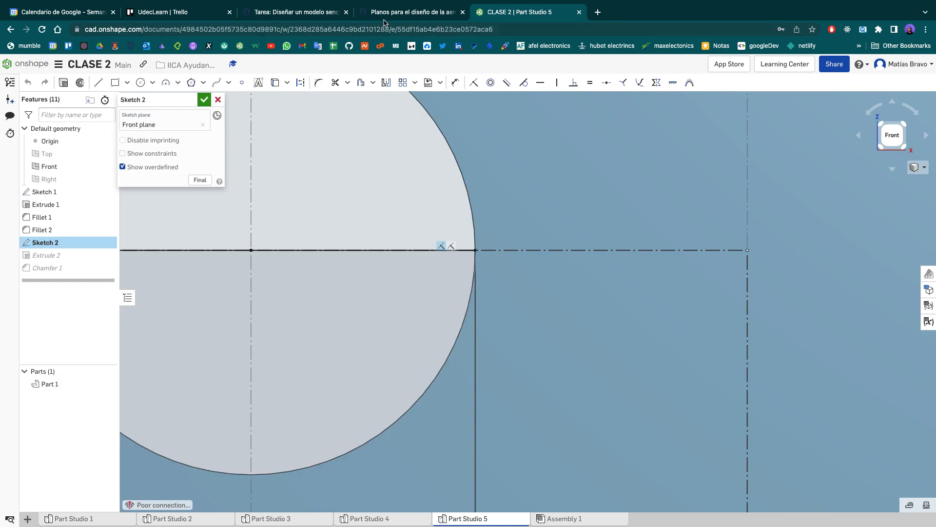
left_click(297, 15)
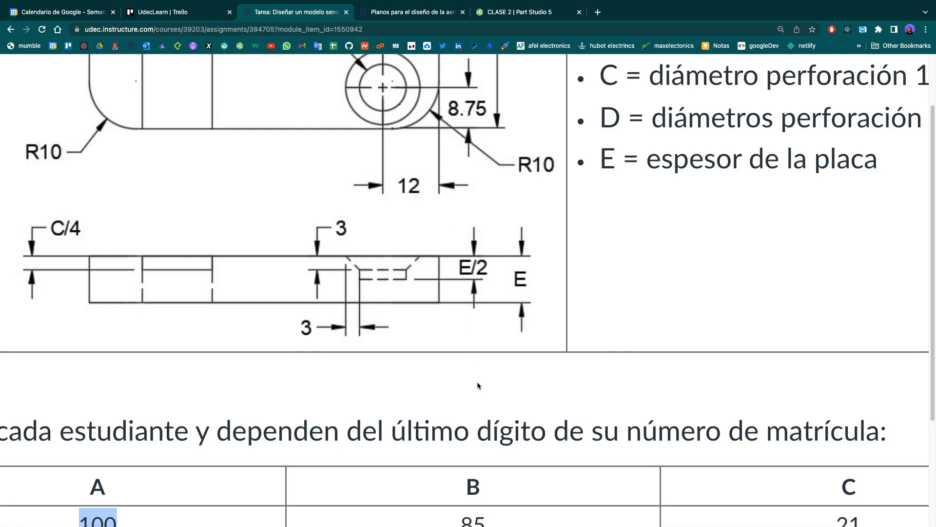
scroll(447, 306, "up", 4)
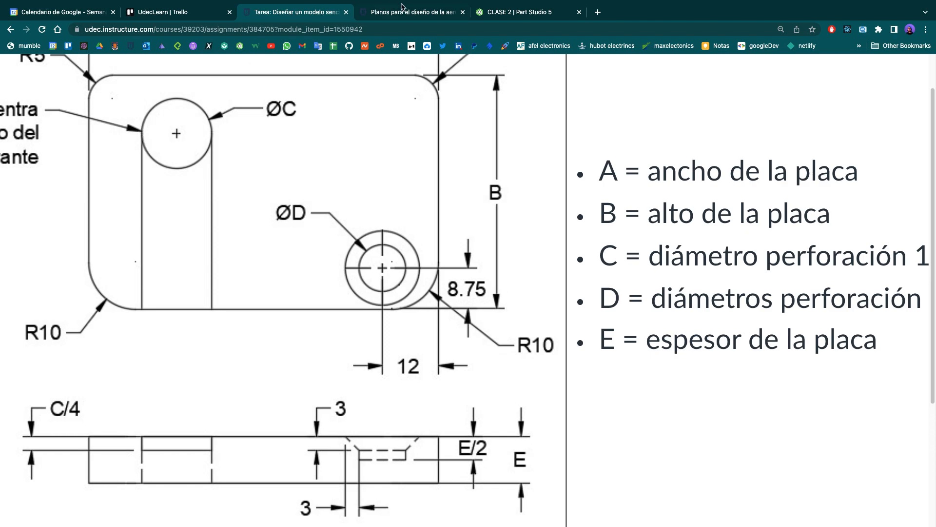
left_click(491, 14)
scroll(480, 297, "down", 6)
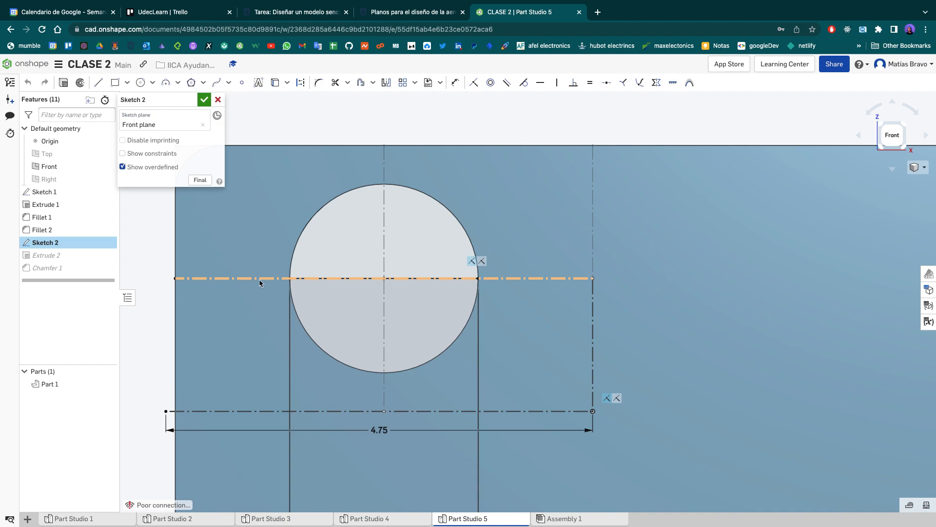
- Delete the horizontal construction line dimensioned 4.75 from Sketch 2, check the remaining slot geometry, and accept the sketch
left_click(512, 410)
key("Delete")
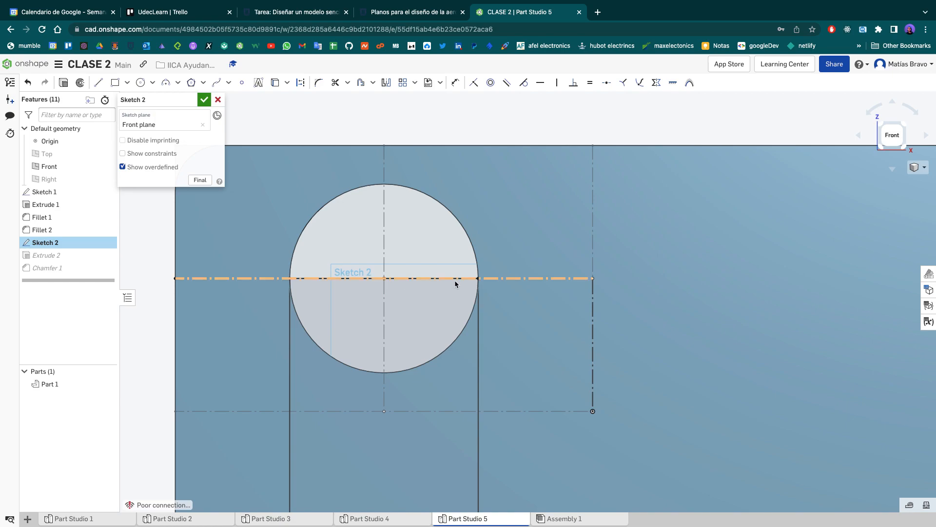
scroll(475, 282, "up", 4)
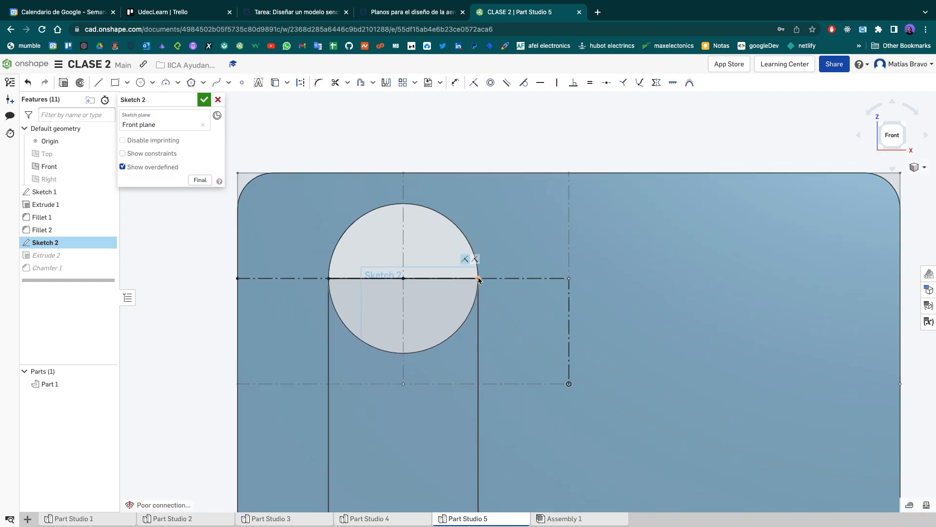
scroll(479, 281, "up", 1)
mouse_move(479, 281)
middle_mouse_down()
mouse_move(490, 203)
mouse_move(486, 231)
middle_mouse_up()
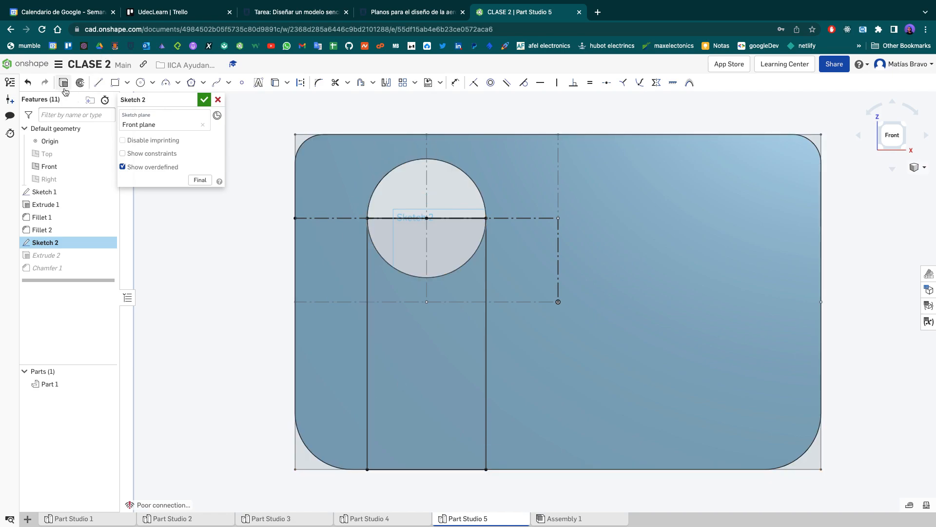
left_click(204, 100)
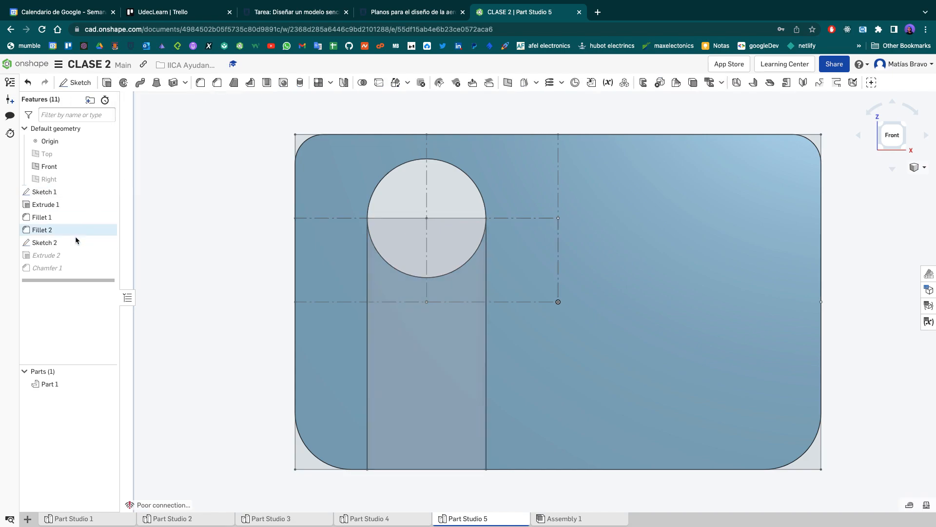
- Try changing Extrude 2 from Remove to Add and accept it
double_click(74, 255)
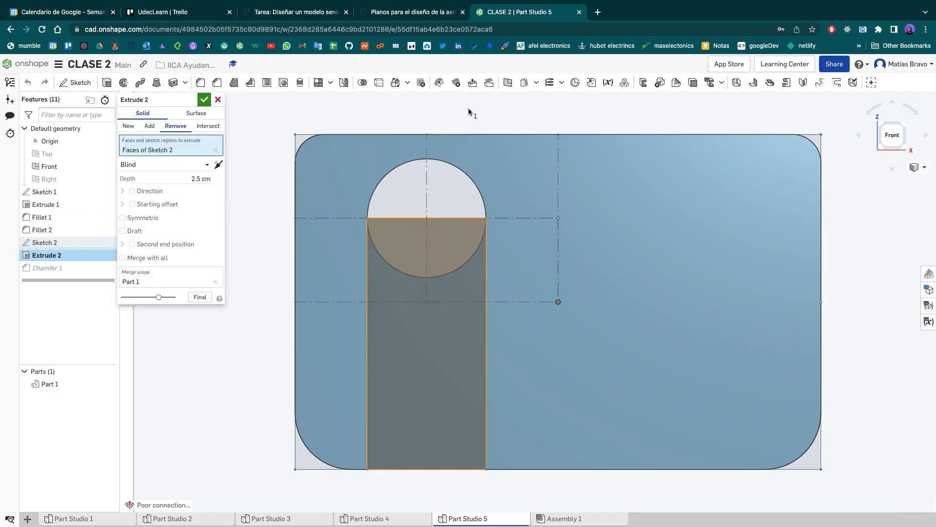
right_click_drag(529, 116, 261, 137)
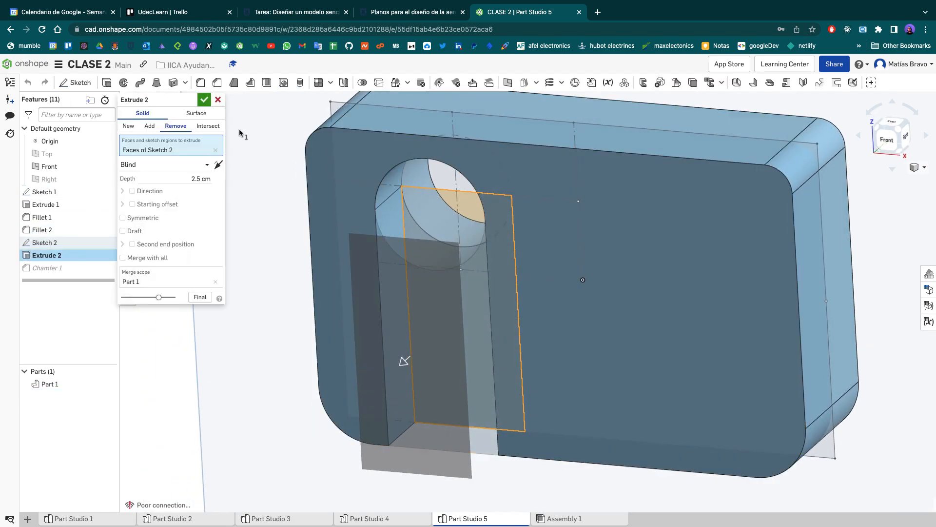
left_click(146, 126)
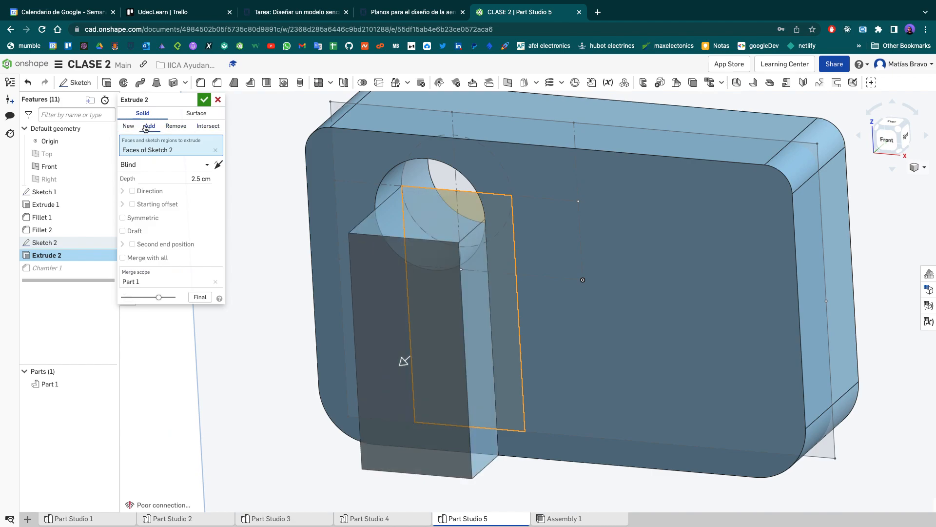
left_click(203, 101)
mouse_move(256, 200)
right_mouse_down()
mouse_move(310, 199)
mouse_move(268, 206)
right_mouse_up()
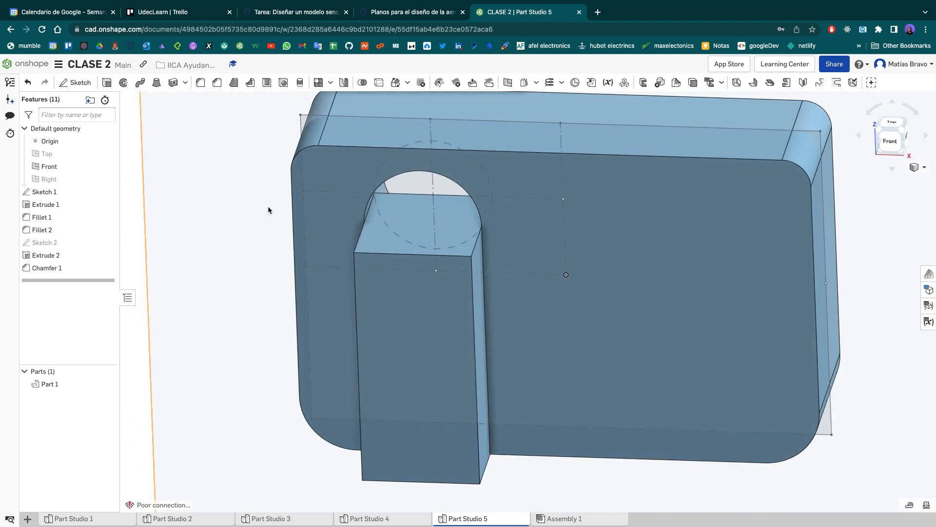
- Return Extrude 2 to a Remove operation and try reversing its cut direction
double_click(73, 256)
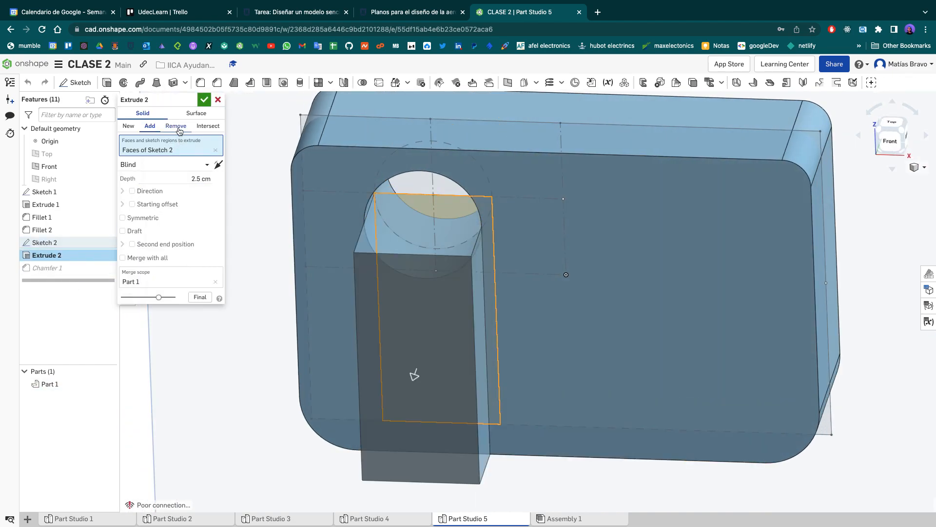
left_click(219, 167)
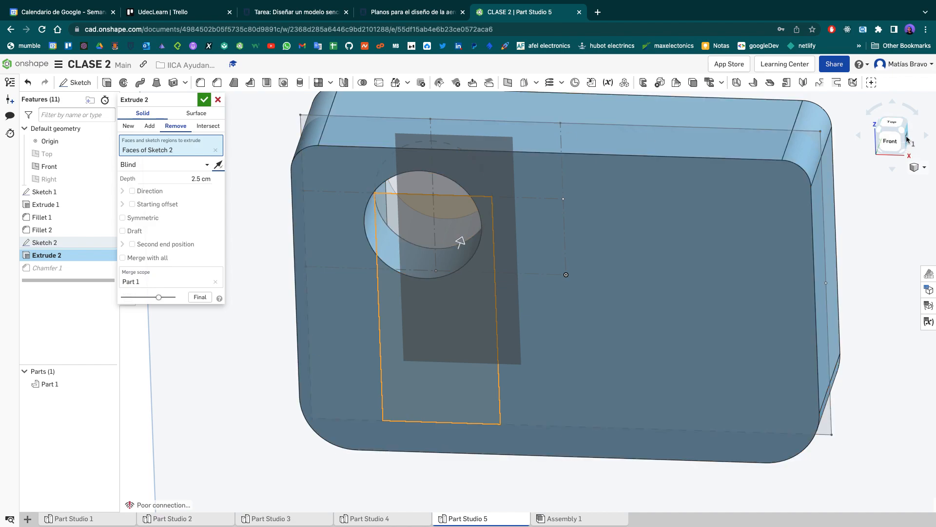
left_click(907, 140)
right_click_drag(722, 192, 756, 226)
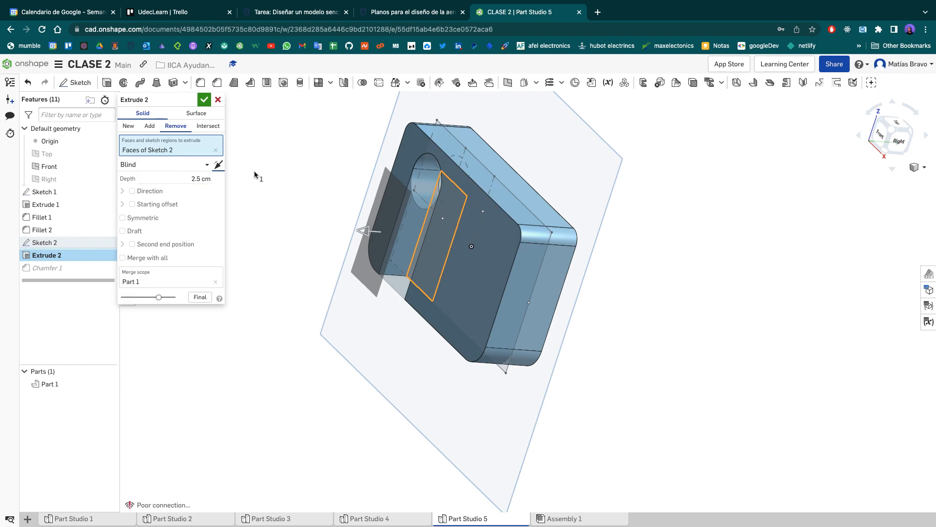
- Try a 0.5 cm depth for Extrude 2, set it to 1 cm, and accept the cut, checking the result inside the hole
left_click(183, 179)
type("0.5")
key("Return")
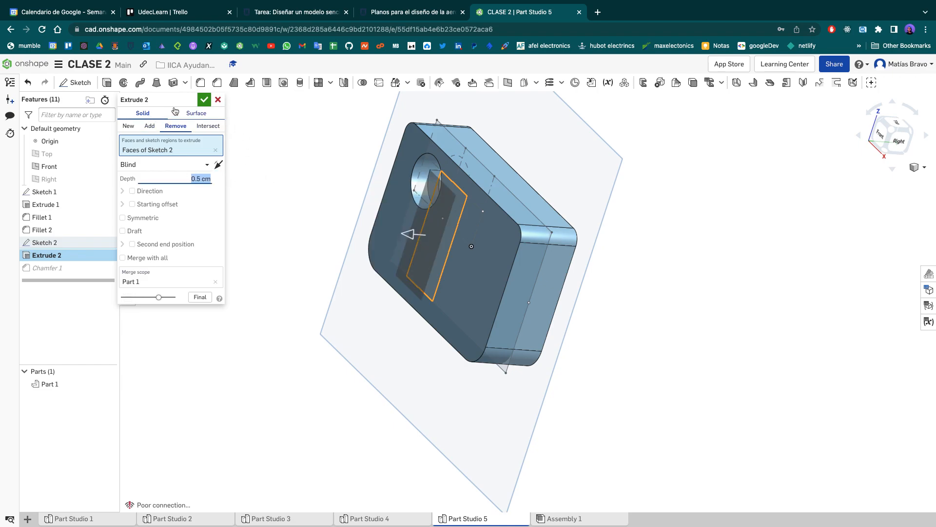
type("1")
key("Return")
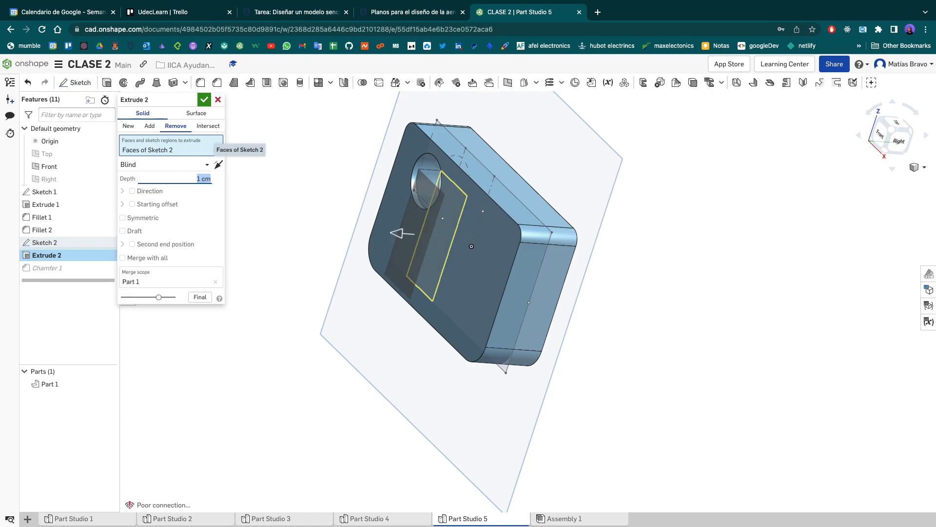
left_click(204, 100)
scroll(384, 176, "up", 6)
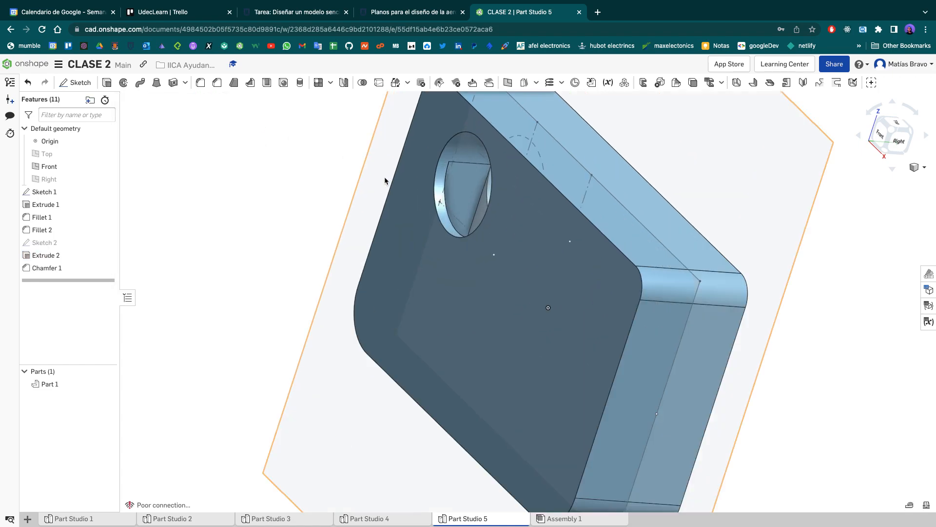
right_click_drag(408, 161, 471, 178)
scroll(472, 178, "up", 2)
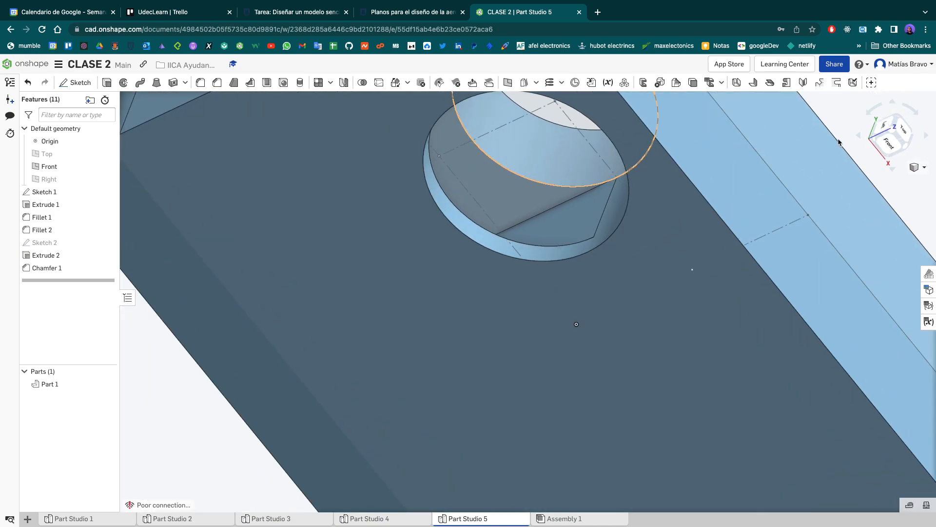
- Set the cut depth of Extrude 2 to 1.5 cm, accept it, and inspect the slot from the front
left_click(890, 143)
scroll(443, 312, "up", 5)
right_click_drag(592, 221, 571, 235)
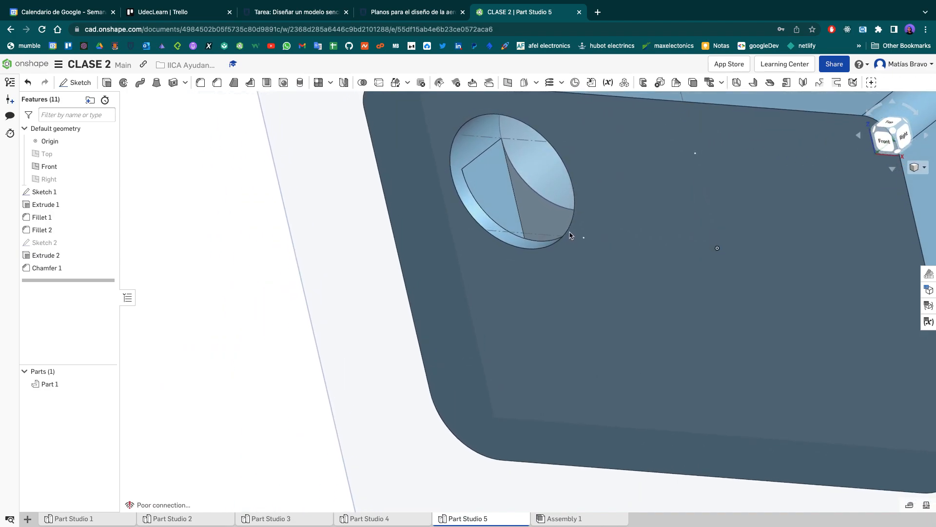
double_click(68, 255)
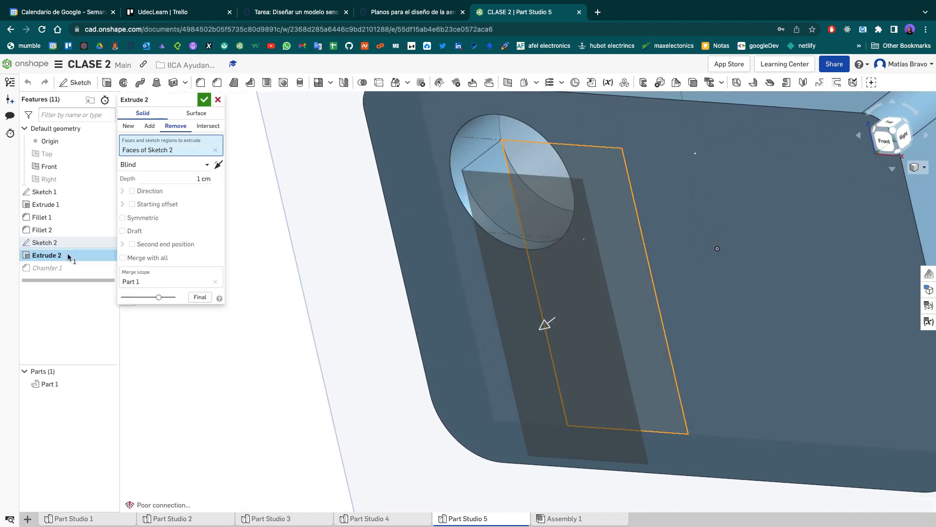
left_click(193, 181)
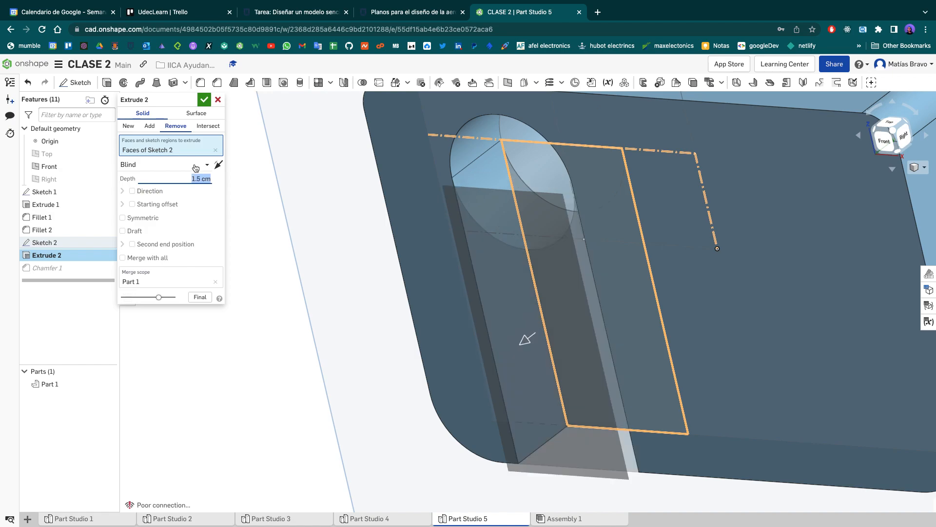
left_click(204, 100)
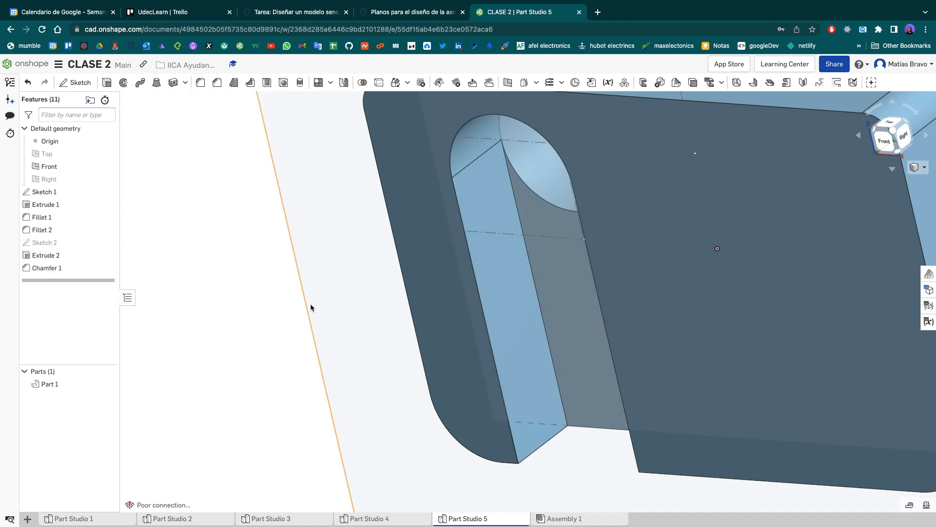
key("shift+1")
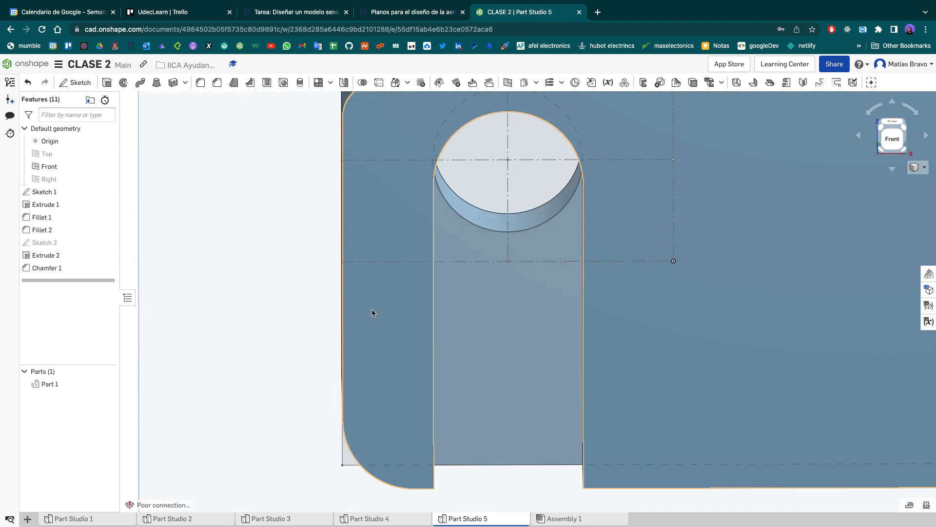
key("f")
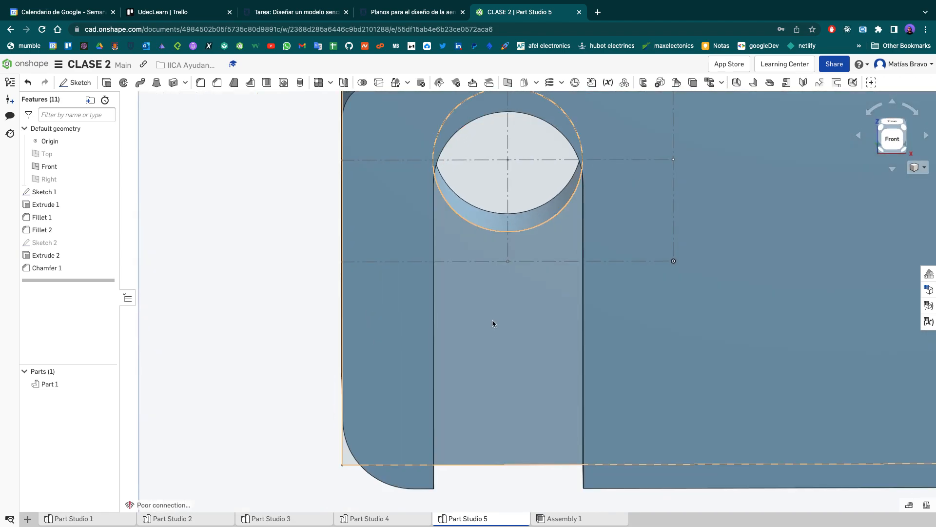
middle_click_drag(510, 301, 413, 324)
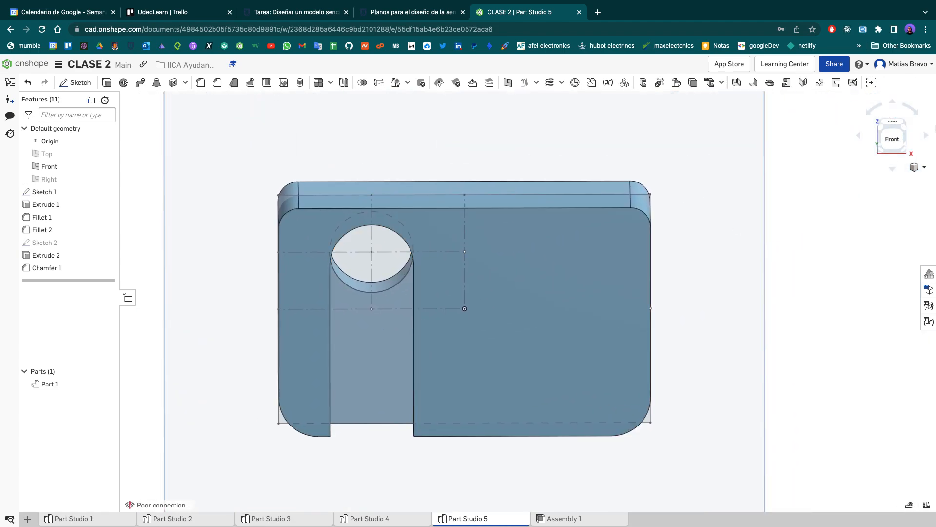
left_click(893, 140)
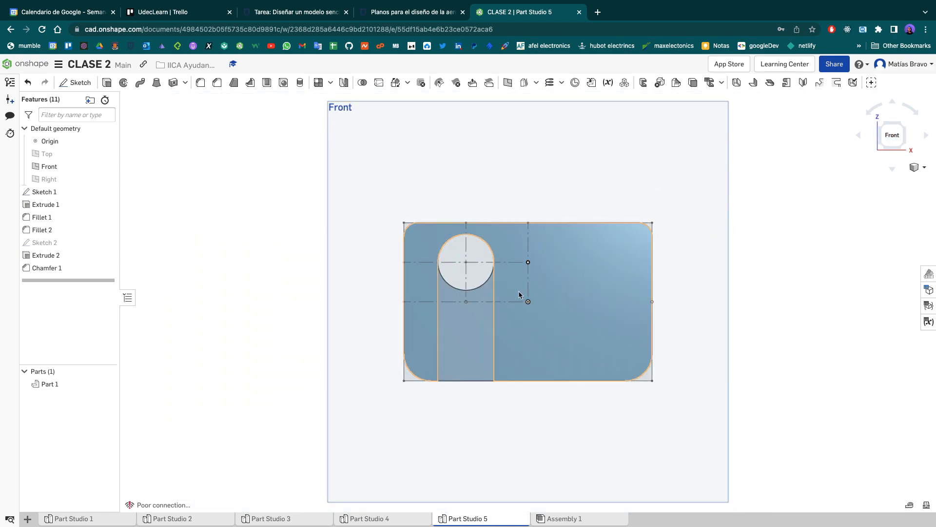
key("shift+7")
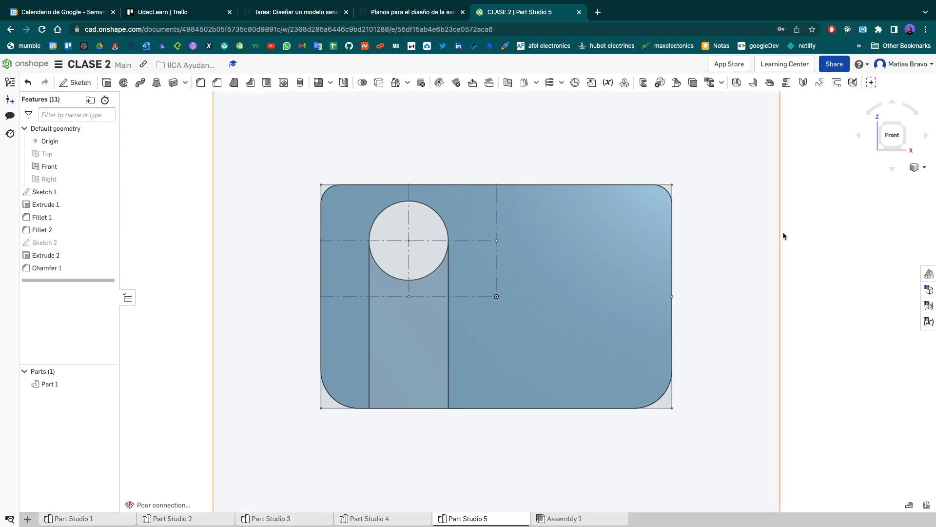
right_click_drag(744, 250, 764, 235)
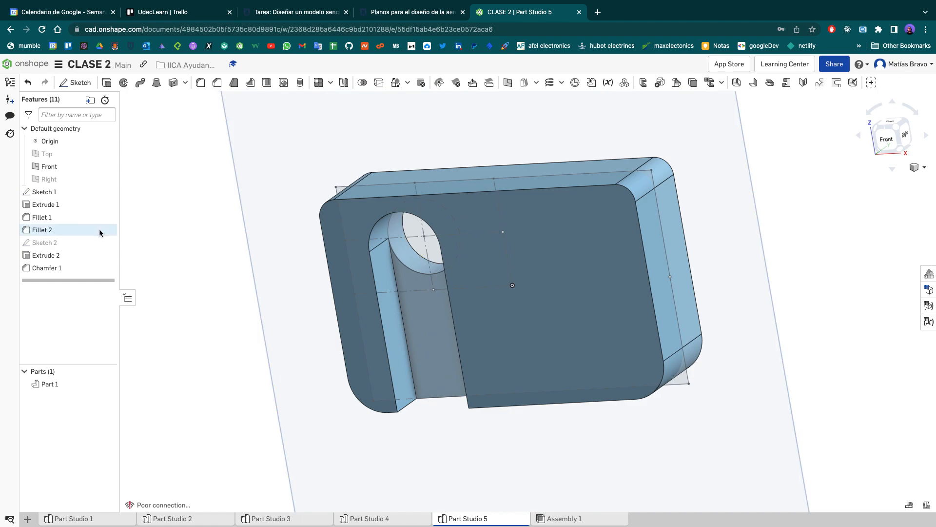
- Try a 50 cm depth for Extrude 2, set it to 2 cm, and accept the slot cut
double_click(77, 254)
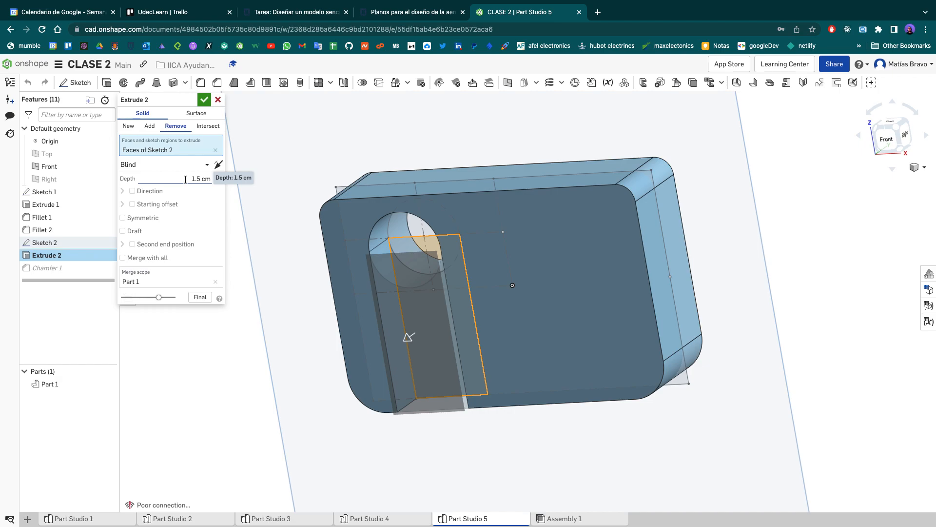
left_click(185, 180)
type("50")
key("Return")
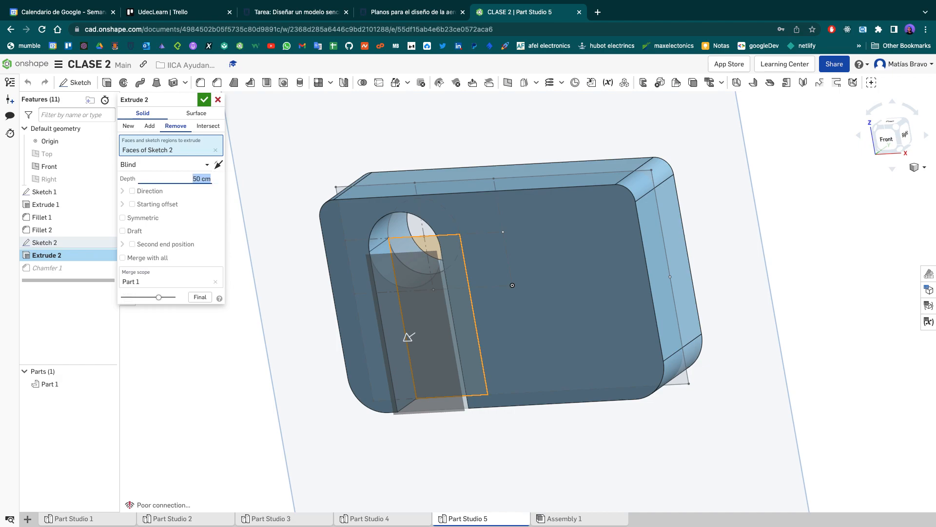
scroll(375, 287, "down", 10)
scroll(326, 332, "up", 5)
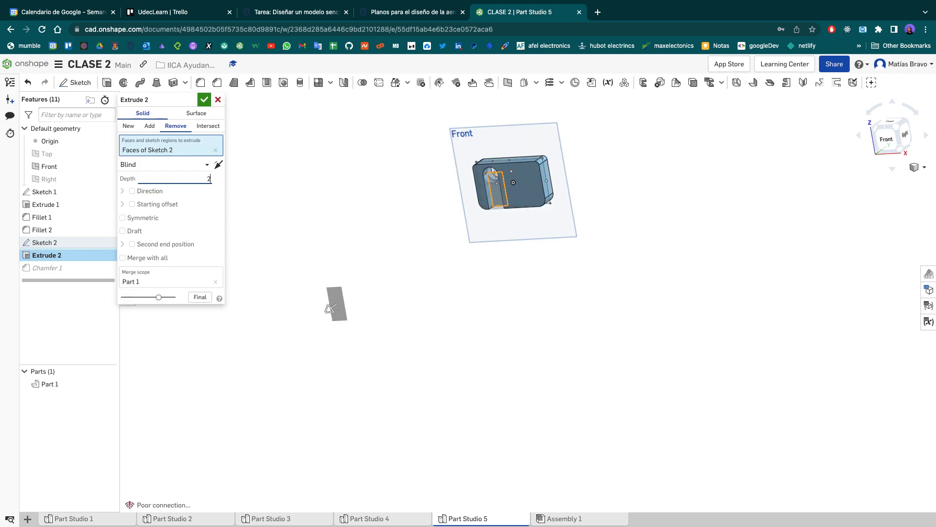
type("2")
key("Return")
left_click(204, 100)
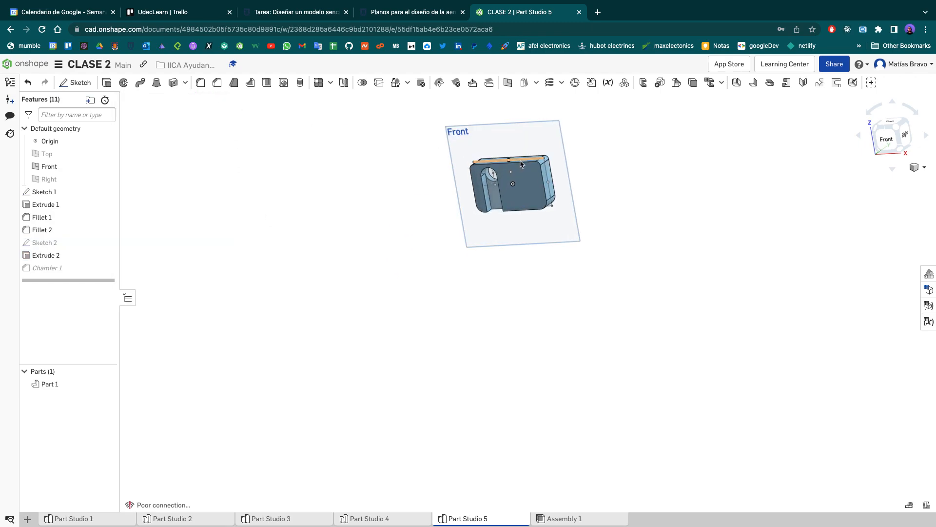
scroll(517, 244, "up", 5)
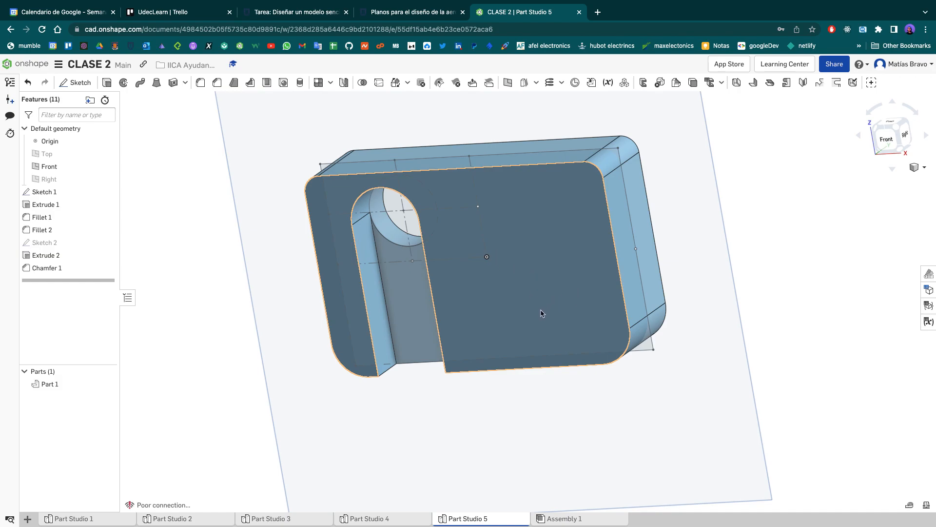
scroll(550, 318, "up", 2)
mouse_move(549, 327)
right_mouse_down()
mouse_move(577, 315)
mouse_move(560, 315)
right_mouse_up()
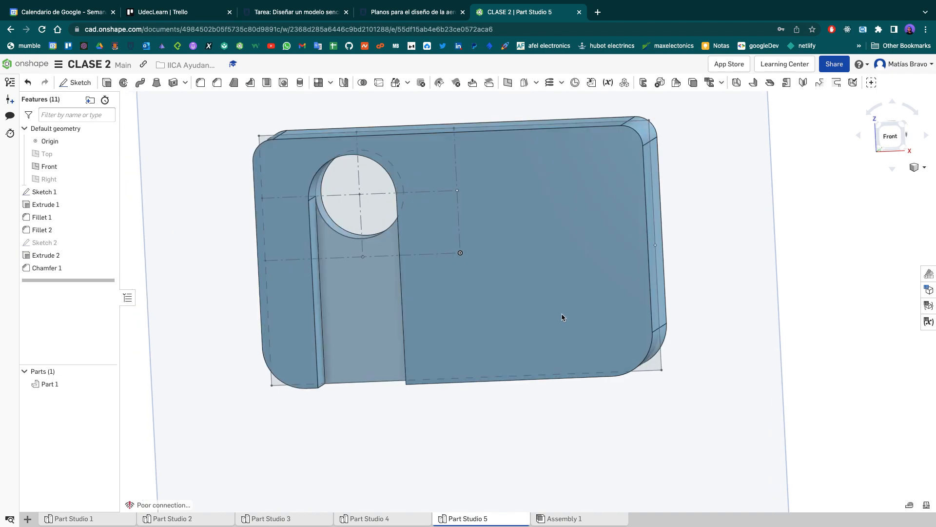
- Create a plane offset 1.27 cm from the Front plane, level with the plate's slotted face
left_click(899, 141)
right_click_drag(756, 209, 719, 213)
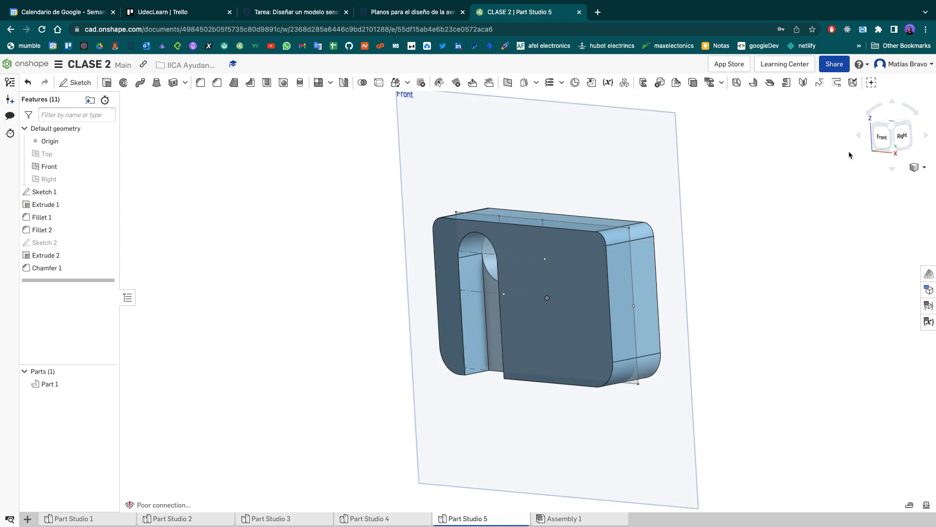
left_click(892, 131)
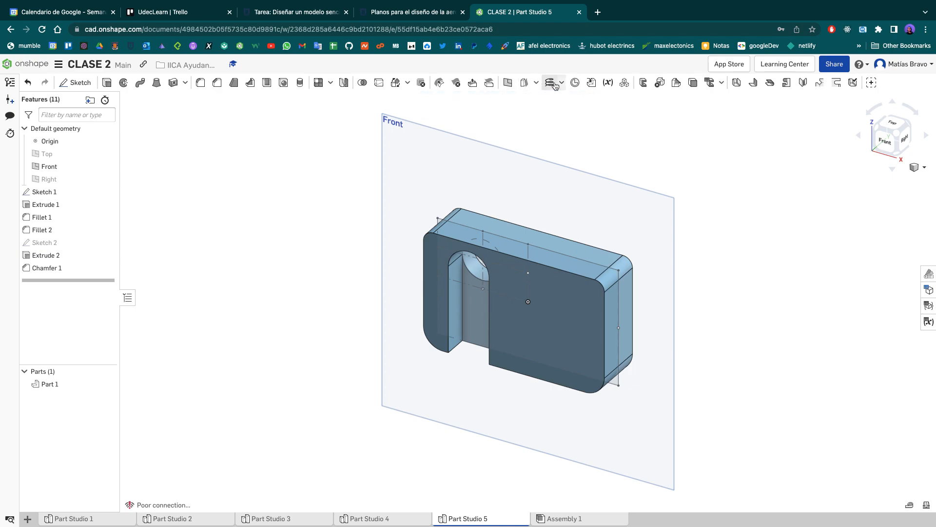
left_click(508, 83)
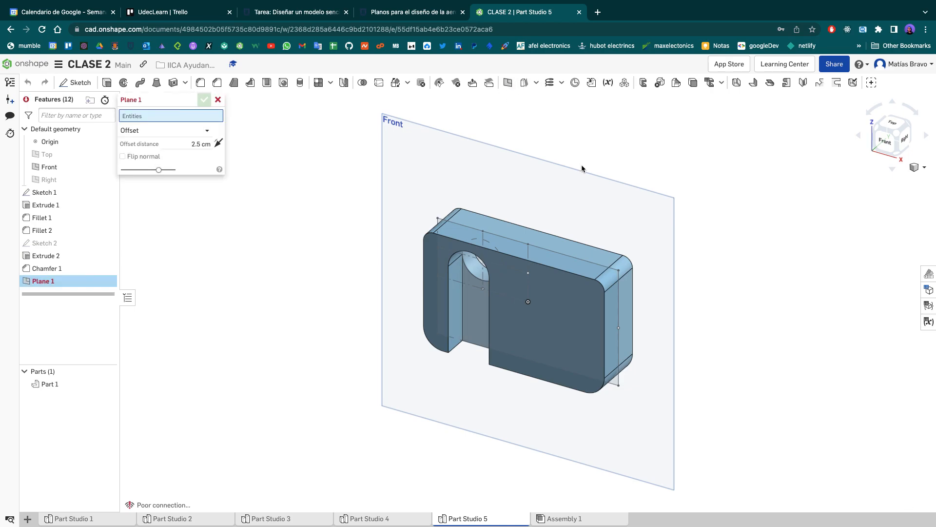
left_click(630, 221)
right_click_drag(759, 213, 707, 204)
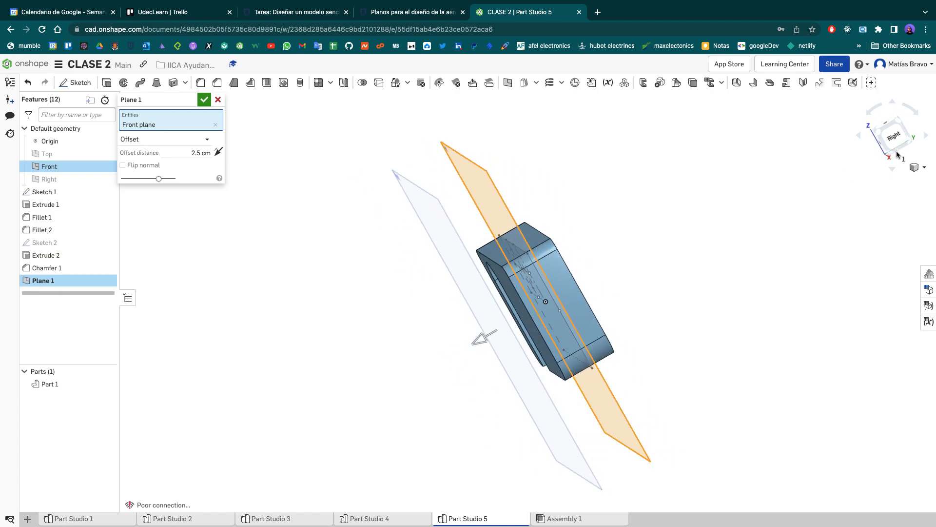
left_click(894, 135)
scroll(542, 278, "up", 3)
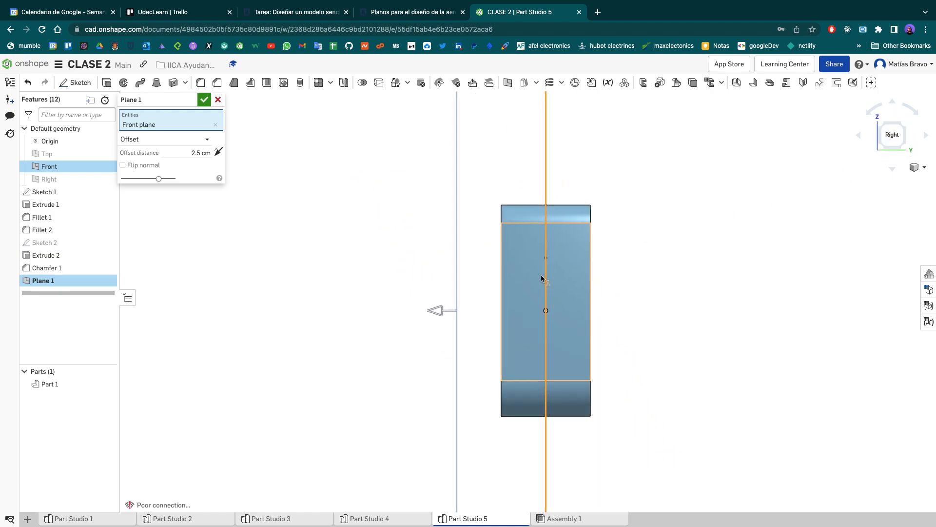
left_click_drag(436, 313, 473, 323)
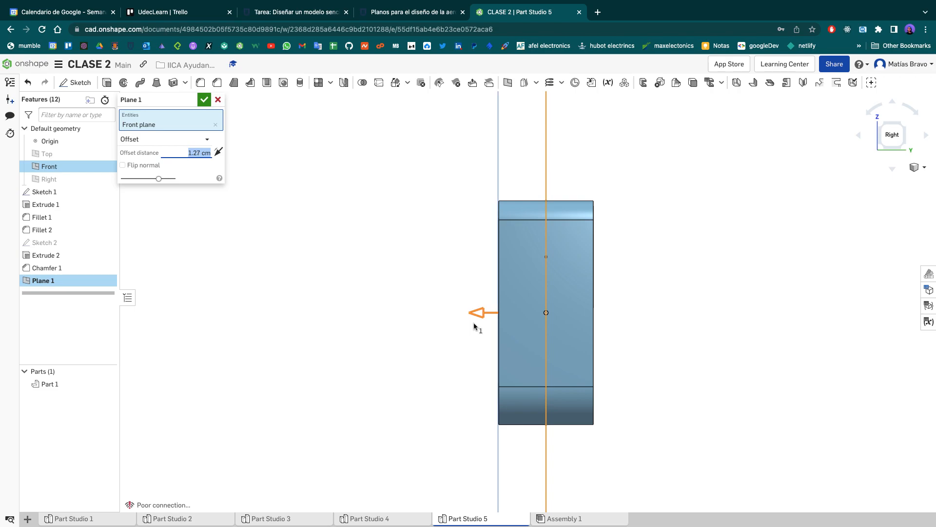
left_click(205, 101)
- Start a new sketch on the offset plane at the slotted face, with the Front plane hidden
right_click_drag(289, 171, 324, 197)
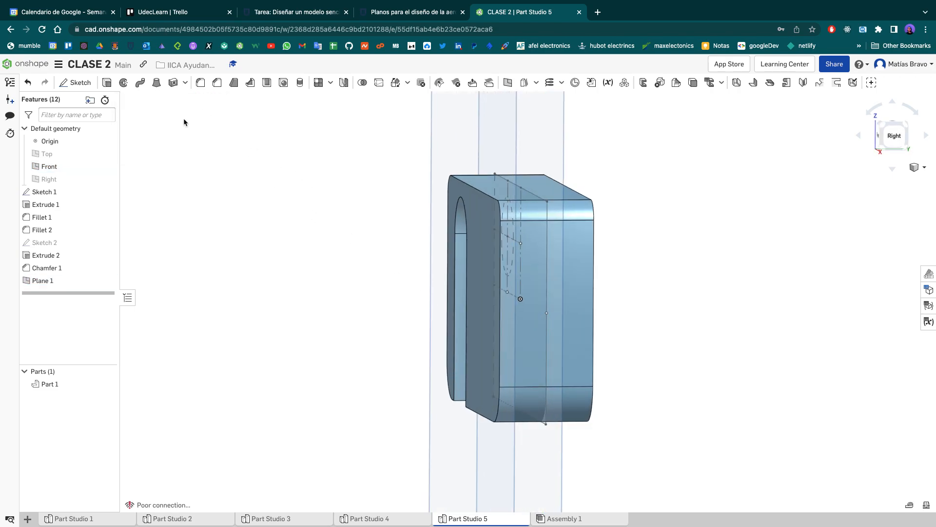
left_click(76, 82)
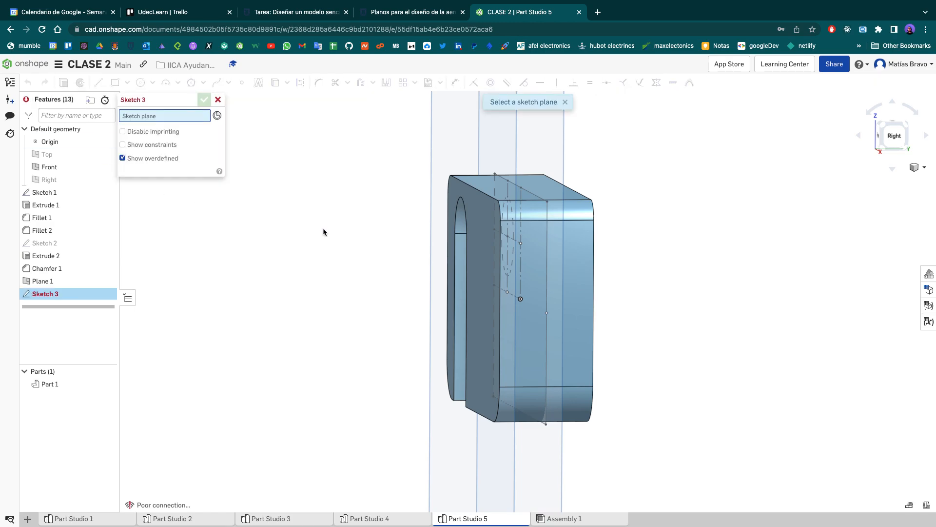
left_click(110, 167)
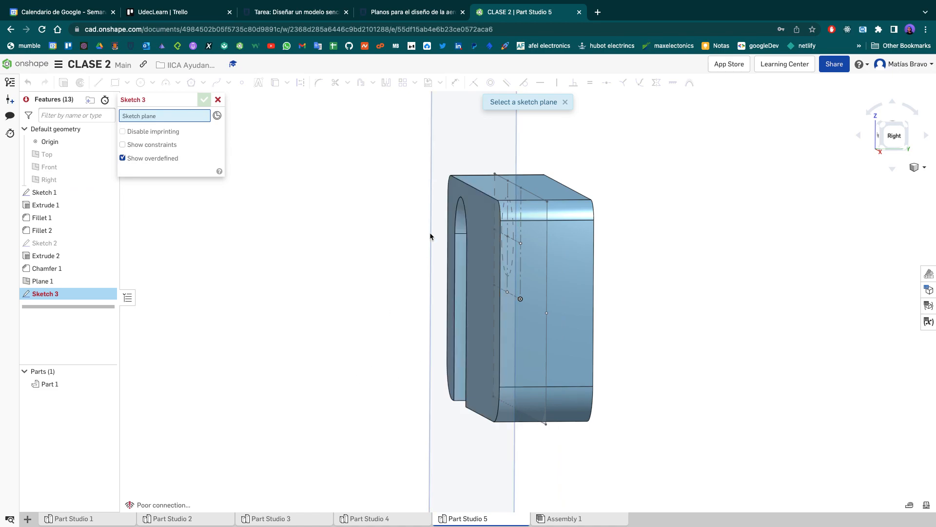
left_click(470, 159)
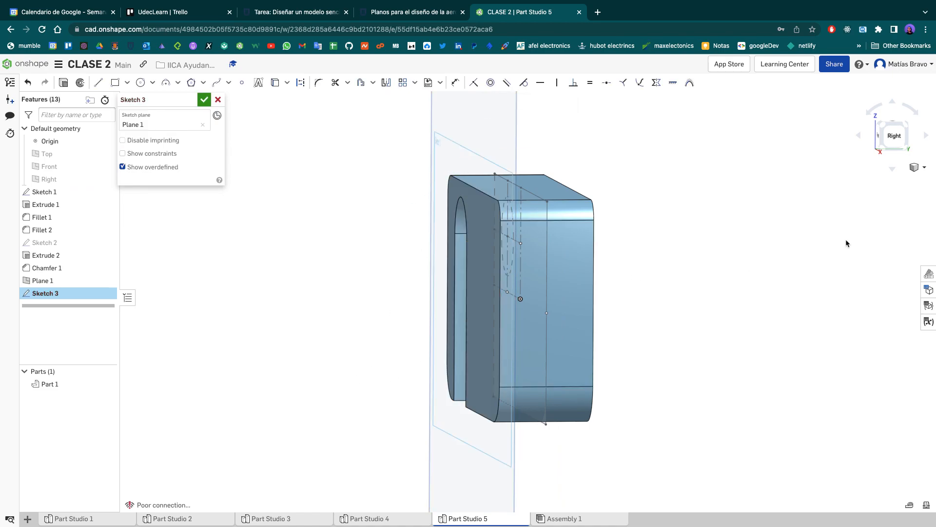
- Draw a circle centred on the origin, somewhat smaller than the plate's existing hole
left_click(877, 135)
scroll(523, 294, "up", 3)
key("c")
left_click(530, 305)
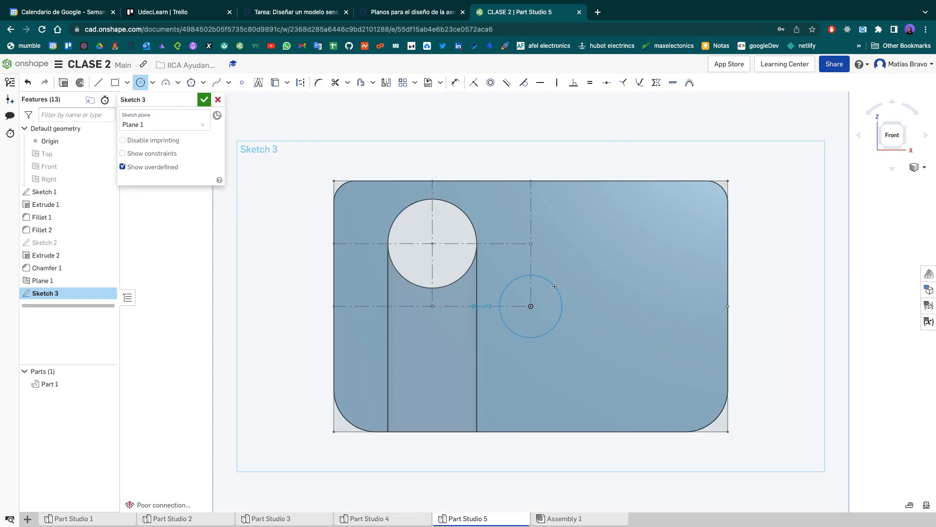
left_click(554, 288)
- Extrude the circle as a Remove operation 0.5 cm deep into the plate and accept it
left_click(61, 82)
key("shift+e")
mouse_move(720, 192)
right_mouse_down()
mouse_move(748, 154)
mouse_move(701, 174)
right_mouse_up()
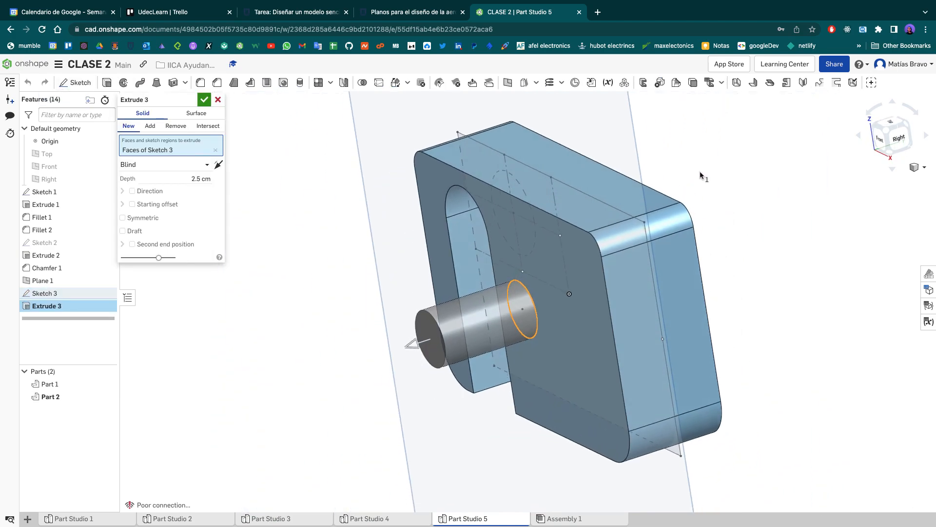
left_click(175, 126)
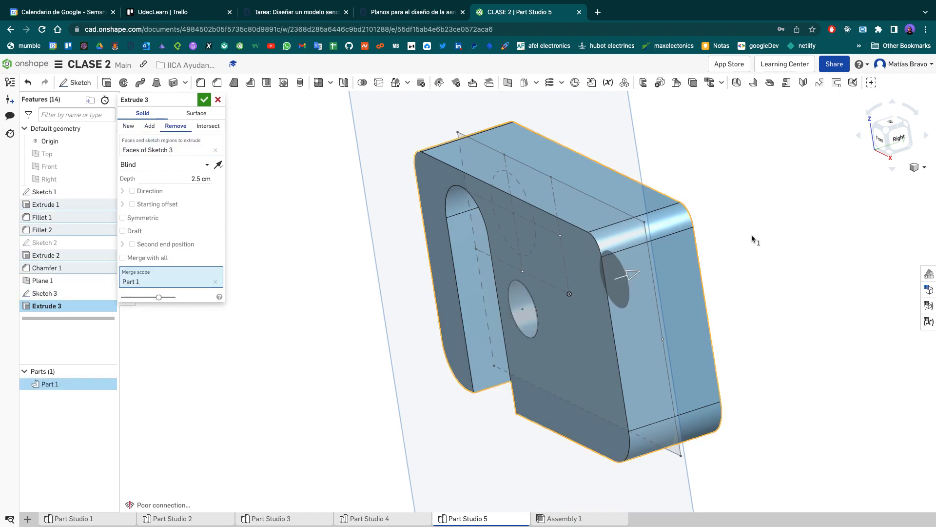
left_click(194, 179)
type("0.5")
key("Return")
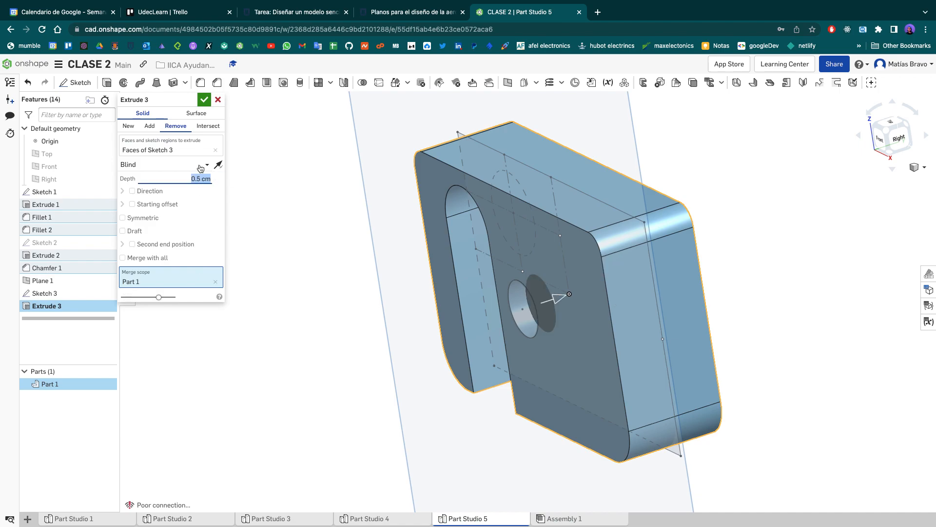
left_click(204, 99)
- Chamfer the outer edge of the new circular pocket with two distances of 0.5 cm each
scroll(541, 265, "up", 5)
right_click_drag(541, 265, 507, 251)
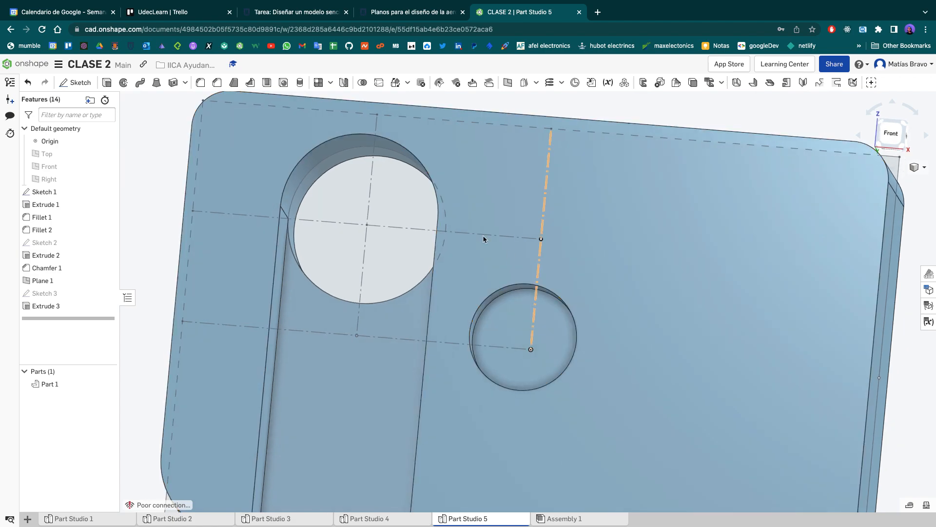
left_click(234, 82)
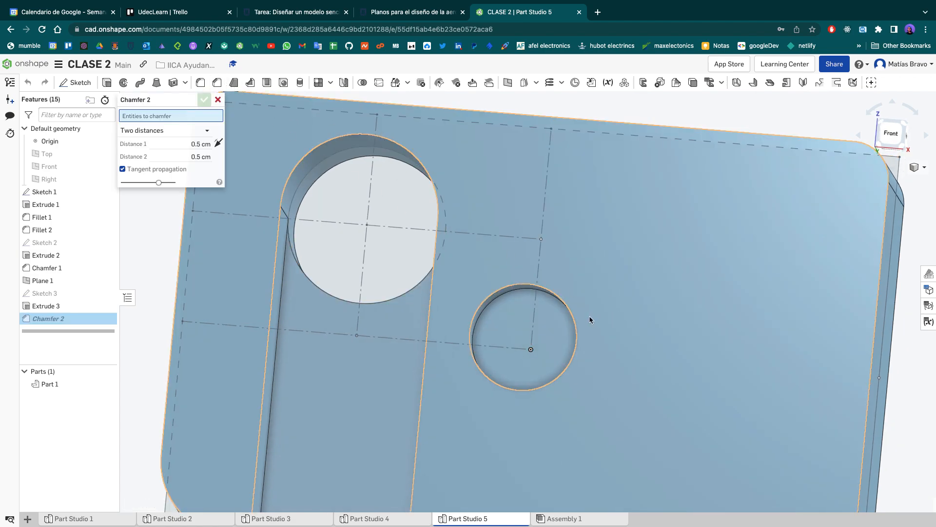
left_click(569, 309)
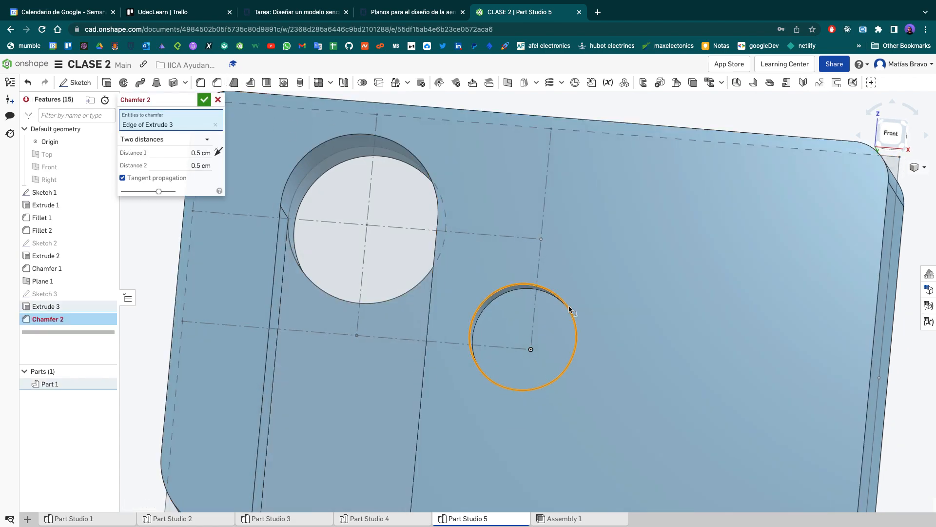
left_click(203, 100)
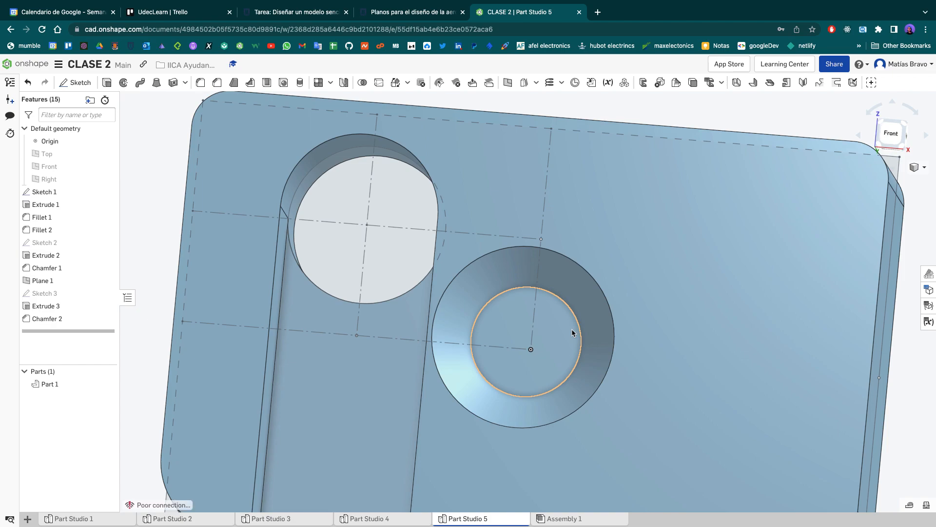
scroll(571, 329, "up", 3)
scroll(571, 328, "down", 5)
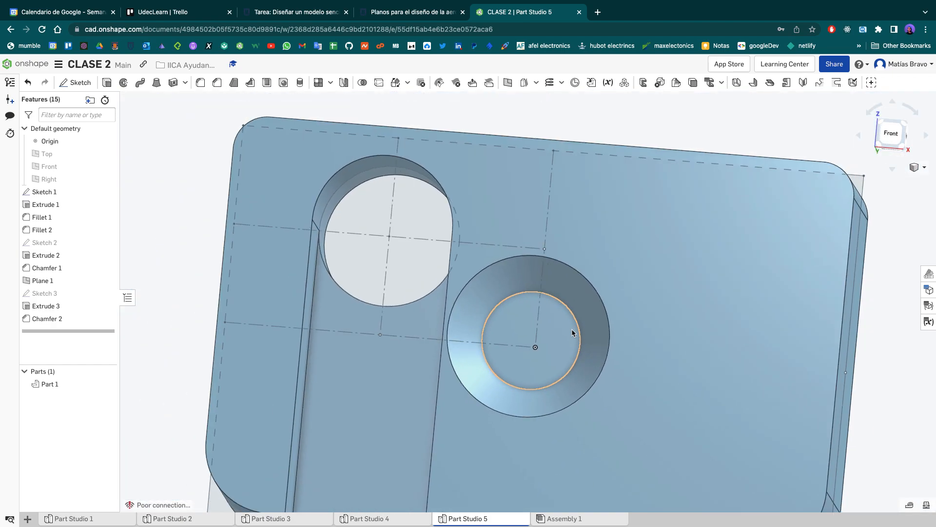
- Open Sketch 1 of the plate for editing in the front view
left_click(886, 139)
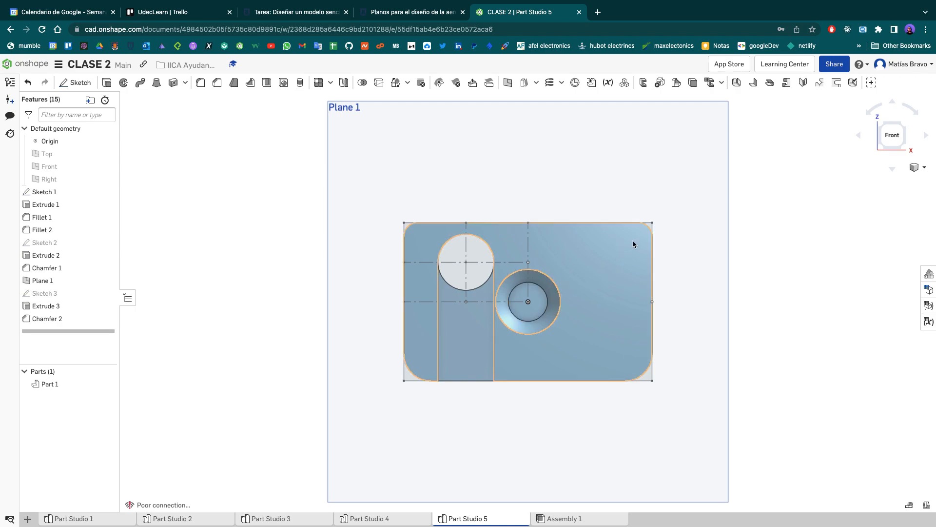
scroll(634, 257, "up", 2)
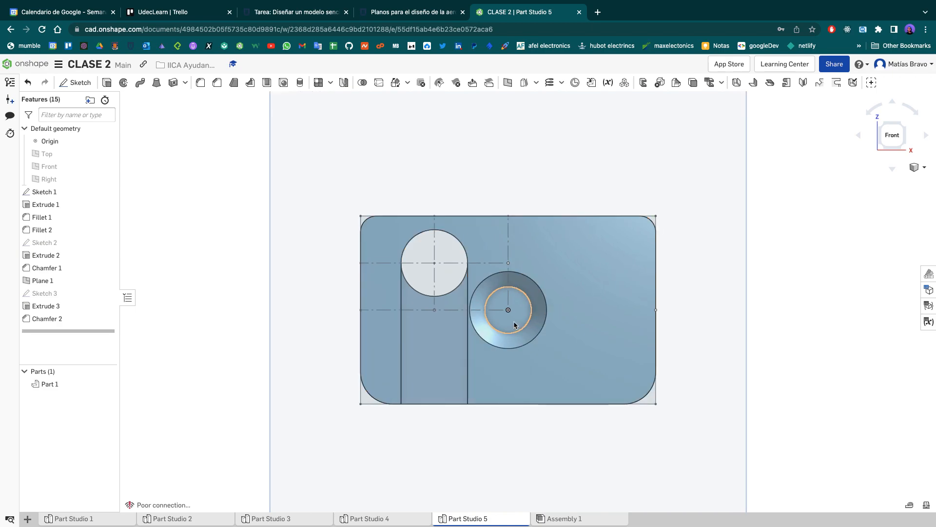
scroll(510, 320, "up", 1)
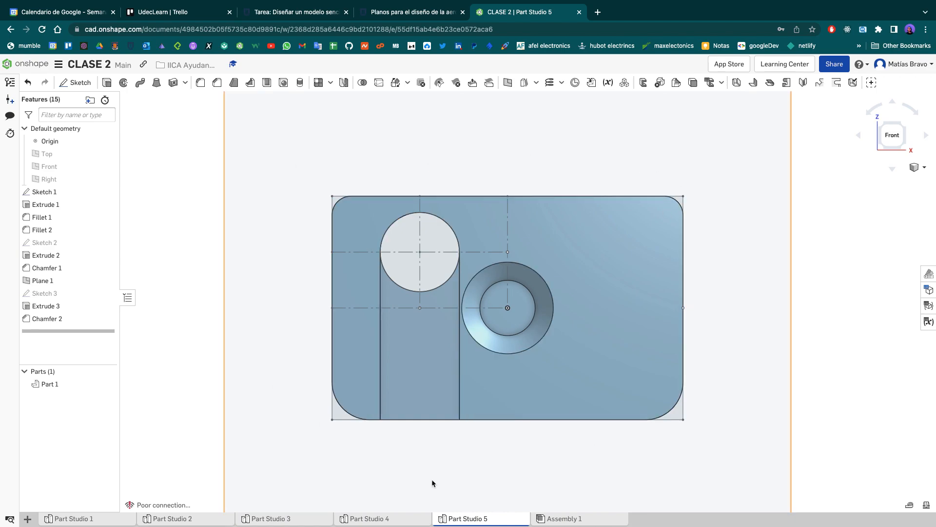
left_click(45, 192)
double_click(45, 191)
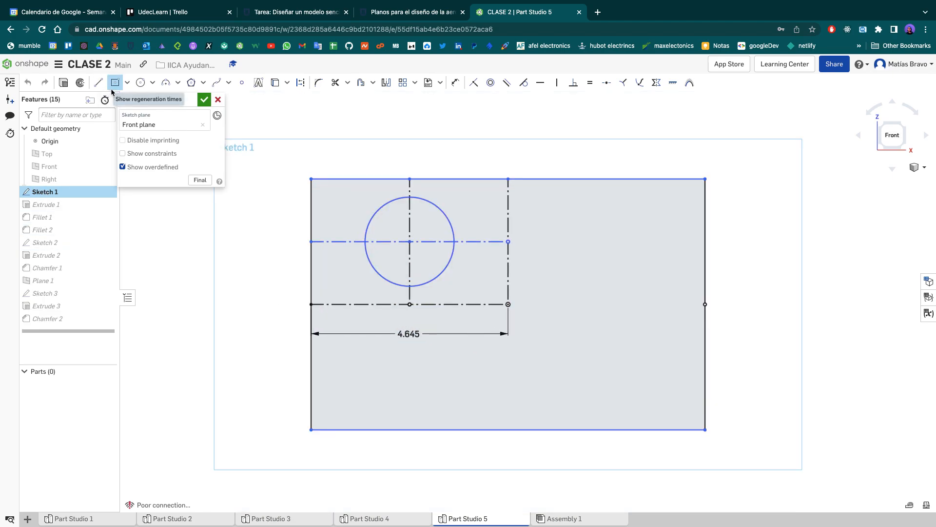
- Draw a centre-point rectangle about 1.95 by 1.74 cm on the origin and undo it
left_click(127, 83)
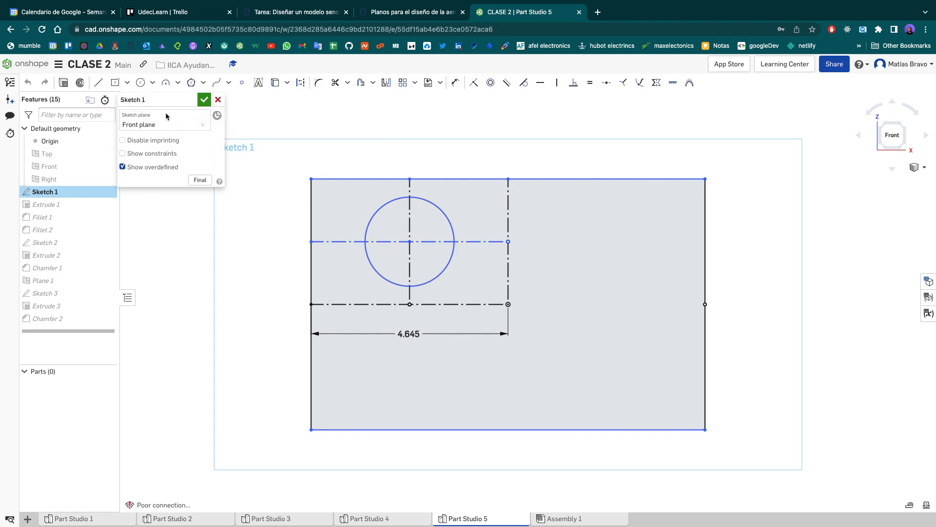
key("r")
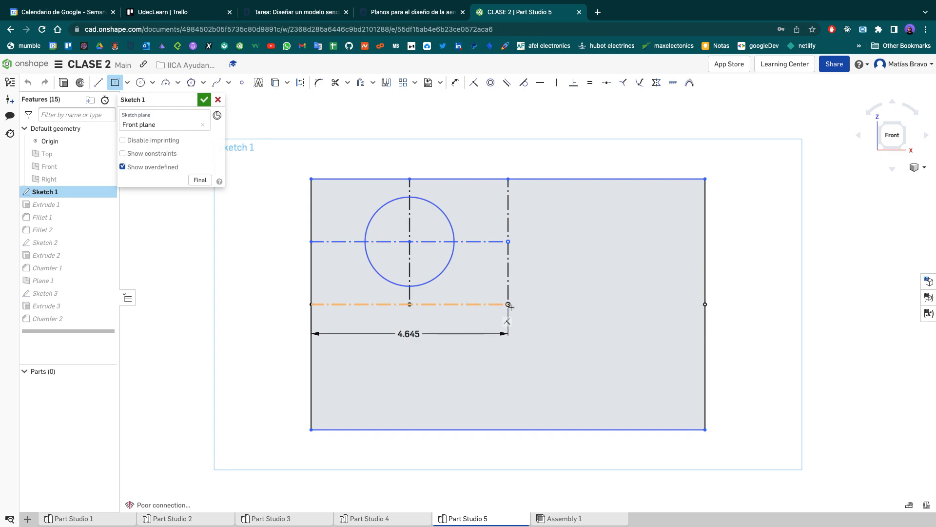
scroll(509, 306, "up", 3)
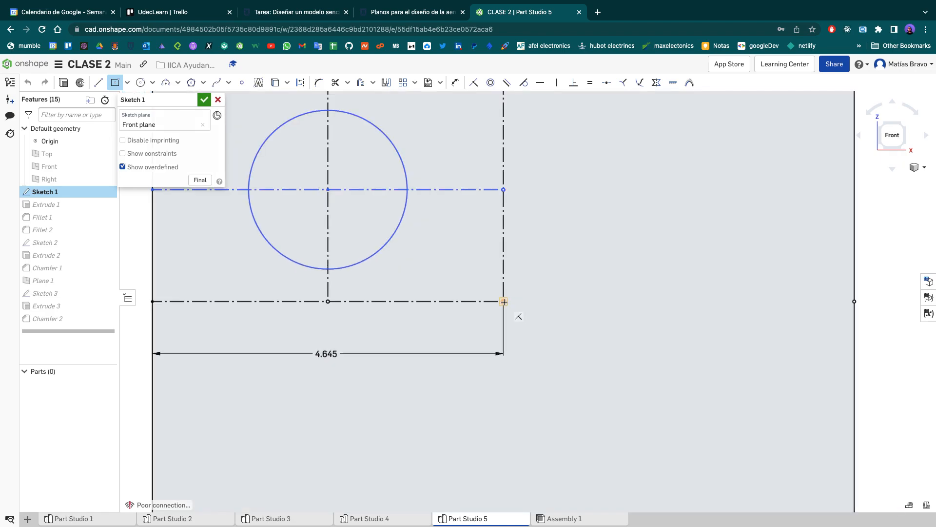
left_click(503, 302)
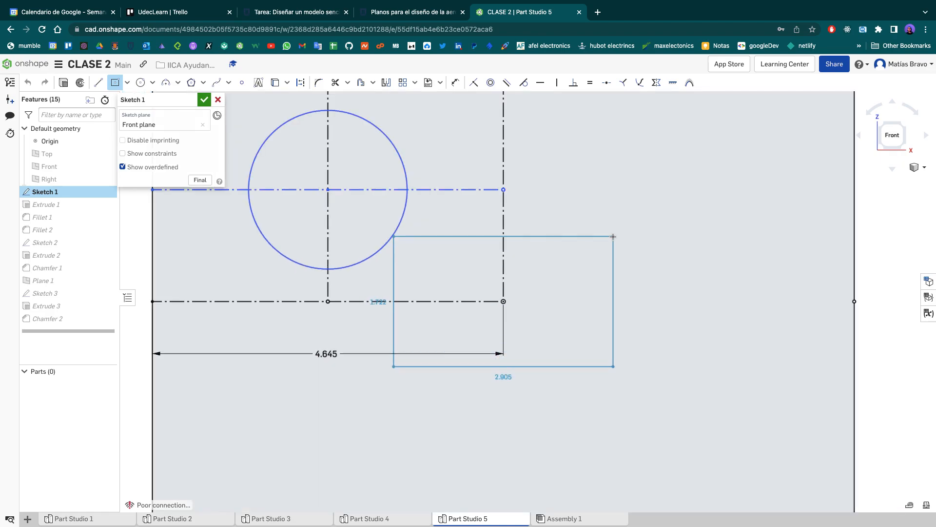
left_click(577, 236)
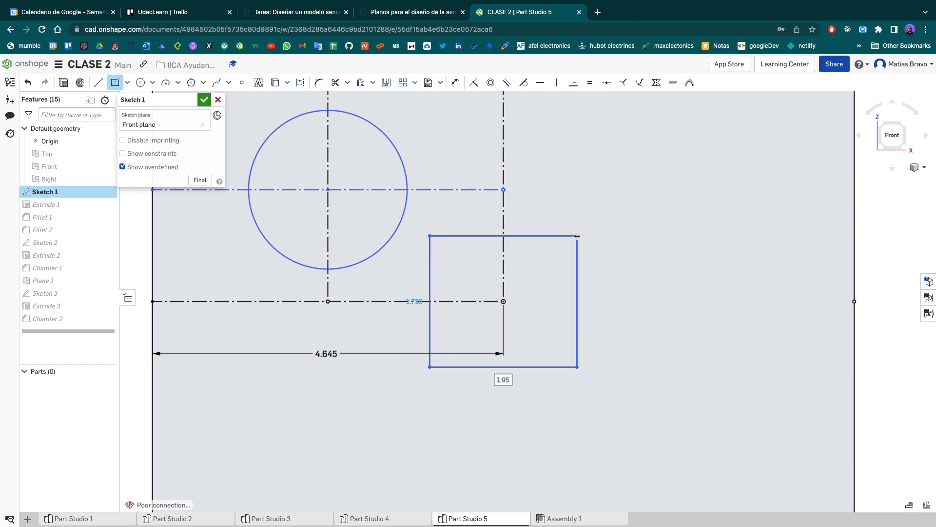
key("Escape")
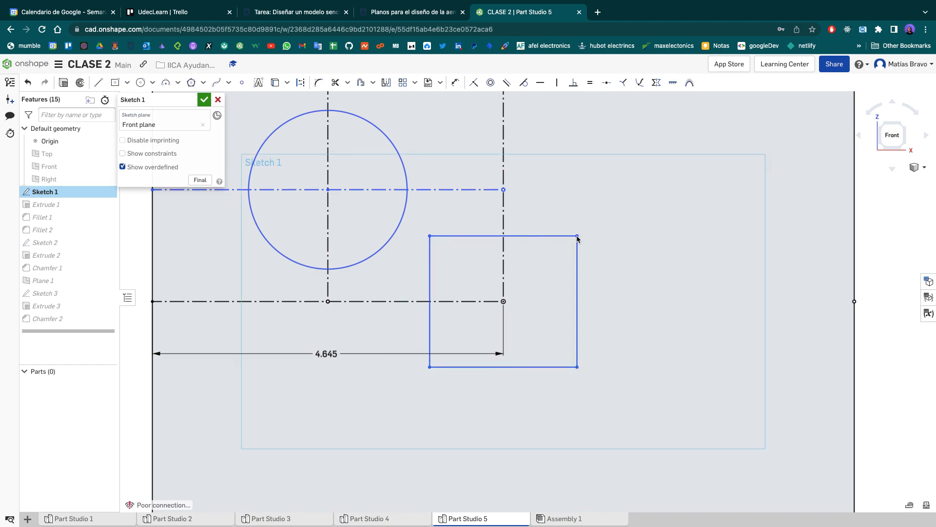
key("ctrl+z")
- Draw a centre-point rectangle about 2.65 by 2.28 cm away from the origin, in the plate's lower-right area, and undo it
key("r")
left_click(672, 369)
left_click(771, 283)
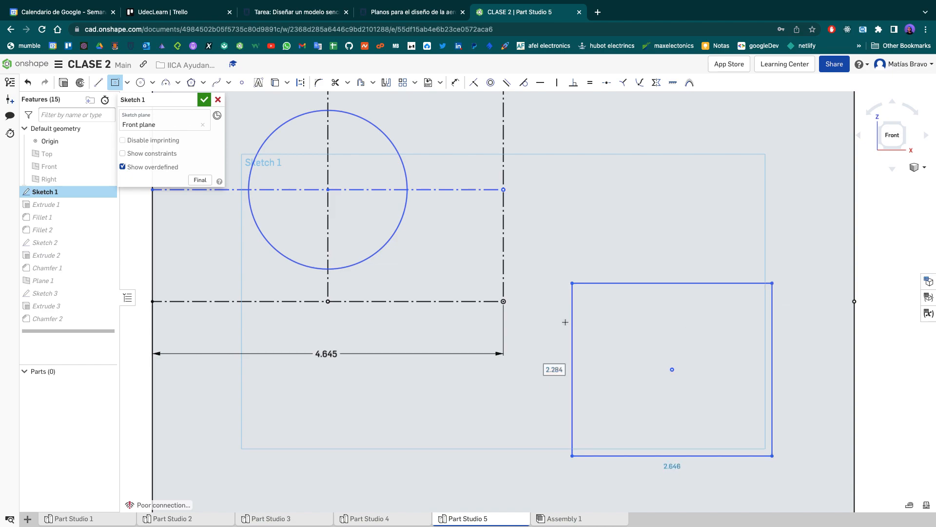
key("Escape")
key("ctrl+z")
- Draw a centre-point rectangle with its centre slightly off the origin, to the lower right of it
key("r")
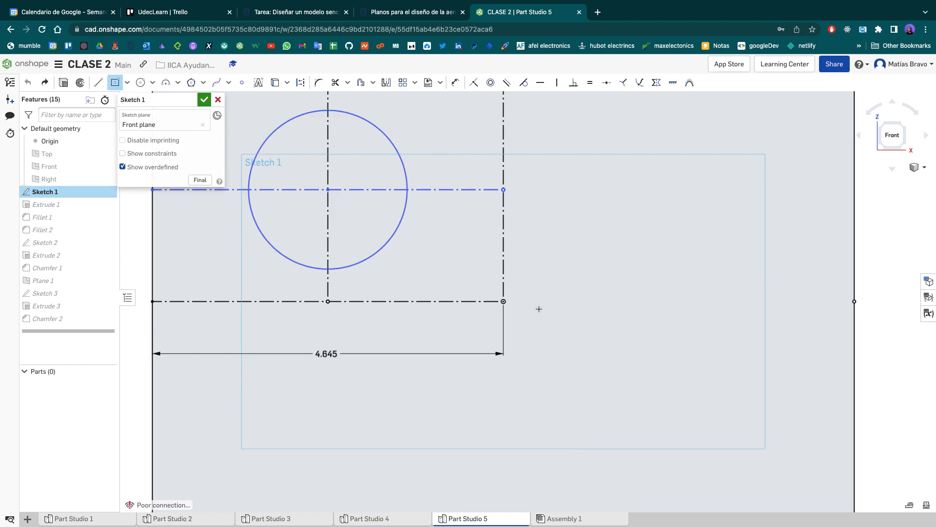
left_click(639, 226)
key("Escape")
key("ctrl+a")
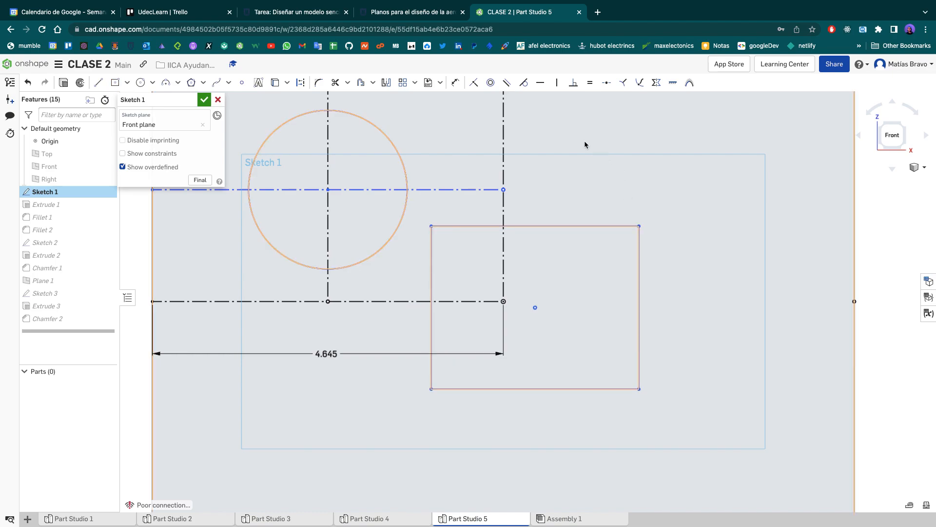
key("Escape")
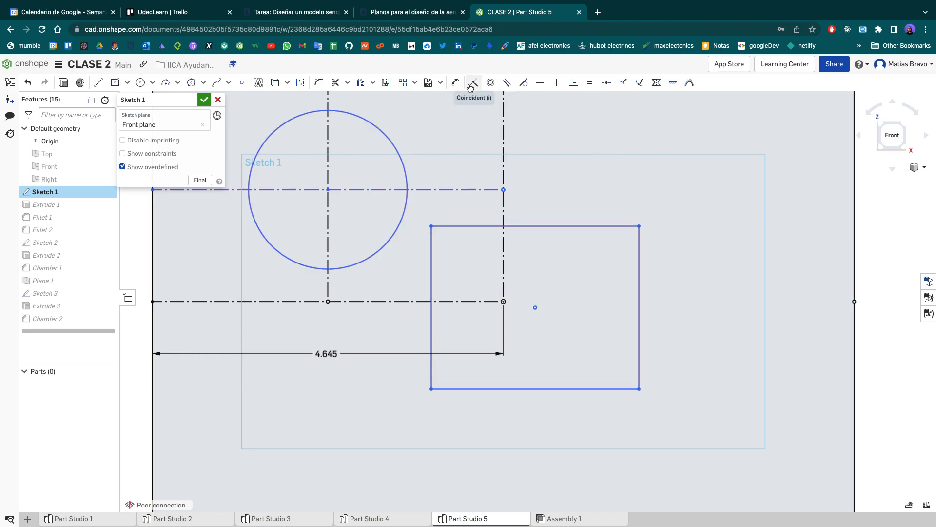
- Add a Coincident constraint between the rectangle's centre point and the origin
left_click(471, 86)
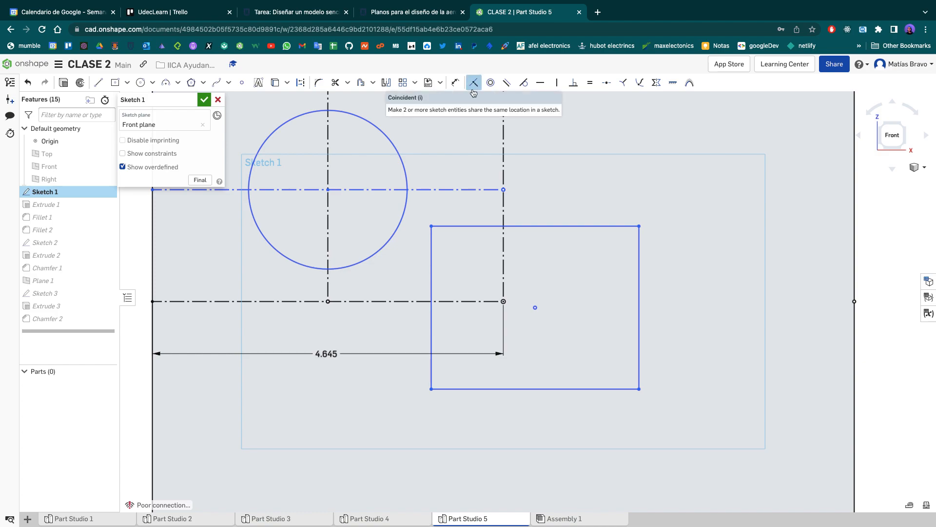
left_click(536, 307)
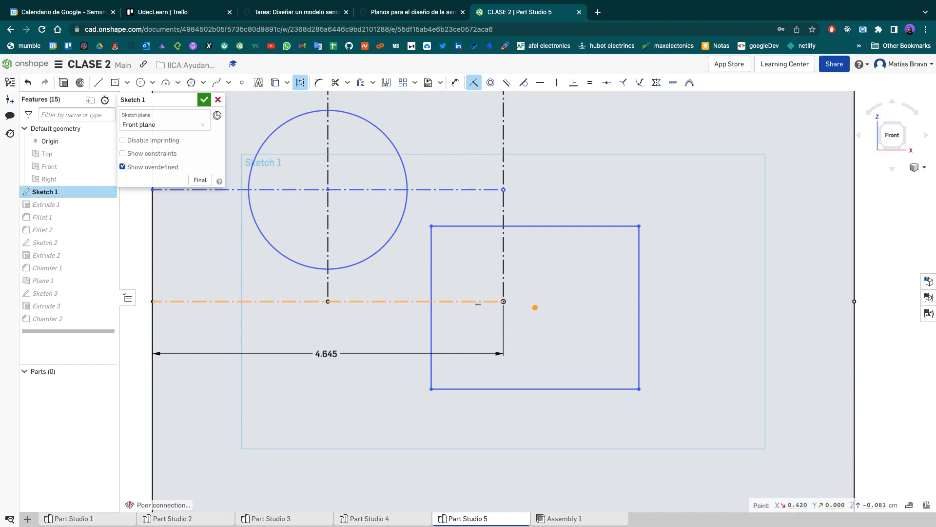
left_click(503, 302)
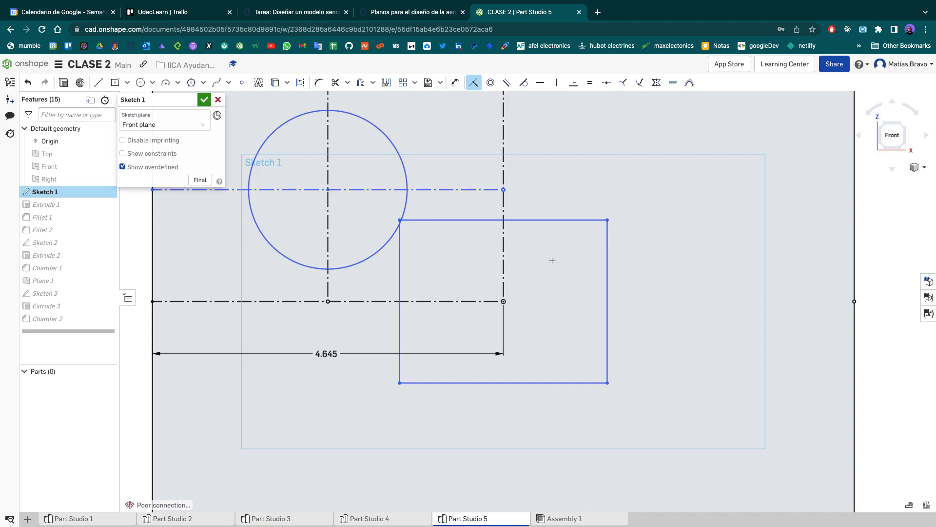
- Apply an Equal constraint to the rectangle's upper and right sides to make it a square
scroll(573, 268, "down", 2)
scroll(573, 268, "down", 1)
scroll(573, 268, "down", 1)
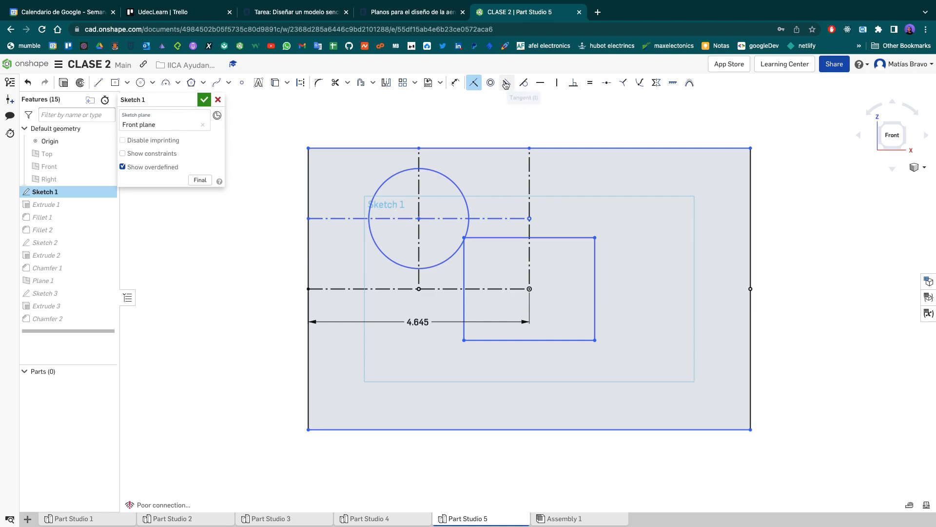
left_click(592, 84)
left_click(580, 237)
left_click(594, 262)
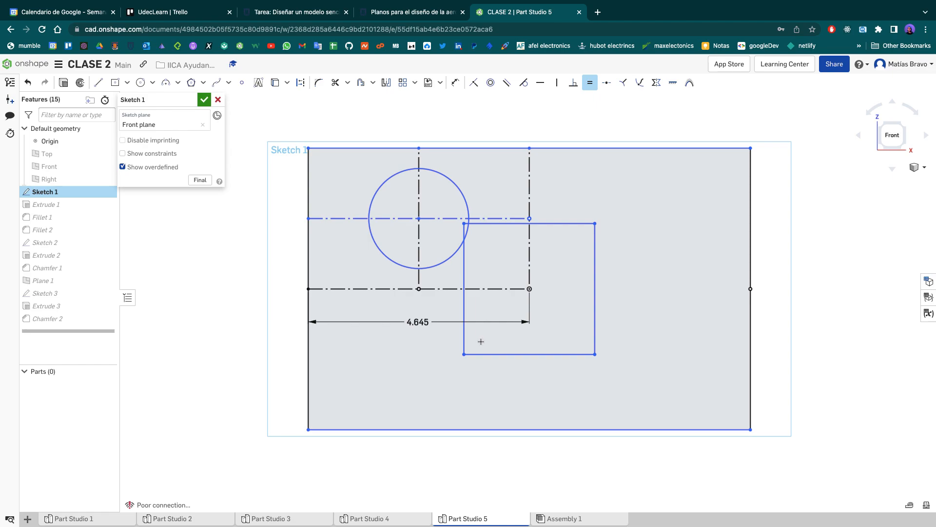
key("Escape")
- Undo the Equal constraint, the Coincident constraint and the rectangle in Sketch 1
key("ctrl+z")
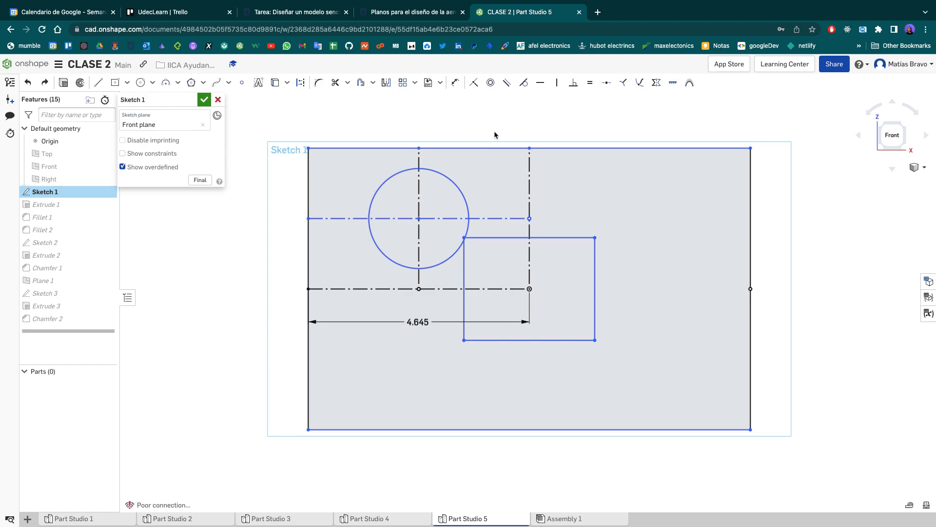
key("ctrl+z")
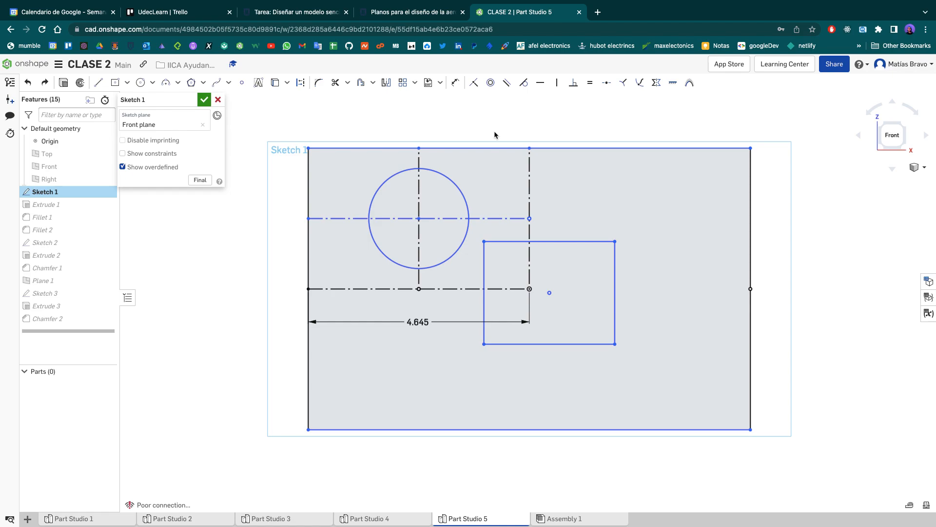
key("ctrl+z")
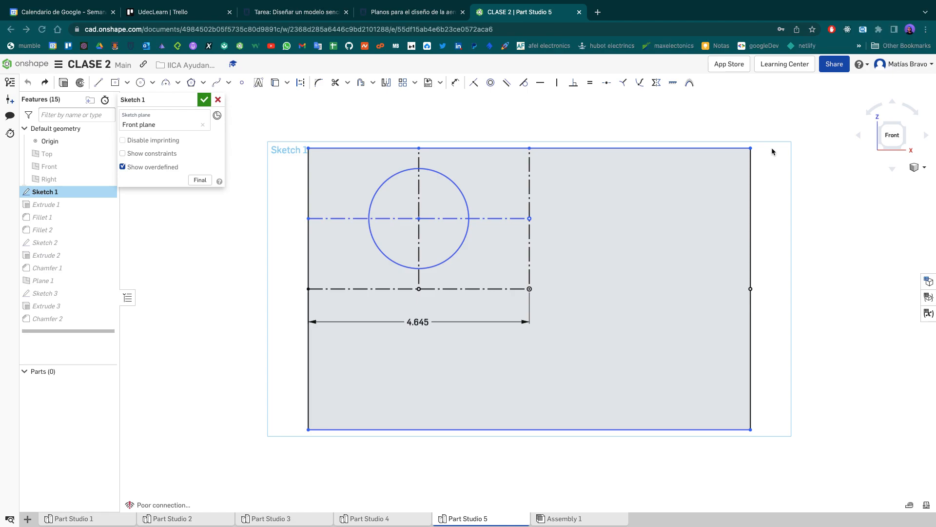
- Accept Sketch 1 and return to the front view of the whole plate
left_click(819, 294)
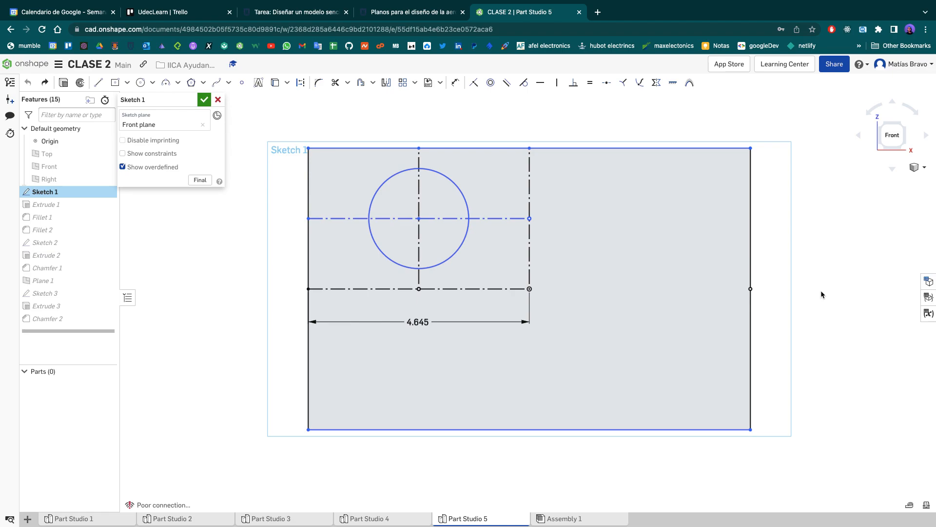
scroll(821, 291, "up", 3)
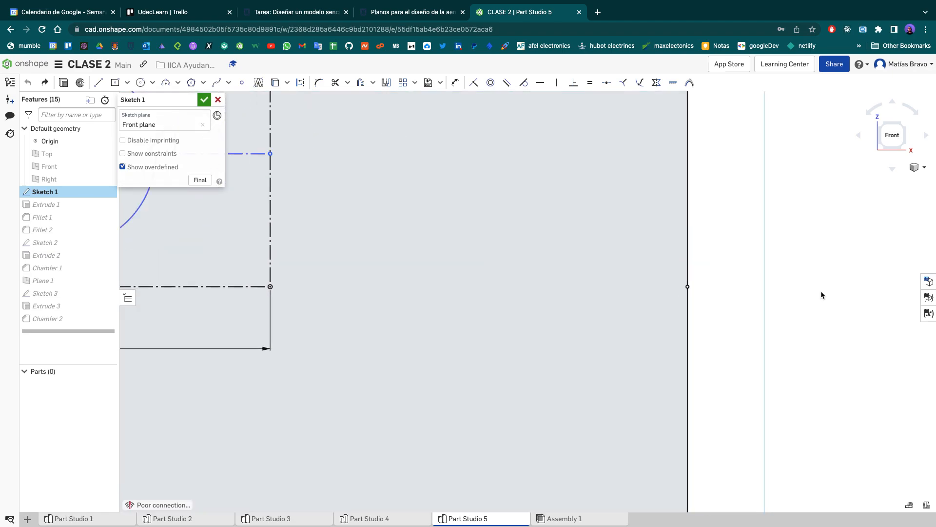
left_click(204, 101)
key("f")
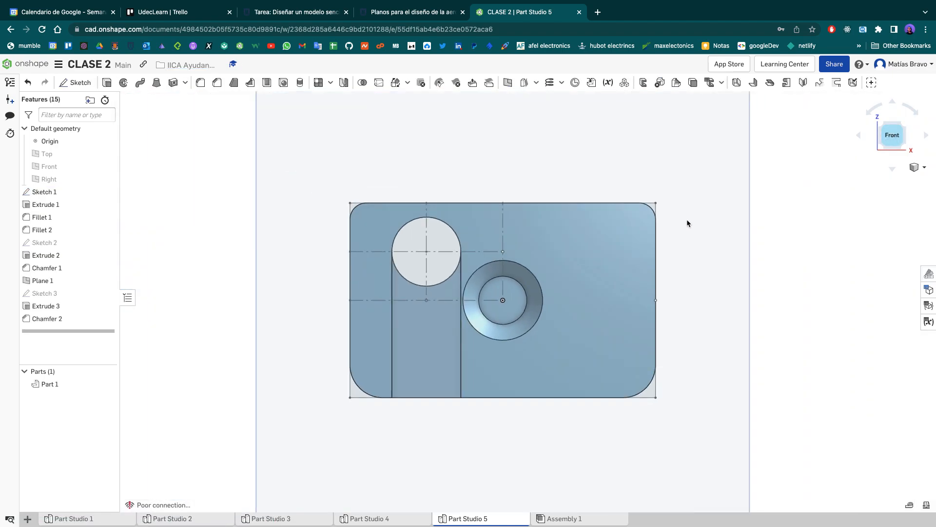
right_click_drag(714, 203, 556, 276)
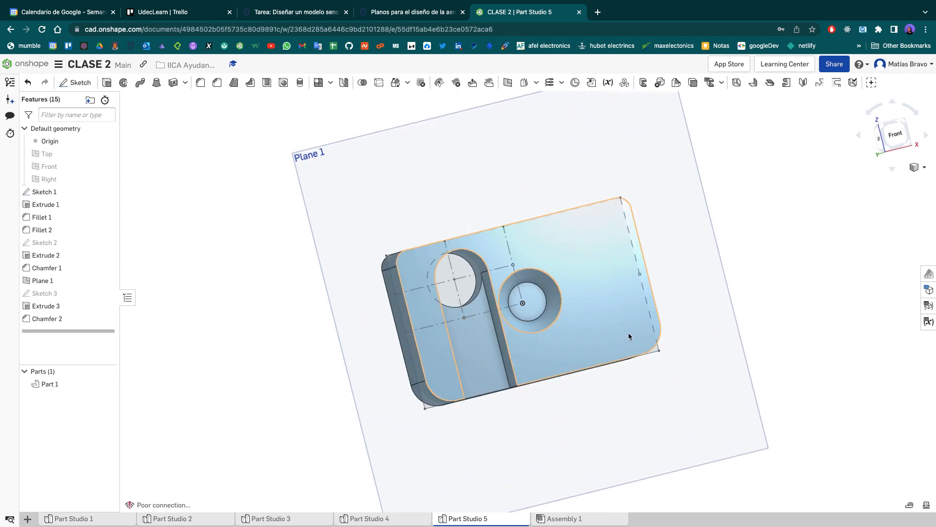
key("shift+1")
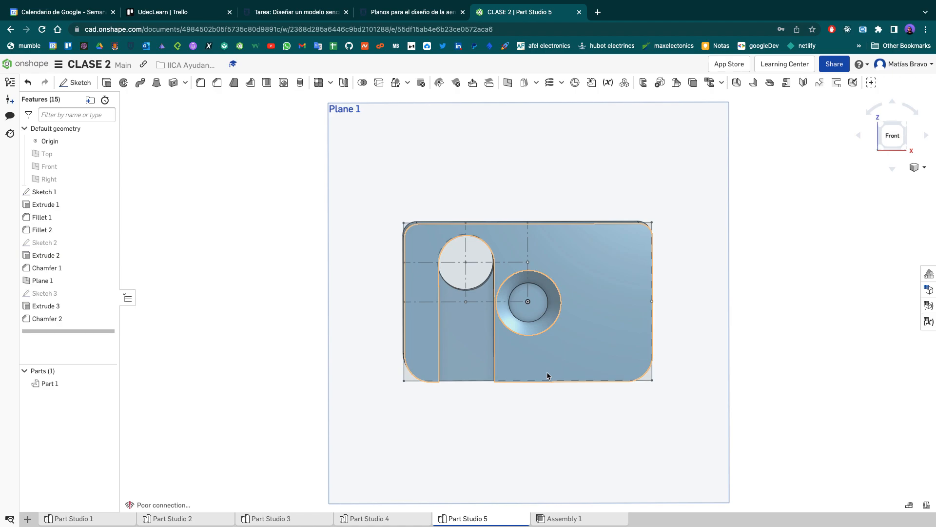
- Examine the long curved part in Part Studio 2 and the plate in Part Studio 1 from the front
left_click(177, 520)
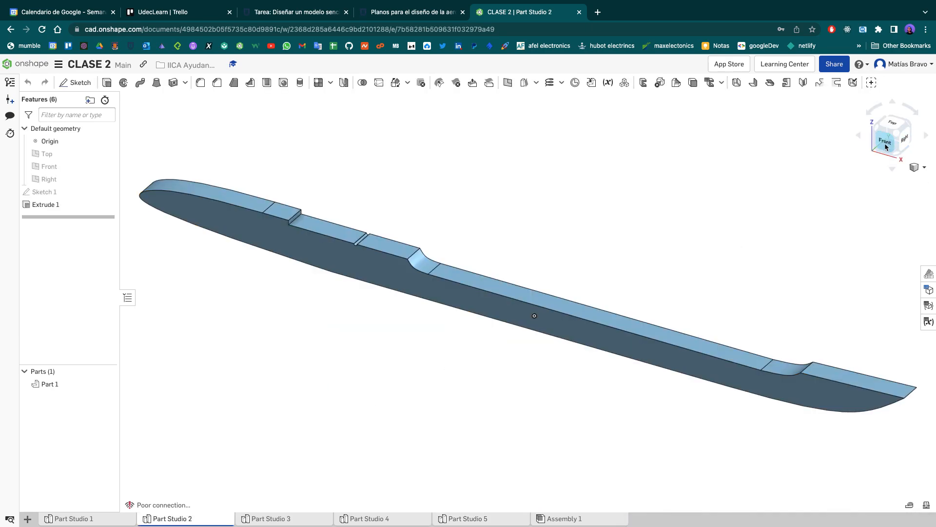
left_click(885, 143)
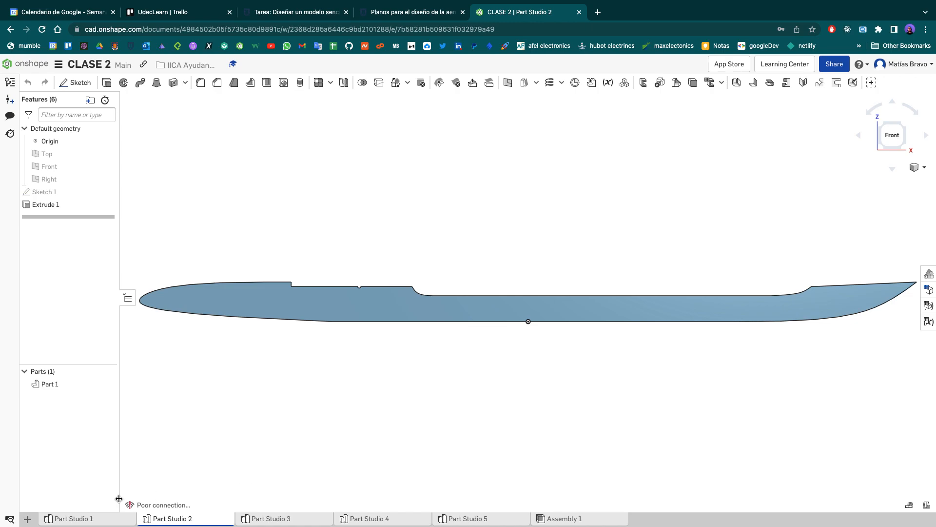
left_click(73, 518)
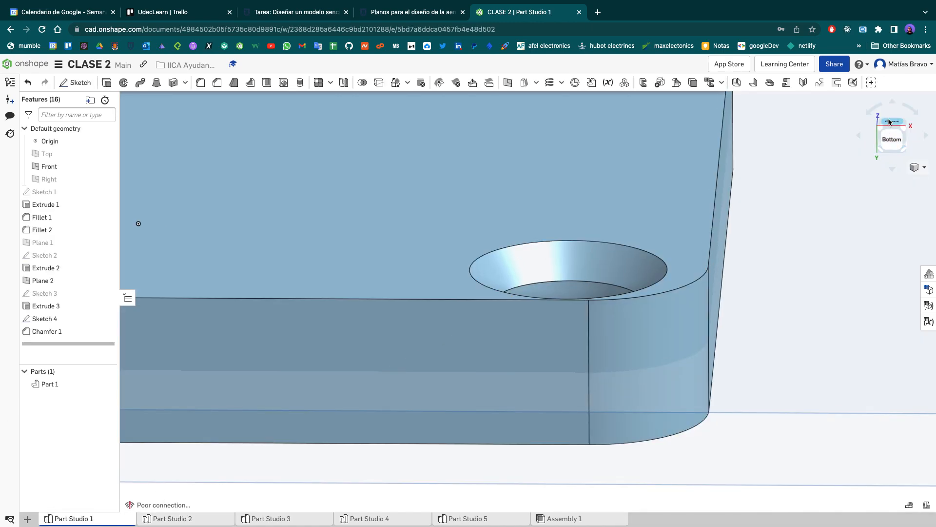
left_click(891, 123)
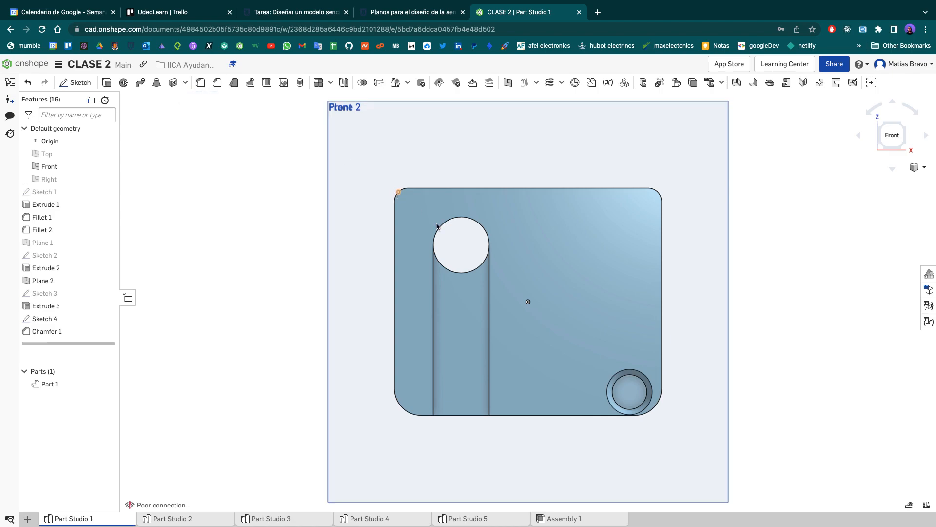
left_click(645, 378)
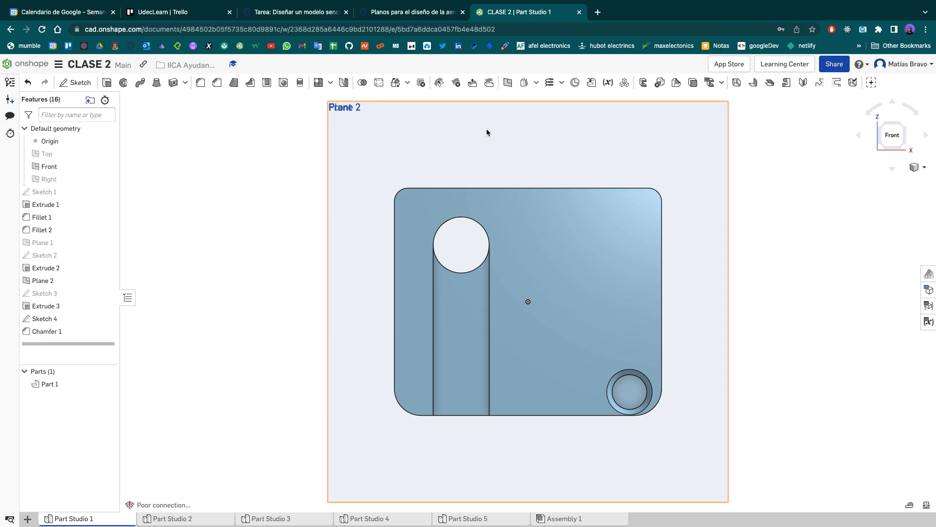
- Open Sketch 1 of the long curved part in Part Studio 2 to examine its dimensions and construction lines
left_click(501, 521)
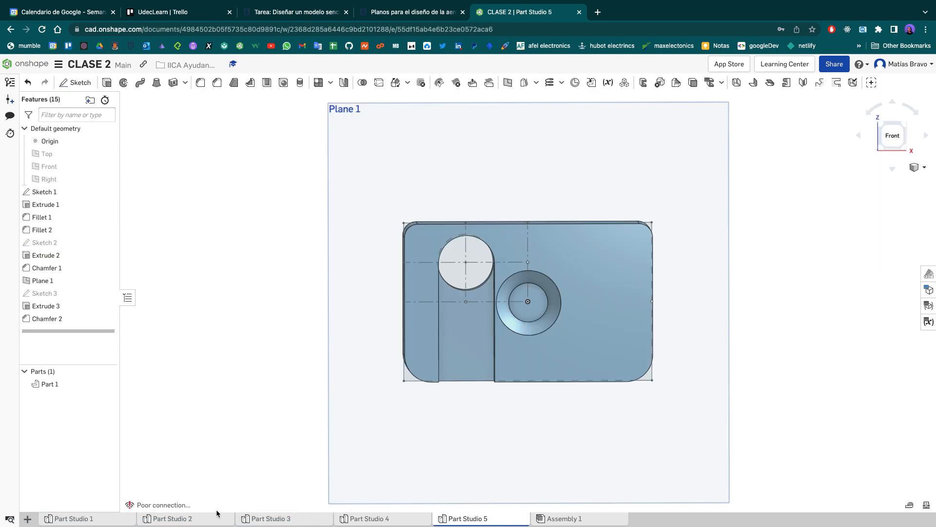
left_click(188, 518)
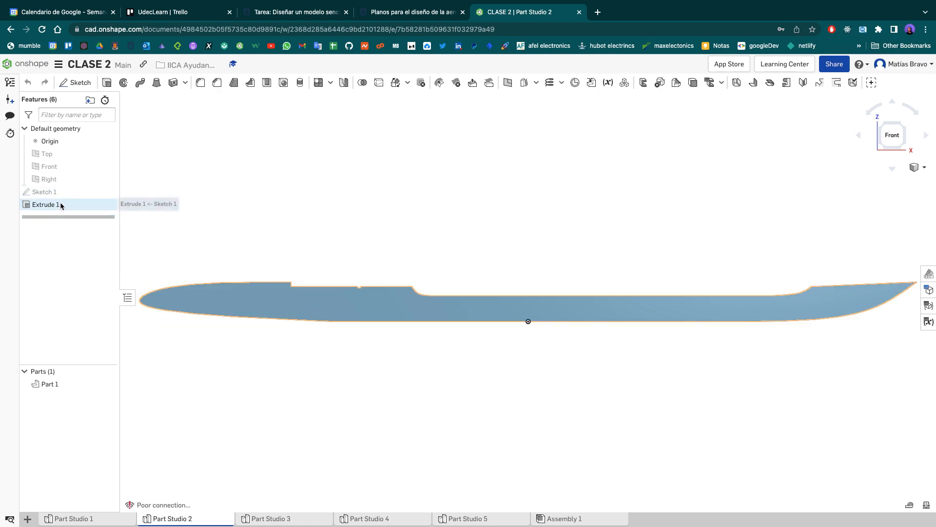
double_click(71, 192)
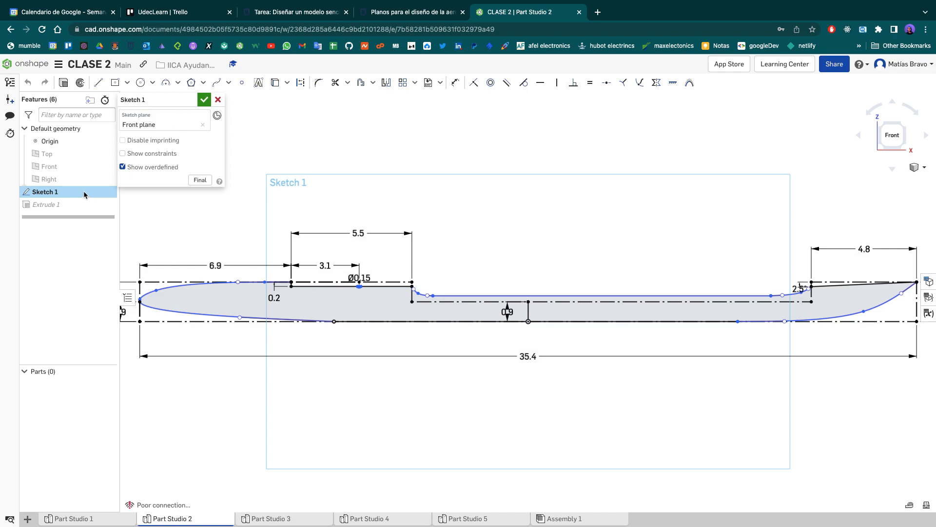
scroll(561, 225, "down", 3)
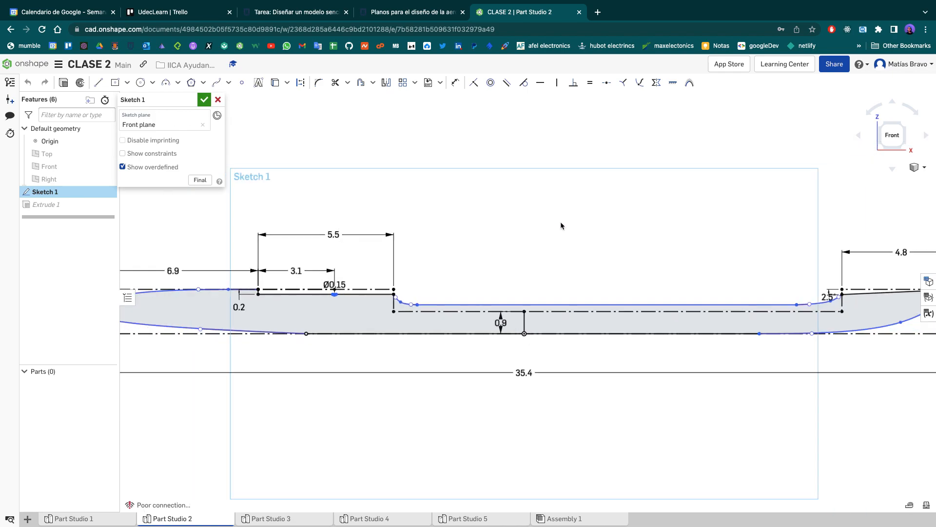
- Reposition the Ø0.15, both 0.9, 2.5° and right-end 1.8 dimension labels in Sketch 1 clear of the profile lines
left_click_drag(409, 263, 426, 259)
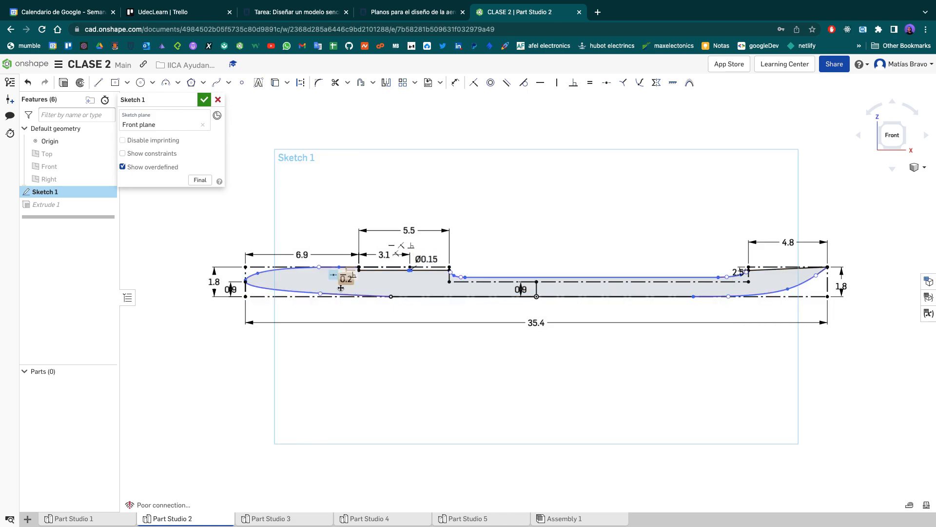
left_click_drag(239, 289, 239, 314)
left_click_drag(520, 289, 551, 309)
left_click_drag(739, 272, 719, 266)
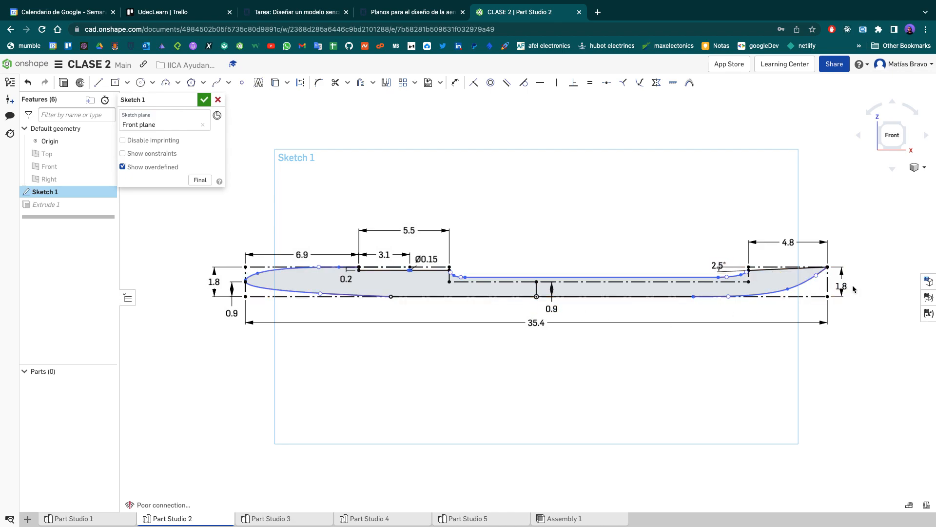
left_click_drag(842, 284, 854, 281)
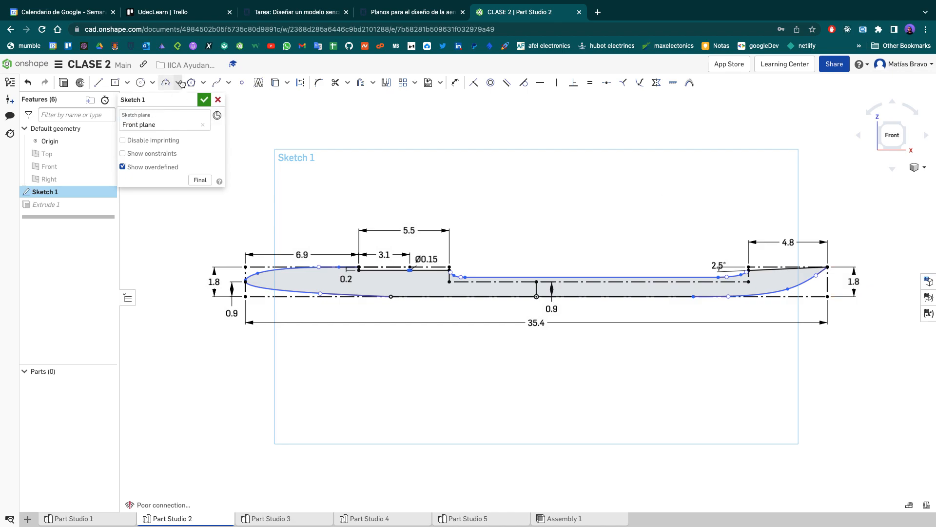
- Sketch a freehand multi-point spline about 109 cm long looping above and around the fuselage profile, plus a short two-point spline near its lower end
left_click(215, 83)
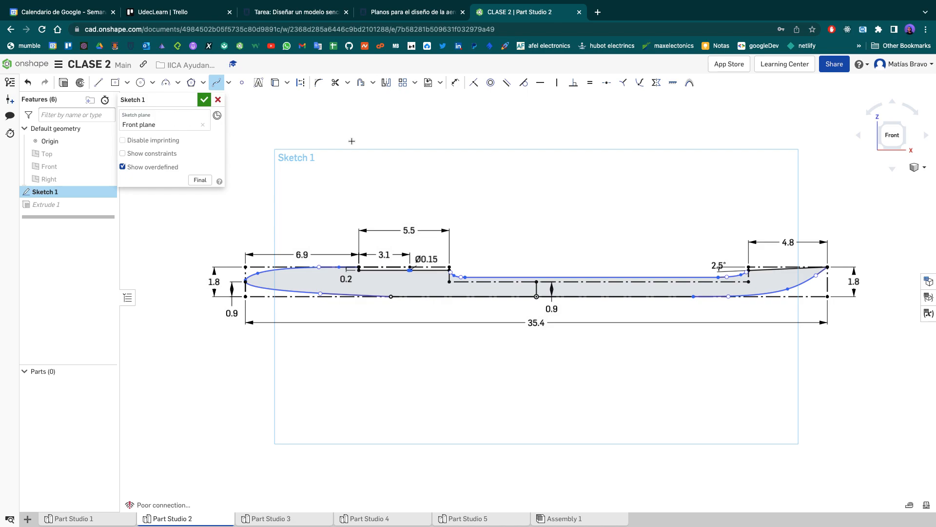
left_click(350, 146)
left_click(530, 209)
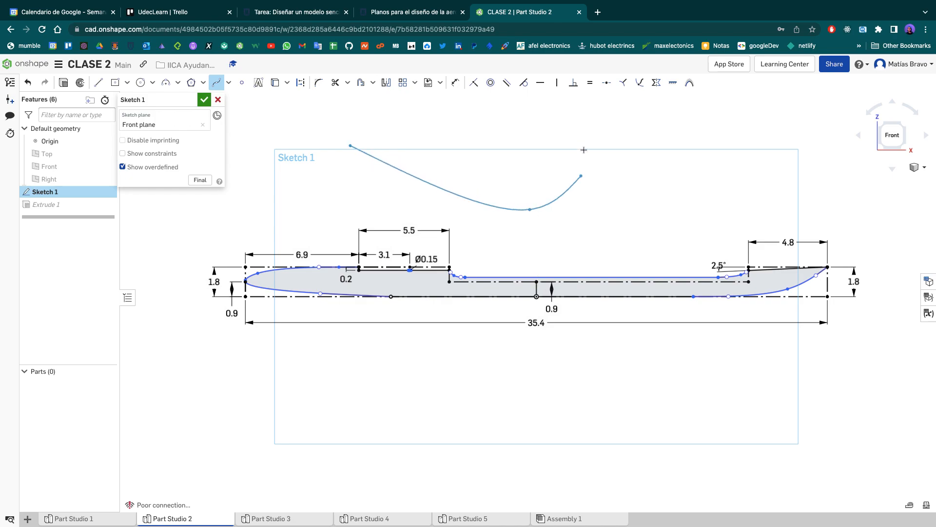
left_click(555, 126)
left_click(461, 168)
left_click(451, 143)
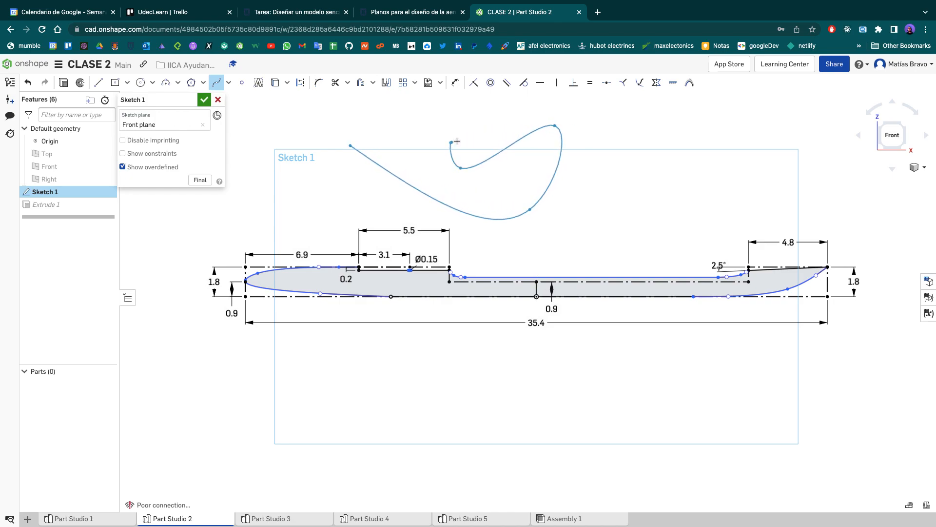
left_click(558, 113)
left_click(571, 113)
left_click(603, 124)
left_click(610, 133)
left_click(623, 167)
left_click(613, 182)
left_click(607, 189)
left_click(594, 197)
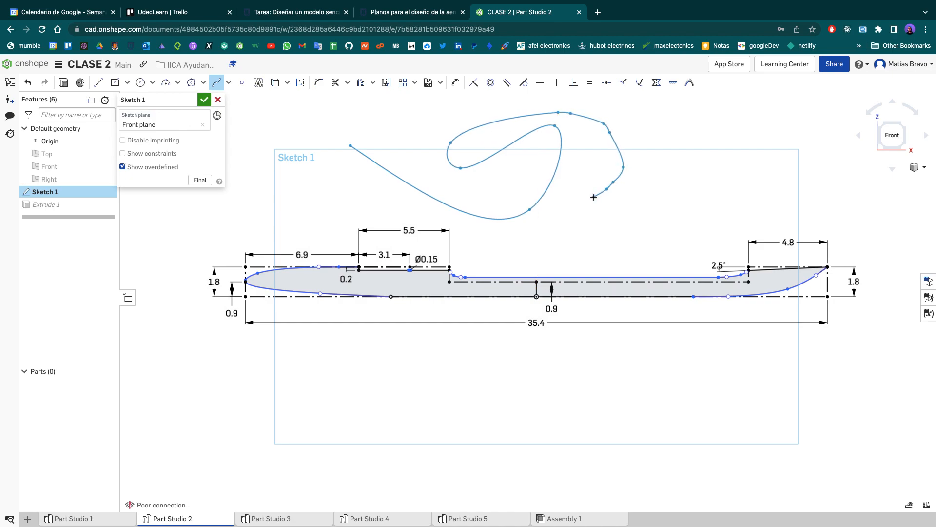
left_click(499, 237)
left_click(294, 165)
left_click(225, 207)
left_click(153, 314)
left_click(172, 346)
left_click(267, 401)
left_click(318, 414)
left_click(465, 424)
left_click(517, 435)
left_click(581, 357)
double_click(613, 421)
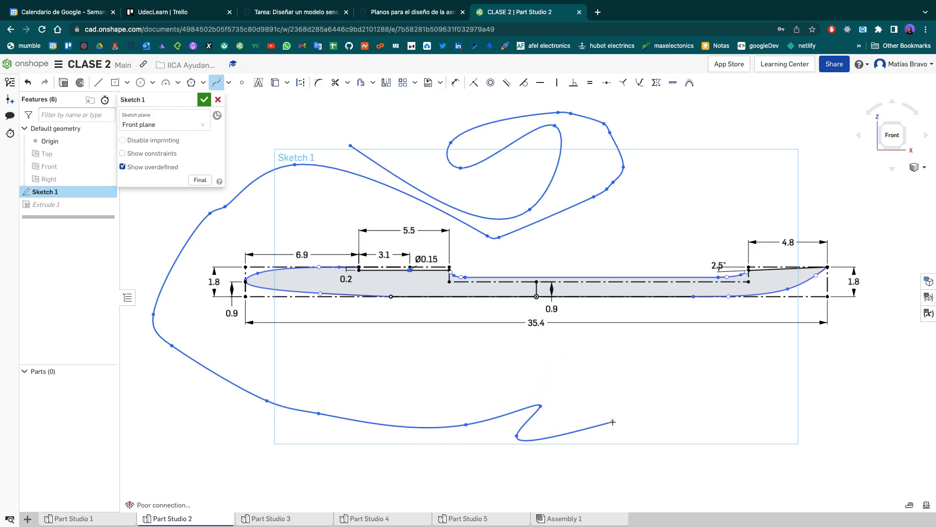
left_click(564, 434)
left_click(578, 464)
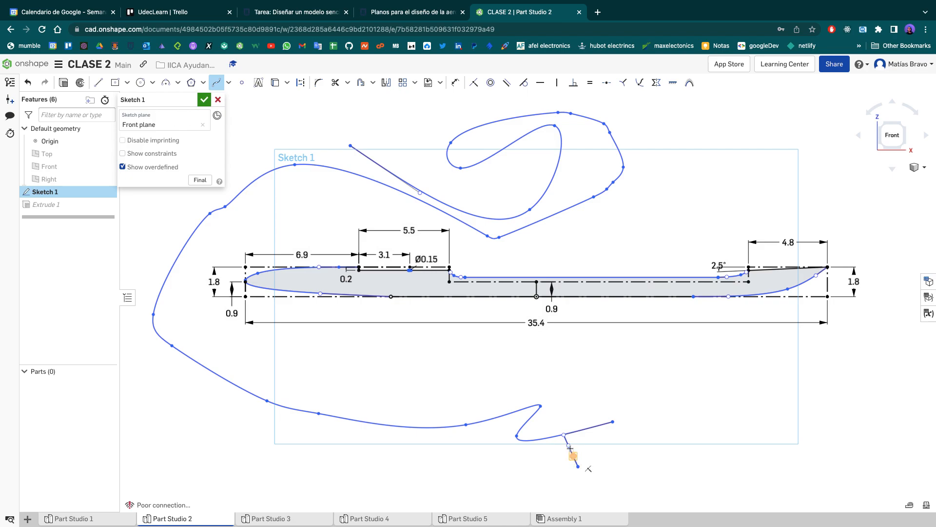
key("Escape")
- Delete the long looping spline and the short spline from Sketch 1
left_click(542, 222)
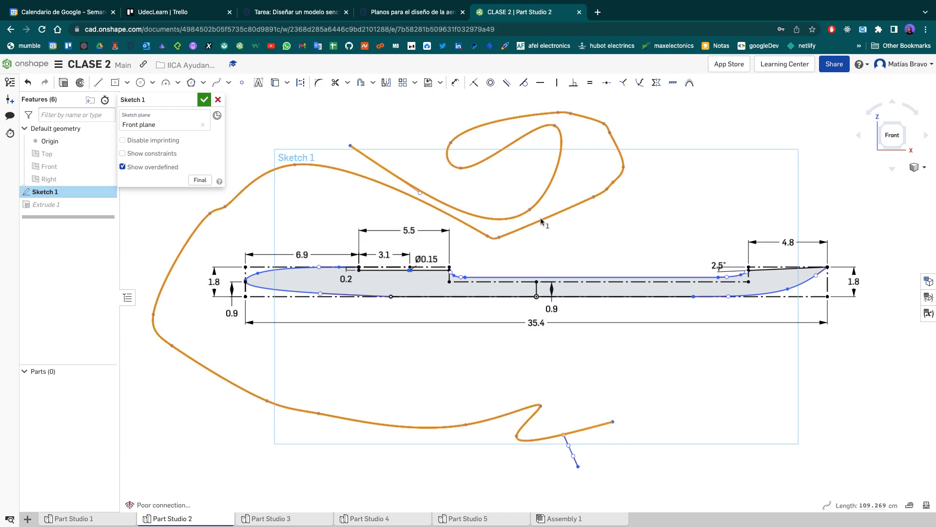
key("Delete")
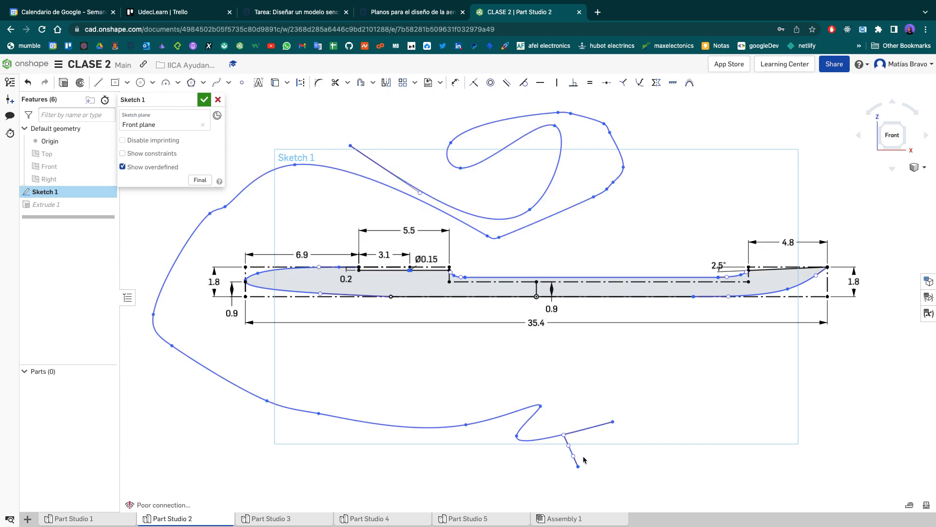
left_click_drag(606, 472, 530, 419)
key("Delete")
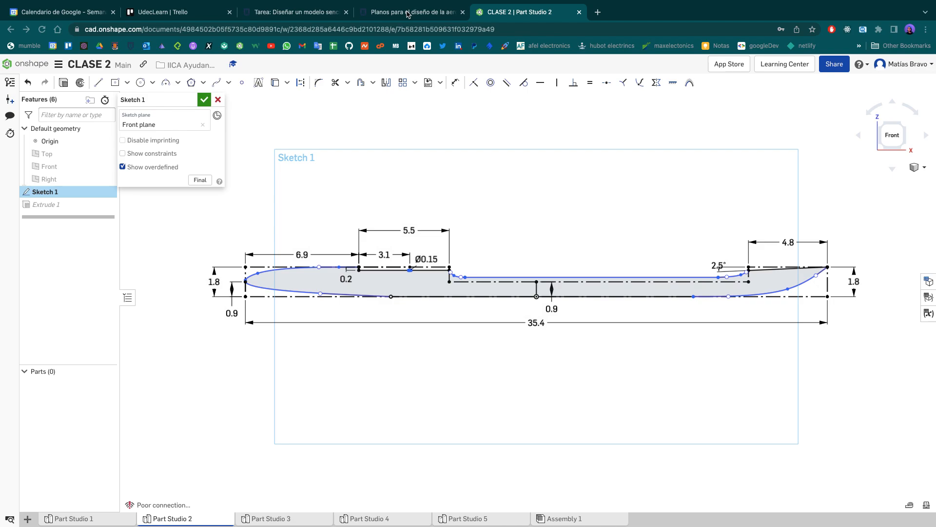
- Check the aircraft plans on the course page "Planos para el diseño de la aeronave" and return to Part Studio 2
left_click(409, 14)
scroll(407, 203, "up", 5)
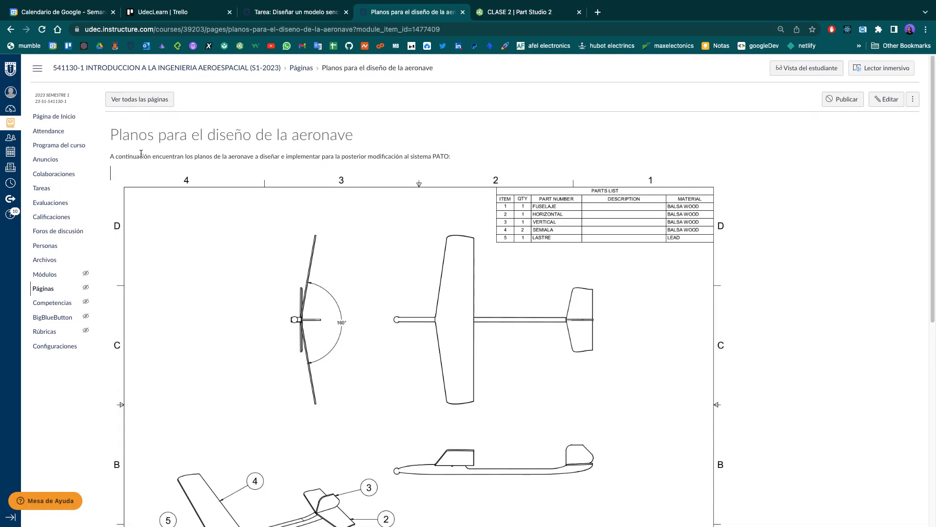
left_click(506, 13)
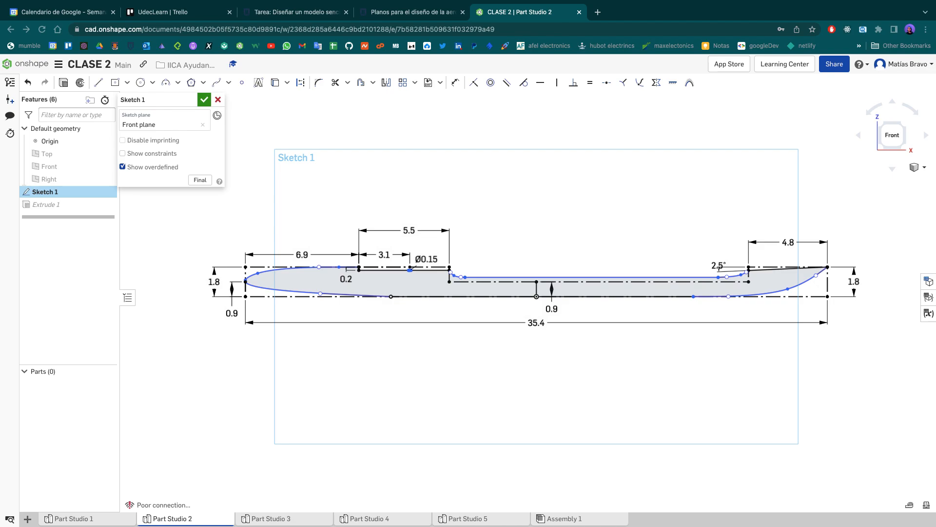
- Switch to Preview and examine the dimensions, free-geometry notes and title block of the Fuselaje.pdf drawing
key("ctrl+Up")
left_click_drag(520, 1, 410, 28)
left_click(345, 49)
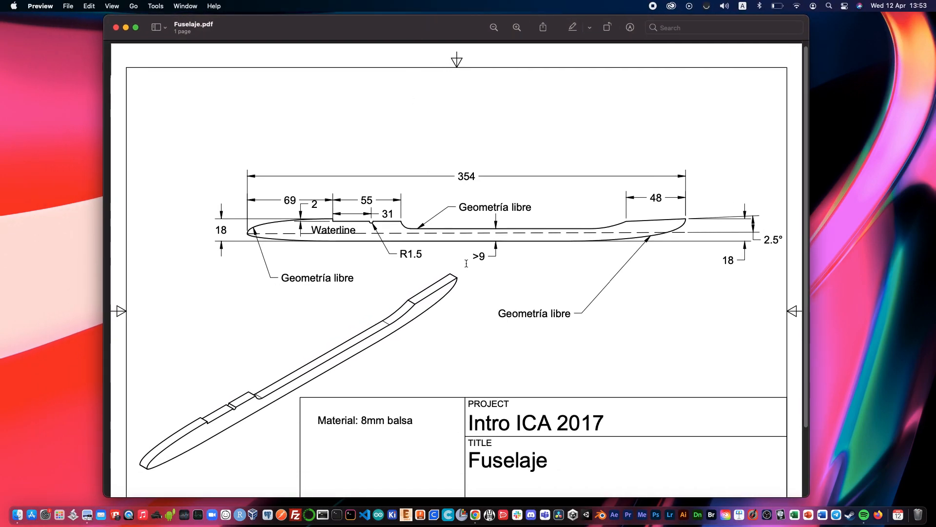
scroll(466, 263, "down", 5)
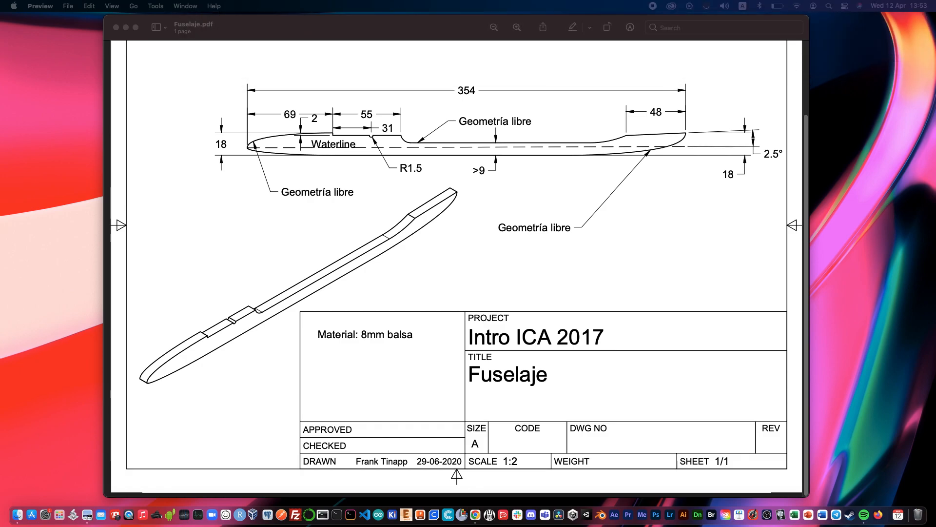
key("super+Tab")
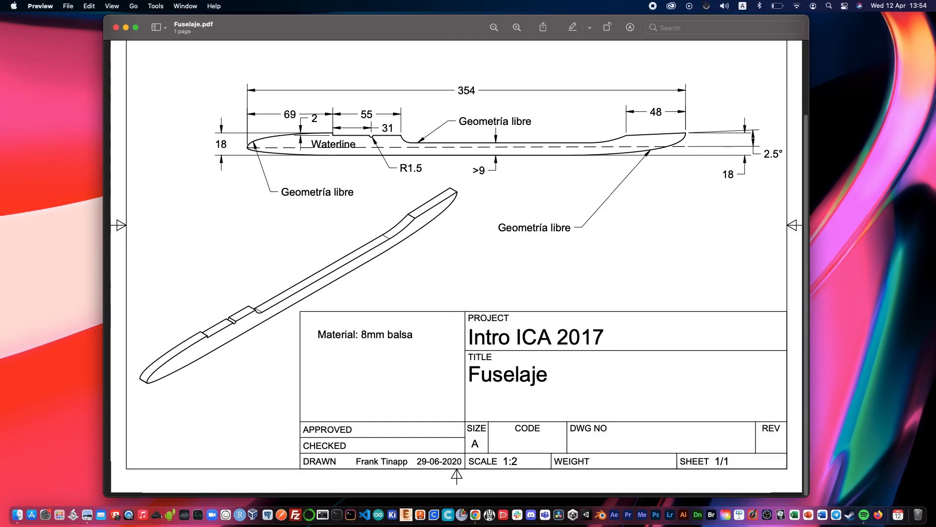
key("super+Tab")
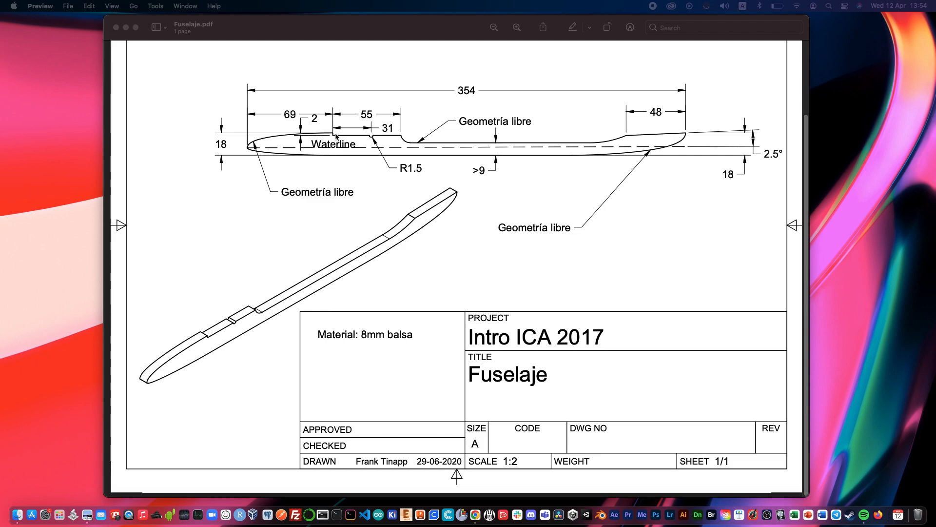
- Return to Onshape's Part Studio 2 and examine the fuselage sketch's nose spline, 0.2 recess, small semicircular notch and step curve
key("ctrl+Right")
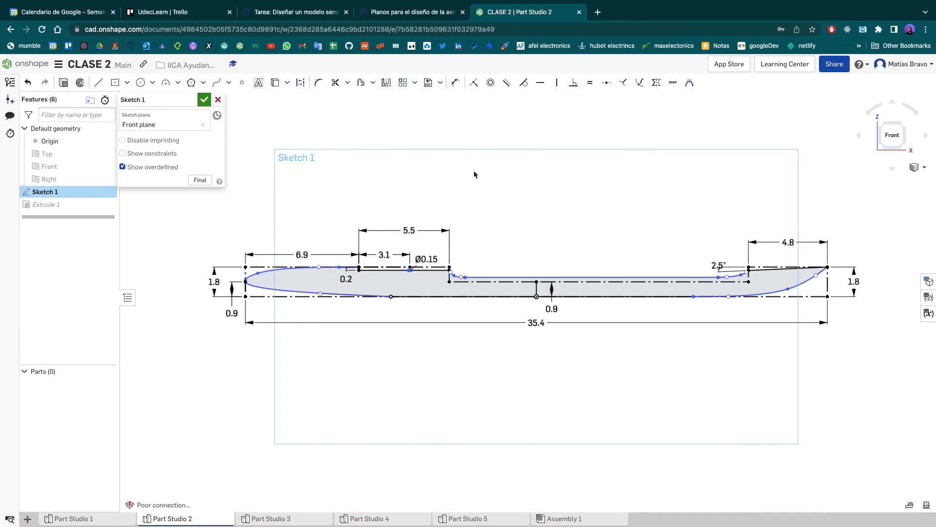
scroll(373, 274, "down", 10)
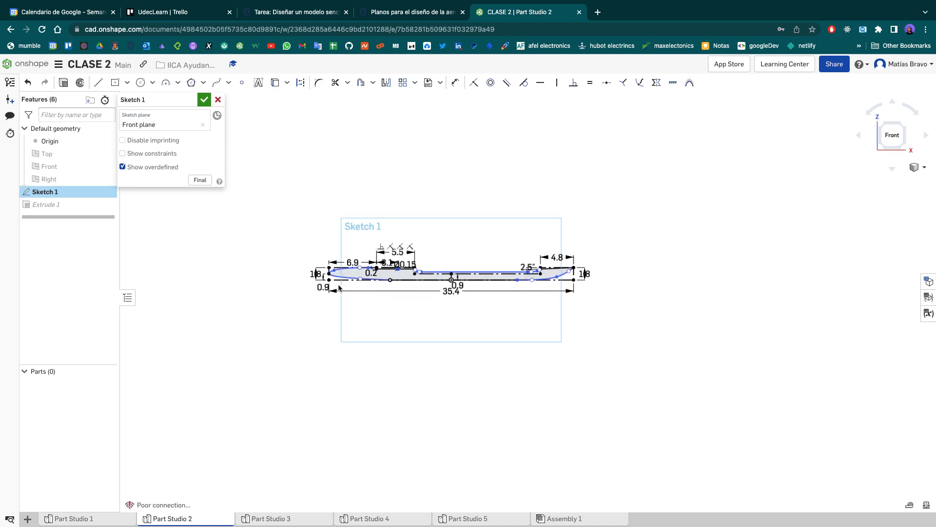
right_click(359, 273)
key("Escape")
scroll(349, 285, "up", 10)
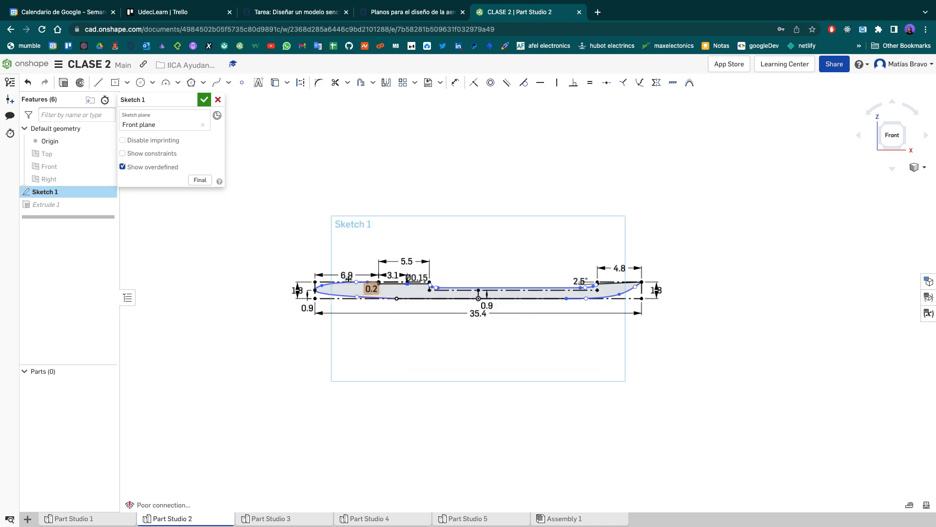
scroll(442, 427, "up", 5)
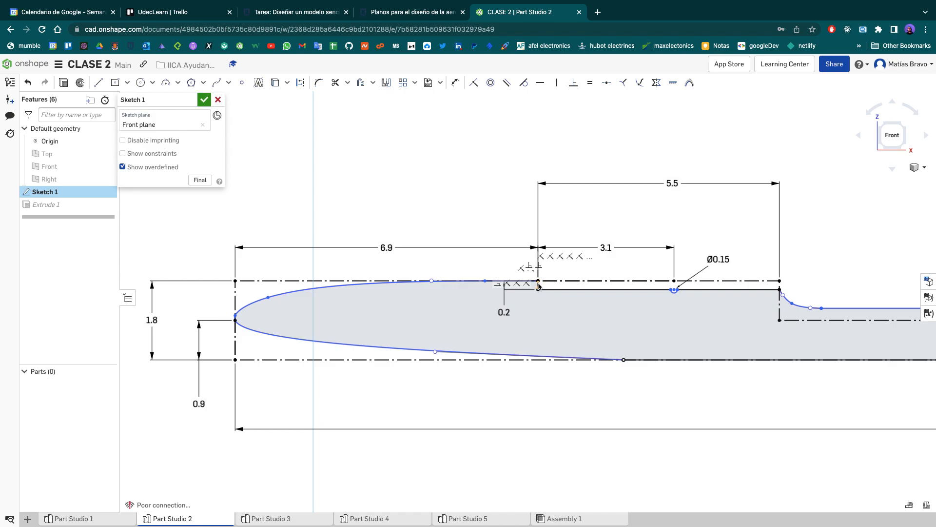
middle_click_drag(561, 252, 323, 267)
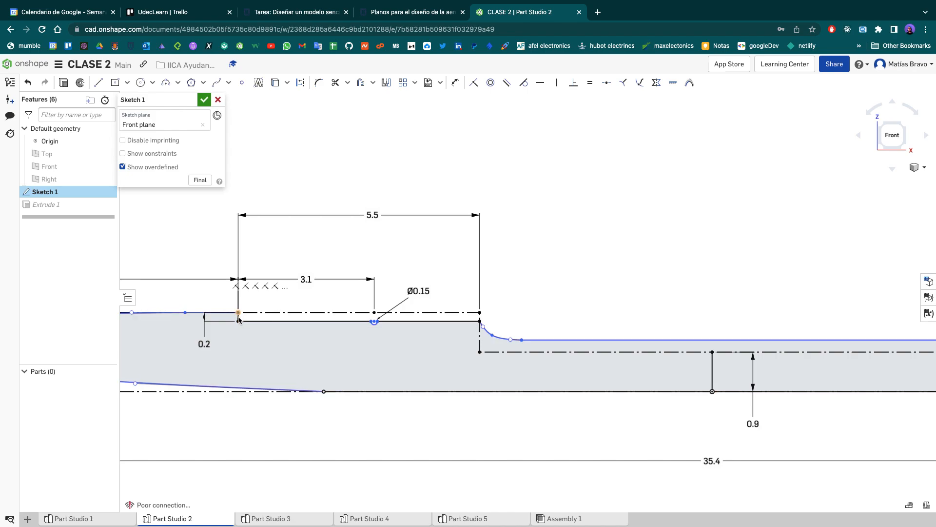
scroll(376, 326, "up", 10)
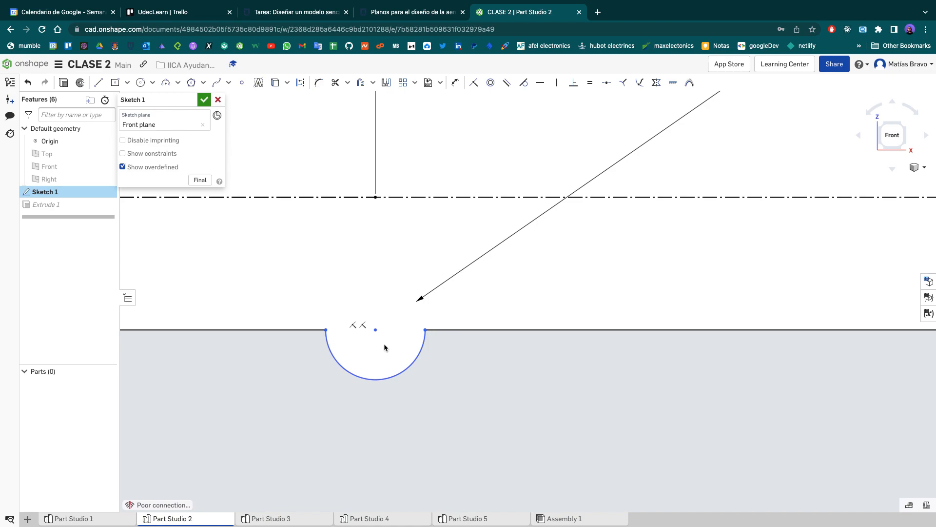
scroll(387, 345, "down", 10)
middle_click_drag(520, 317, 395, 277)
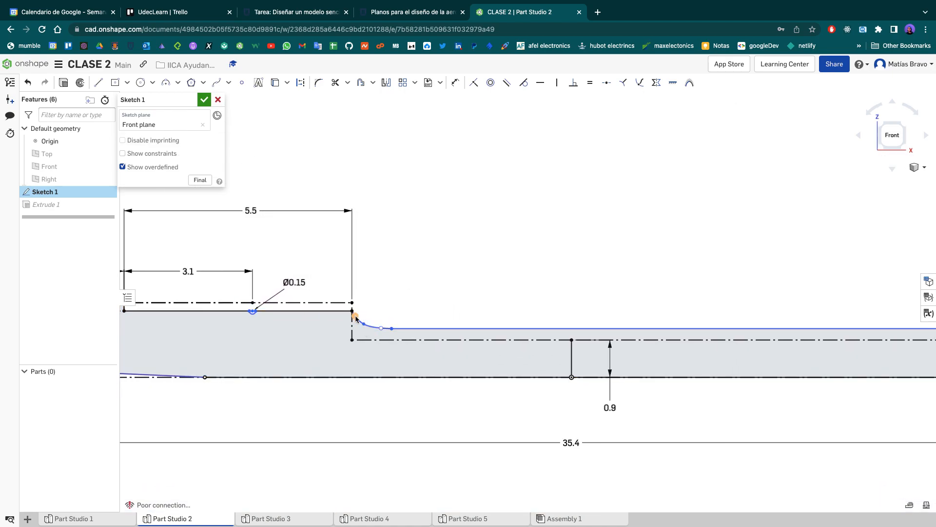
middle_click_drag(485, 336, 919, 338)
left_click(495, 313)
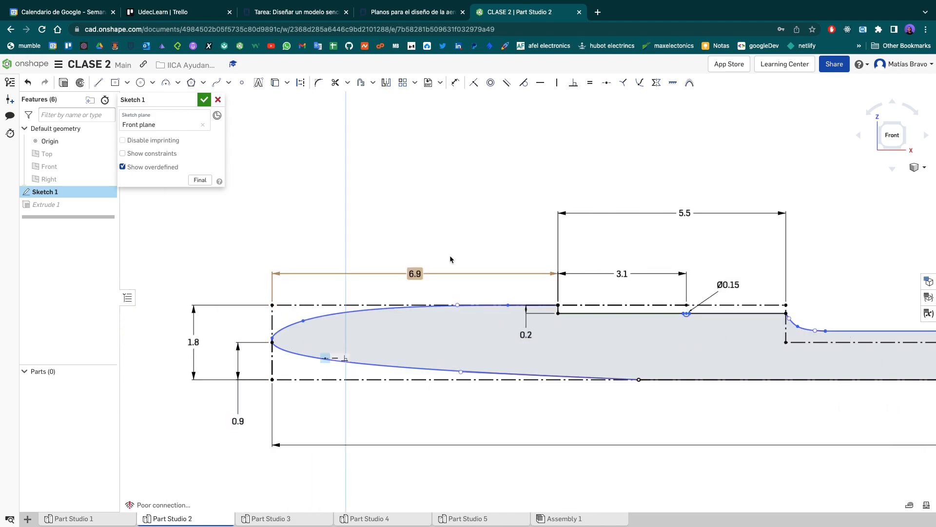
- Sketch a freehand open multi-point spline above the fuselage's front end, imitating the rounded nose outline
left_click(216, 83)
left_click(481, 158)
left_click(255, 179)
left_click(236, 211)
left_click(374, 223)
left_click(382, 224)
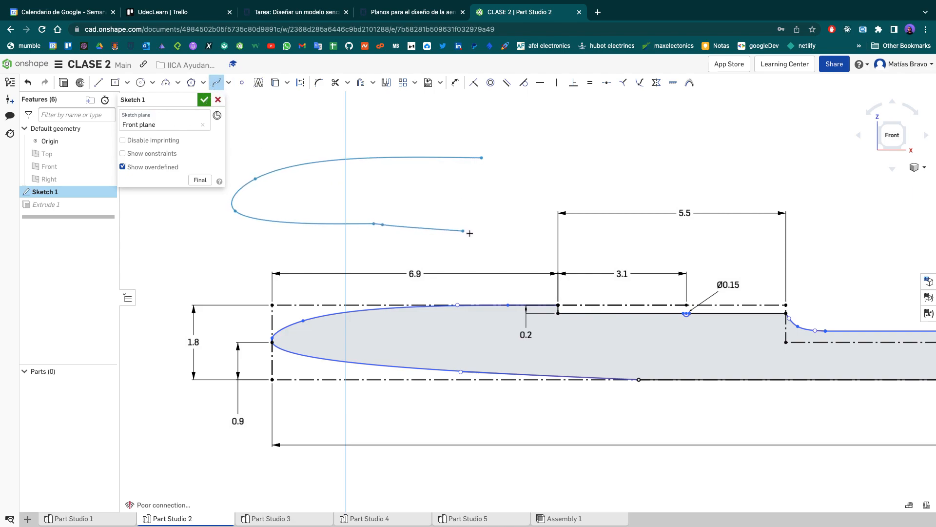
left_click(513, 220)
double_click(551, 189)
key("Escape")
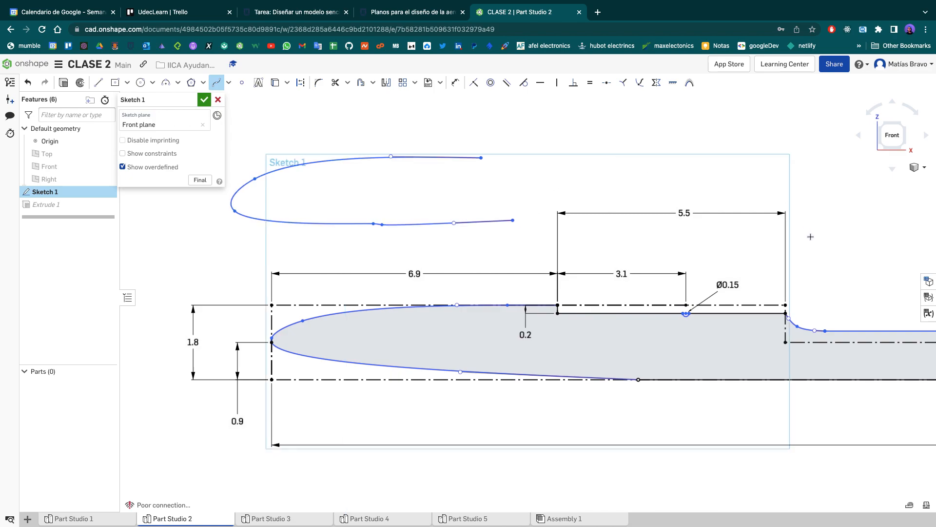
- Try a short, nearly vertical two-point spline above the step behind the recess, and delete it
middle_click_drag(810, 237, 456, 219)
left_click(473, 210)
left_click(474, 250)
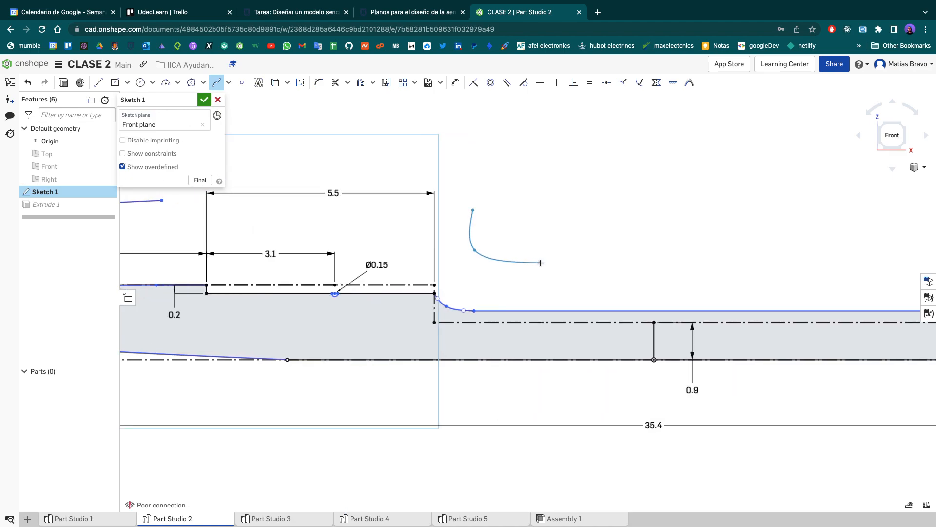
key("Escape")
key("Escape")
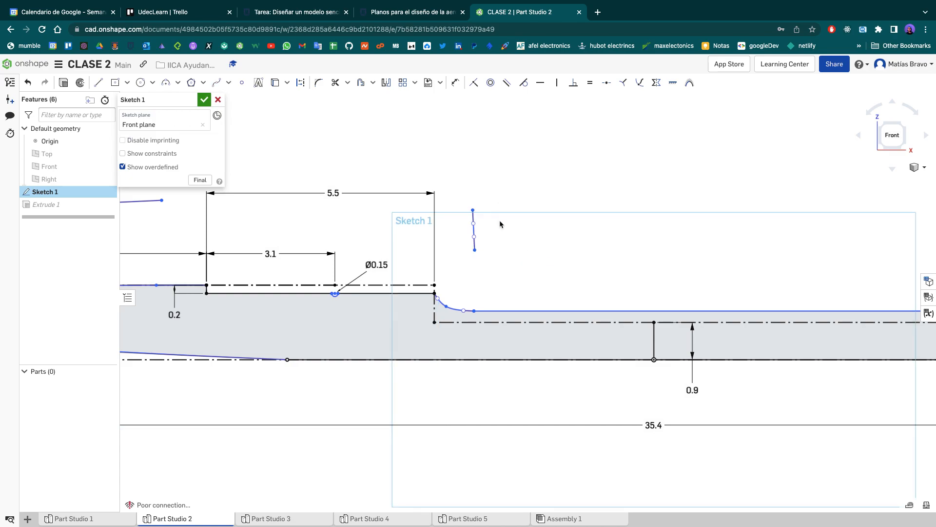
left_click(474, 233)
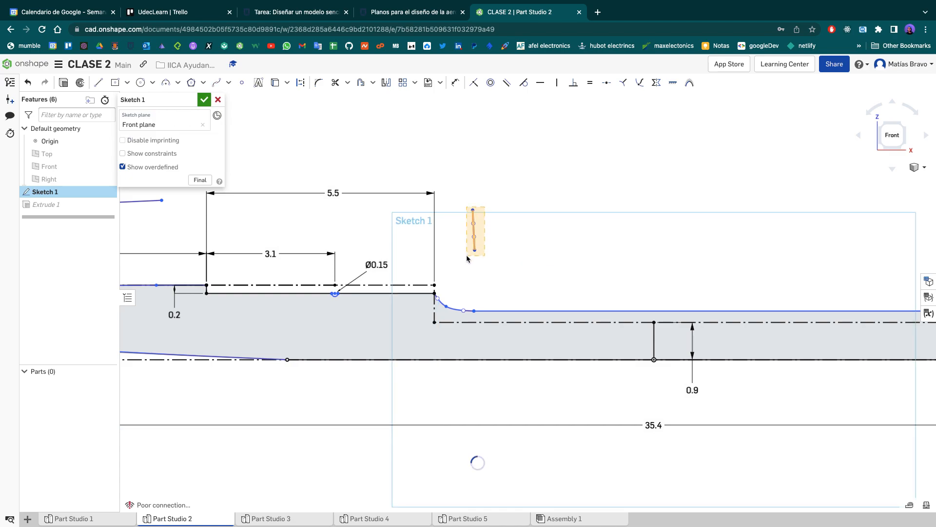
key("Escape")
- Sketch a three-point spline above the step imitating its curved transition, plus a straight two-point spline crossing it
left_click(216, 82)
left_click(482, 238)
left_click(508, 264)
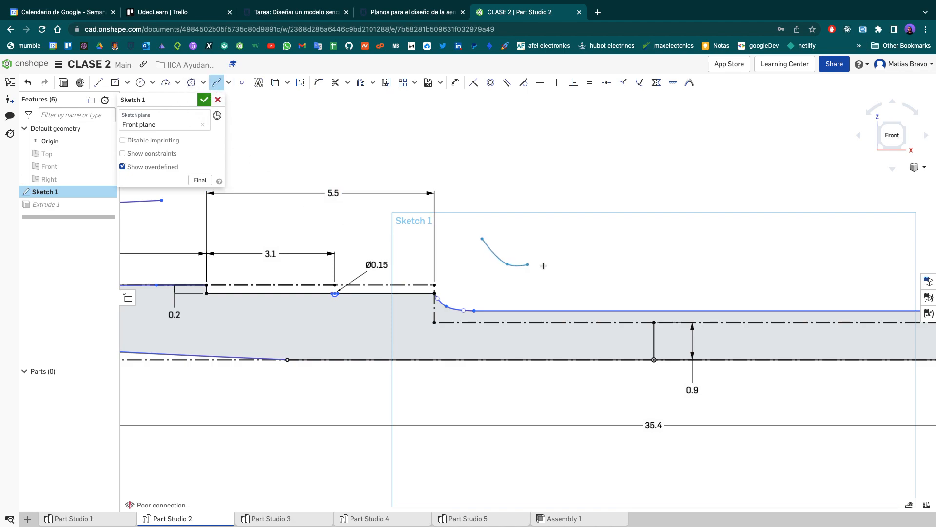
double_click(590, 273)
left_click(645, 221)
double_click(469, 272)
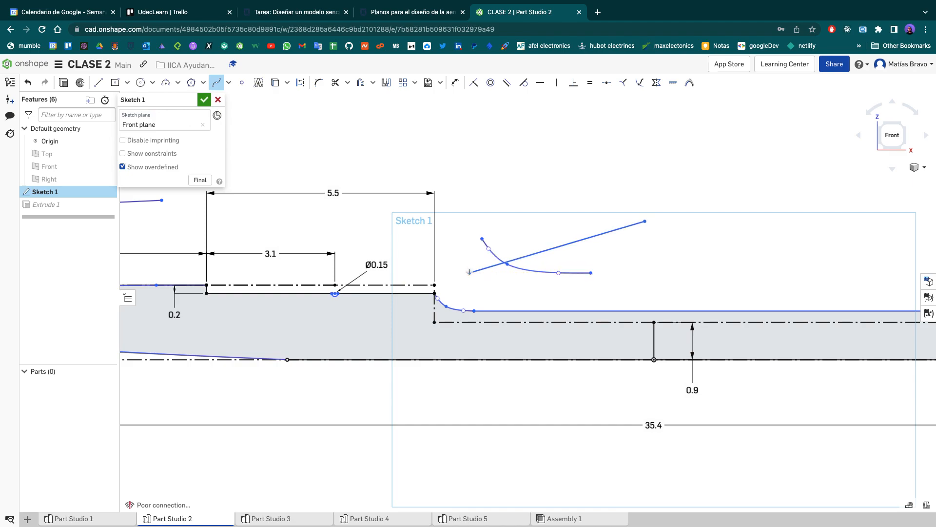
- Delete the practice splines above the step and above the fuselage's nose from Sketch 1
key("Escape")
mouse_move(715, 193)
left_mouse_down()
mouse_move(634, 230)
mouse_move(470, 278)
left_mouse_up()
key("Delete")
mouse_move(274, 200)
middle_mouse_down()
mouse_move(315, 231)
mouse_move(603, 322)
middle_mouse_up()
left_click_drag(475, 196, 241, 335)
key("Delete")
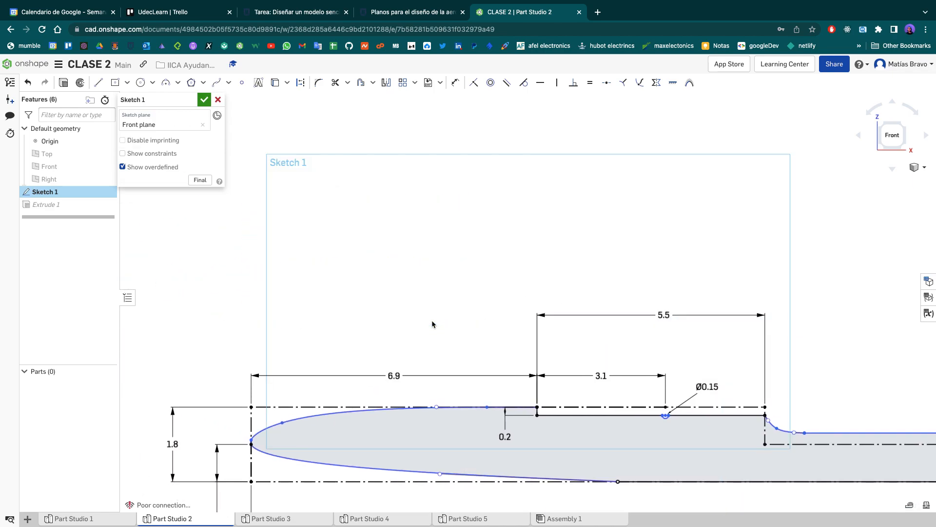
- Examine the fuselage sketch's overall profile, angled tail edge, tail splines and the 0.9 construction line with the Dimension tool active
scroll(302, 227, "down", 8)
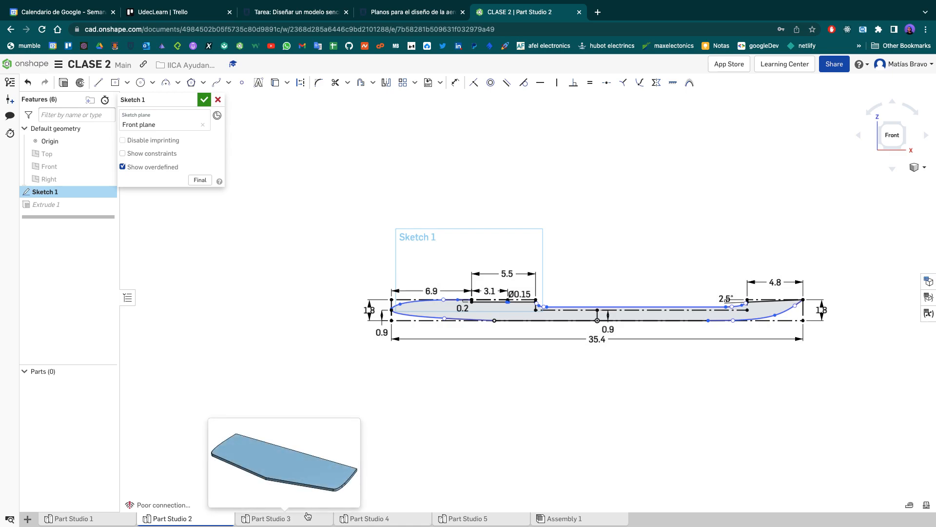
mouse_move(650, 337)
middle_mouse_down()
mouse_move(484, 351)
mouse_move(563, 431)
middle_mouse_up()
scroll(482, 352, "up", 3)
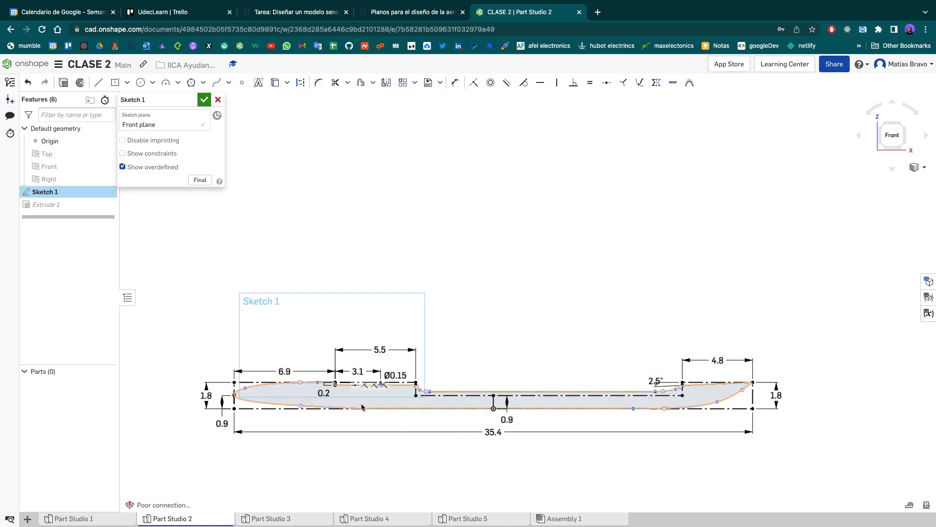
scroll(263, 443, "up", 1)
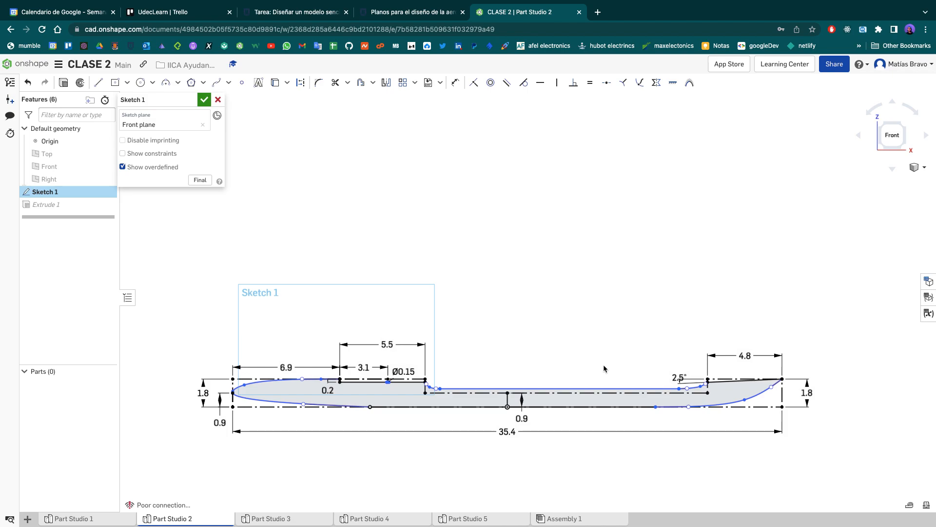
left_click(457, 83)
scroll(702, 395, "up", 6)
mouse_move(319, 352)
middle_mouse_down()
mouse_move(326, 367)
mouse_move(382, 373)
middle_mouse_up()
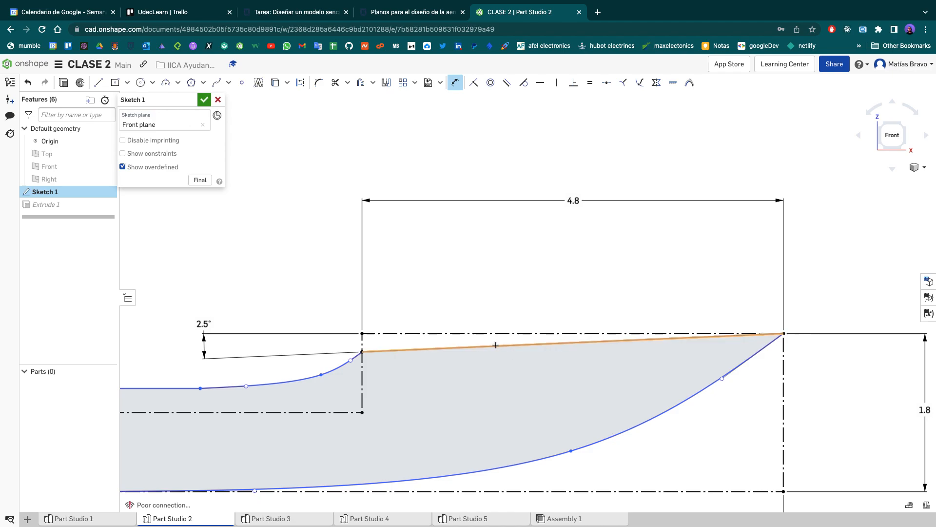
scroll(493, 345, "down", 8)
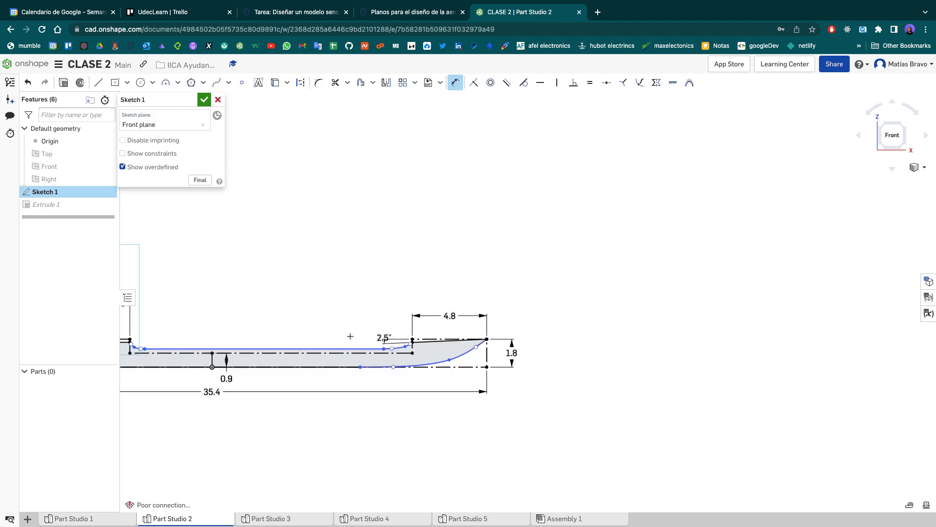
middle_click_drag(497, 334, 608, 335)
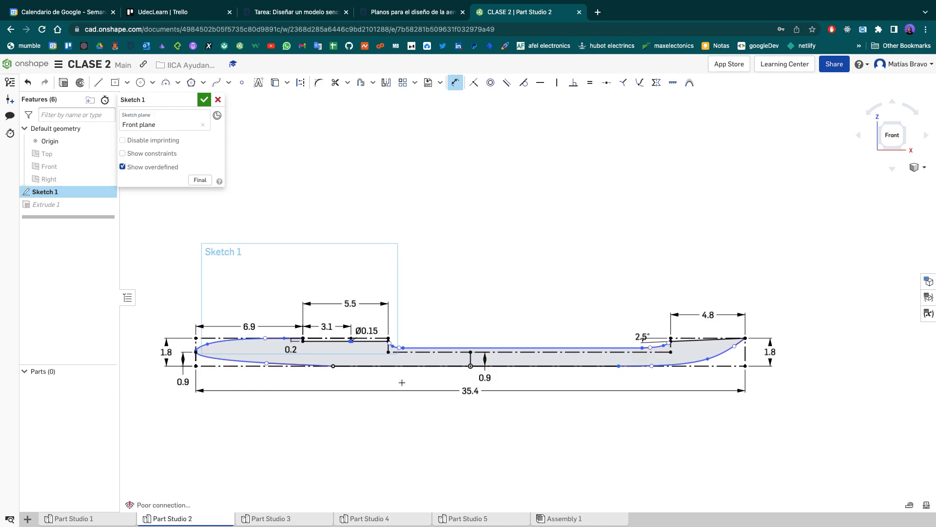
scroll(402, 383, "up", 5)
middle_click_drag(508, 336, 201, 386)
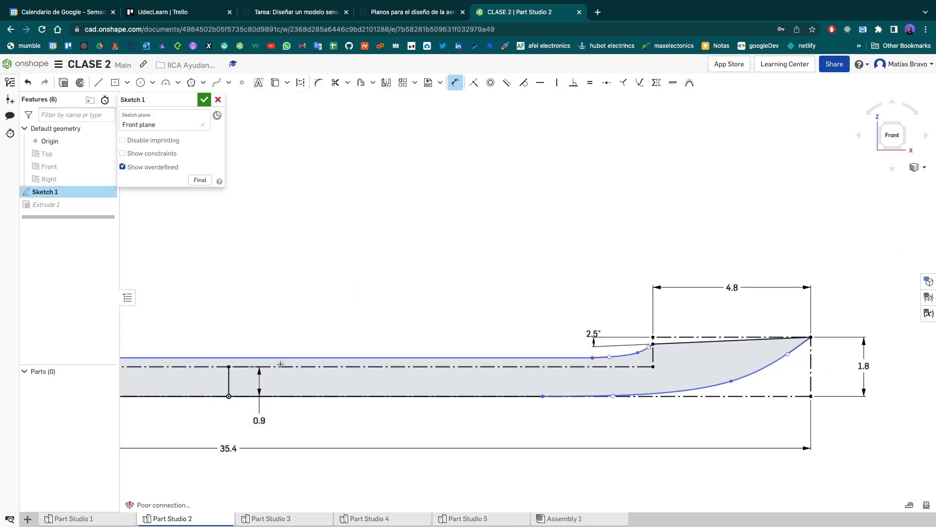
middle_click_drag(279, 367, 350, 367)
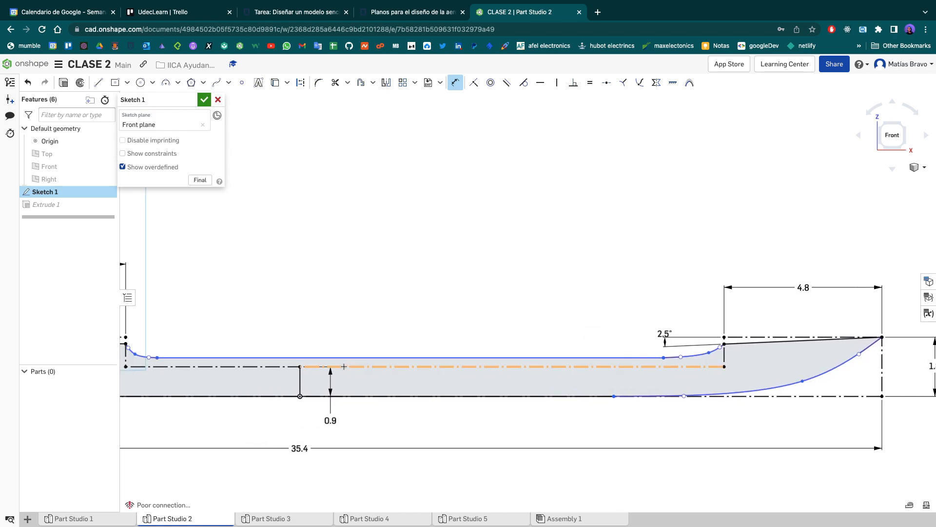
- Check the minimum mid-section thickness note in the Fuselaje.pdf drawing in Preview, and return to the Part Studio 2 sketch
key("ctrl+Left")
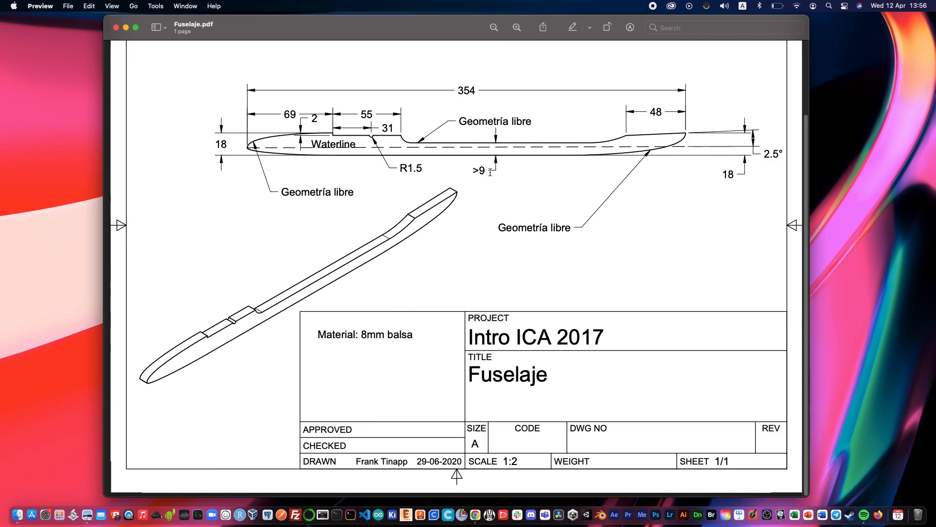
left_click_drag(471, 172, 505, 168)
left_click(501, 165)
key("ctrl+Right")
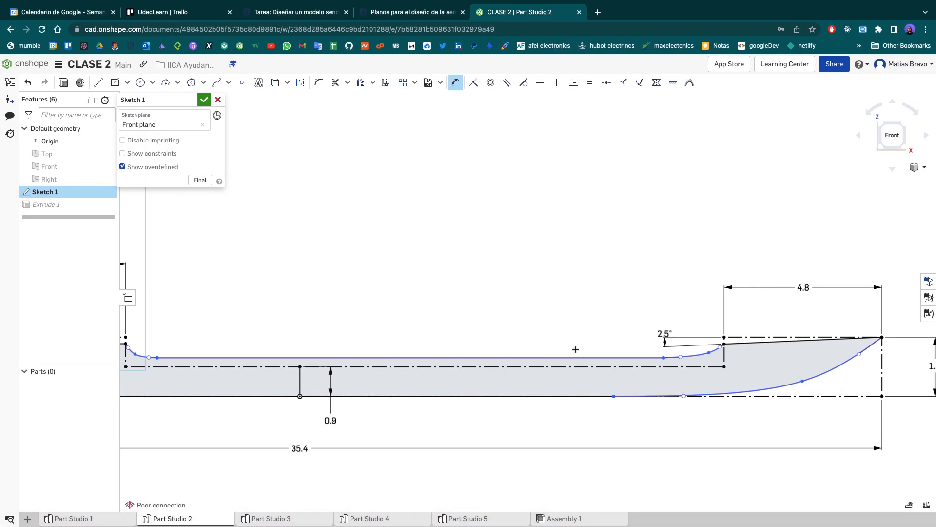
scroll(576, 349, "down", 8)
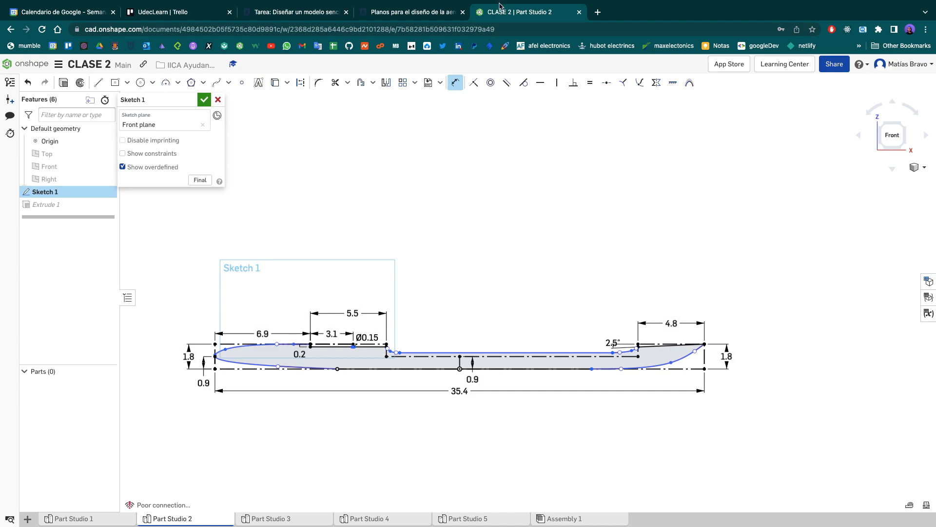
mouse_move(500, 3)
- Create a new Part Studio and start a sketch on its Front plane, viewed from the front
left_click(28, 519)
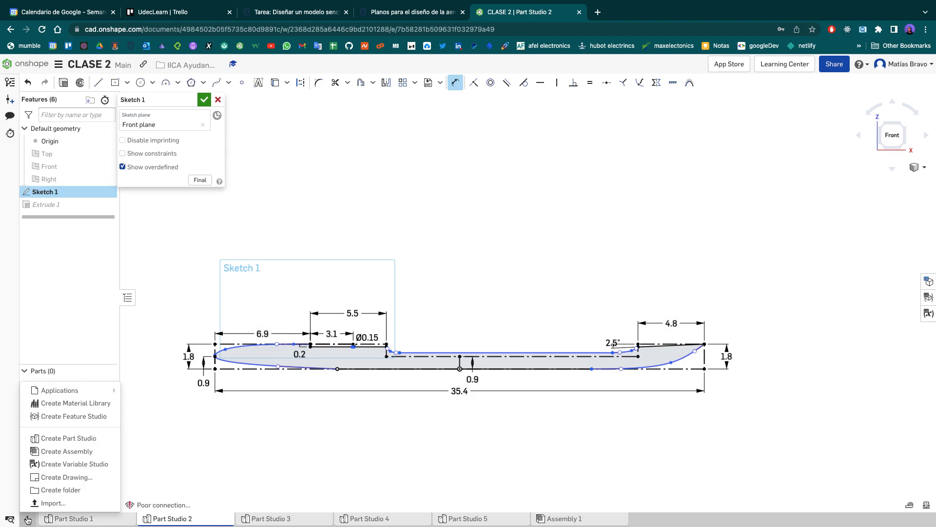
left_click(80, 442)
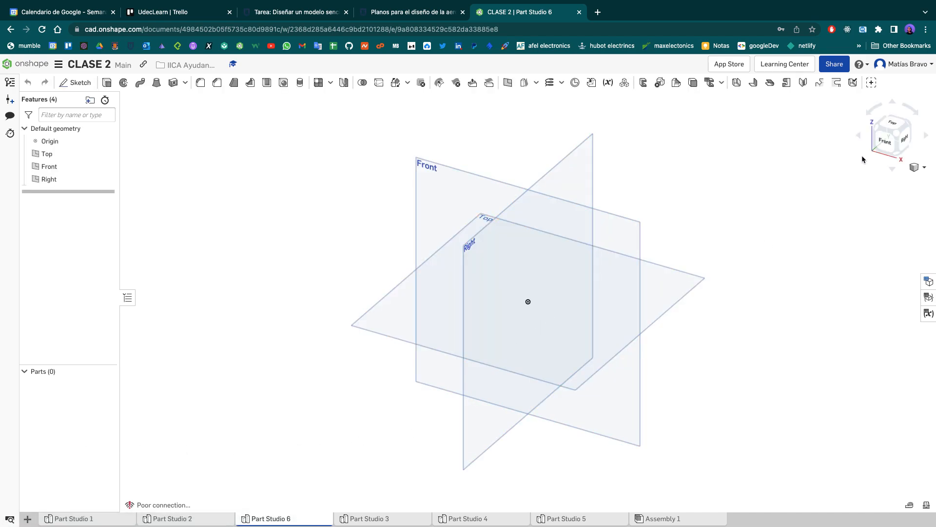
left_click(881, 145)
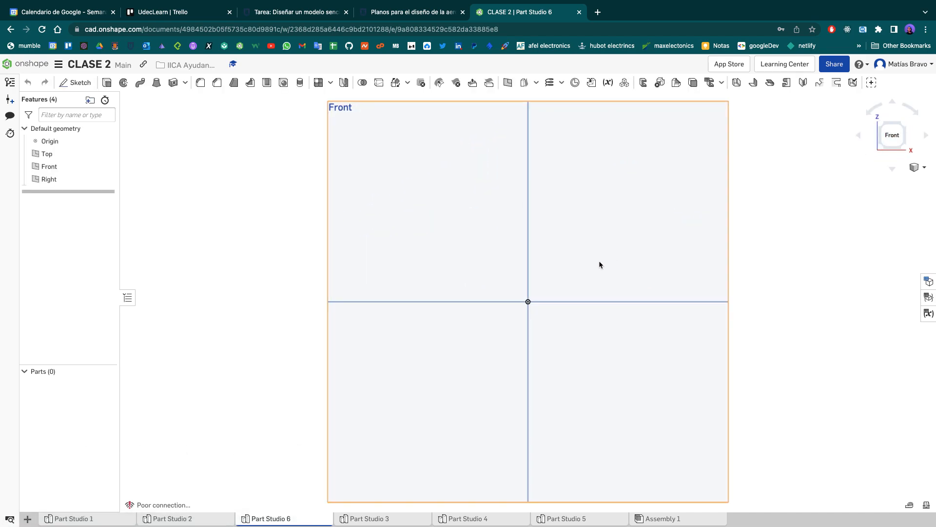
left_click(385, 248)
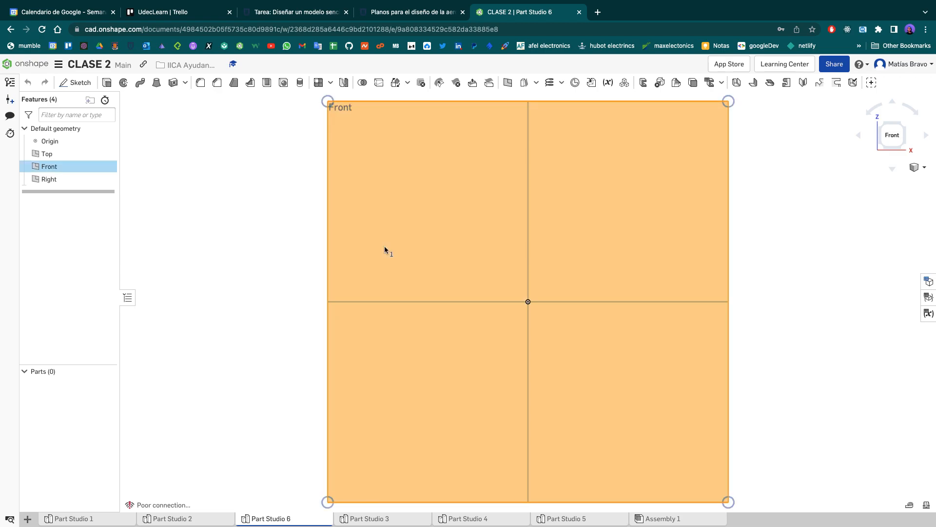
key("shift+s")
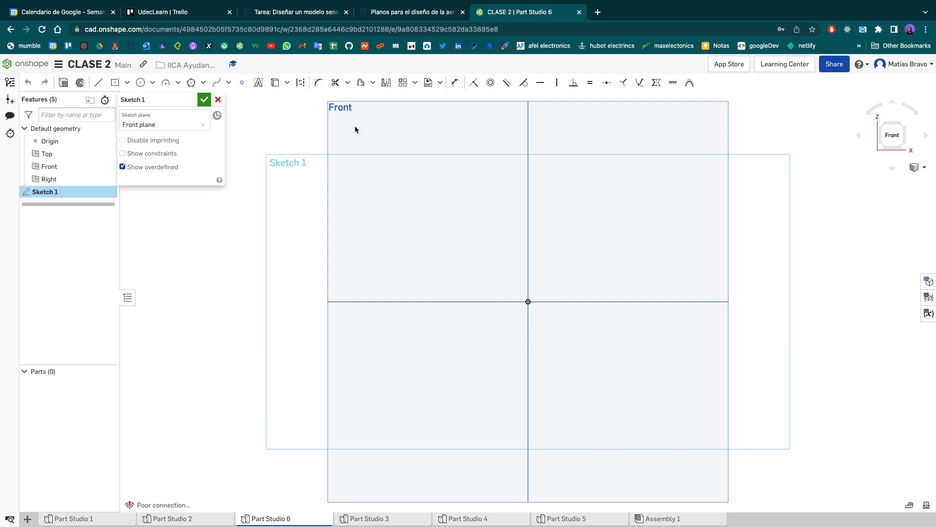
- Sketch a construction rectangle centred on the origin, 35.4 cm wide and 1.8 cm high
left_click(115, 82)
key("d")
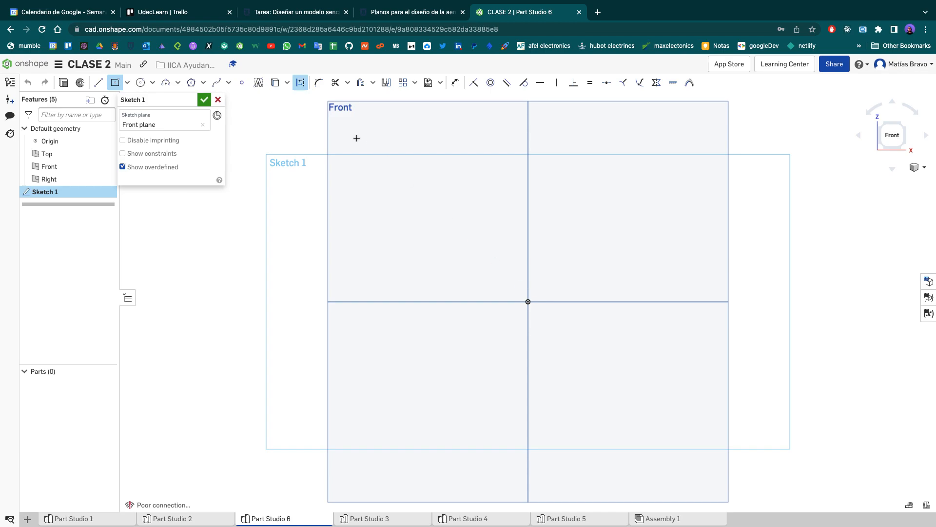
left_click(528, 302)
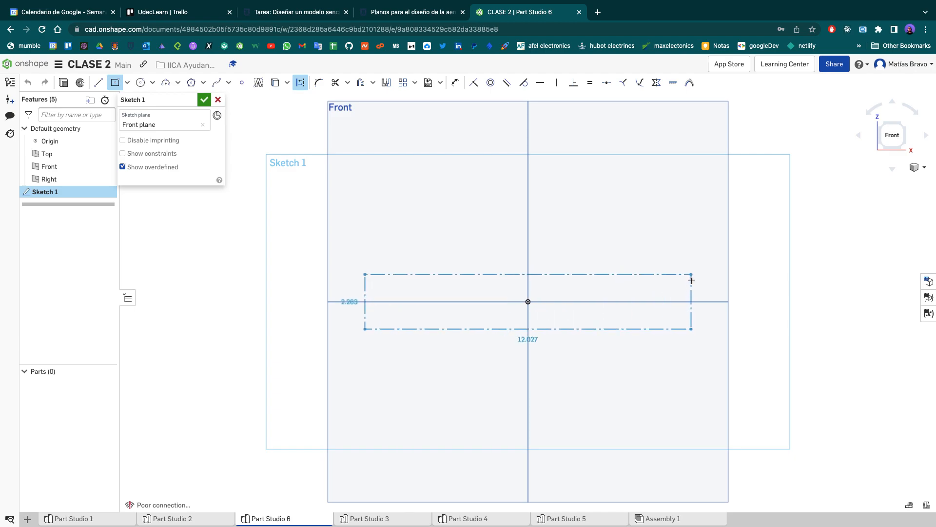
left_click(673, 280)
type("35")
key("Return")
scroll(661, 286, "down", 3)
middle_click_drag(661, 286, 541, 317)
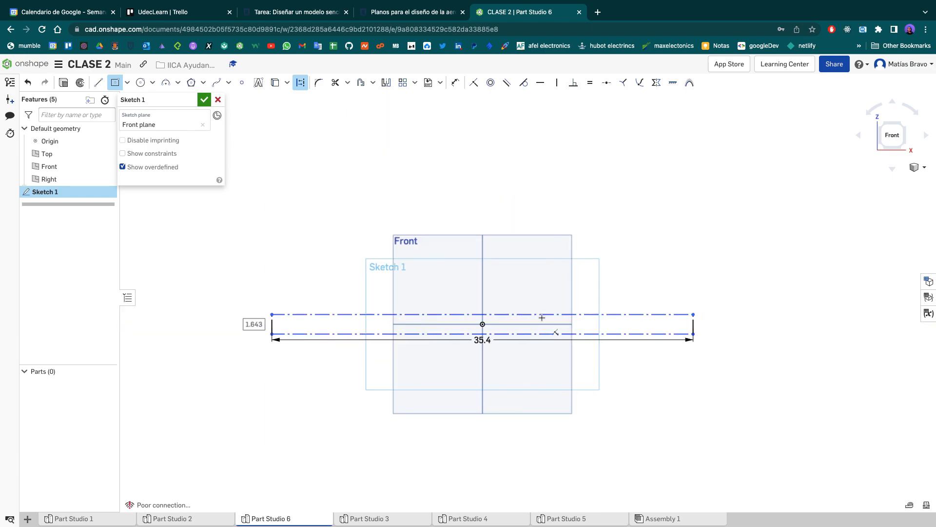
scroll(542, 317, "up", 1)
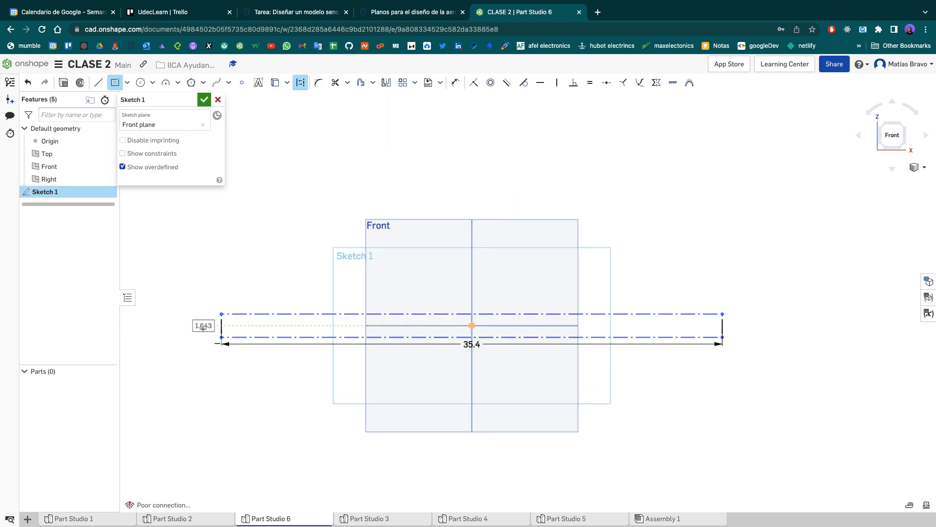
double_click(203, 326)
type("1.8")
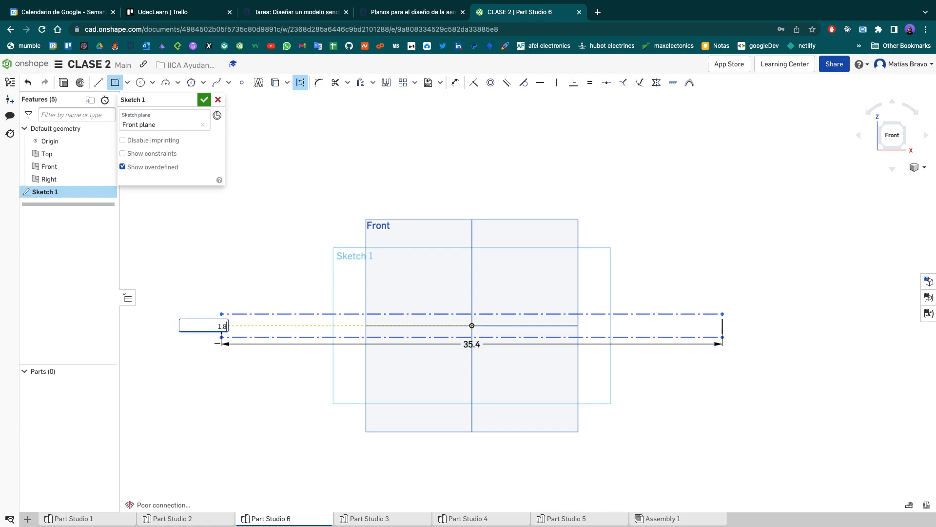
key("Return")
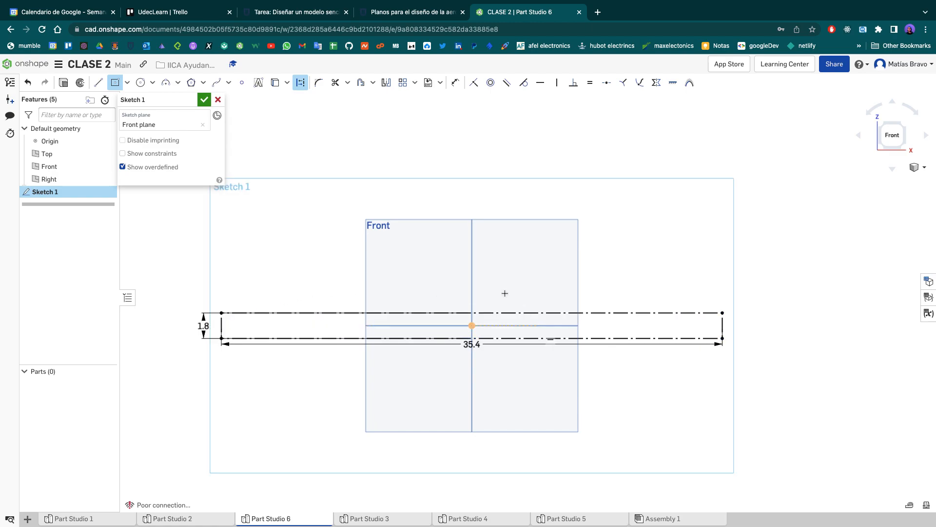
- Draw three consecutive construction lines along the rectangle's upper edge from its upper-left corner, the first about 4.6 cm long
scroll(370, 313, "up", 2)
scroll(370, 313, "up", 1)
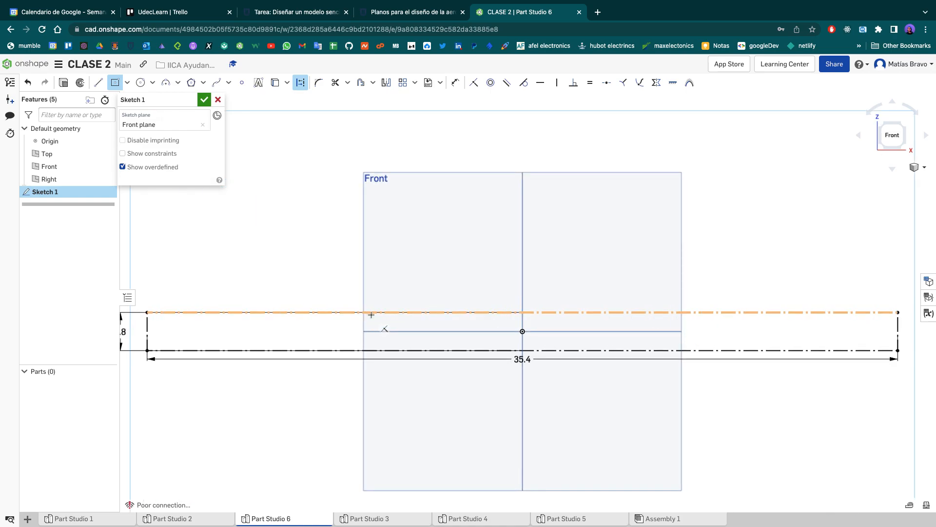
middle_click_drag(370, 316, 441, 318)
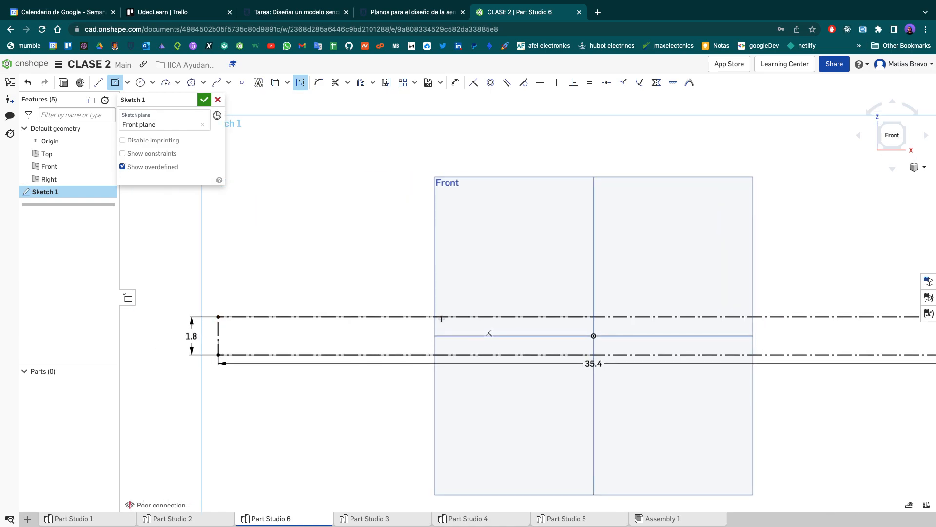
key("l")
key("q")
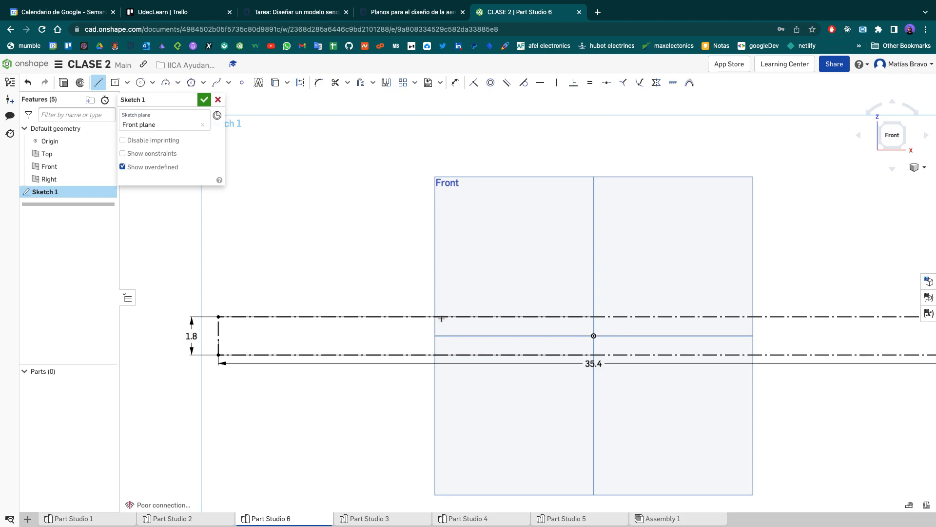
key("ctrl+Left")
left_click(228, 317)
left_click(316, 318)
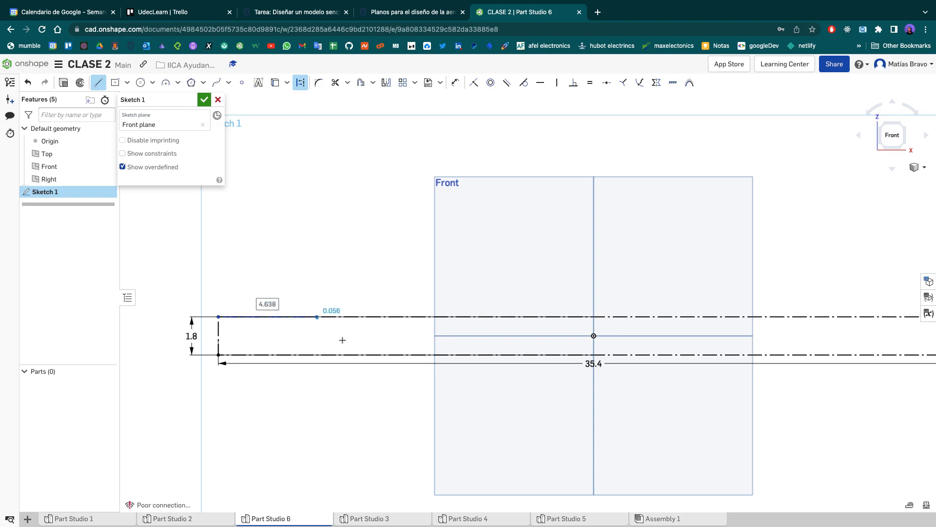
left_click(385, 316)
left_click(525, 317)
- Continue the construction chain down about 0.46 cm, across 4 cm, down to the axis, along 13 cm, up 0.5 cm and to the rectangle's upper-right corner
left_click(525, 326)
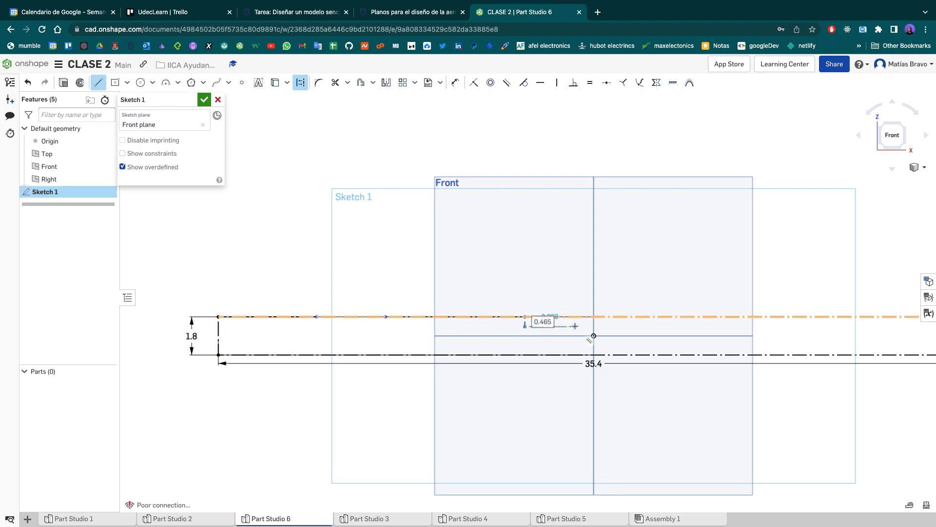
left_click(610, 326)
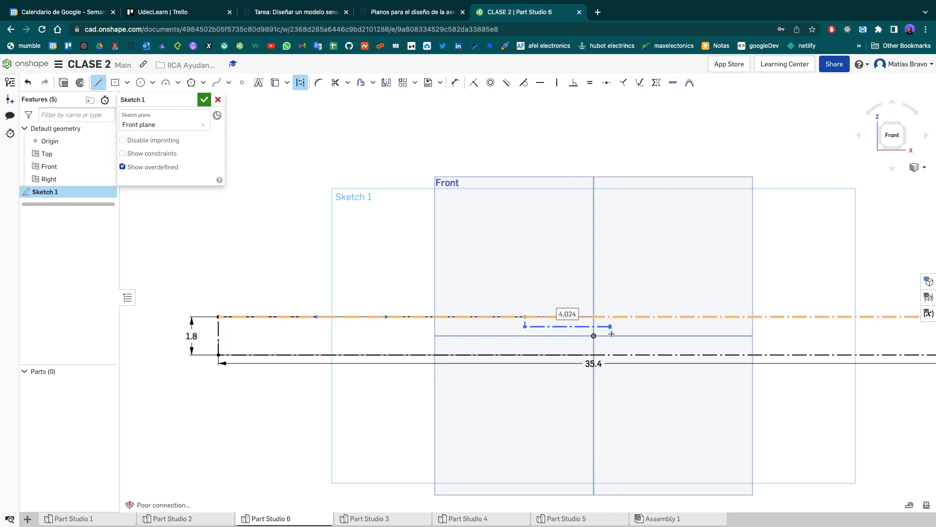
left_click(610, 336)
middle_click_drag(610, 336, 387, 361)
left_click(662, 360)
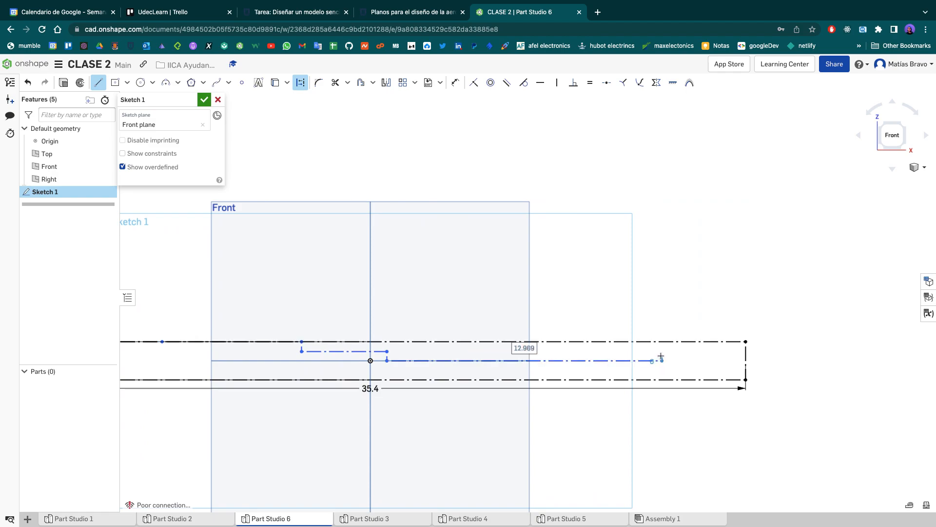
left_click(662, 351)
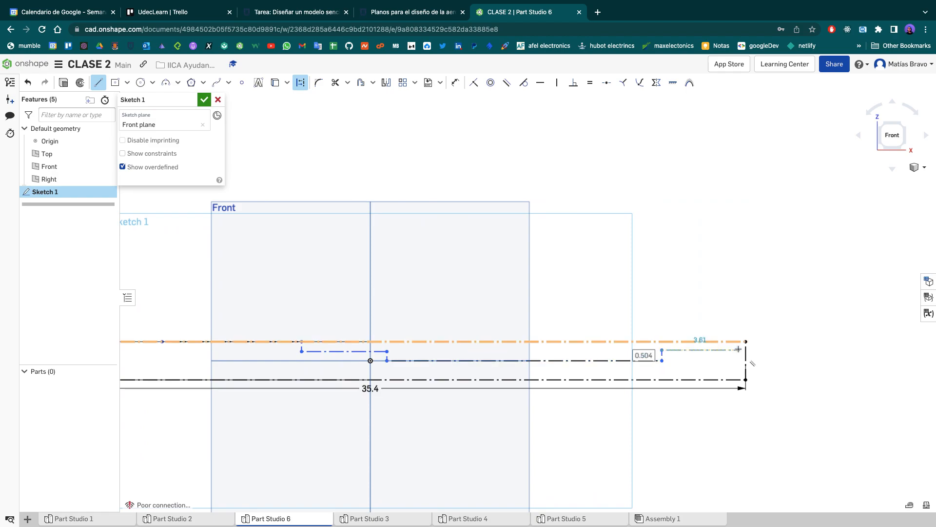
left_click(745, 341)
key("Escape")
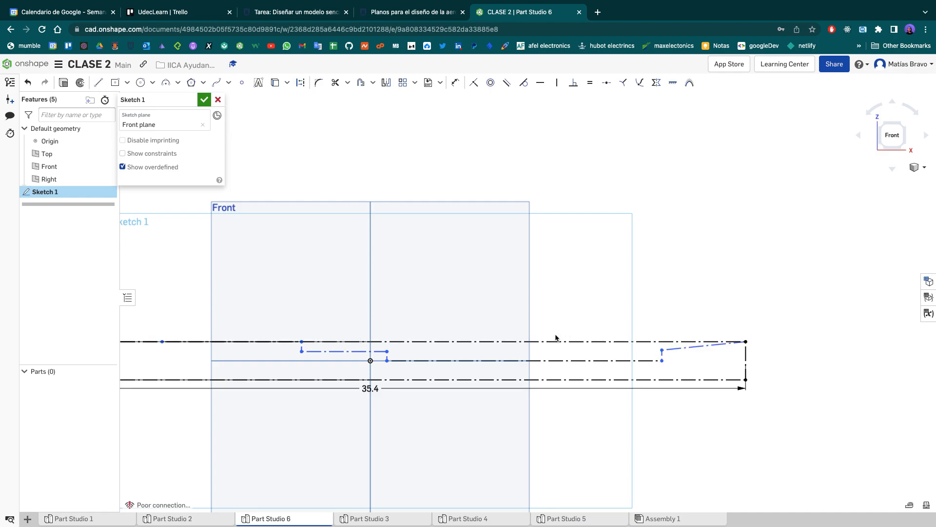
- Dimension the first two construction segments on the rectangle's upper edge to 6.9 cm and 3.1 cm
middle_click_drag(431, 313, 560, 312)
scroll(559, 311, "down", 1)
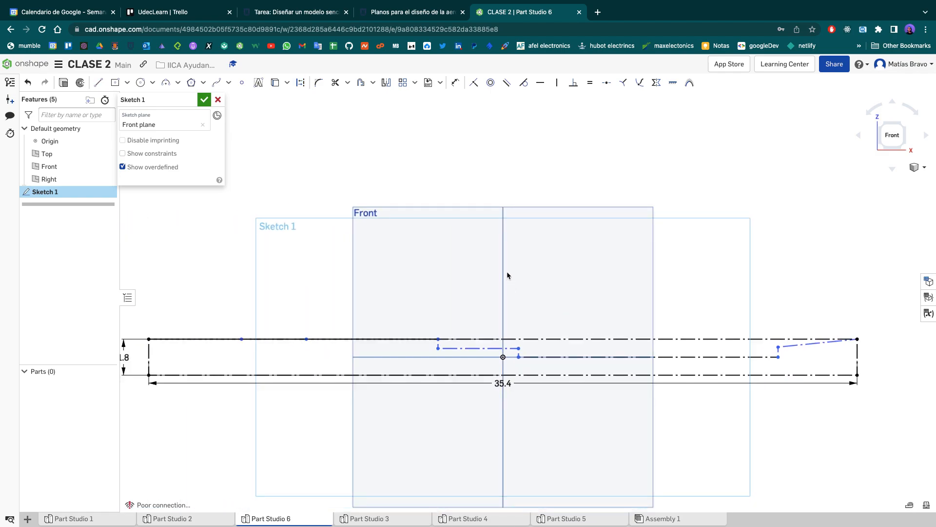
left_click(455, 82)
left_click(213, 340)
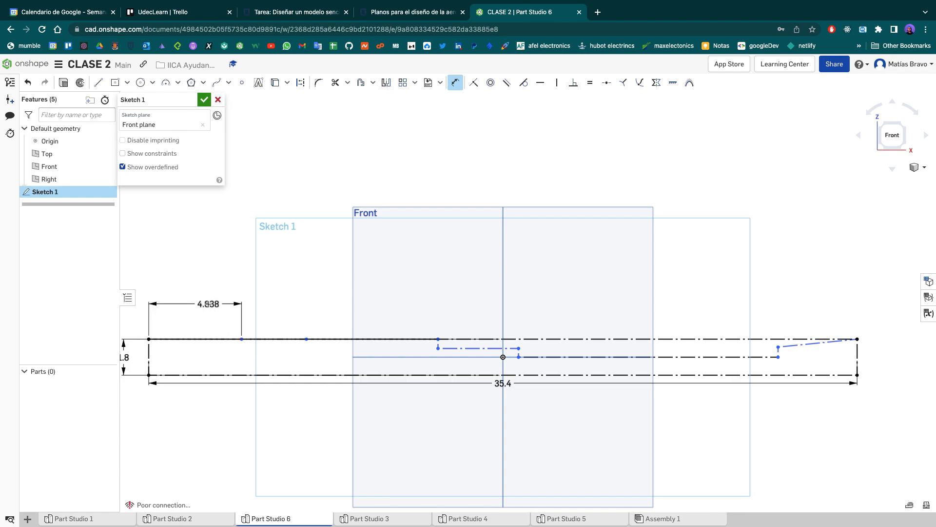
left_click(197, 286)
type("6.9")
key("Return")
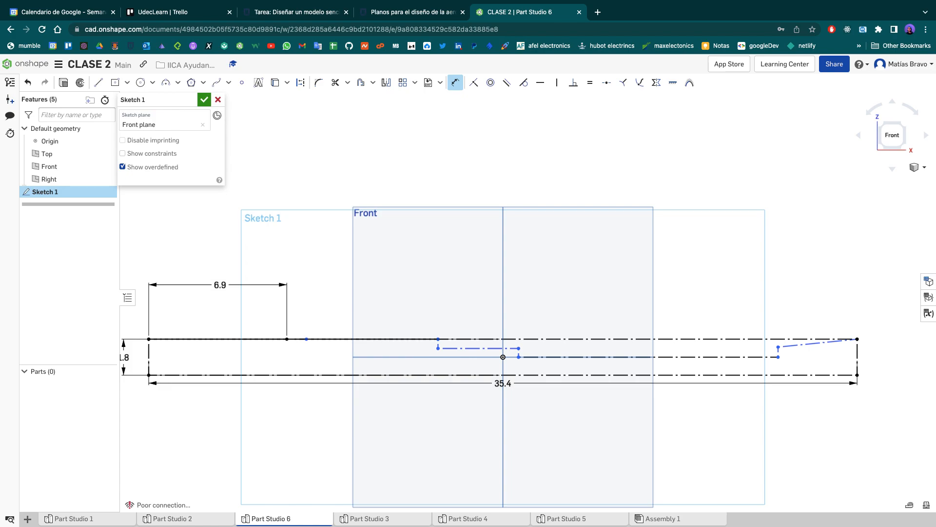
left_click(297, 337)
left_click(328, 311)
type("3.1")
key("Return")
left_click(438, 343)
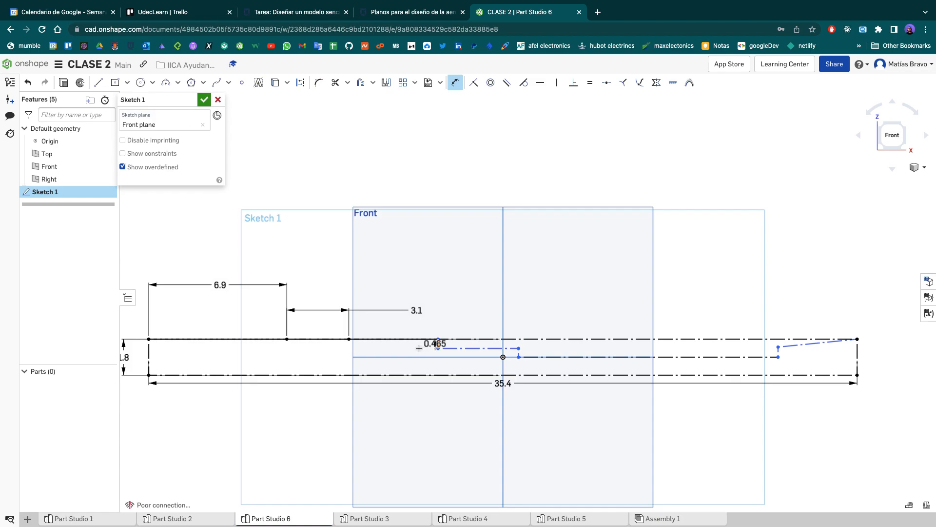
left_click(379, 357)
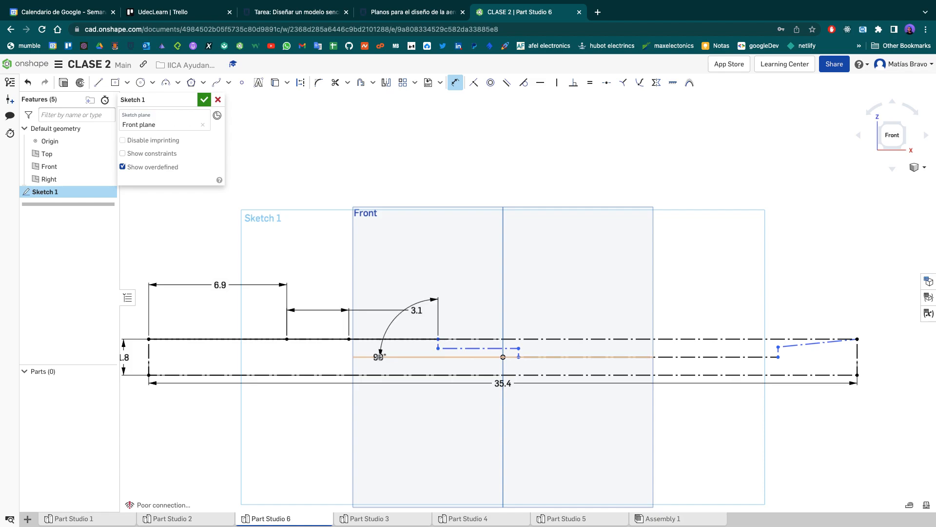
key("Escape")
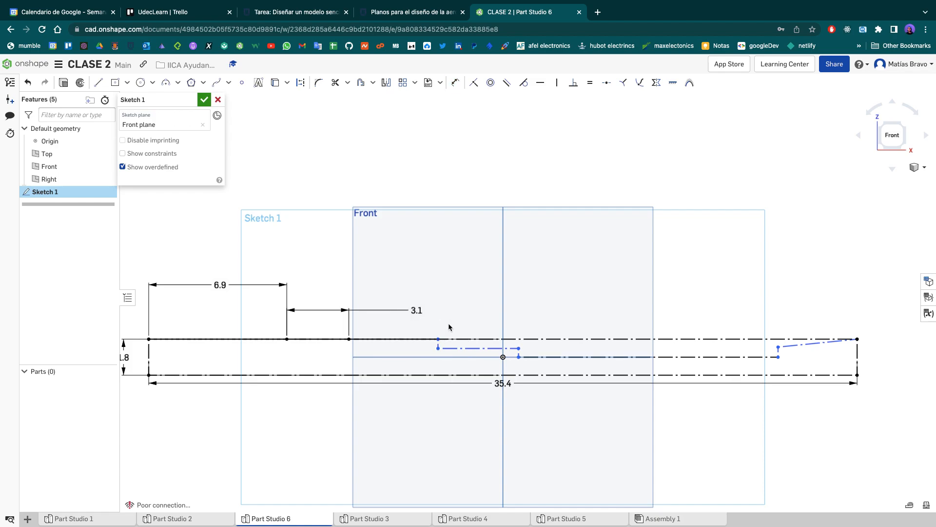
- Dimension the short vertical drop below the rectangle's upper edge to 0.2 cm
key("d")
left_click(438, 346)
left_click(398, 350)
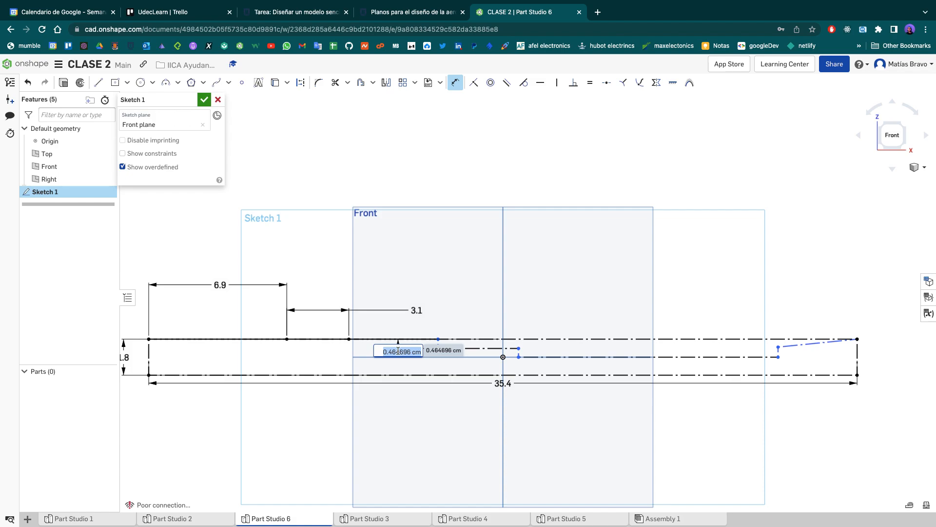
type("0.2")
key("Return")
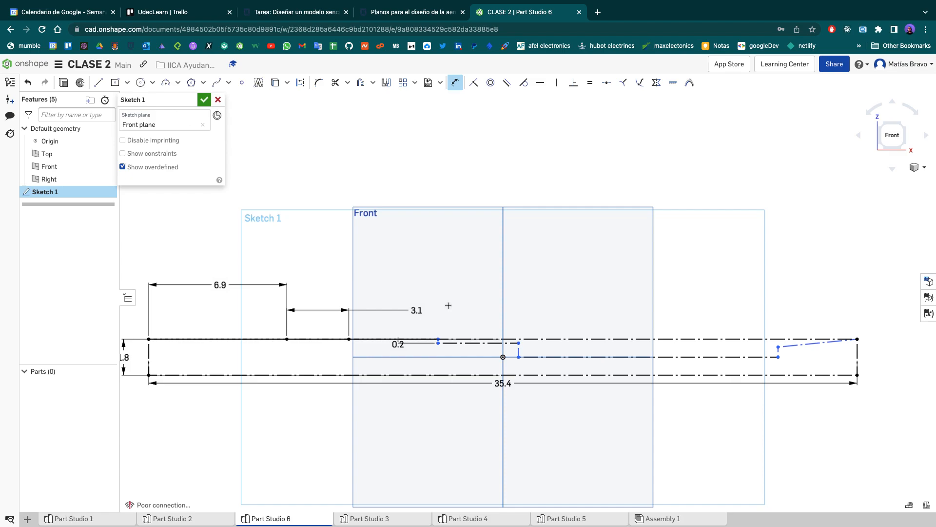
key("Escape")
- Try a three-point nose spline from the 6.9 cm point through the left edge's midpoint to the lower edge, and undo it
left_click(220, 87)
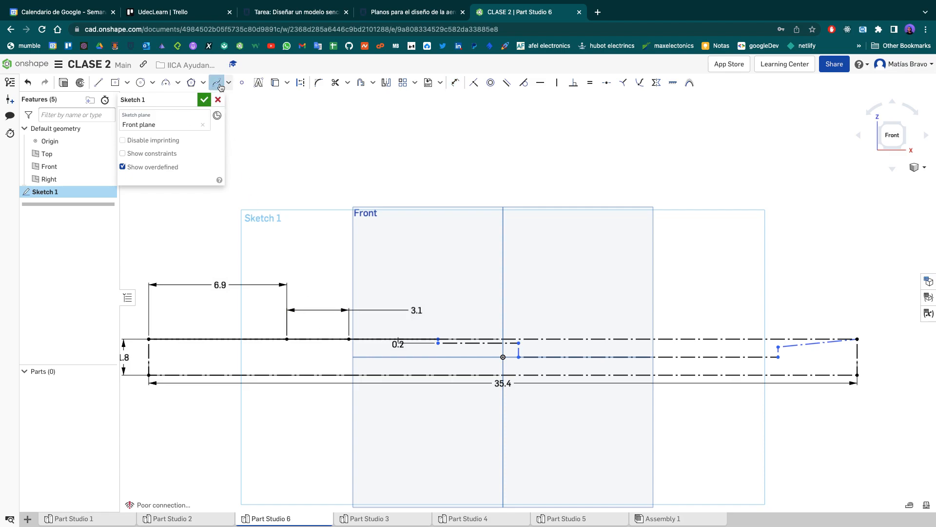
left_click(287, 339)
left_click(185, 347)
middle_click_drag(242, 337, 297, 332)
scroll(297, 332, "up", 5)
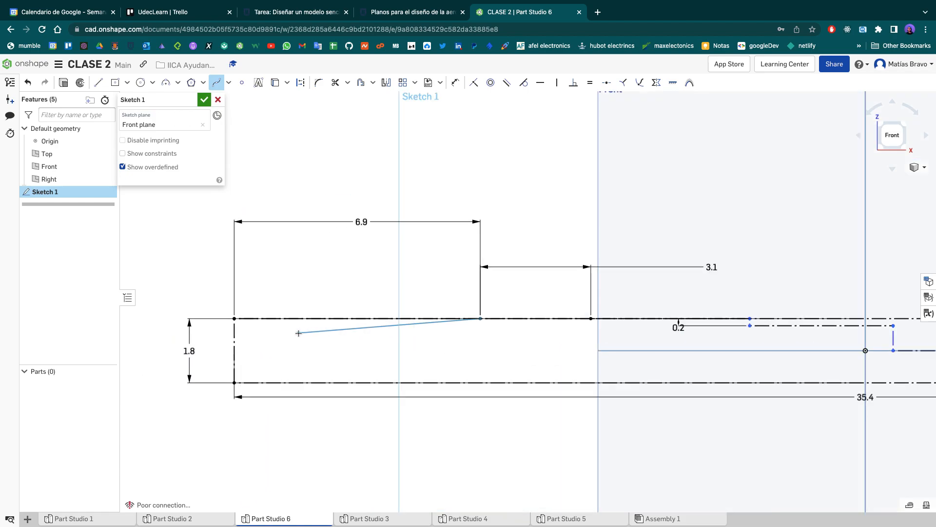
left_click(234, 350)
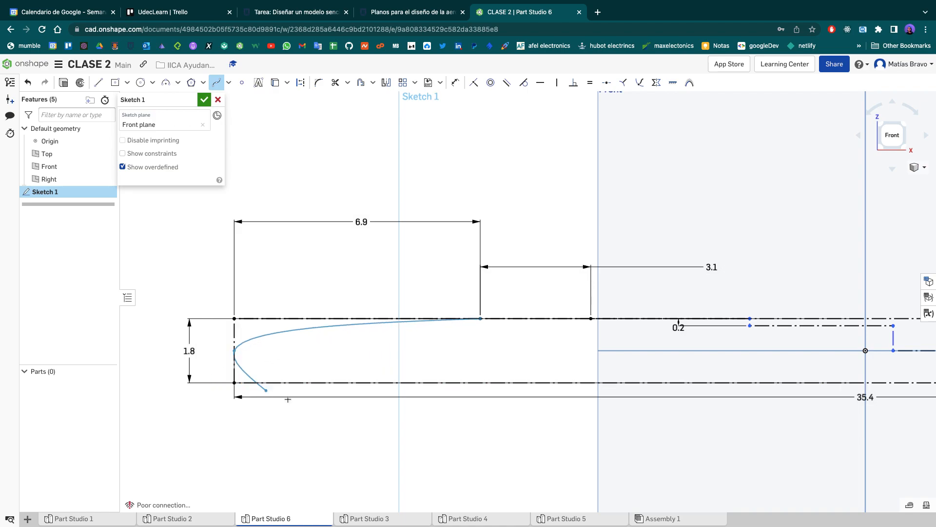
left_click(400, 383)
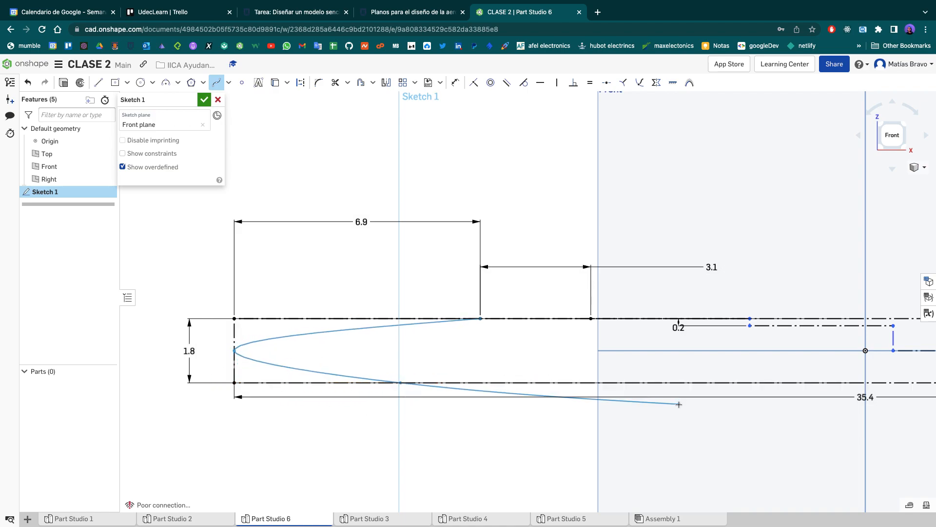
key("Escape")
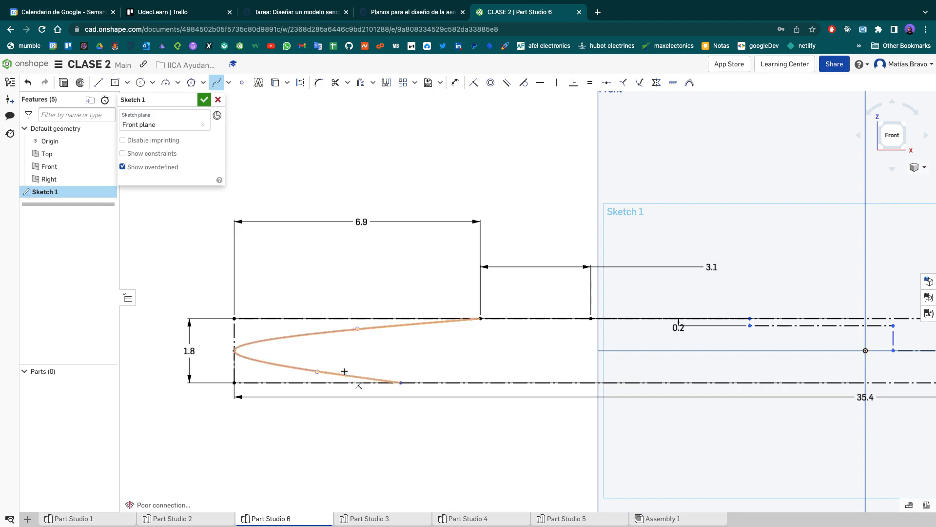
key("ctrl+z")
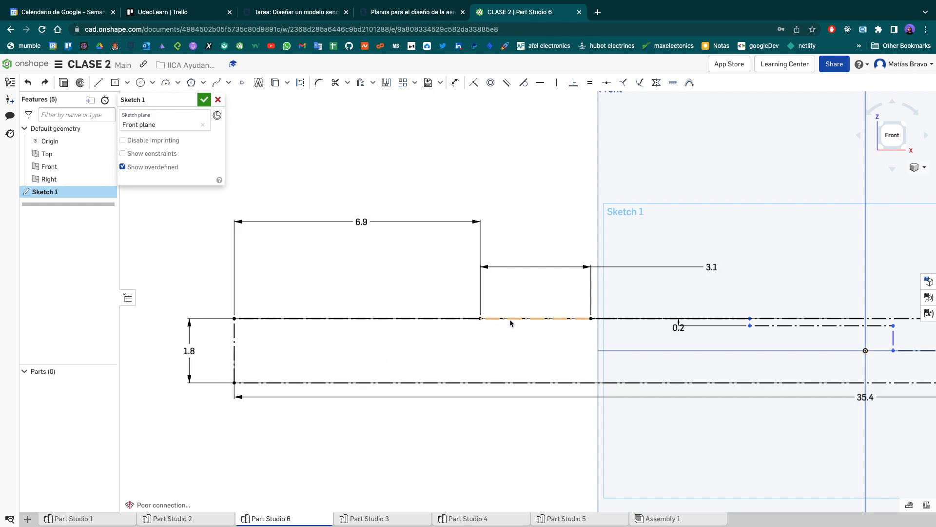
- Try a rounder nose spline with extra points, running from the 6.9 cm point to the lower edge's midpoint, and undo it
left_click(216, 82)
left_click(480, 319)
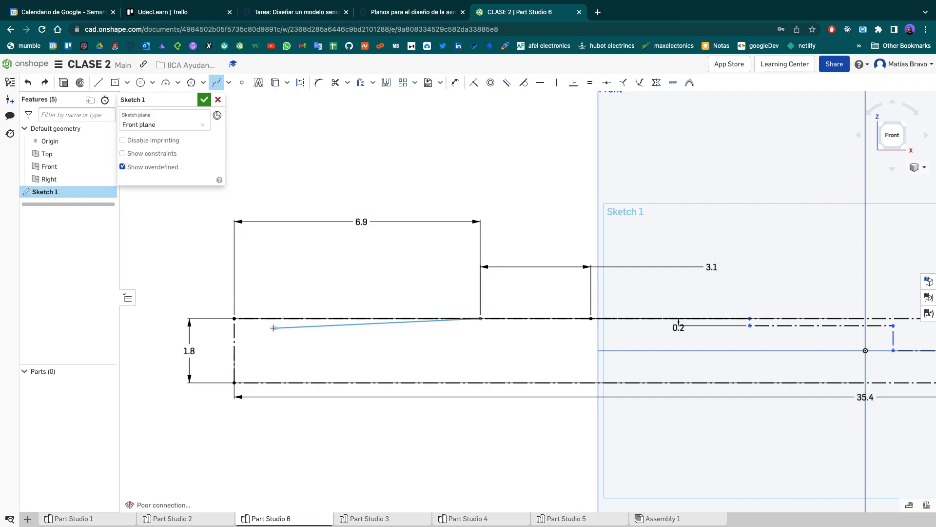
left_click(248, 340)
left_click(235, 350)
left_click(246, 366)
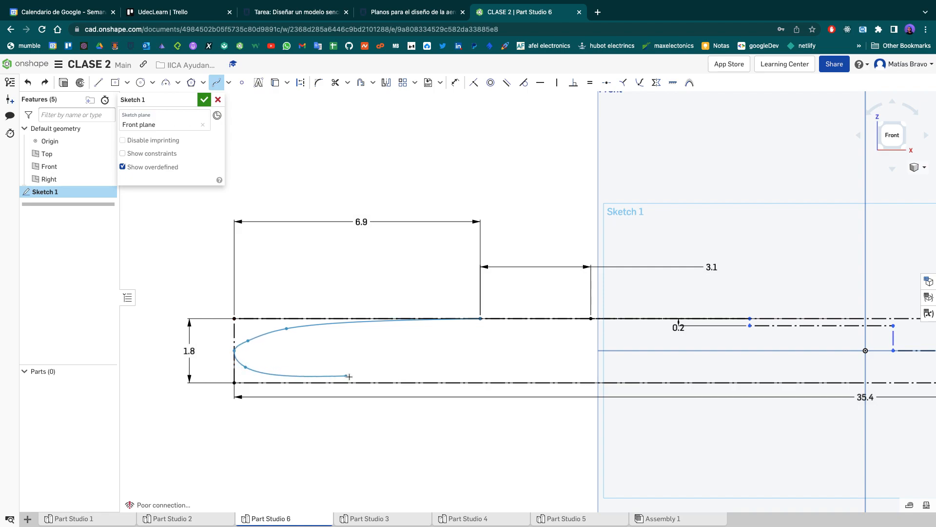
left_click(300, 378)
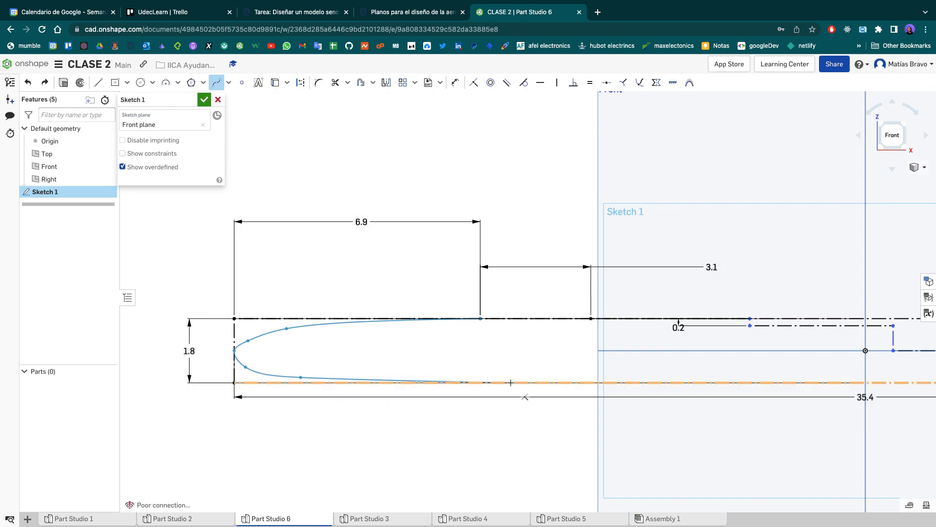
double_click(864, 383)
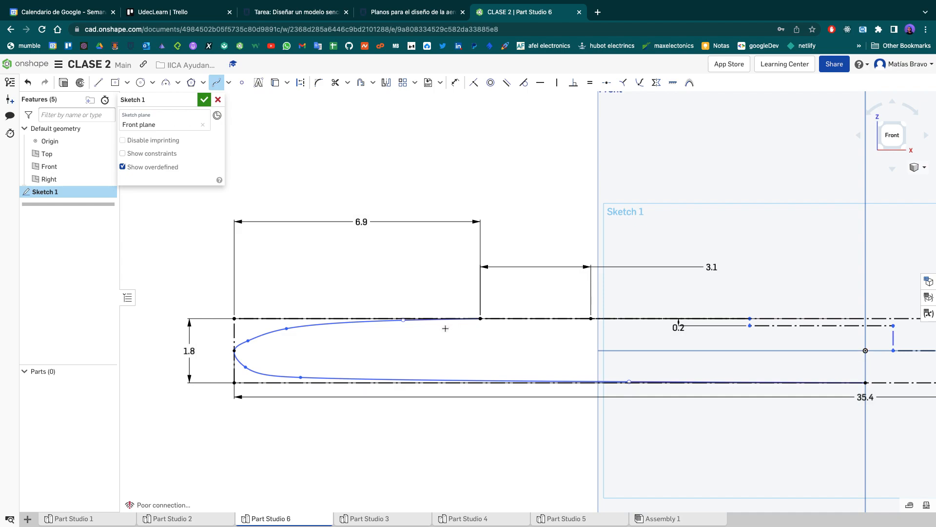
key("Escape")
key("ctrl+z")
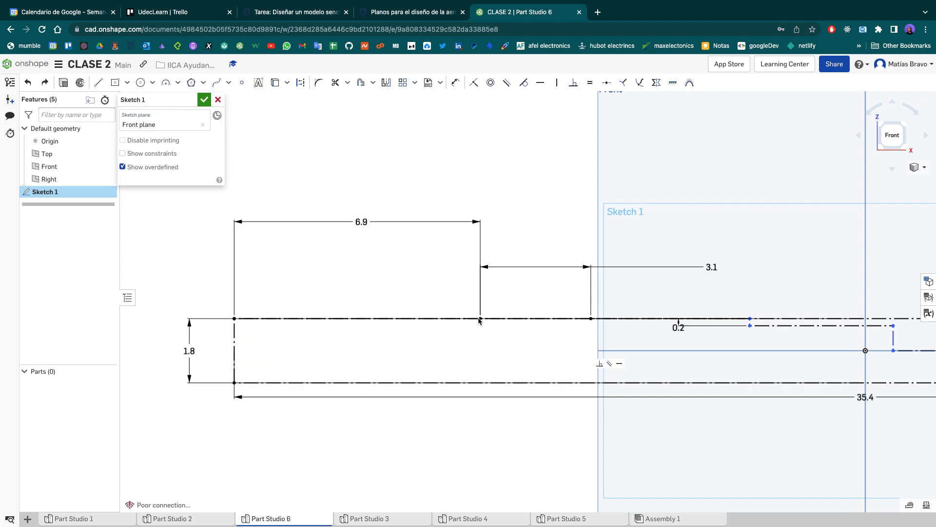
- Try a solid vertical line from the 6.9 cm point down to the rectangle's lower edge, and undo it
key("l")
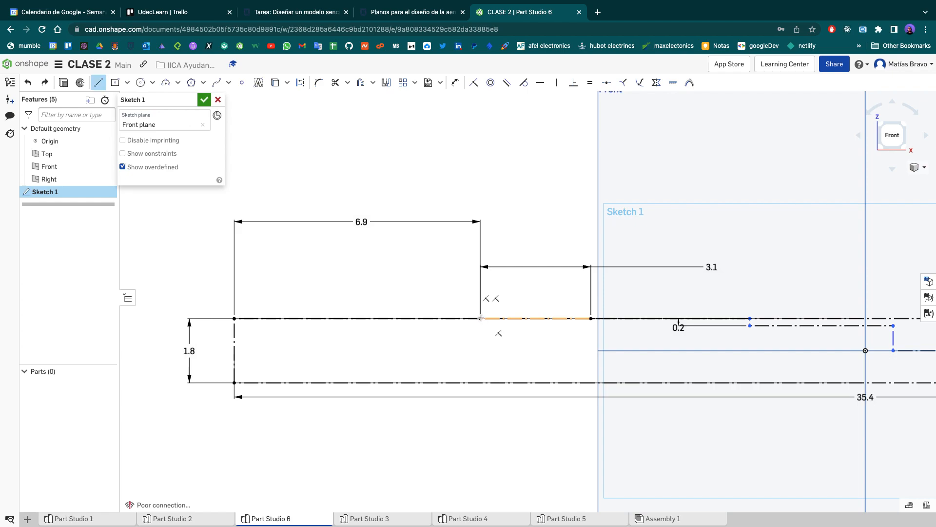
left_click(480, 318)
left_click(482, 383)
key("Escape")
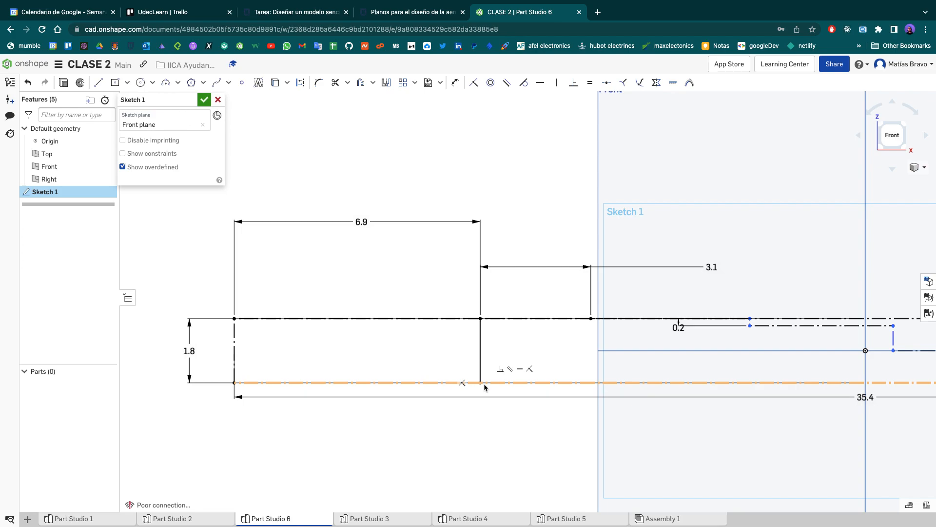
key("ctrl+z")
- Add a sketch point below the rectangle and constrain it to the midpoint of the lower edge
key("l")
key("q")
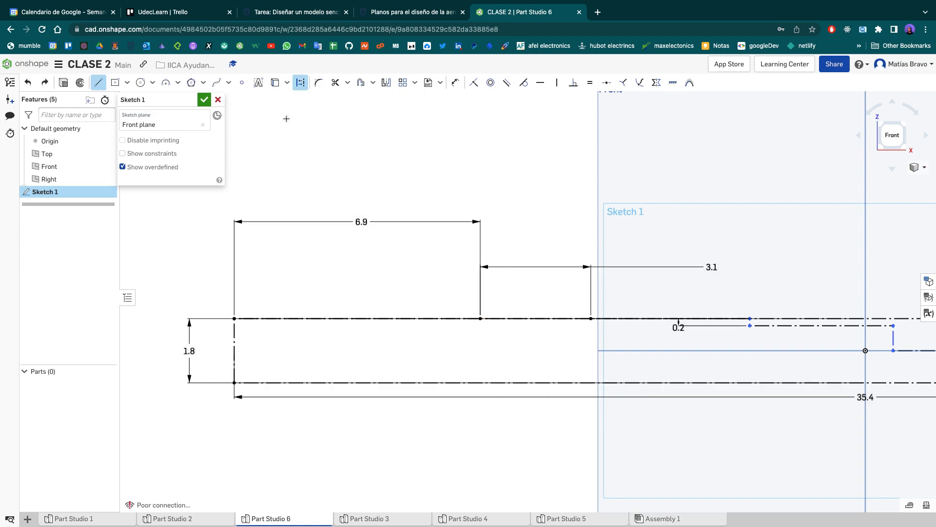
left_click(247, 86)
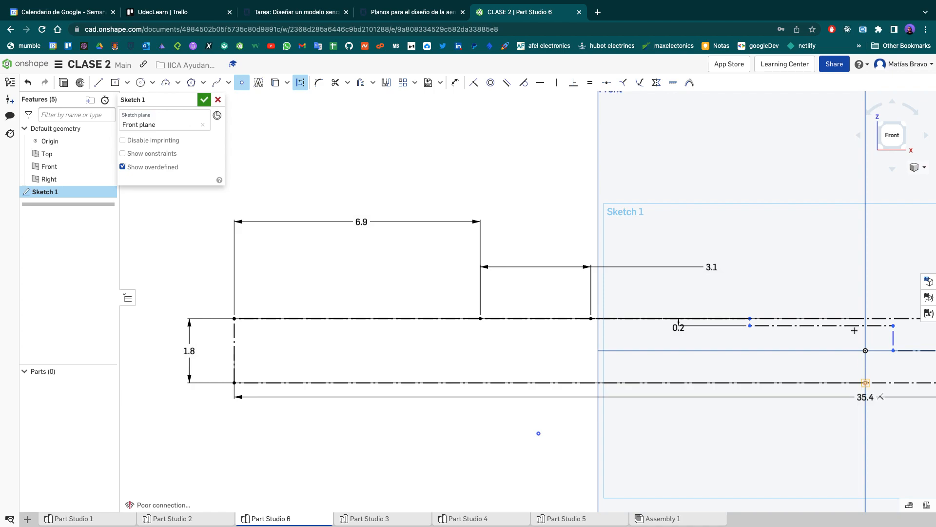
left_click(606, 83)
left_click(539, 432)
left_click(532, 384)
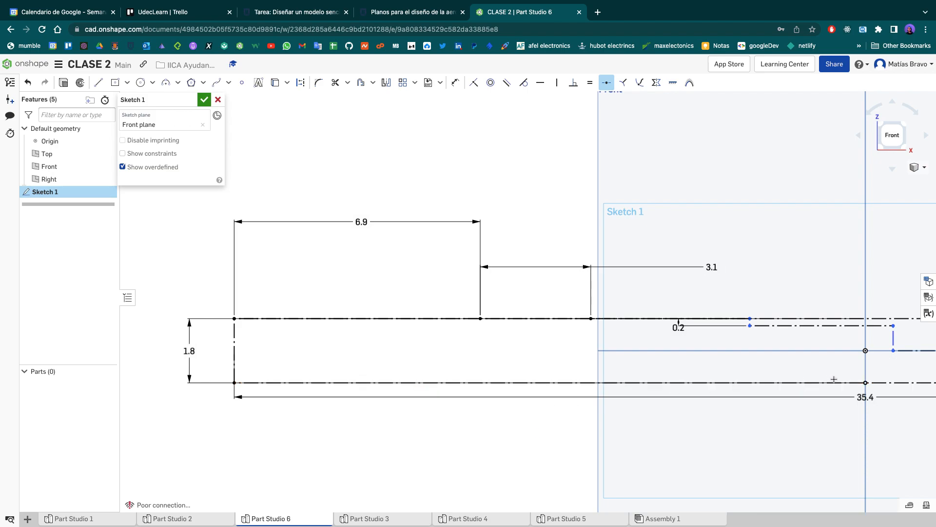
- Draw a vertical construction line from the 6.9 cm point down to the rectangle's lower edge
key("l")
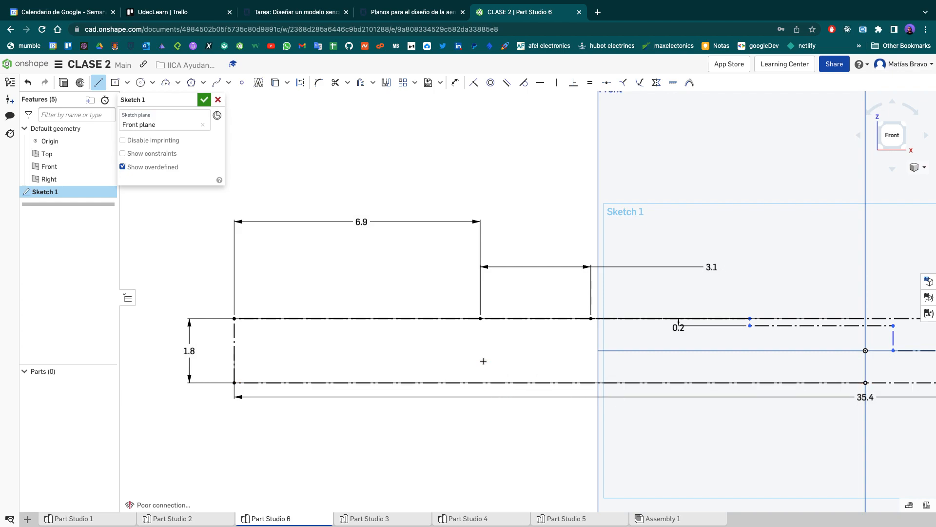
key("q")
left_click(480, 318)
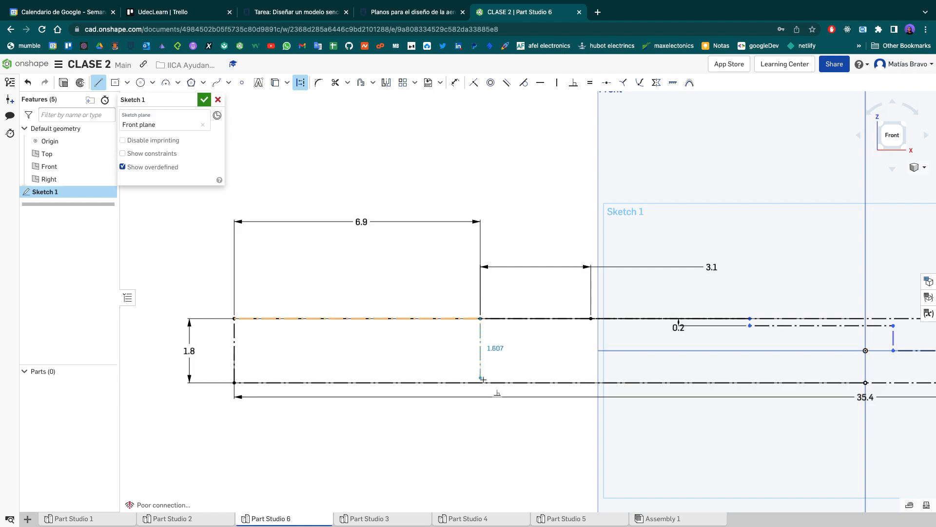
left_click(482, 381)
key("Escape")
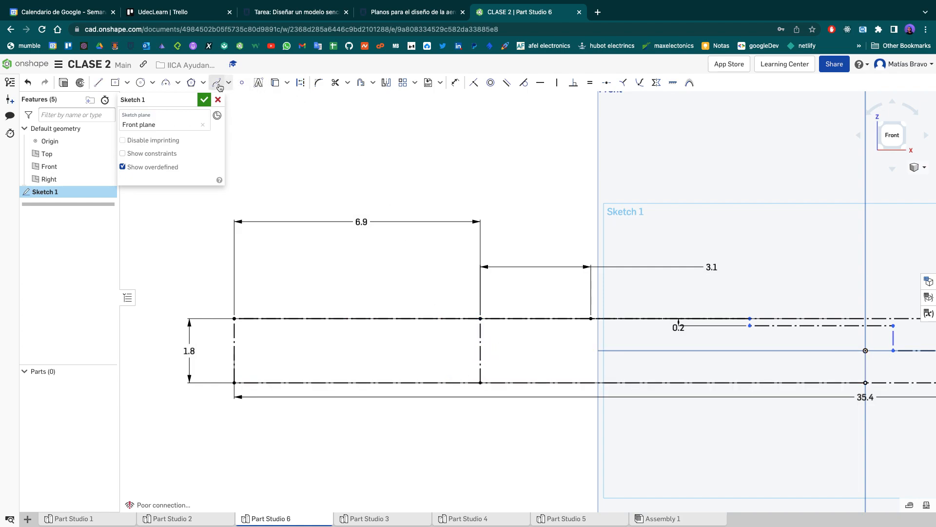
- Draw a five-point nose spline from the upper end of the vertical construction line, around near the left edge's midpoint, to its lower end
left_click(216, 83)
left_click(480, 318)
left_click(277, 331)
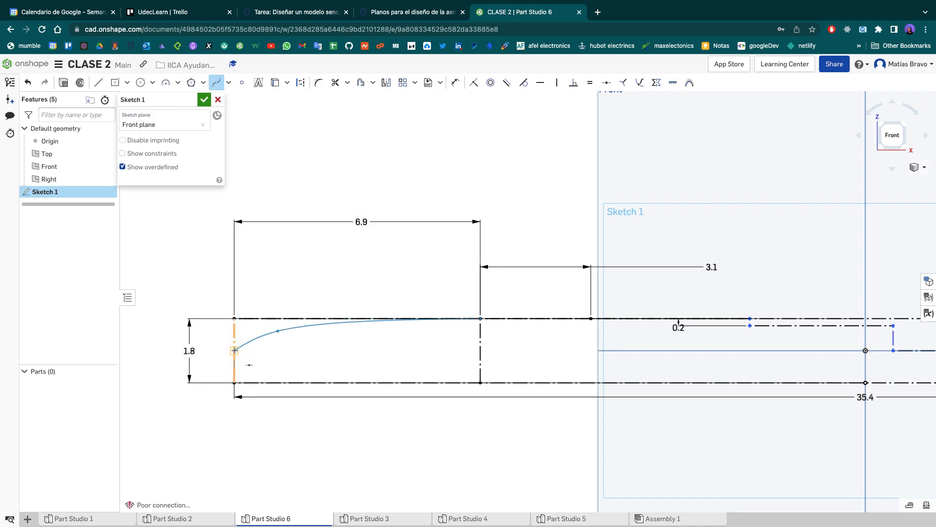
left_click(243, 351)
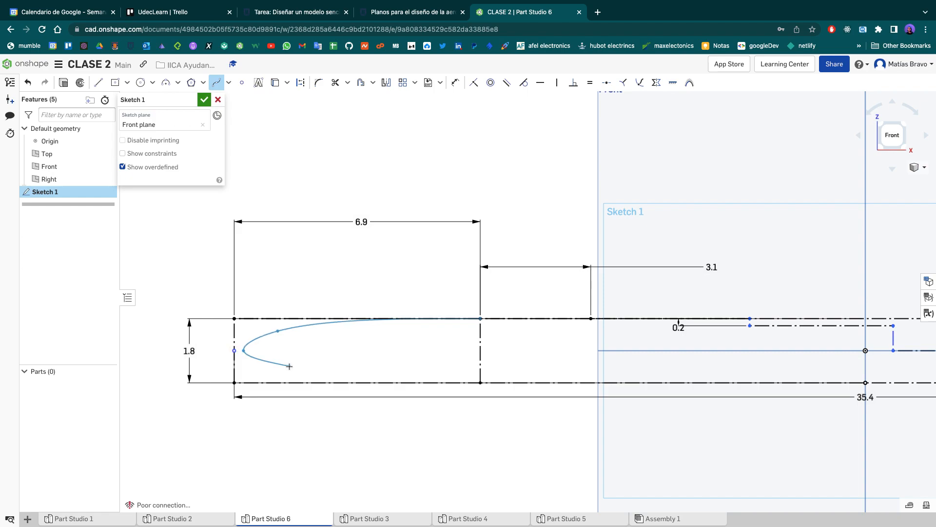
left_click(289, 366)
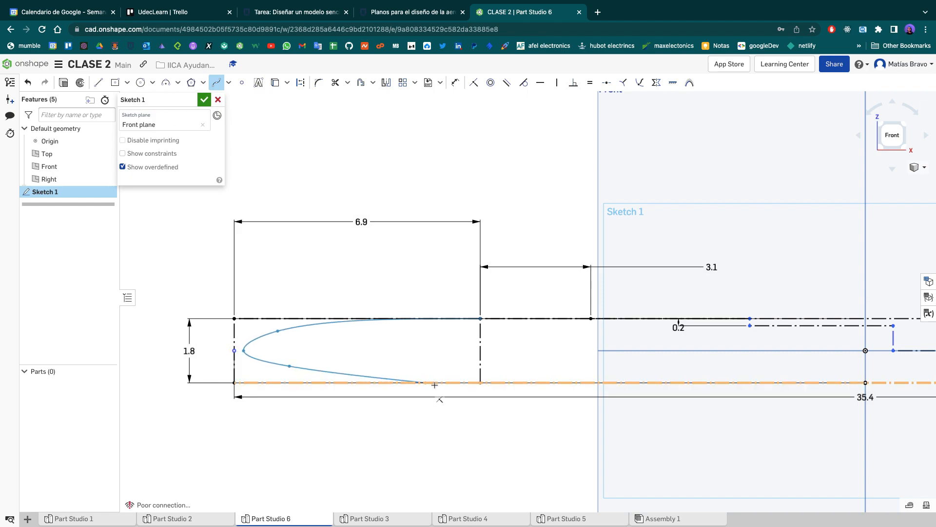
double_click(480, 382)
scroll(257, 330, "up", 5)
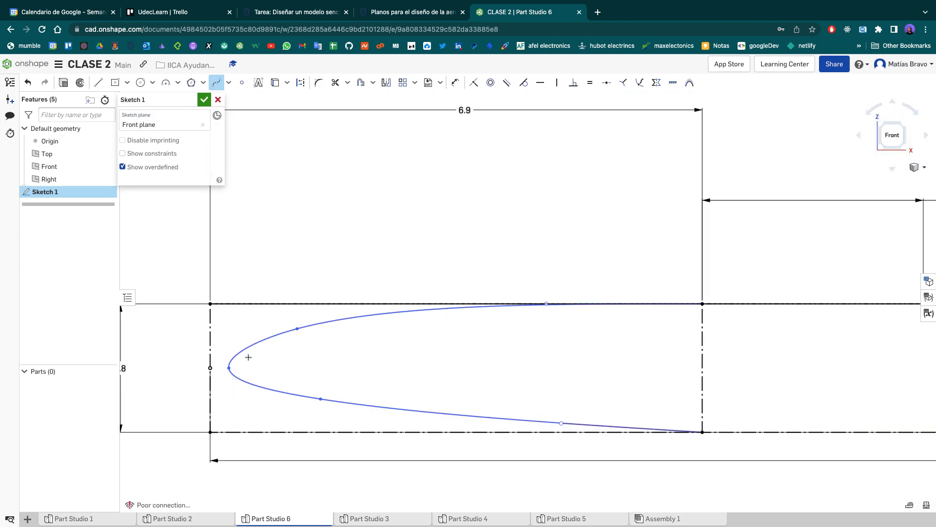
key("Escape")
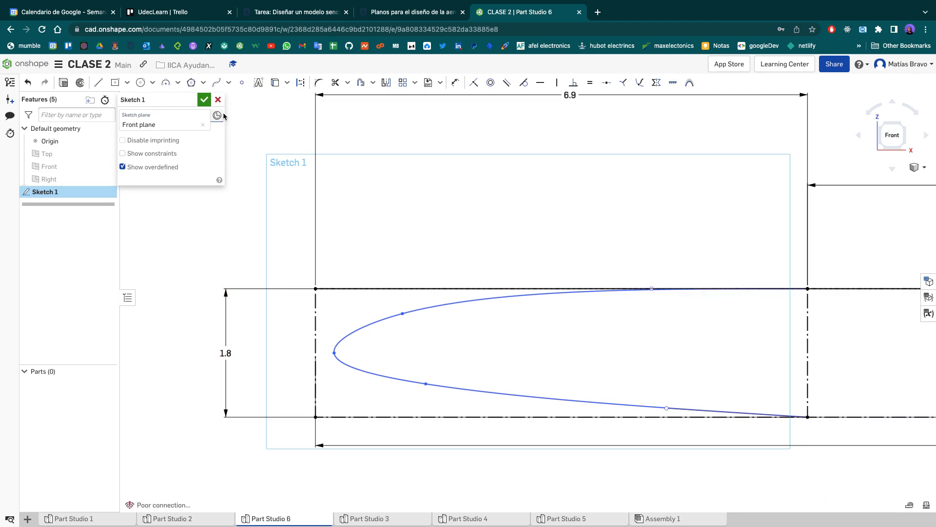
- Add a sketch point beside the nose and constrain it to the midpoint of the rectangle's left edge
left_click(242, 83)
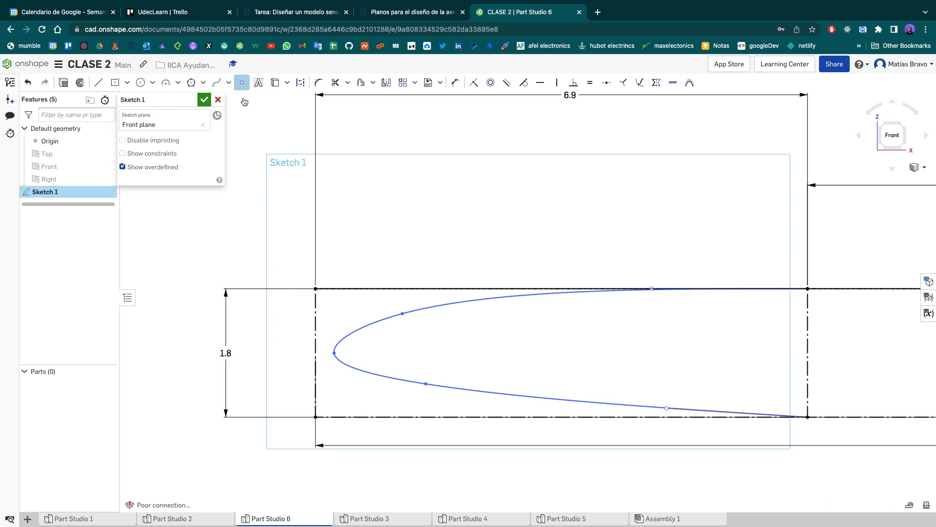
left_click(315, 353)
left_click(269, 352)
key("Escape")
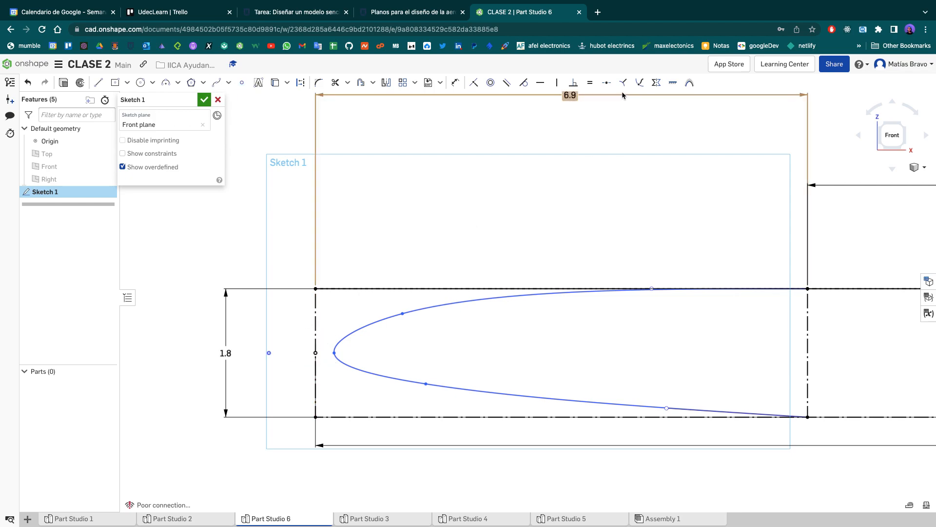
left_click(607, 84)
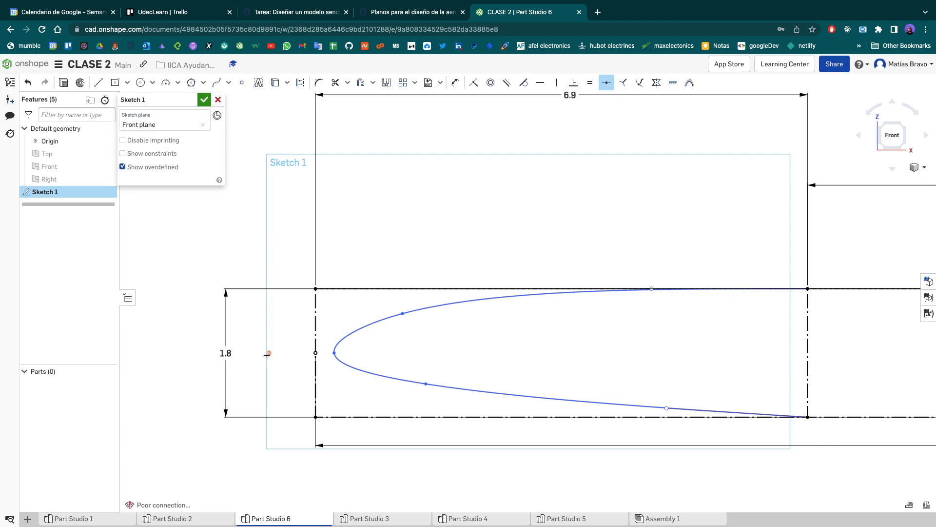
left_click(315, 338)
key("Escape")
- Make the nose spline's foremost point coincident with the midpoint of the rectangle's left edge
left_click(474, 85)
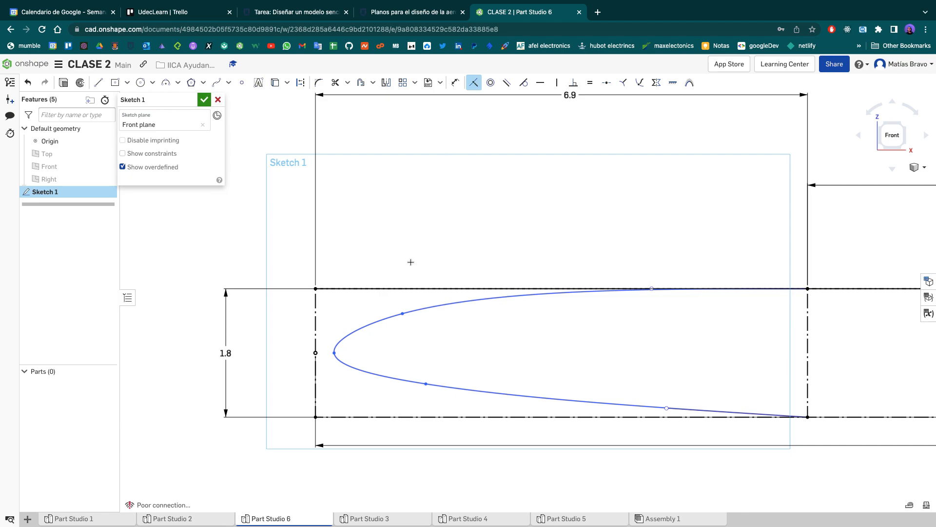
left_click(316, 353)
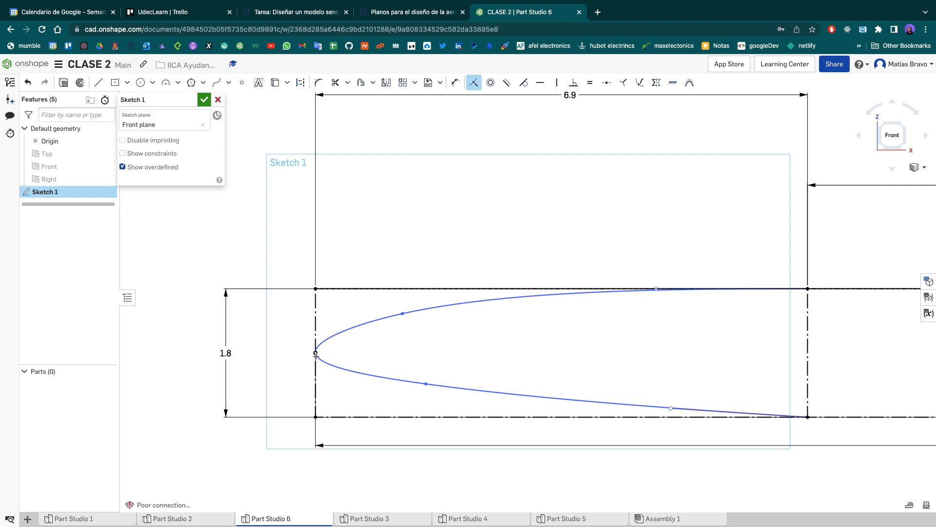
scroll(386, 349, "up", 5)
scroll(387, 348, "down", 10)
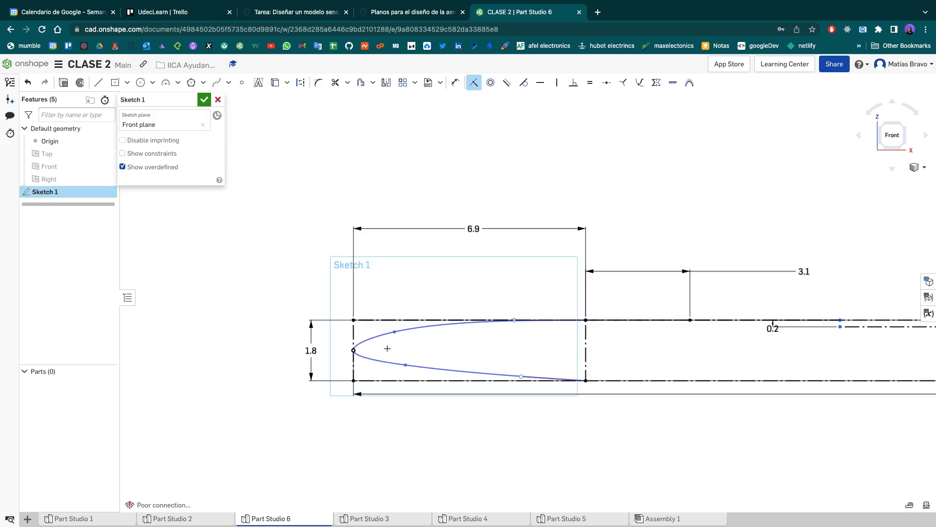
- Draw a concave three-point spline from the top of the second vertical drop down to the long horizontal construction line behind it
middle_click_drag(581, 303, 317, 307)
scroll(341, 308, "down", 2)
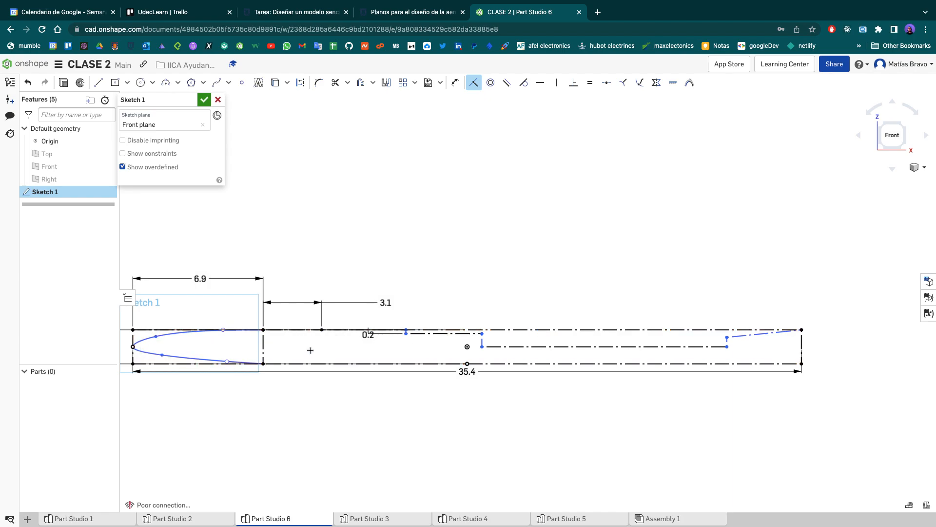
scroll(488, 337, "up", 5)
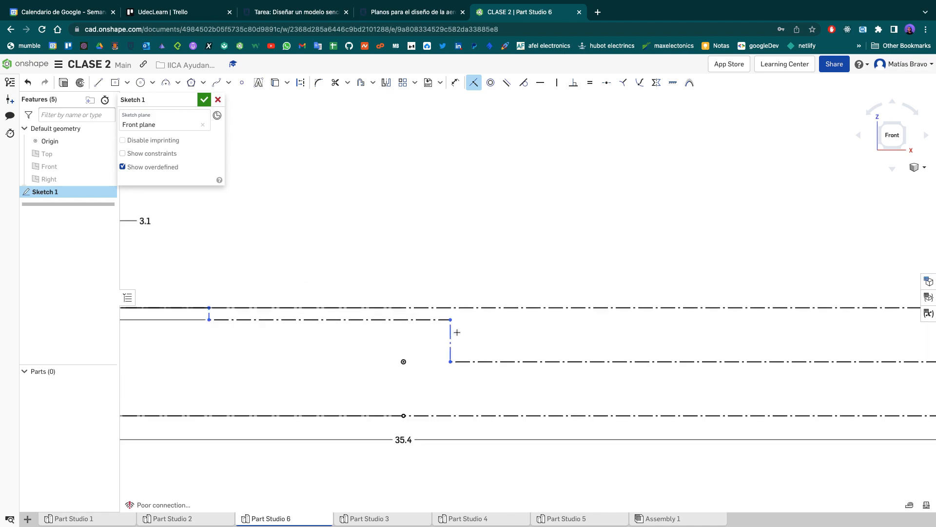
left_click(216, 83)
left_click(450, 320)
left_click(461, 345)
left_click(532, 361)
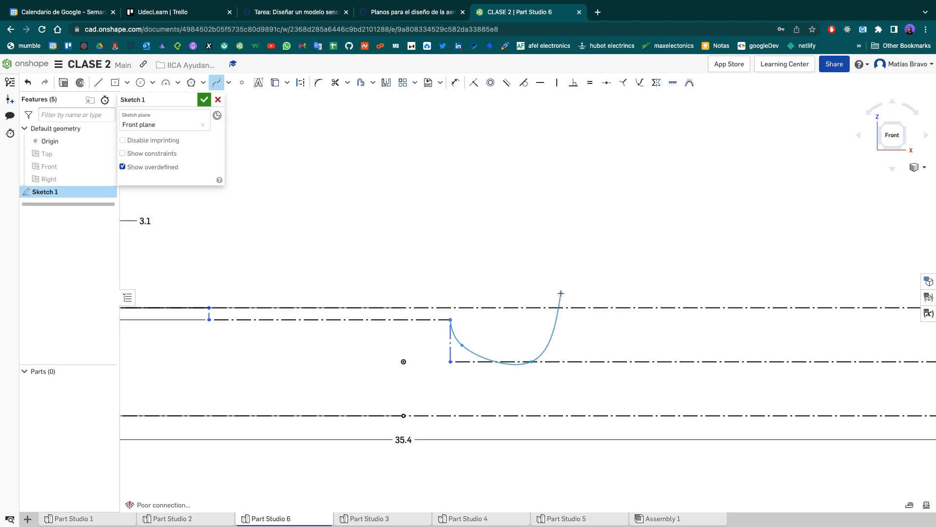
key("Escape")
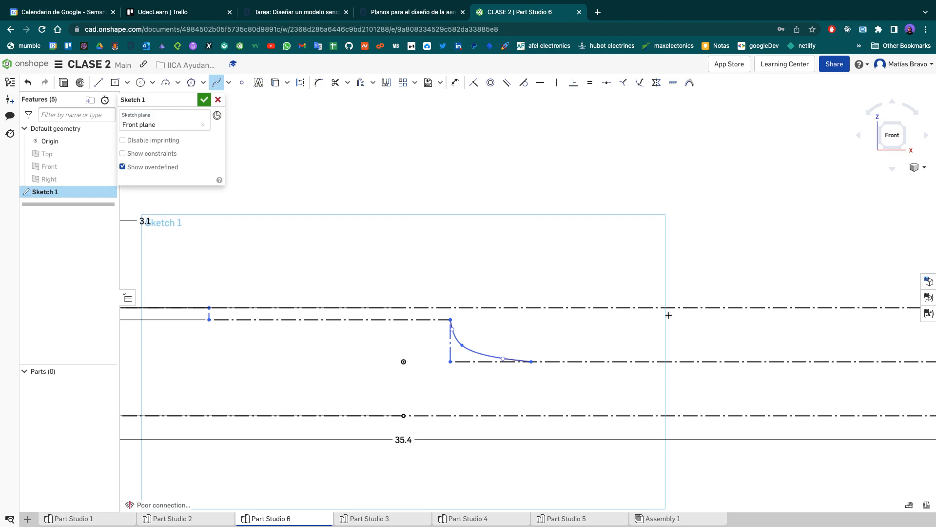
- Draw the solid upper outline from the concave spline's top end along the recessed segment, up the 0.2 cm step and forward to the 6.9 cm point
scroll(321, 351, "down", 2)
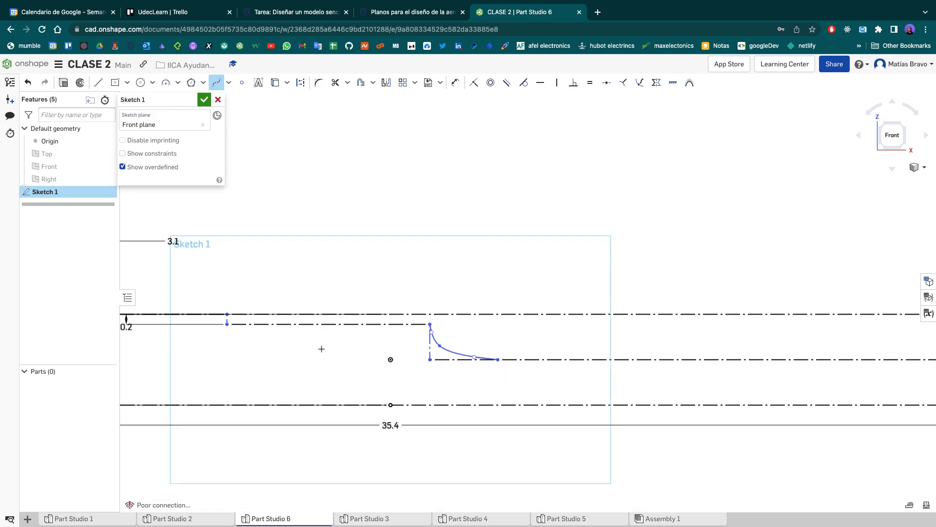
scroll(321, 351, "down", 1)
mouse_move(362, 340)
middle_mouse_down()
mouse_move(583, 335)
mouse_move(505, 345)
middle_mouse_up()
scroll(585, 346, "up", 1)
scroll(586, 347, "up", 5)
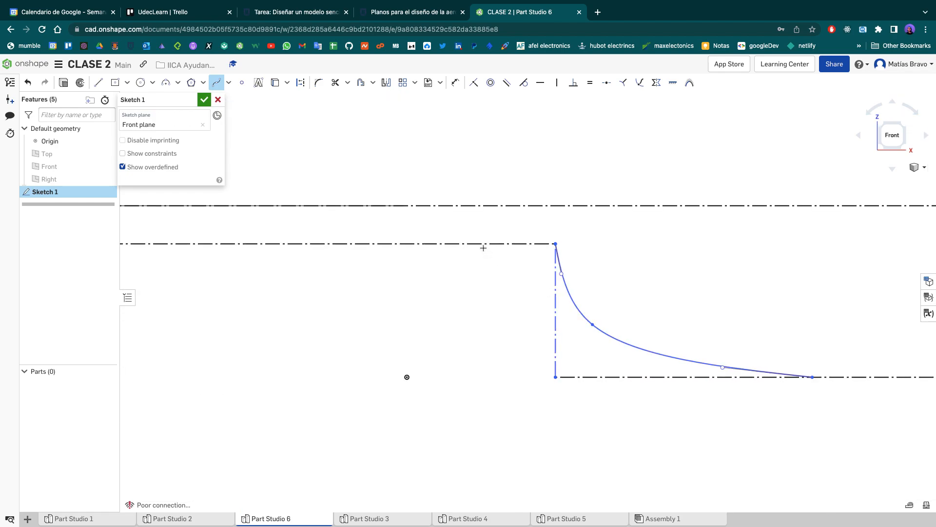
scroll(483, 246, "down", 4)
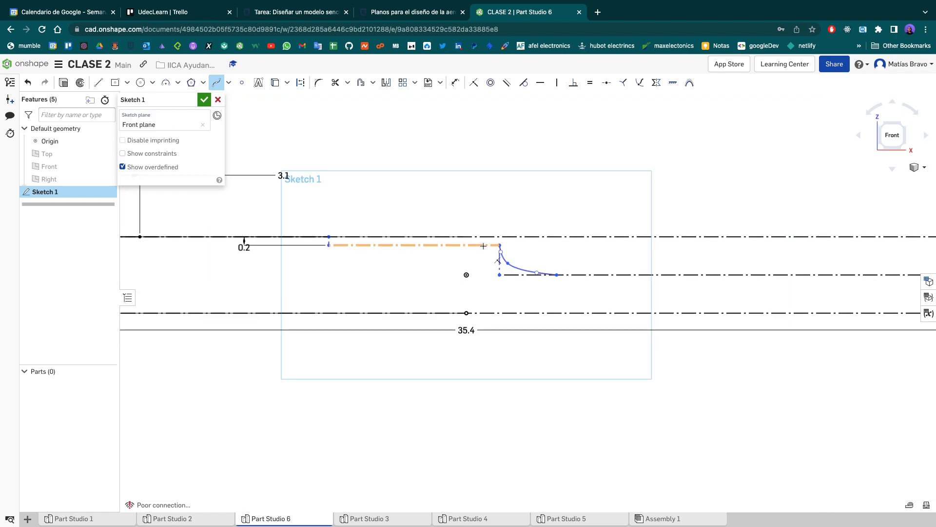
middle_click_drag(465, 196, 431, 305)
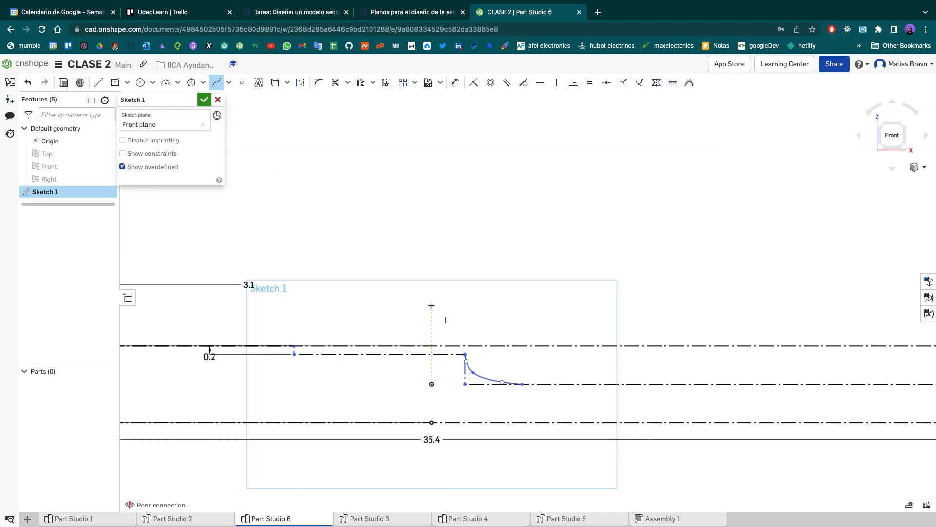
key("l")
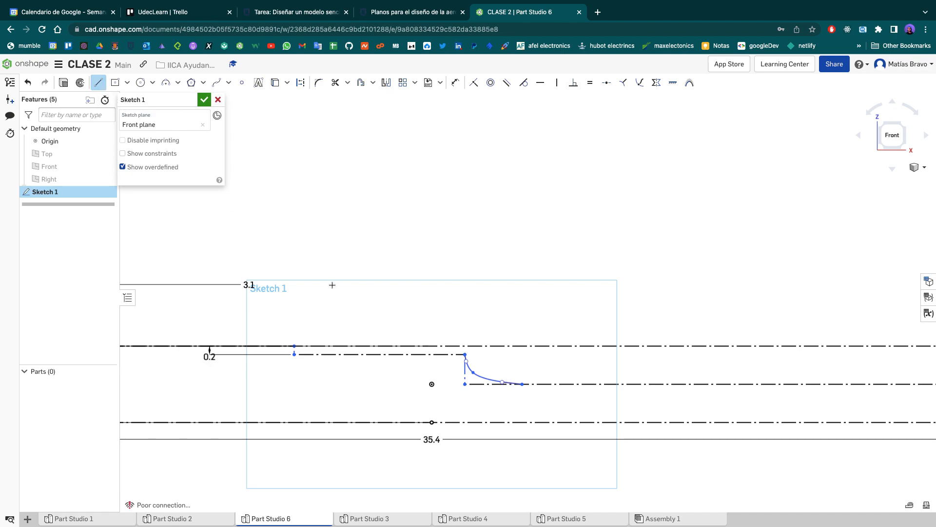
left_click(465, 355)
left_click(294, 347)
scroll(295, 348, "up", 5)
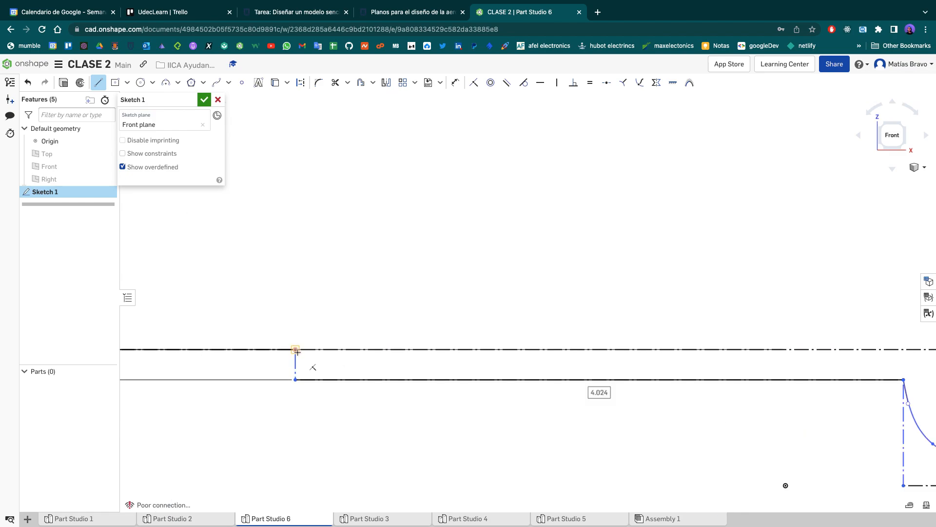
left_click(295, 350)
scroll(265, 319, "down", 3)
middle_click_drag(265, 319, 472, 324)
scroll(466, 335, "down", 2)
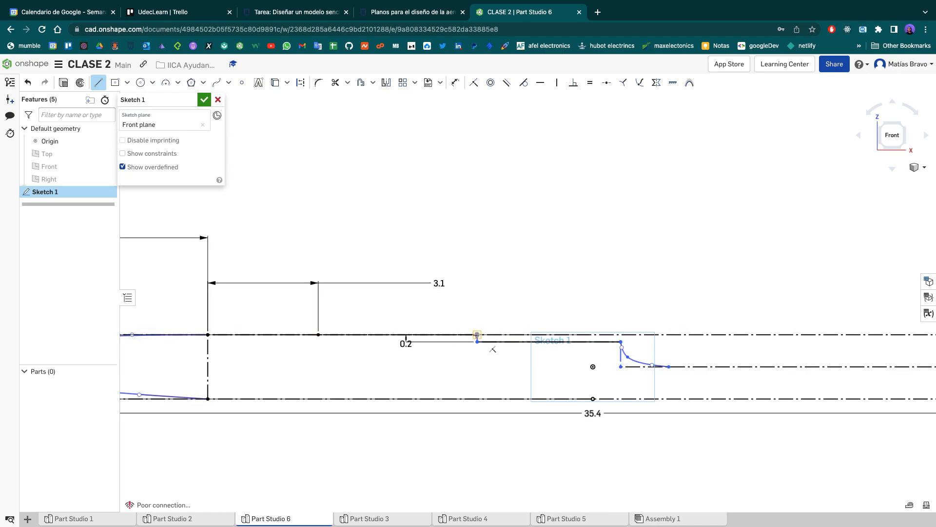
left_click(208, 334)
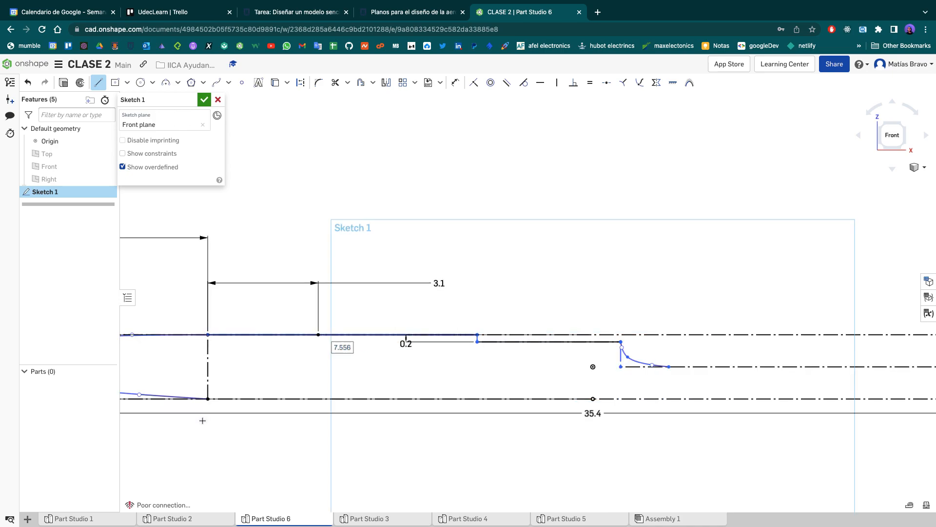
- Draw a solid line along the lower edge from the vertical construction line to the edge's midpoint, and finish the sketch without extruding it
left_click(208, 399)
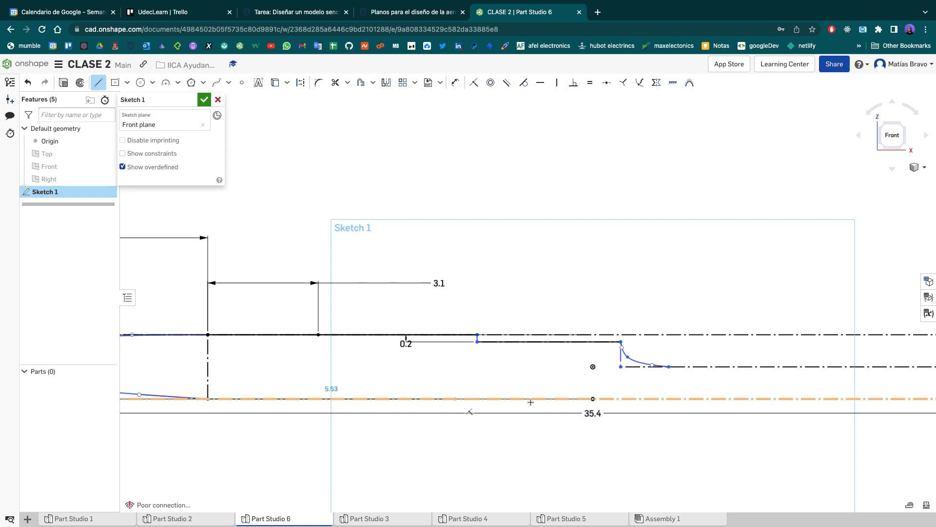
left_click(593, 399)
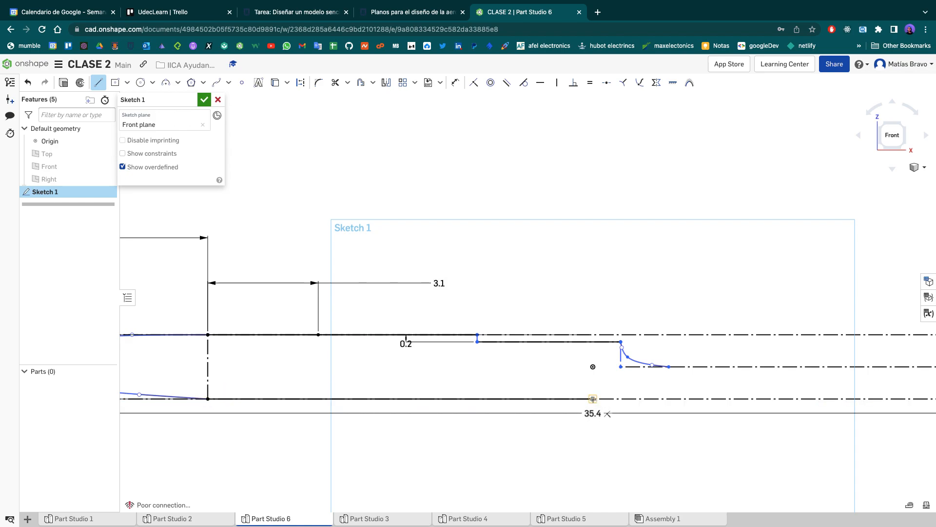
key("Escape")
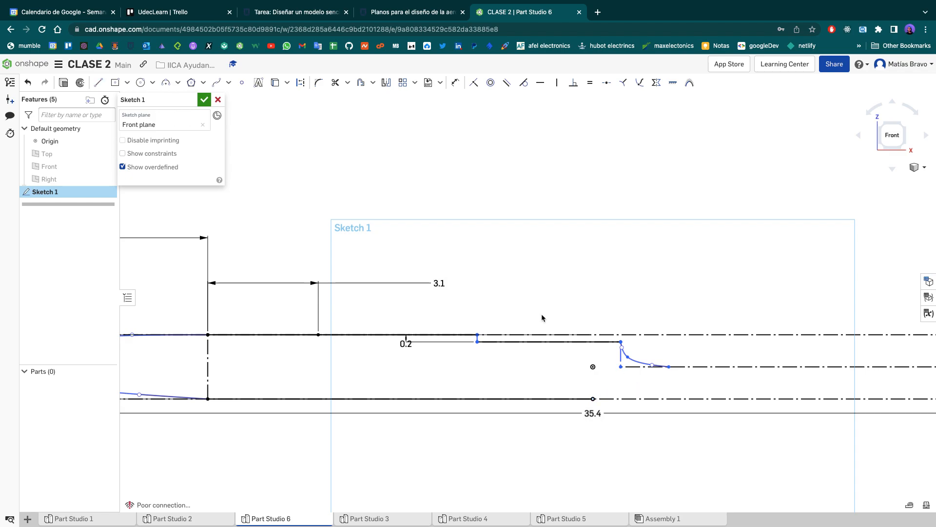
left_click(63, 85)
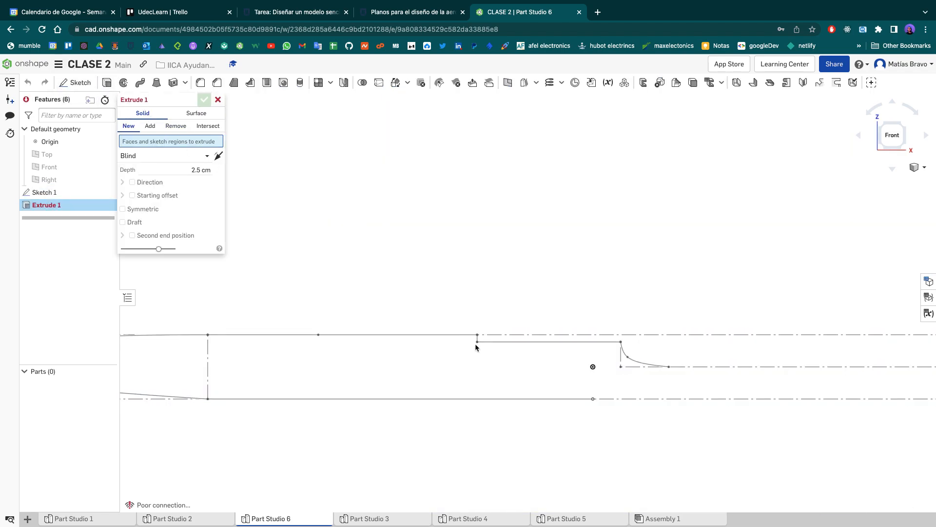
left_click(218, 99)
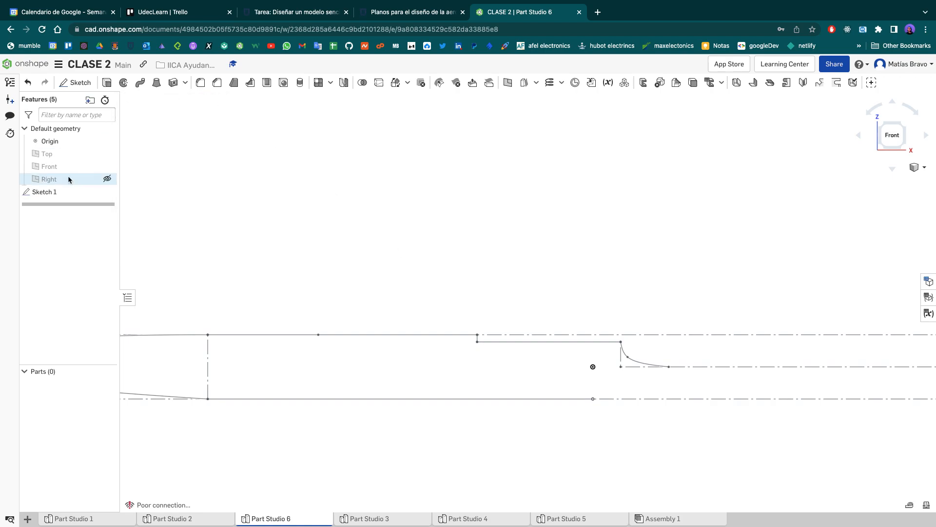
- Reopen the fuselage sketch and draw a line about 2.3 cm long from the lower edge's midpoint to the concave spline's rear end
double_click(61, 192)
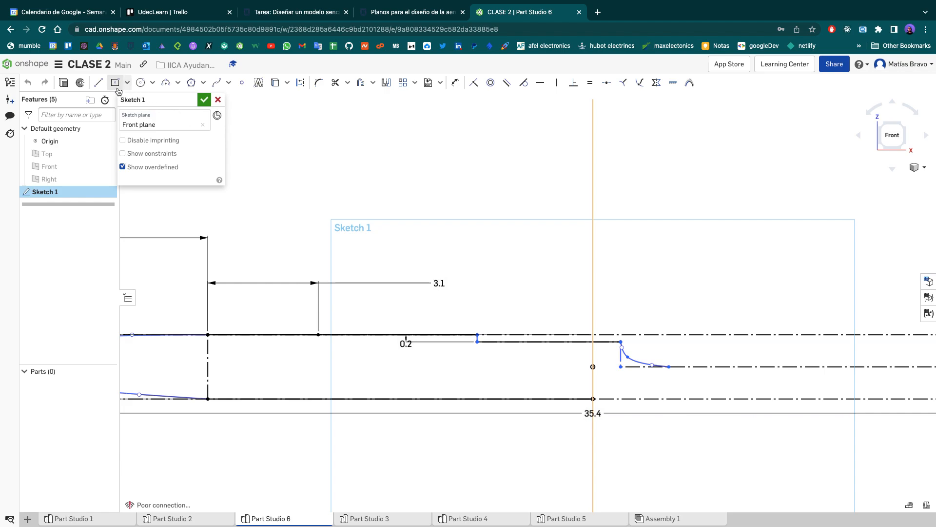
left_click(99, 82)
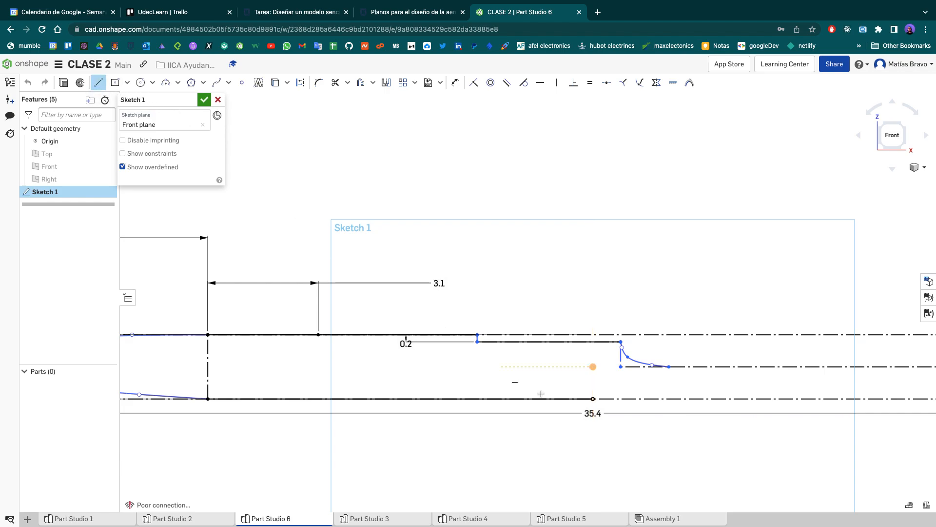
left_click(593, 398)
left_click(669, 366)
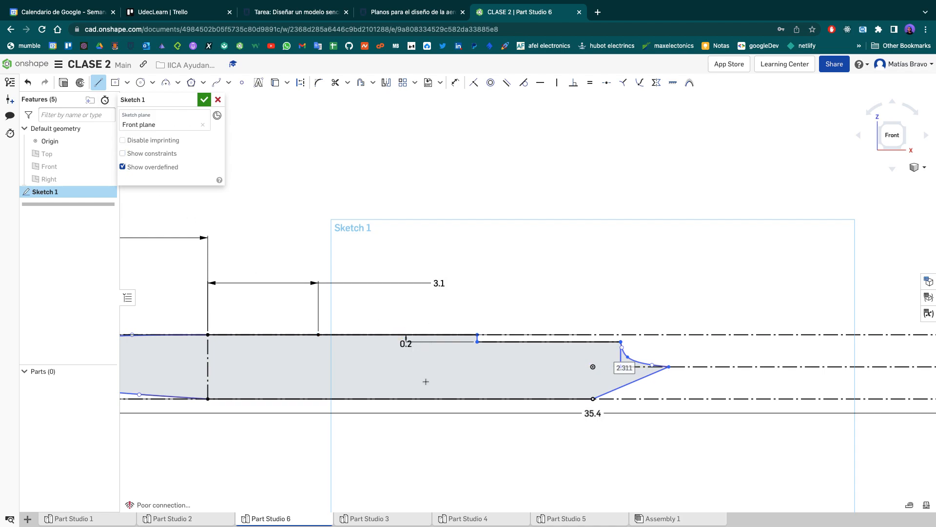
- Try extruding the closed profile 2.5 cm, cancel the extrusion and reopen the sketch in the front view
left_click(63, 85)
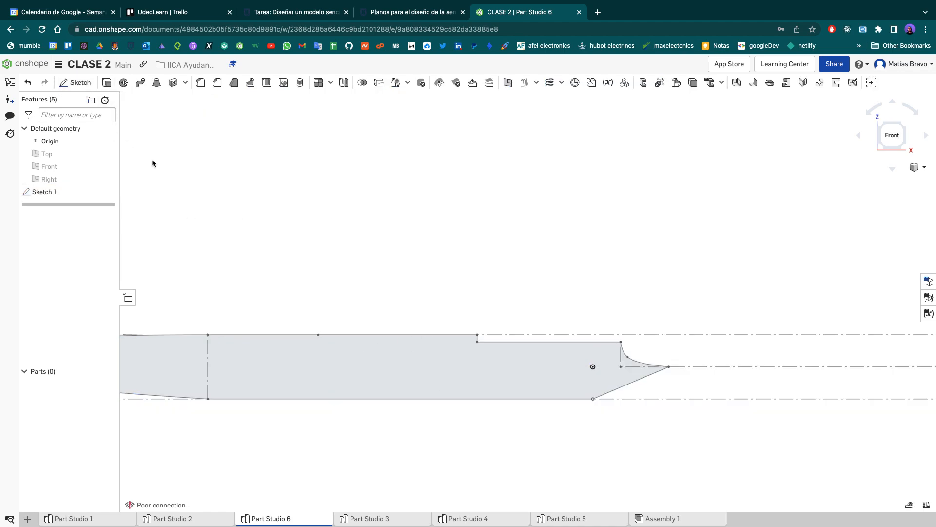
right_click_drag(407, 205, 421, 233)
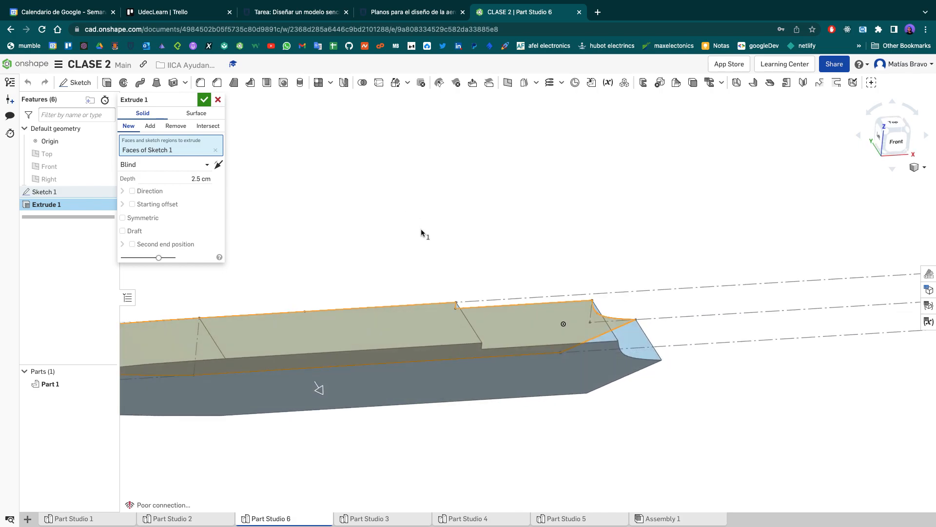
left_click(214, 110)
left_click(217, 99)
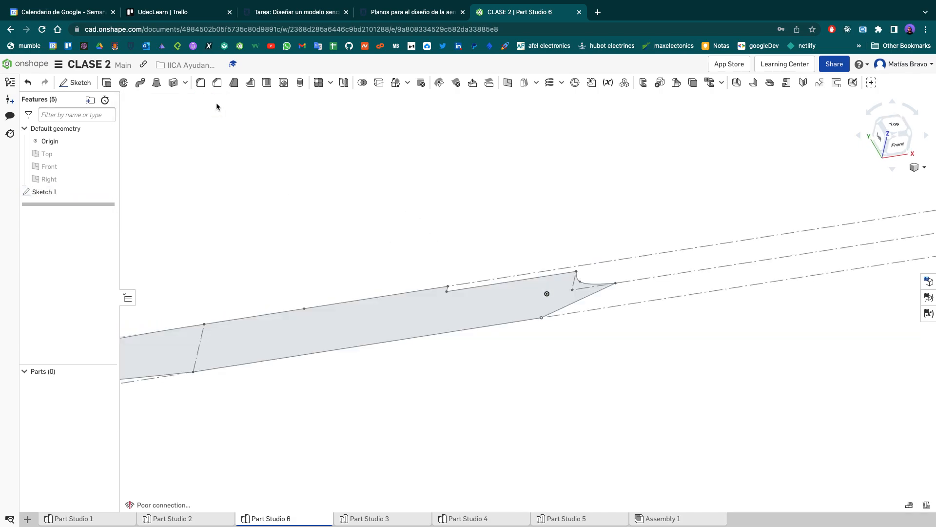
double_click(86, 191)
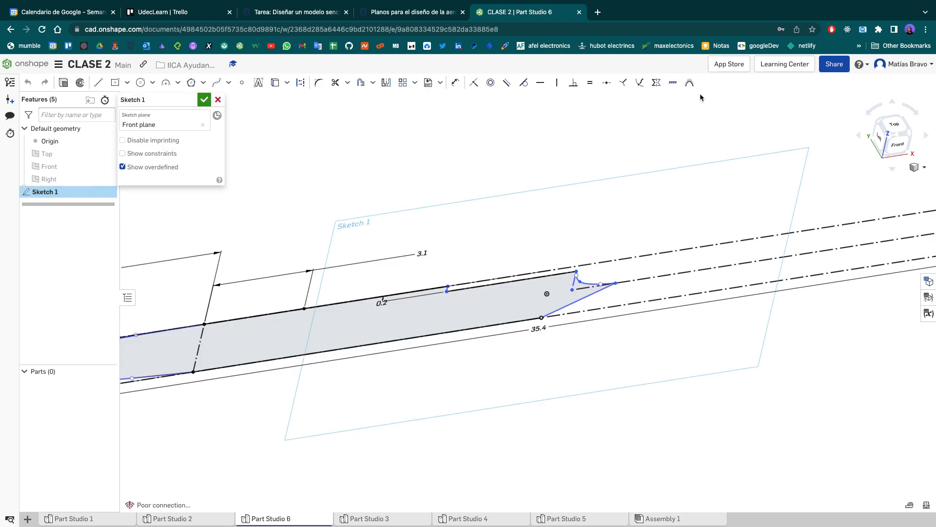
left_click(895, 144)
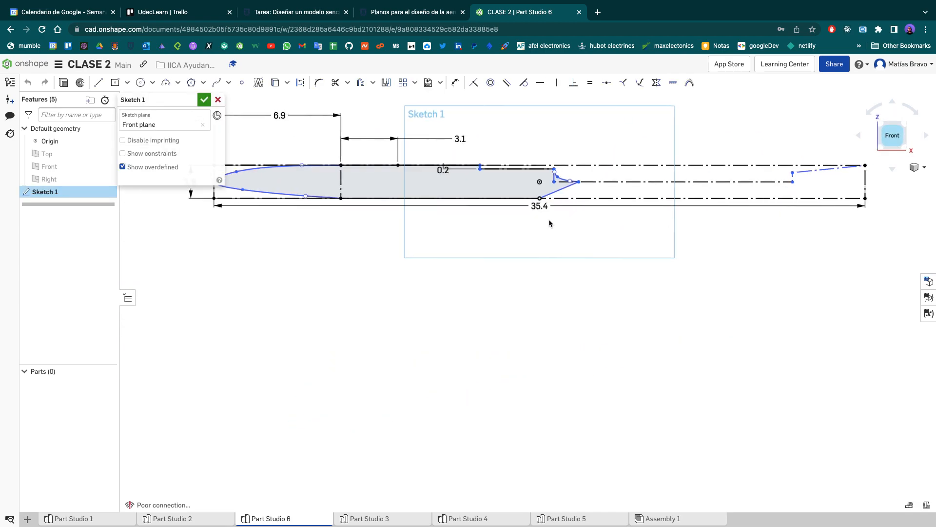
scroll(502, 165, "up", 10)
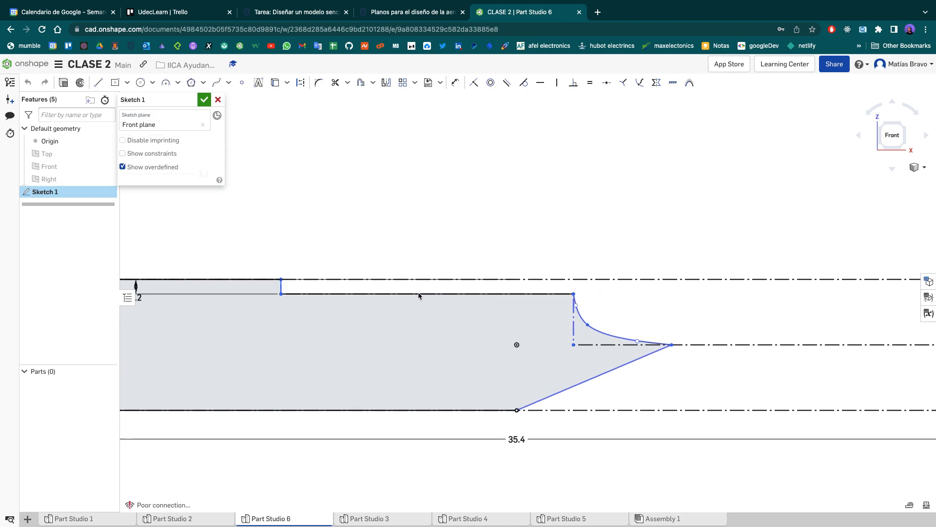
- Check the aircraft's side view on the course page with the design plans and return to the Onshape sketch
left_click(395, 14)
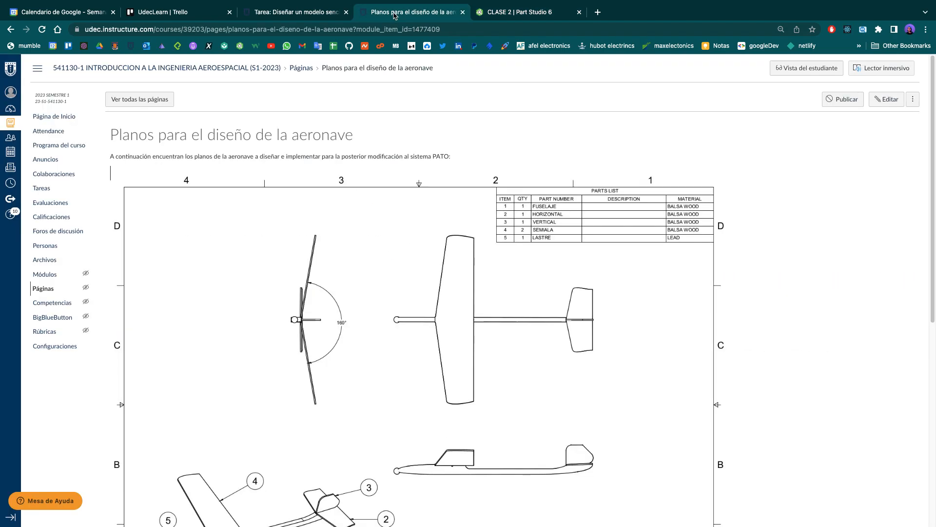
scroll(344, 415, "down", 5)
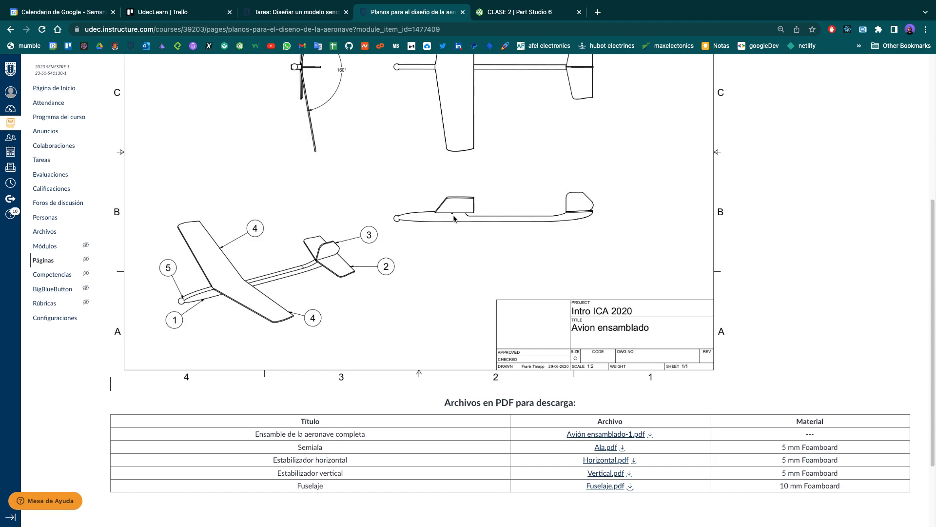
left_click(504, 18)
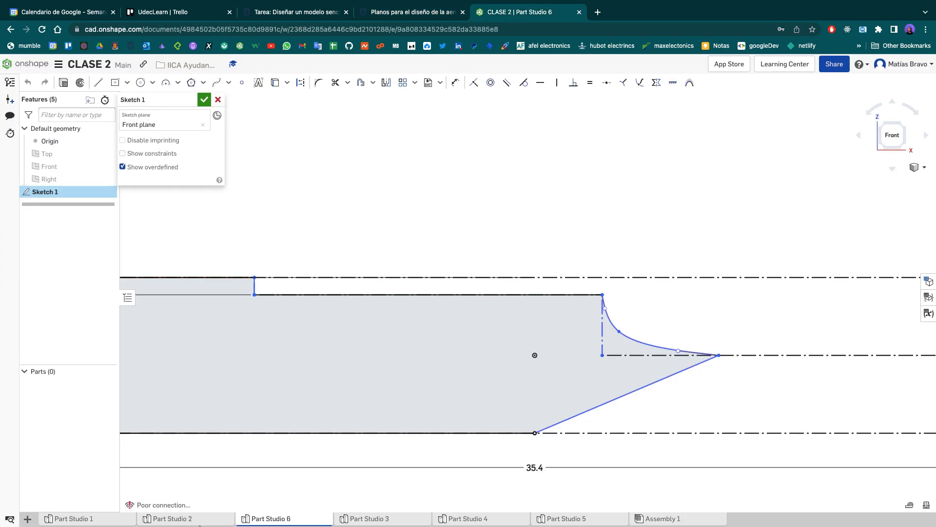
- Examine the small semicircular notch in Part Studio 2's fuselage sketch and return to Part Studio 6
left_click(198, 521)
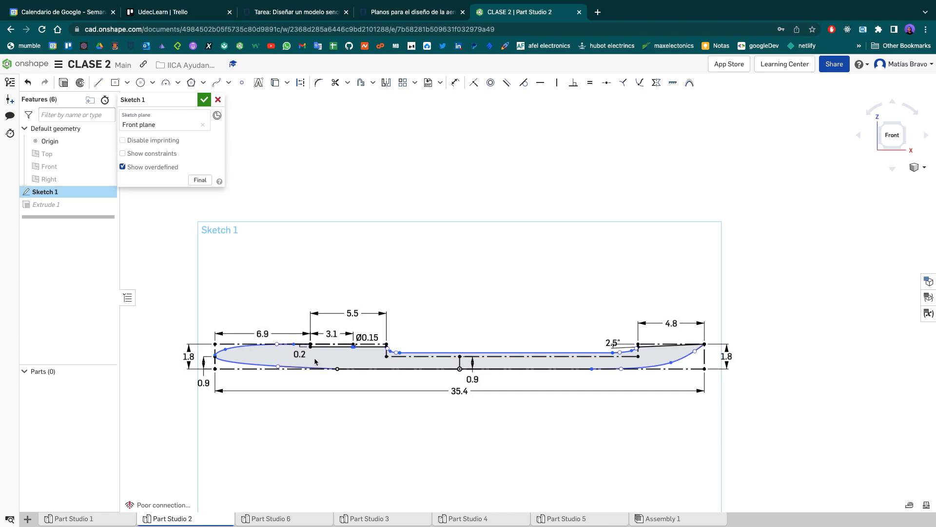
scroll(310, 370, "up", 10)
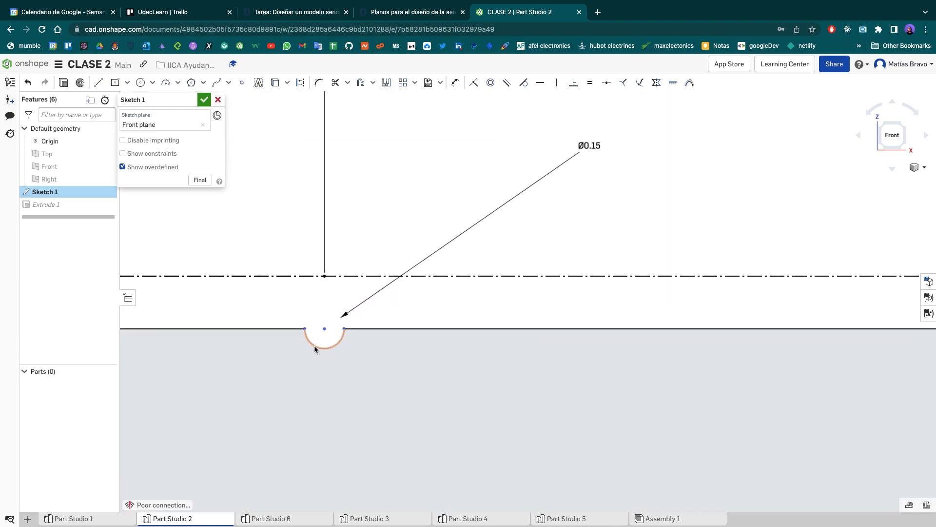
scroll(319, 339, "up", 4)
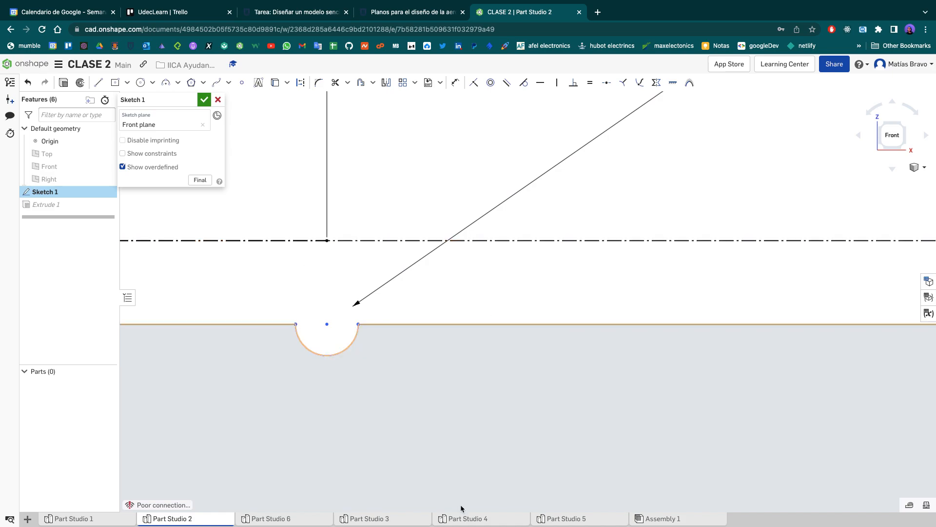
left_click(267, 517)
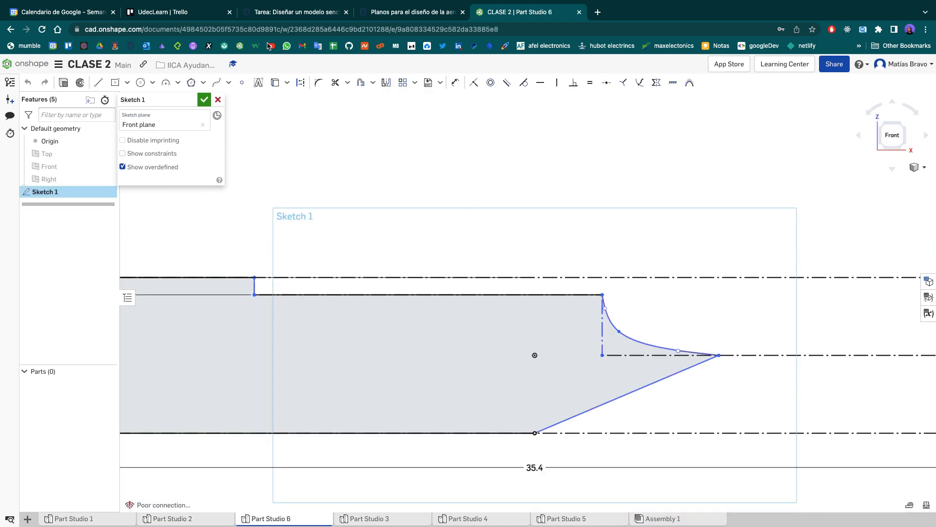
- Draw a three-point arc with a radius of about 1.74 cm in the empty area above the profile, and delete it
scroll(232, 215, "down", 4)
middle_click_drag(275, 173, 282, 378)
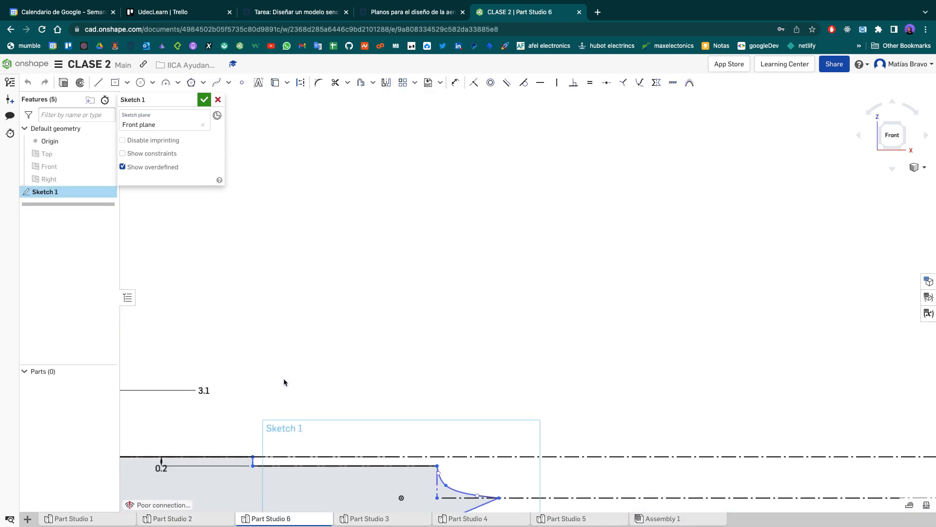
left_click(166, 82)
left_click(383, 357)
left_click(423, 212)
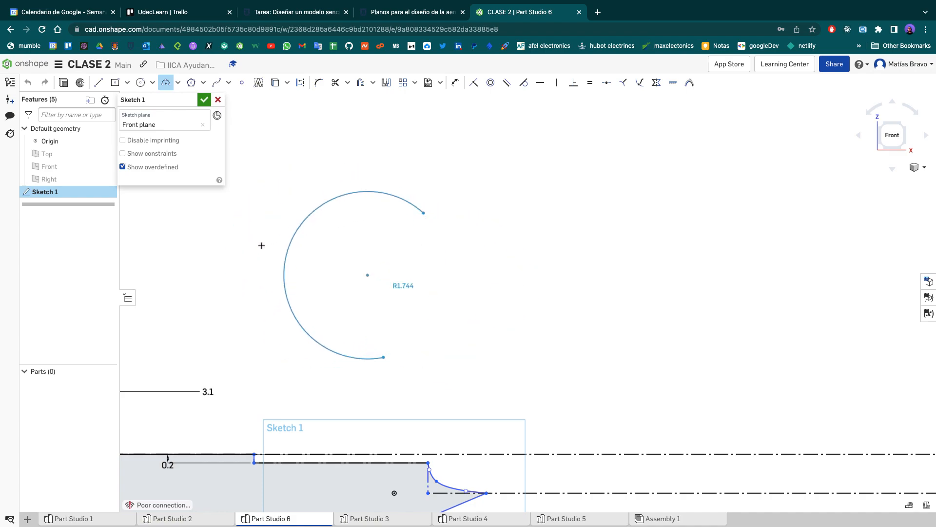
key("Escape")
scroll(281, 392, "down", 1)
mouse_move(280, 387)
middle_mouse_down()
mouse_move(298, 349)
mouse_move(423, 257)
middle_mouse_up()
scroll(507, 340, "up", 3)
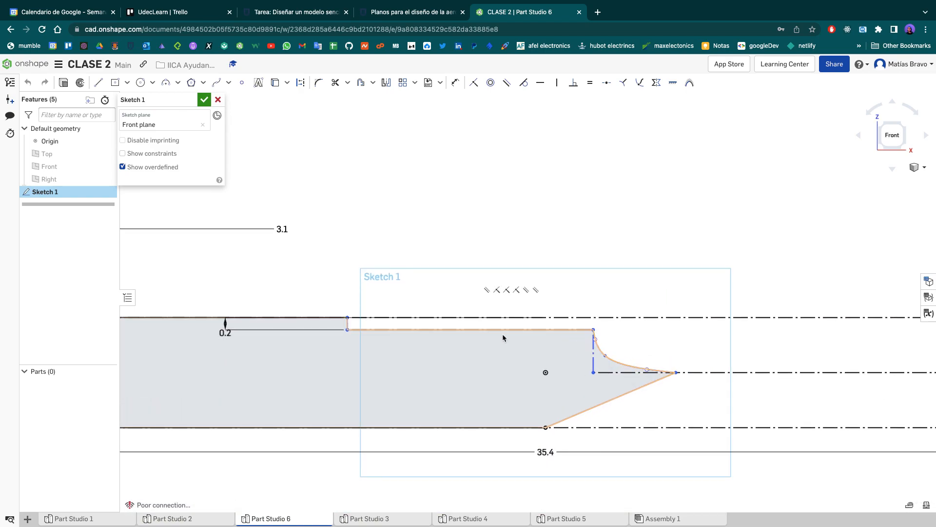
- Check the notch's position and radius on the Fuselaje.pdf drawing and return to the fuselage sketch
key("ctrl+Left")
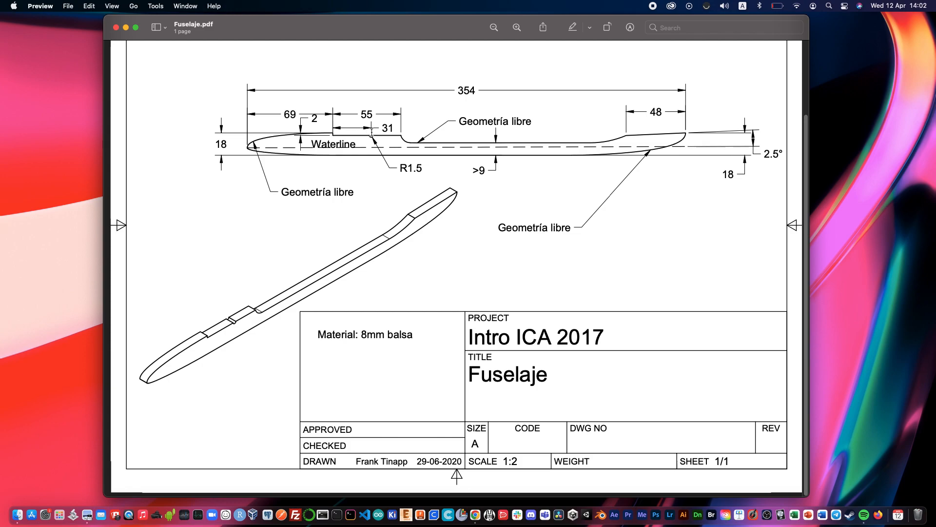
key("ctrl+Right")
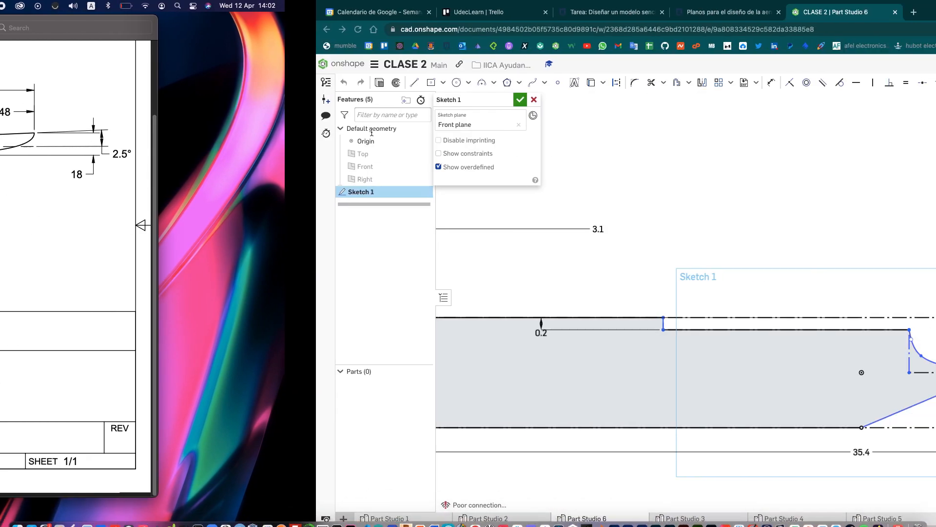
scroll(381, 321, "down", 10)
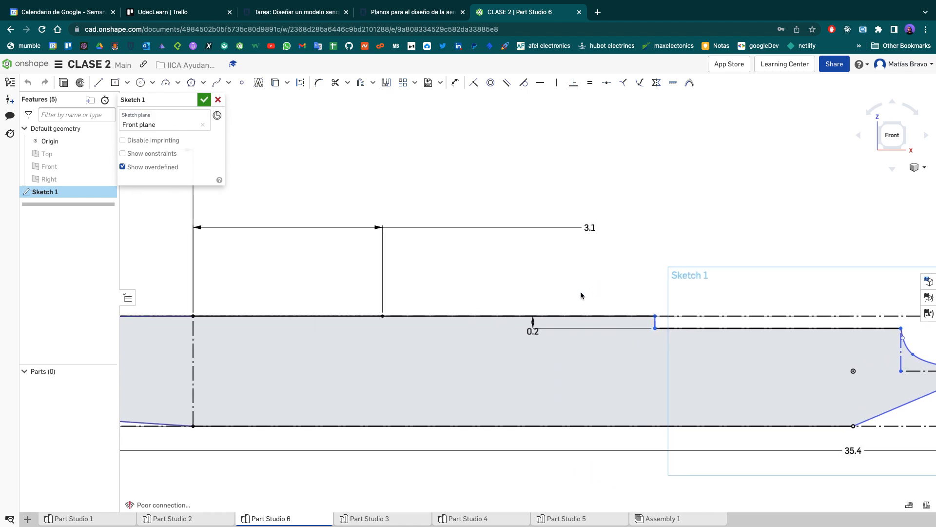
- Place a sketch point on the recessed upper edge, roughly midway between the 0.2 cm step and the concave spline
scroll(376, 327, "up", 6)
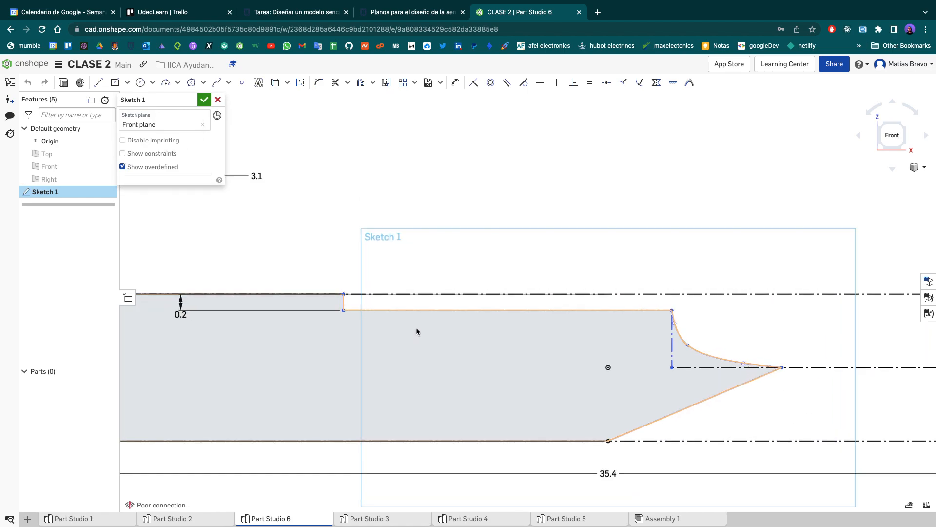
scroll(417, 327, "up", 2)
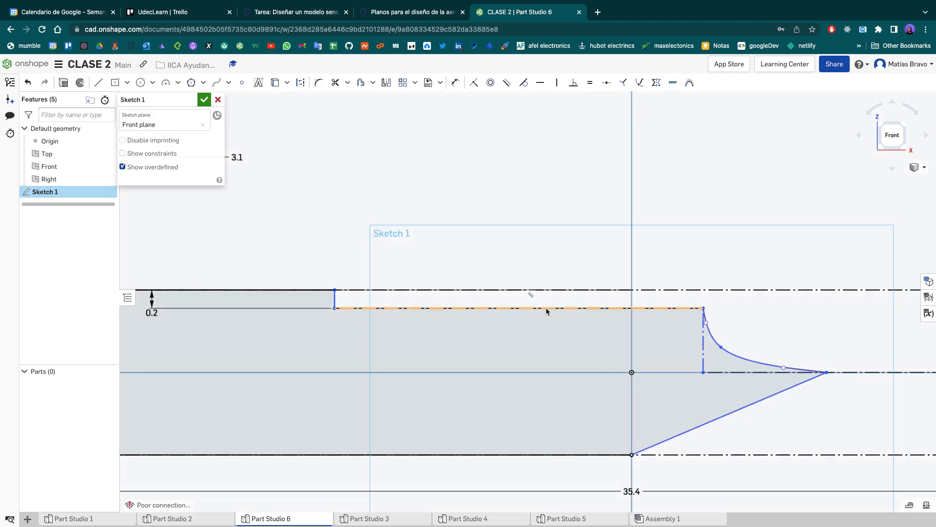
left_click(242, 83)
left_click(531, 308)
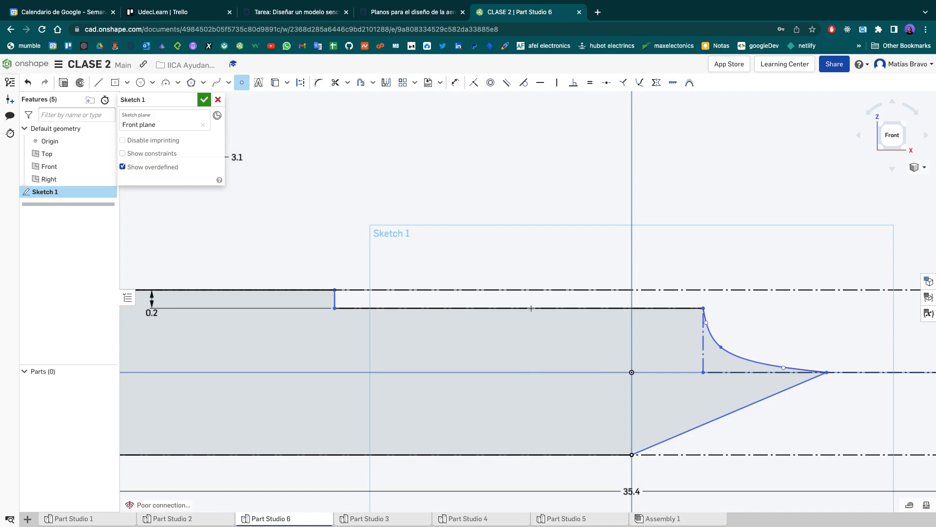
scroll(531, 329, "up", 3)
key("Escape")
- Draw a circle about 0.31 cm in diameter centred on the new point of the recessed edge
scroll(535, 312, "up", 1)
scroll(535, 314, "up", 6)
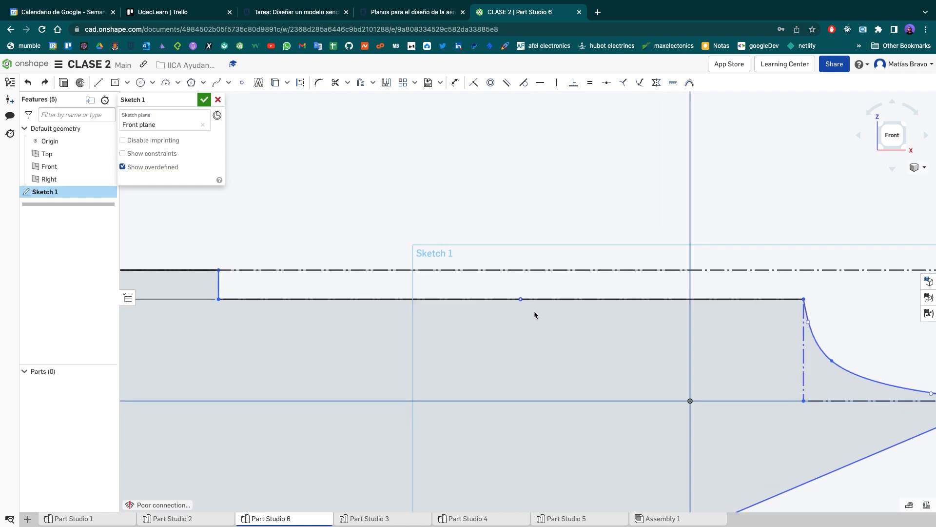
middle_click_drag(526, 326, 526, 339)
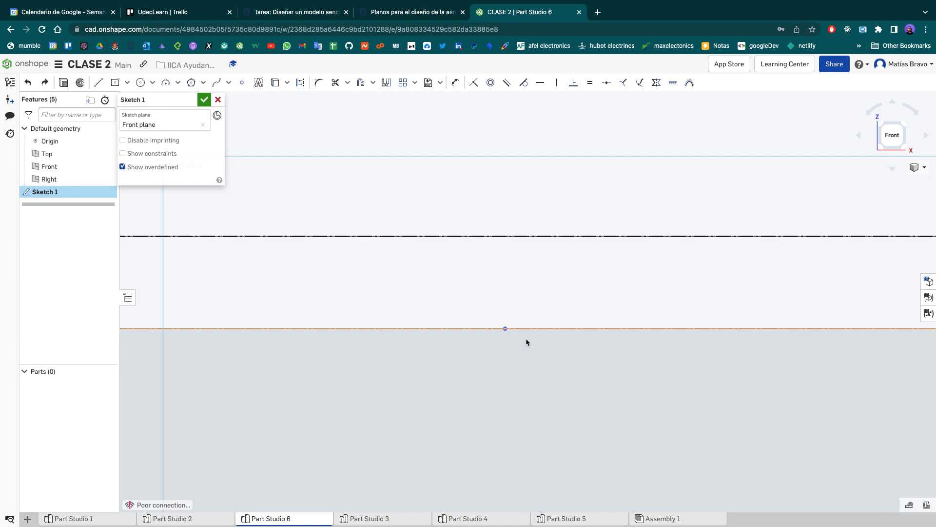
key("c")
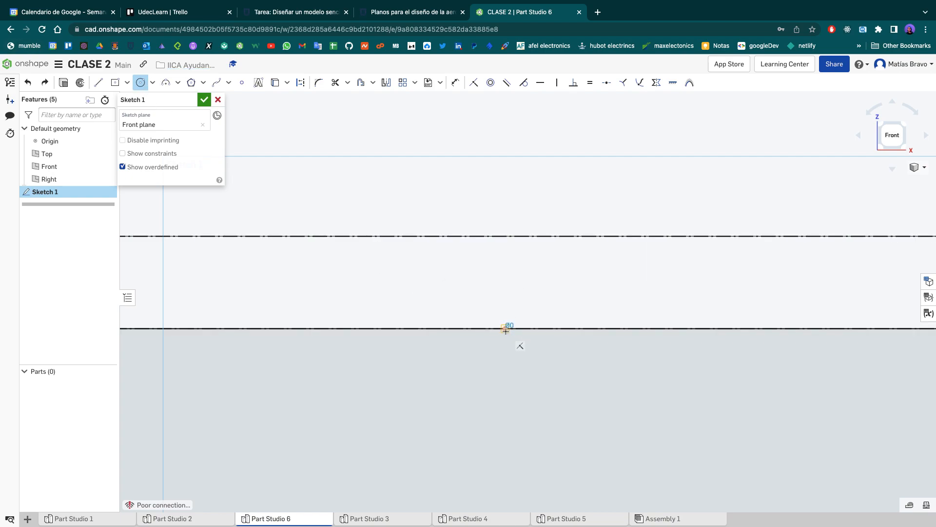
left_click(567, 292)
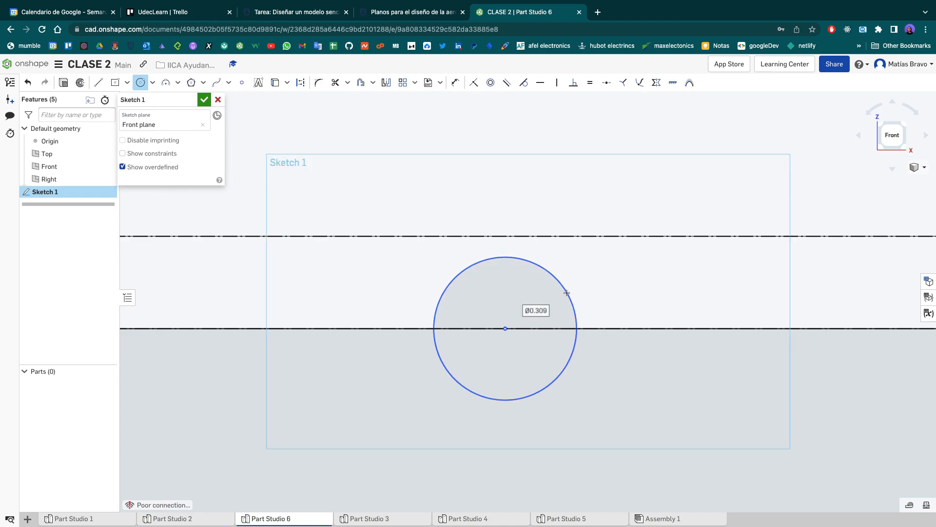
- Try a diameter of 3 cm for the notch circle and undo it
type("3")
key("Return")
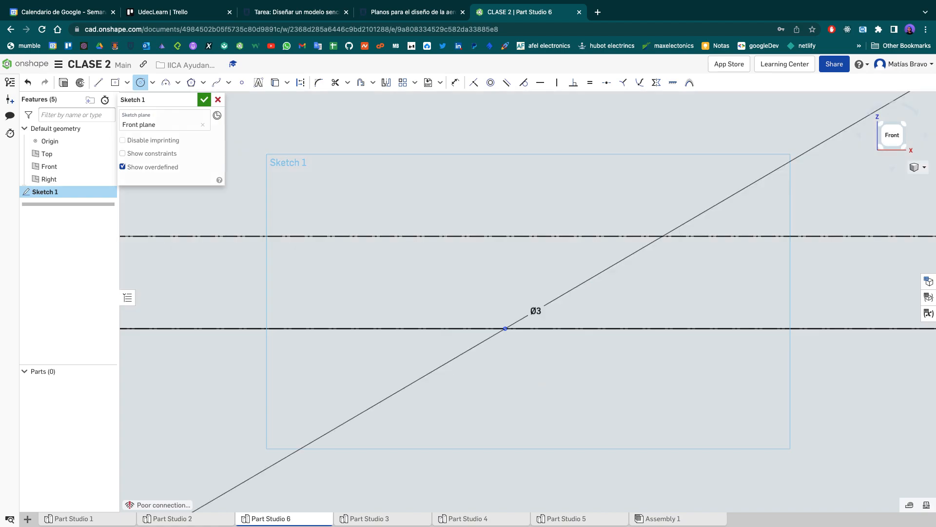
key("super+z")
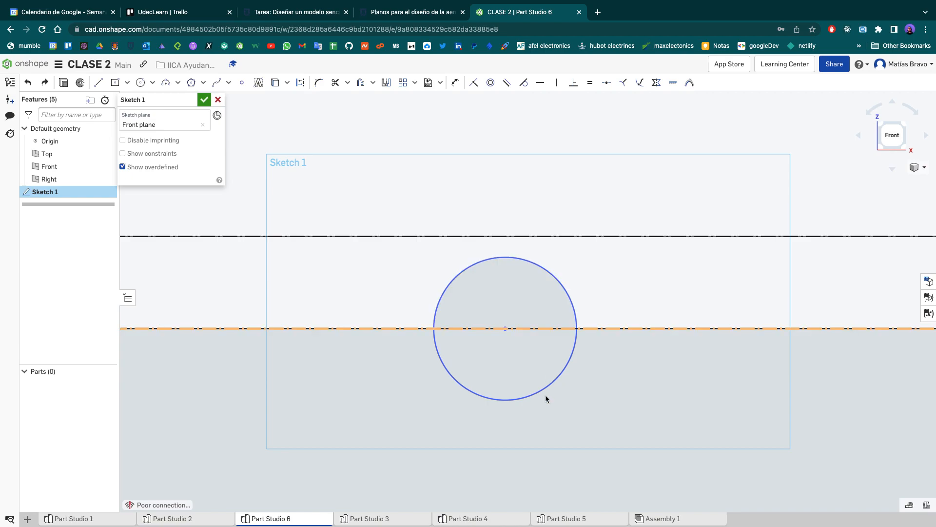
- Dimension the horizontal distance from the notch circle's centre to its edge and place the label beside the circle
left_click(450, 86)
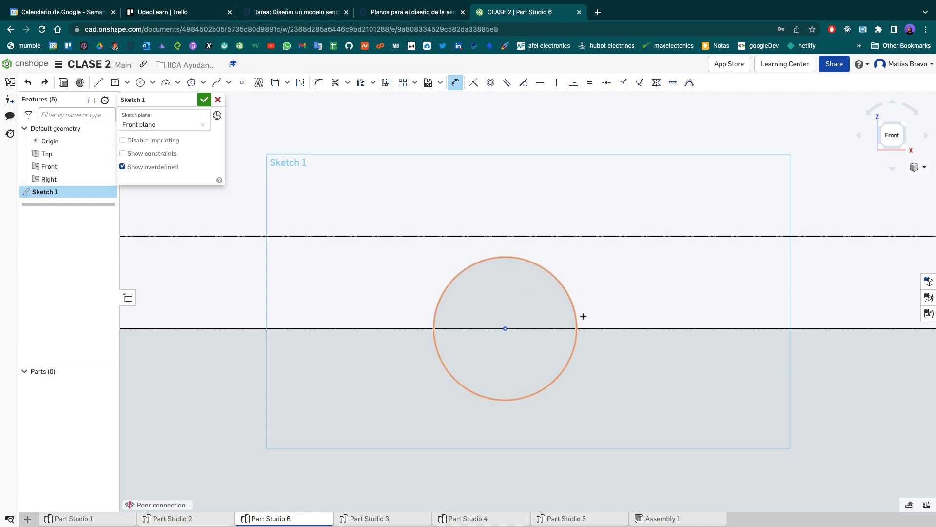
left_click(505, 329)
double_click(572, 303)
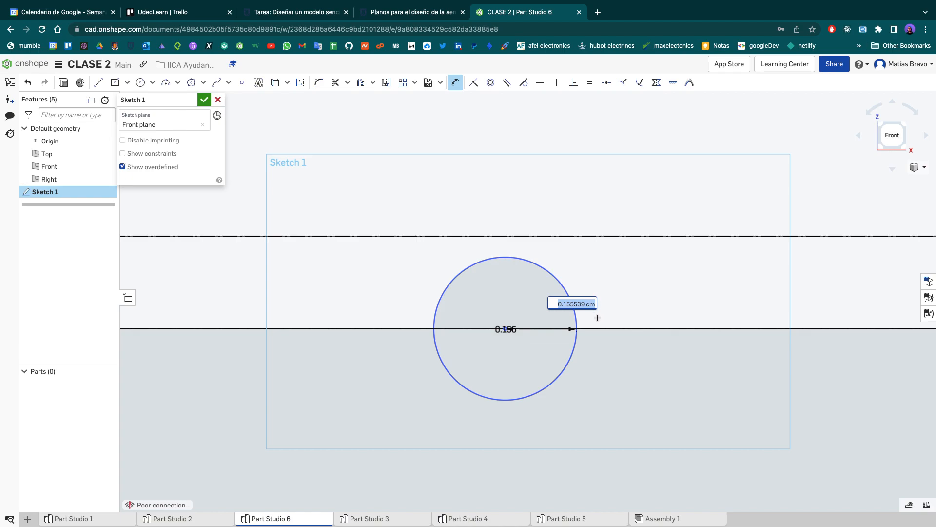
key("Return")
key("Escape")
left_click_drag(505, 329, 610, 306)
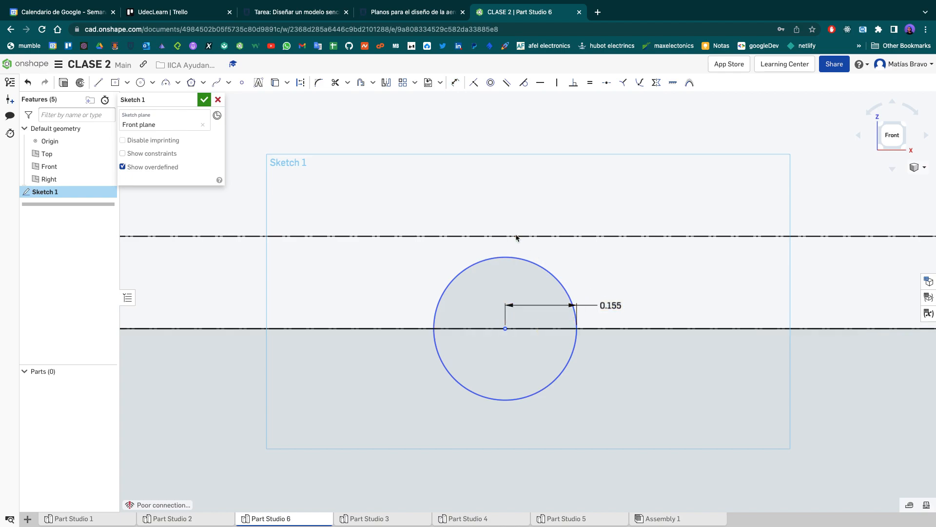
- Check the notch radius in the Fuselaje.pdf drawing and set the notch circle's centre-to-edge dimension to 0.15 cm
key("ctrl+Left")
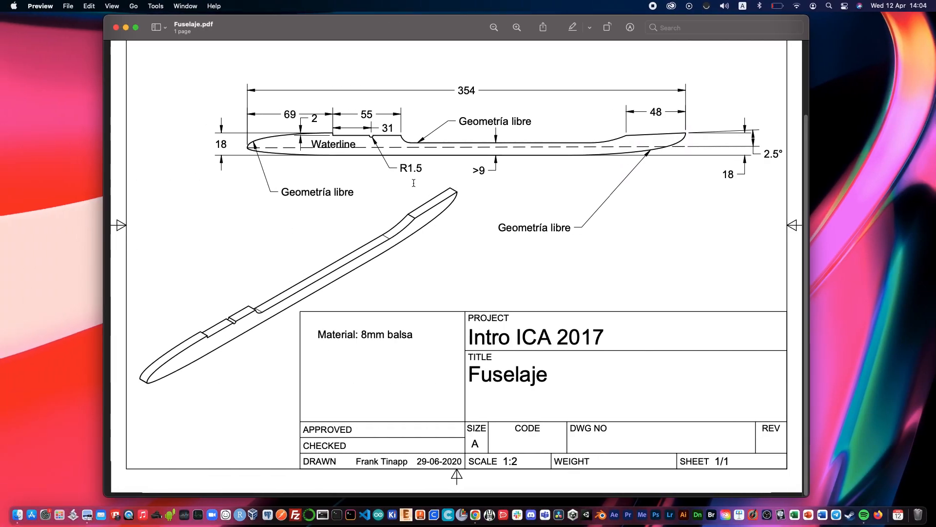
key("ctrl+Right")
double_click(600, 302)
type("0.1")
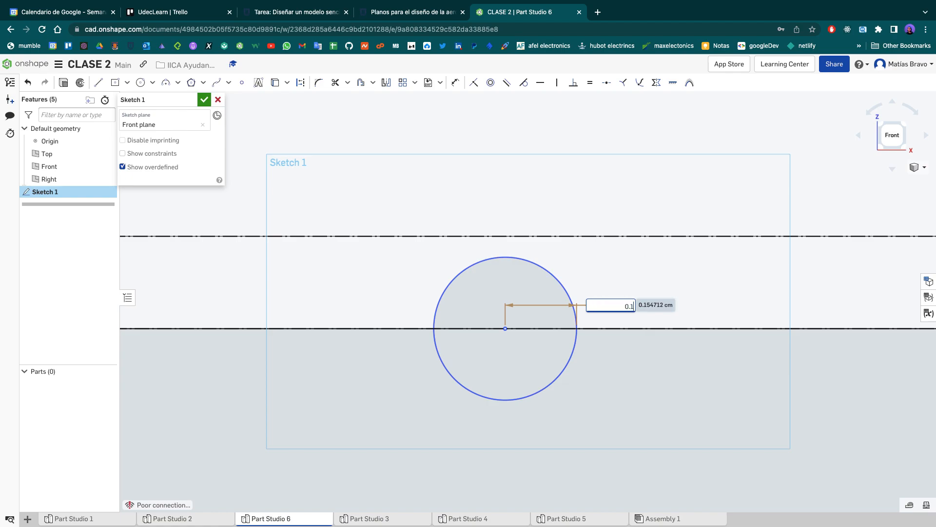
type("5")
key("Return")
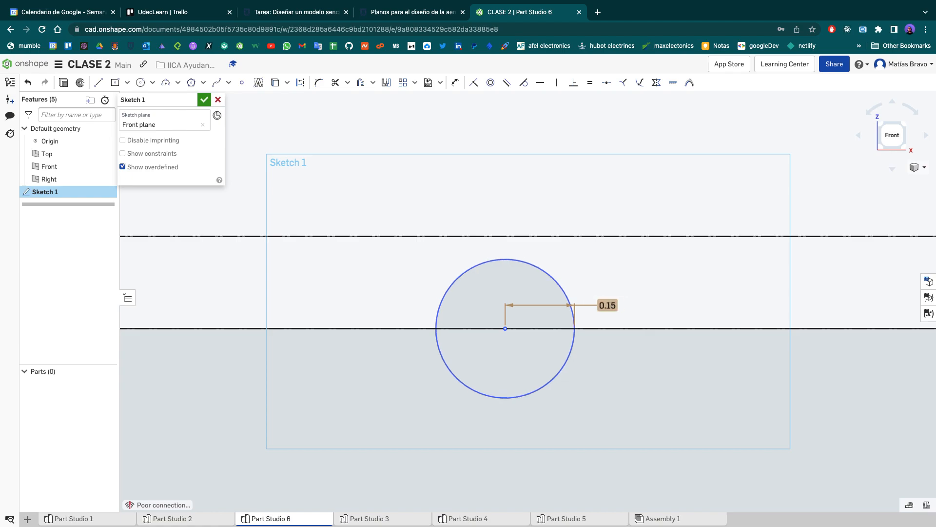
- Trim the notch circle's upper half and the recessed edge's segments inside it to form the semicircular notch
scroll(602, 302, "up", 3)
scroll(602, 302, "down", 8)
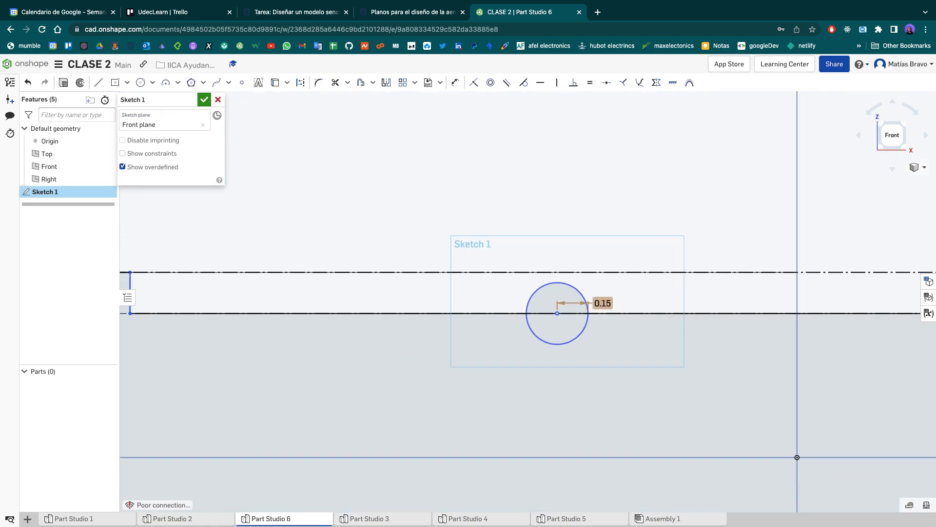
scroll(602, 303, "down", 5)
scroll(602, 302, "up", 4)
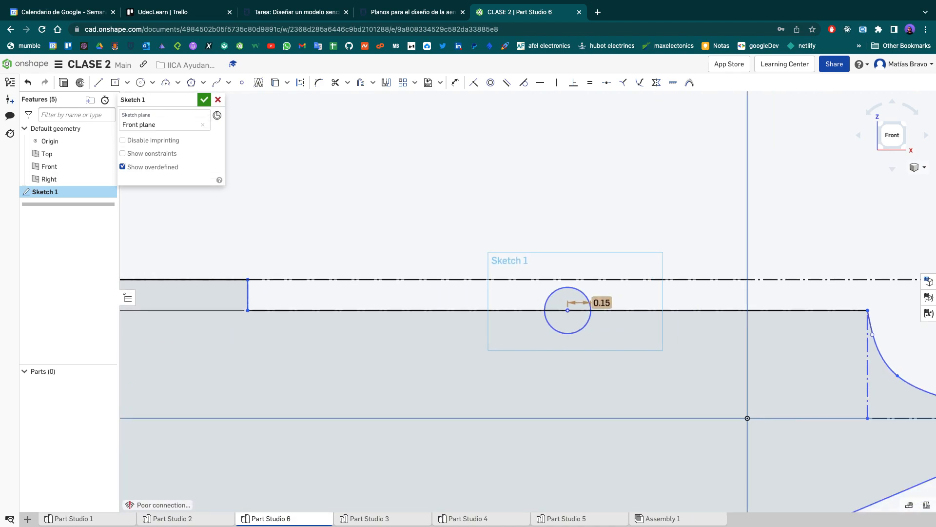
scroll(599, 303, "up", 5)
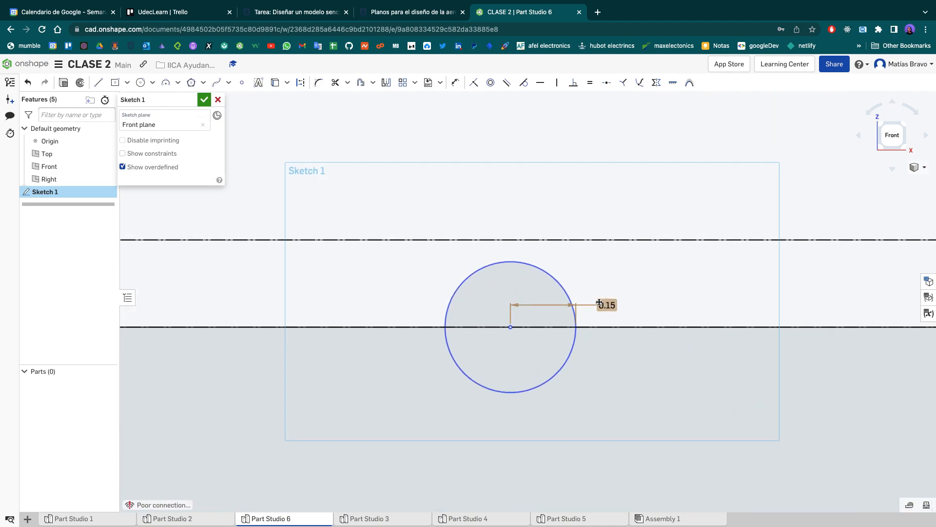
scroll(600, 303, "down", 3)
scroll(600, 303, "up", 6)
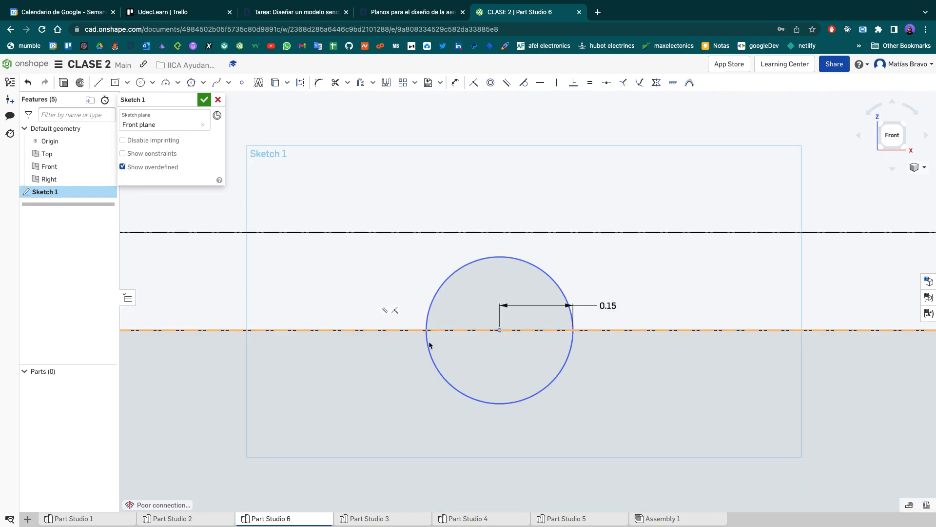
left_click(336, 84)
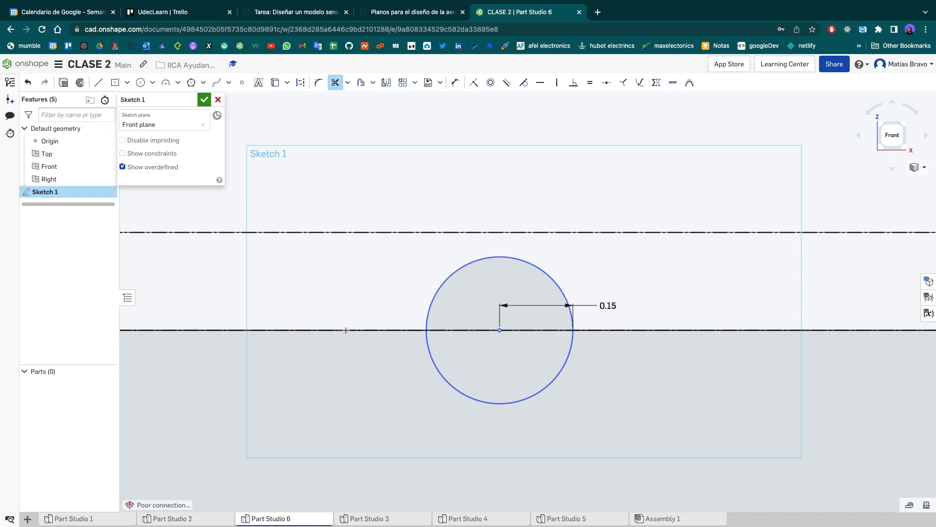
left_click(510, 258)
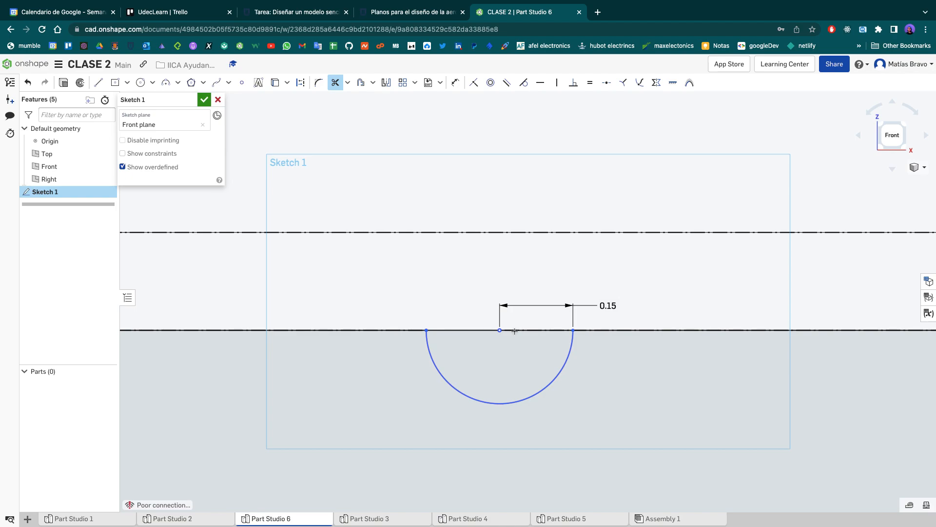
left_click(488, 330)
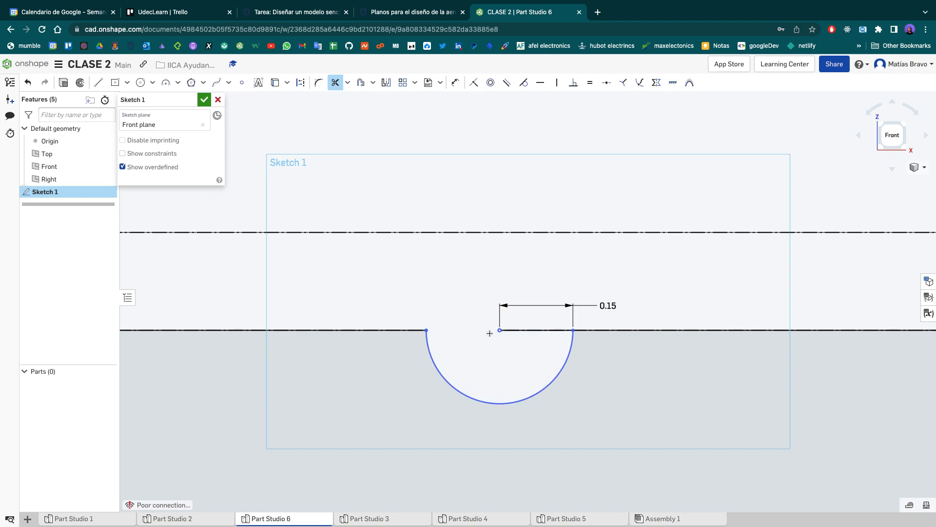
left_click(521, 331)
scroll(521, 331, "down", 3)
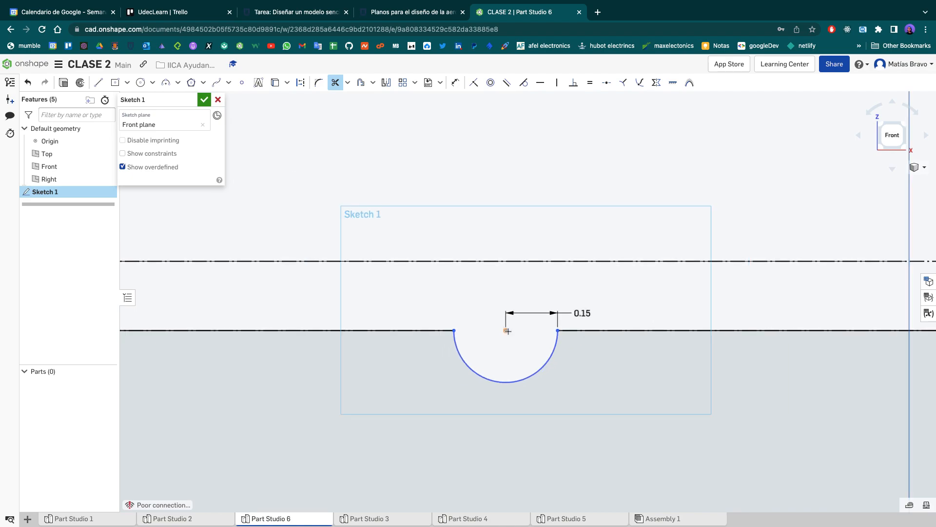
scroll(508, 331, "up", 5)
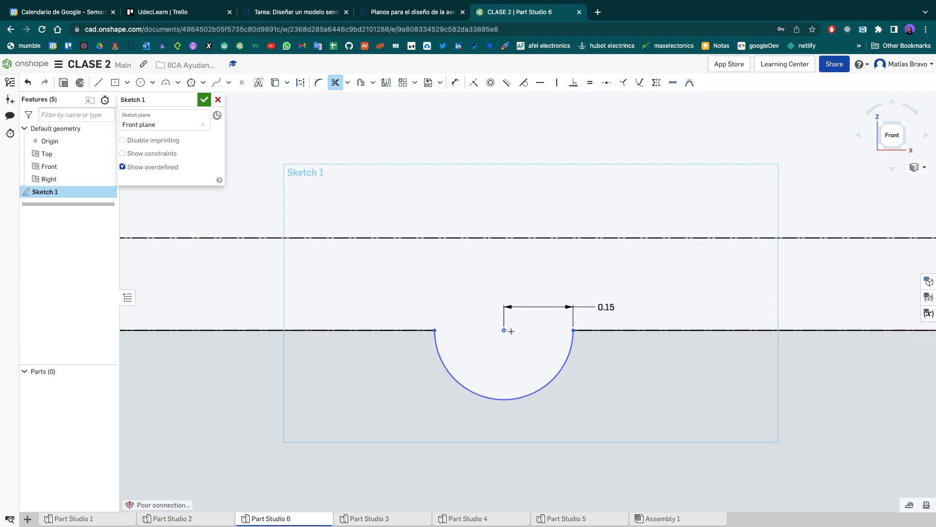
scroll(507, 339, "down", 10)
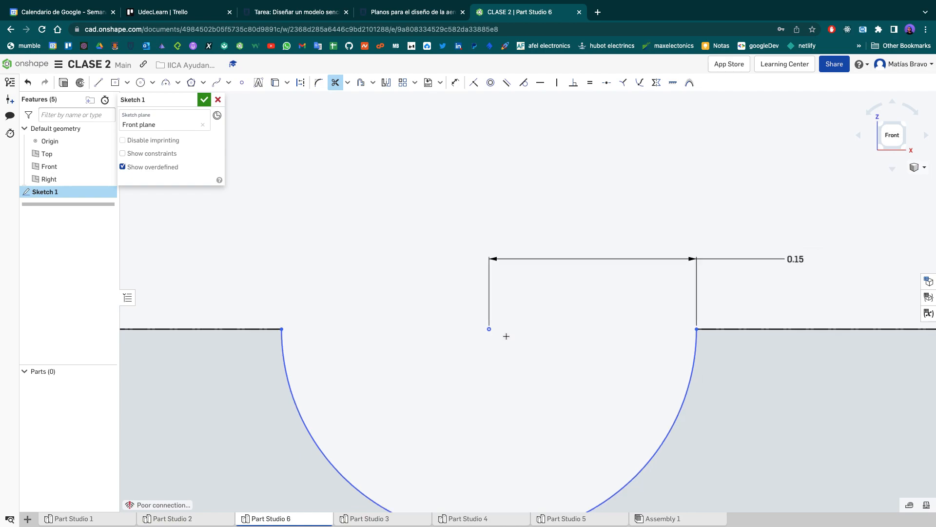
- Trim away the slanted line joining the concave spline's end to the lower edge's endpoint on the vertical axis
scroll(506, 335, "down", 3)
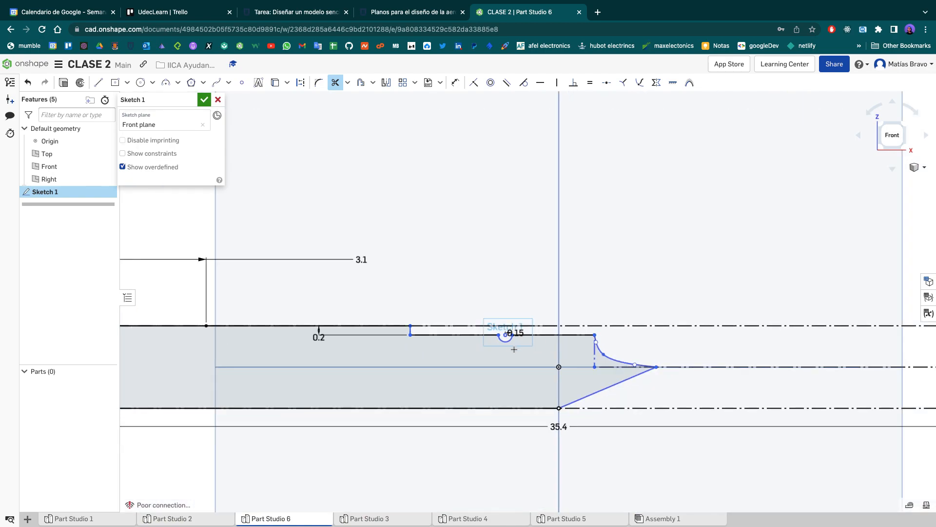
middle_click_drag(511, 334, 602, 323)
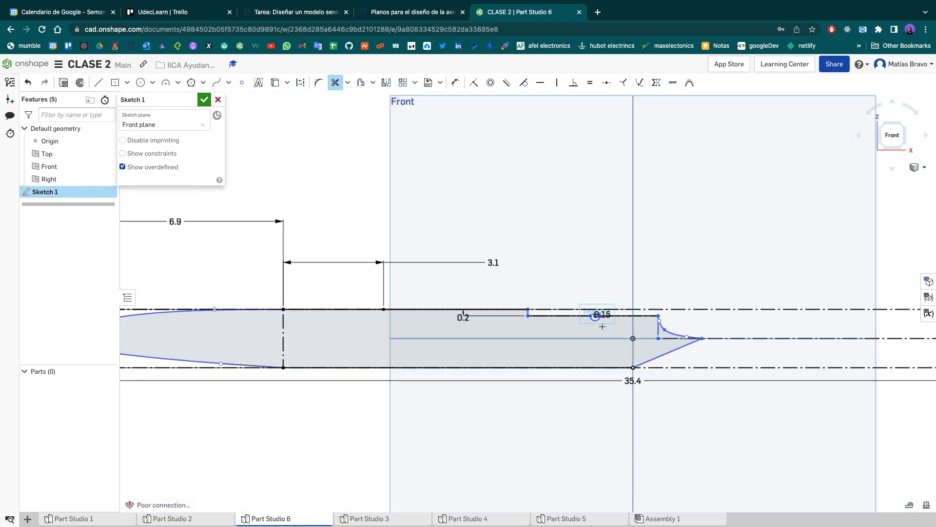
scroll(602, 326, "down", 3)
middle_click_drag(448, 337, 260, 329)
middle_click_drag(650, 321, 464, 321)
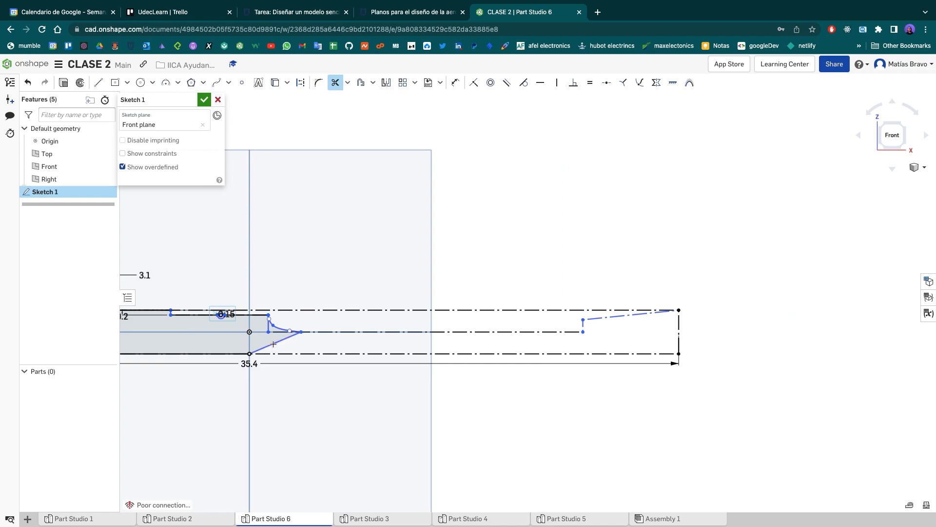
scroll(279, 342, "up", 5)
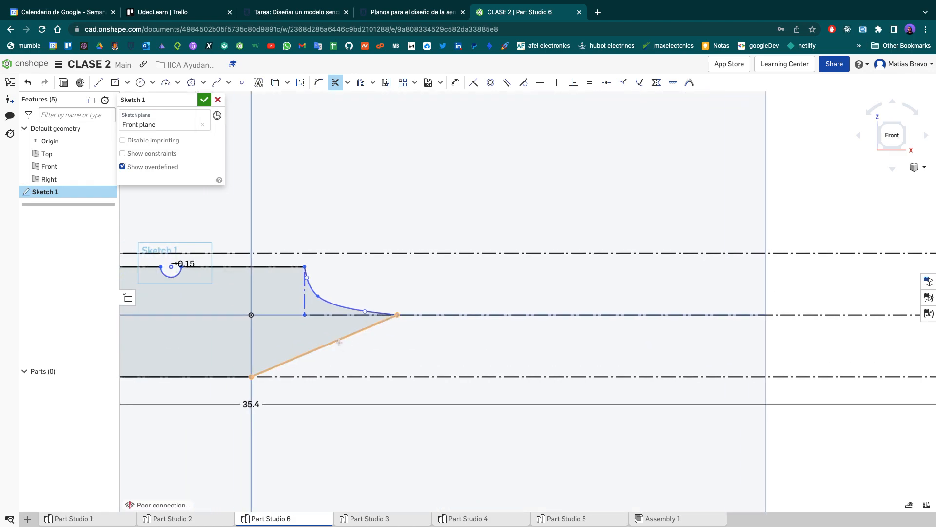
left_click(337, 340)
- Draw a chain of lines over the rear construction outline, from the lower edge's endpoint around the tail and its step to the concave spline's end
key("l")
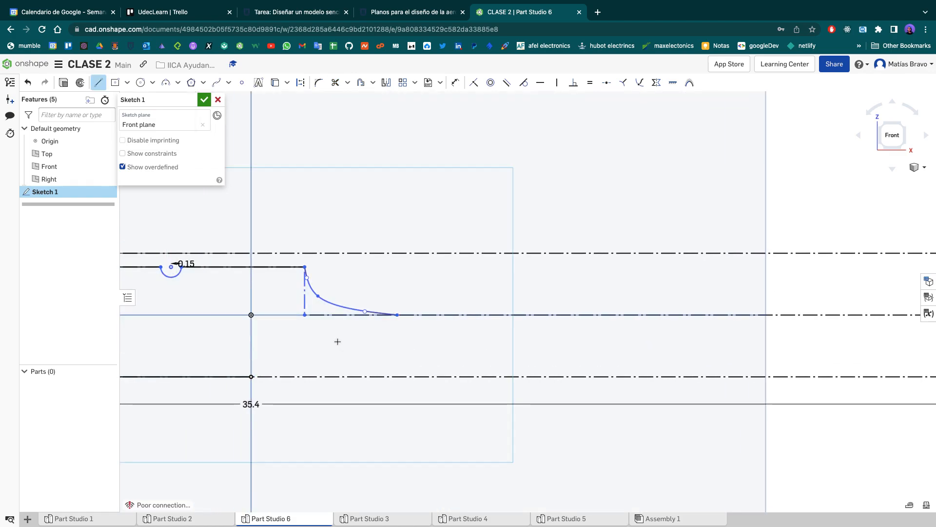
scroll(243, 351, "down", 5)
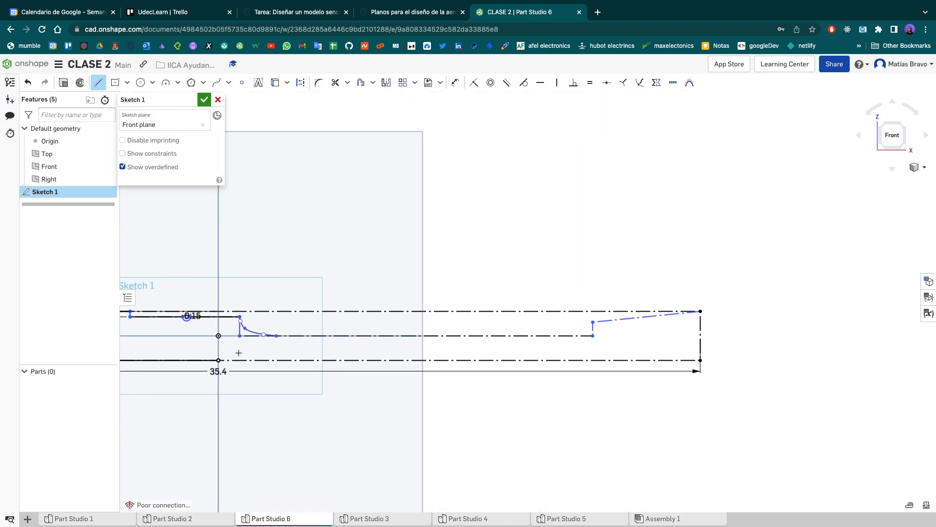
left_click(219, 359)
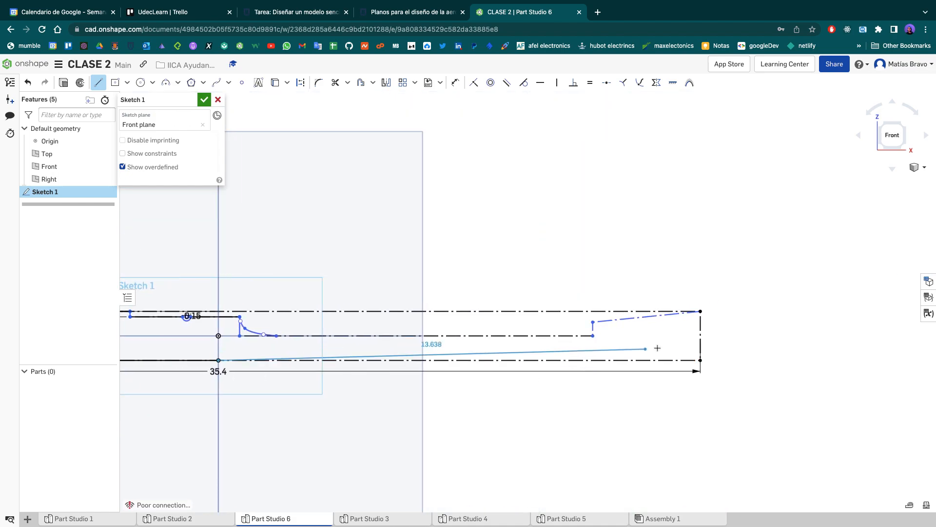
left_click(700, 360)
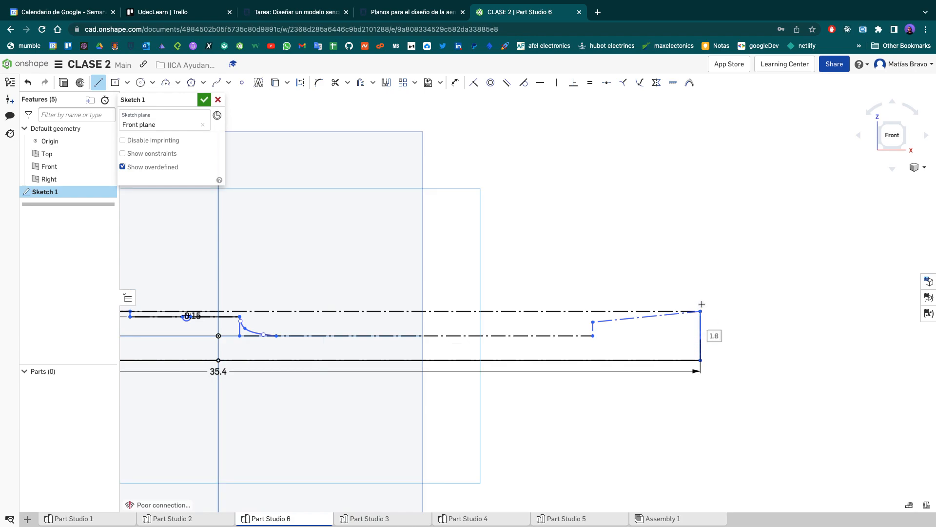
left_click(700, 311)
left_click(592, 323)
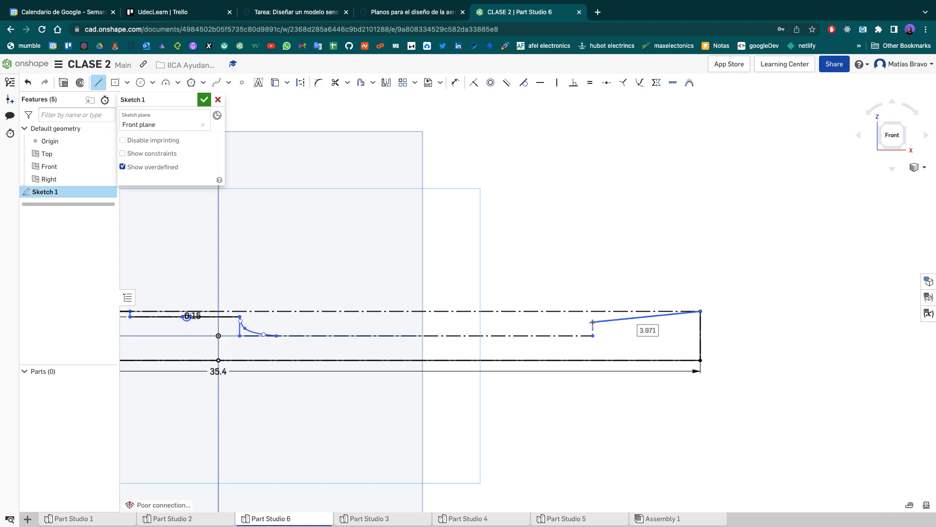
left_click(592, 335)
left_click(278, 336)
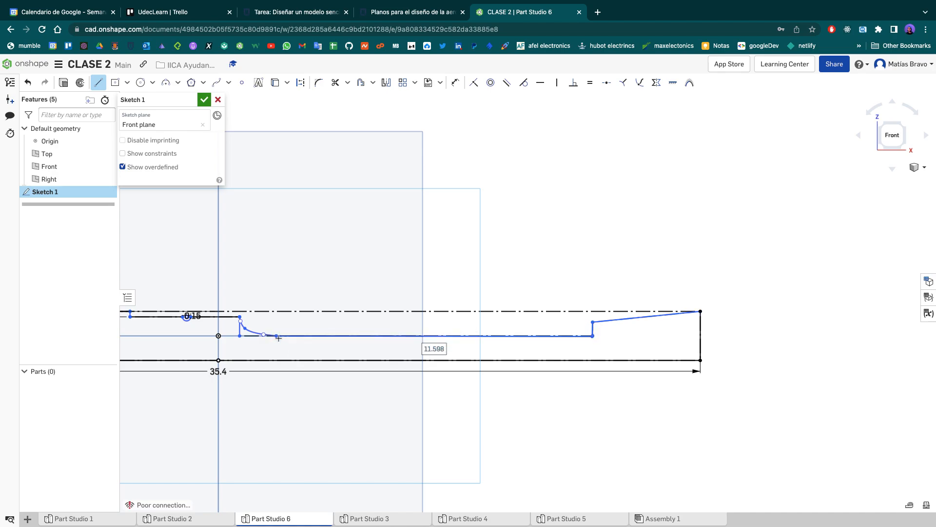
- Examine whether the new line endpoints meet the construction corners at the vertical step before the sloped tail edge
scroll(463, 286, "down", 1)
scroll(462, 284, "down", 1)
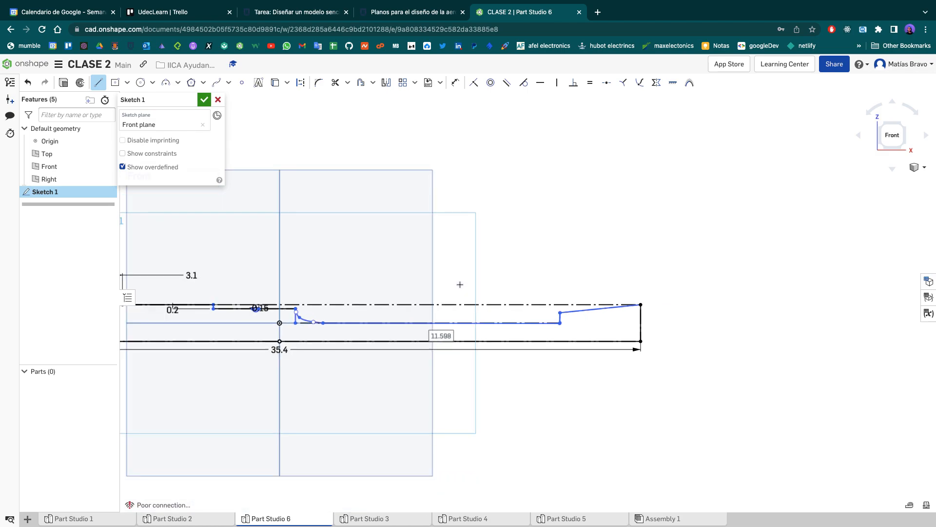
scroll(460, 284, "up", 1)
scroll(582, 293, "up", 3)
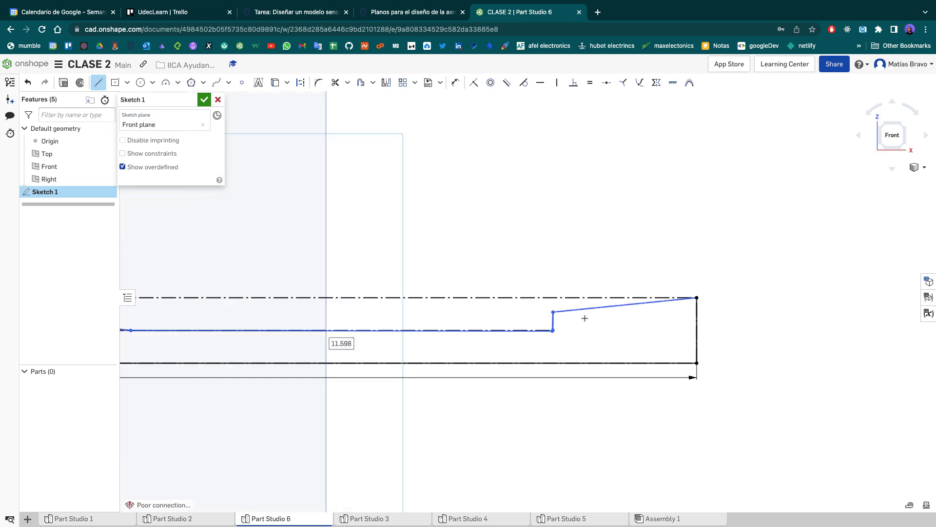
scroll(606, 309, "up", 1)
scroll(535, 345, "up", 2)
scroll(463, 365, "up", 2)
scroll(433, 377, "up", 5)
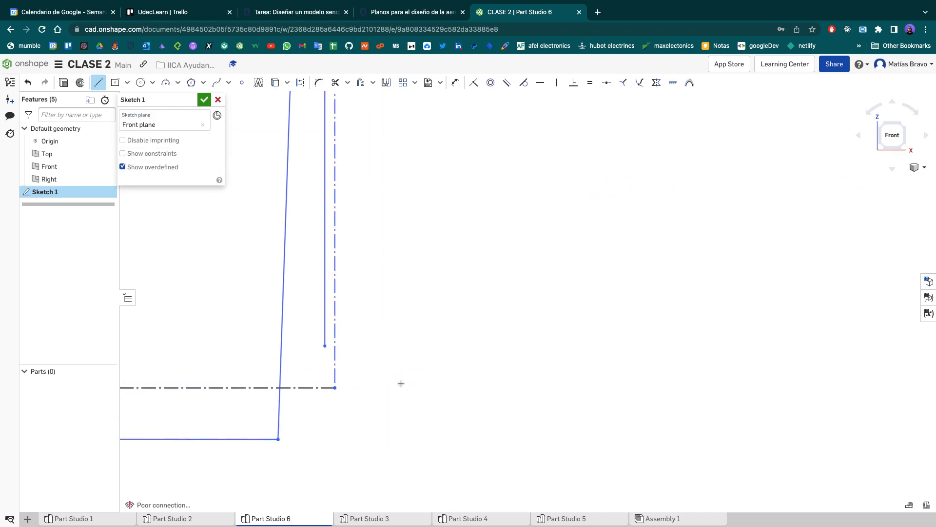
middle_click_drag(385, 369, 576, 337)
scroll(575, 332, "down", 5)
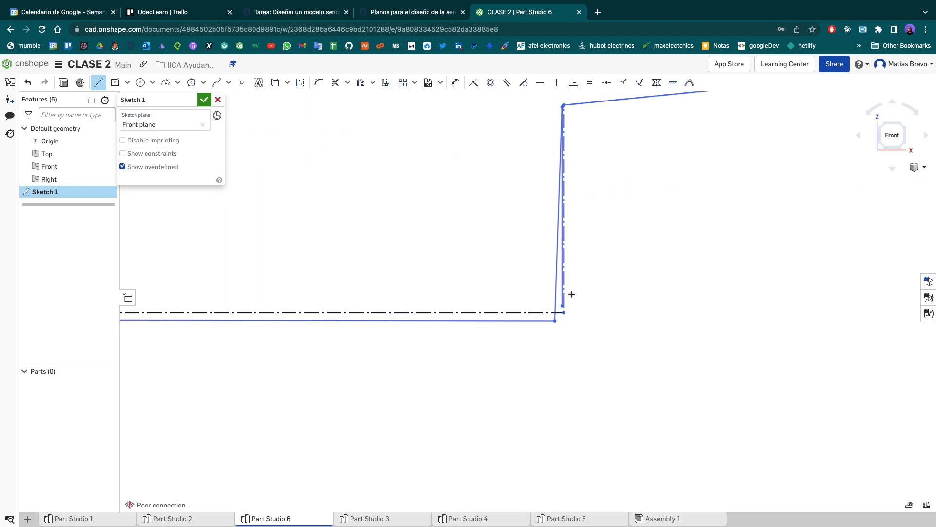
middle_click_drag(567, 287, 558, 301)
scroll(501, 190, "up", 6)
scroll(473, 186, "up", 1)
scroll(501, 189, "up", 1)
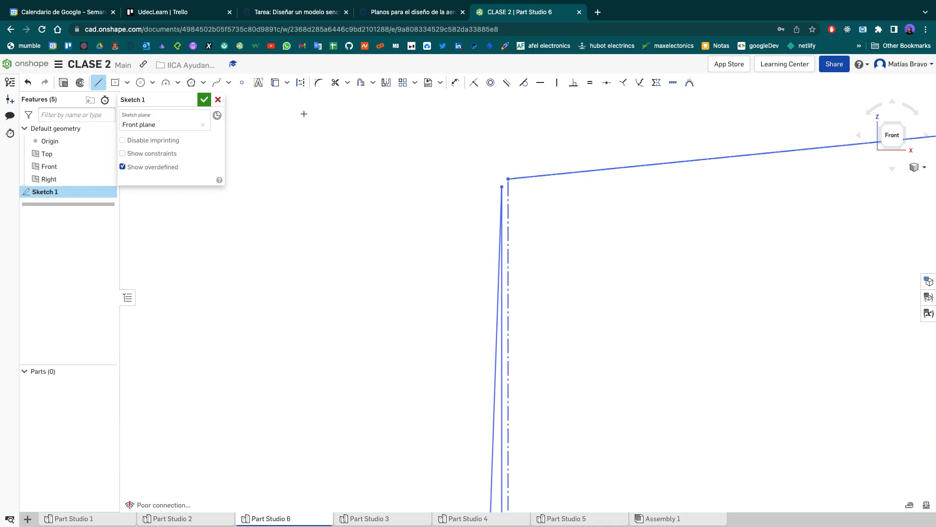
scroll(304, 114, "up", 1)
scroll(535, 235, "up", 4)
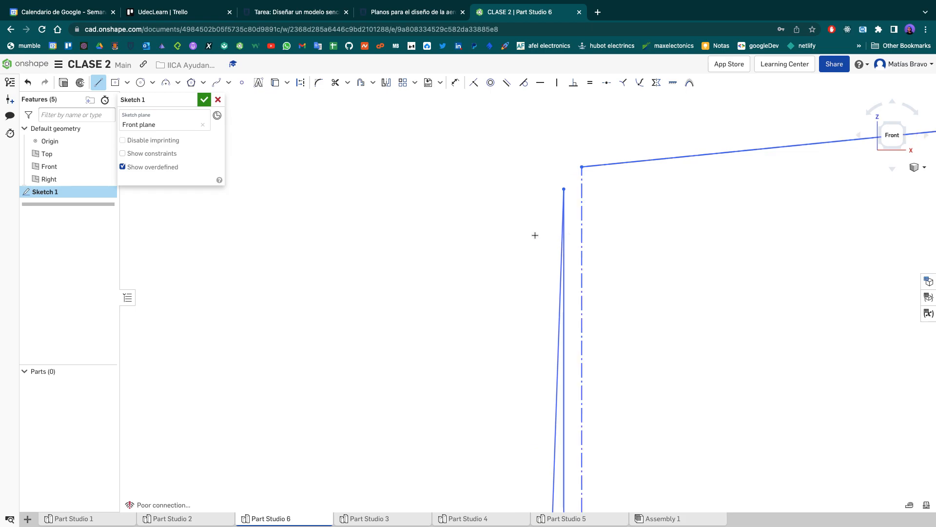
scroll(534, 235, "up", 2)
scroll(631, 192, "up", 1)
scroll(630, 196, "up", 5)
scroll(629, 195, "down", 5)
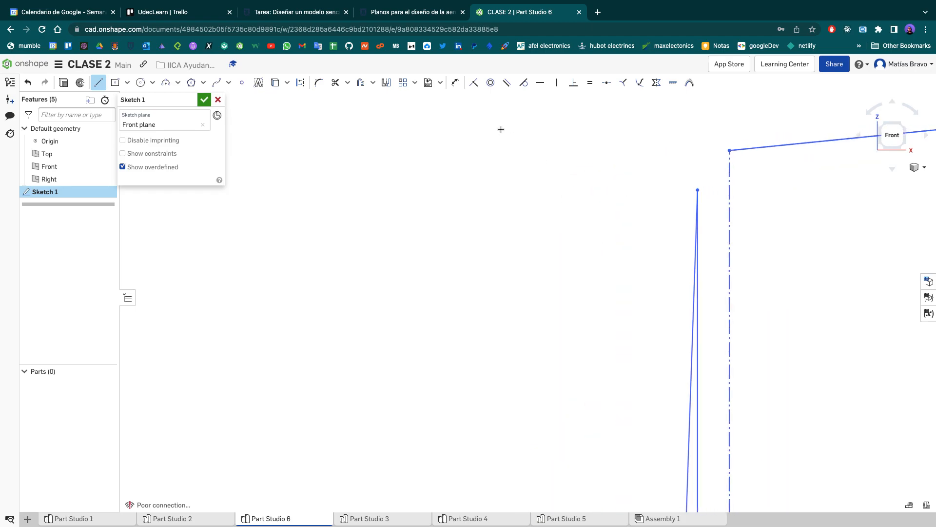
- Make the upper endpoint of the step's vertical line coincident with the lower end of the sloped tail edge
left_click(473, 83)
mouse_move(652, 209)
middle_mouse_down()
mouse_move(474, 234)
mouse_move(419, 272)
middle_mouse_up()
middle_click_drag(385, 297, 378, 299)
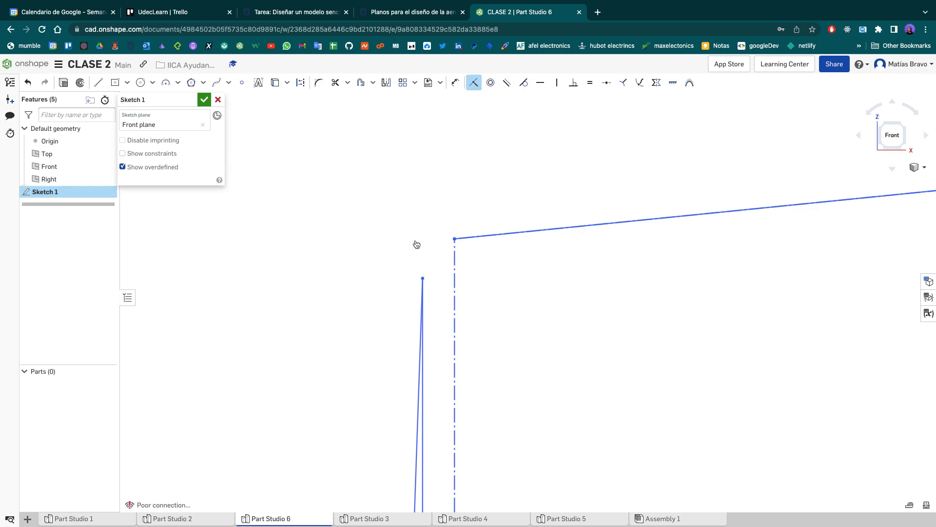
left_click(423, 277)
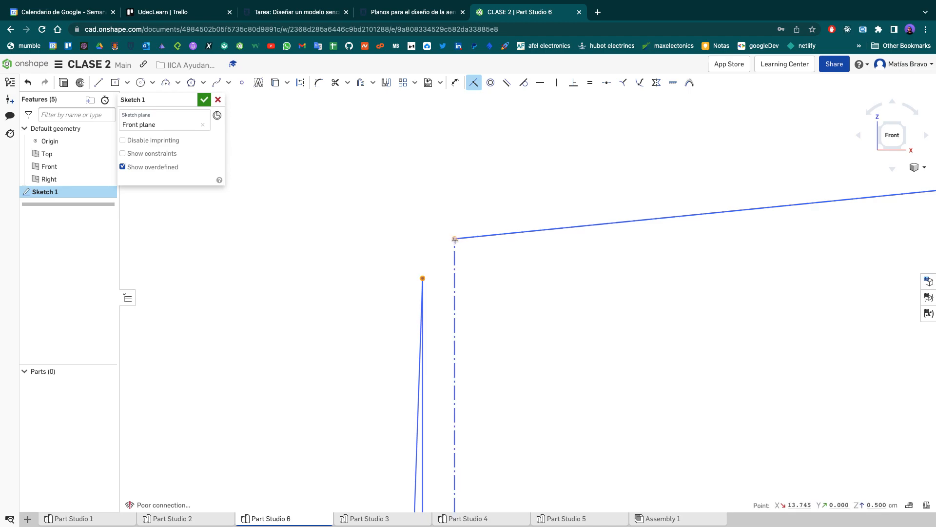
left_click(454, 239)
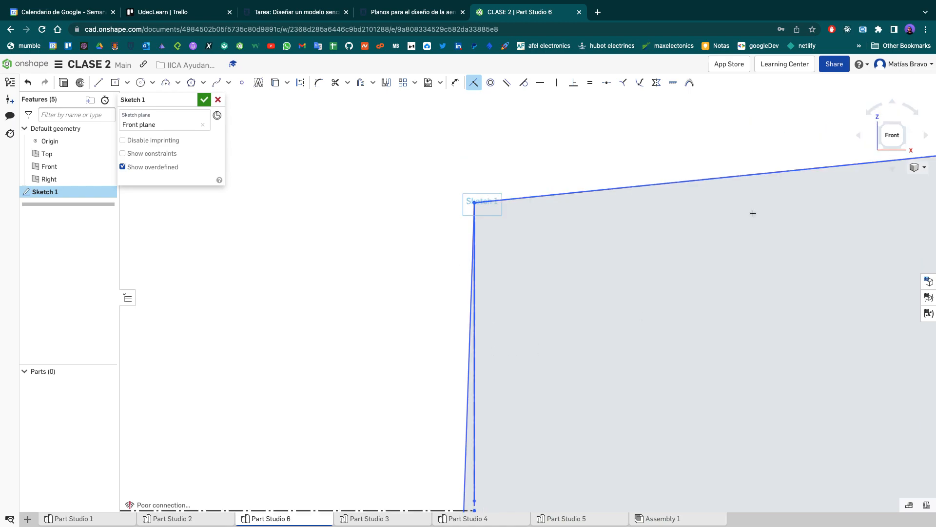
scroll(548, 352, "down", 3)
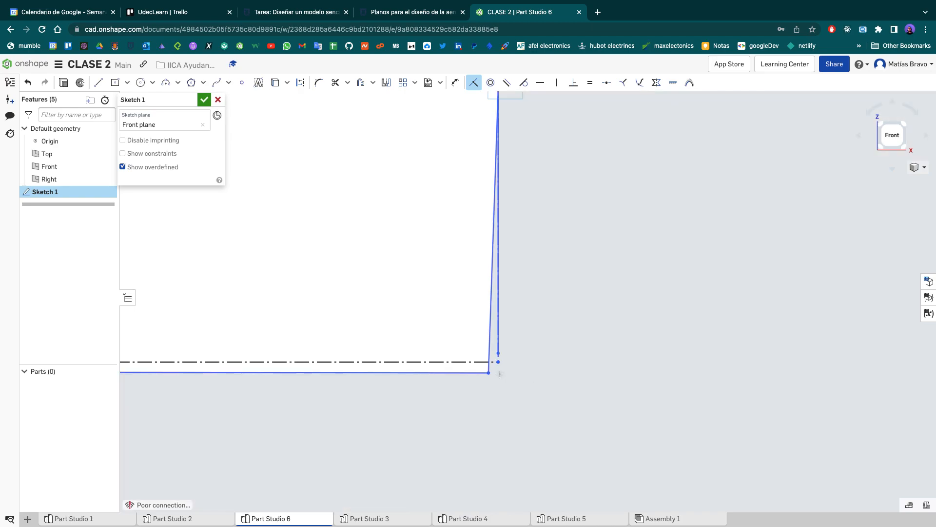
scroll(500, 373, "down", 2)
scroll(494, 383, "down", 1)
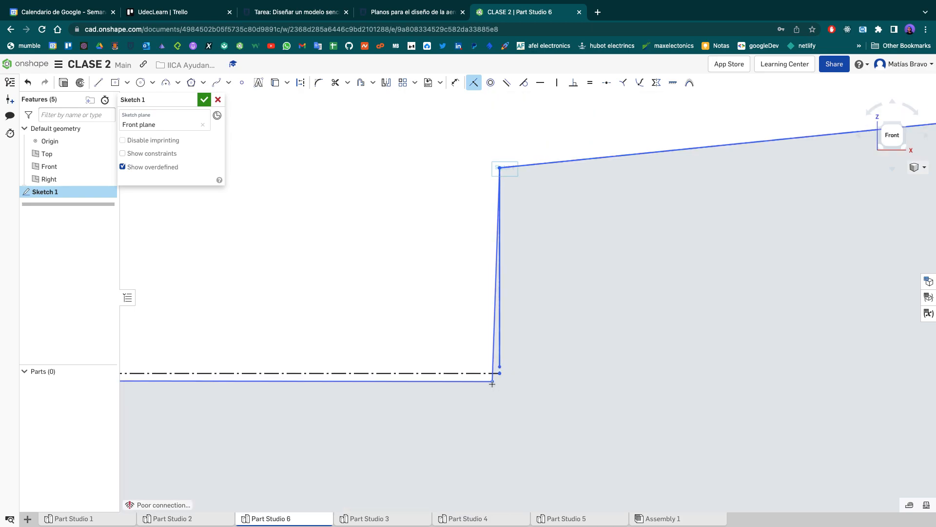
- Make the corner point at the foot of the rear step coincident with the end of the horizontal construction line
scroll(493, 383, "down", 3)
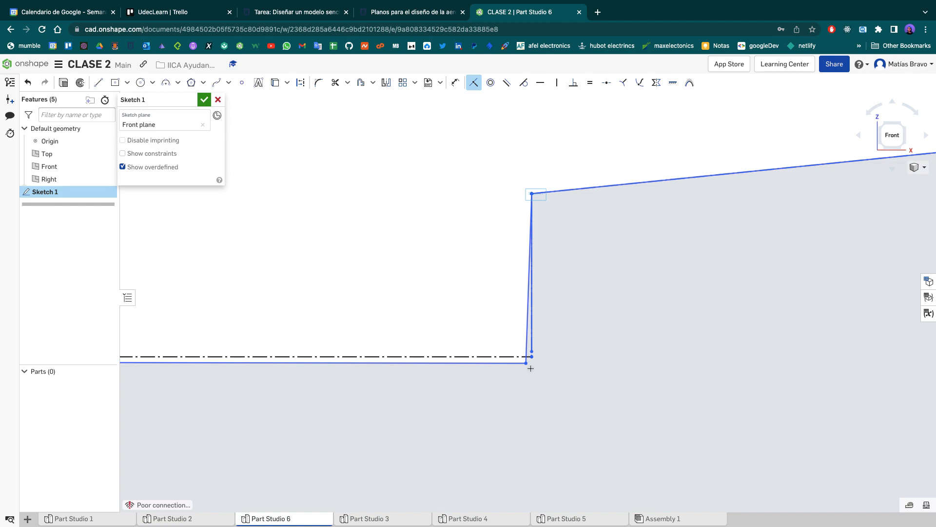
scroll(526, 364, "up", 3)
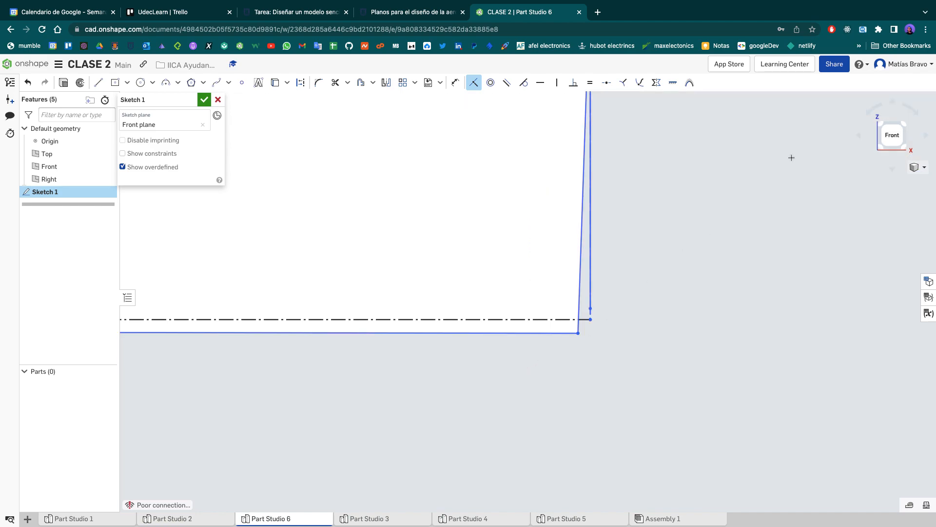
left_click(578, 333)
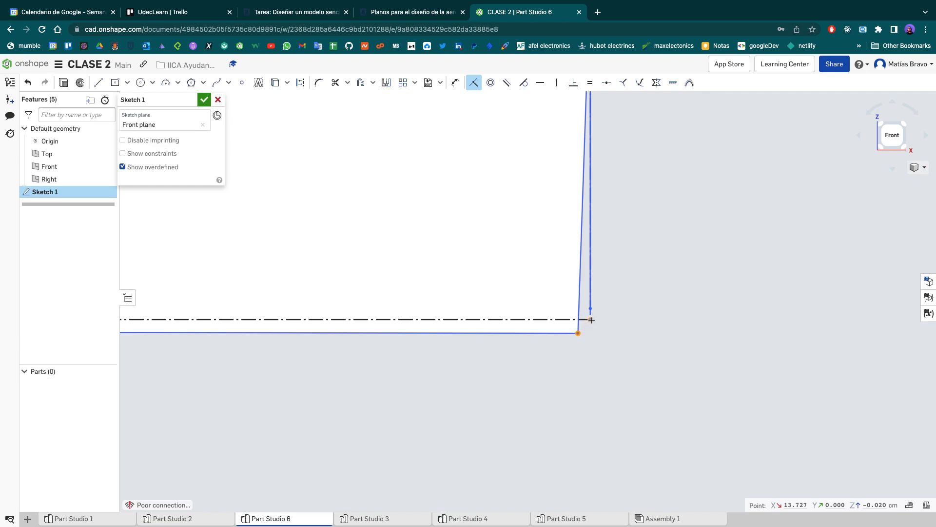
left_click(591, 320)
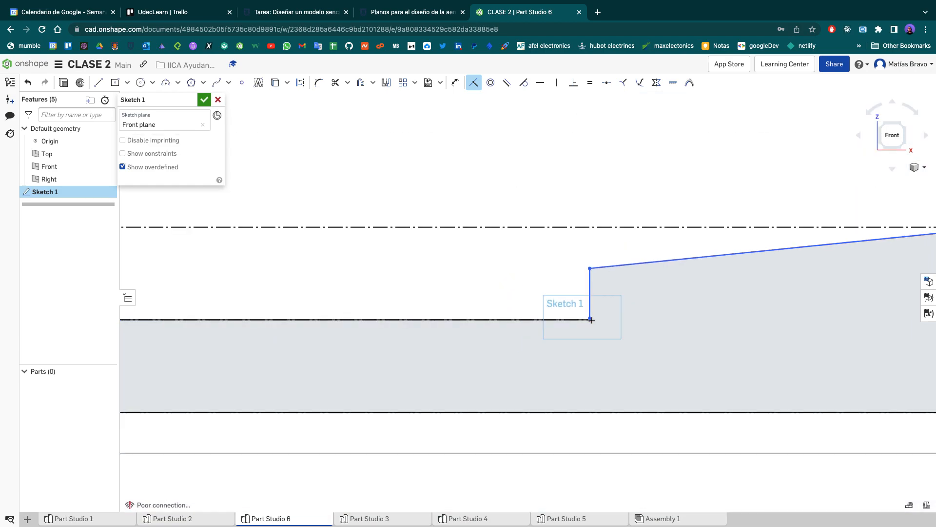
scroll(591, 319, "down", 5)
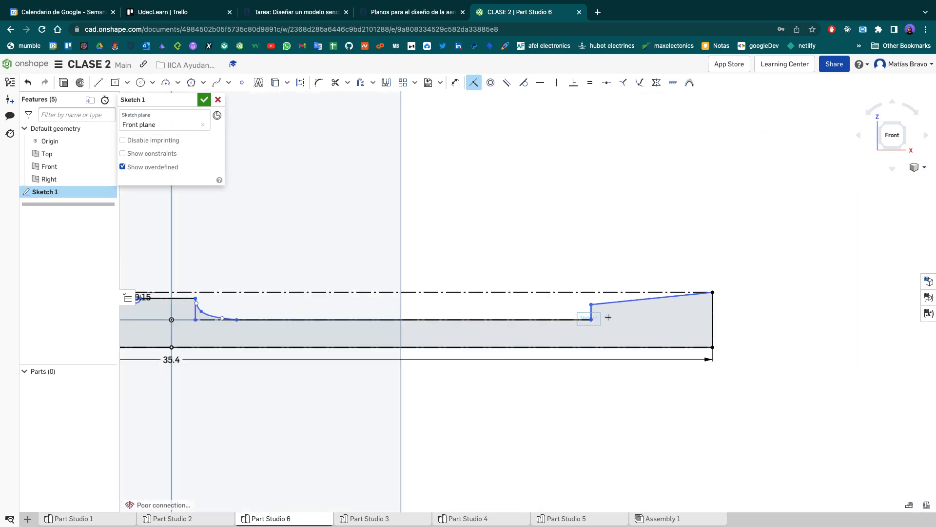
scroll(605, 318, "up", 6)
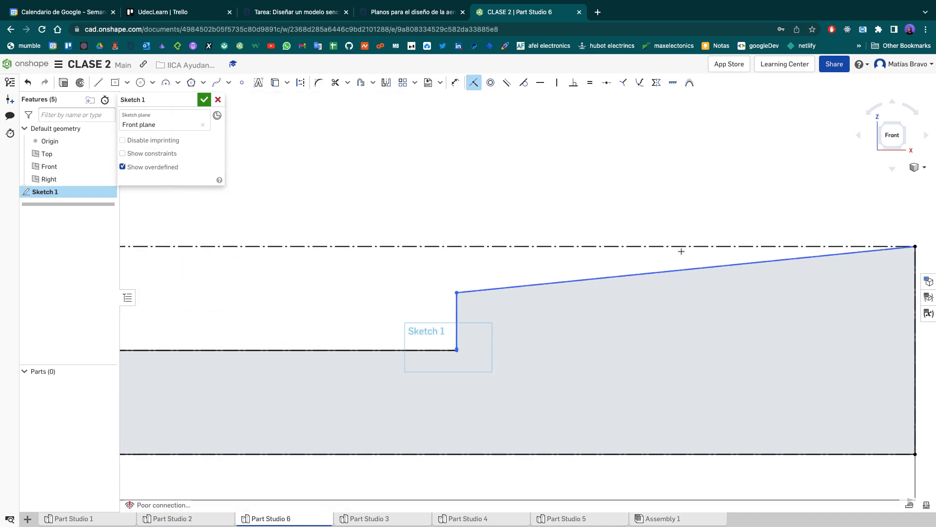
scroll(681, 251, "up", 3)
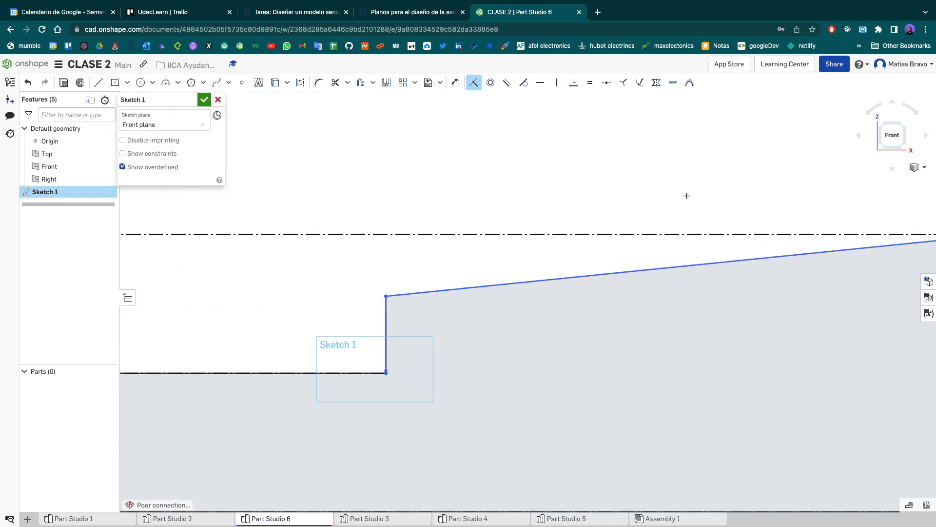
- Check the tail angle in Fuselaje.pdf and add an angle dimension between the sloped tail edge and the upper construction line
middle_click_drag(565, 209, 480, 219)
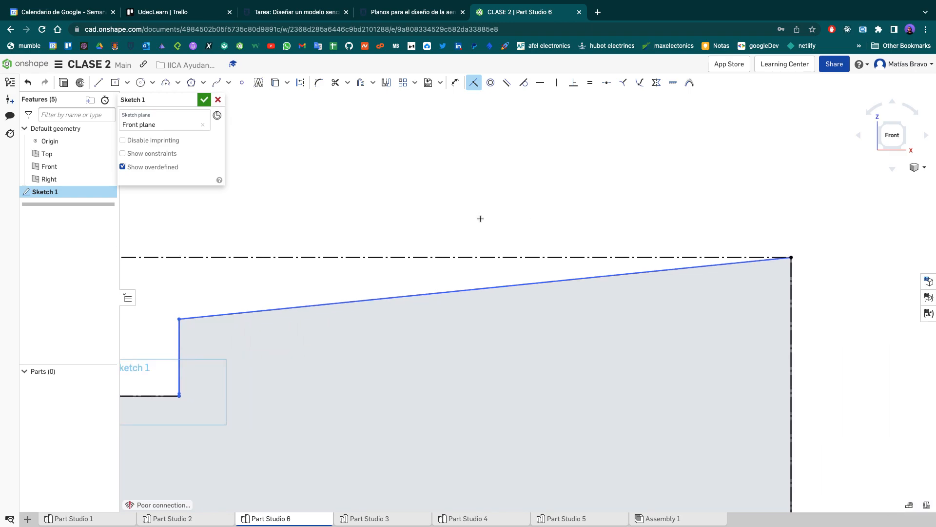
key("ctrl+Left")
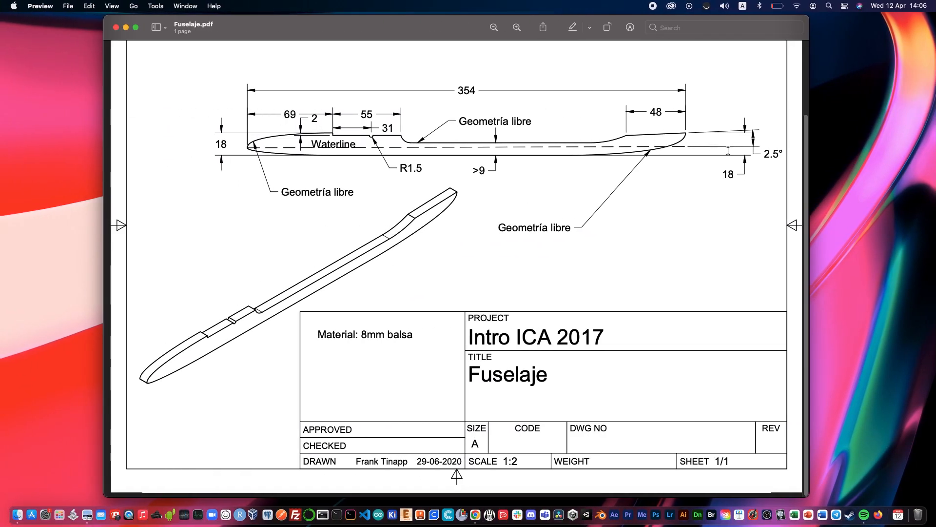
key("ctrl+Right")
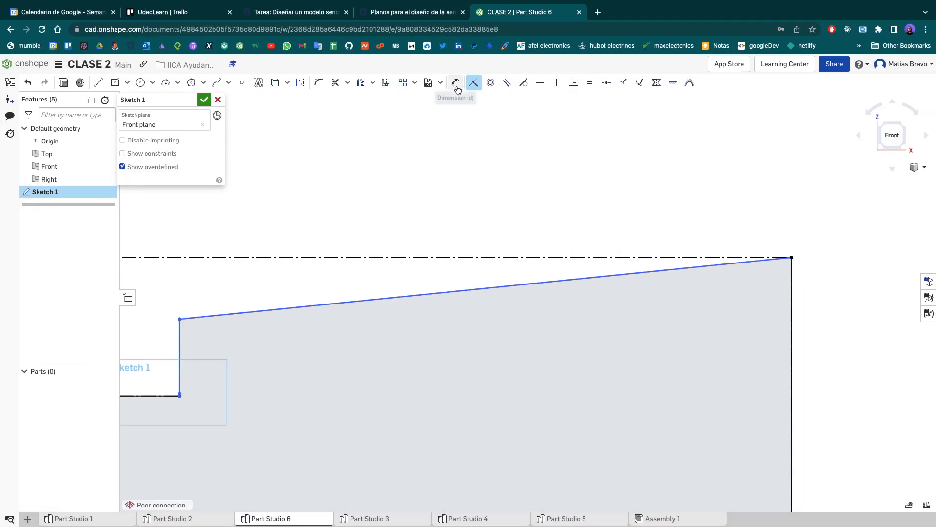
left_click(455, 83)
left_click(475, 291)
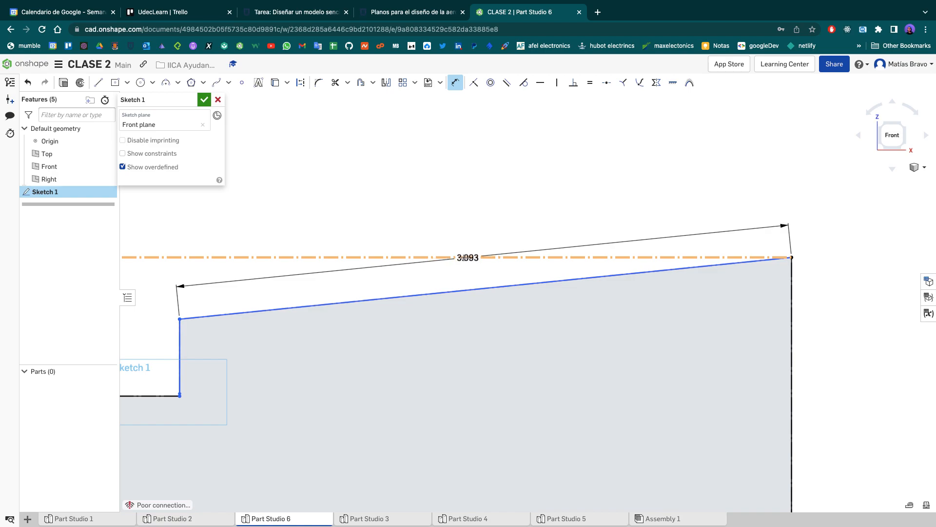
left_click(464, 257)
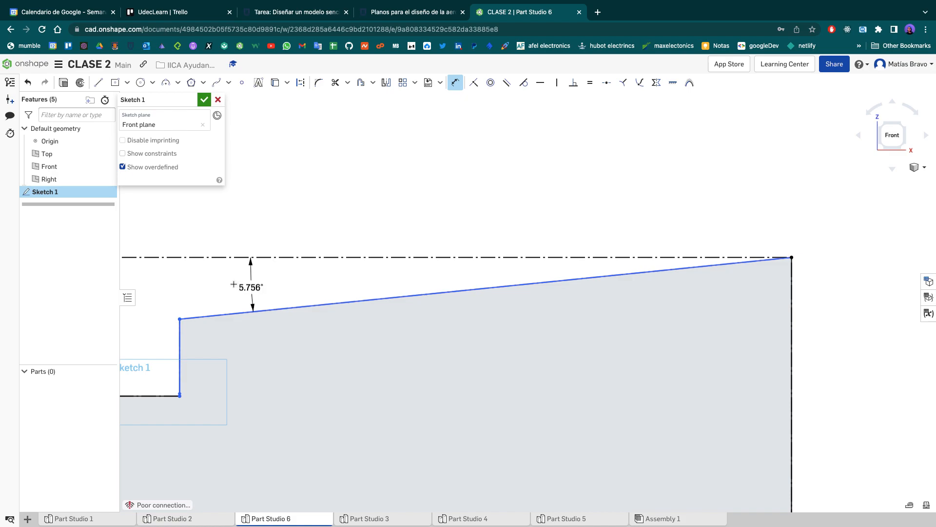
left_click(237, 284)
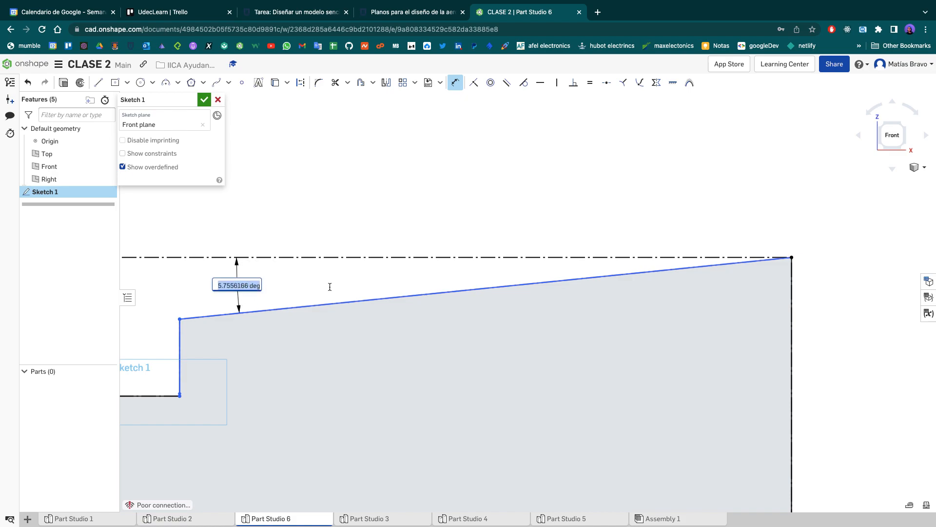
key("Return")
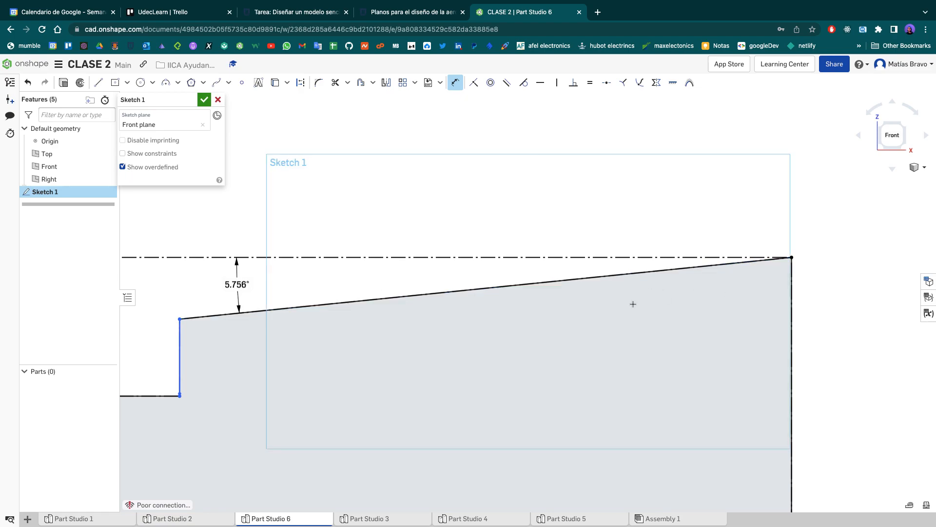
left_click(624, 275)
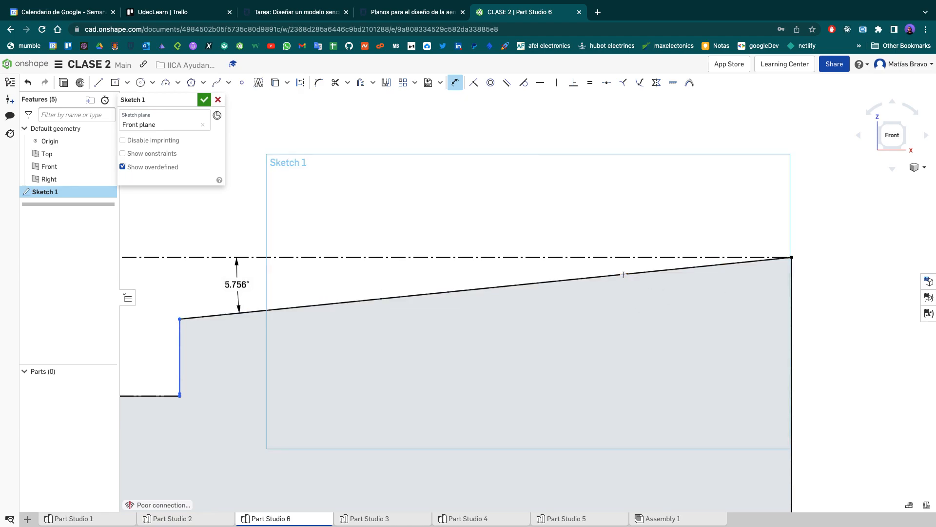
left_click(792, 329)
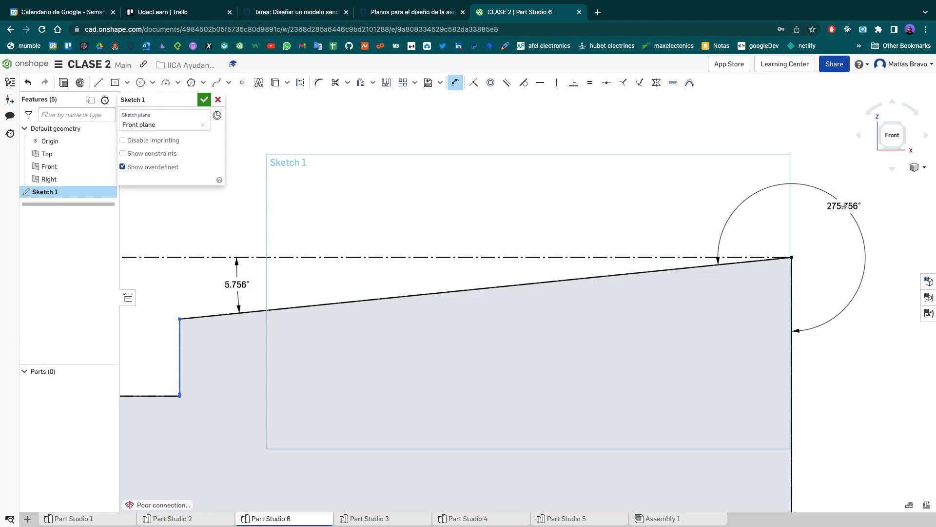
left_click(736, 306)
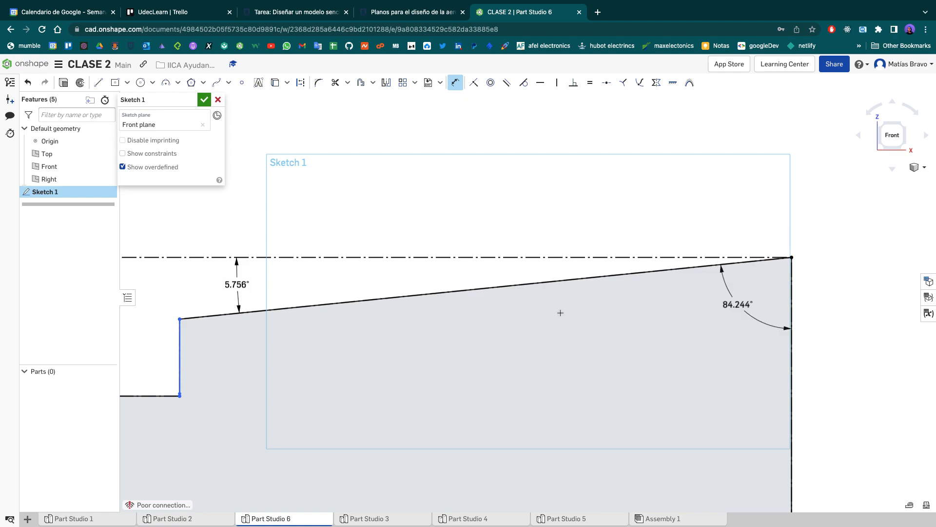
key("Escape")
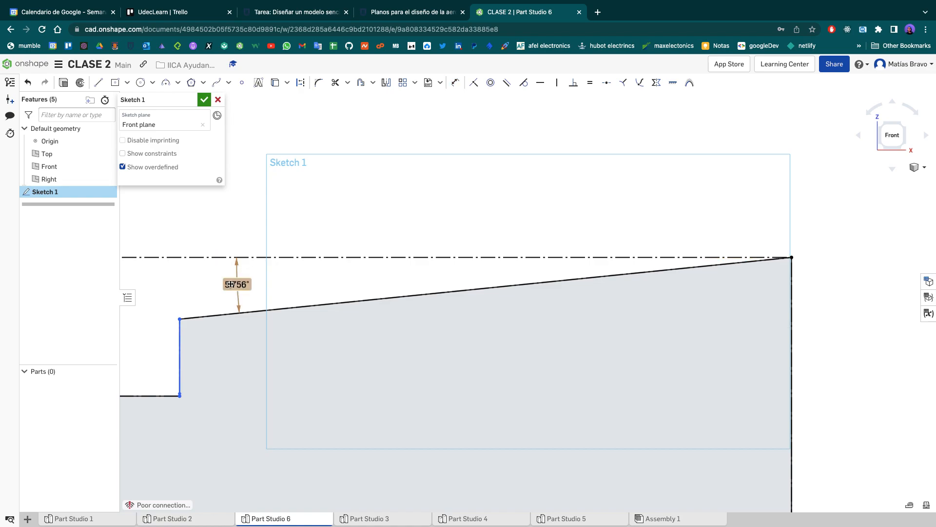
- Set the angle between the sloped tail edge and the upper construction line to 2.5°
double_click(231, 284)
type("2.5")
key("Return")
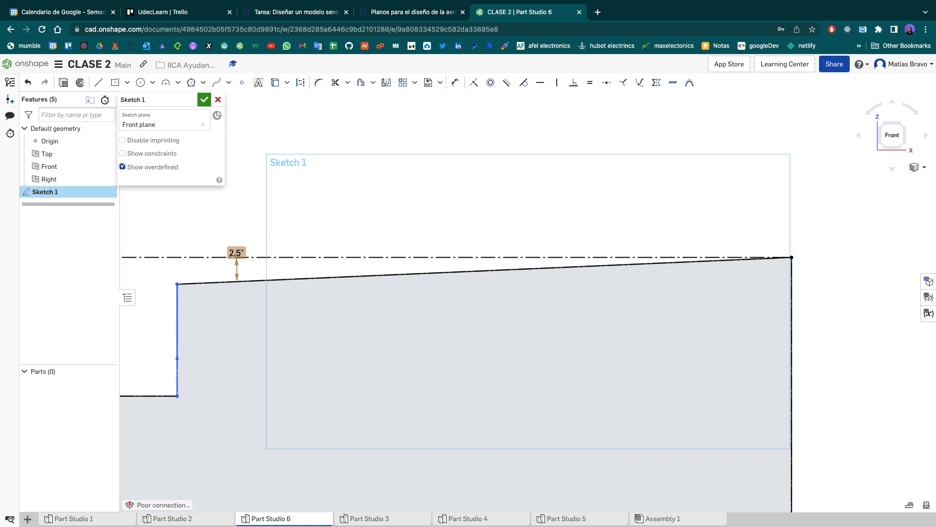
- Finish the fuselage profile sketch on the Front plane with the whole profile checked
scroll(367, 349, "down", 5)
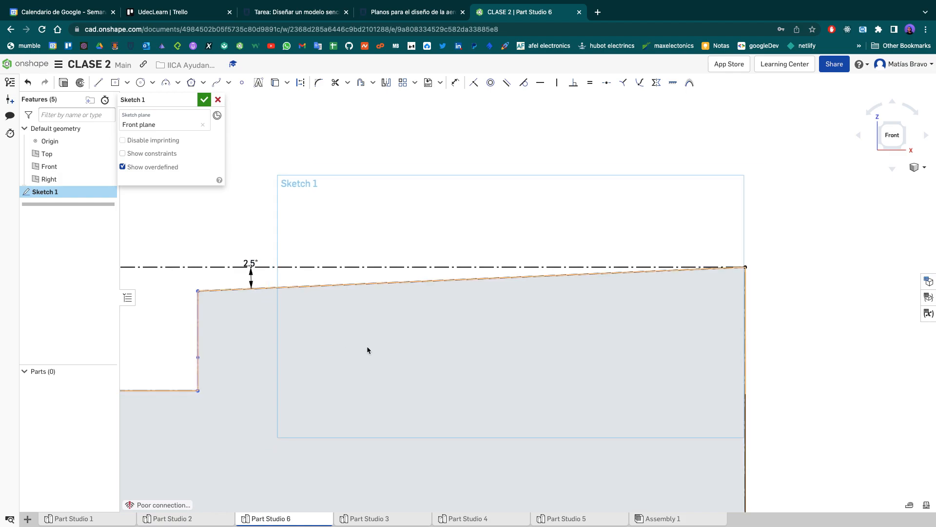
scroll(367, 350, "down", 4)
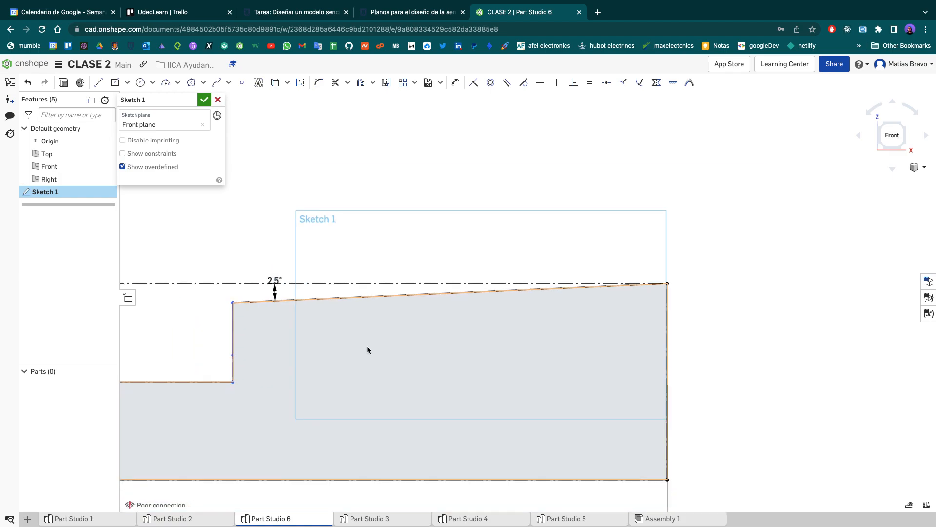
scroll(367, 350, "down", 1)
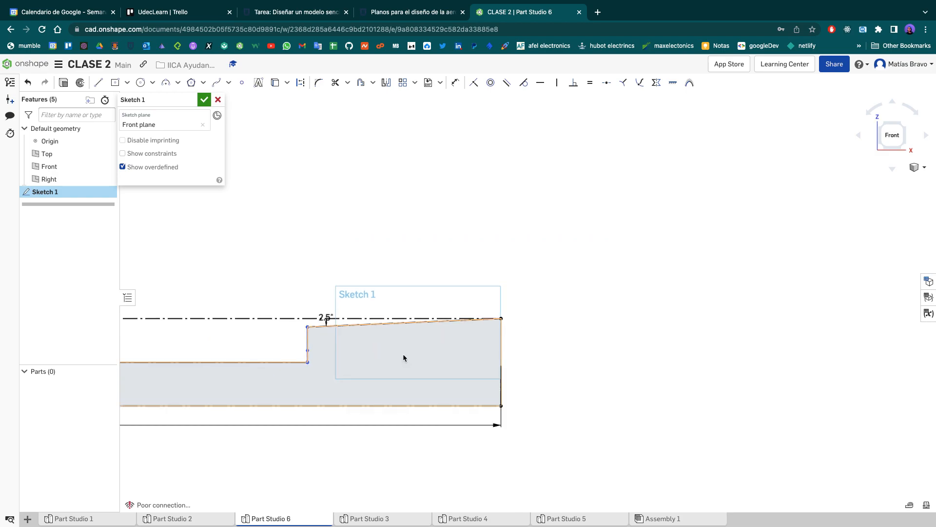
scroll(374, 363, "down", 3)
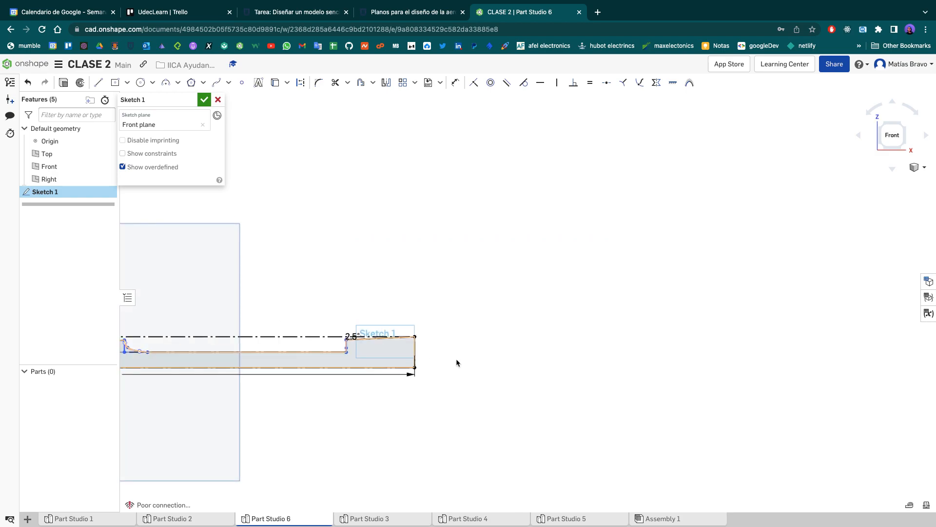
key("f")
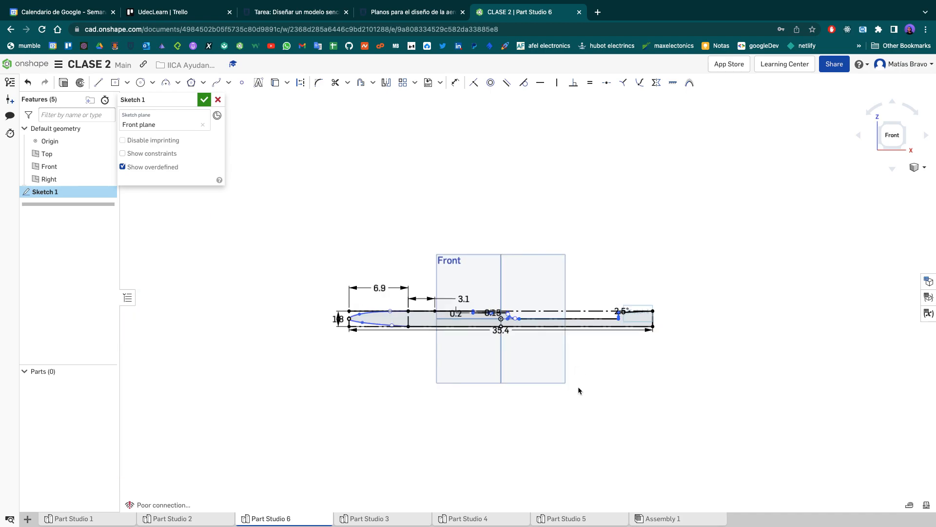
scroll(483, 332, "down", 2)
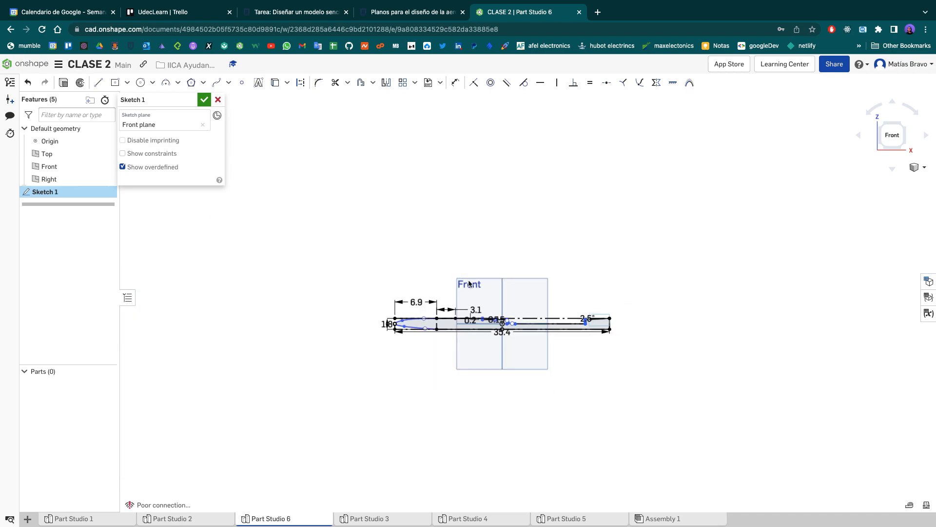
left_click(203, 101)
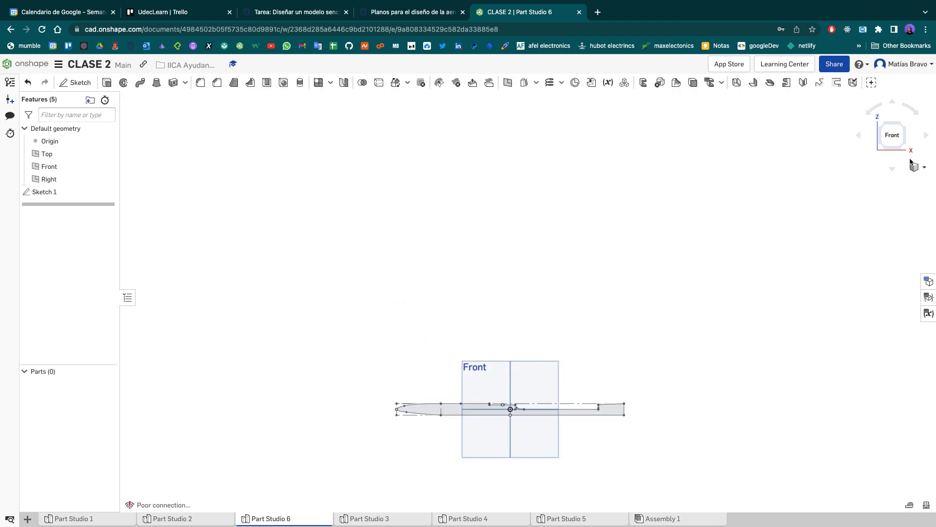
- Extrude the closed fuselage profile as a new solid with a blind depth of 2.5 cm
left_click(892, 135)
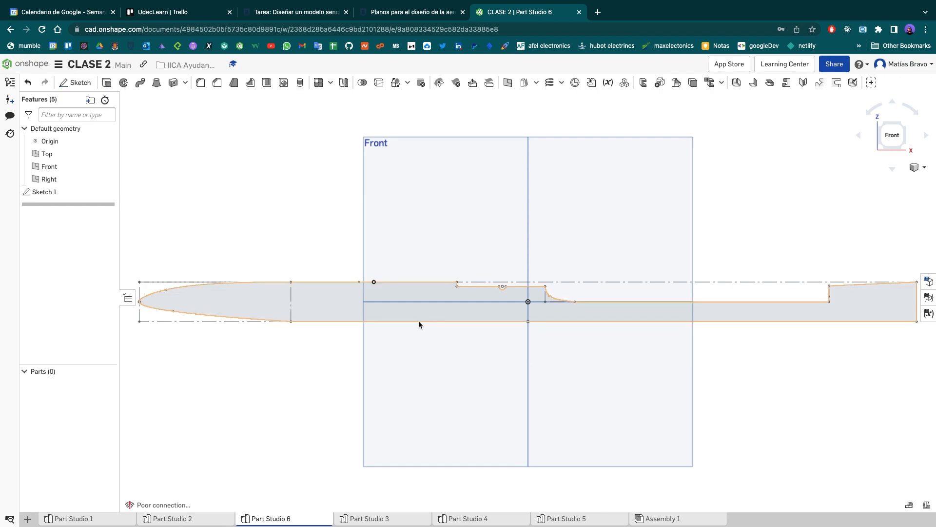
key("shift+e")
left_click(352, 300)
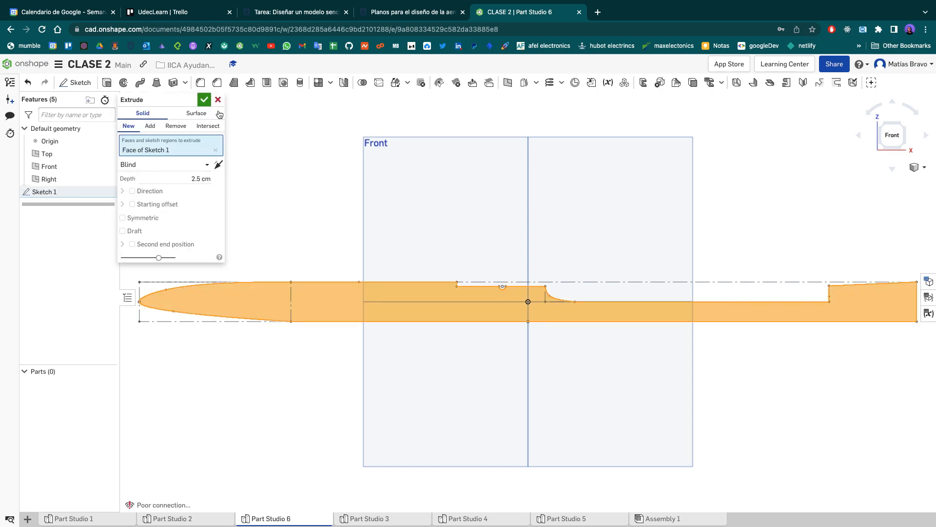
left_click(204, 100)
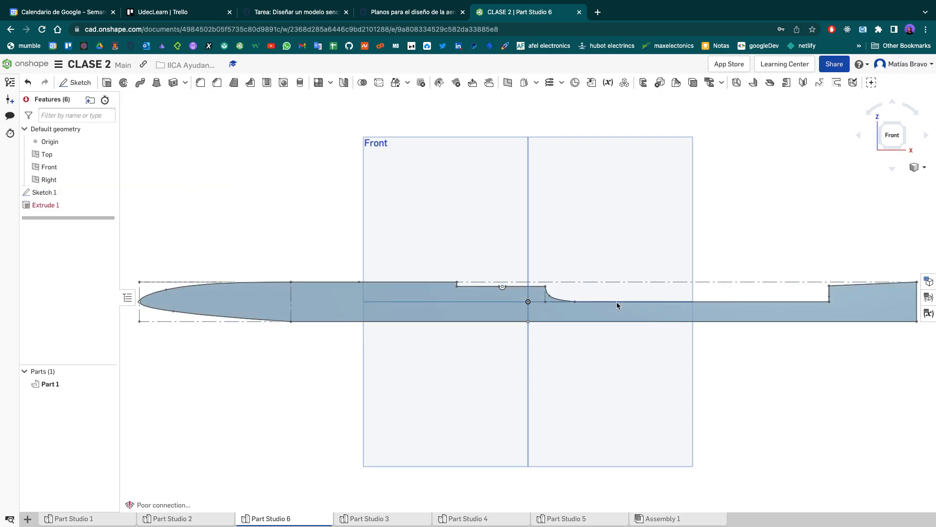
scroll(611, 303, "down", 1)
right_click_drag(622, 229, 656, 259)
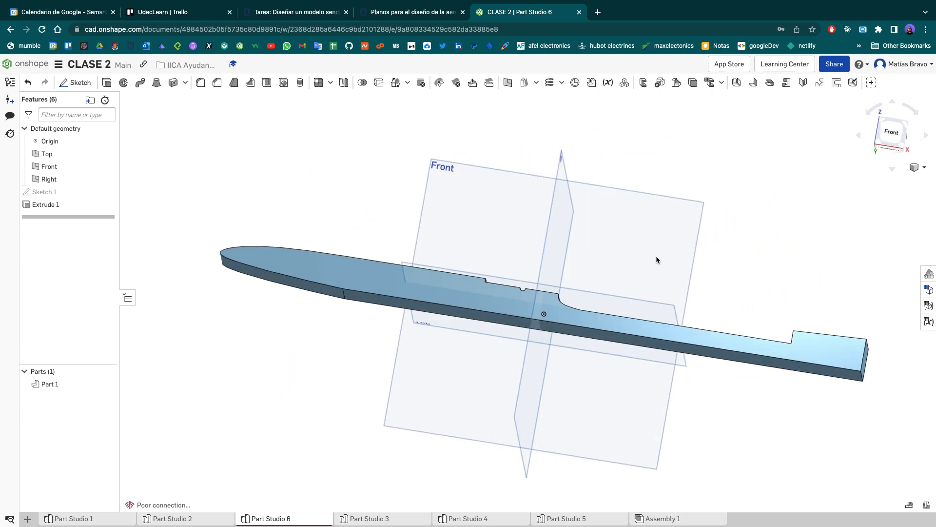
- Open Part Studio 2 and examine the reference fuselage's notch, rounded transitions and curved tail from the front and at an angle
left_click(197, 519)
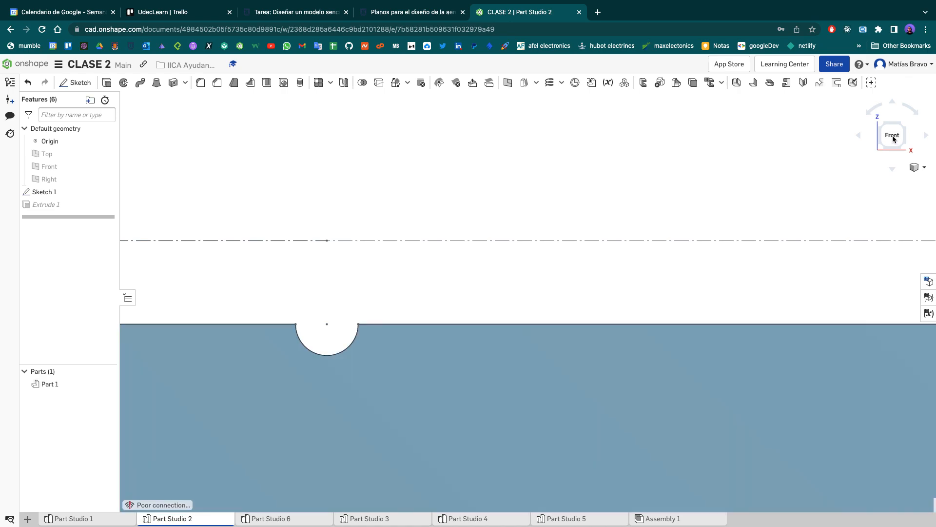
left_click(895, 137)
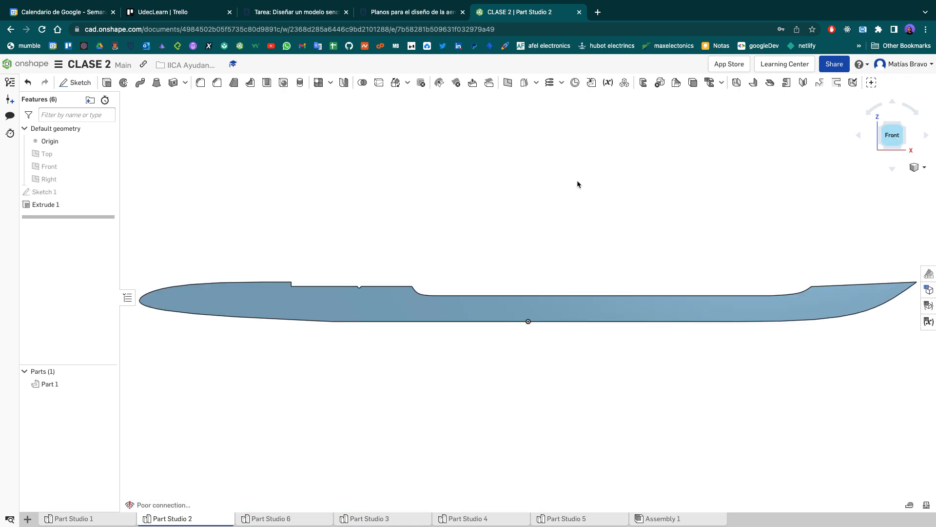
right_click_drag(274, 262, 291, 268)
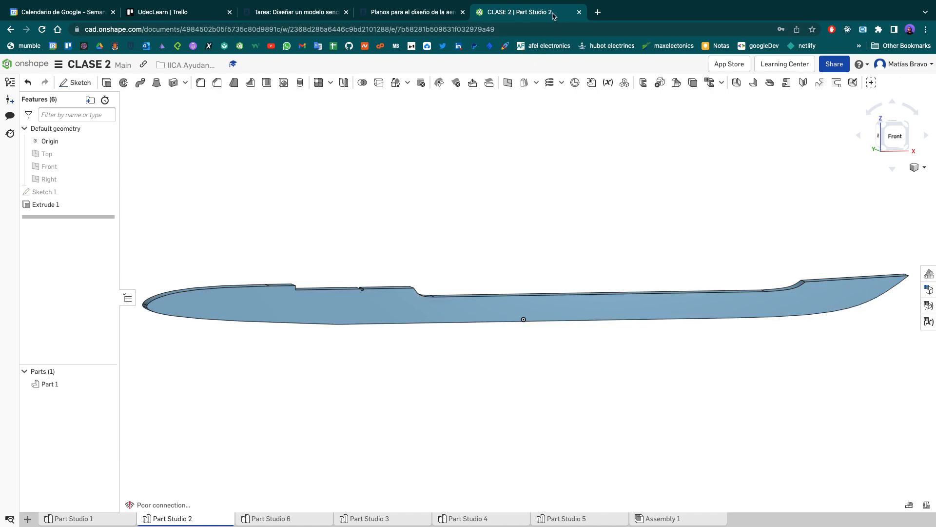
mouse_move(556, 3)
scroll(502, 358, "down", 2)
scroll(502, 358, "up", 3)
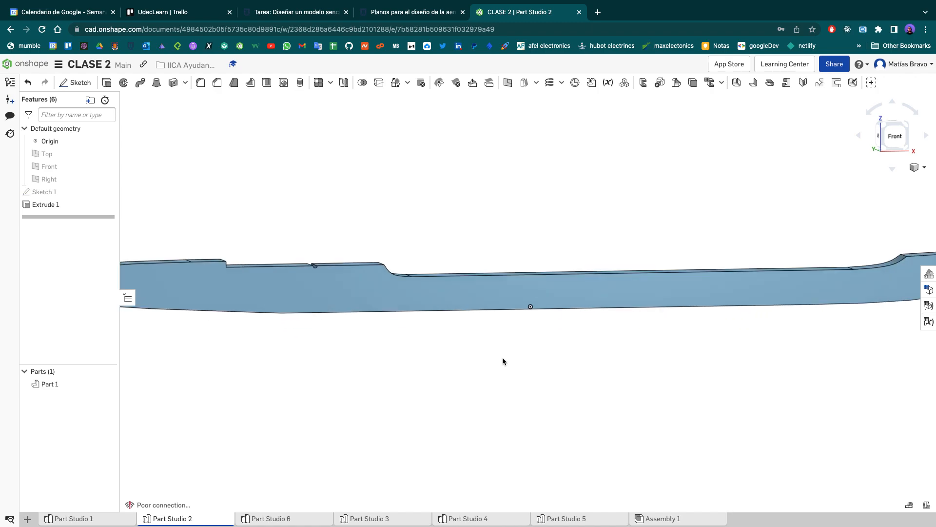
scroll(592, 218, "down", 3)
right_click_drag(618, 192, 527, 350)
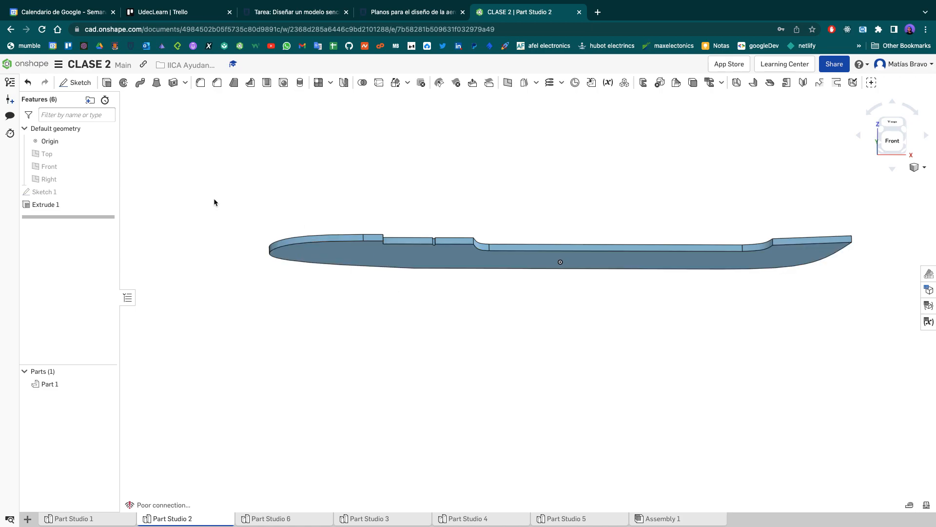
- Open the fuselage's Sketch 1 for editing and show it from the front
double_click(74, 194)
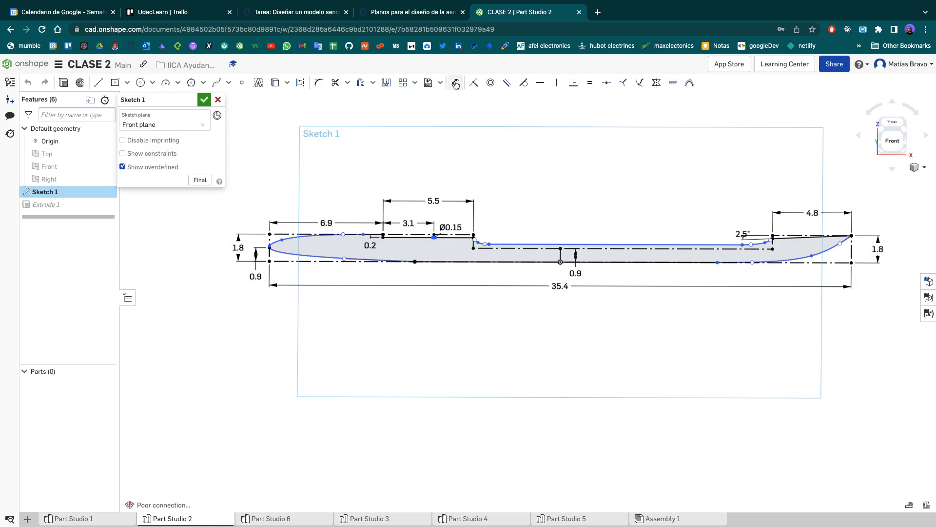
scroll(455, 85, "up", 10, "ctrl")
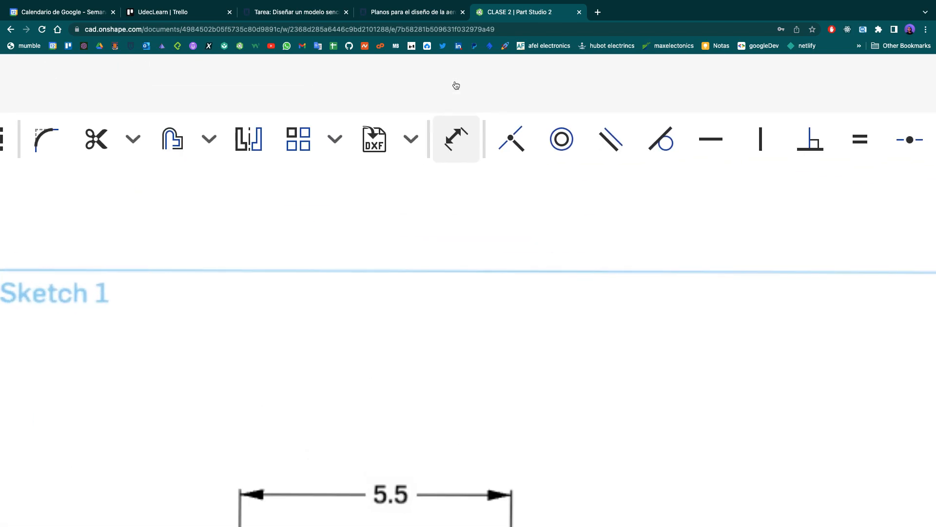
scroll(455, 147, "down", 3, "ctrl")
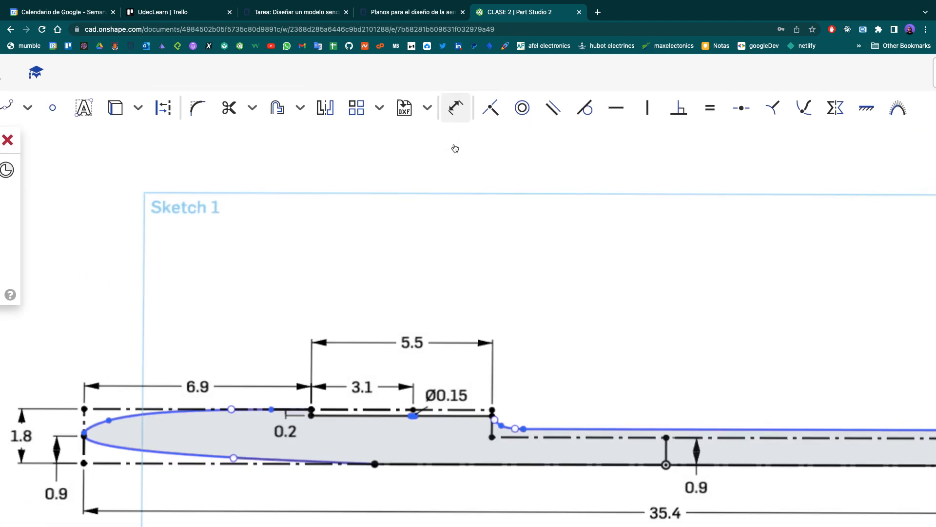
scroll(453, 149, "up", 3)
left_click(453, 119)
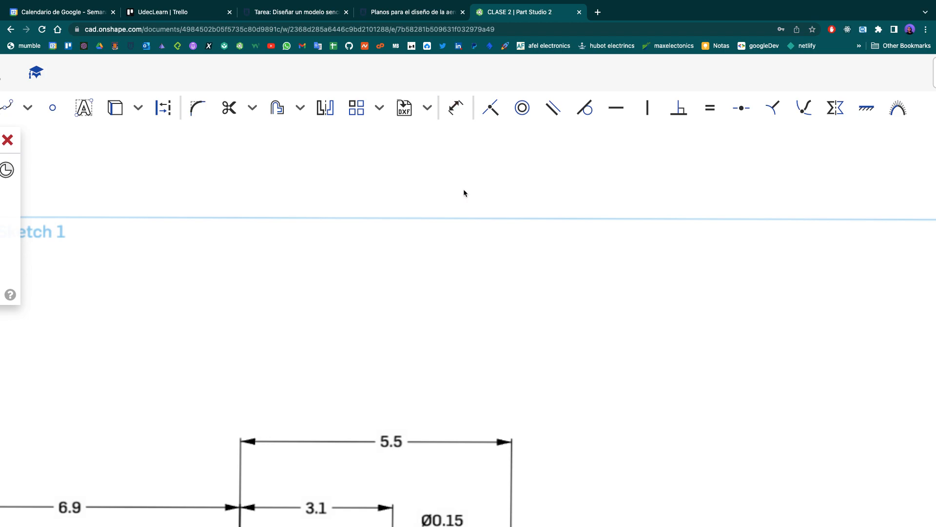
scroll(463, 220, "down", 8)
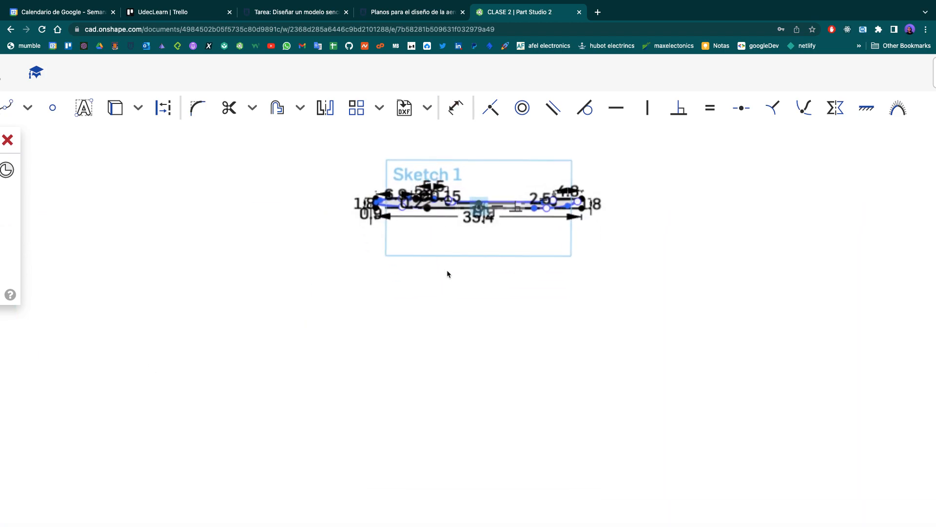
scroll(447, 270, "up", 5)
key("ctrl+0")
left_click(895, 144)
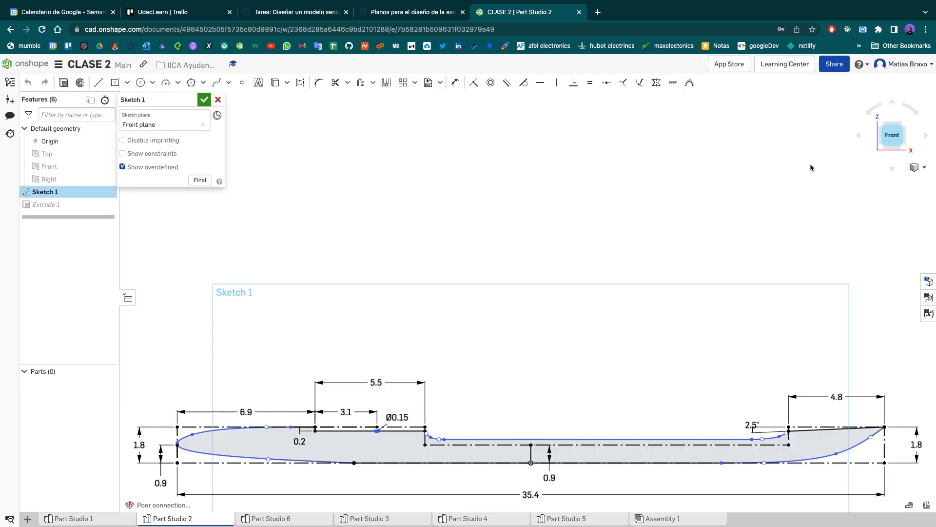
- Sketch two lines sharing an endpoint above the fuselage profile, about 11.5 and 6.1 cm long
key("l")
left_click(645, 296)
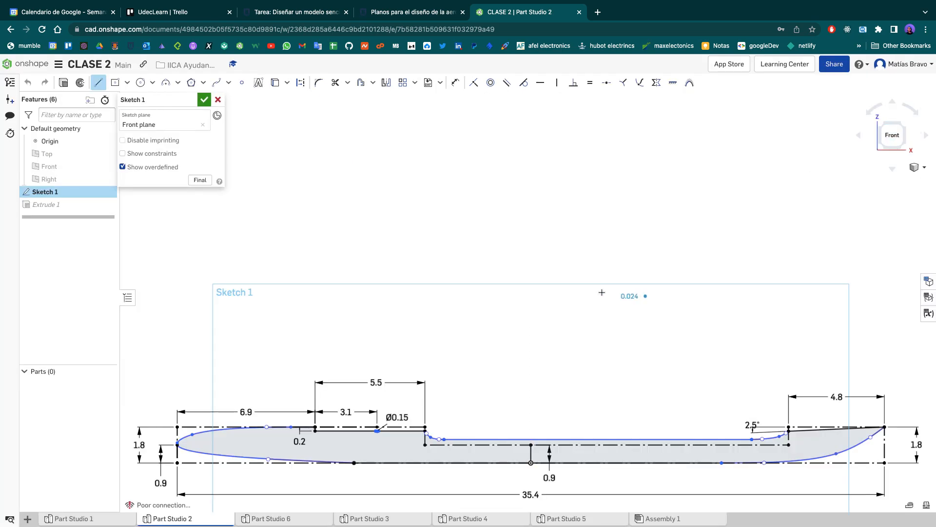
left_click(443, 188)
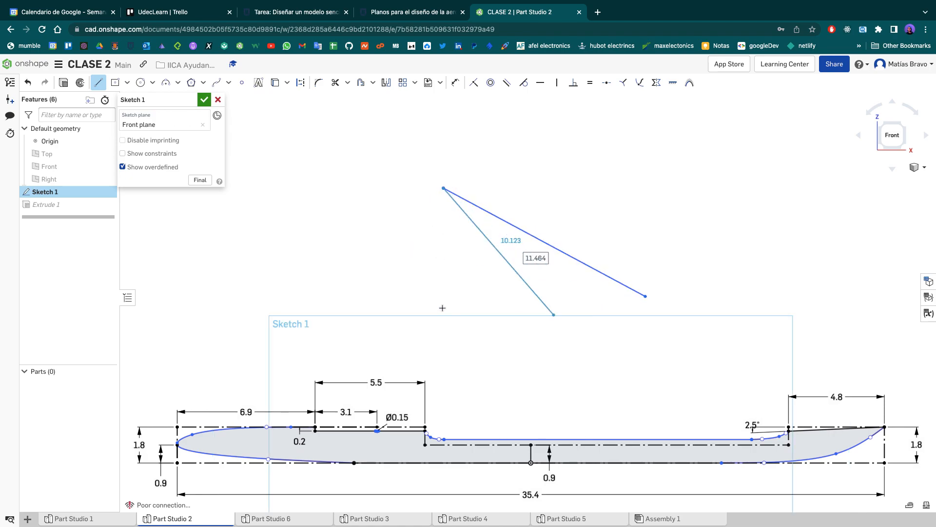
left_click(477, 305)
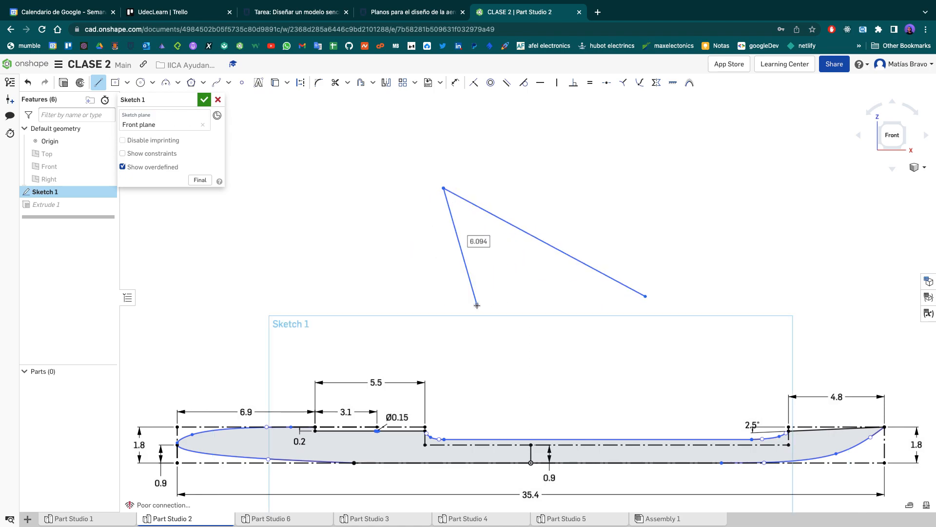
key("Escape")
- Dimension the angle between the two connected lines above the profile and set it to 50°
left_click(455, 82)
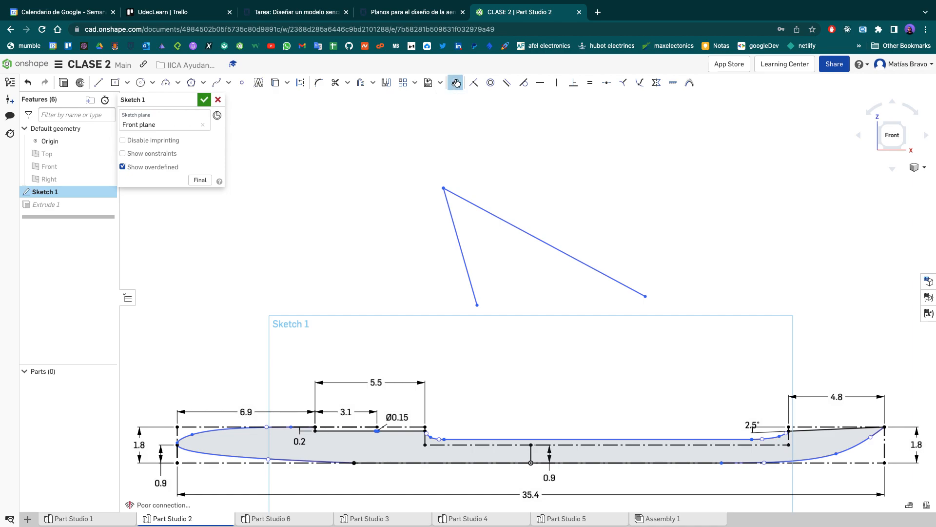
left_click(469, 276)
left_click(517, 229)
left_click(500, 258)
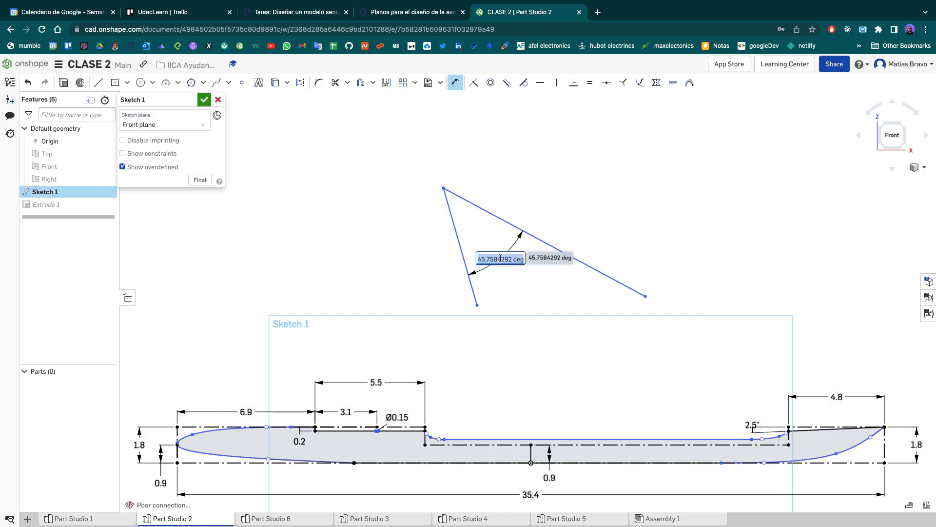
type("50")
key("Return")
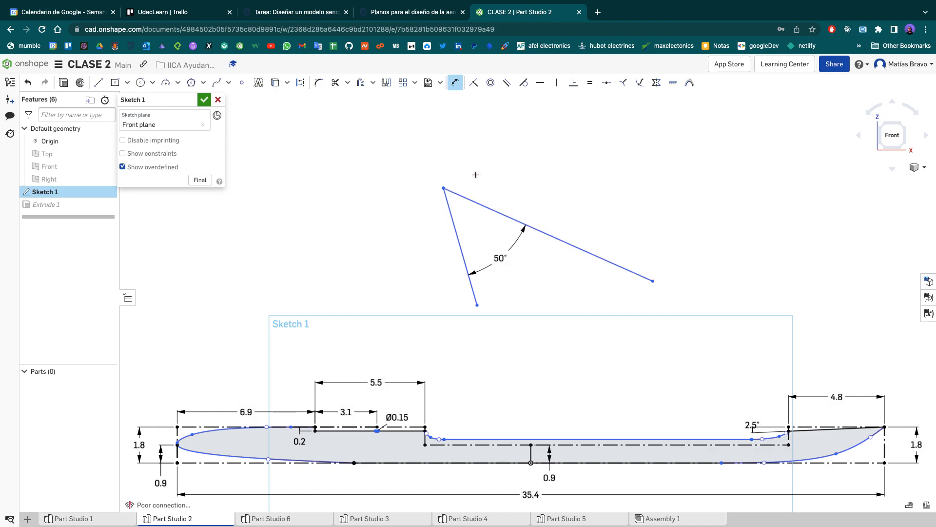
- Try to add a second dimension for the outer angle between the two connected lines
left_click(467, 201)
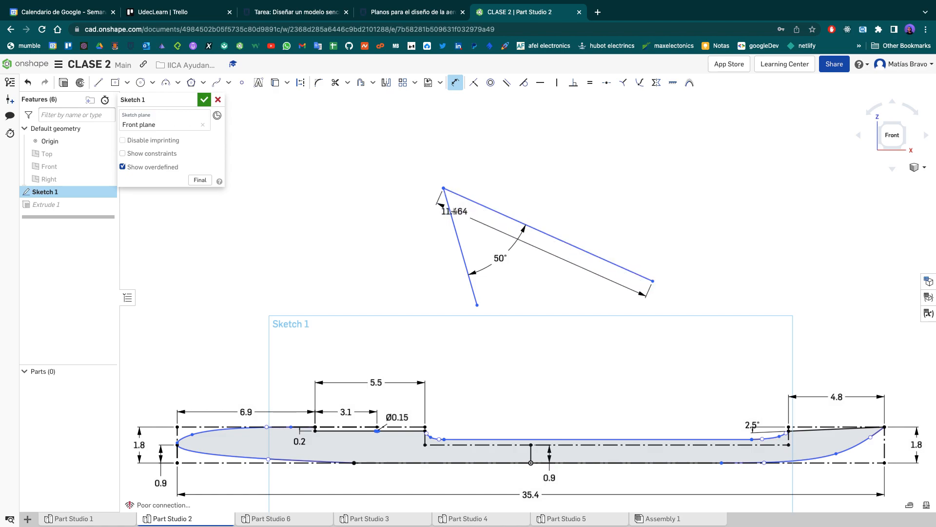
left_click(451, 212)
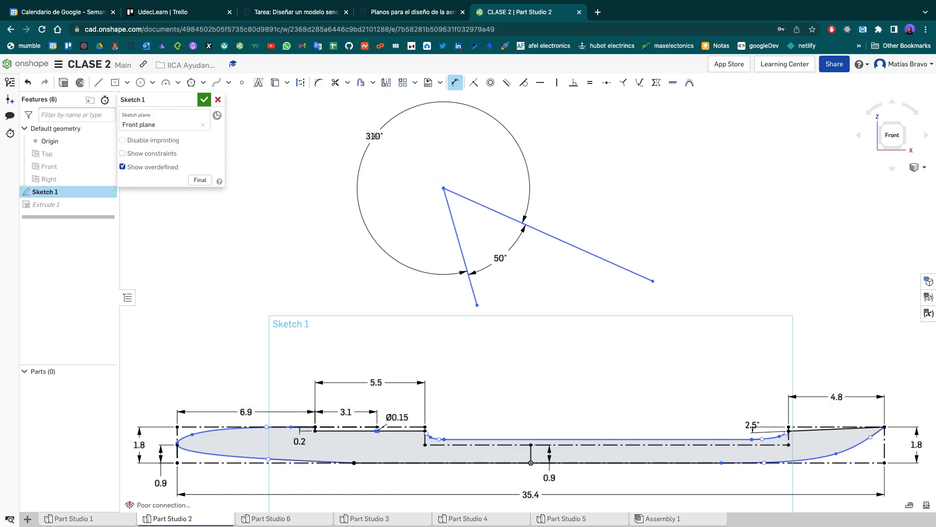
left_click(373, 136)
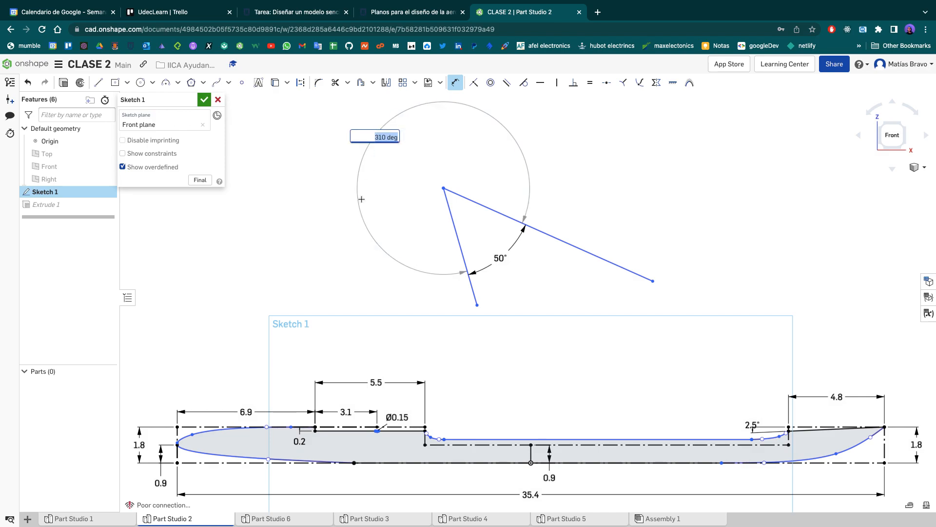
type("200")
key("Return")
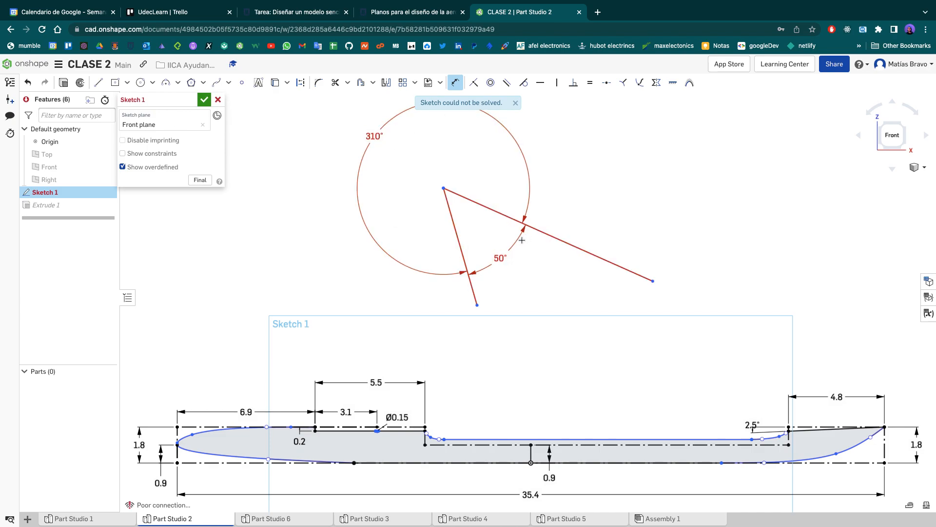
key("Escape")
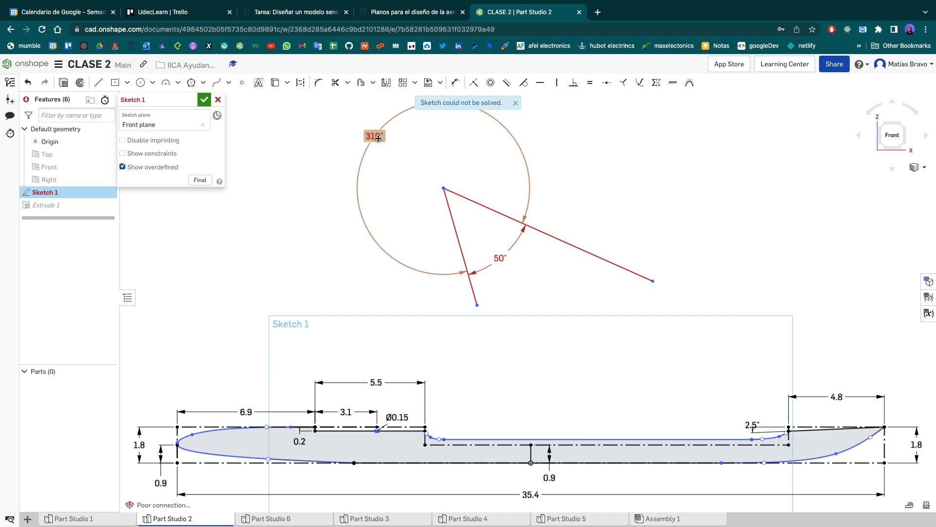
- Add another angle dimension between the sloped tail edge and the upper construction line, placed just ahead of the tail step
left_click(453, 84)
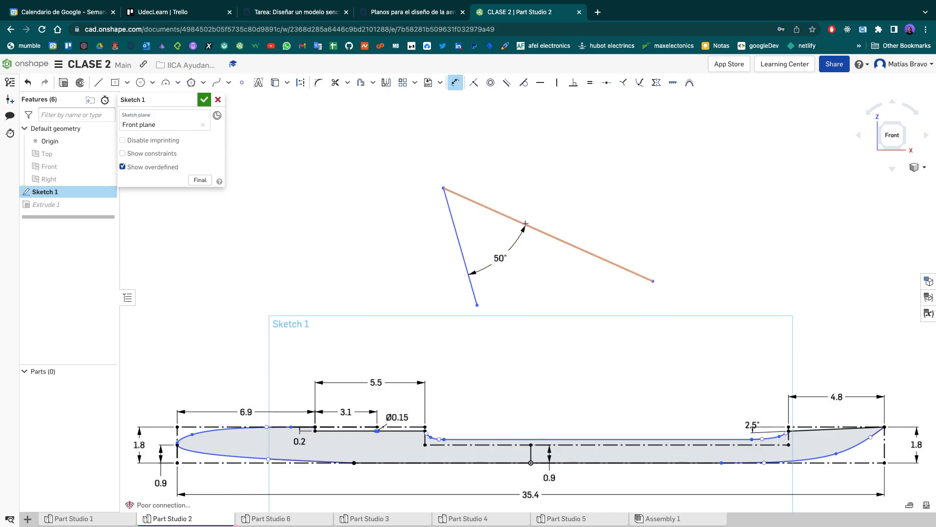
scroll(814, 390, "down", 1)
scroll(814, 390, "up", 10)
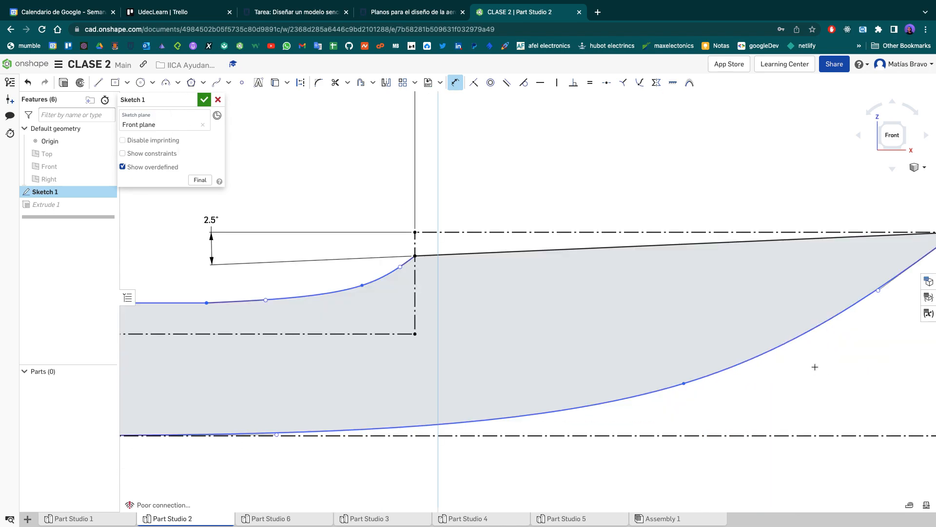
middle_click_drag(642, 239, 610, 332)
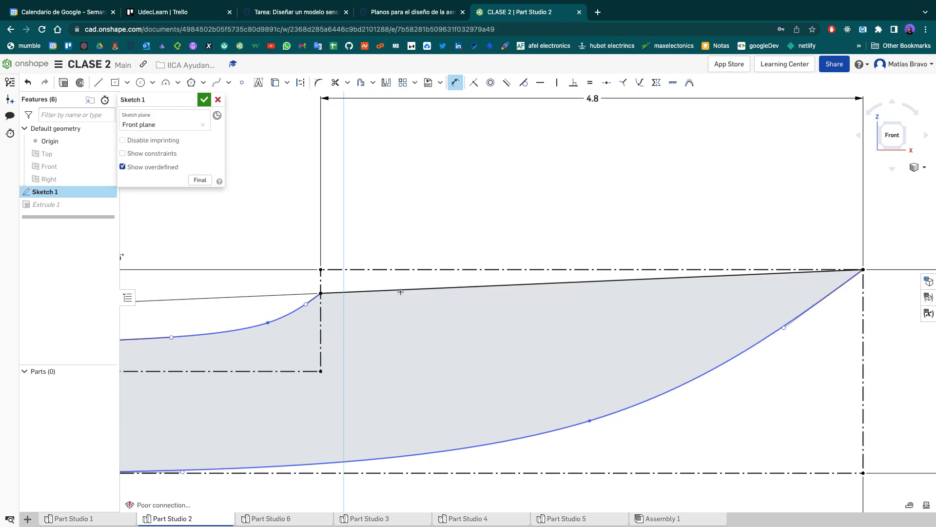
left_click(400, 289)
left_click(399, 270)
left_click(285, 284)
key("Return")
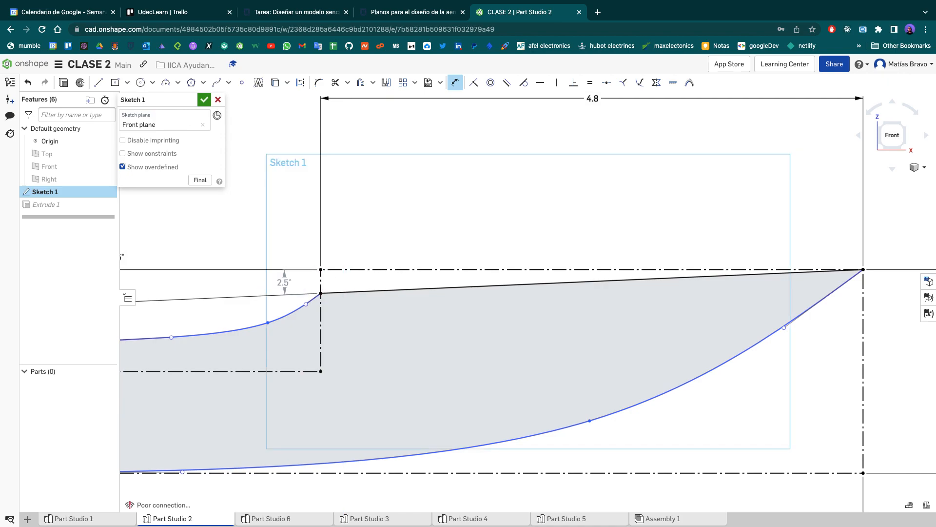
- Finish editing the fuselage sketch and open Part Studio 1
scroll(381, 292, "down", 2)
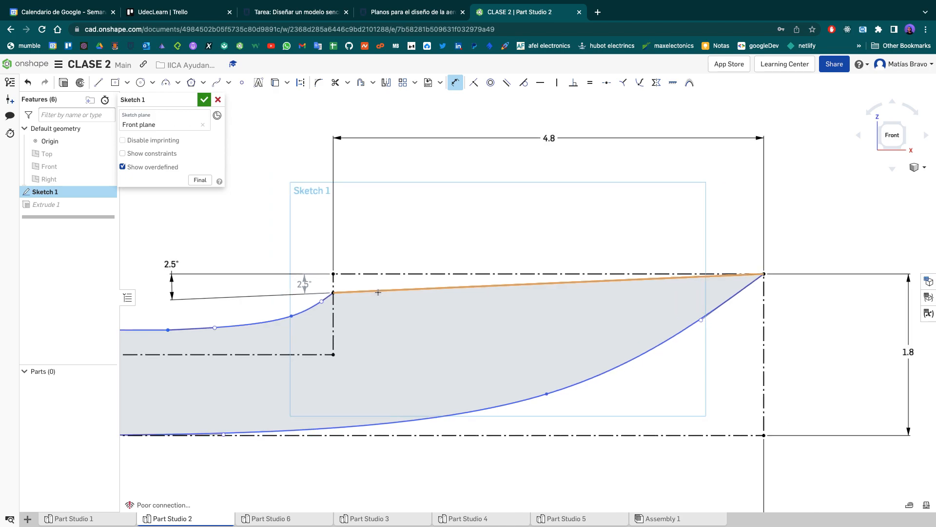
left_click(205, 101)
scroll(370, 288, "up", 3)
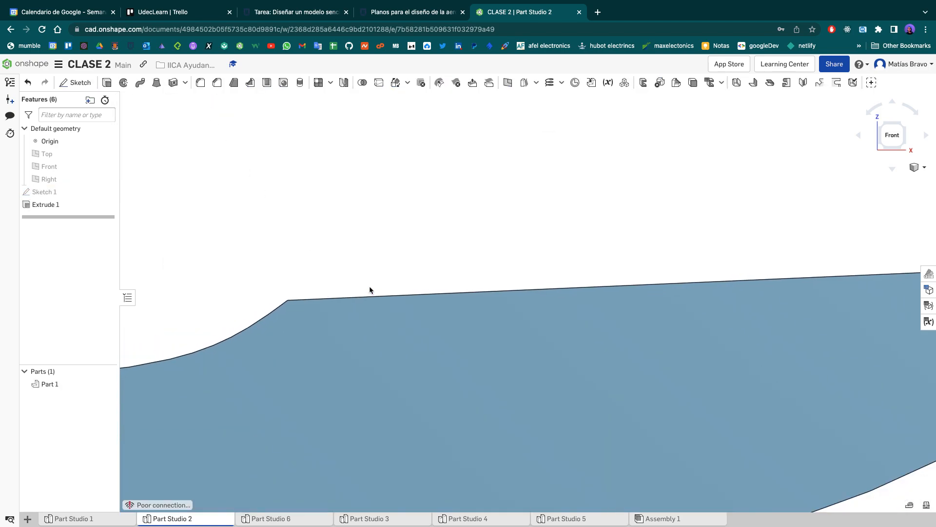
scroll(370, 288, "down", 2)
left_click(892, 135)
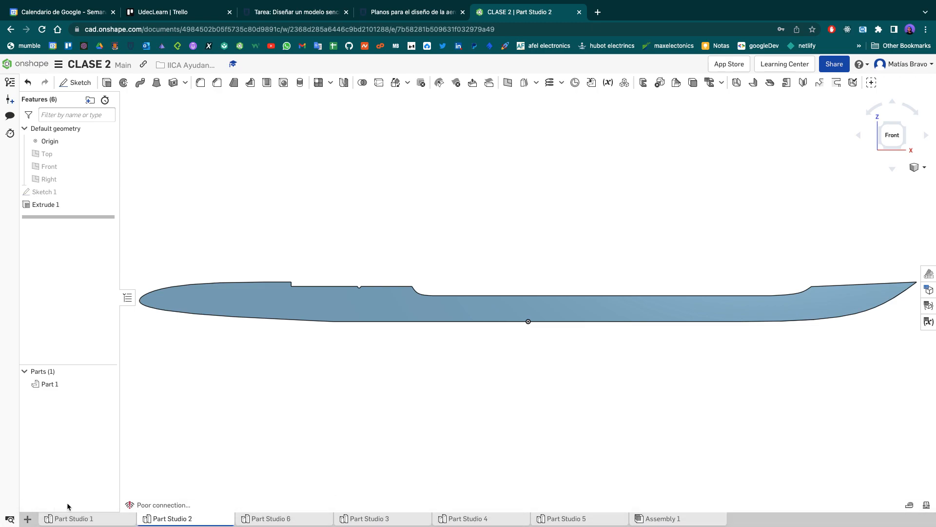
left_click(84, 520)
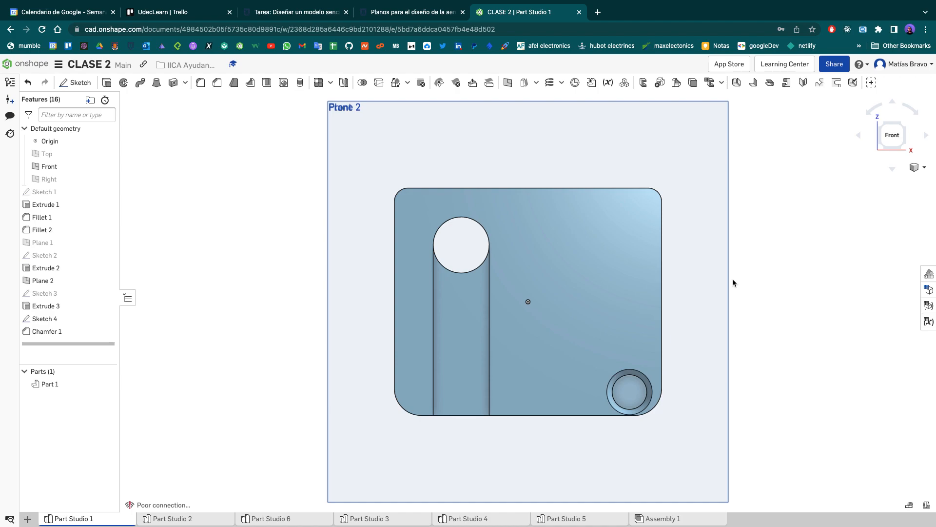
- Open Part Studio 5 and open Sketch 2 for editing, facing its sketch plane from the front
mouse_move(592, 526)
left_click(591, 520)
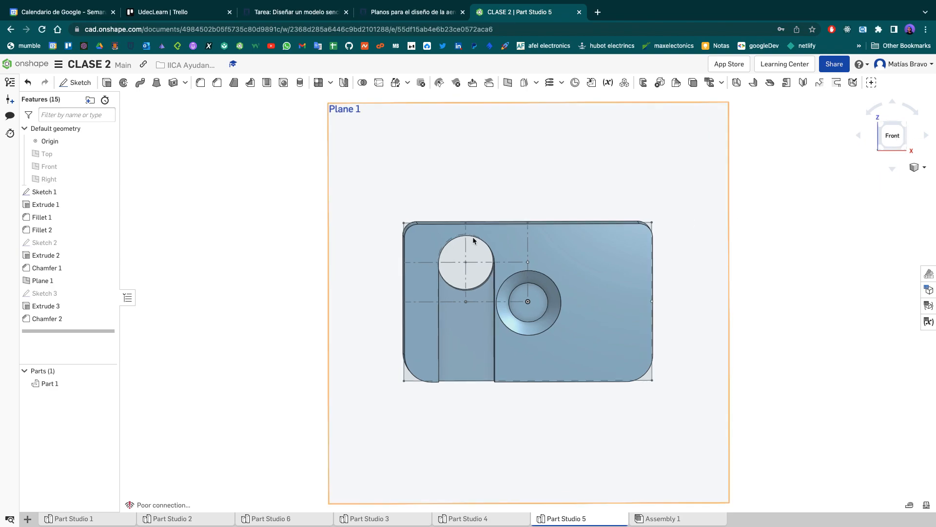
double_click(56, 243)
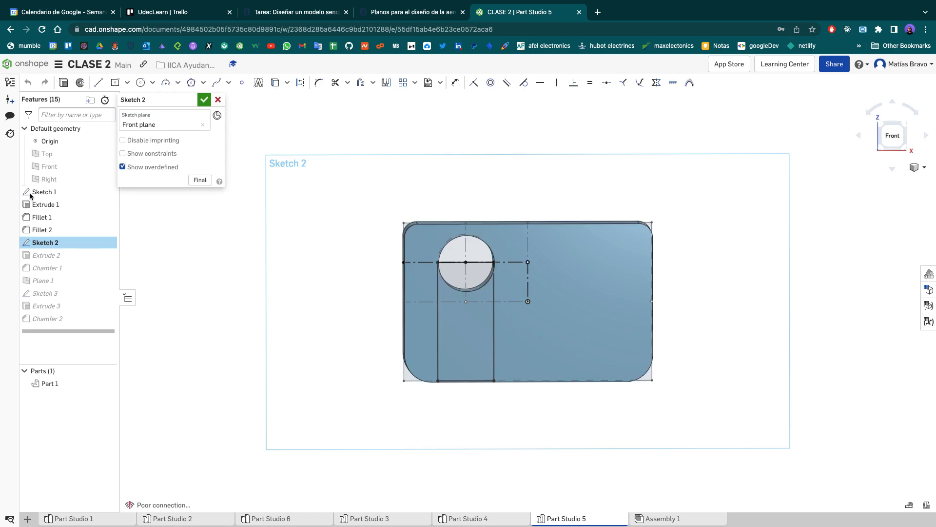
left_click(123, 153)
left_click(905, 140)
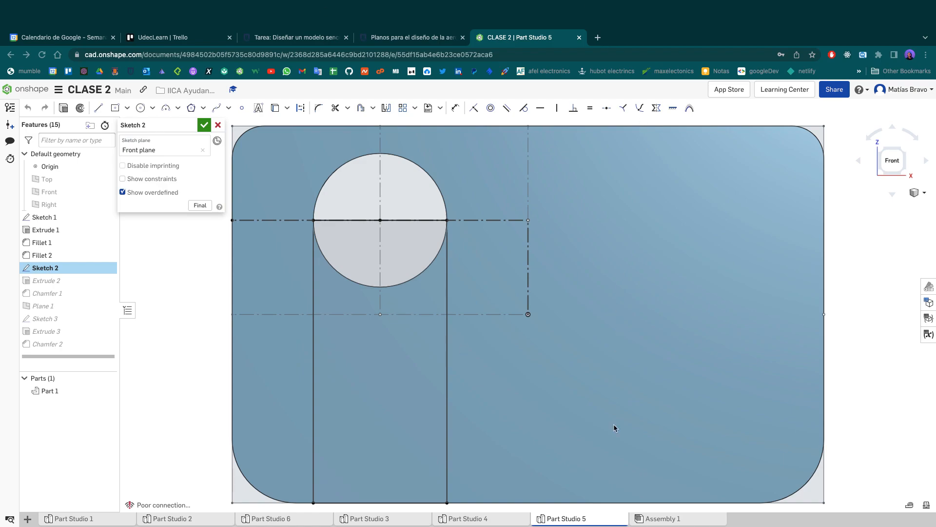
- Quit two background applications running on the computer
right_click(589, 517)
left_click(593, 489)
right_click(583, 517)
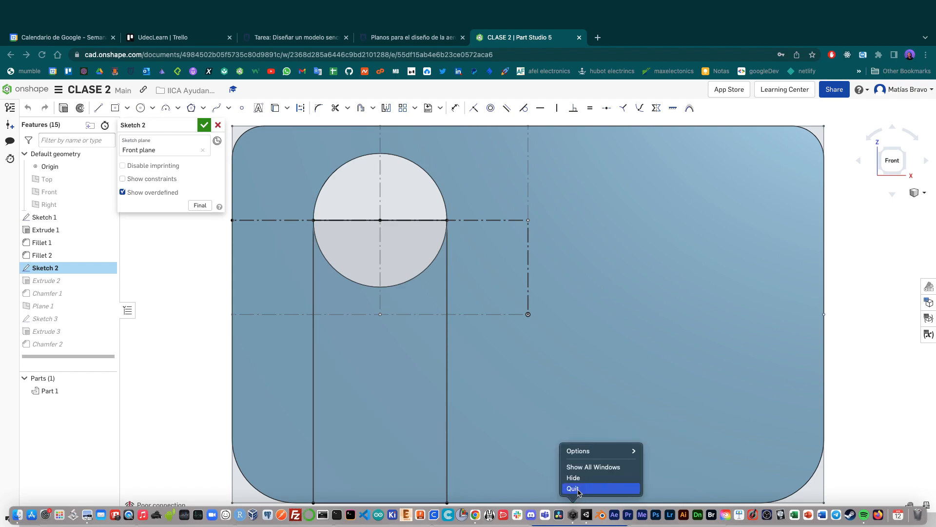
left_click(580, 488)
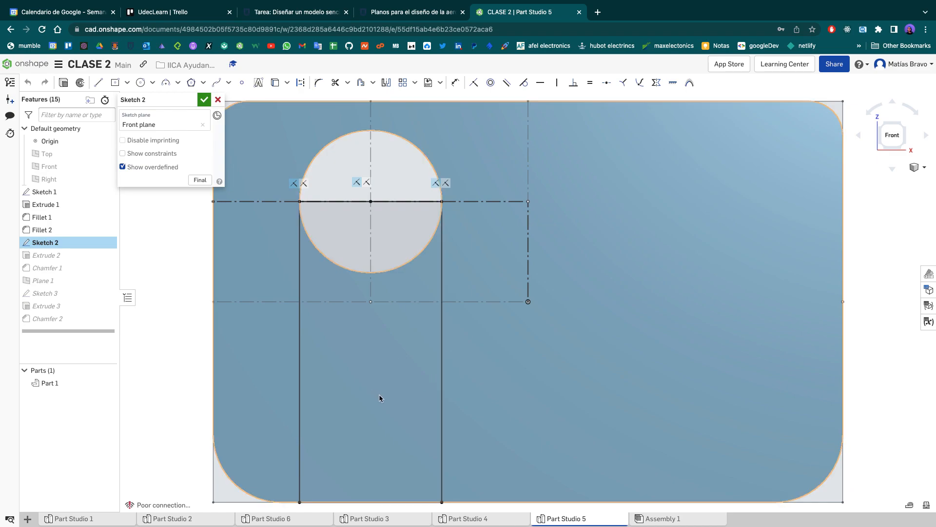
left_click(107, 383)
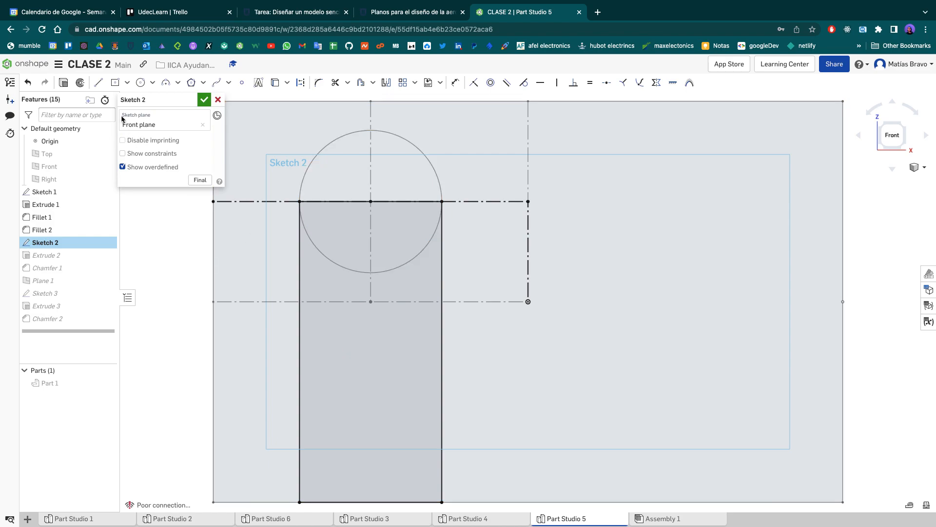
left_click(528, 301)
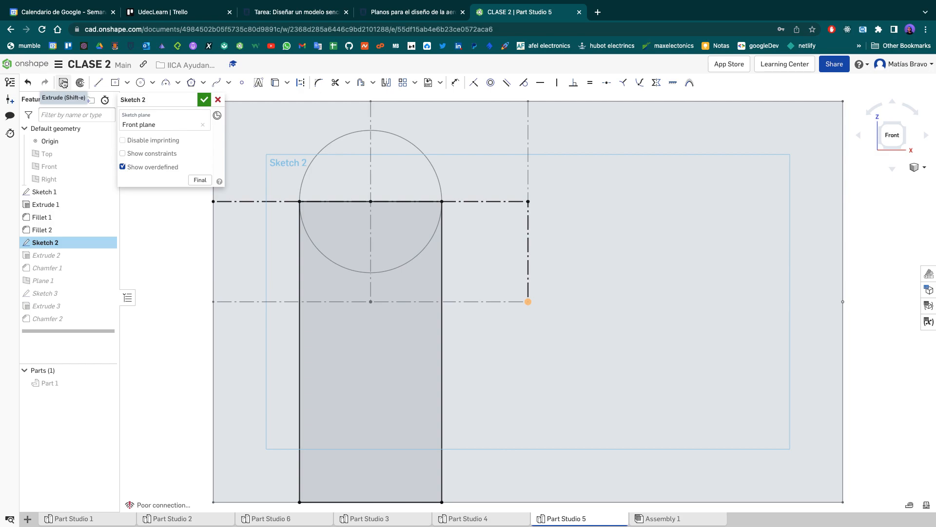
left_click(63, 83)
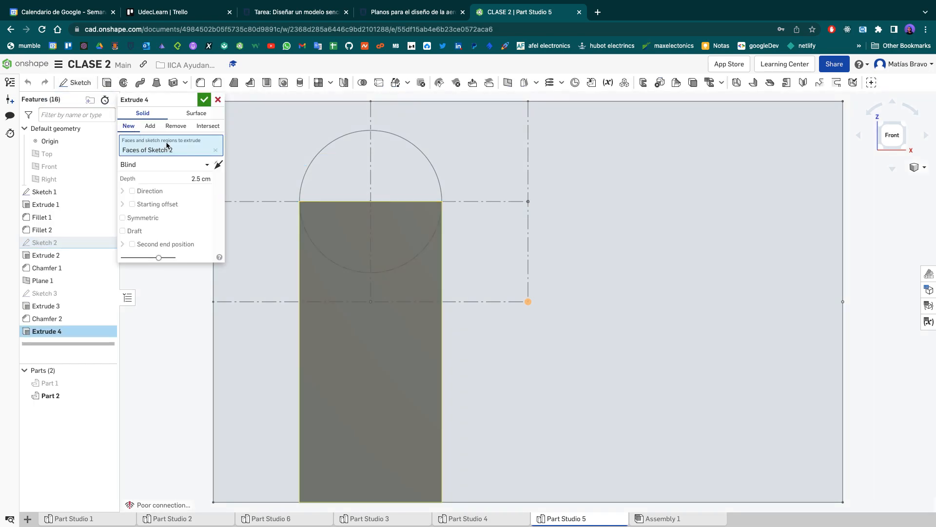
left_click(175, 126)
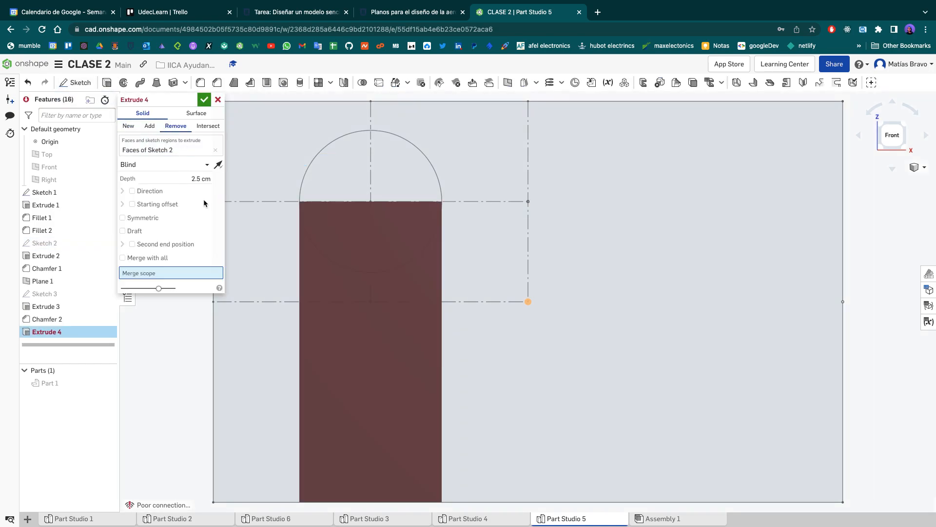
left_click(218, 100)
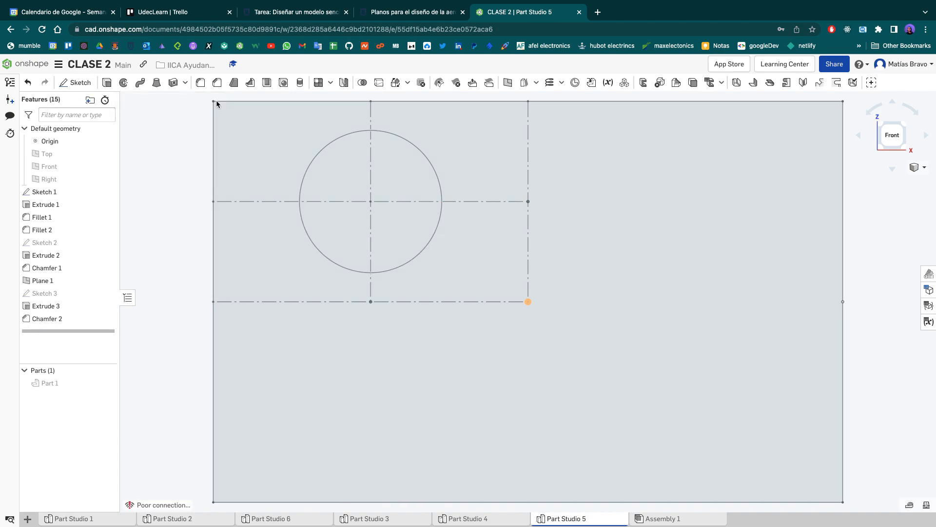
left_click(107, 383)
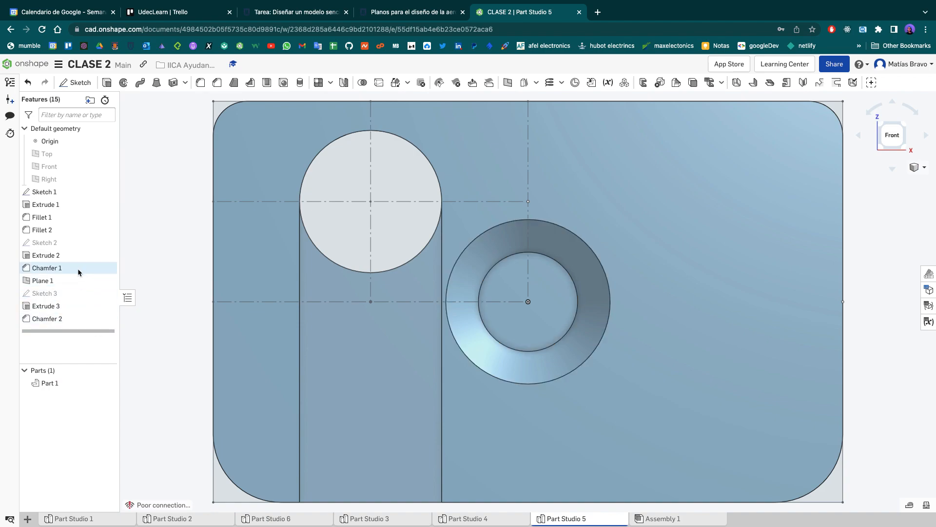
- Open Extrude 2, inspect its material-removal preview from an angled view, close it unchanged and return to the front view
double_click(80, 253)
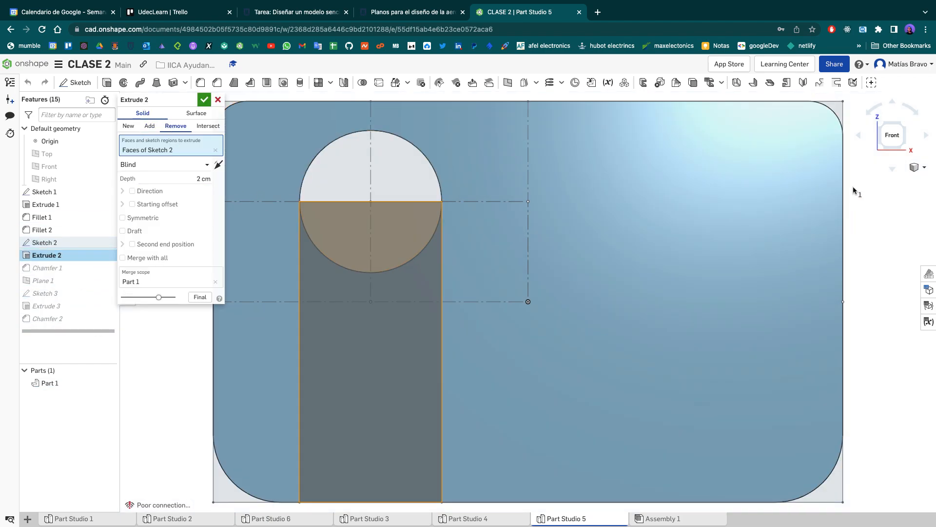
right_click_drag(821, 278, 755, 275)
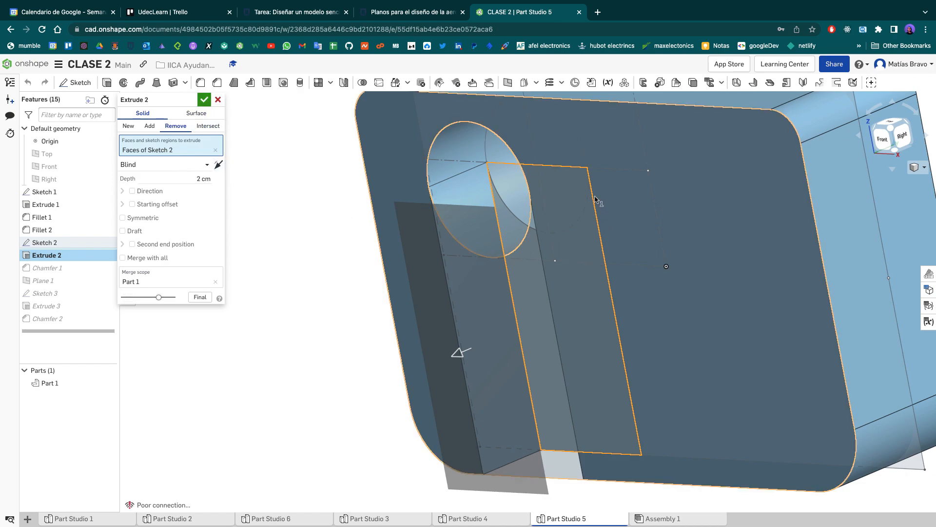
mouse_move(582, 223)
right_mouse_down()
mouse_move(584, 211)
mouse_move(585, 223)
right_mouse_up()
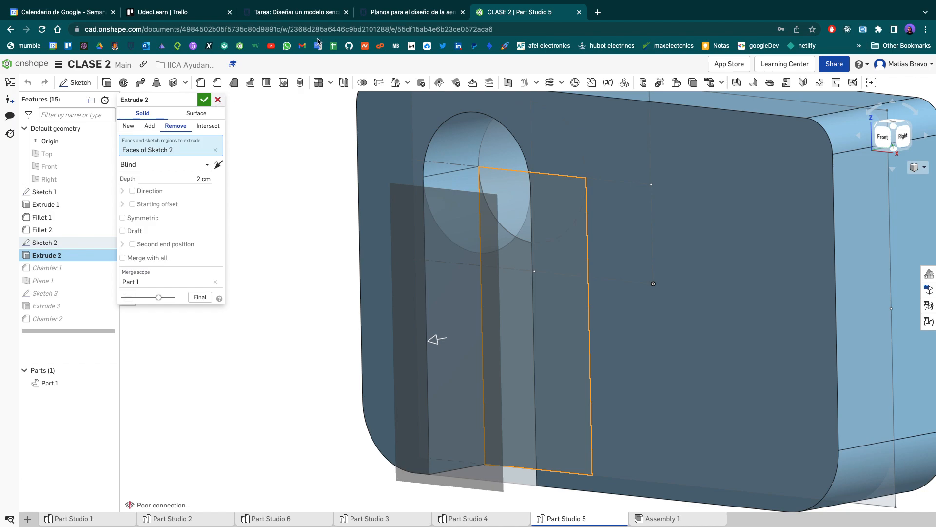
mouse_move(451, 7)
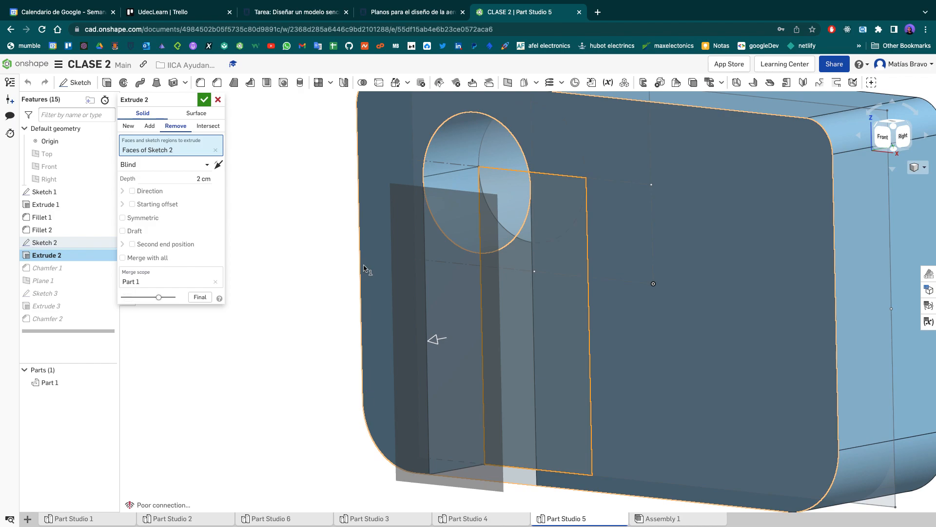
scroll(507, 271, "down", 3)
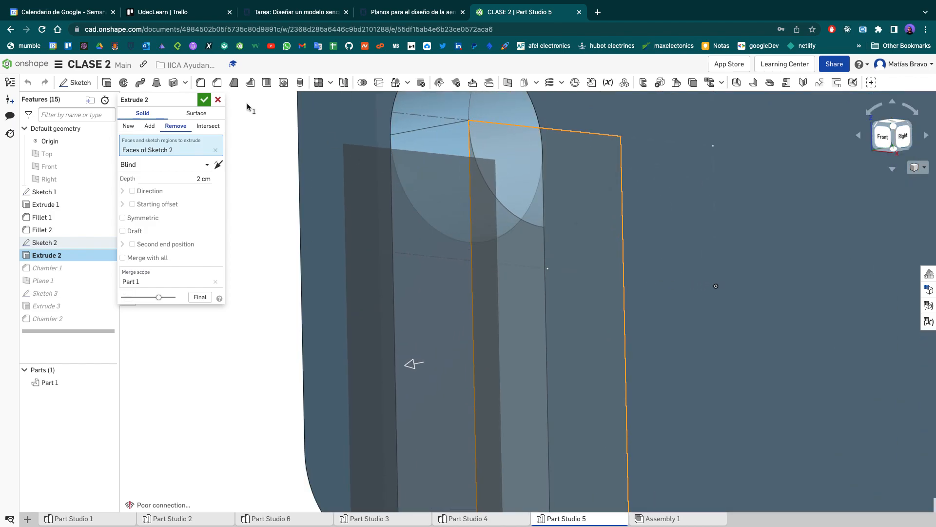
left_click(219, 101)
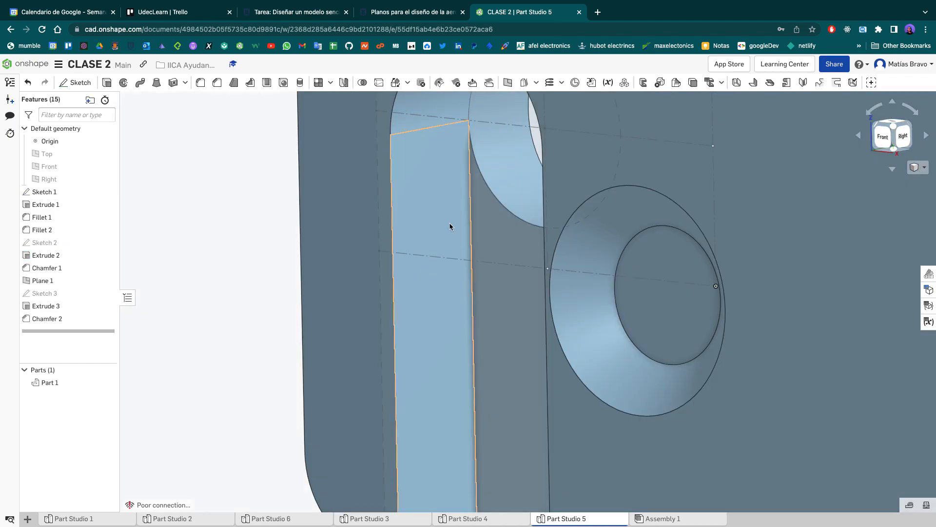
left_click(887, 141)
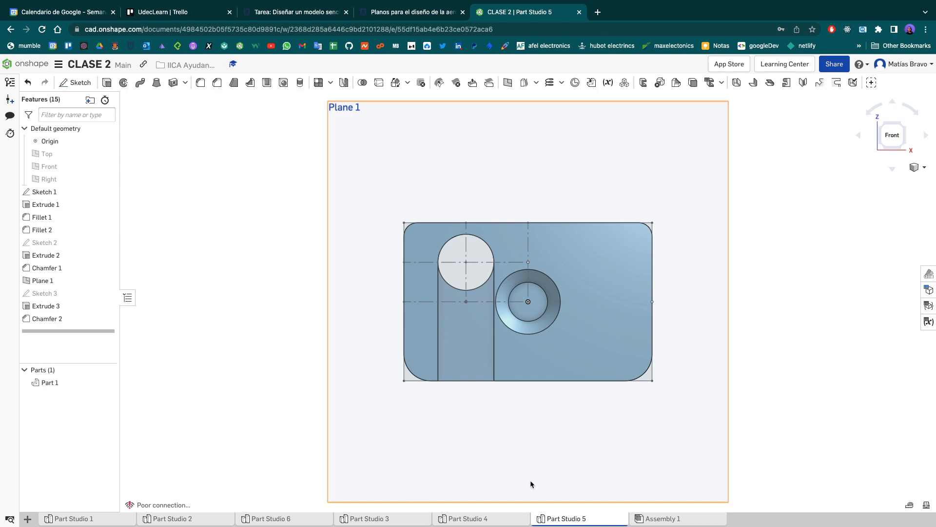
- Open Part Studio 3 and view the horizontal stabilizer from the top
mouse_move(478, 523)
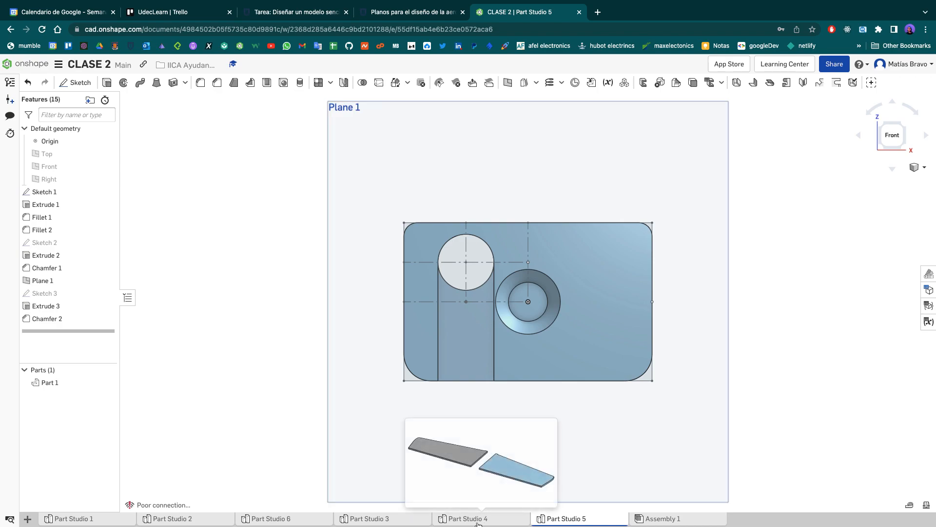
left_click(353, 520)
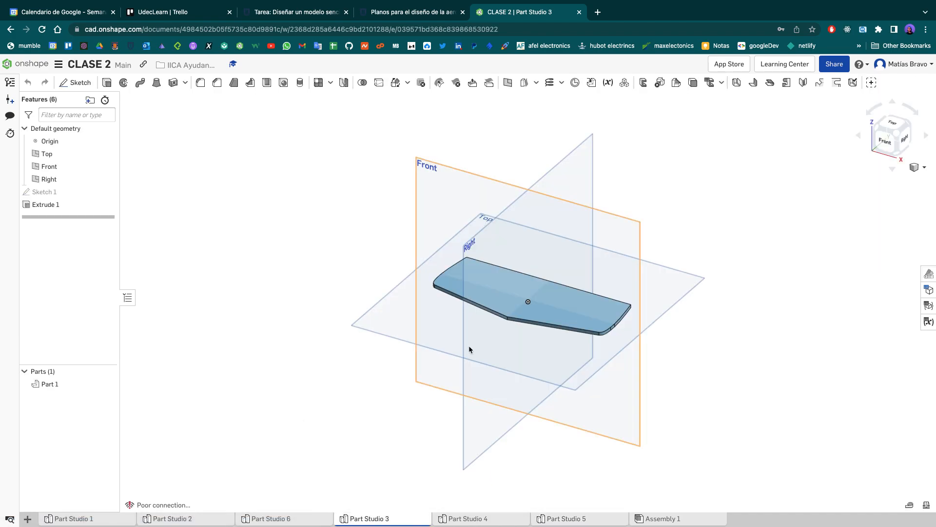
left_click(898, 131)
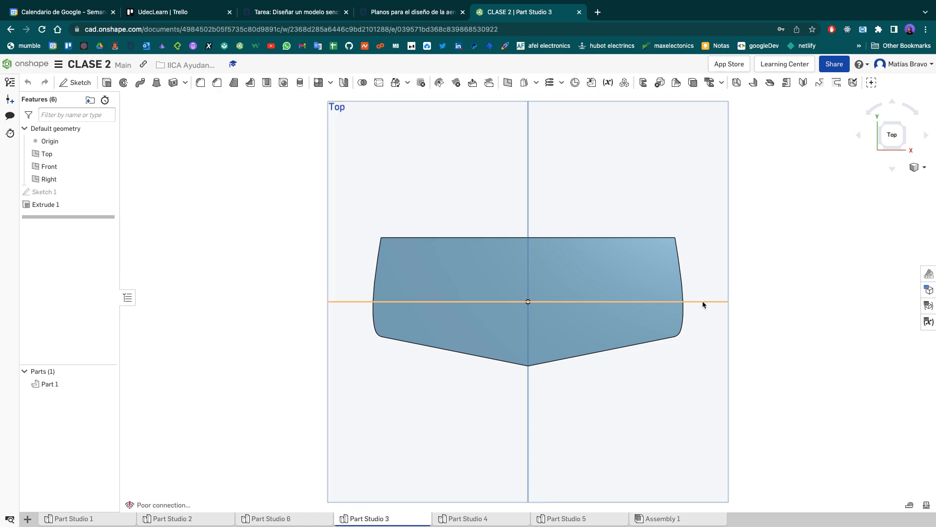
- Switch to Preview and examine the angle dimension between the straight and sloped edges in the Horizontal.pdf stabilizer drawing
key("ctrl+Left")
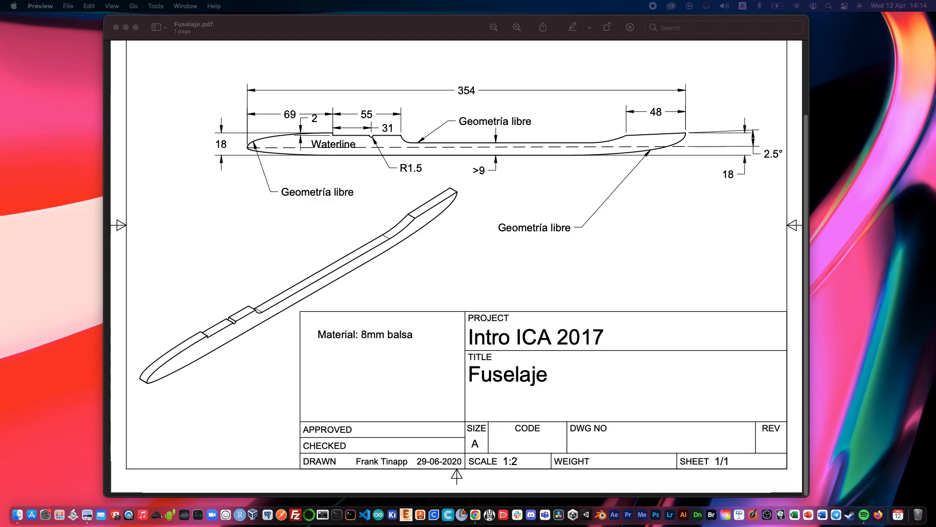
key("super+Tab")
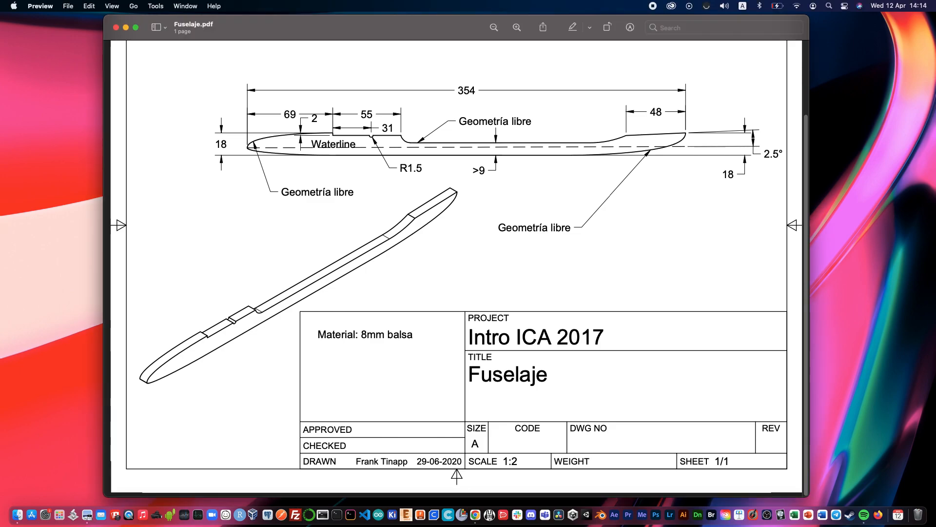
key("super+Tab")
left_click_drag(405, 0, 368, 26)
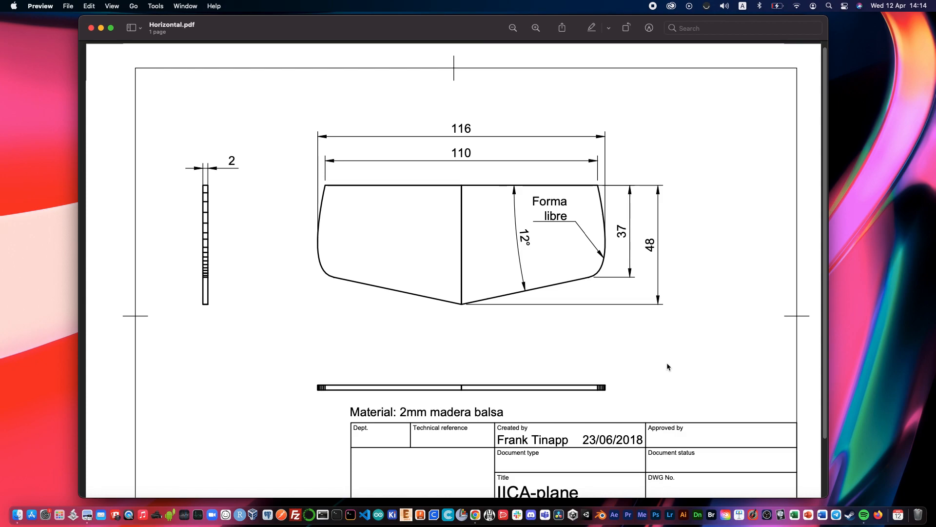
double_click(528, 240)
left_click(529, 241)
scroll(527, 295, "down", 2)
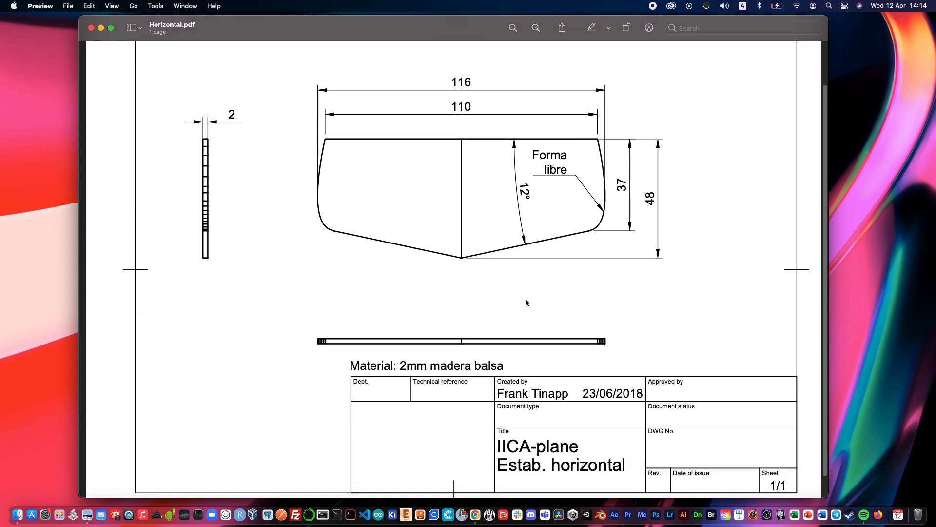
scroll(533, 270, "up", 10)
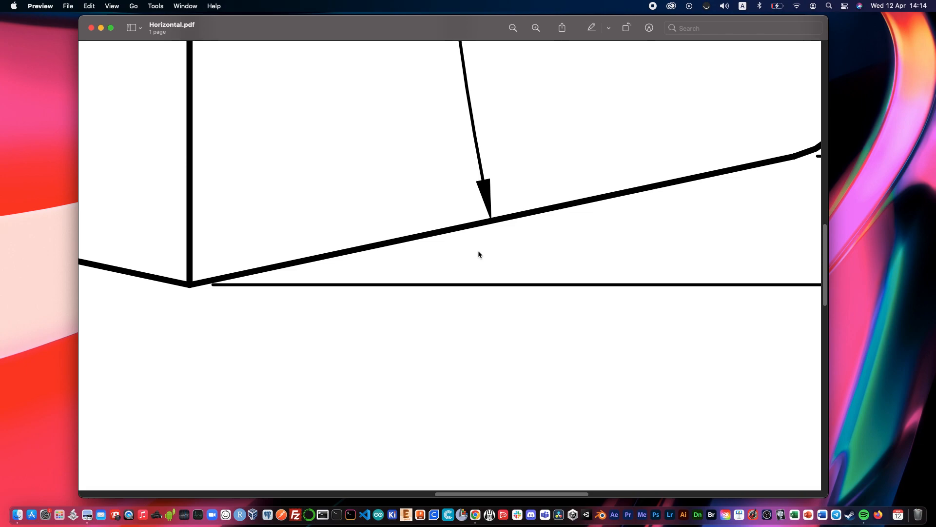
scroll(420, 291, "down", 10)
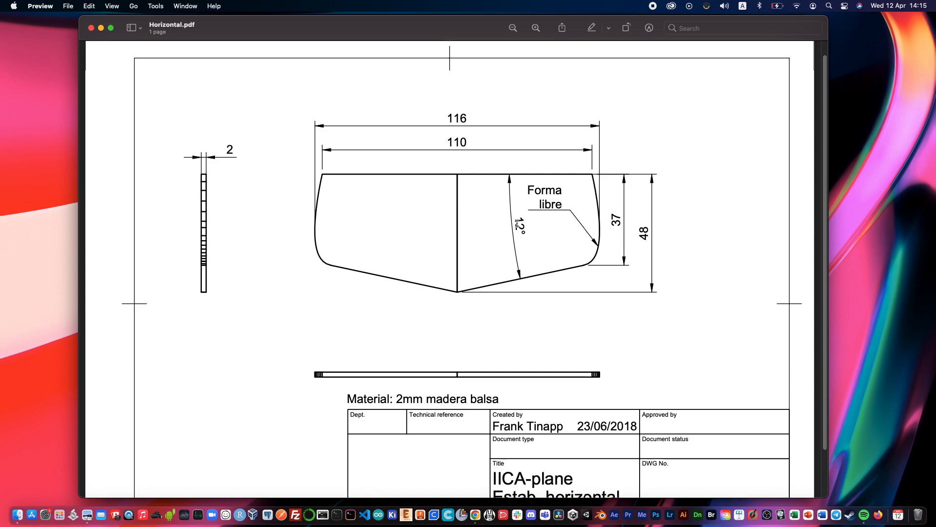
scroll(531, 230, "up", 2)
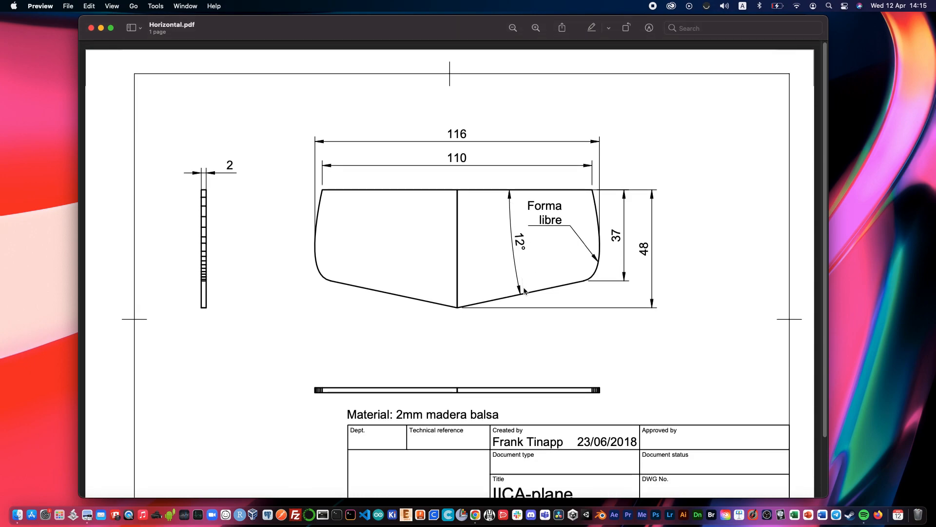
- Return to Onshape and open the stabilizer's Sketch 1 in Part Studio 3 to examine its outline and dimensions
key("ctrl+Right")
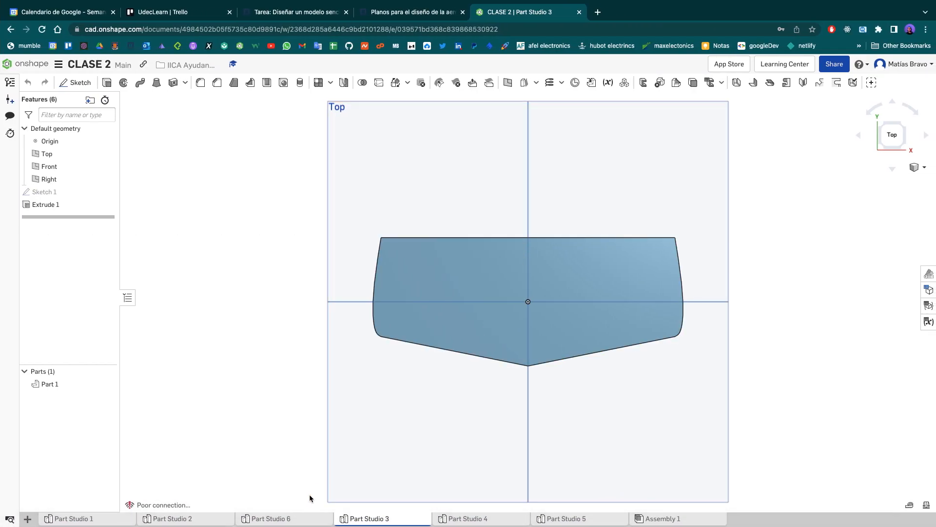
double_click(63, 192)
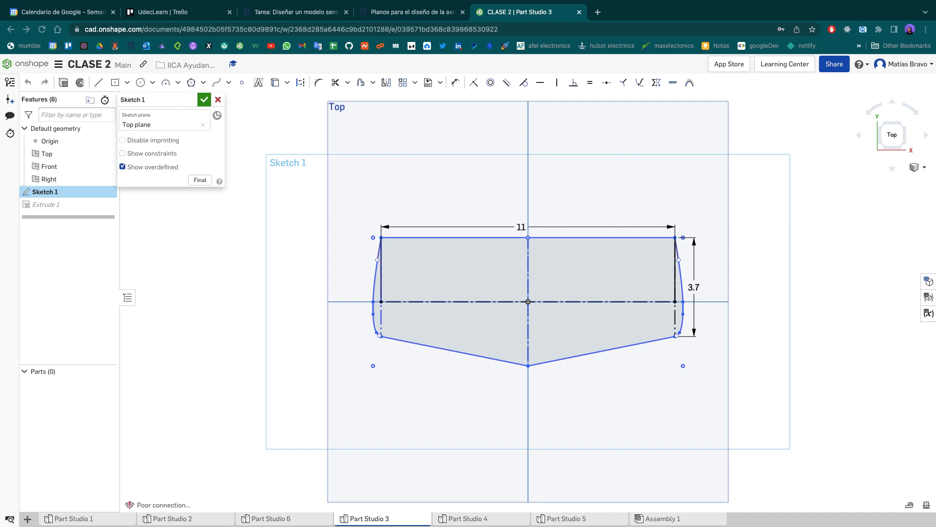
right_click_drag(559, 262, 495, 226)
scroll(493, 223, "up", 3)
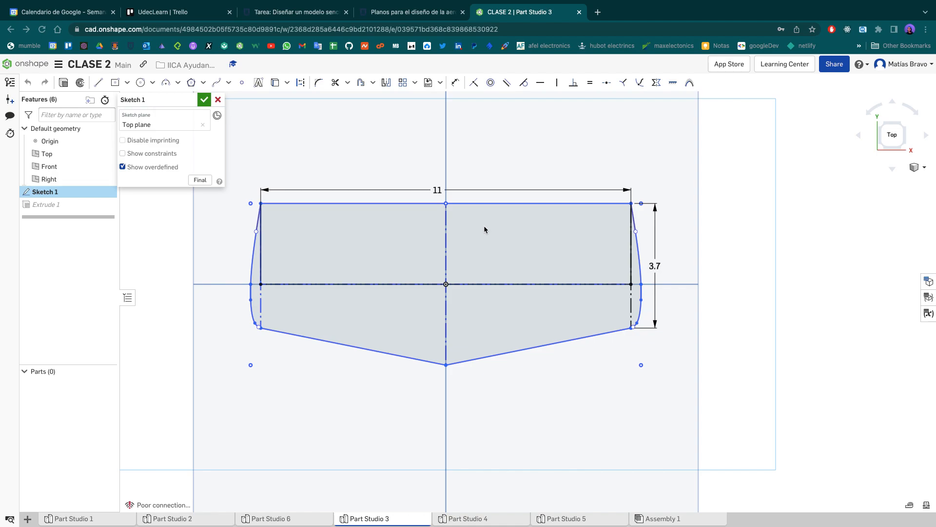
scroll(484, 227, "left", 3)
- Open Part Studio 6, view the fuselage from the front and undo its extrusion
left_click(263, 521)
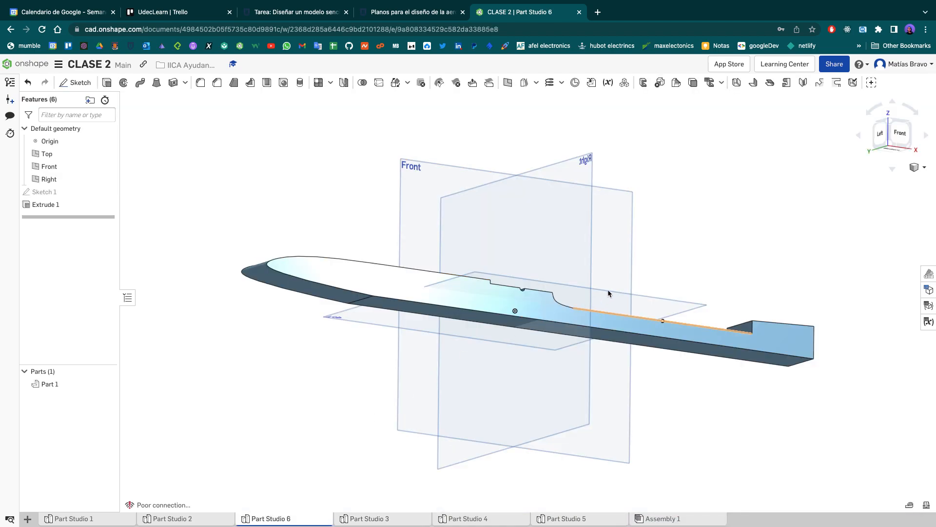
left_click(900, 133)
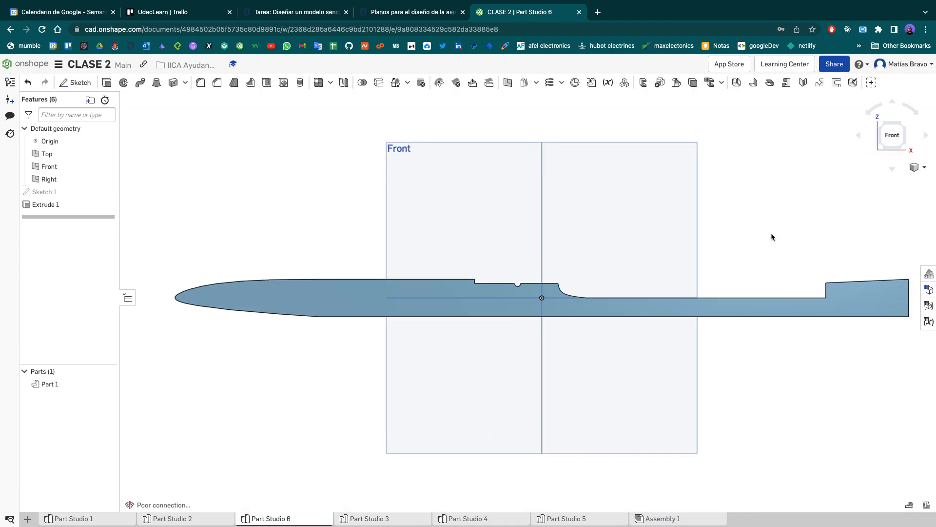
left_click_drag(887, 225, 397, 311)
left_click(396, 311)
key("ctrl+z")
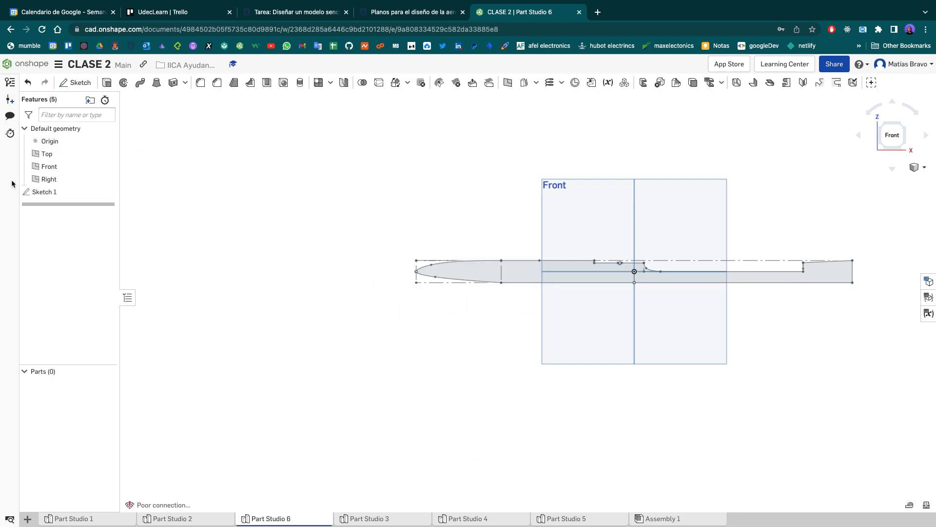
- Open the fuselage's Sketch 1 in Part Studio 6 and delete all of its geometry
double_click(39, 191)
mouse_move(337, 185)
left_mouse_down()
mouse_move(903, 328)
mouse_move(891, 320)
left_mouse_up()
left_click(883, 133)
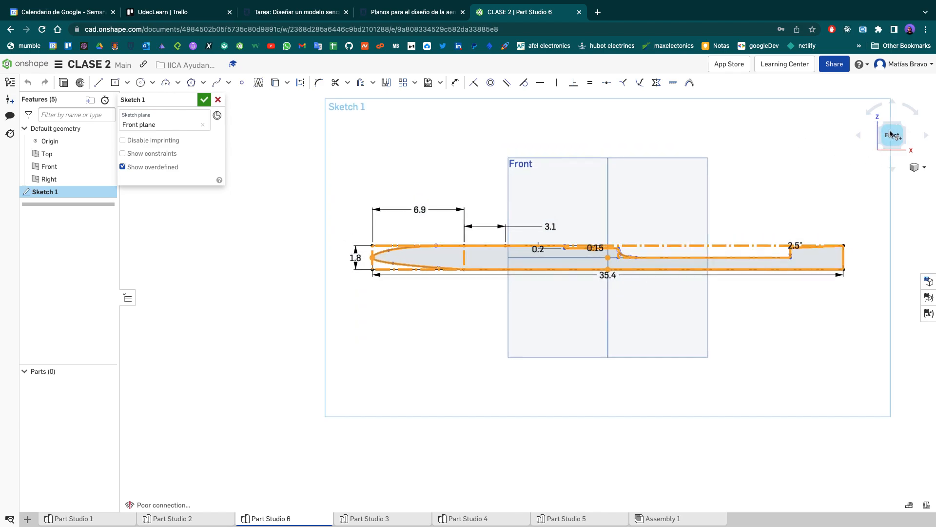
key("Delete")
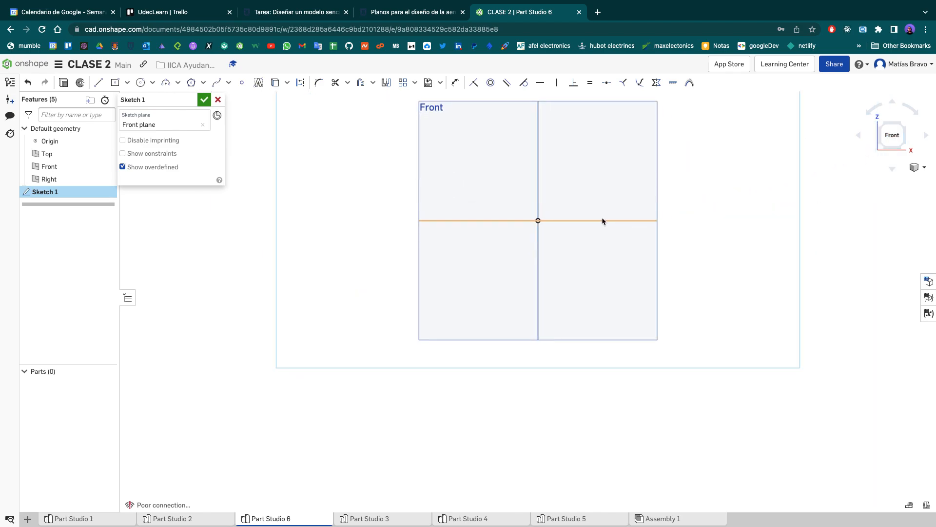
middle_click_drag(572, 201, 538, 286)
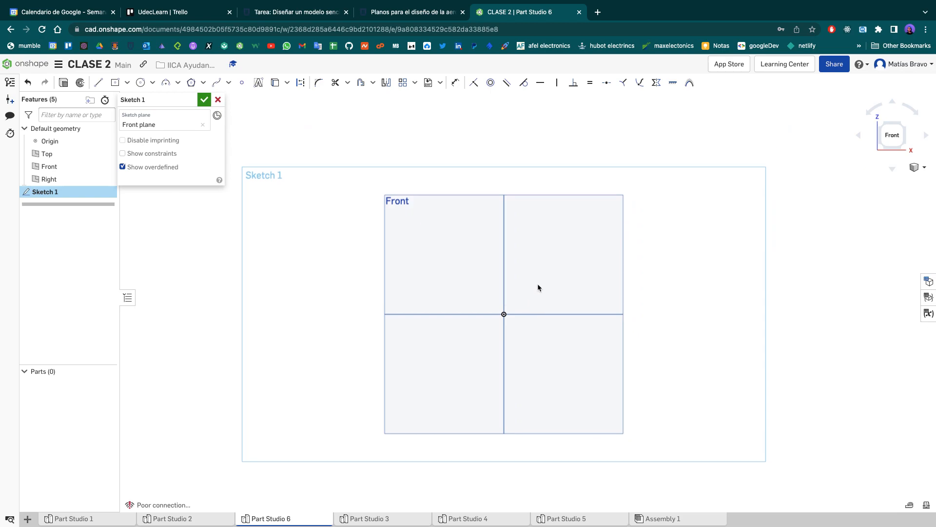
- Switch to the split-screen desktop showing Onshape beside the horizontal stabilizer drawing, and give the modelling view more width
key("ctrl+Left")
key("ctrl+Up")
left_click_drag(365, 198, 431, 47)
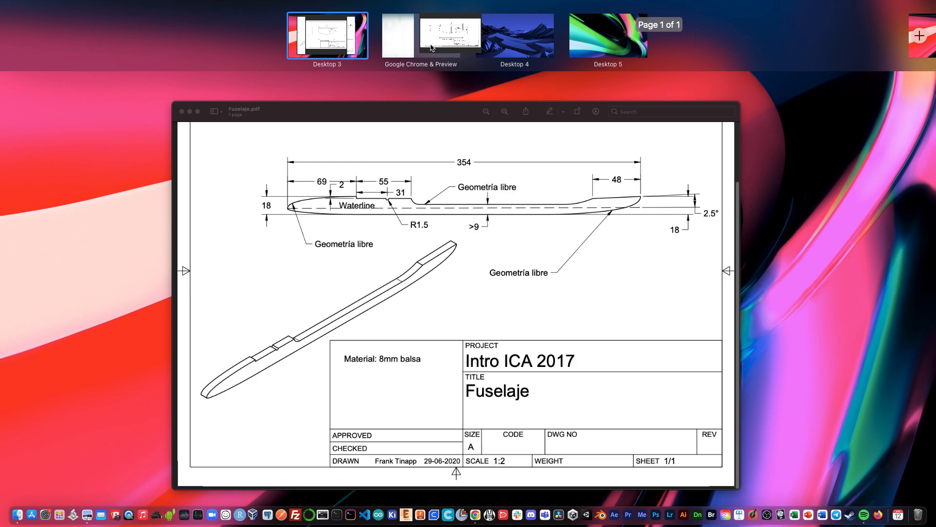
left_click(406, 43)
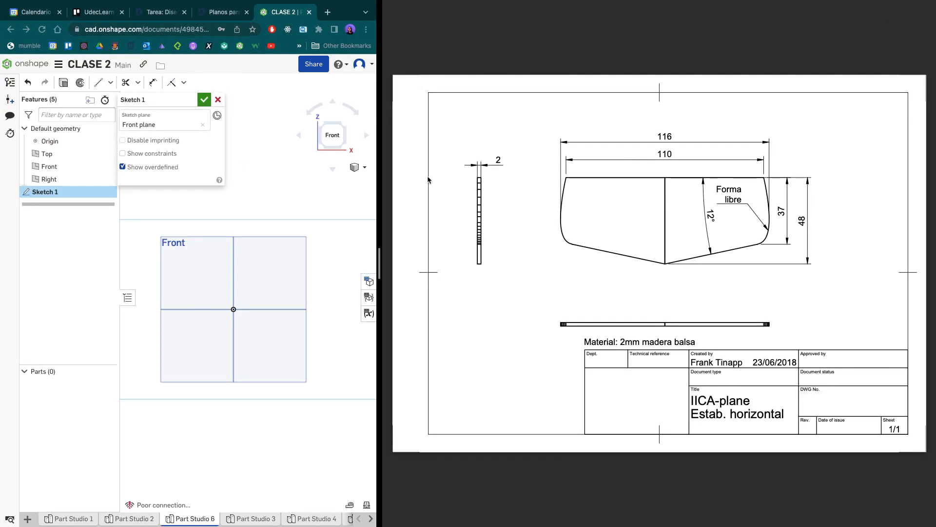
left_click_drag(380, 263, 685, 262)
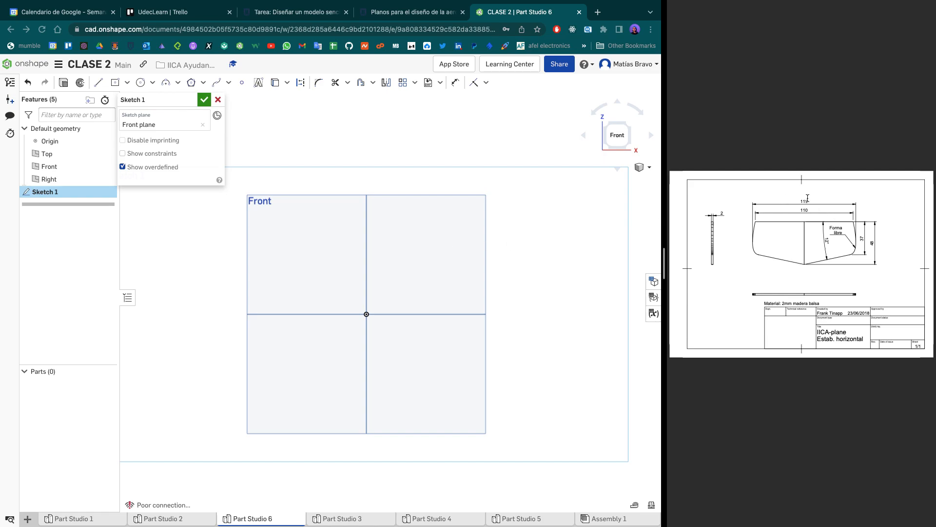
scroll(885, 239, "up", 5, "ctrl")
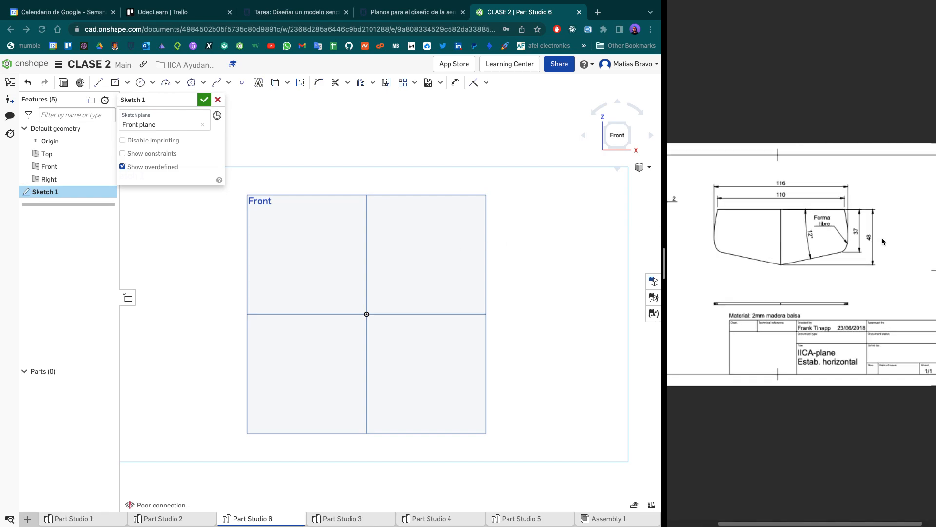
scroll(882, 240, "left", 2)
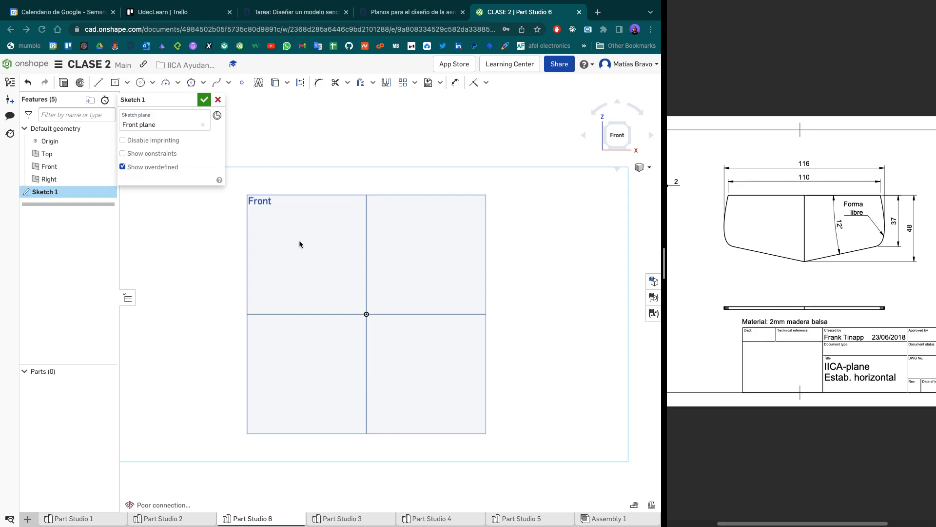
- Draw a center-point rectangle about 11.7 cm wide and 6.8 cm high, centred on the origin
left_click(116, 84)
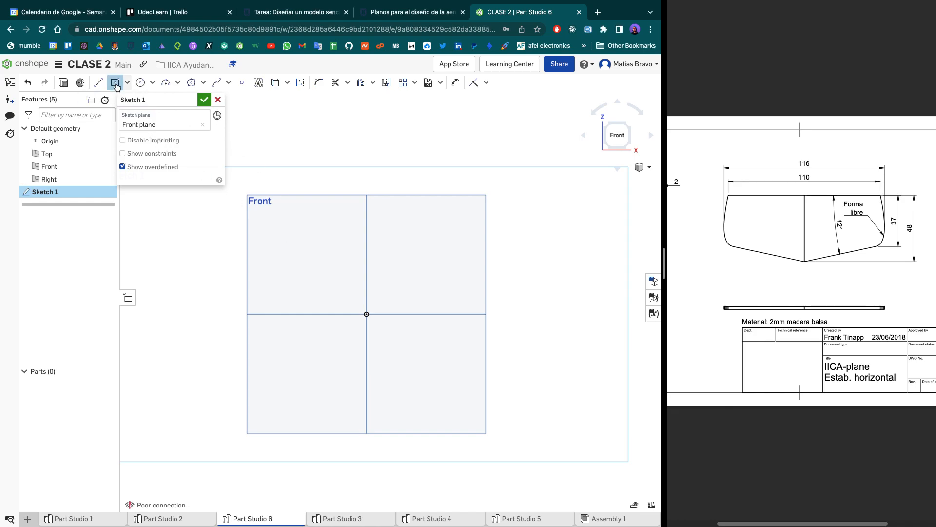
left_click(366, 314)
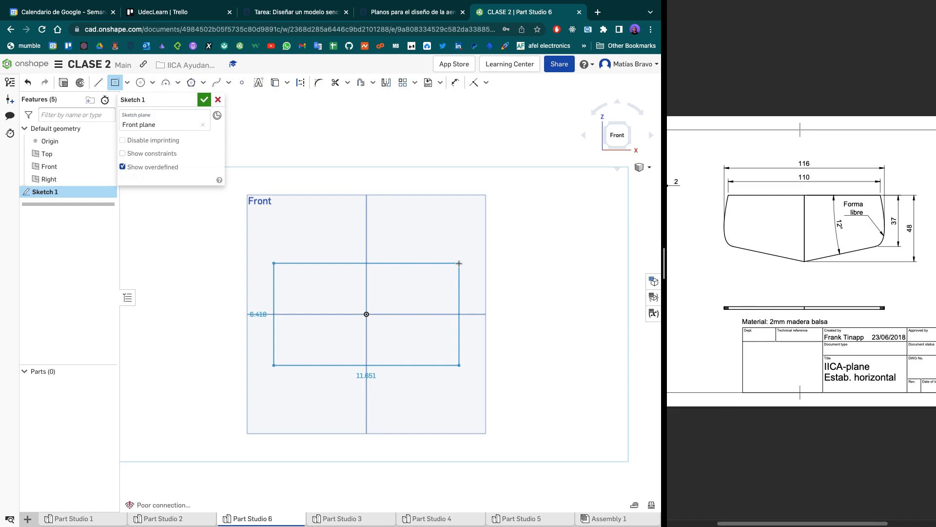
left_click(460, 259)
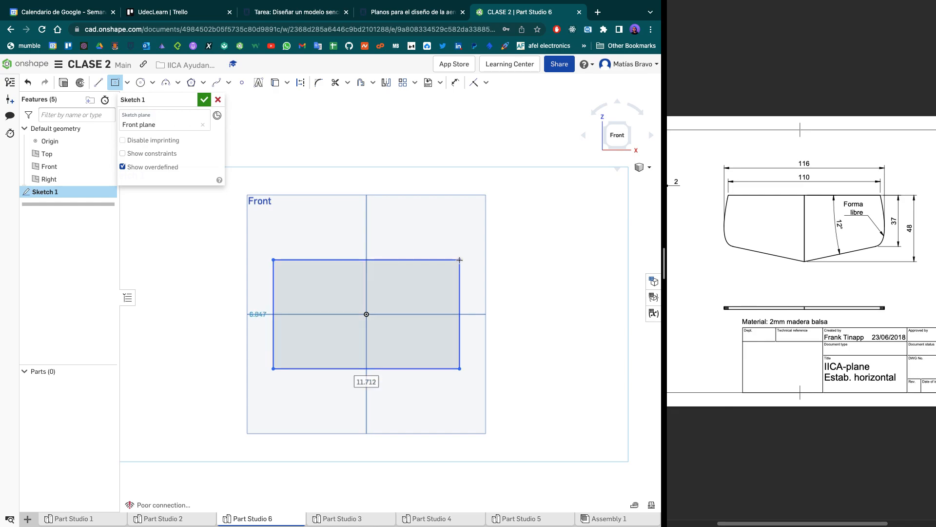
key("Escape")
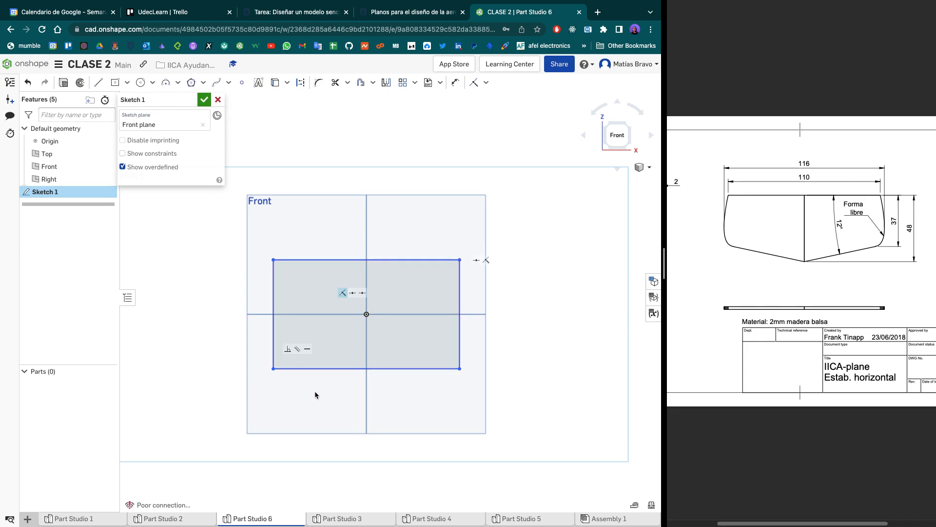
- Dimension the rectangle 11.6 cm wide and 4.8 cm high
left_click(455, 82)
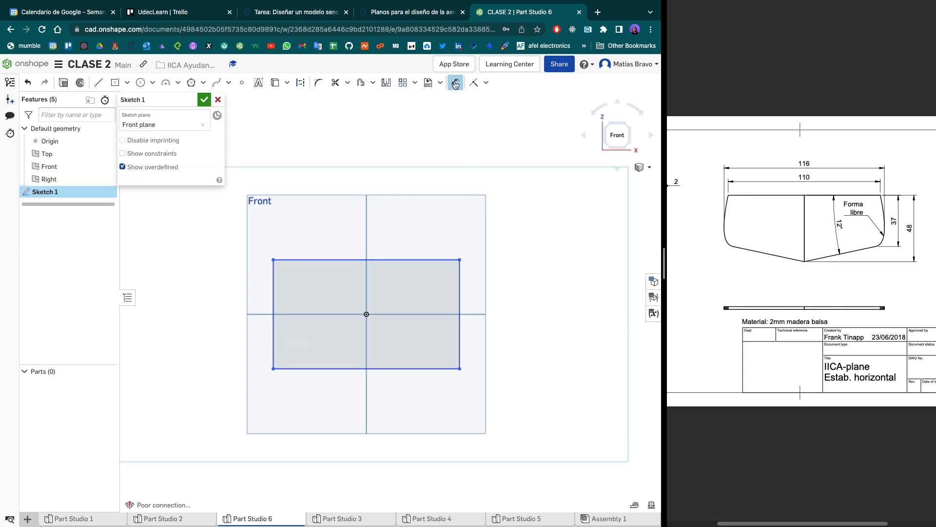
left_click(397, 254)
left_click(387, 229)
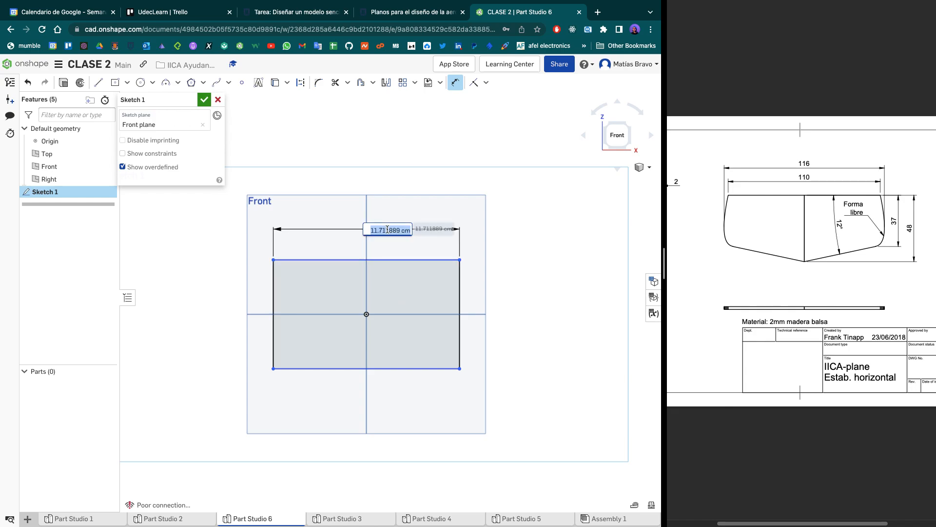
type("11.6")
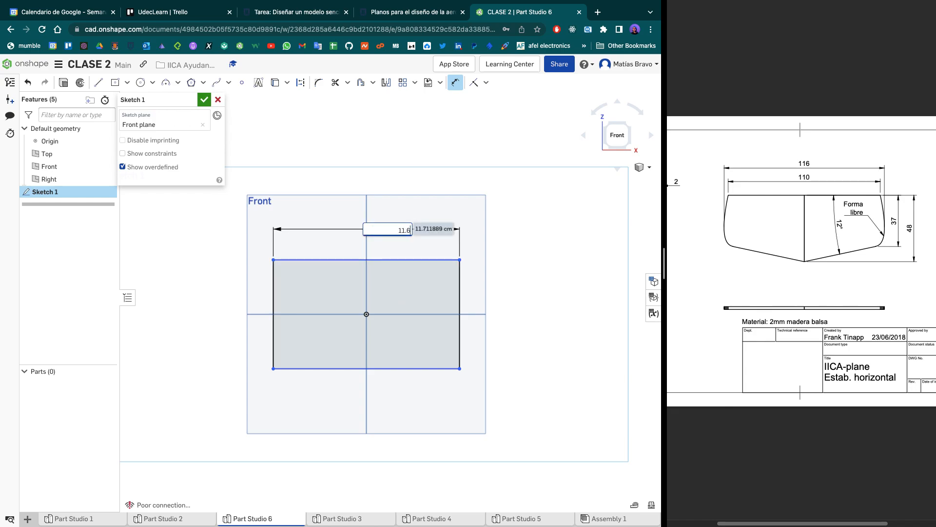
key("Return")
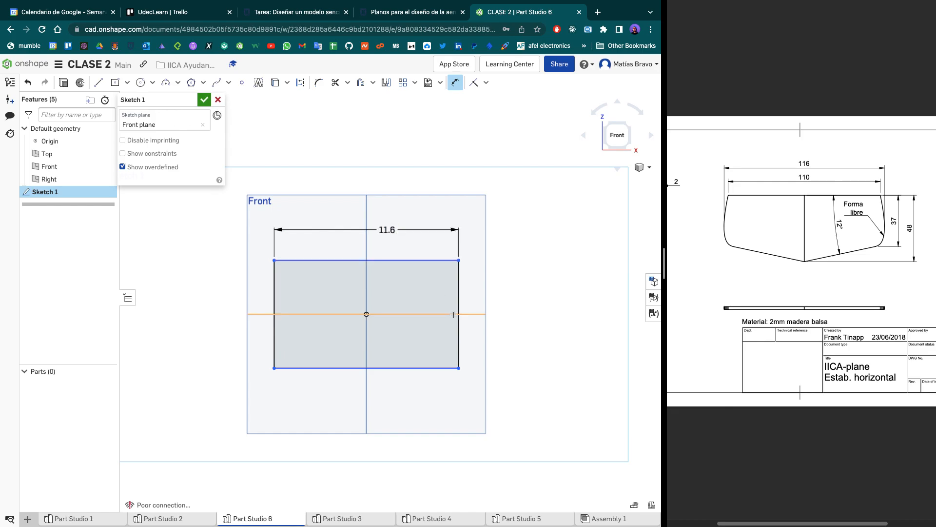
left_click(460, 313)
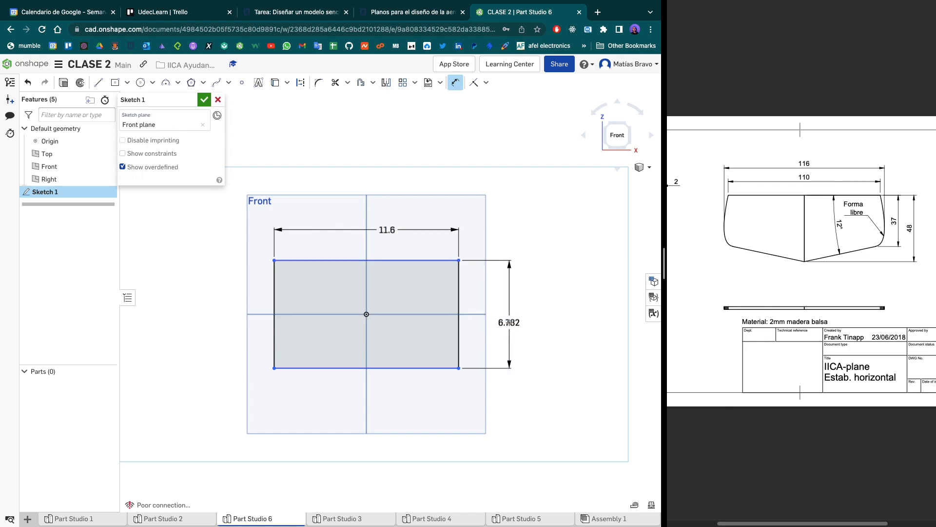
left_click(509, 323)
type("4.8")
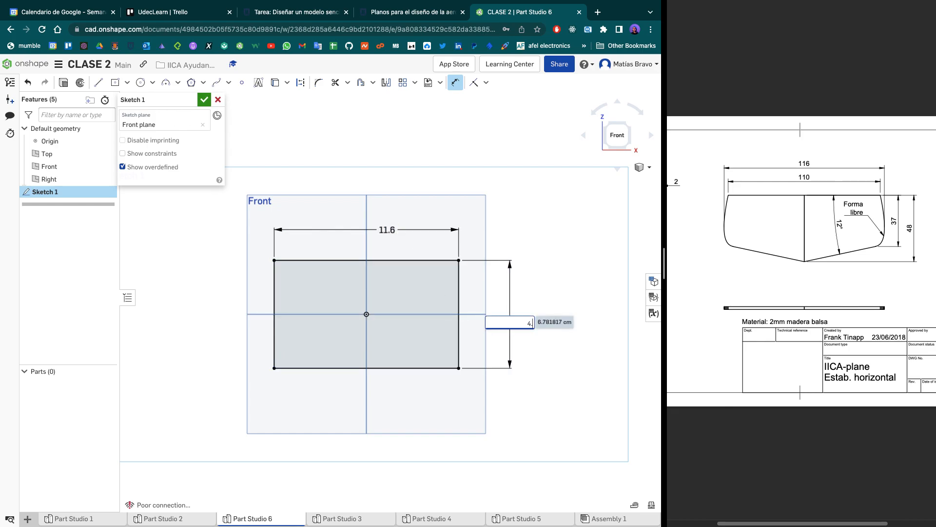
key("Return")
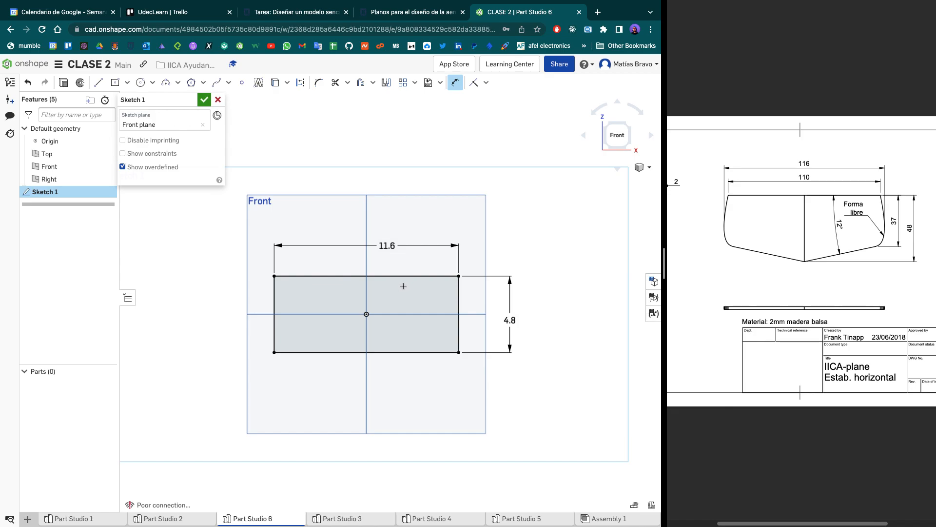
- Draw a second center-point rectangle from the origin, reaching the first one's top and bottom edges, and set its width to 11 cm
key("r")
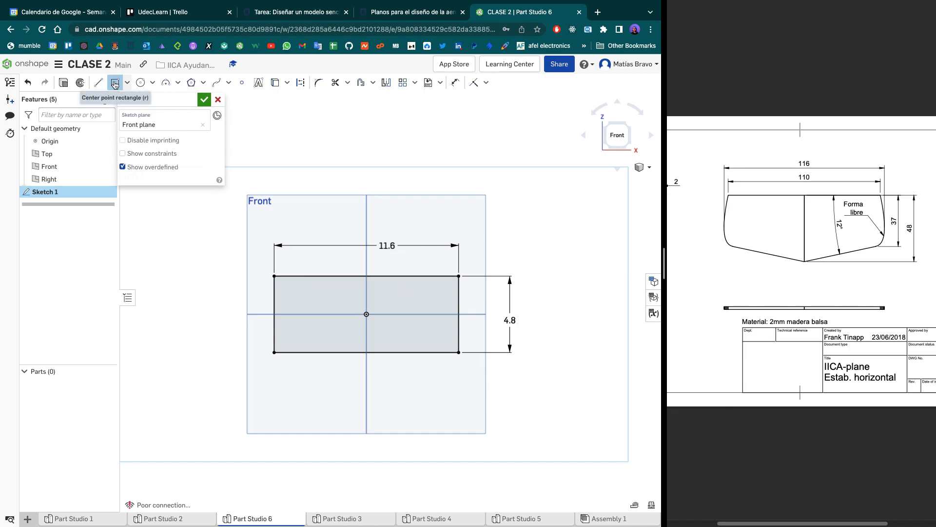
left_click(366, 314)
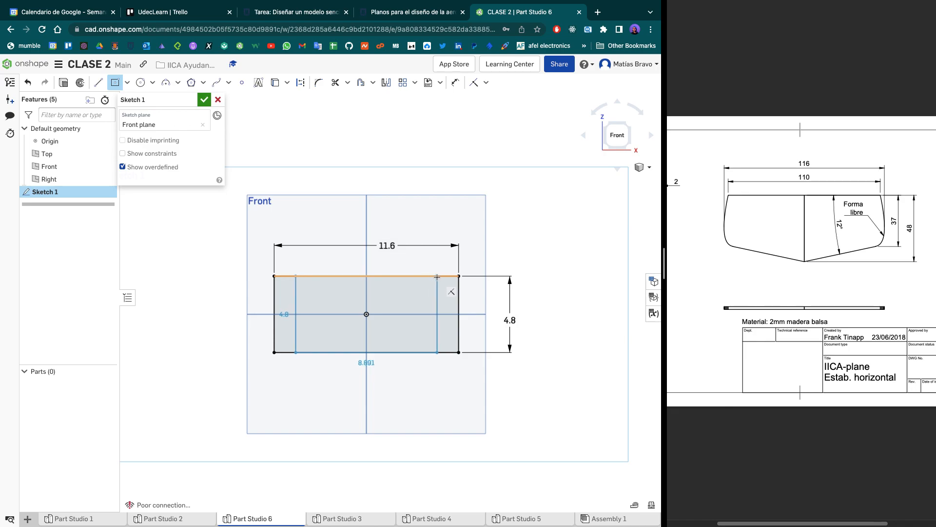
left_click(437, 277)
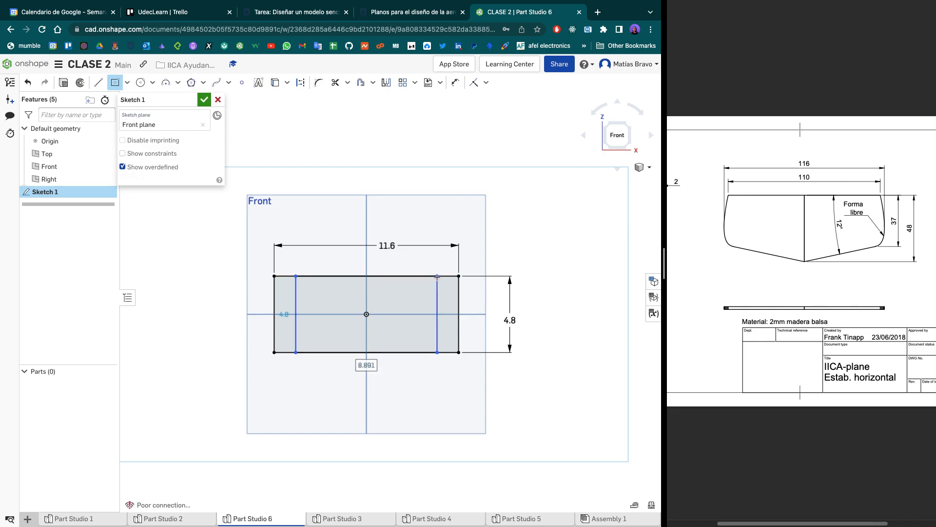
double_click(366, 365)
type("11.0")
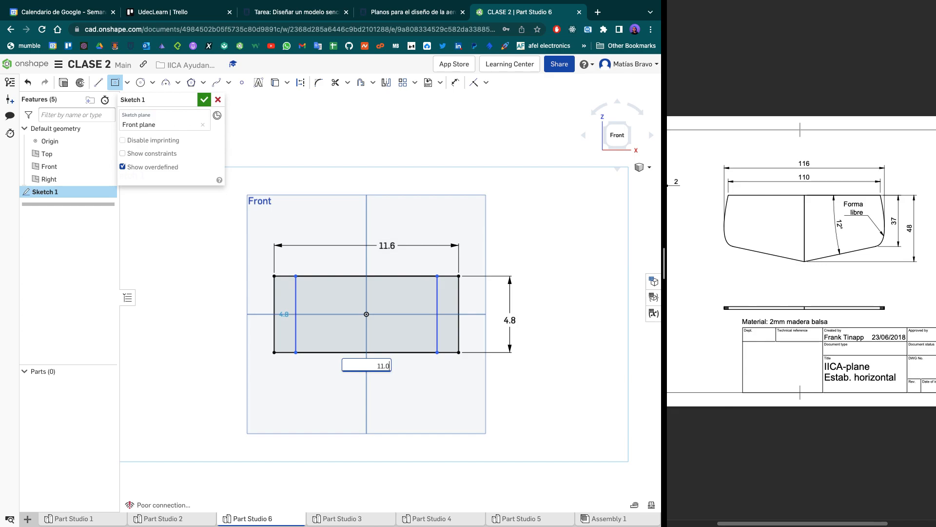
key("Return")
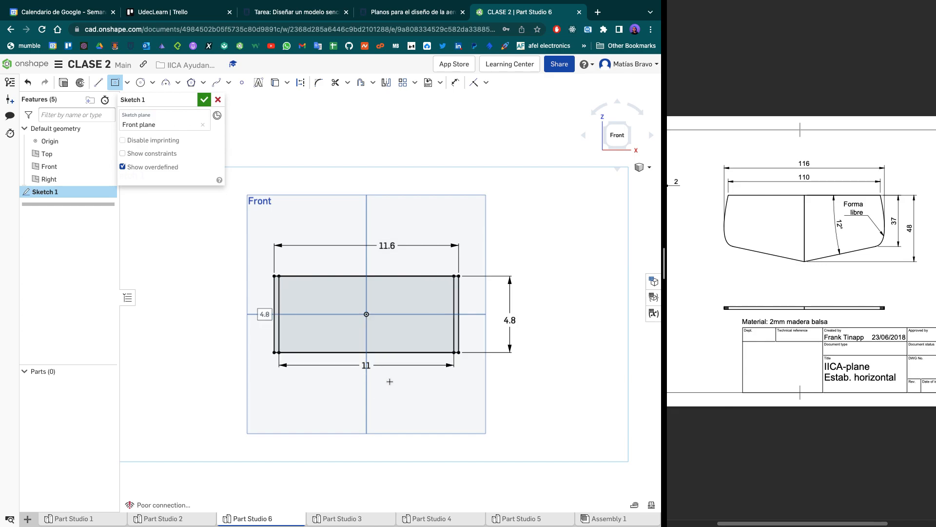
key("Escape")
- Draw a 3.7 cm vertical construction line down the inner rectangle's right edge, starting at its upper corner
scroll(427, 320, "up", 3)
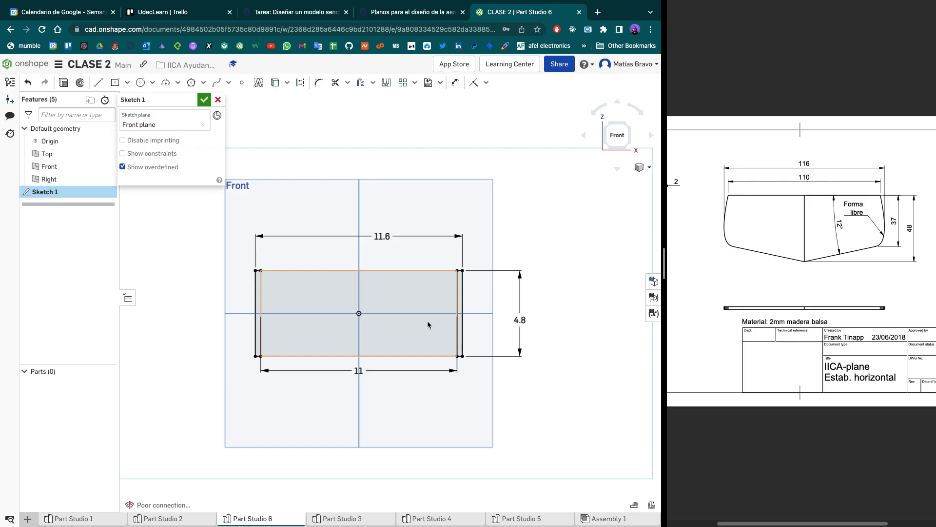
scroll(428, 321, "up", 1)
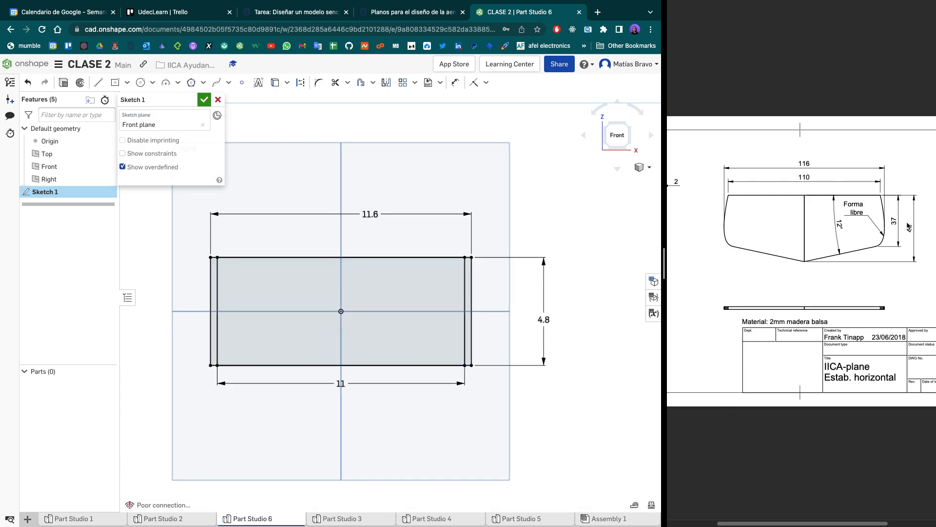
scroll(496, 288, "up", 2)
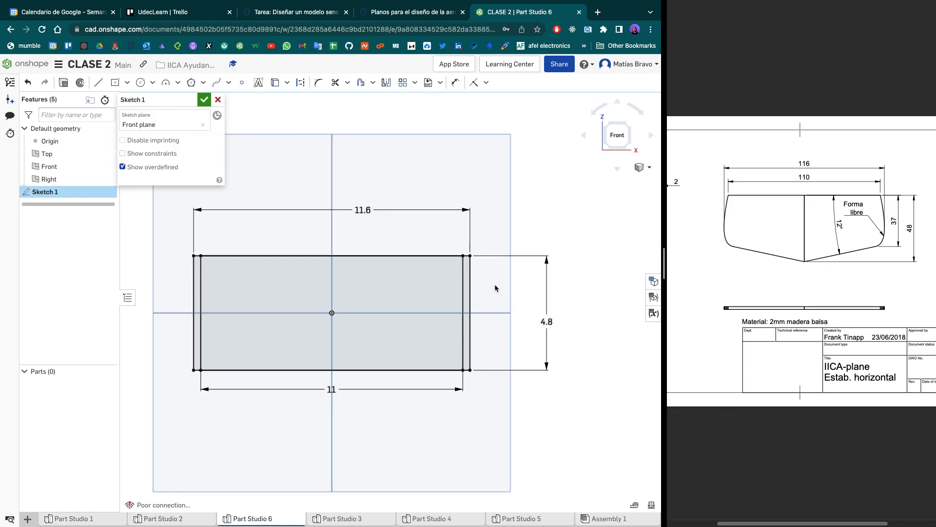
scroll(495, 287, "up", 3)
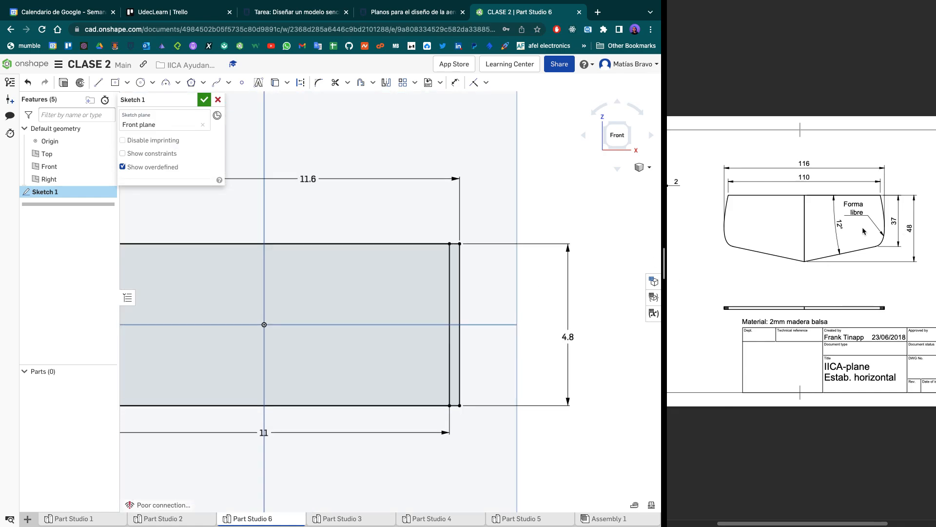
left_click_drag(664, 259, 424, 260)
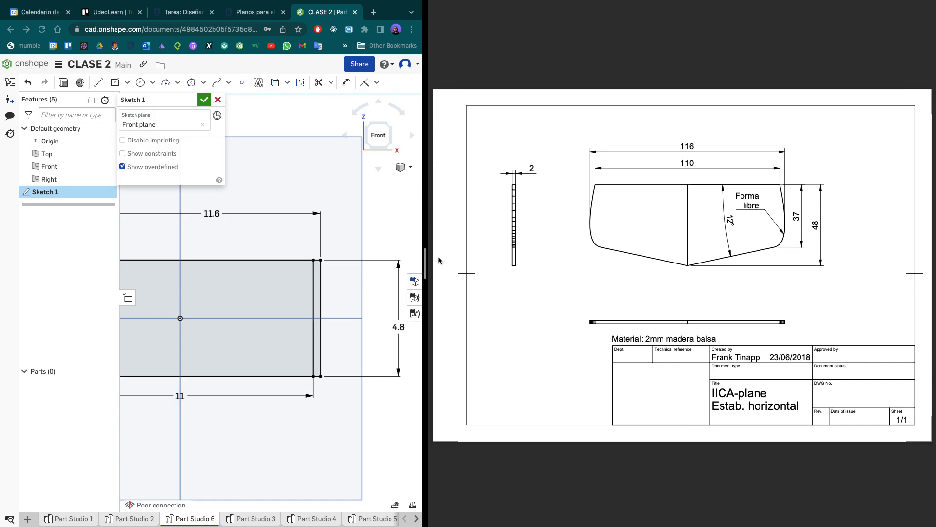
left_click_drag(427, 251, 664, 254)
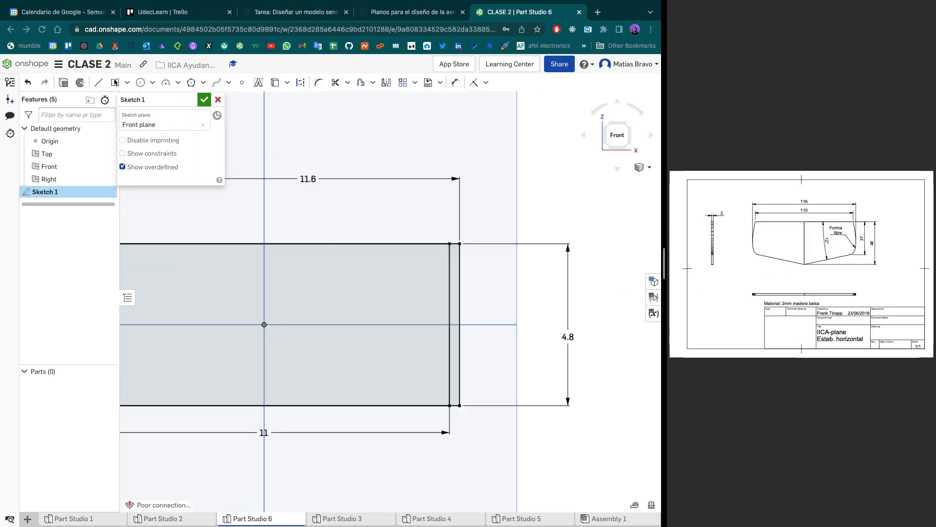
left_click(99, 84)
left_click(99, 84)
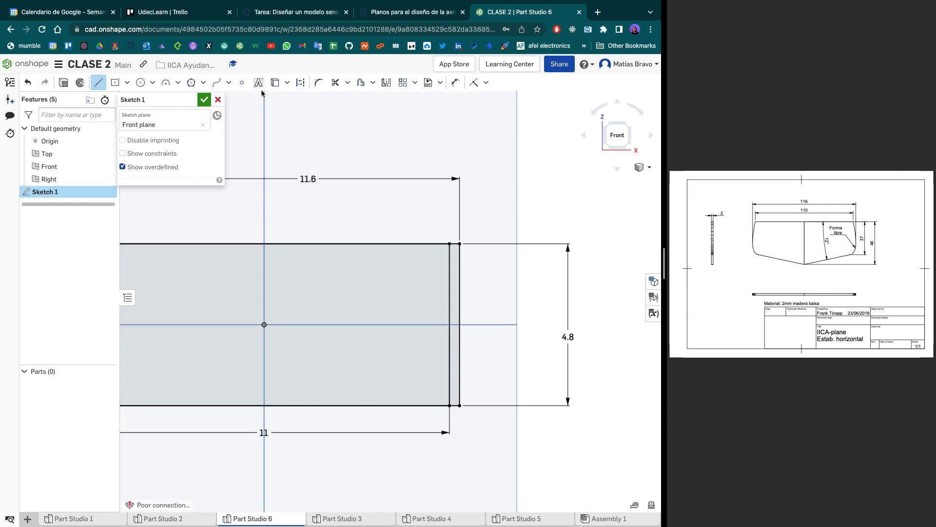
left_click(302, 84)
left_click(450, 331)
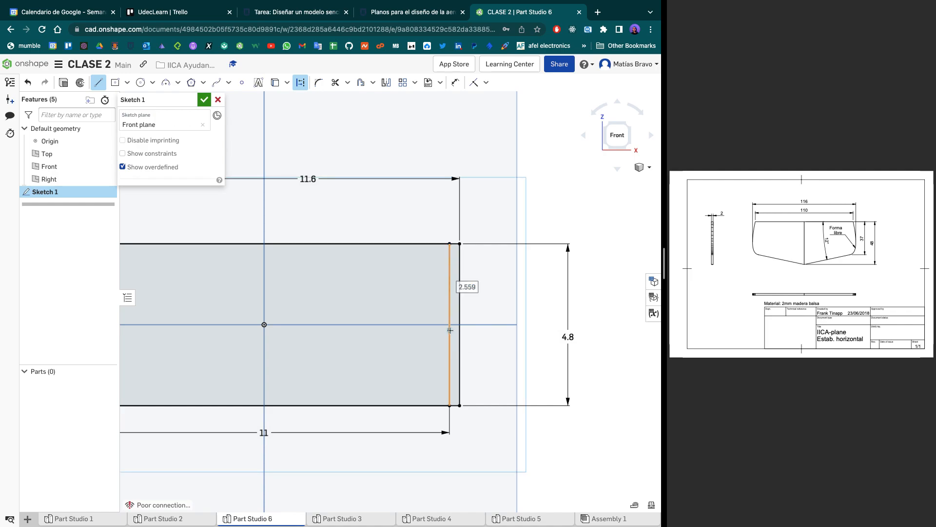
type("3.7")
key("Return")
- Draw a horizontal construction line from the lower end of the 3.7 cm line to the inner rectangle's left edge
scroll(394, 315, "down", 3)
mouse_move(399, 316)
middle_mouse_down()
mouse_move(541, 309)
mouse_move(502, 313)
mouse_move(459, 358)
middle_mouse_up()
scroll(458, 357, "up", 2)
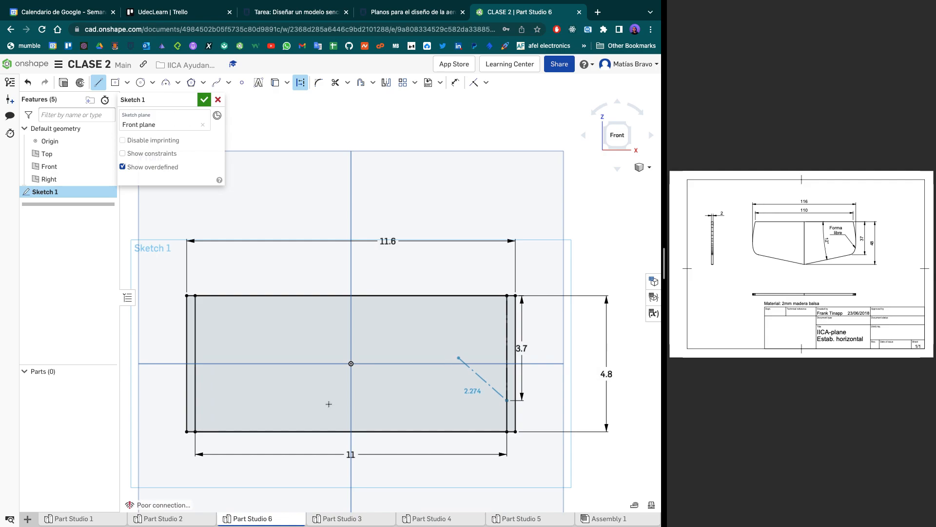
left_click(196, 400)
key("Escape")
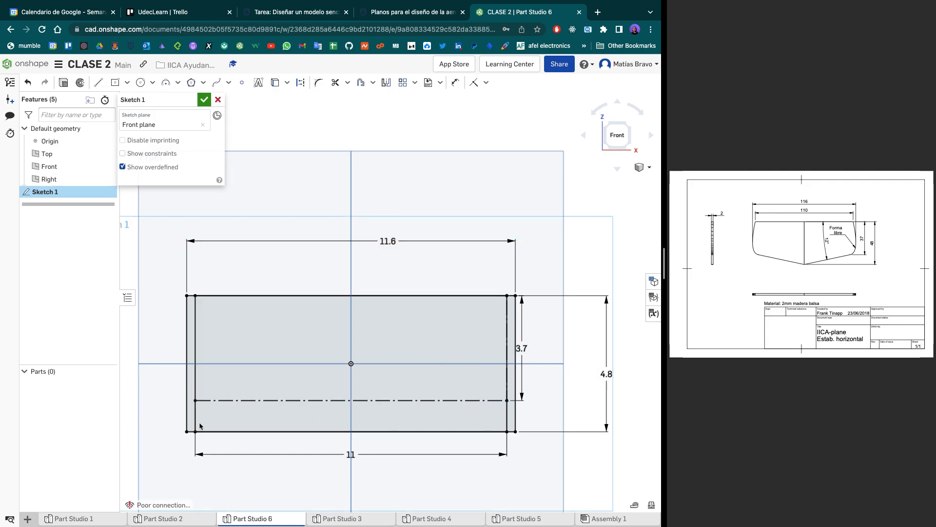
- Move the 3.7 cm dimension outward so it sits clear of the rectangles' right edges
key("d")
key("Escape")
left_click_drag(521, 348, 534, 353)
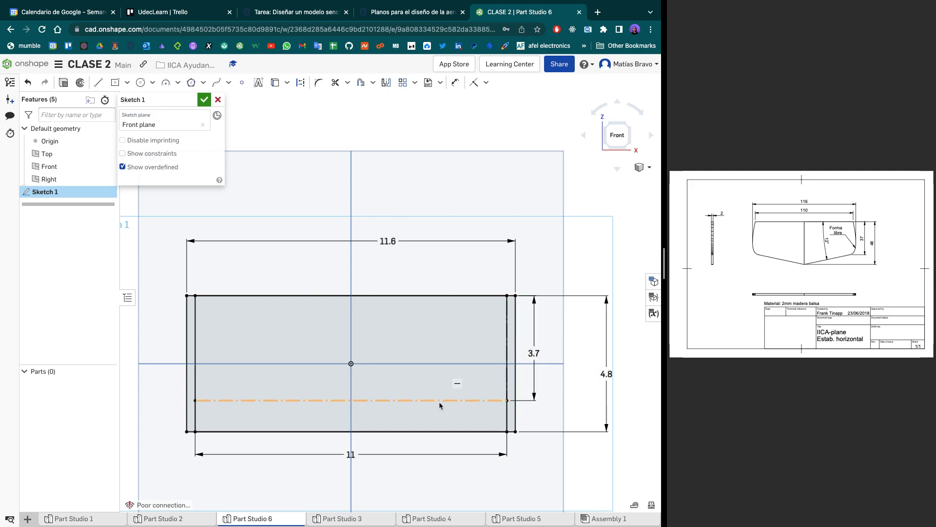
- Draw a slanted line about 5.6 cm long from the bottom edge's midpoint to the lower end of the 3.7 cm construction line
key("l")
scroll(351, 432, "up", 5)
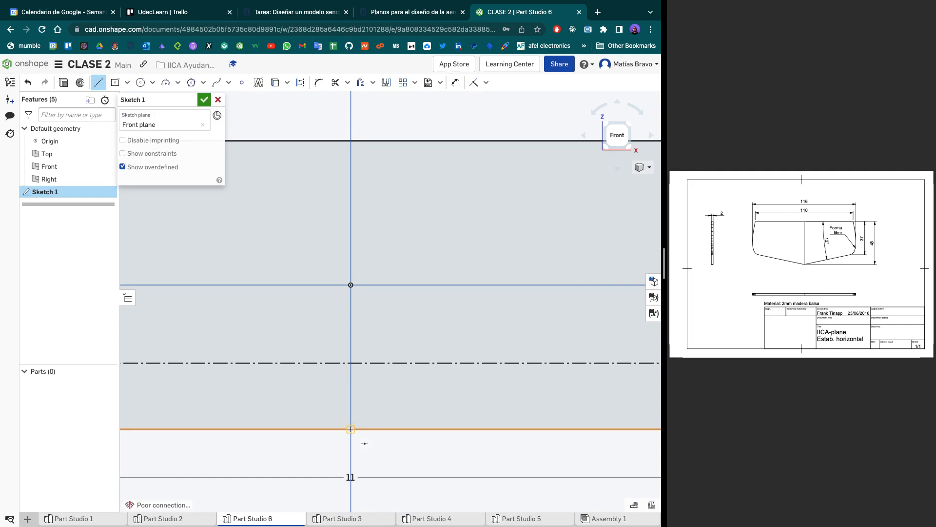
scroll(350, 429, "down", 4)
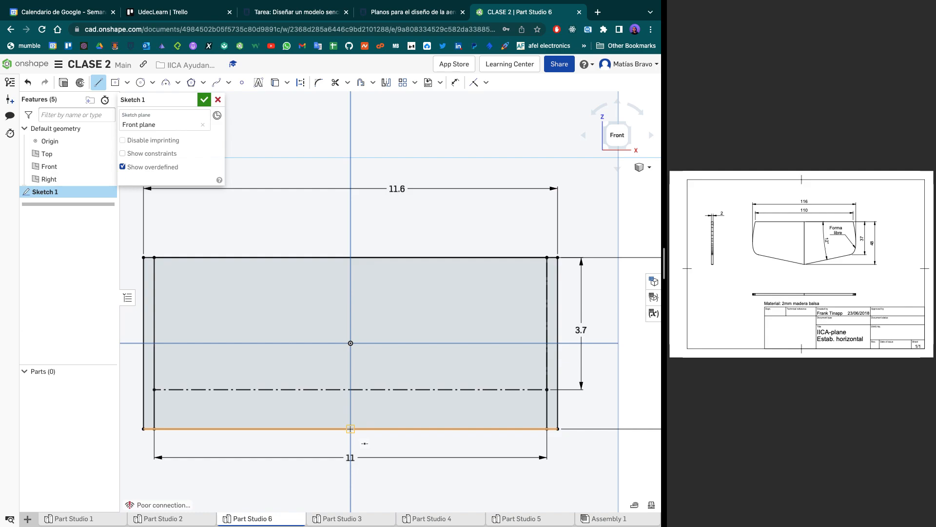
left_click(350, 429)
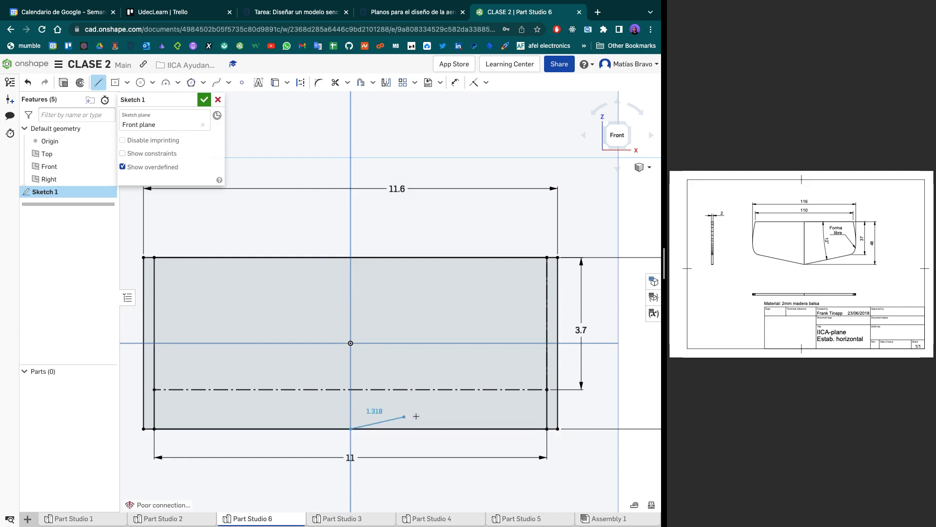
left_click(547, 390)
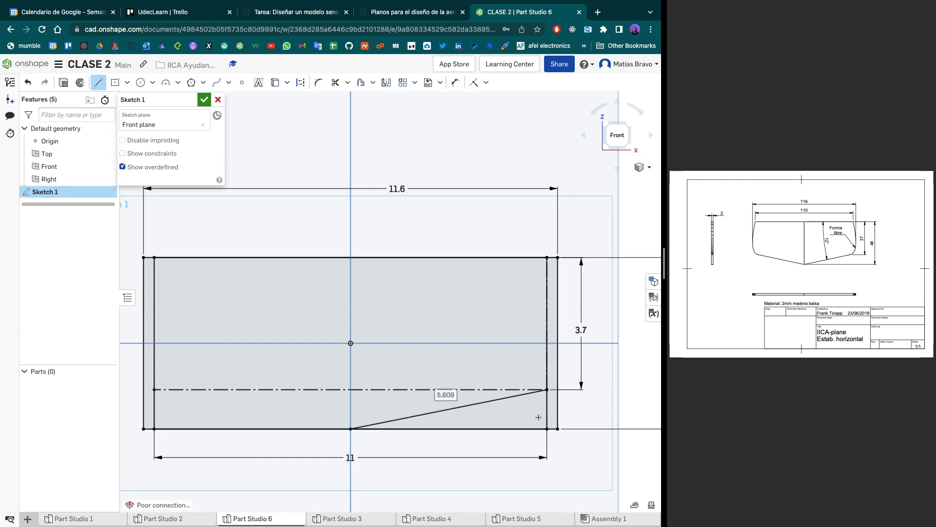
- Draw a spline from the slanted line's outer end through the outer rectangle's right edge at mid-height to the inner rectangle's upper-right corner
left_click(216, 81)
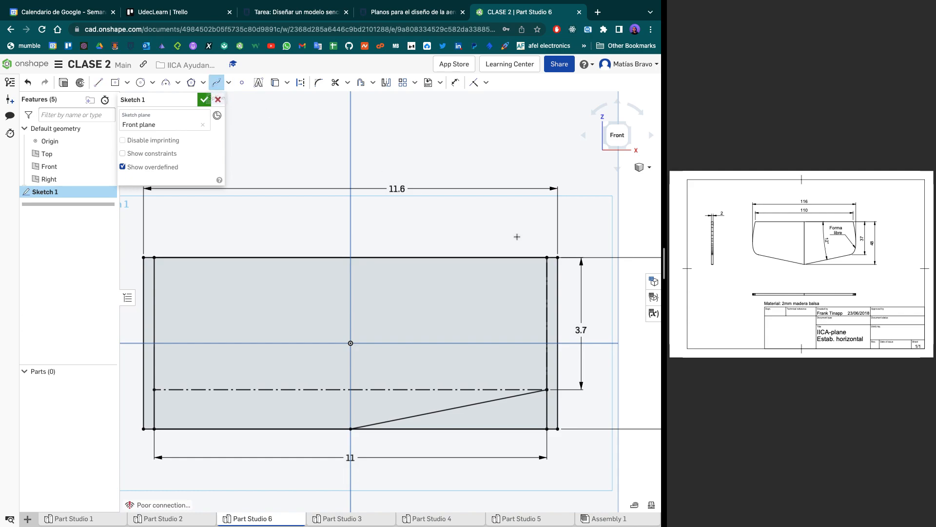
left_click(547, 390)
left_click(558, 343)
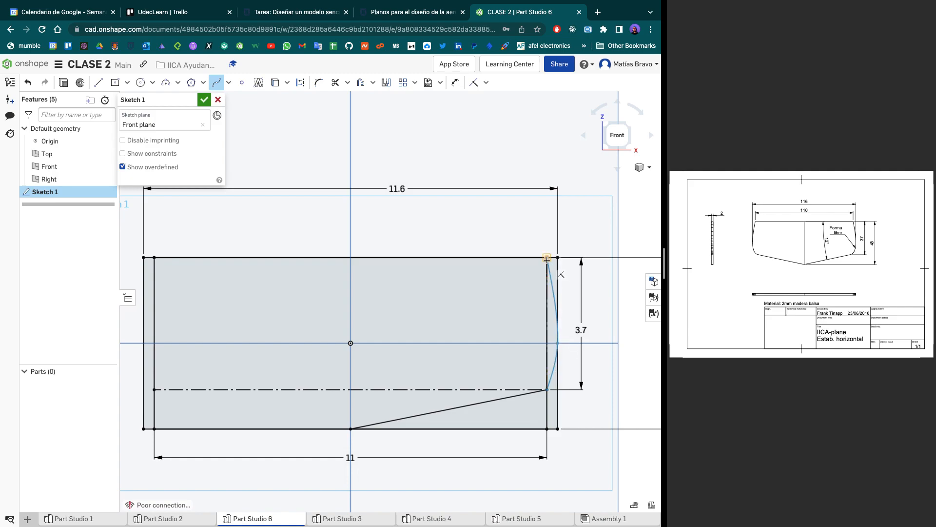
left_click(547, 258)
key("Escape")
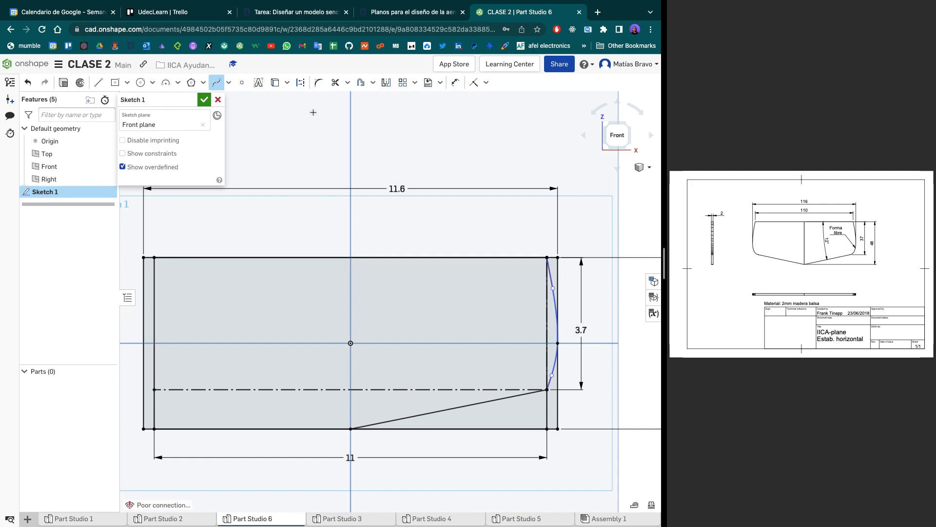
- Trim the rectangle edges lying outside the slanted line and the spline on the sketch's right half
left_click(335, 83)
left_click(558, 403)
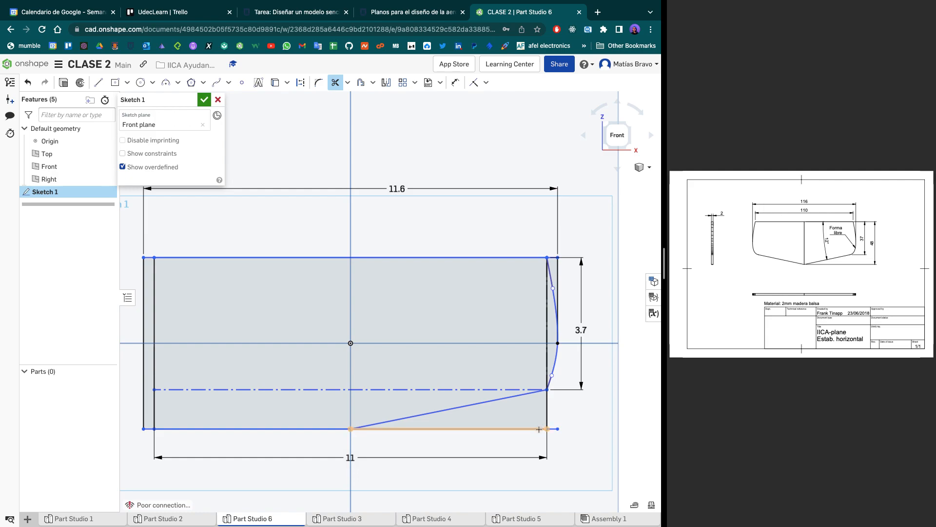
left_click(547, 403)
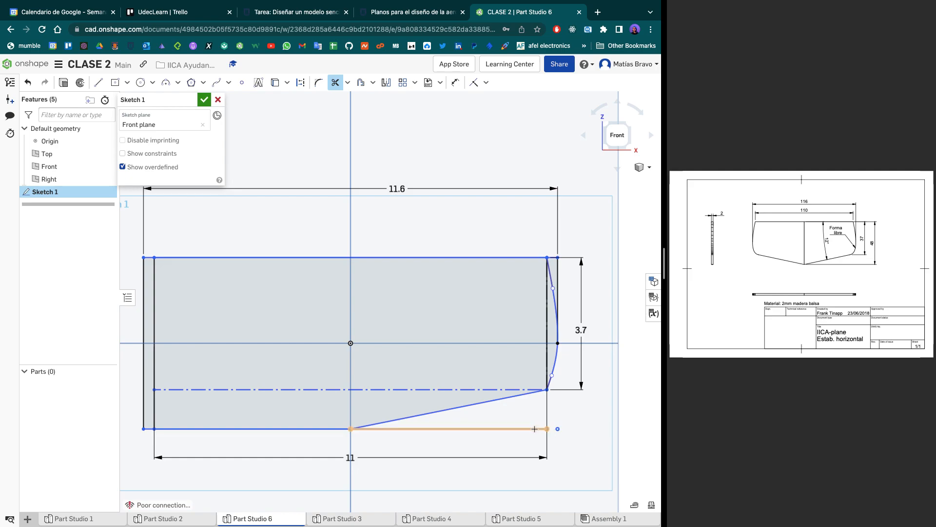
left_click(546, 430)
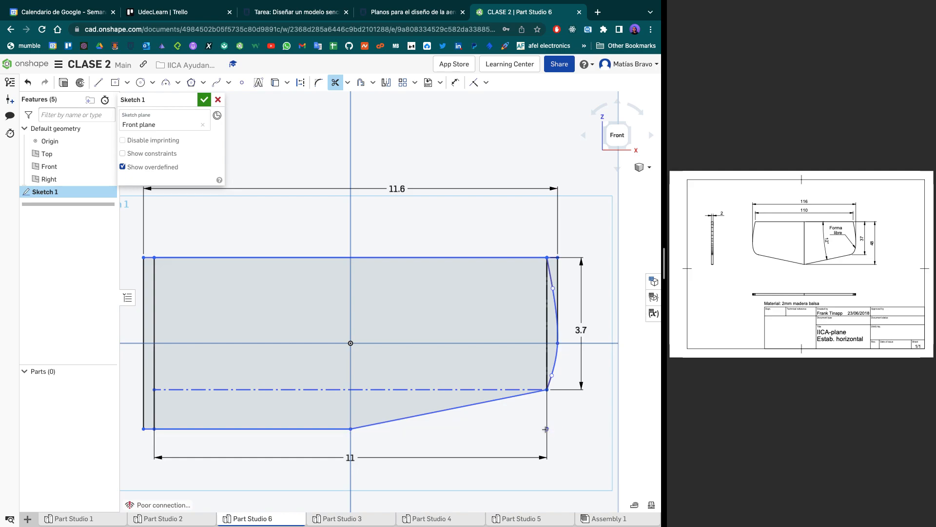
left_click(558, 266)
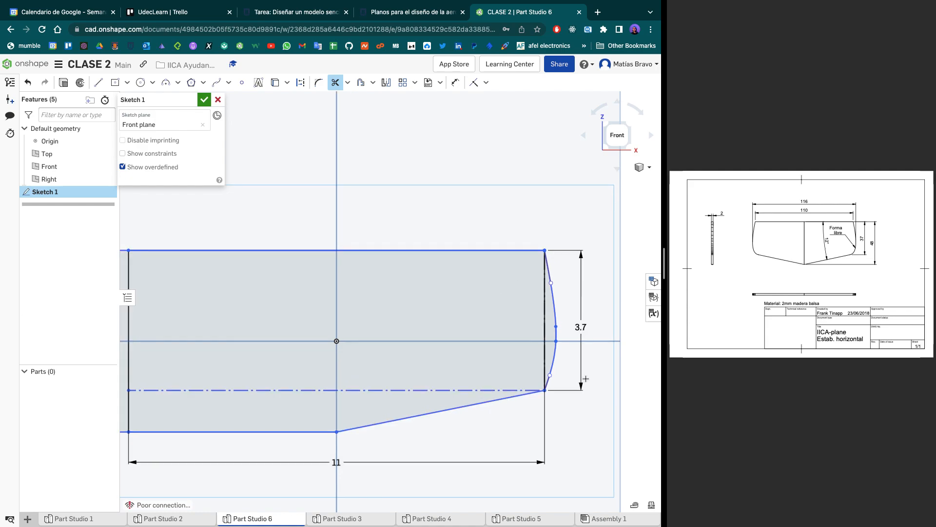
scroll(585, 378, "up", 4)
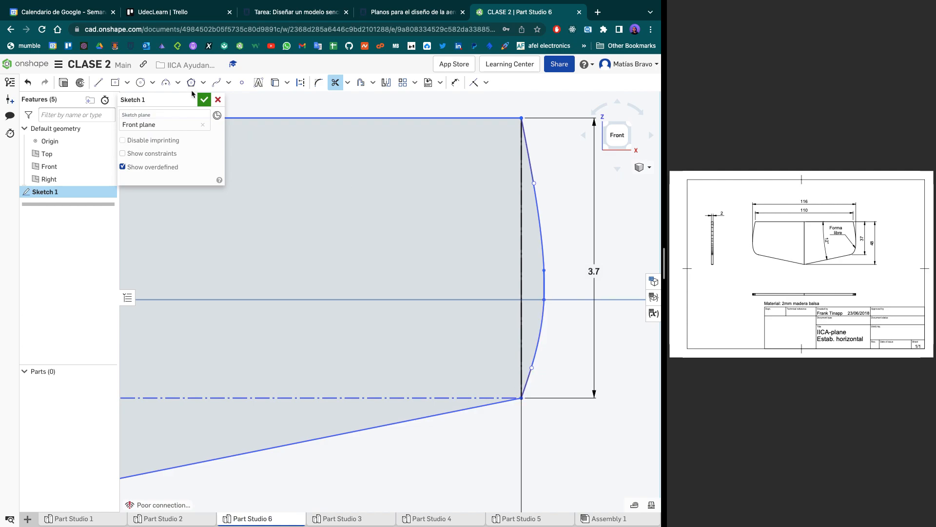
- Extrude all regions of the stabilizer sketch as a new solid with a blind depth of 2.5 cm
scroll(273, 227, "down", 5)
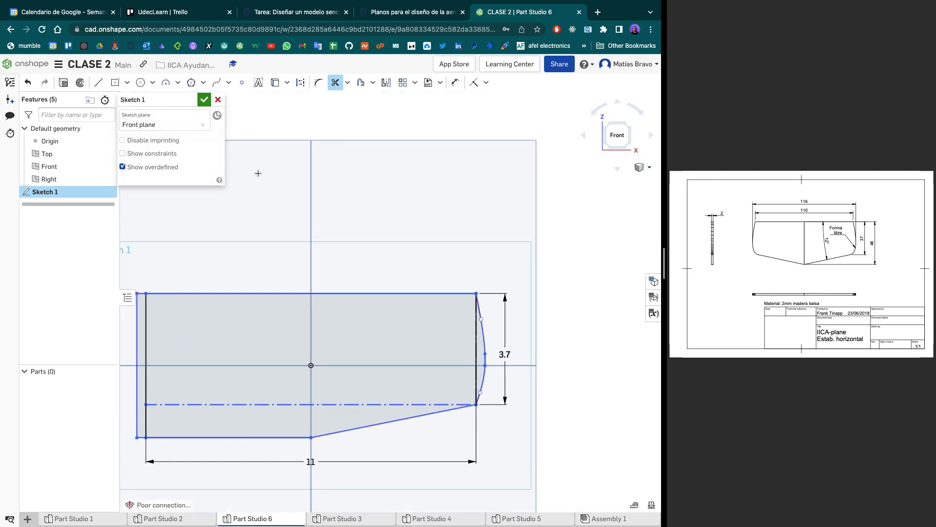
left_click(63, 88)
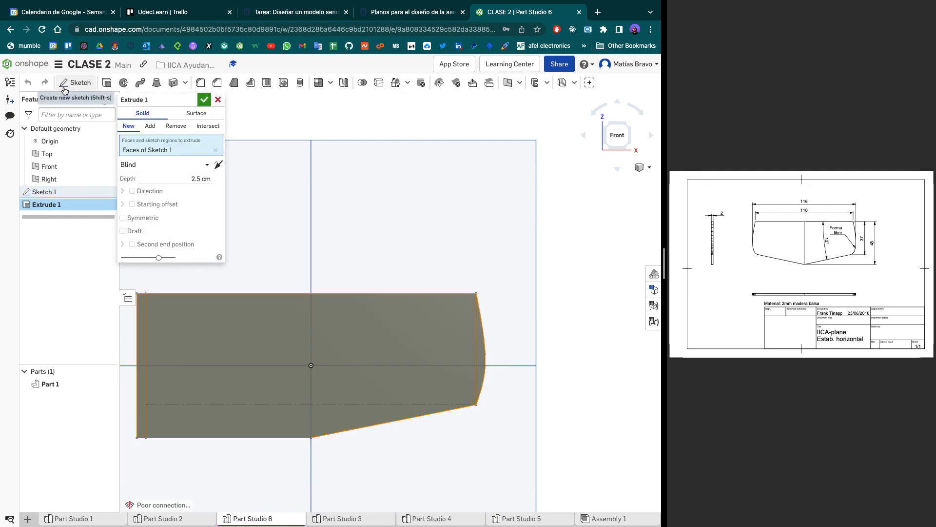
left_click(205, 100)
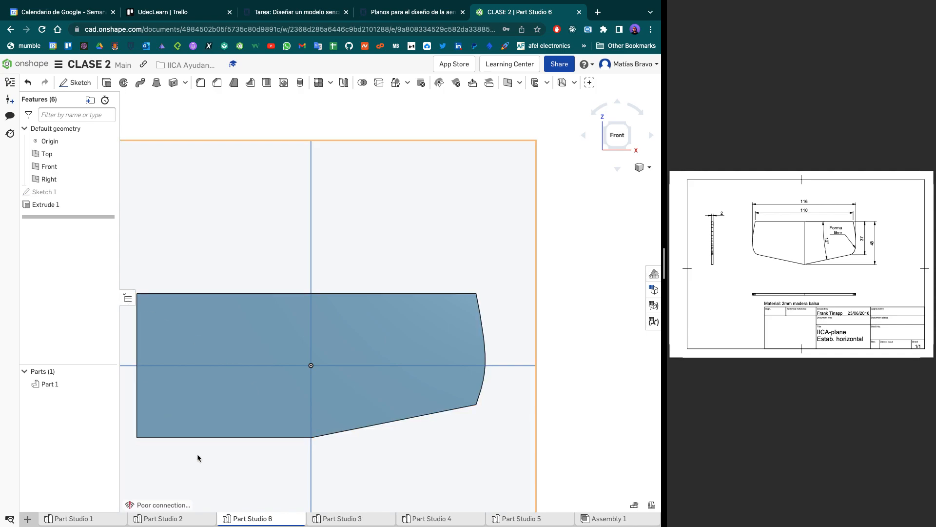
- Compare the extruded part's curved right tip with the free-form tip in the enlarged PDF drawing
scroll(490, 383, "up", 4)
scroll(453, 443, "up", 5)
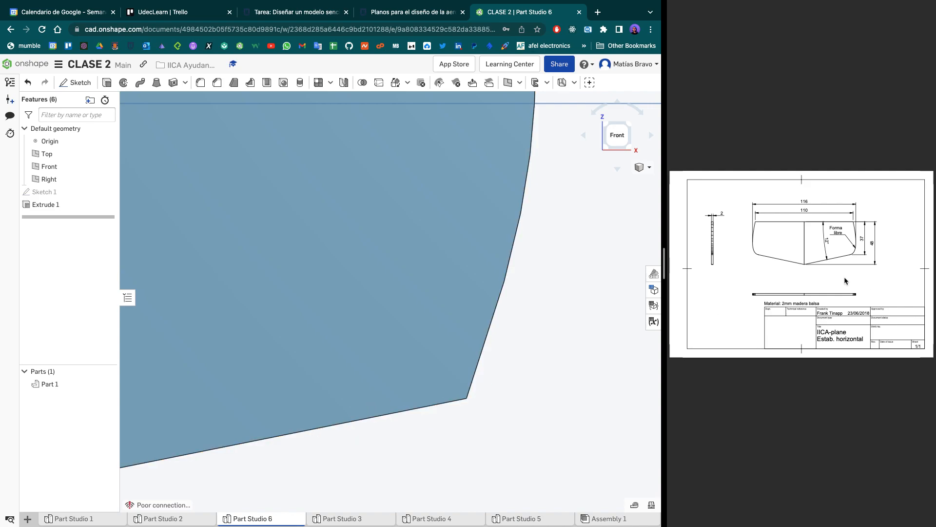
mouse_move(664, 264)
left_mouse_down()
mouse_move(355, 271)
mouse_move(259, 296)
left_mouse_up()
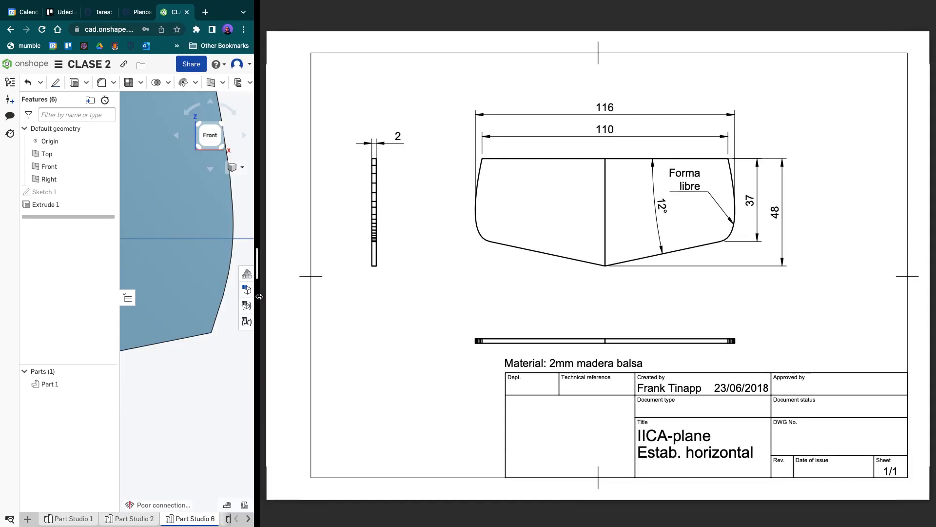
left_click_drag(259, 297, 658, 320)
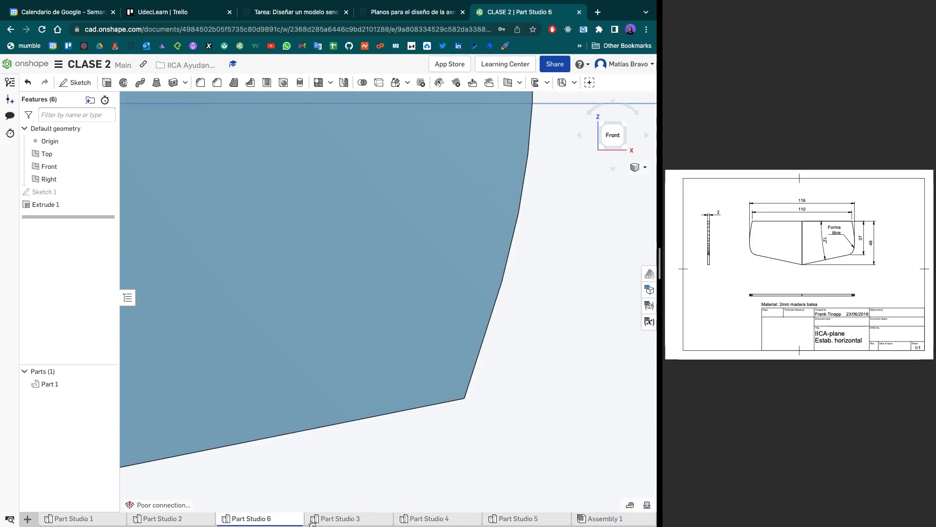
- Examine how the tip spline in Part Studio 3 rounds into the slanted edge at its lower corner
left_click(337, 521)
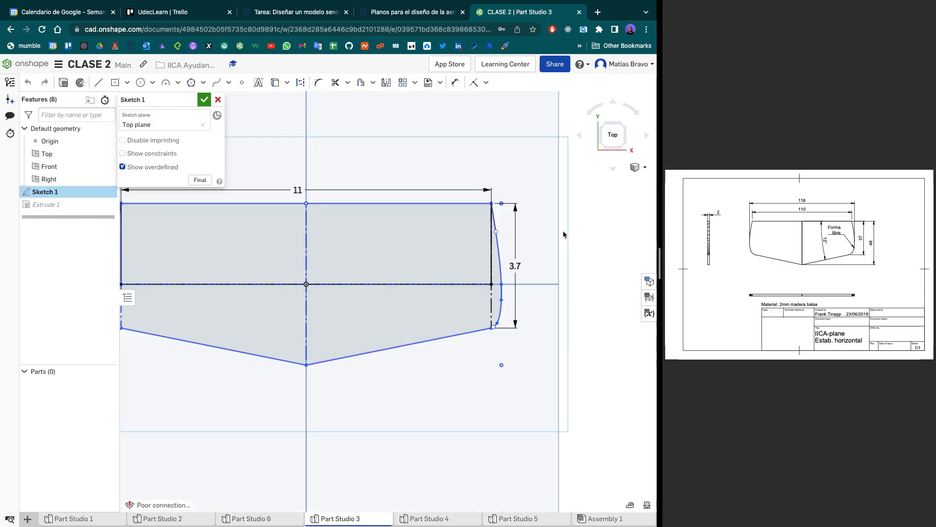
scroll(496, 333, "up", 6)
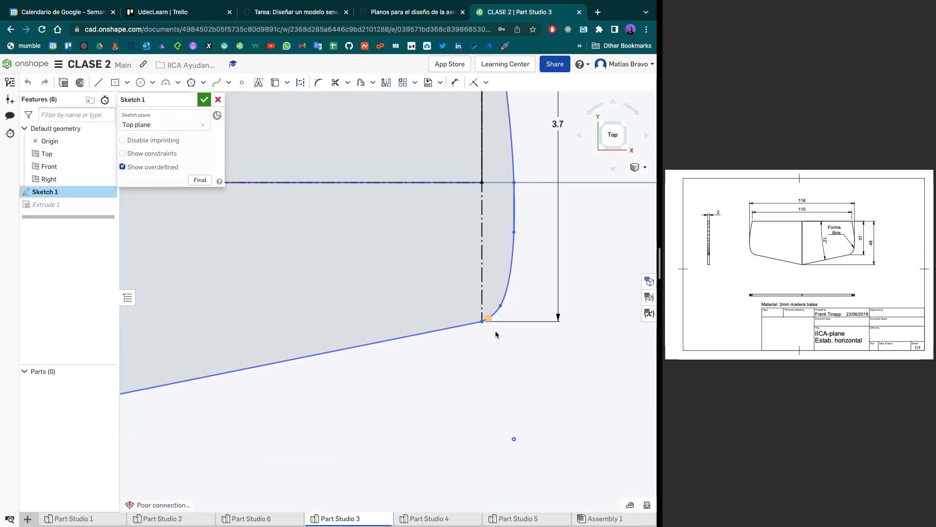
scroll(496, 335, "up", 5)
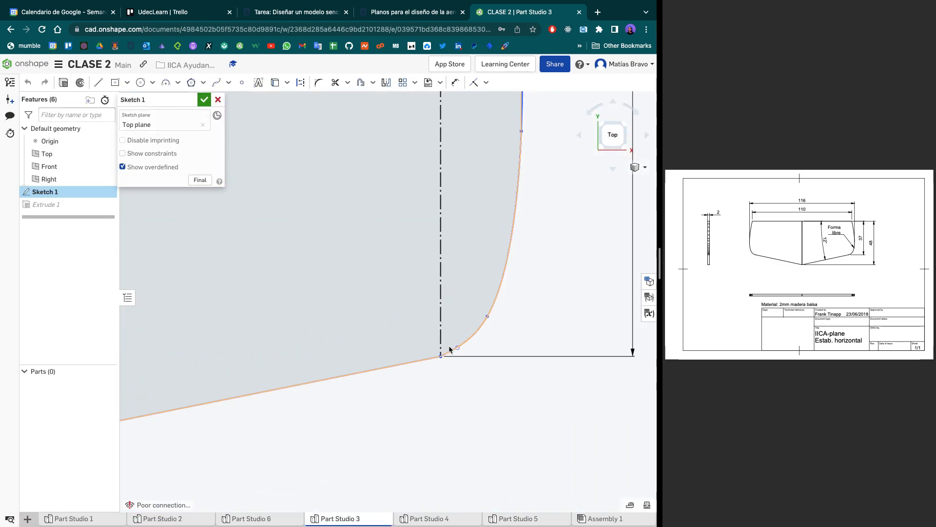
scroll(530, 202, "down", 4)
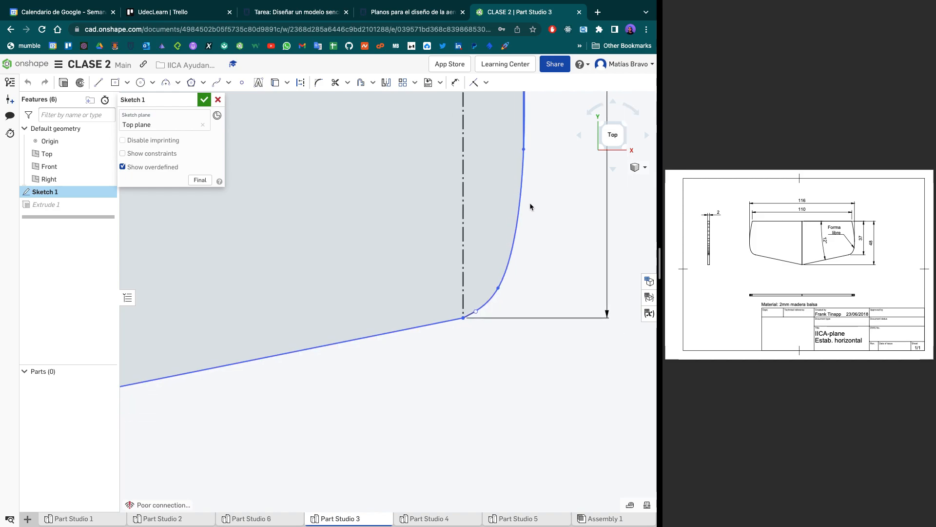
scroll(529, 203, "down", 3)
middle_click_drag(530, 203, 485, 360)
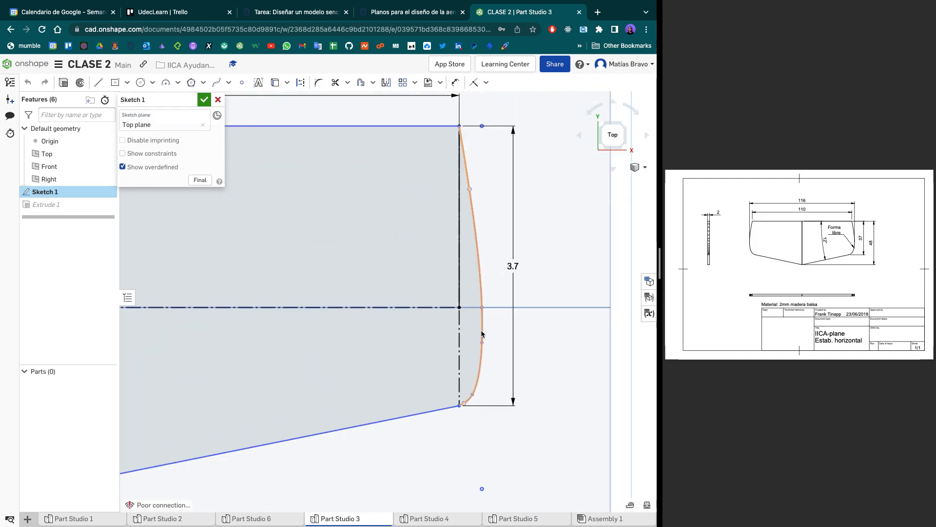
mouse_move(238, 521)
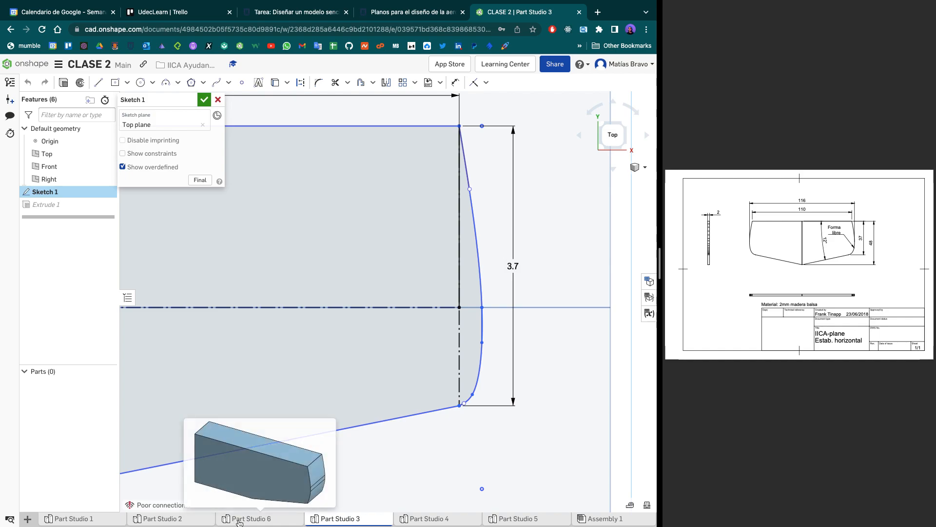
mouse_move(178, 523)
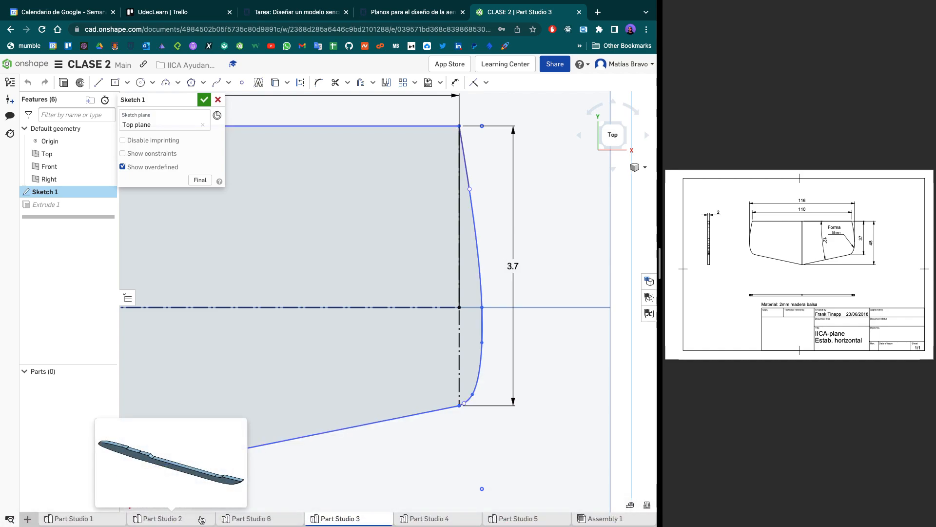
- Return to Part Studio 6 and reopen its stabilizer sketch for editing
left_click(263, 520)
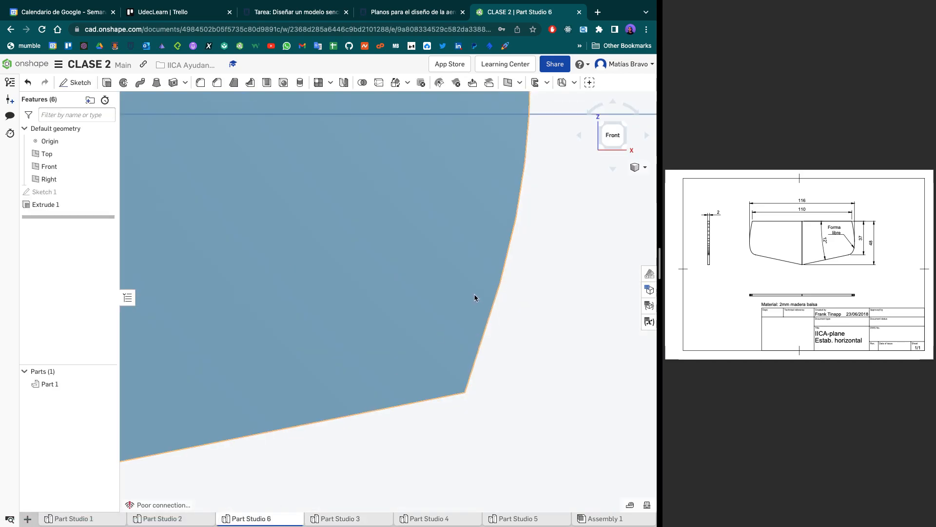
scroll(471, 296, "down", 5)
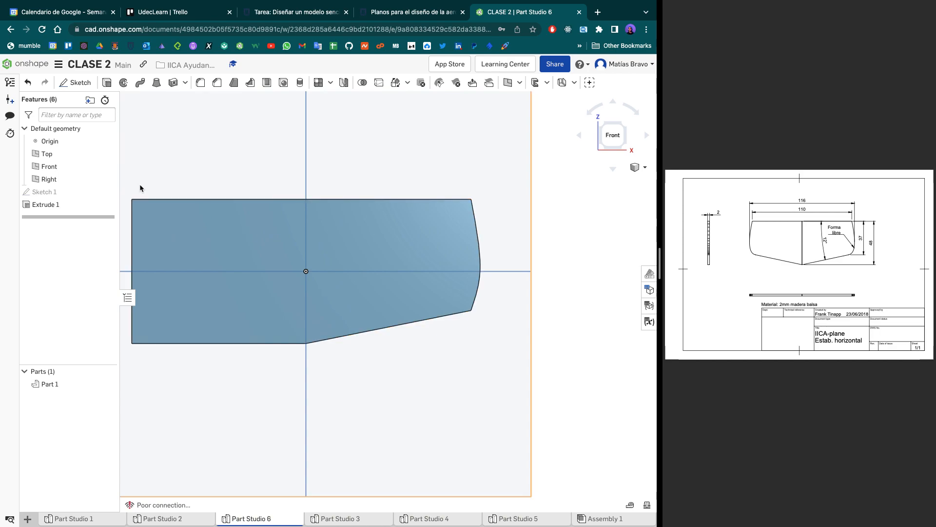
double_click(55, 192)
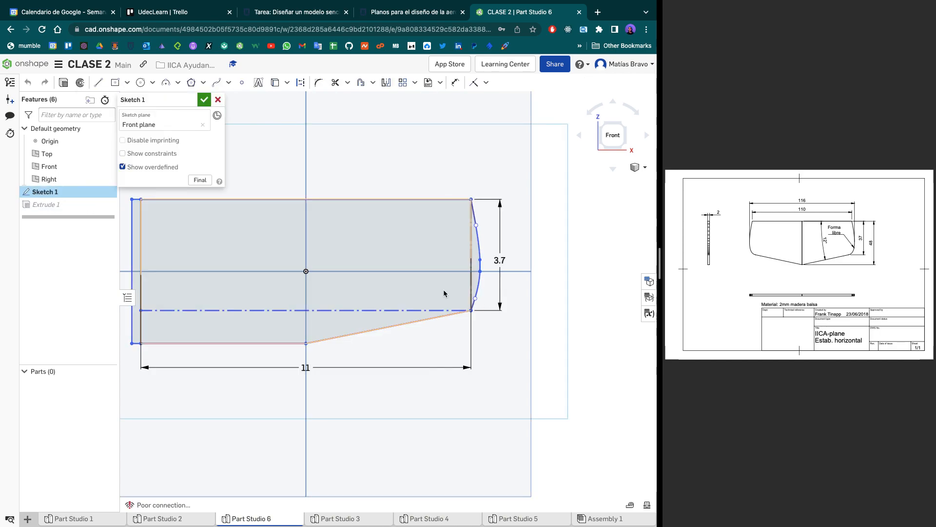
scroll(525, 241, "up", 5)
scroll(575, 220, "down", 3)
middle_click_drag(574, 220, 423, 334)
mouse_move(576, 196)
left_mouse_down()
mouse_move(317, 356)
mouse_move(388, 365)
mouse_move(375, 374)
left_mouse_up()
key("Delete")
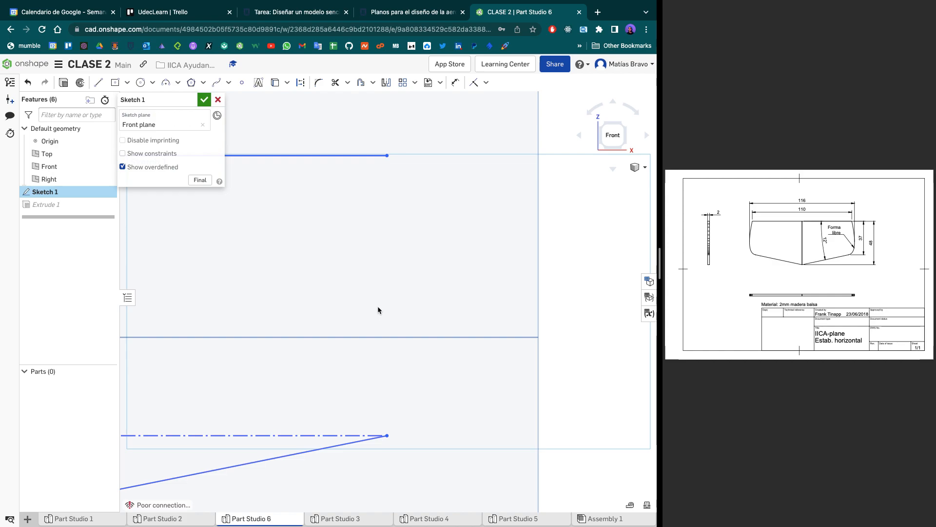
key("ctrl+z")
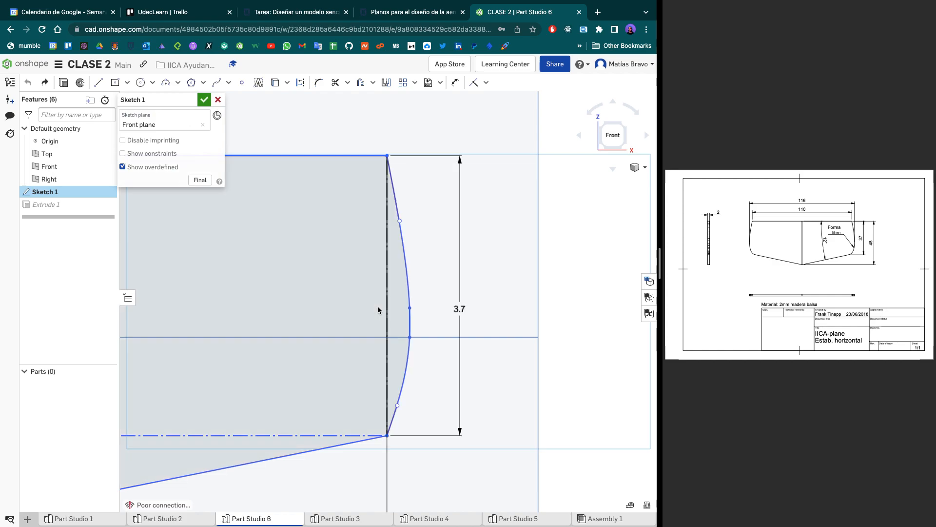
- Delete the right tip's spline and the short leftover vertical segment beside it
left_click(406, 267)
key("Delete")
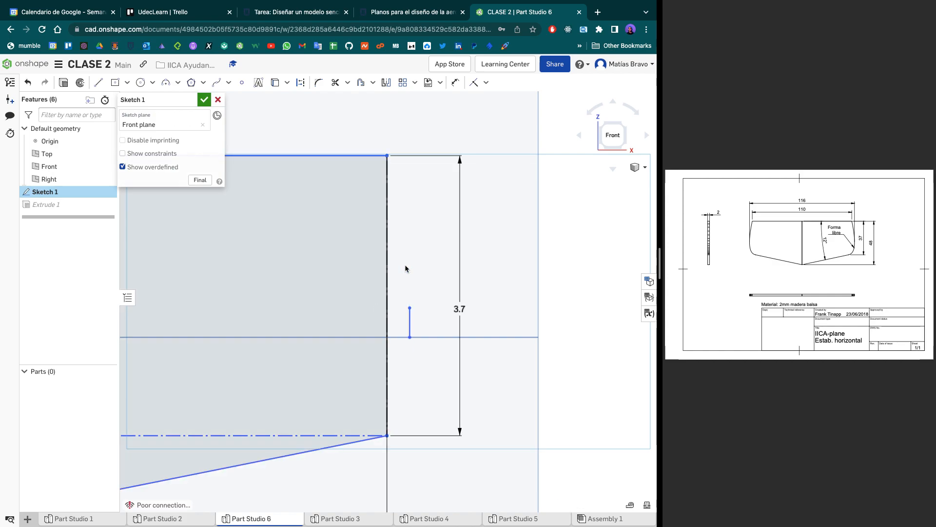
left_click(409, 323)
key("Delete")
- Undo the deletion of the right tip's spline and short vertical segment
left_click(216, 82)
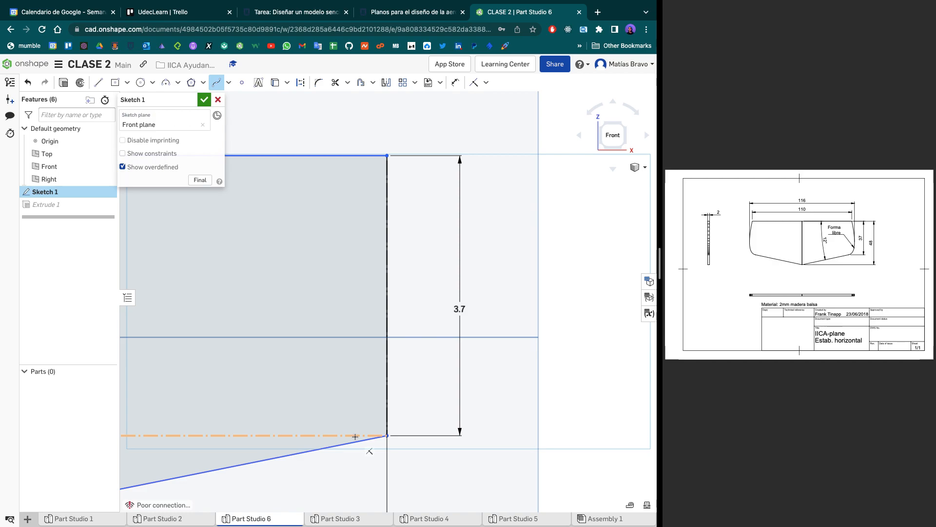
scroll(375, 399, "down", 1)
scroll(375, 399, "down", 4)
scroll(401, 382, "up", 3)
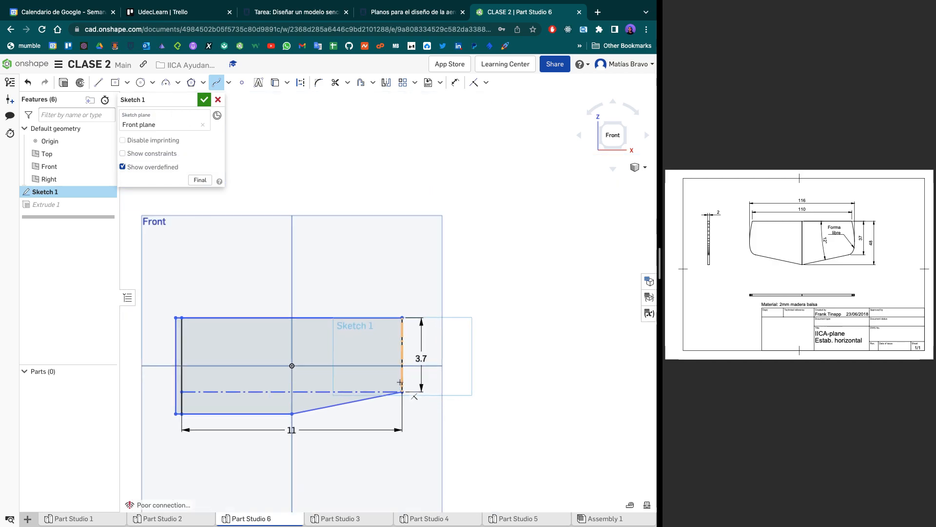
key("ctrl+z")
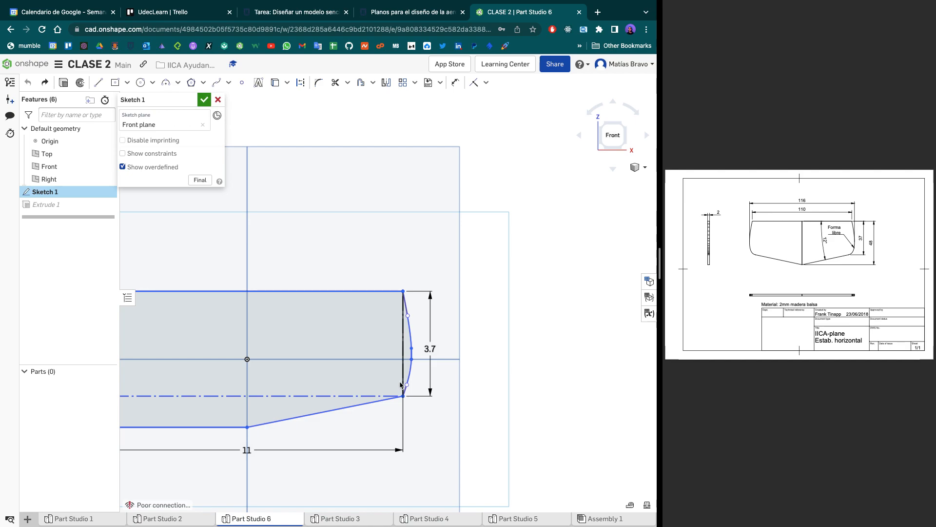
- Draw the left slanted edge from the sketch's lower center point to the left end of the construction line
scroll(400, 385, "down", 3)
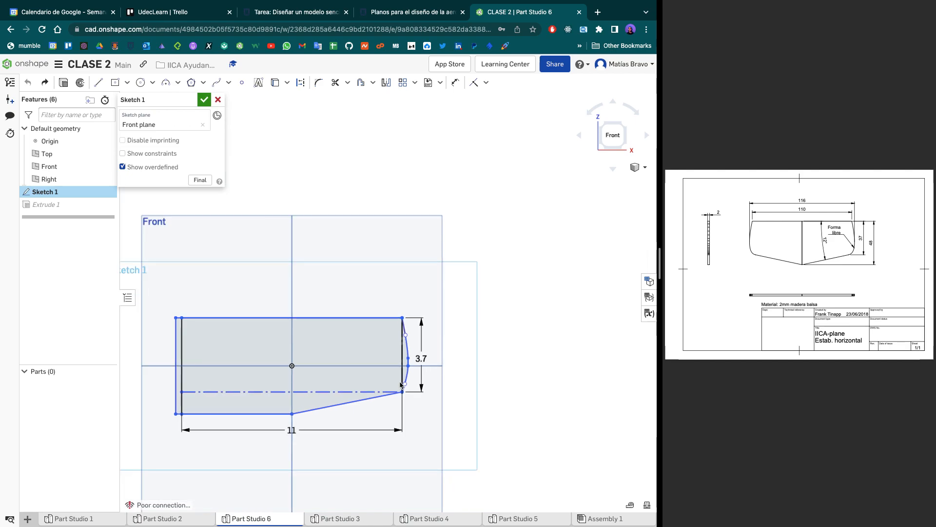
scroll(254, 391, "up", 4)
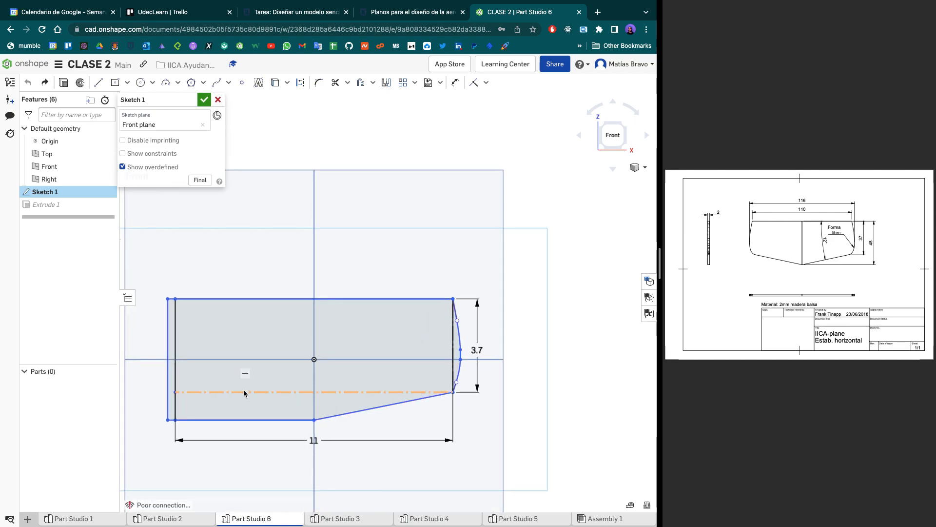
scroll(354, 393, "up", 2)
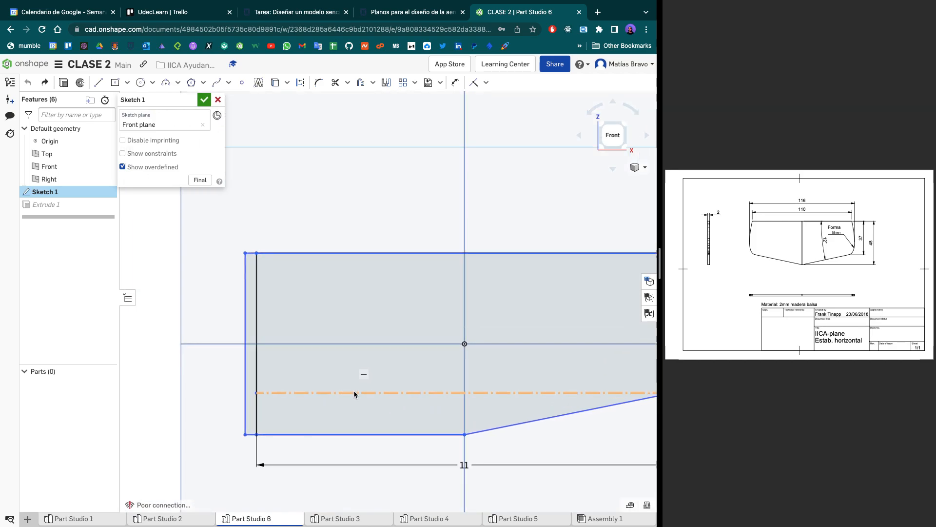
key("l")
left_click(465, 434)
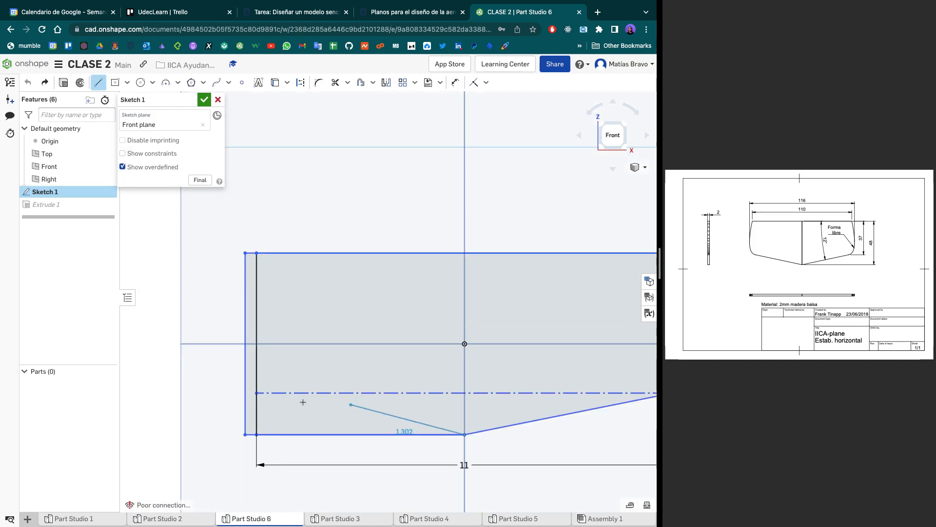
left_click(256, 393)
scroll(264, 400, "up", 4)
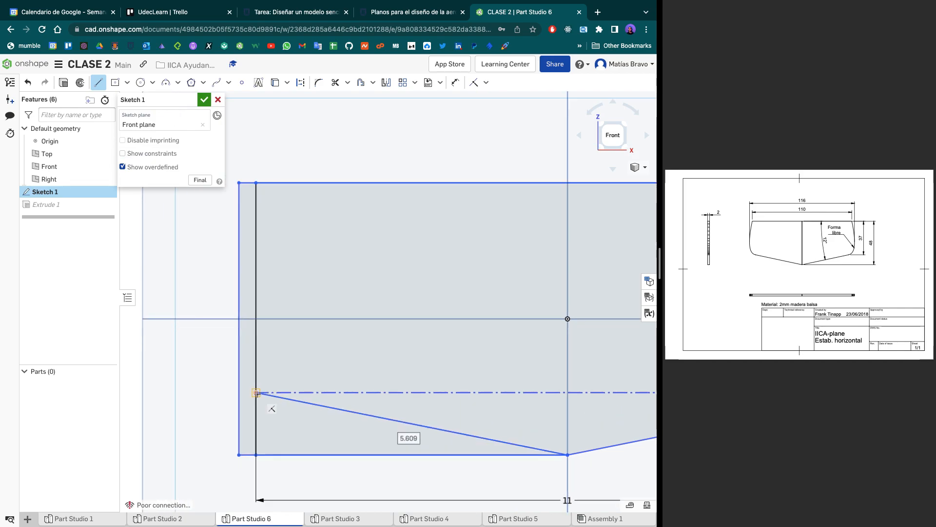
- Draw the left tip's spline from the slanted edge's outer end through the outer vertical line at mid-height to the top edge
middle_click_drag(292, 431, 311, 449)
scroll(303, 444, "up", 3)
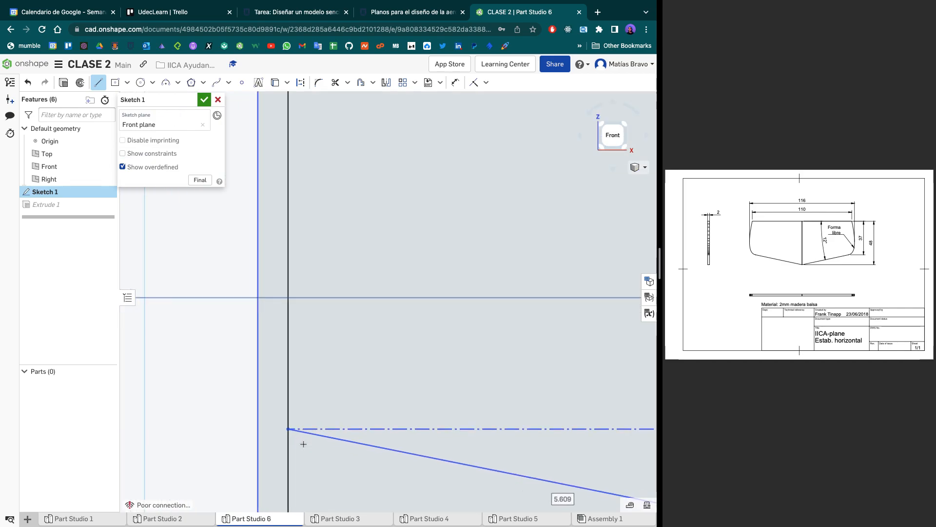
left_click(216, 82)
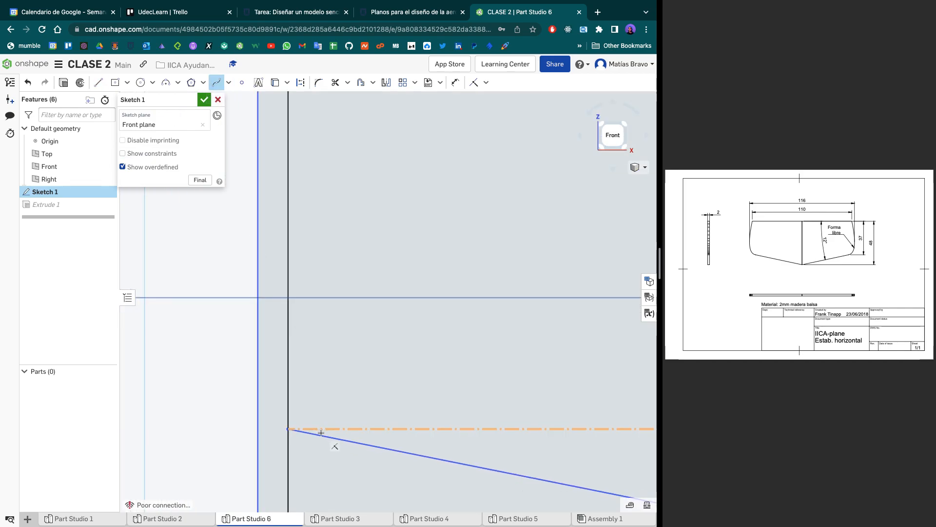
left_click(288, 428)
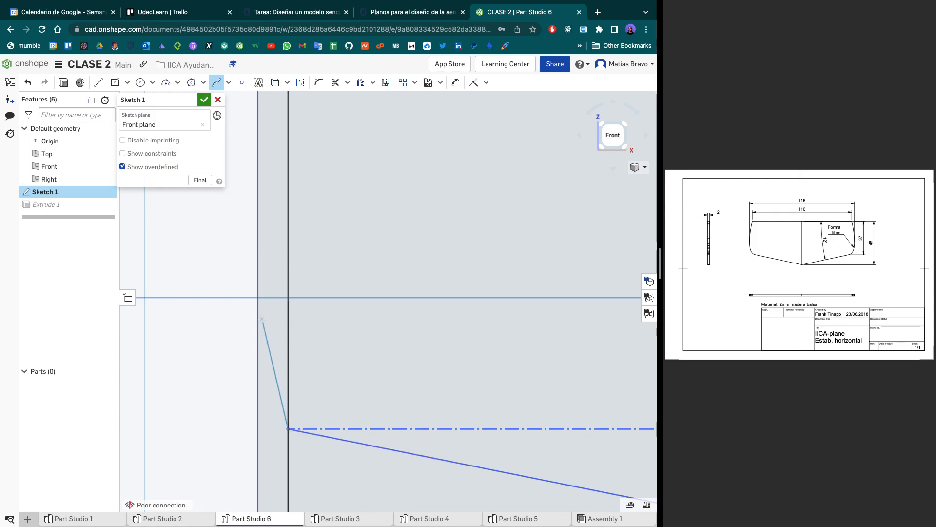
left_click(278, 423)
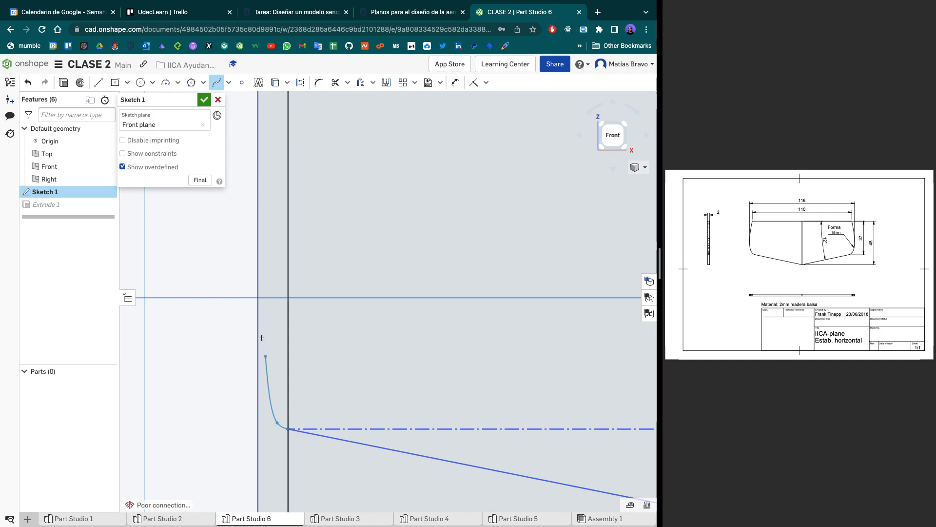
left_click(257, 298)
scroll(258, 298, "down", 2)
middle_click_drag(257, 298, 244, 424)
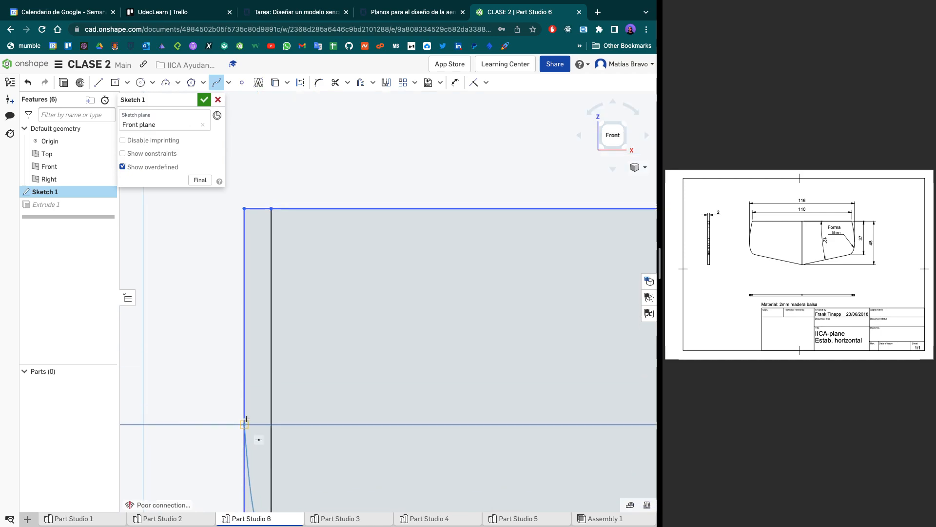
scroll(245, 425, "down", 1)
left_click(269, 221)
scroll(266, 280, "down", 2)
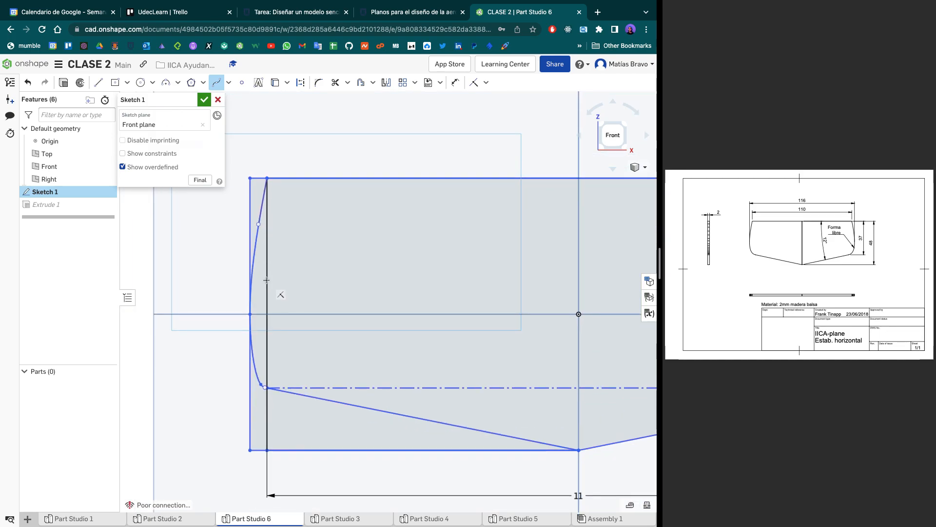
- Trim the top edge's overhang and the upper part of the outer vertical line at the left tip, and accept the sketch
scroll(268, 388, "up", 5)
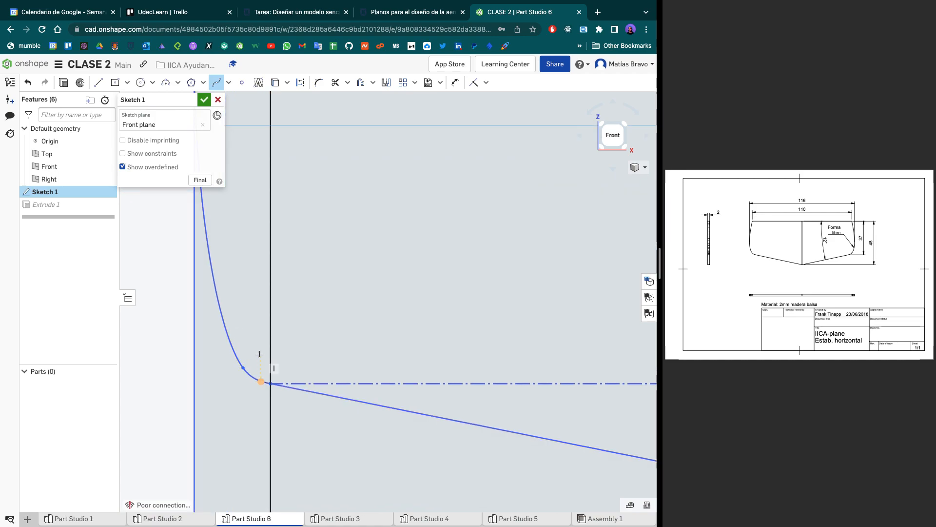
scroll(263, 361, "down", 3)
scroll(306, 242, "down", 3)
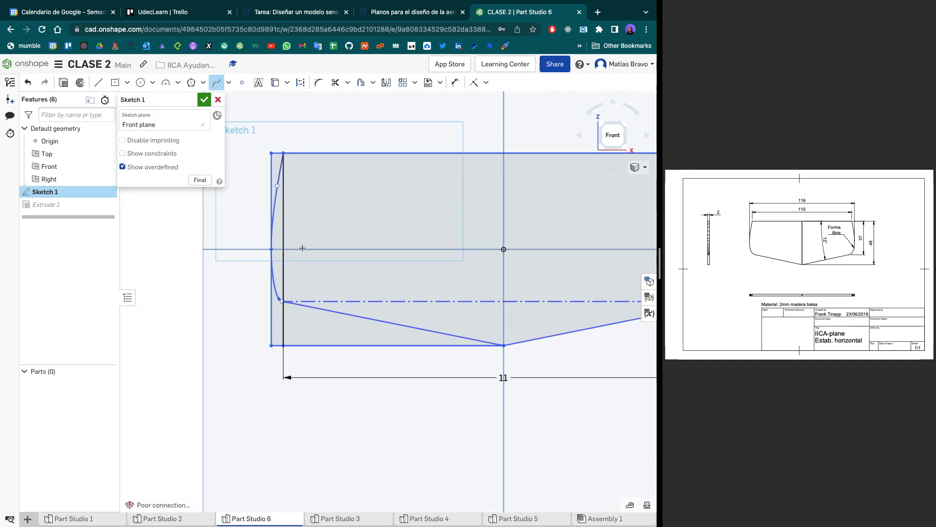
key("m")
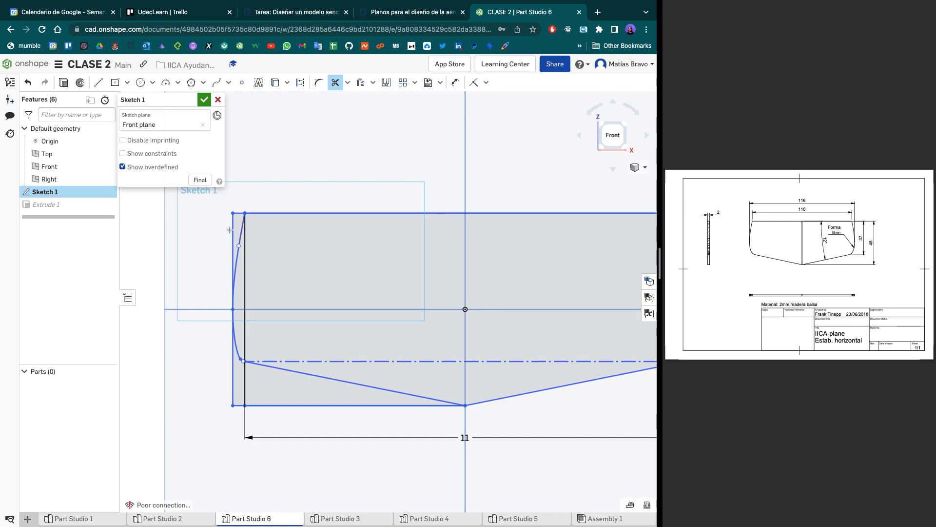
left_click(240, 213)
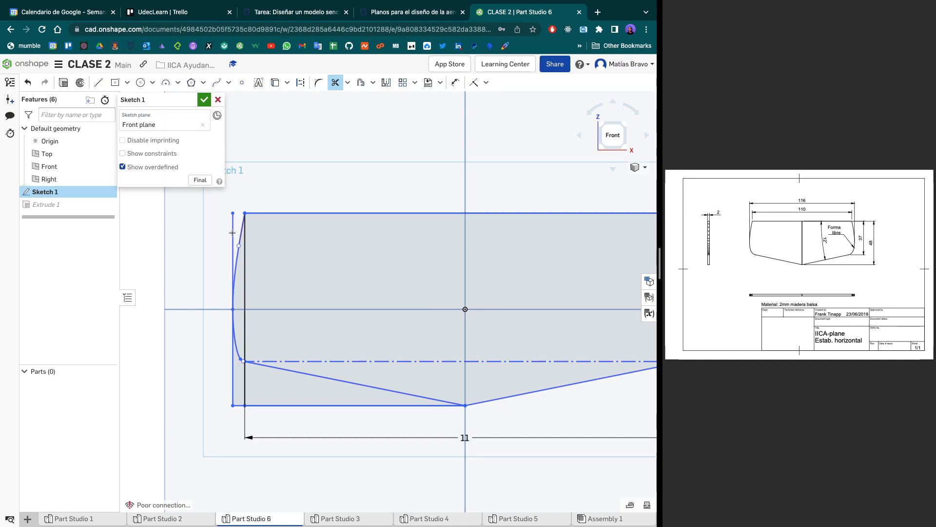
left_click(233, 263)
left_click(202, 100)
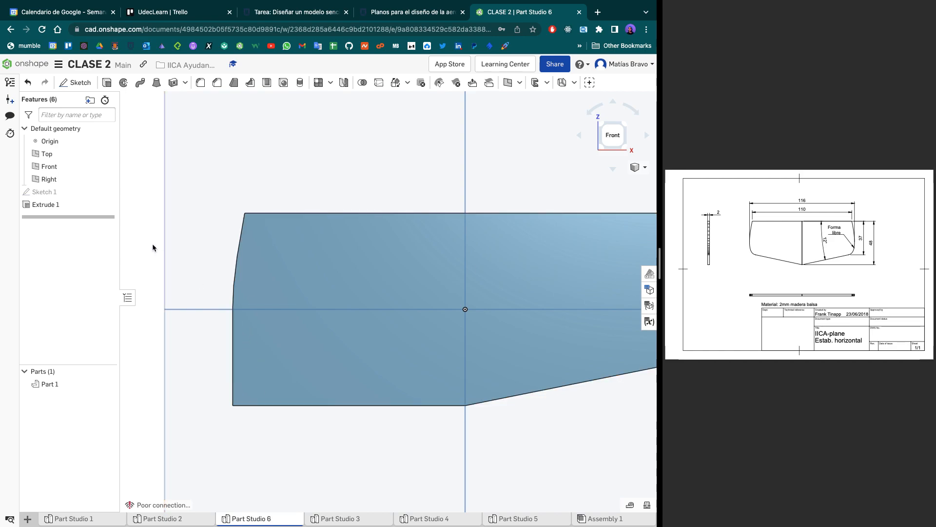
- Reopen Sketch 1, trim the remaining outer vertical, bottom edge and short vertical below the left slanted edge, and accept the sketch
double_click(76, 191)
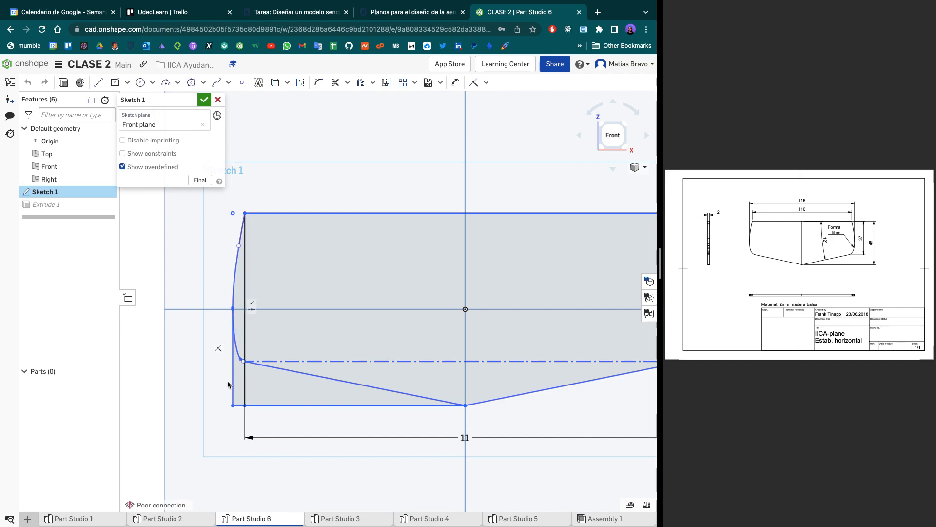
key("m")
left_click(233, 380)
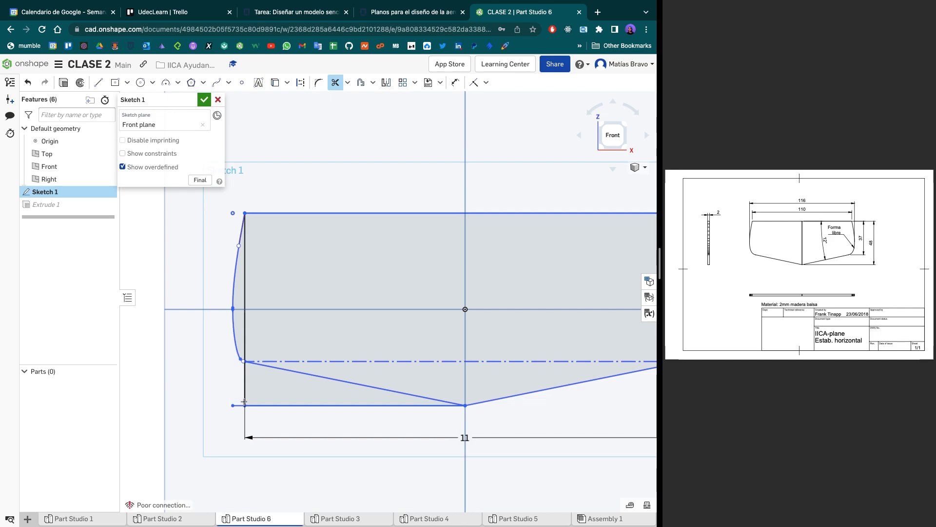
left_click(250, 406)
left_click(244, 382)
left_click(264, 406)
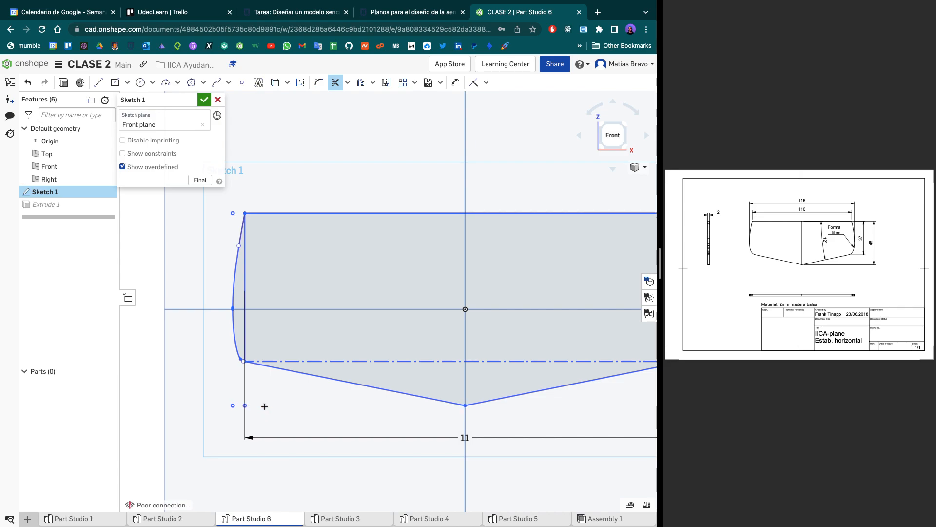
left_click(204, 100)
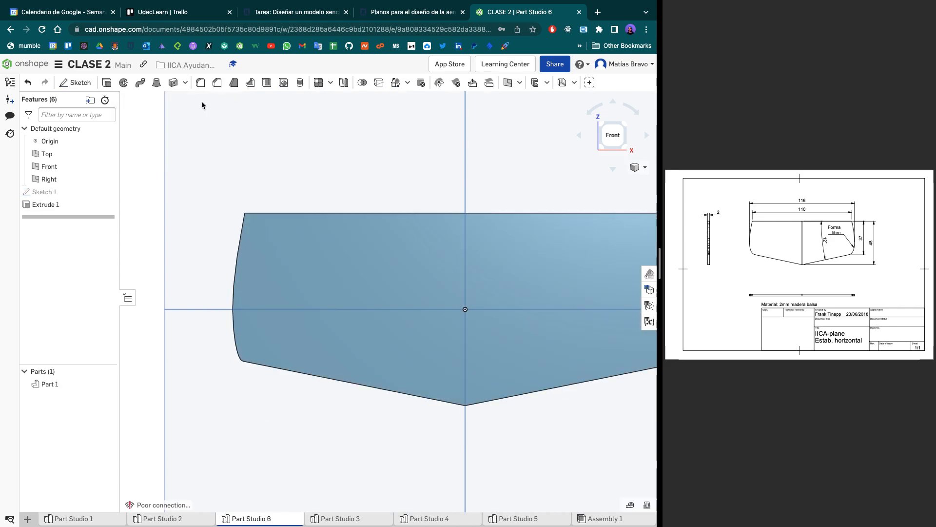
- Compare the lower corners of the stabilizer's left and right tips
key("f")
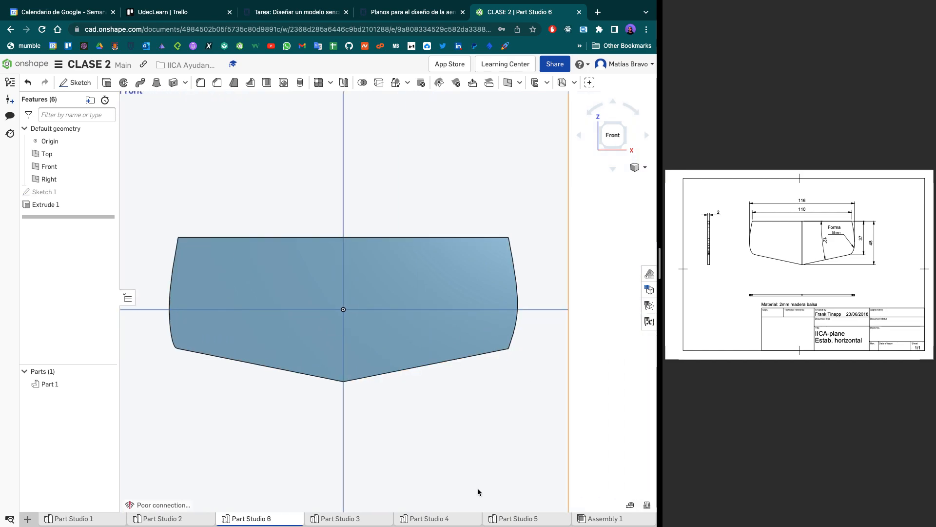
scroll(195, 351, "up", 5)
middle_click_drag(176, 351, 241, 398)
key("f")
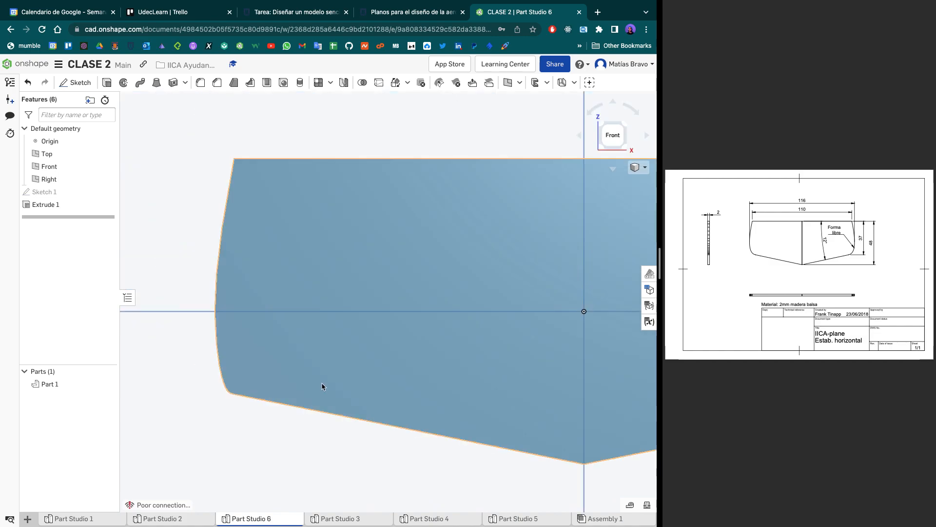
middle_click_drag(356, 372, 227, 354)
scroll(417, 365, "up", 4)
scroll(384, 359, "up", 5)
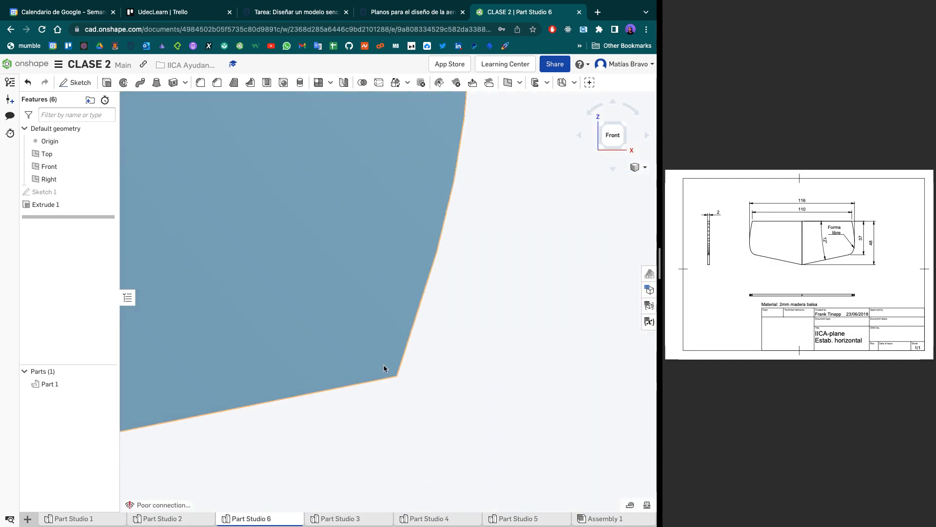
scroll(348, 382, "down", 7)
middle_click_drag(310, 360, 500, 349)
scroll(432, 367, "up", 3)
scroll(431, 364, "up", 3)
scroll(432, 364, "down", 4)
scroll(500, 349, "up", 1)
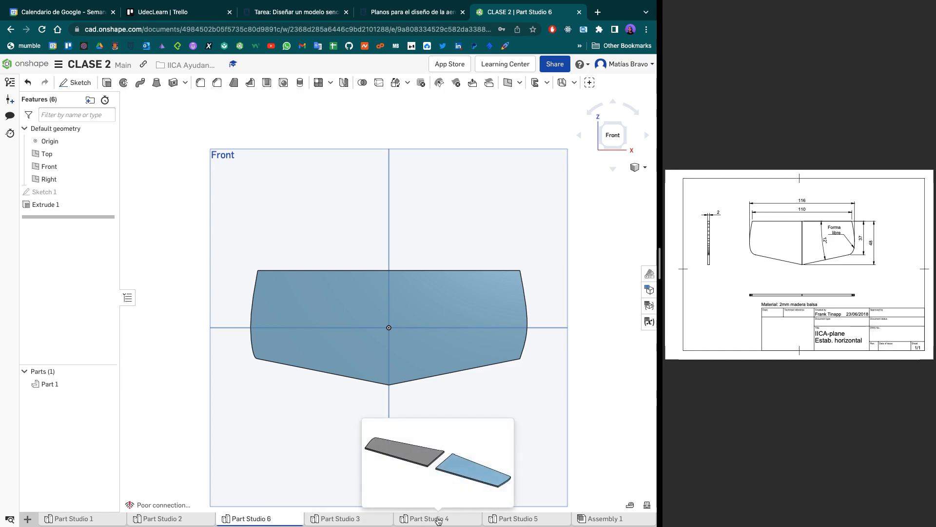
- Open Part Studio 4 and view its two wing parts from the top
mouse_move(378, 519)
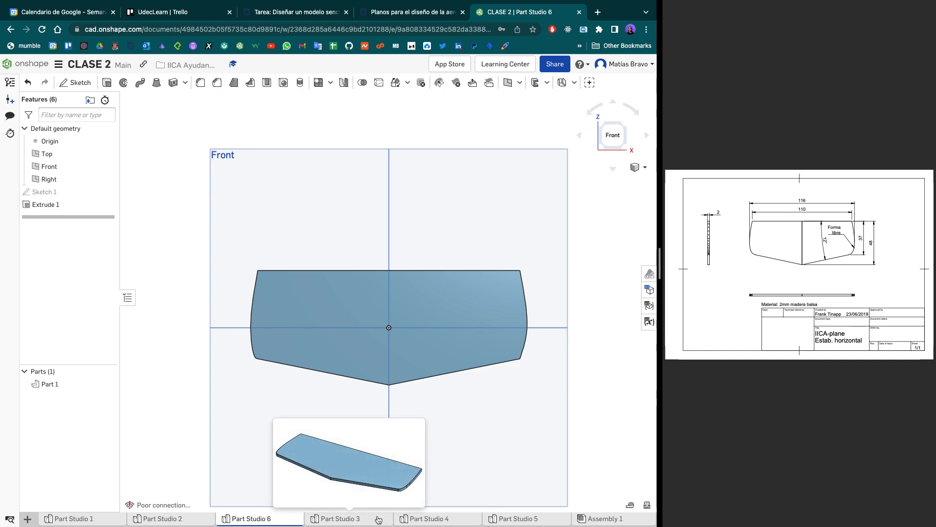
left_click(423, 519)
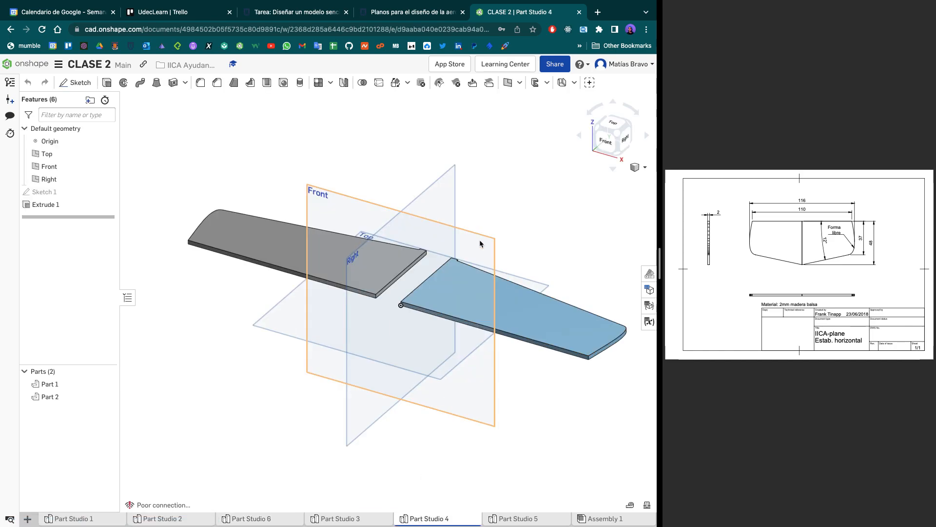
left_click(615, 125)
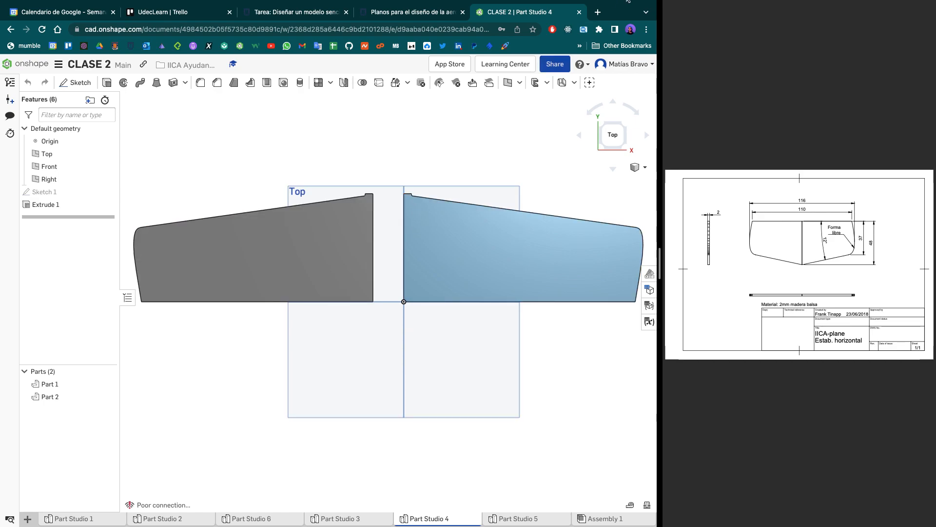
- Switch to Preview to look over the Fuselaje.pdf and Ala.pdf drawings, and return to Part Studio 4
key("ctrl+Left")
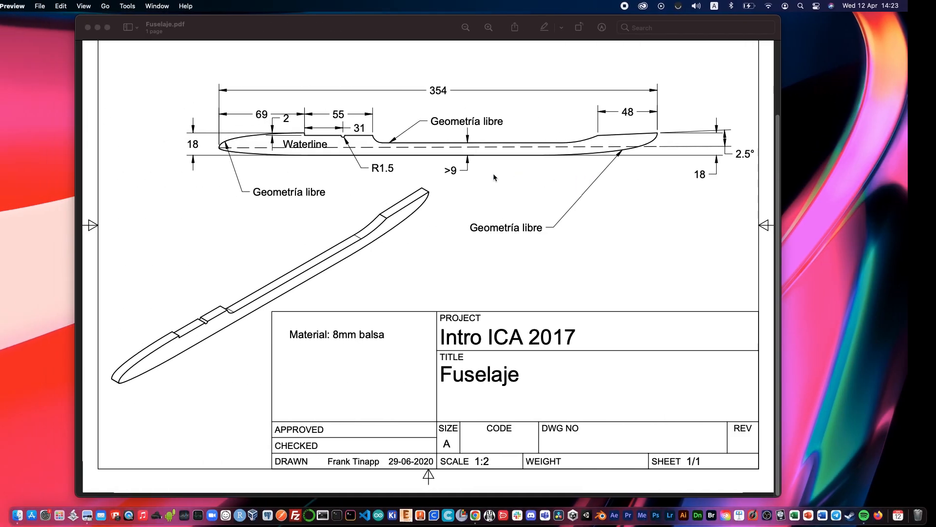
key("ctrl+Up")
key("ctrl+Up")
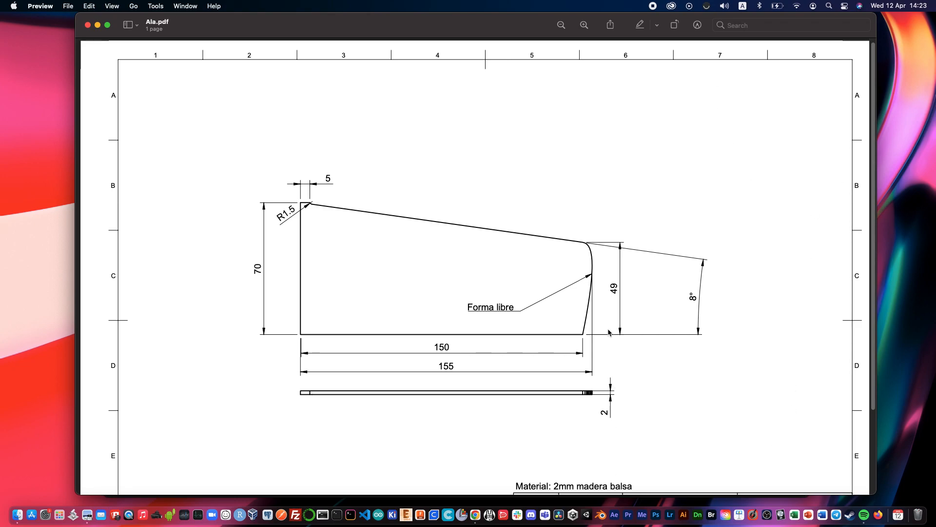
key("ctrl+Up")
left_click_drag(561, 343, 412, 56)
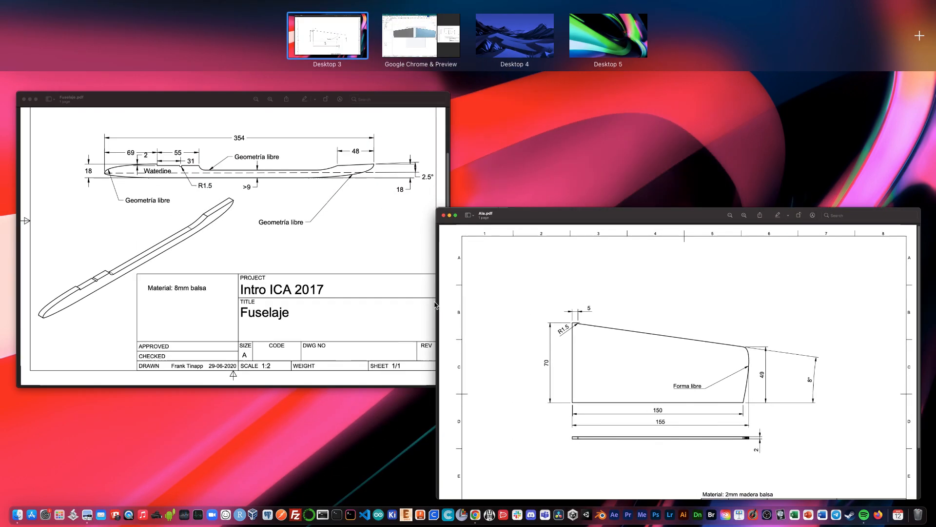
left_click(391, 37)
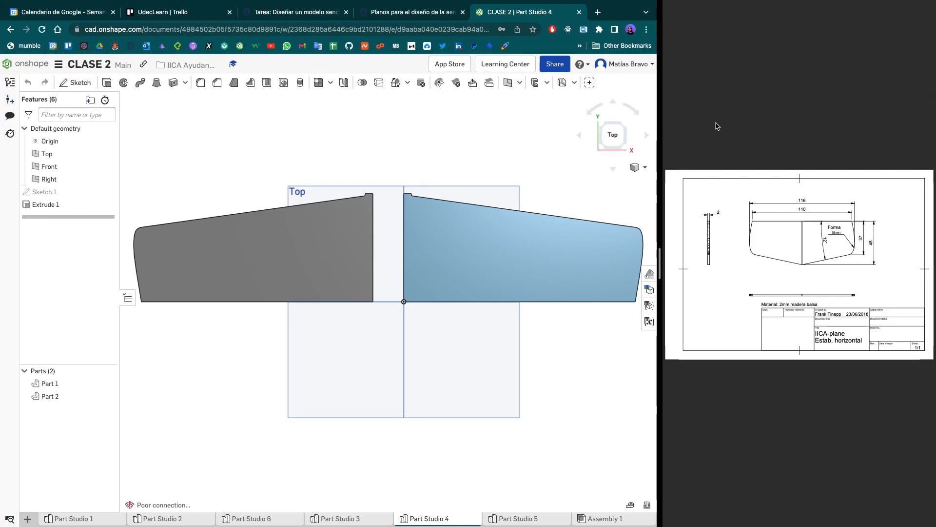
- Close the Horizontal.pdf drawing beside the model and open the Measure tool in Part Studio 4
mouse_move(677, 6)
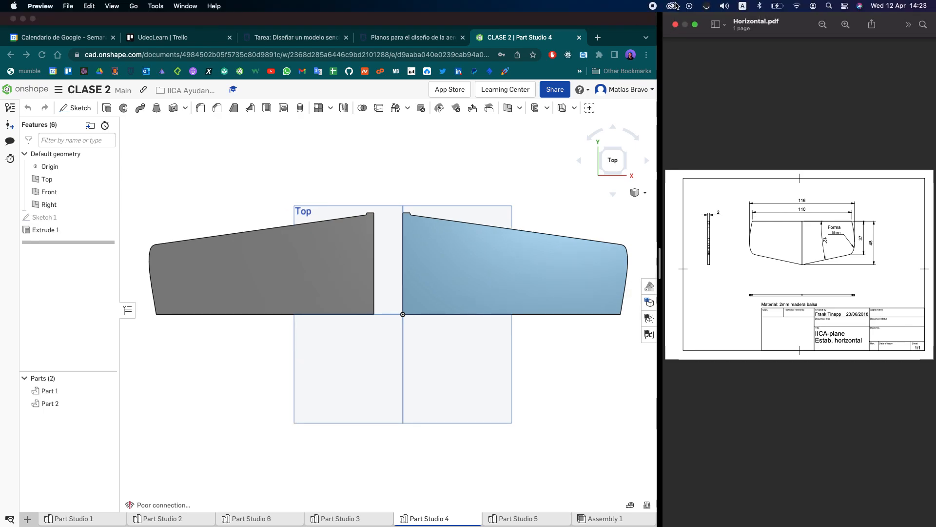
left_click(676, 24)
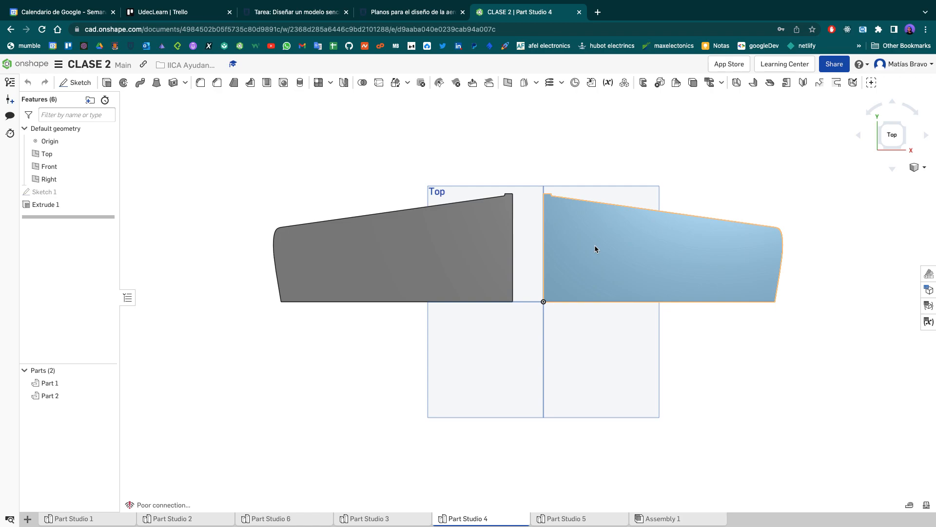
left_click(910, 504)
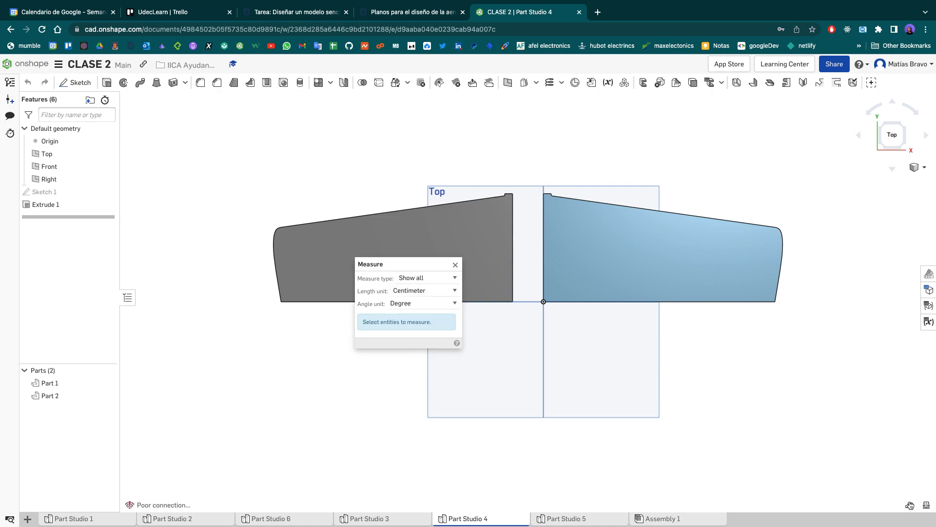
- Close the Measure tool without measuring anything and look for the document's unit settings
left_click(454, 265)
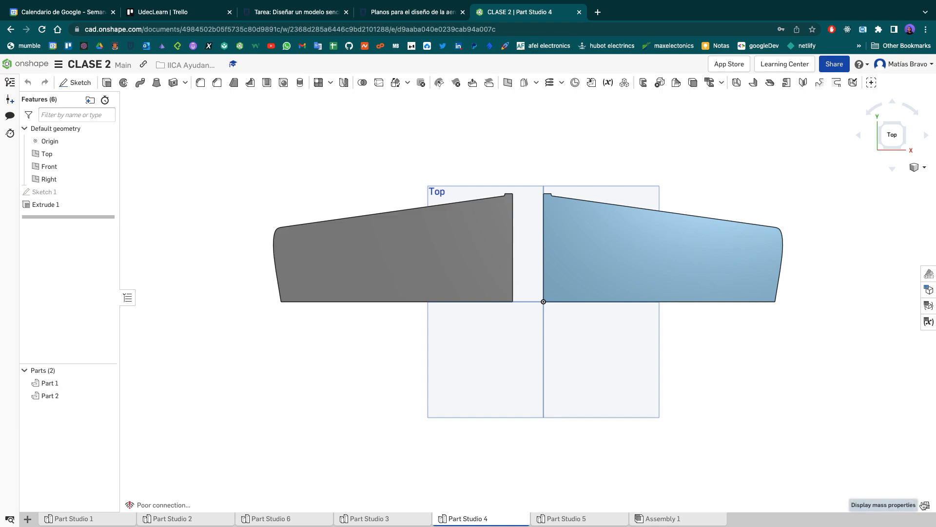
left_click(920, 65)
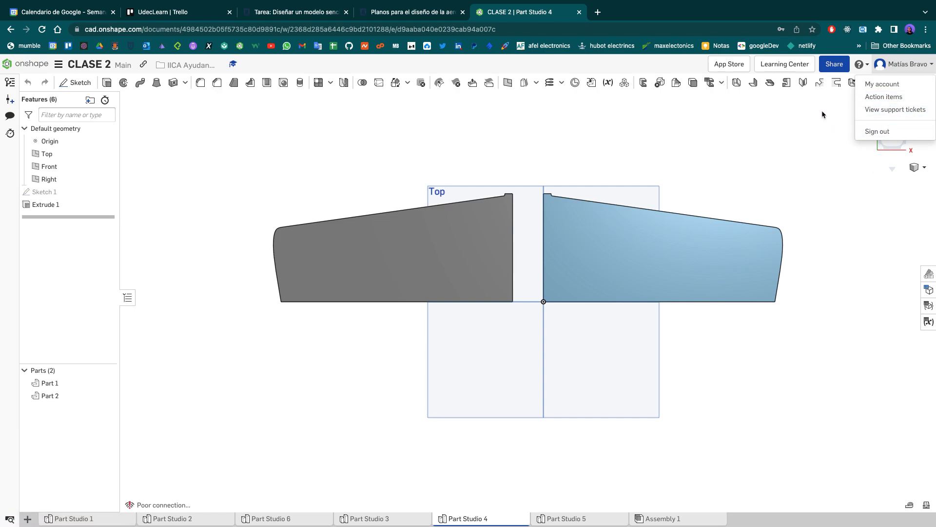
left_click(797, 114)
left_click(861, 64)
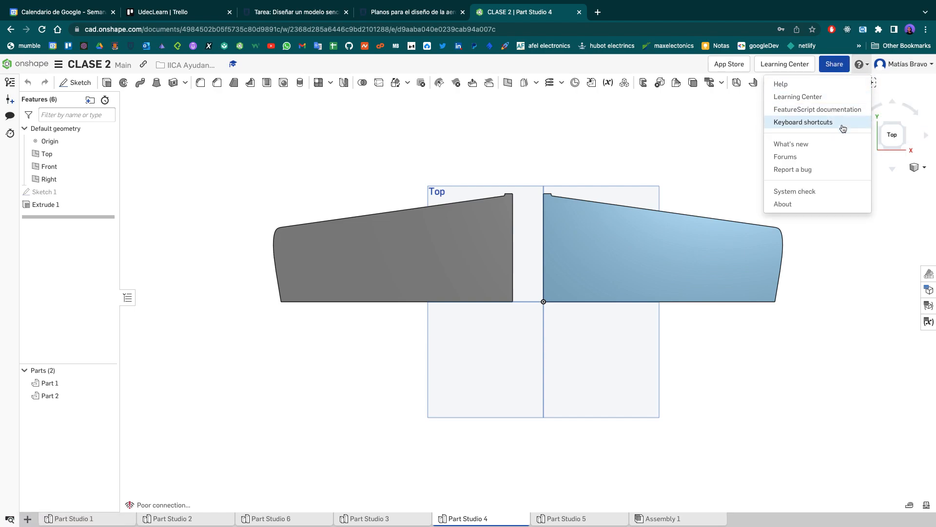
left_click(204, 222)
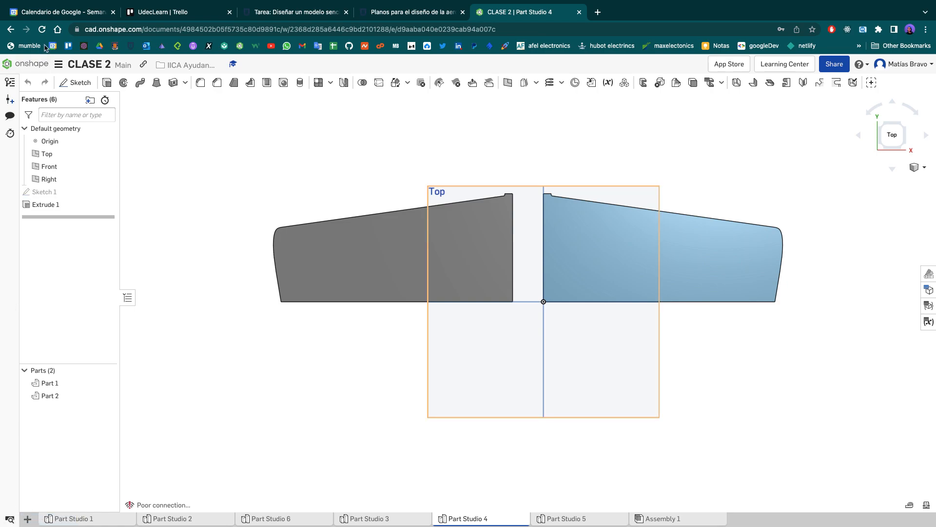
left_click(59, 65)
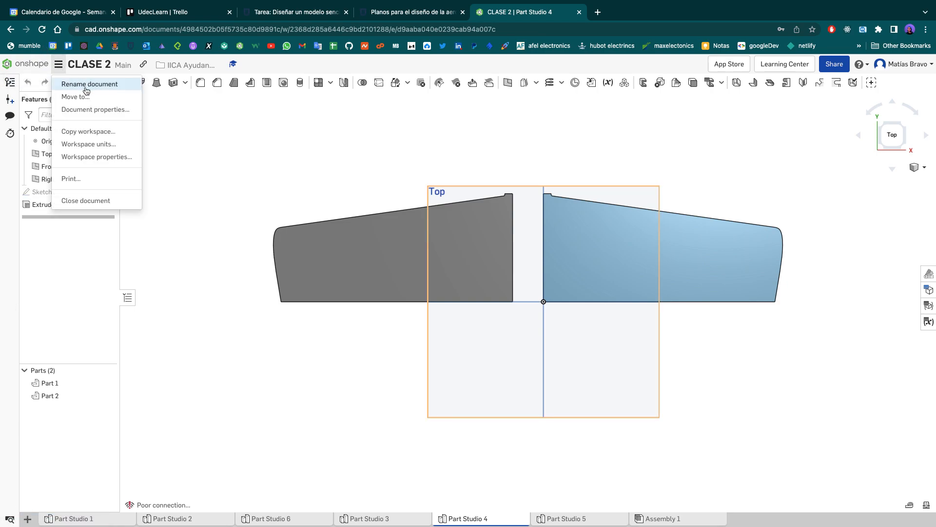
left_click(100, 145)
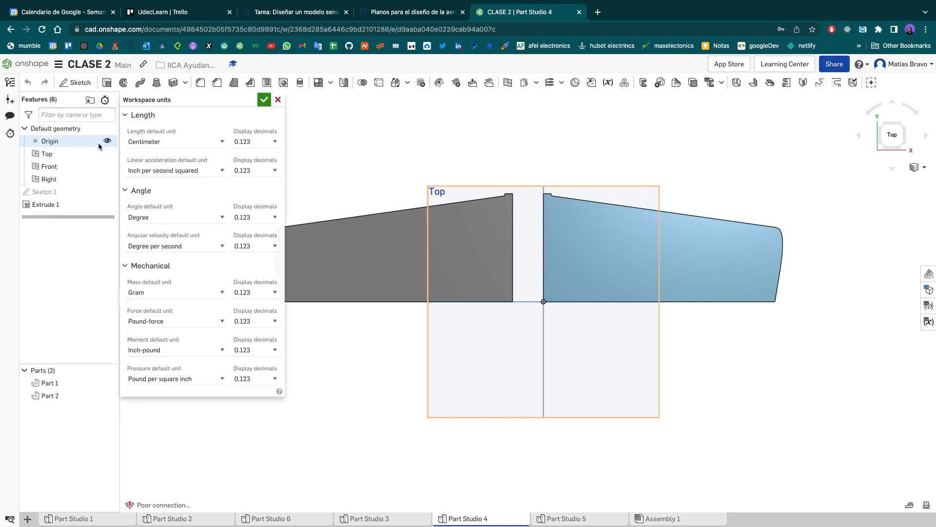
left_click(277, 100)
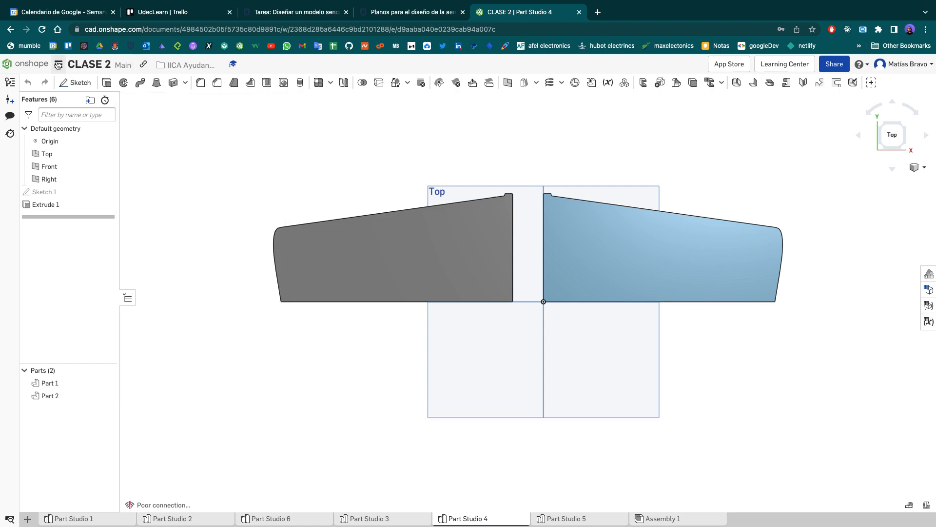
- Set the workspace's default length unit to Millimeter
left_click(59, 66)
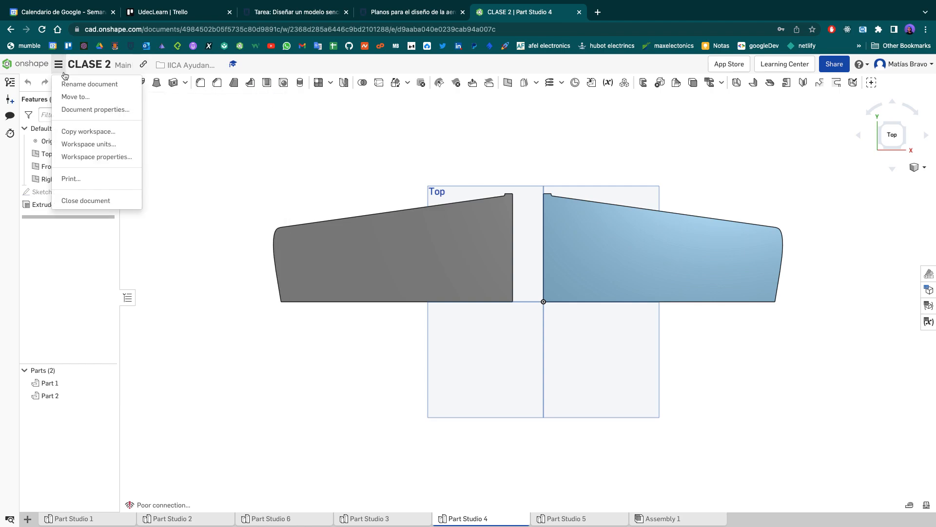
left_click(87, 145)
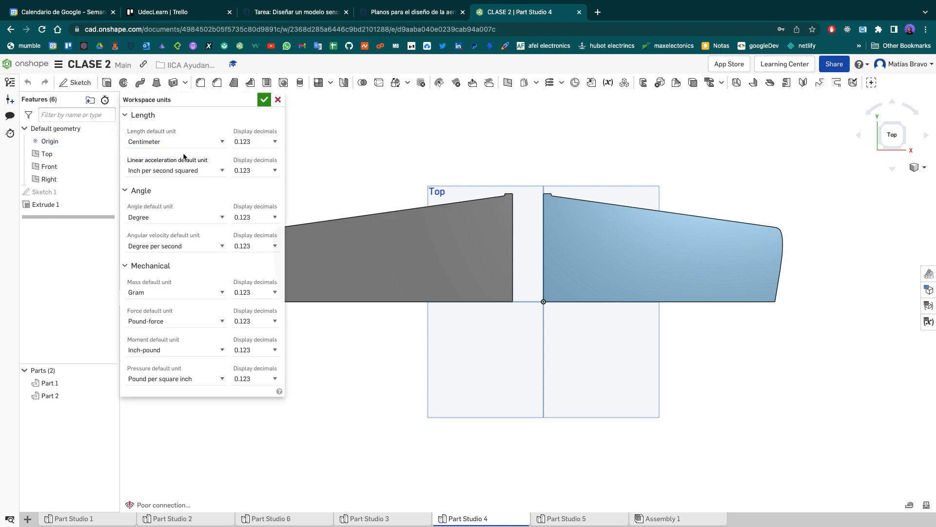
left_click(200, 143)
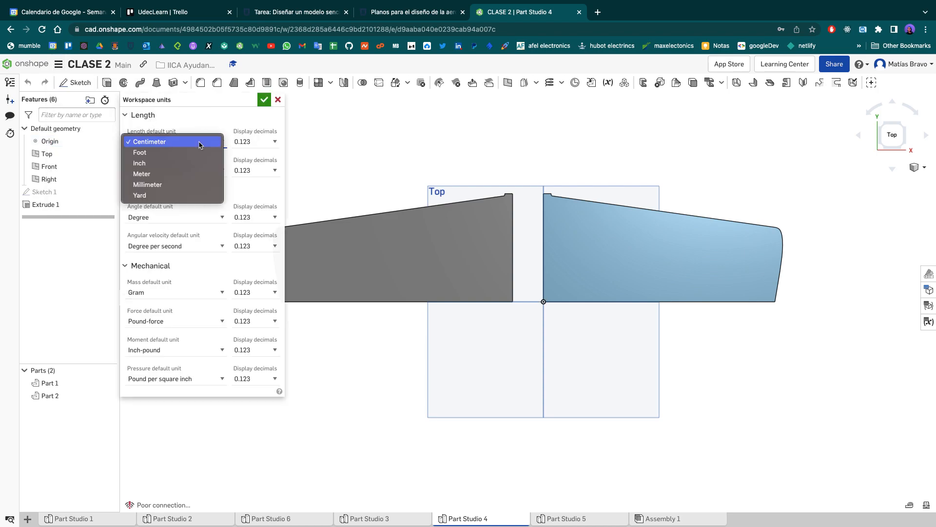
left_click(183, 184)
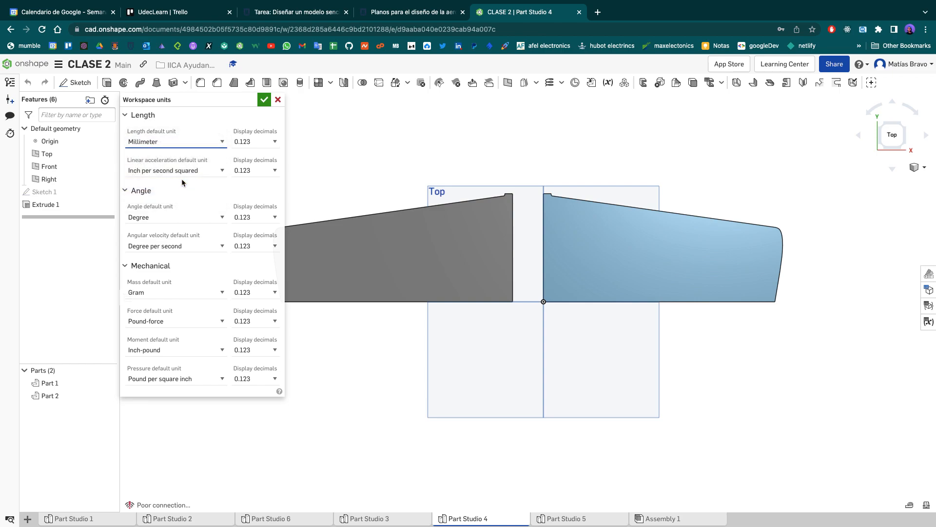
left_click(263, 100)
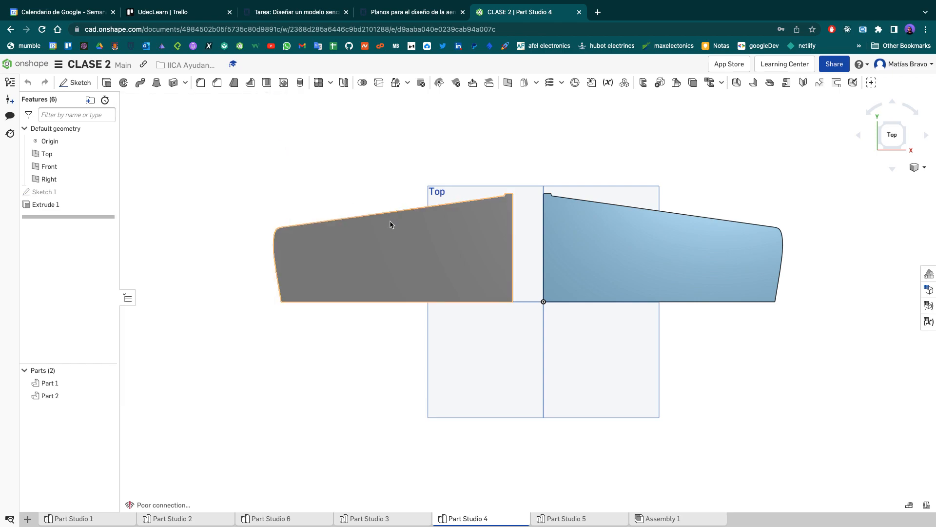
- Open Sketch 1 of the wings for editing in Part Studio 4 and inspect the right wing's dimensioned profile
double_click(48, 192)
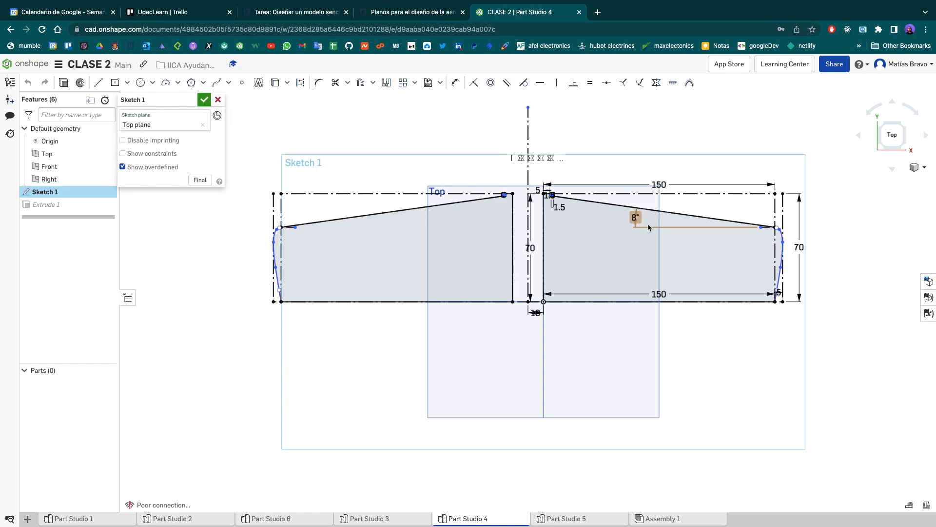
scroll(645, 226, "up", 3)
scroll(644, 225, "down", 2)
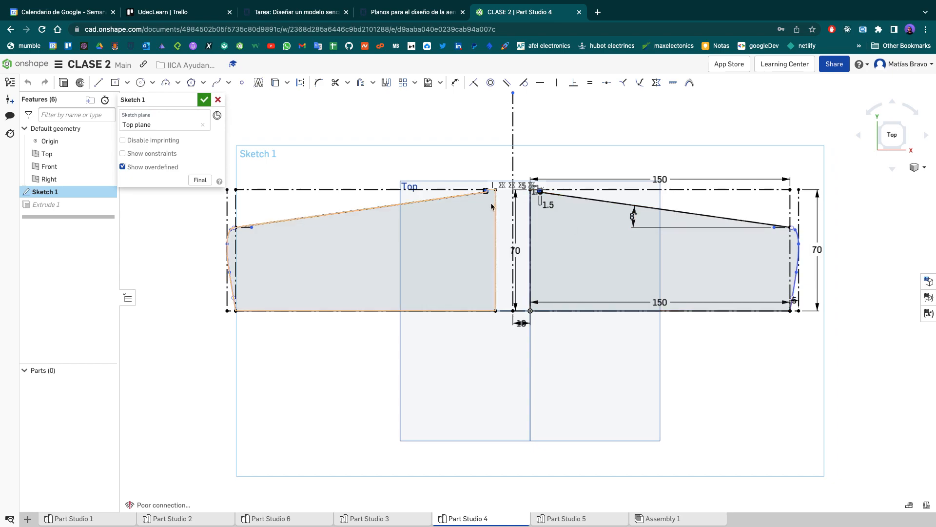
scroll(580, 214, "down", 1)
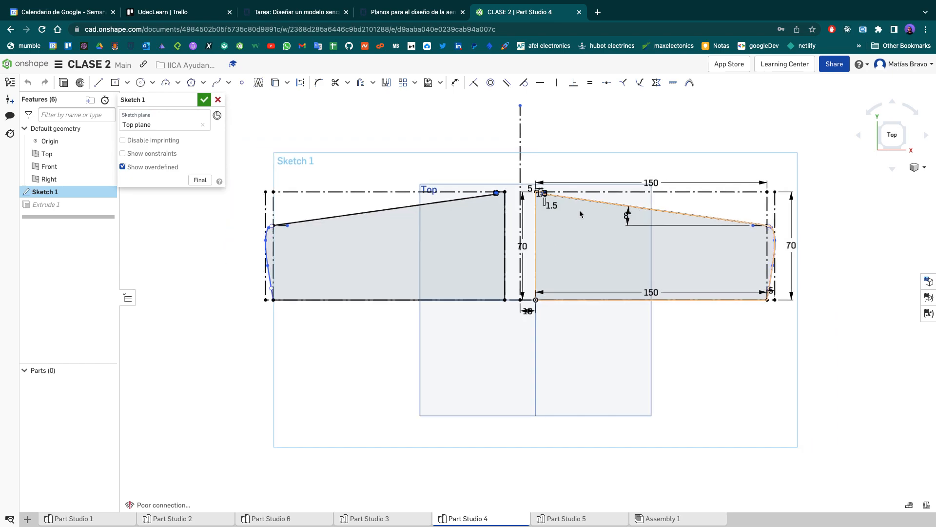
scroll(581, 214, "up", 3)
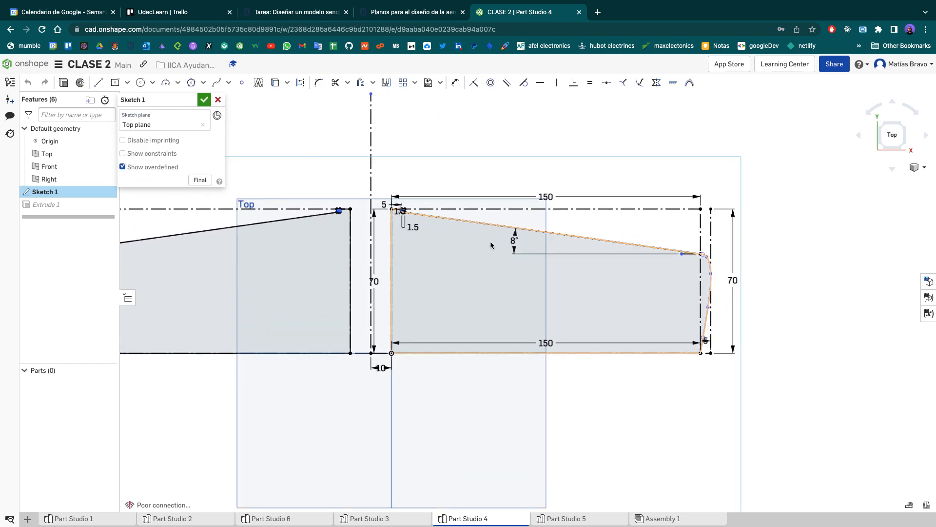
- Place the Ala wing drawing side by side with the sketch and enlarge it to read the wing's dimensions
key("ctrl+Left")
key("ctrl+Up")
left_click_drag(532, 326, 414, 41)
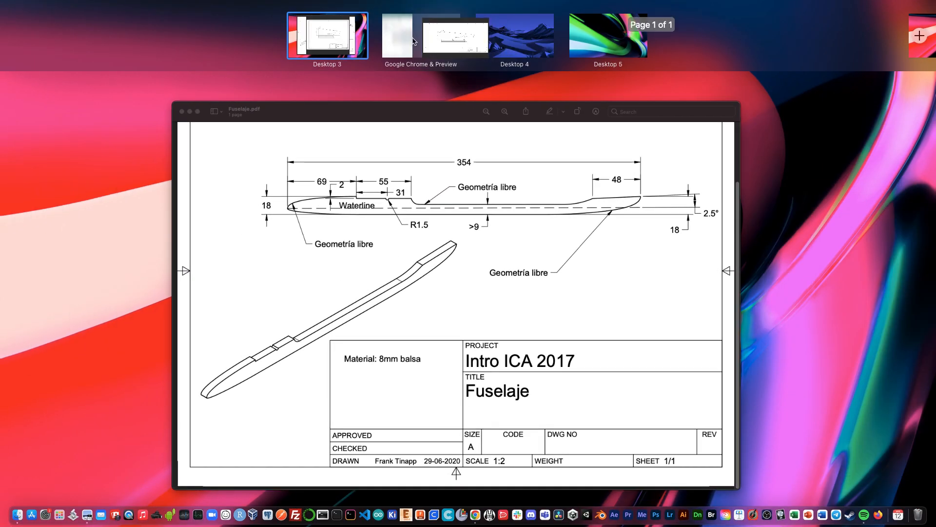
left_click(416, 42)
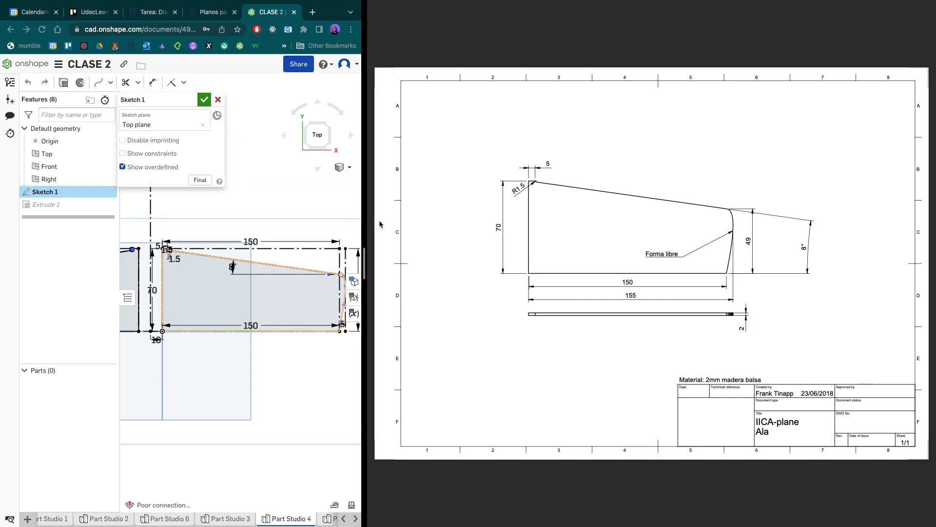
left_click_drag(365, 263, 578, 270)
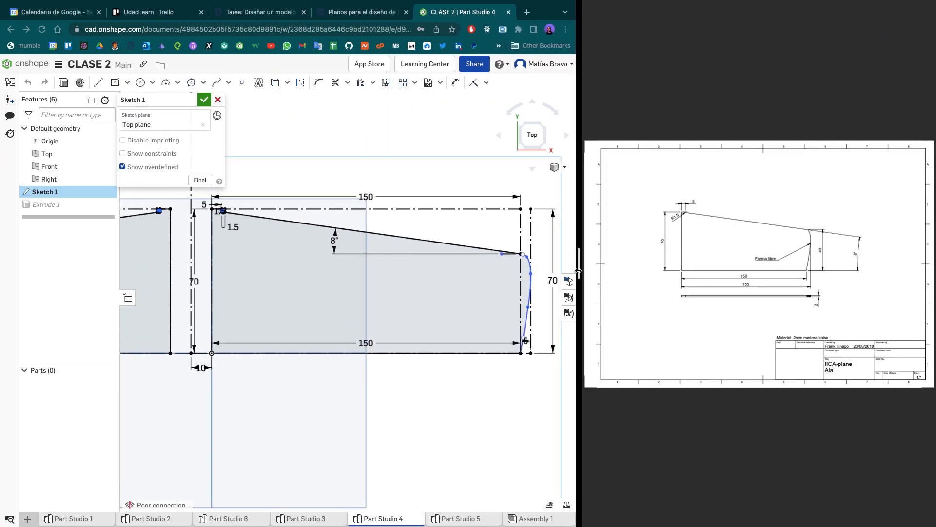
scroll(724, 258, "up", 5, "ctrl")
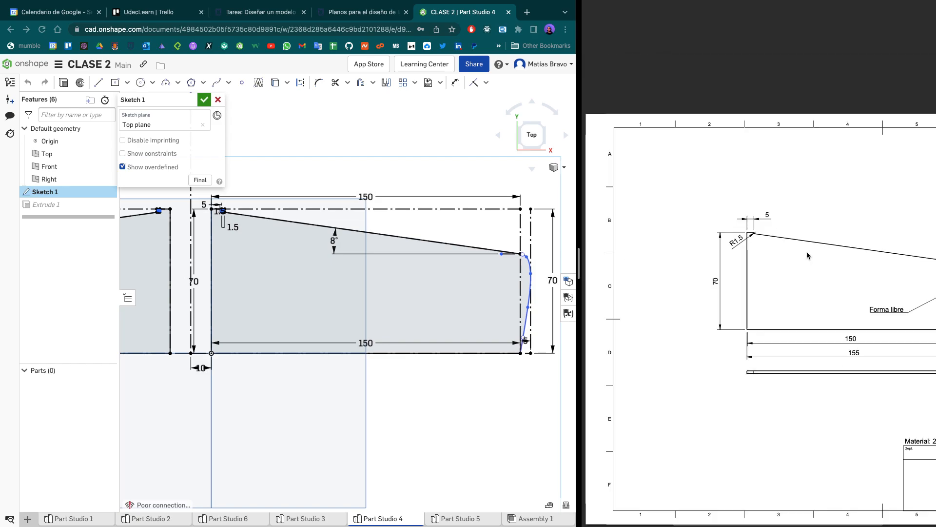
scroll(807, 255, "right", 5)
scroll(808, 255, "down", 2)
scroll(808, 254, "left", 2)
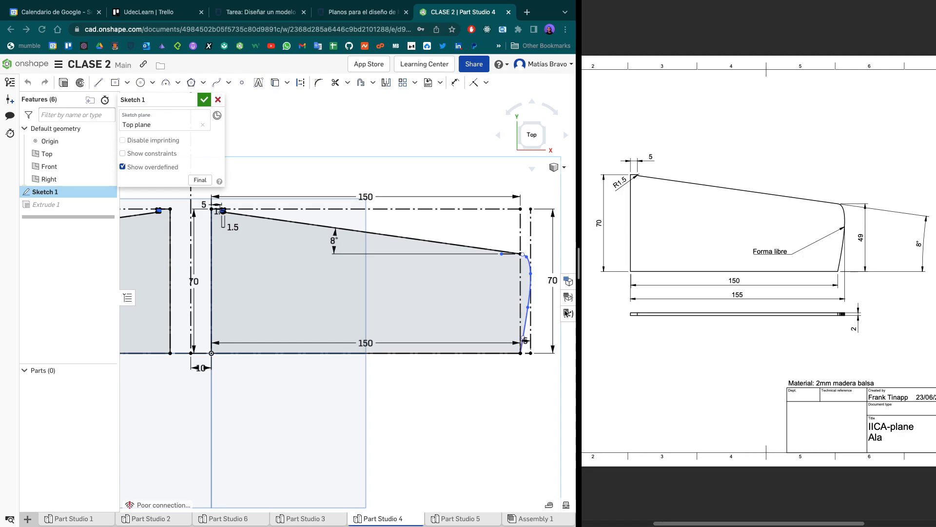
- Switch to Part Studio 3, view the stabilizer sketch from the top and widen the modelling area beside the drawing
left_click(299, 519)
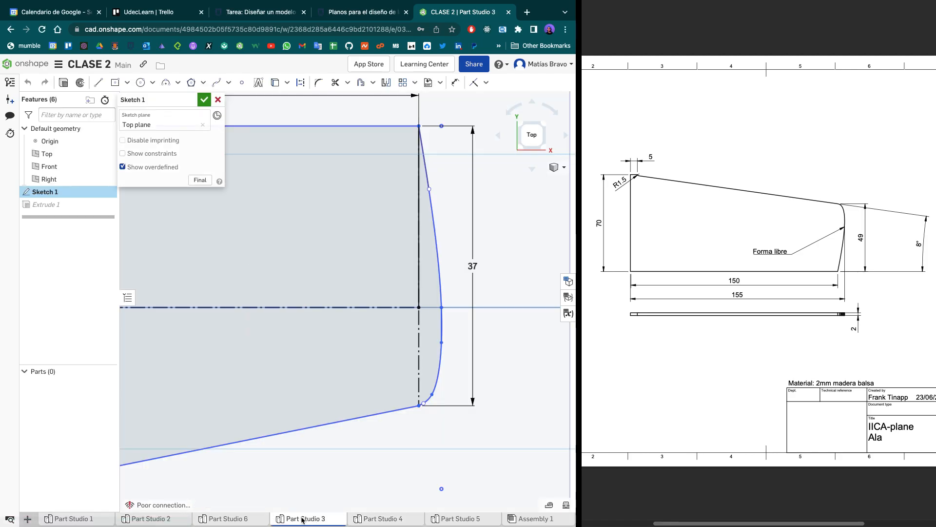
left_click(532, 134)
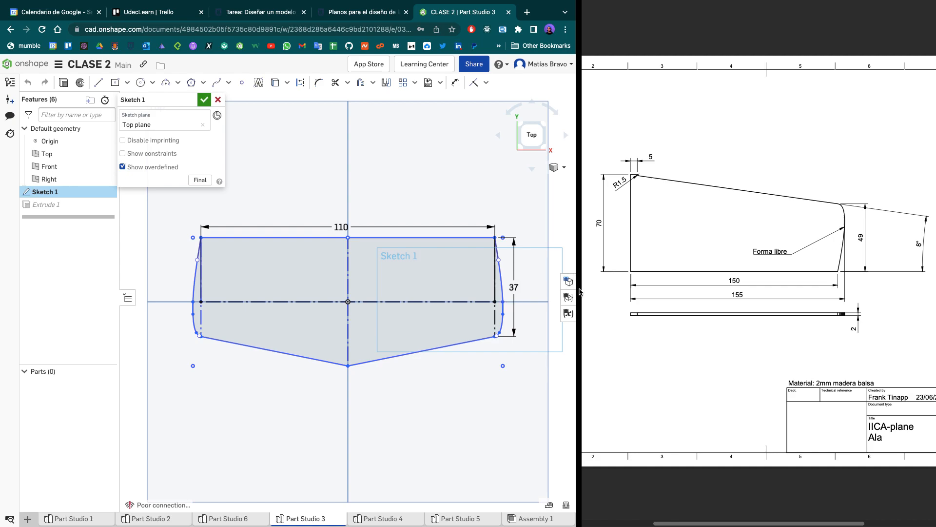
left_click(583, 263)
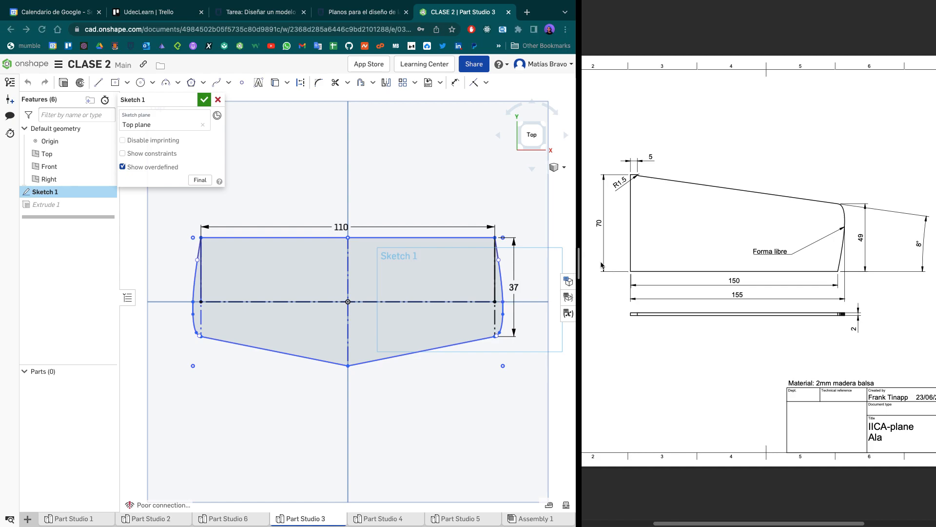
left_click_drag(579, 267, 663, 267)
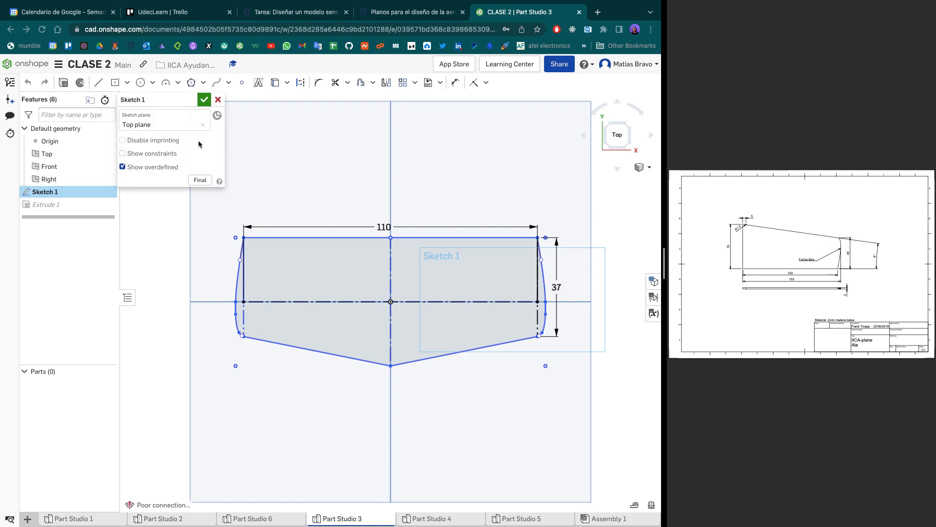
- Delete the free-form curve that closes the stabilizer's right tip in Sketch 1
left_click(557, 297)
scroll(557, 297, "up", 2)
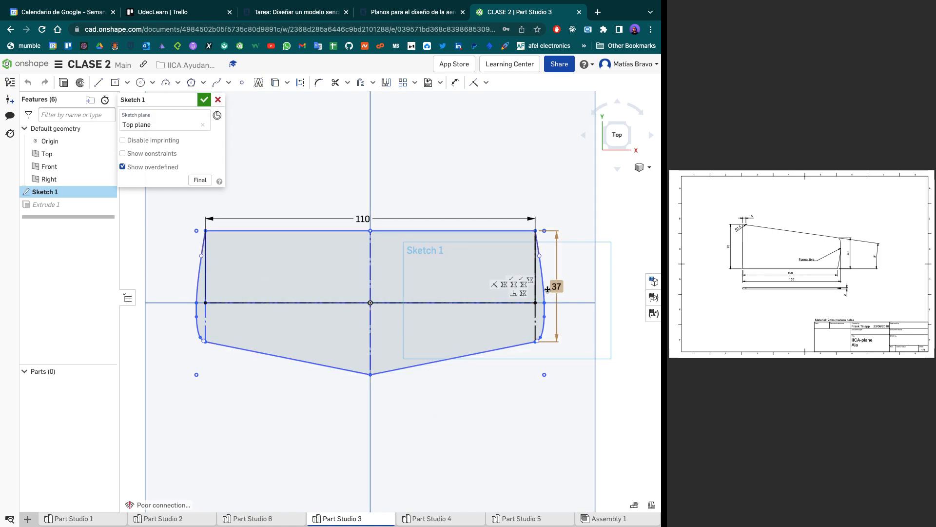
scroll(553, 293, "up", 2)
scroll(553, 292, "up", 4)
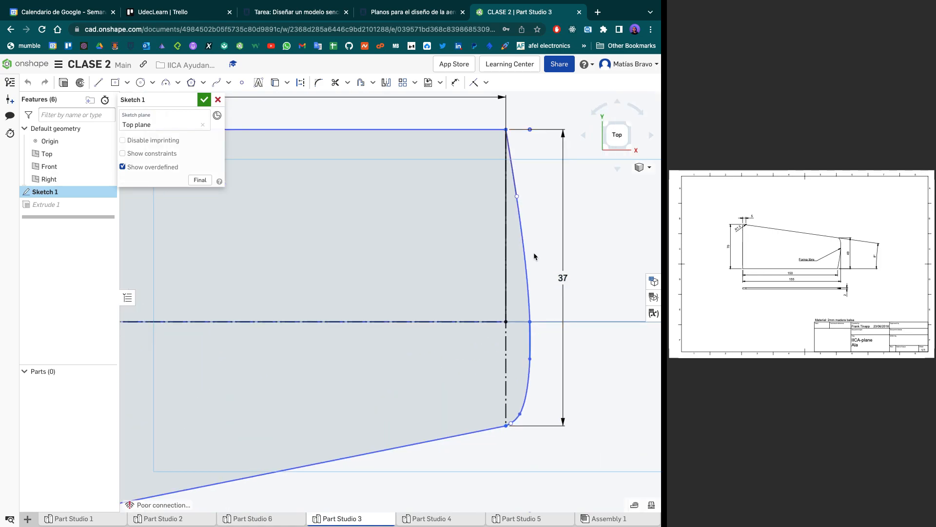
mouse_move(539, 229)
left_mouse_down()
mouse_move(535, 363)
mouse_move(521, 389)
left_mouse_up()
key("Delete")
- Draw construction lines from the right tip's upper corner, 3 mm horizontally outward and then about 43.6 mm vertically downward
key("l")
key("q")
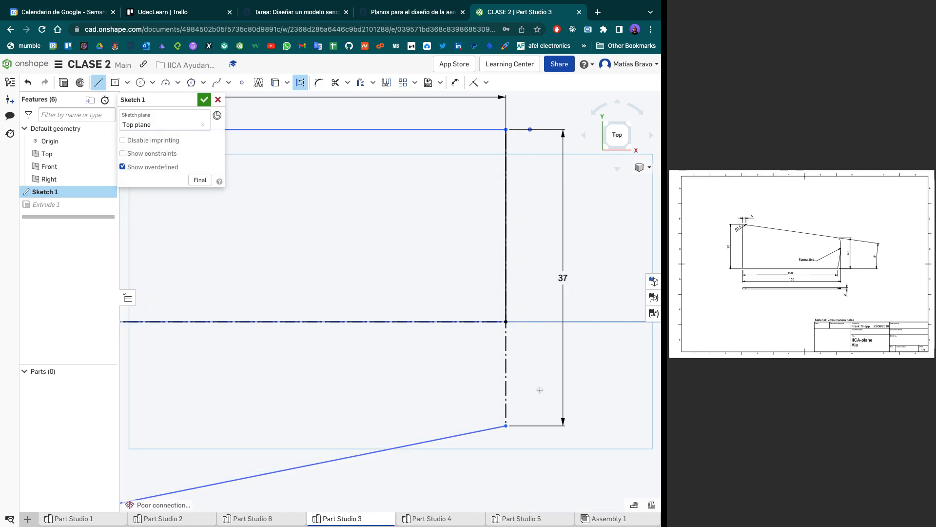
left_click(507, 130)
type("3")
left_click(530, 129)
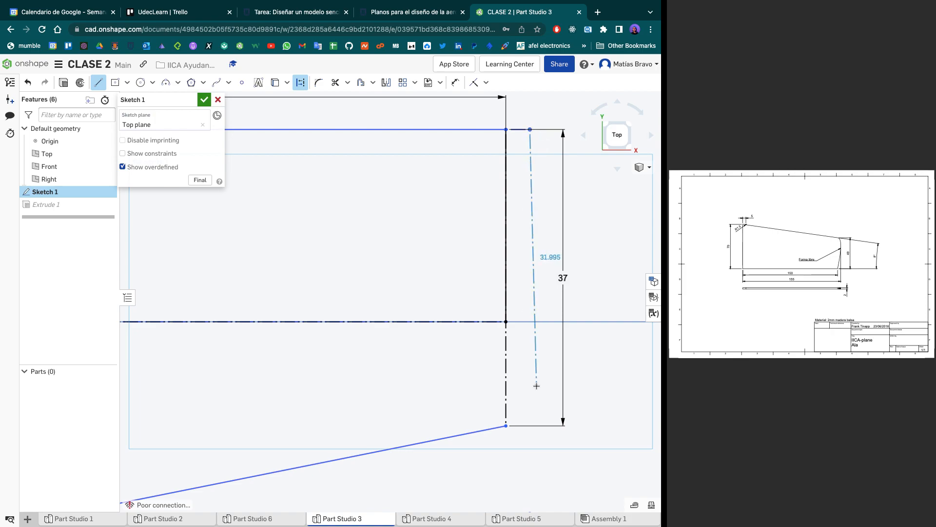
left_click(530, 477)
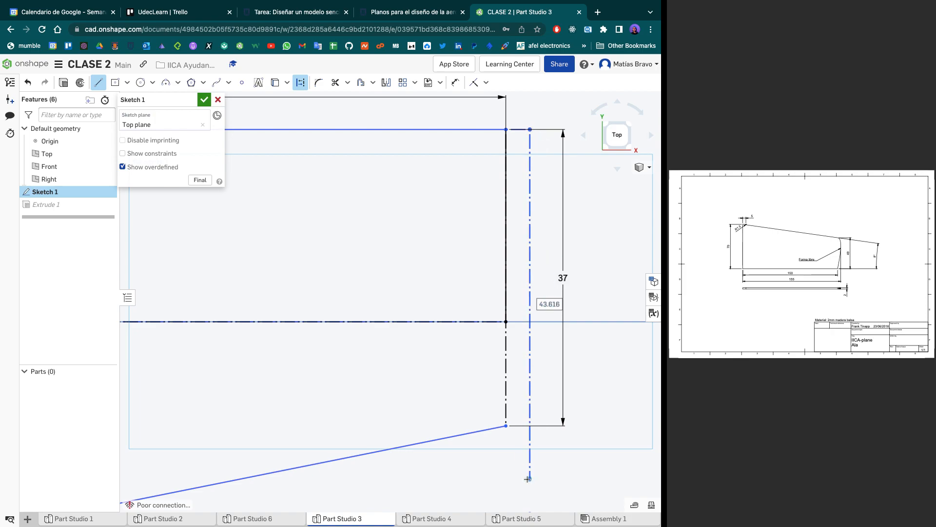
key("Escape")
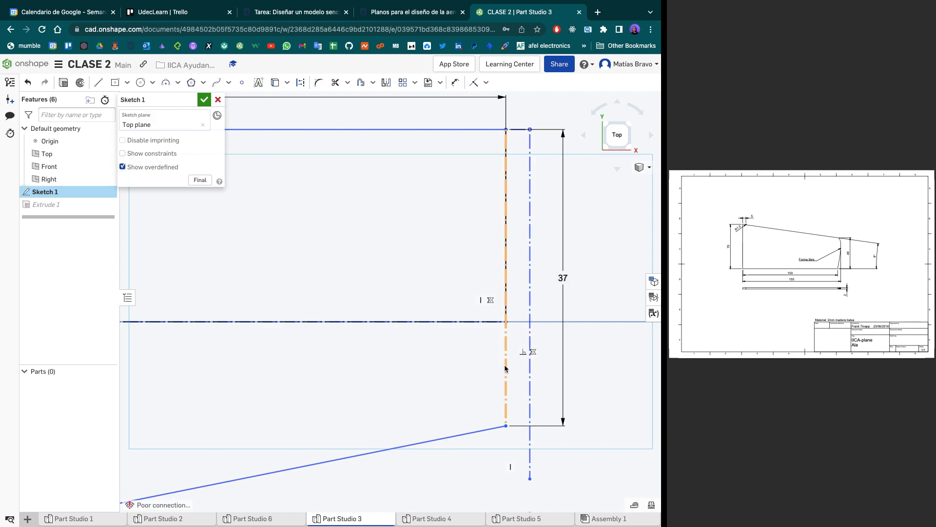
- Draw a spline closing the stabilizer's right tip, from its lower corner through points reaching the outer construction line to the upper corner
scroll(441, 442, "down", 3)
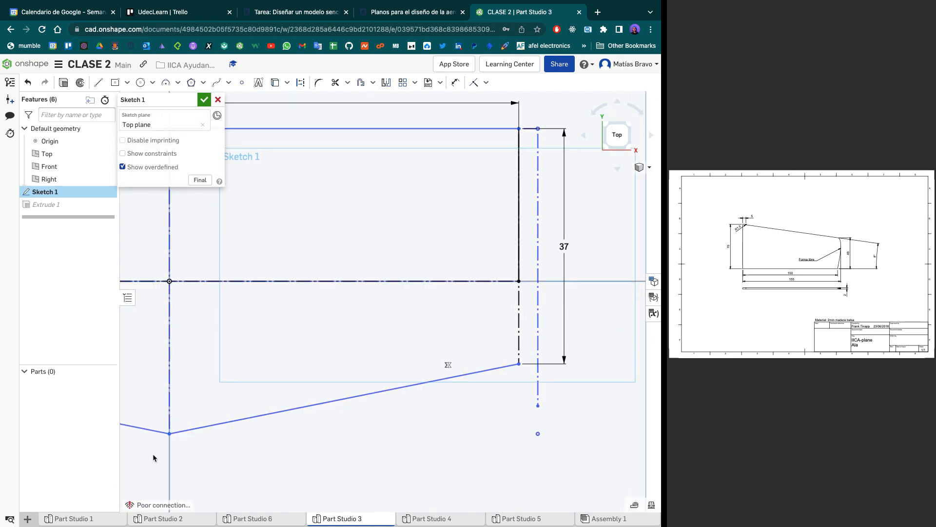
middle_click_drag(527, 338, 491, 392)
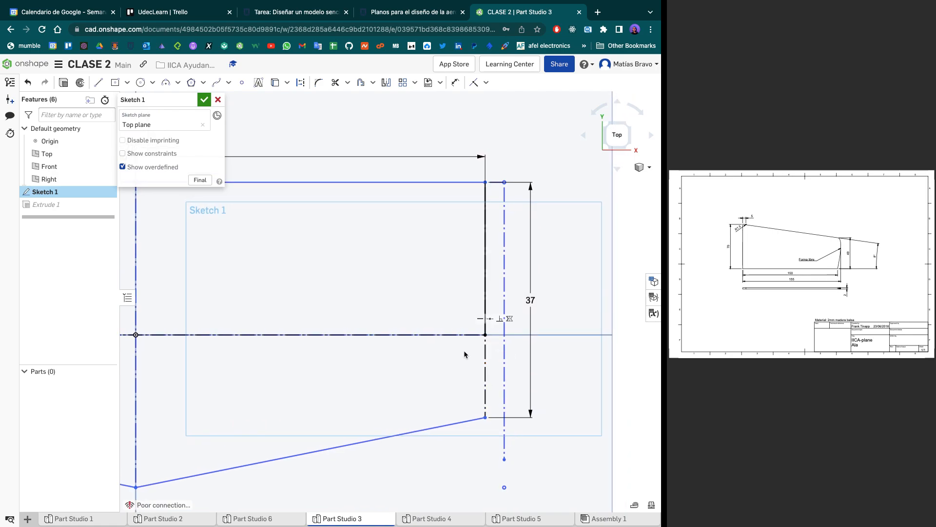
left_click(214, 86)
scroll(477, 391, "up", 1)
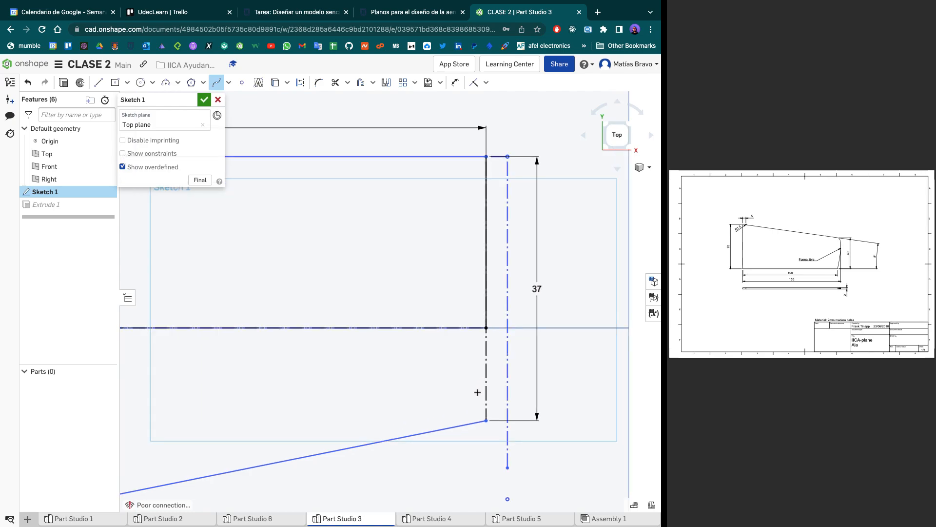
scroll(486, 420, "up", 1)
middle_click_drag(486, 421, 478, 443)
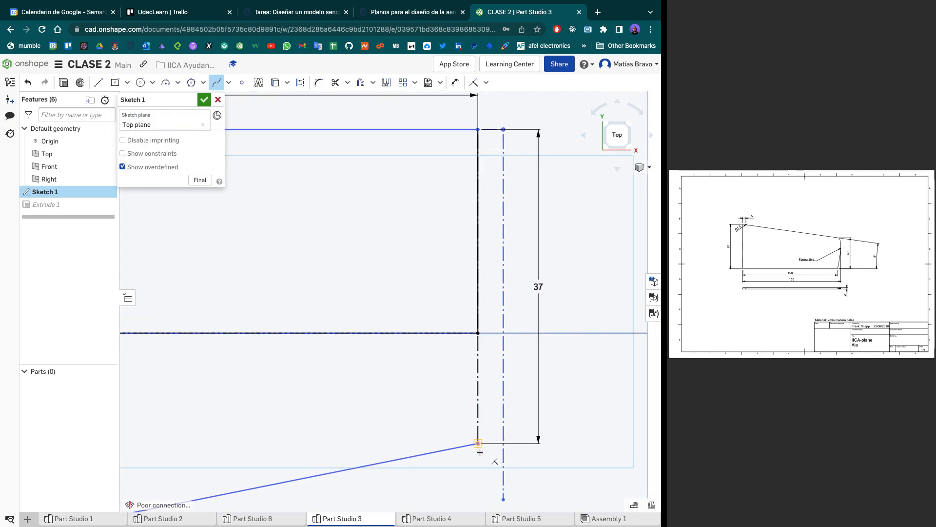
scroll(478, 443, "up", 2)
scroll(478, 443, "up", 2)
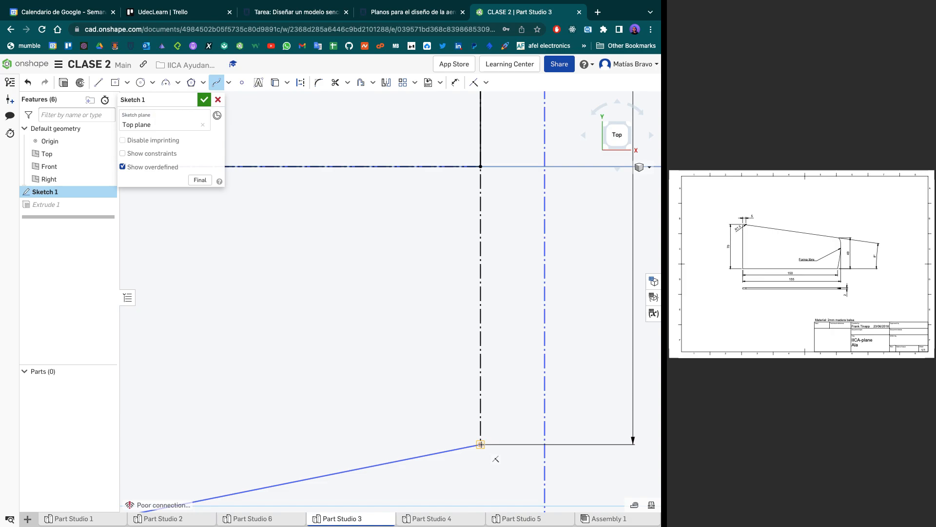
left_click(480, 444)
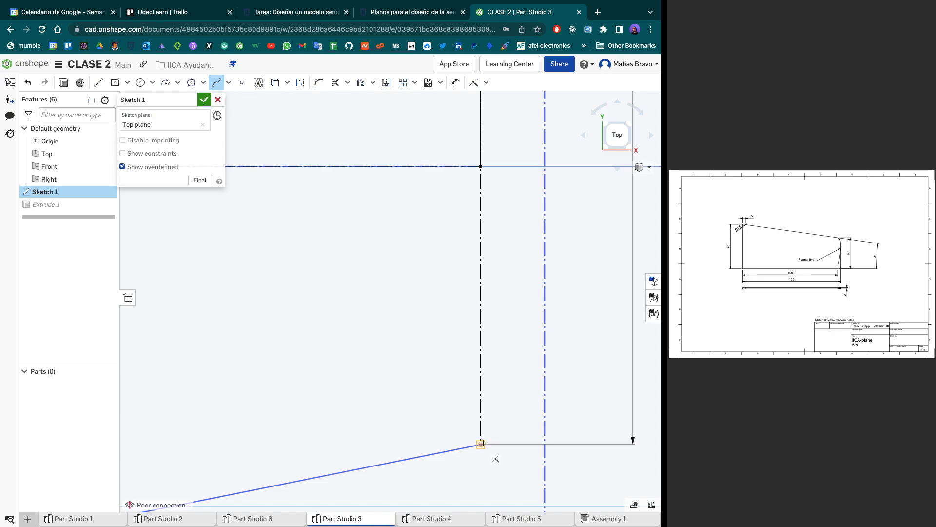
left_click(523, 410)
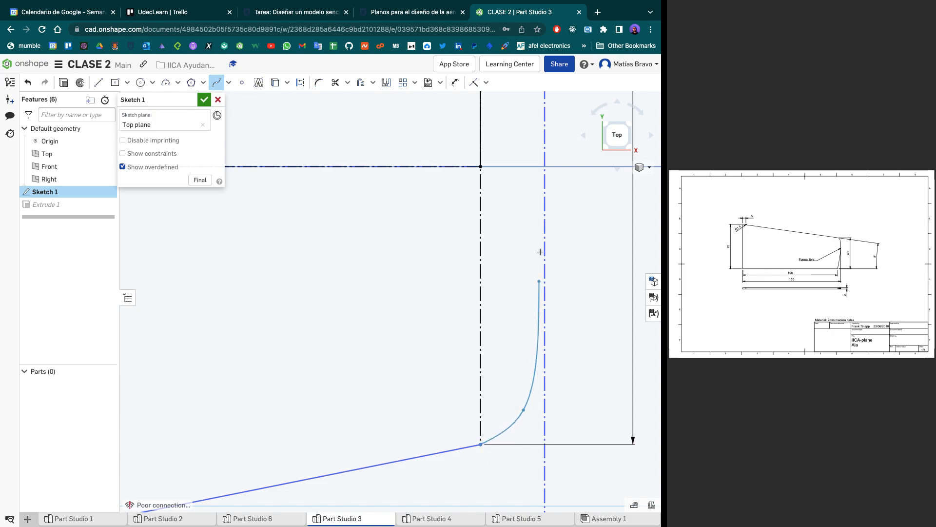
middle_click_drag(542, 173, 540, 306)
scroll(540, 306, "down", 5)
scroll(540, 306, "up", 5)
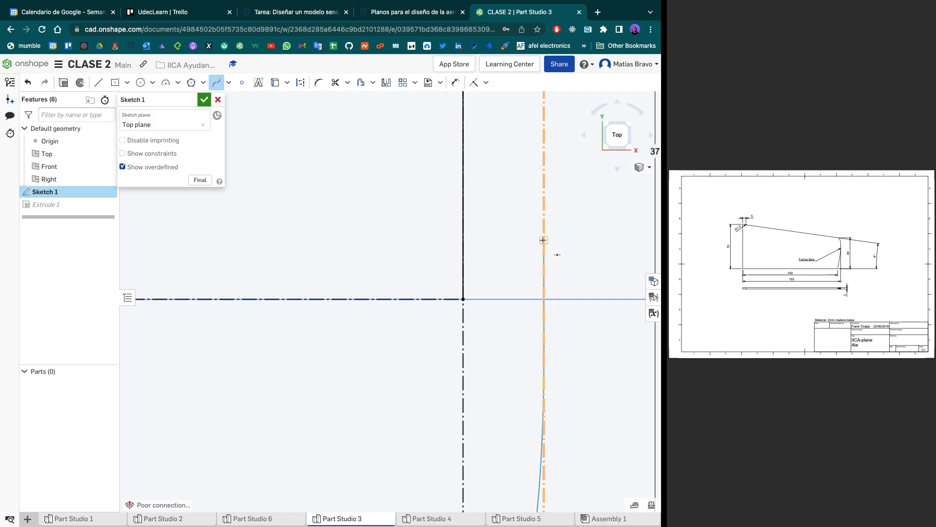
scroll(543, 240, "down", 8)
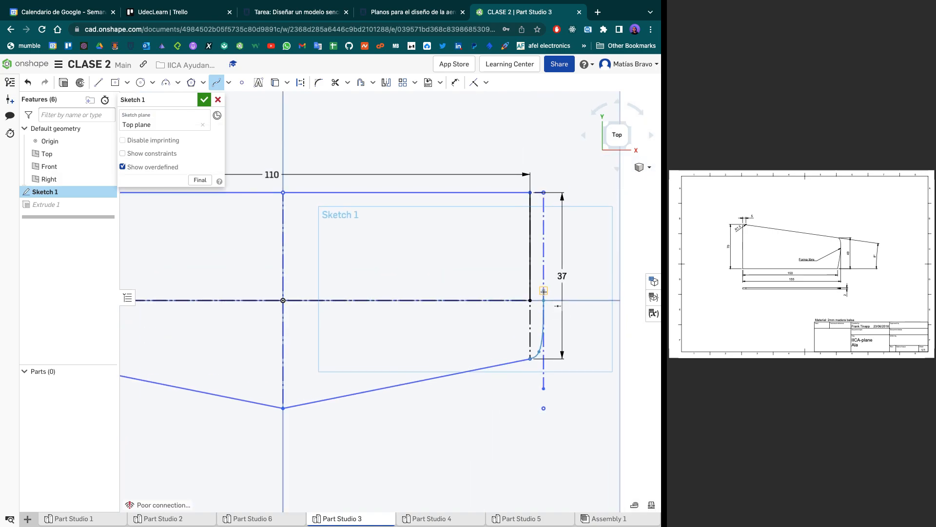
middle_click_drag(547, 303, 546, 320)
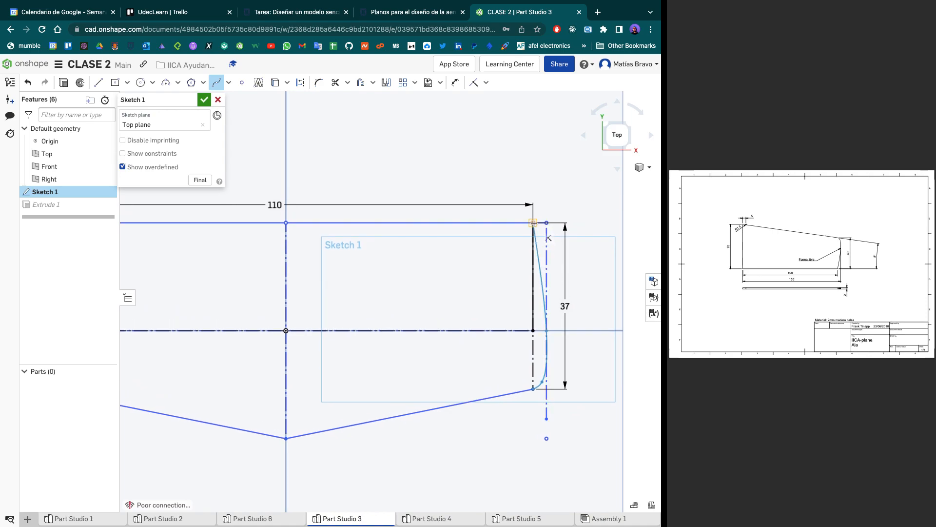
double_click(533, 222)
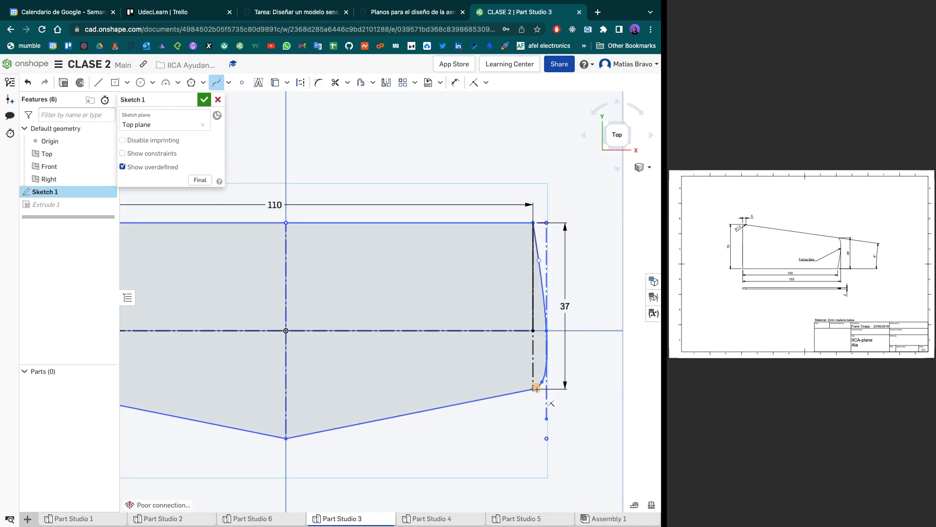
- Try to make the tip spline's lower end handle parallel to the adjoining slanted edge
scroll(537, 389, "up", 2)
scroll(536, 388, "up", 5)
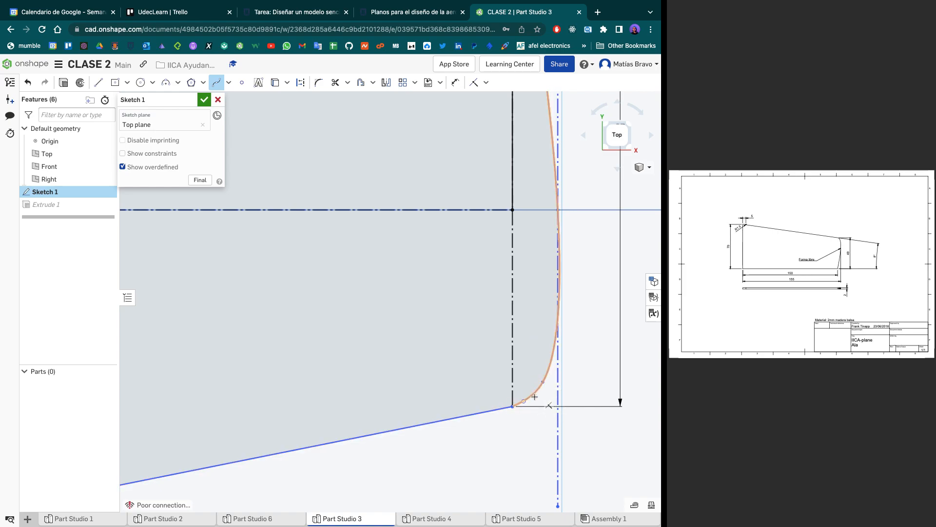
scroll(533, 419, "up", 3)
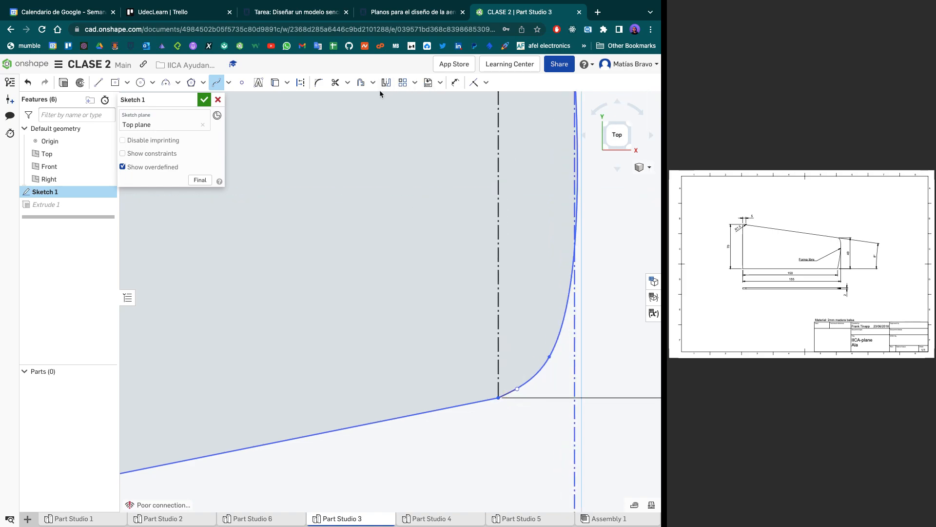
key("t")
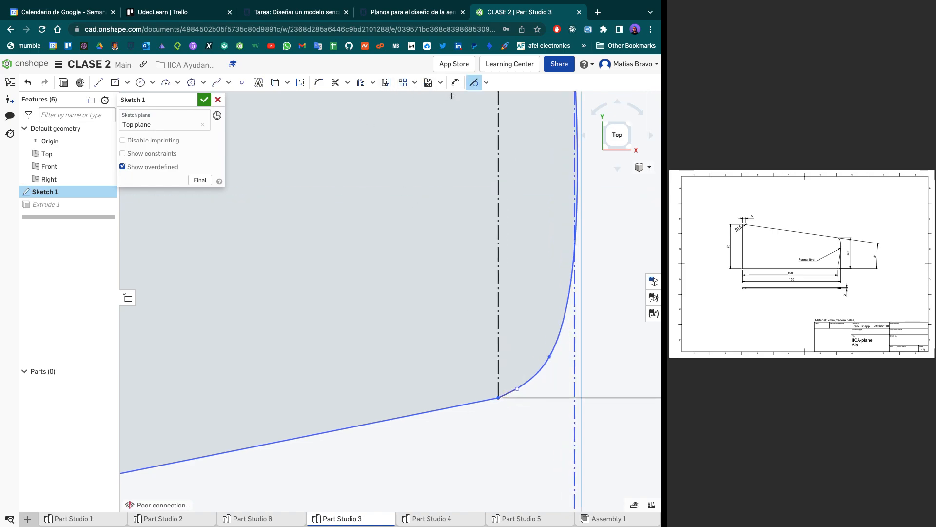
left_click(487, 85)
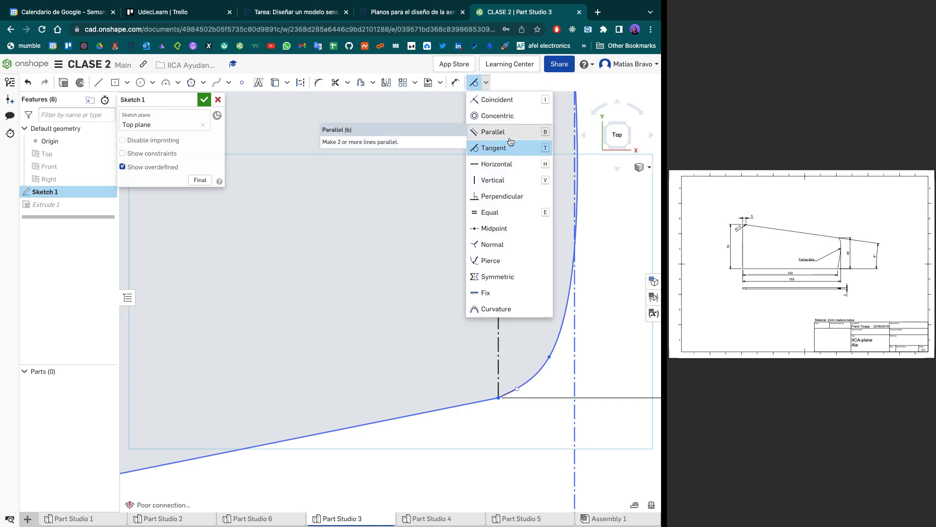
left_click(488, 132)
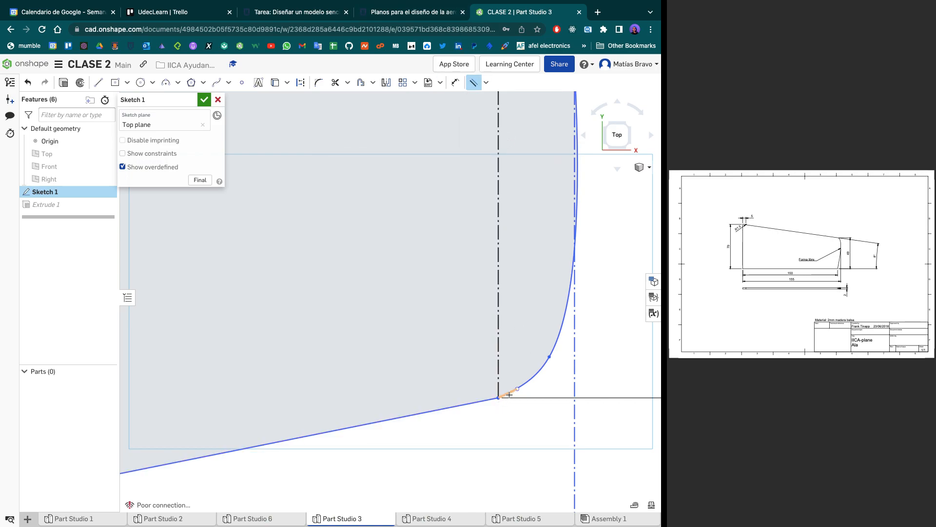
left_click(492, 399)
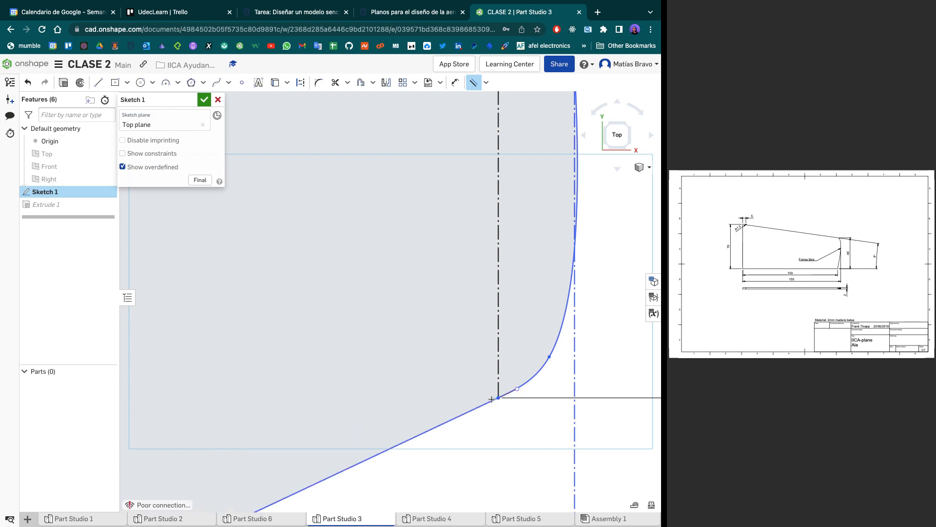
key("Escape")
scroll(493, 398, "down", 8)
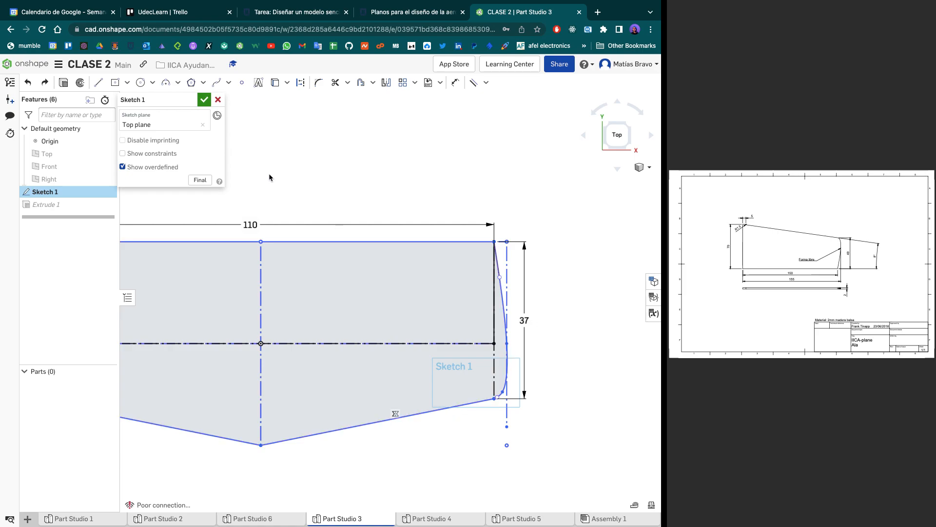
- Accept the stabilizer's Sketch 1 and switch to the wing sketch in Part Studio 4
left_click(204, 100)
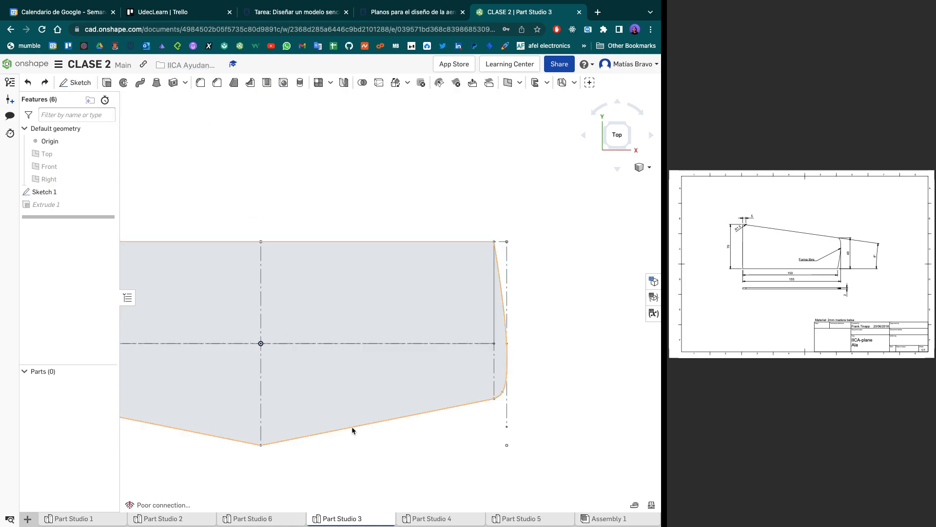
left_click(432, 518)
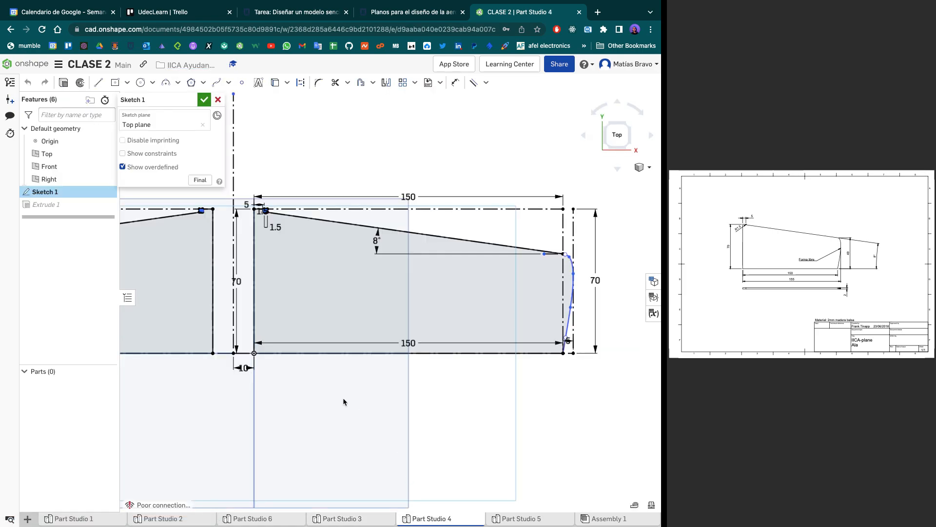
scroll(343, 397, "up", 2)
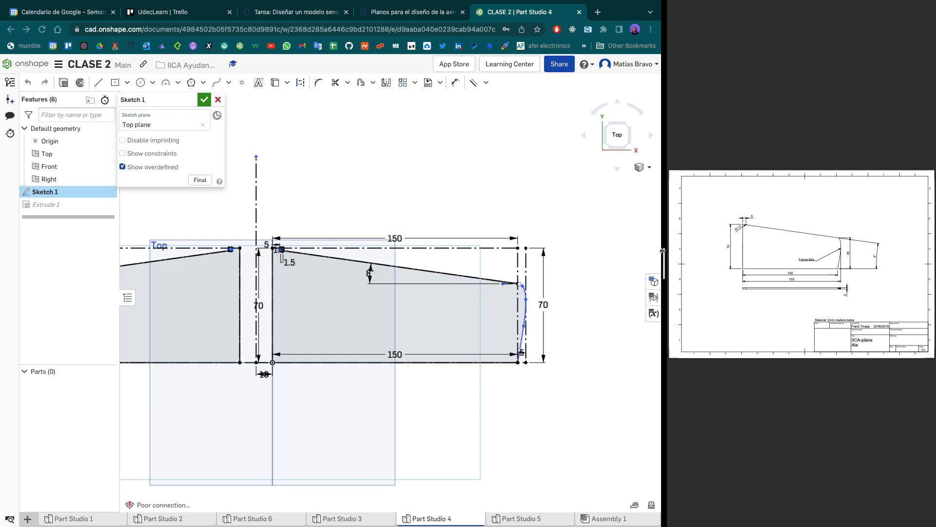
- Enlarge the Ala drawing and examine the small fillet and short flat at the wing's upper root corner
left_click_drag(665, 253, 247, 282)
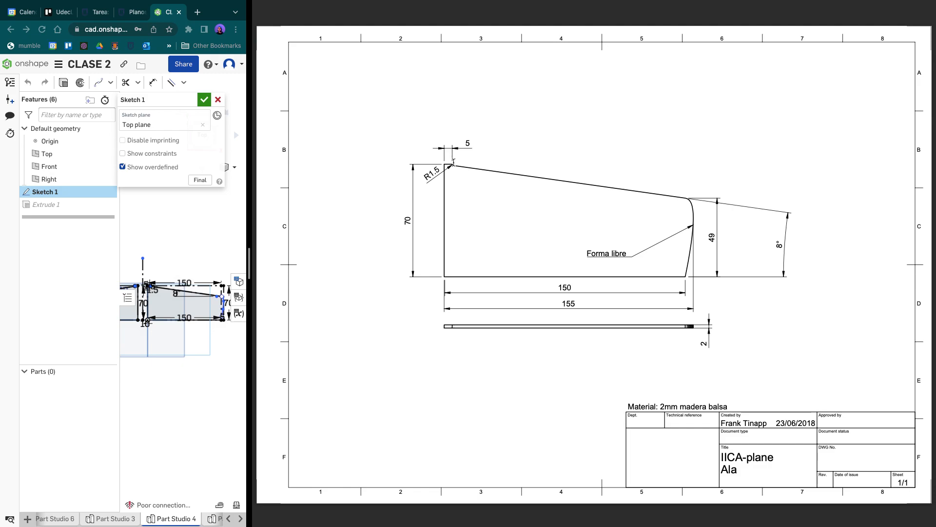
scroll(454, 162, "up", 10, "ctrl")
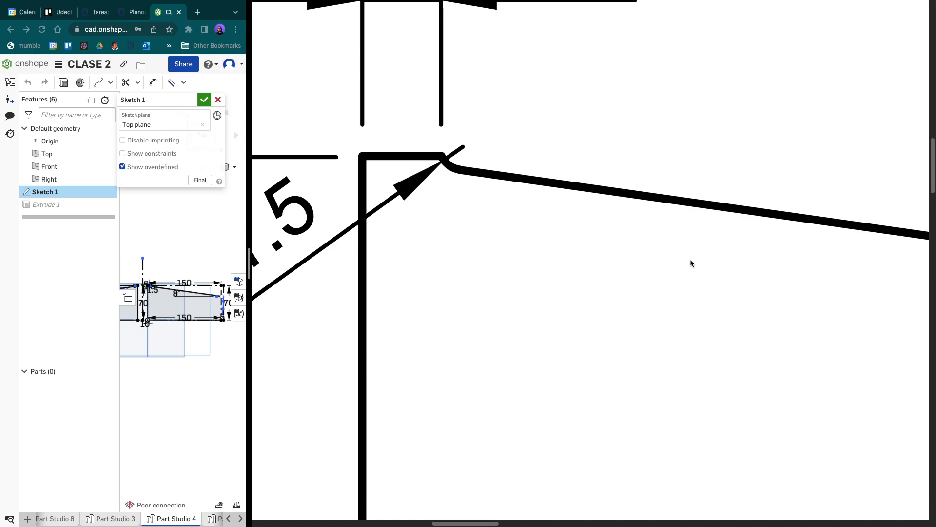
scroll(420, 215, "up", 1)
scroll(388, 254, "left", 2)
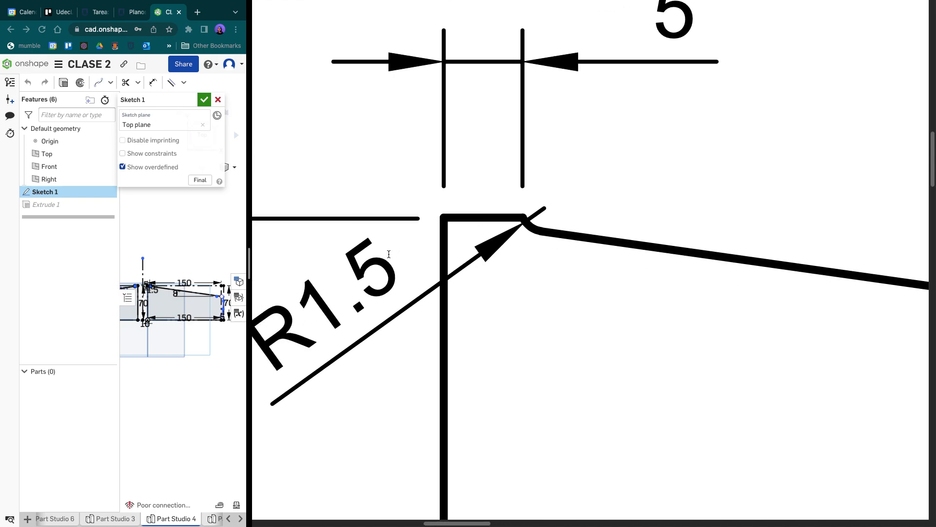
scroll(390, 254, "right", 1)
scroll(485, 239, "up", 1)
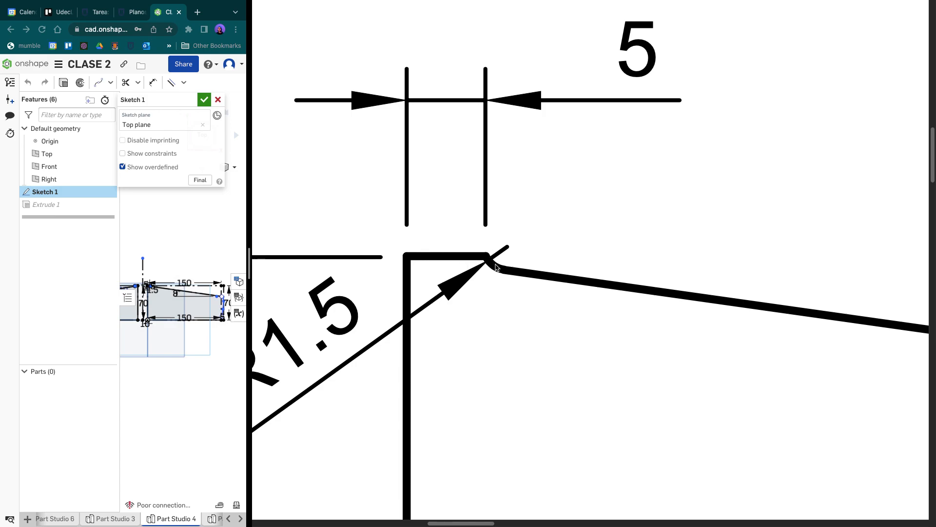
- Examine where the height and angle dimensions meet the wing's free-form tip on the drawing, and restore the wider modelling area
scroll(493, 263, "down", 5, "ctrl")
scroll(575, 281, "down", 1, "ctrl")
scroll(575, 281, "right", 3)
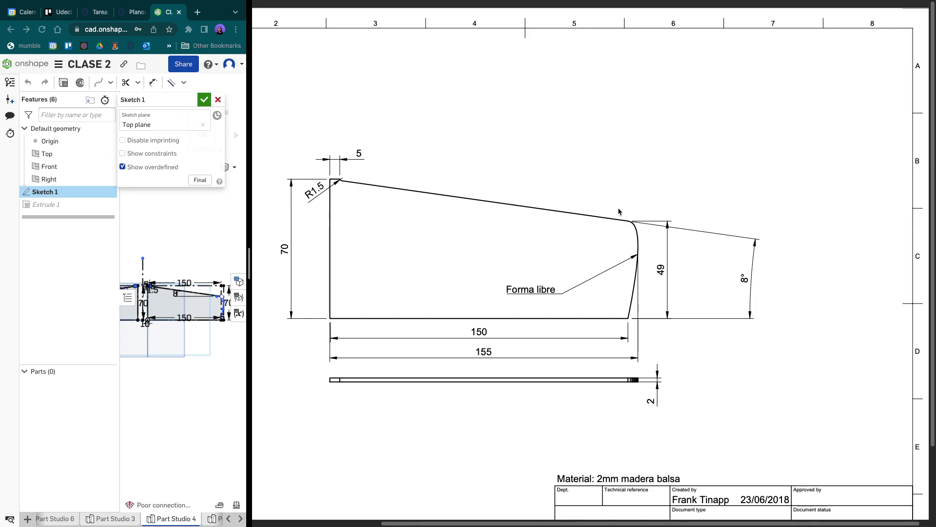
scroll(665, 211, "up", 10, "ctrl")
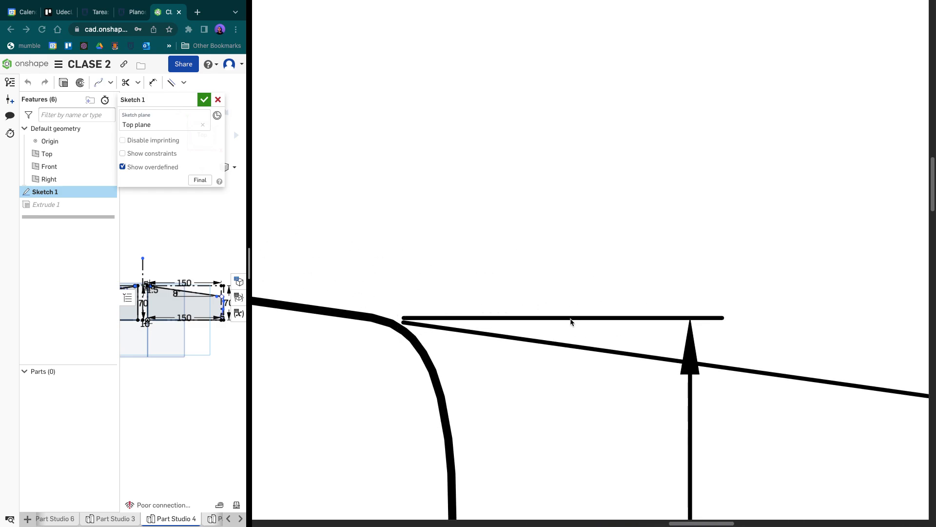
scroll(571, 322, "down", 10, "ctrl")
scroll(571, 322, "down", 3, "ctrl")
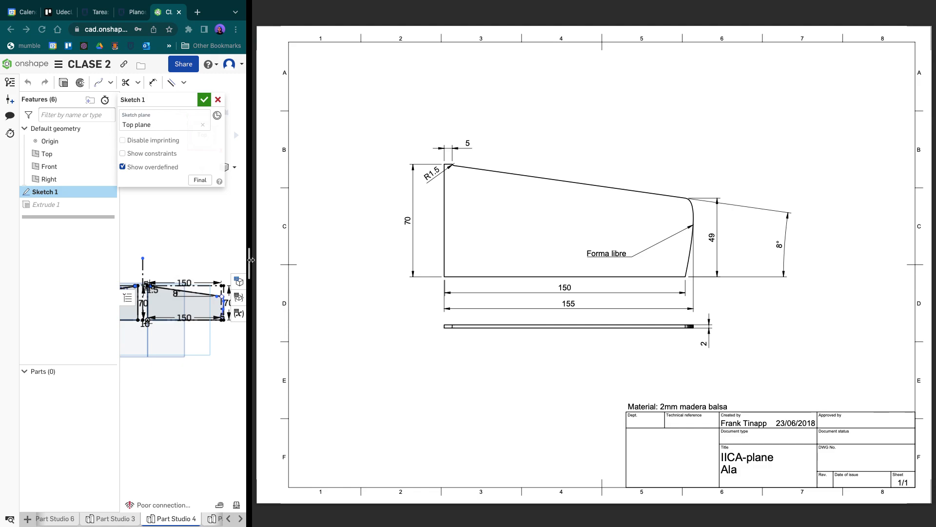
left_click_drag(250, 259, 664, 258)
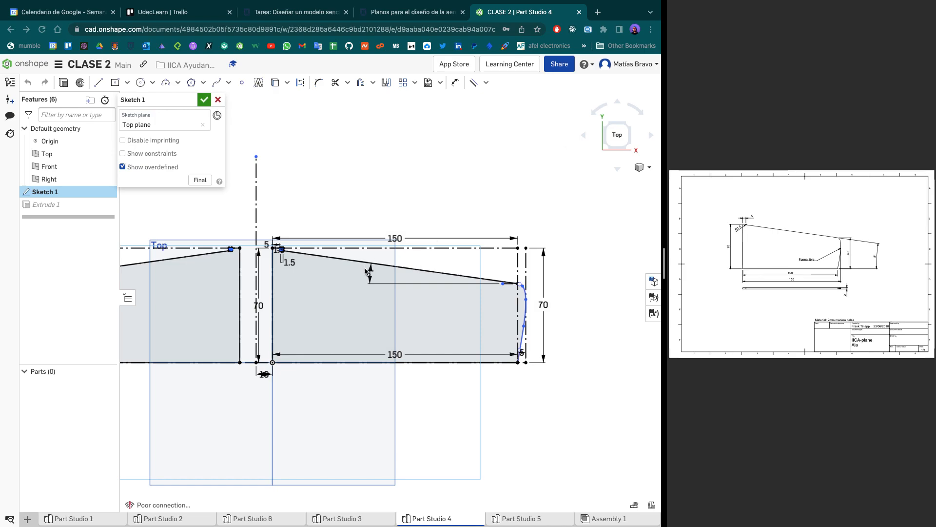
- Draw a 150 by 70 mm corner rectangle over the wing sketch, from the origin to the construction box's opposite upper corner
scroll(431, 291, "up", 5)
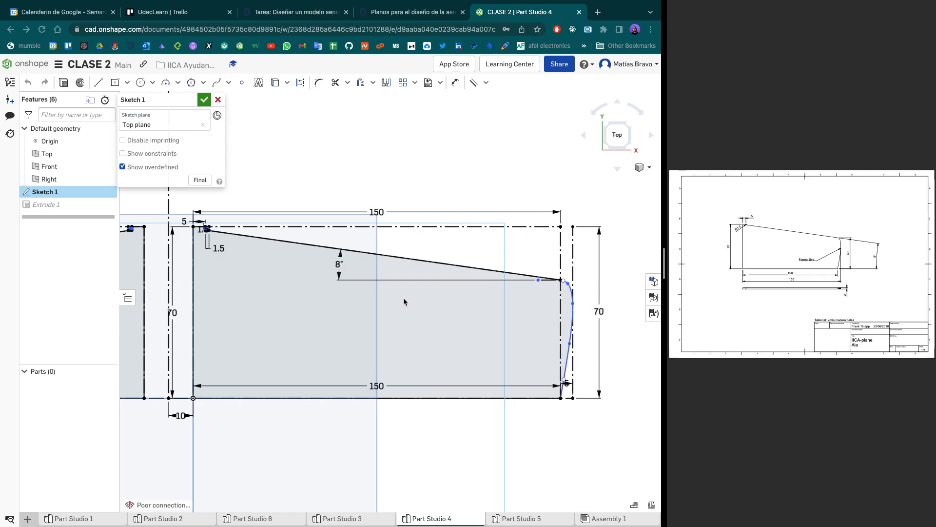
scroll(263, 381, "up", 2)
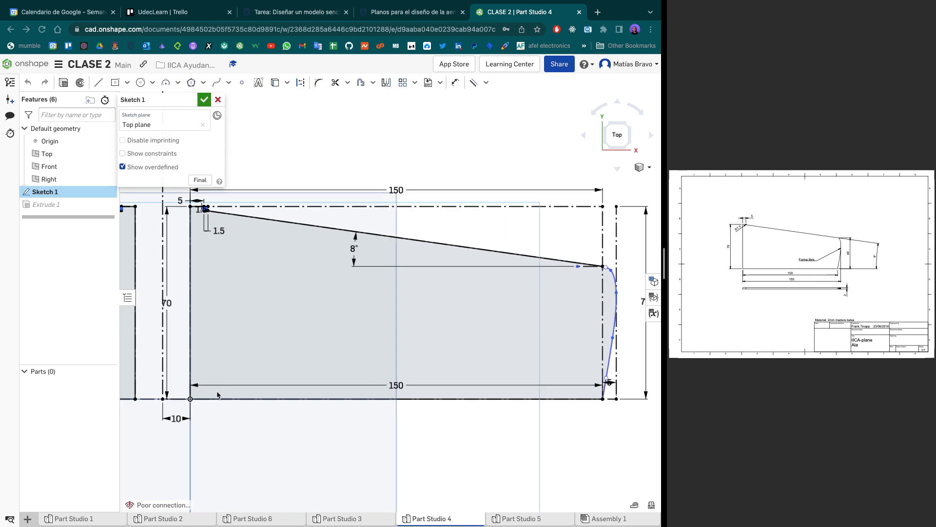
middle_click_drag(230, 373, 224, 381)
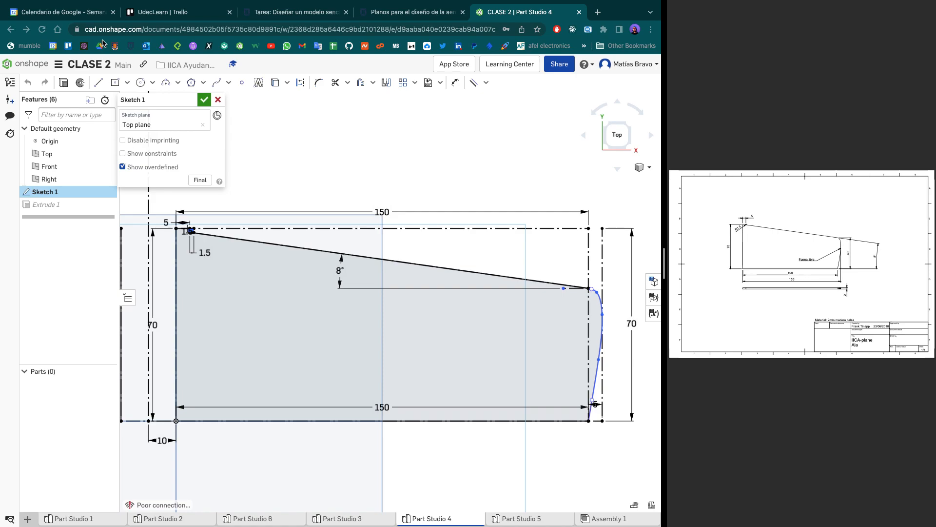
left_click(125, 85)
left_click(144, 102)
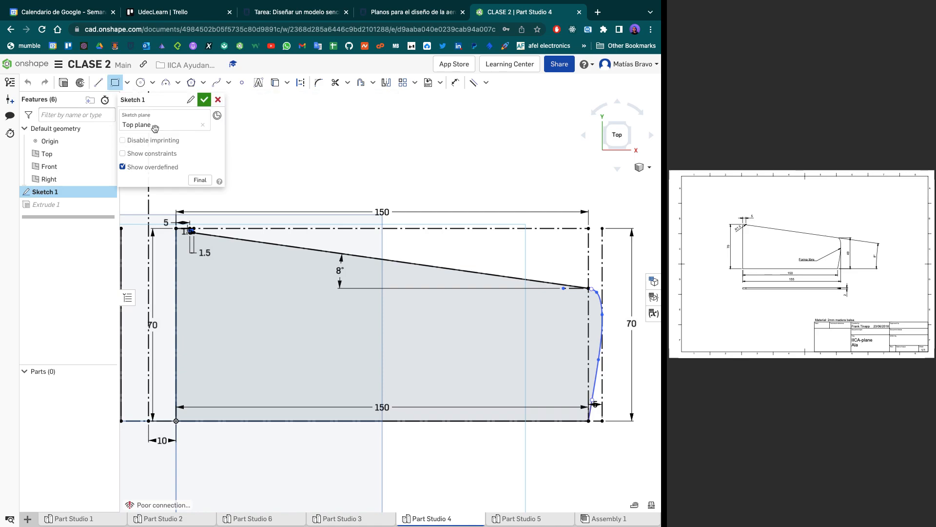
left_click(177, 419)
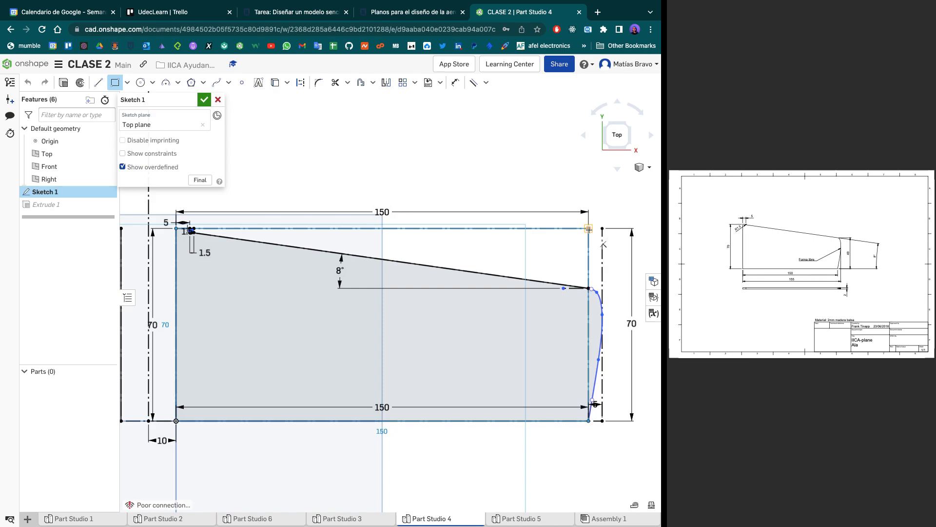
left_click(589, 228)
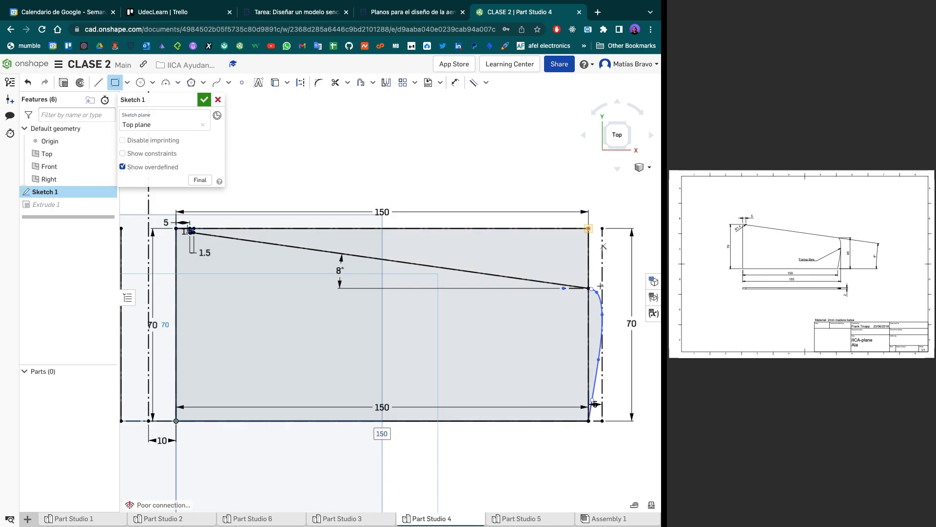
key("l")
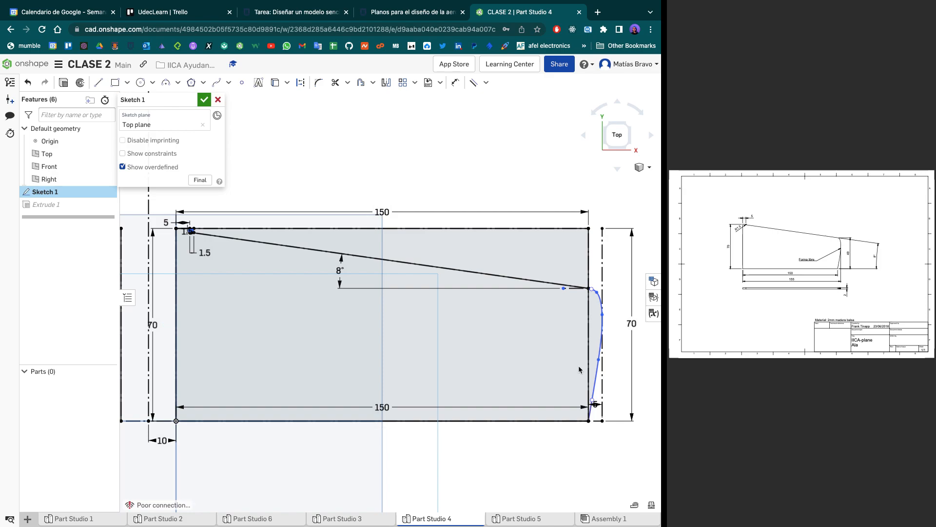
- Undo the overlaid rectangle and examine the wing's base line and the 1.5 mm construction square around the root-corner arc
key("d")
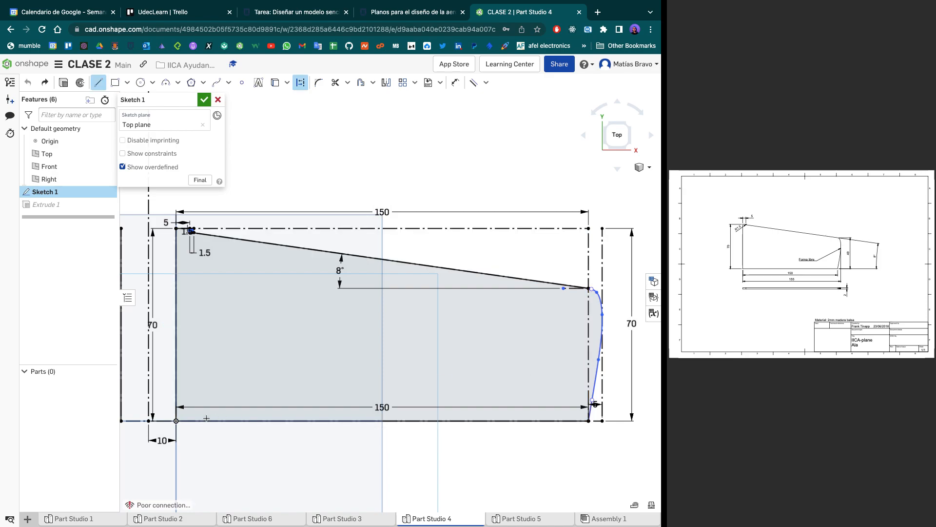
left_click(515, 421)
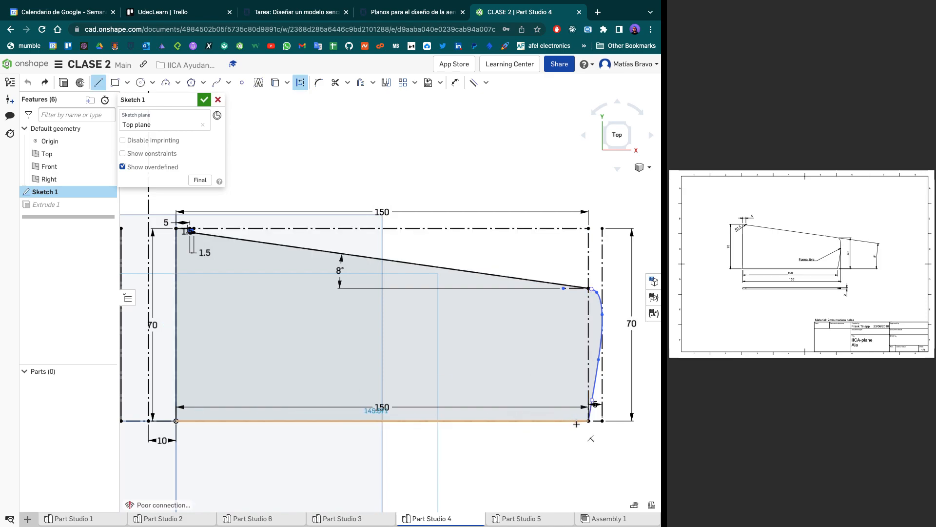
left_click(603, 421)
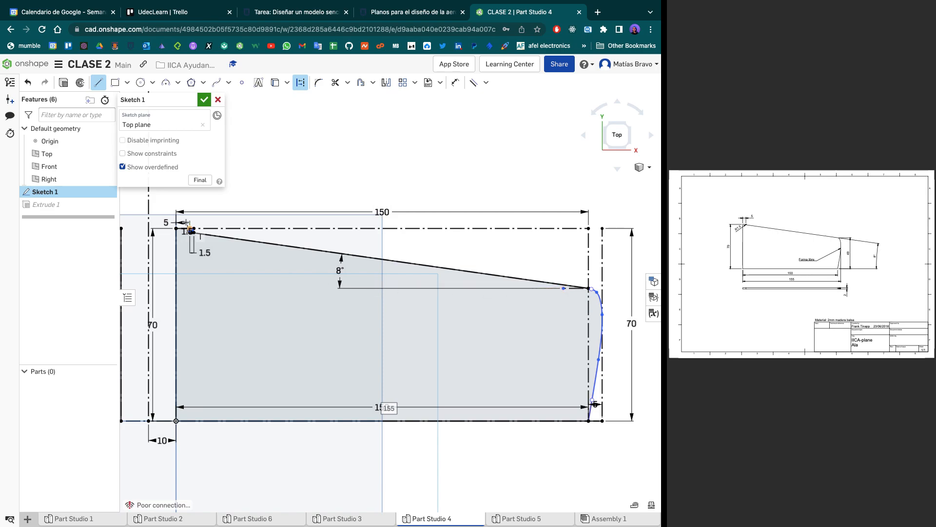
scroll(188, 233, "up", 5)
scroll(185, 231, "up", 4)
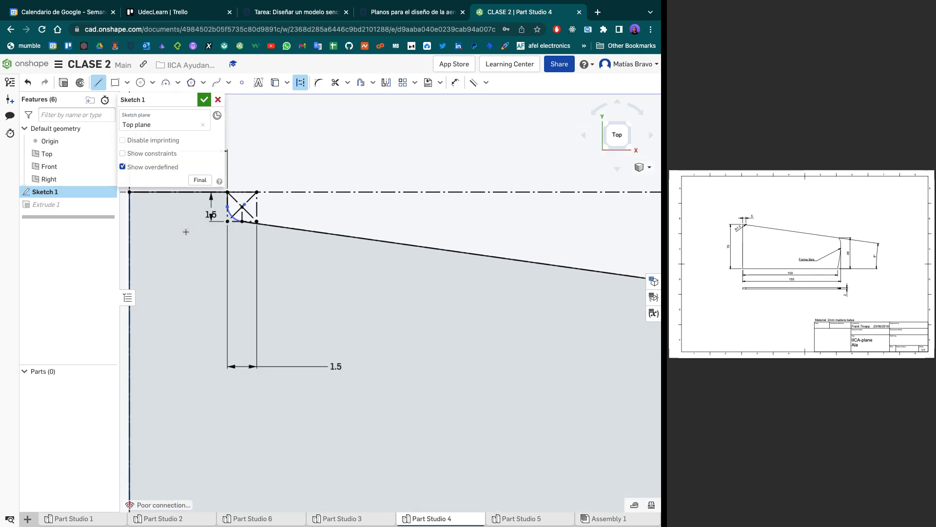
scroll(186, 232, "up", 5)
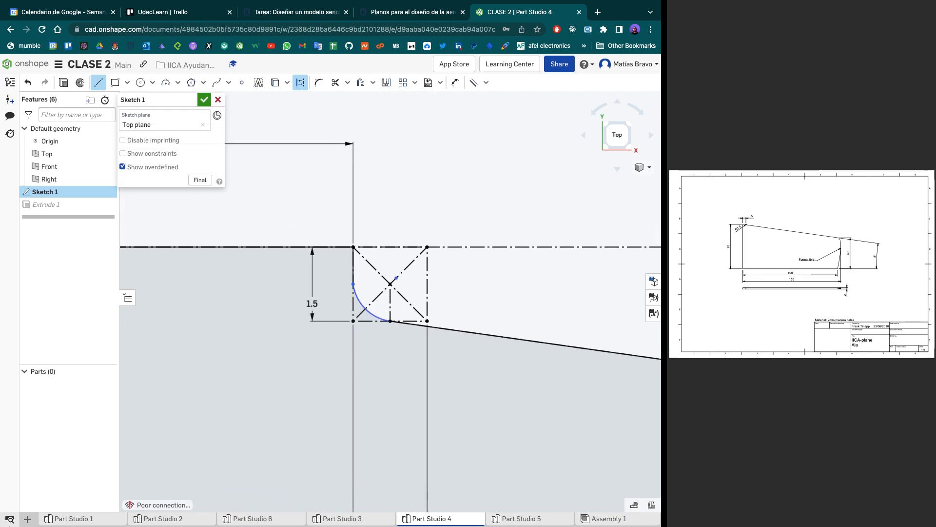
- Create a new Part Studio and start a sketch on its Front plane, viewed from the front
left_click(30, 522)
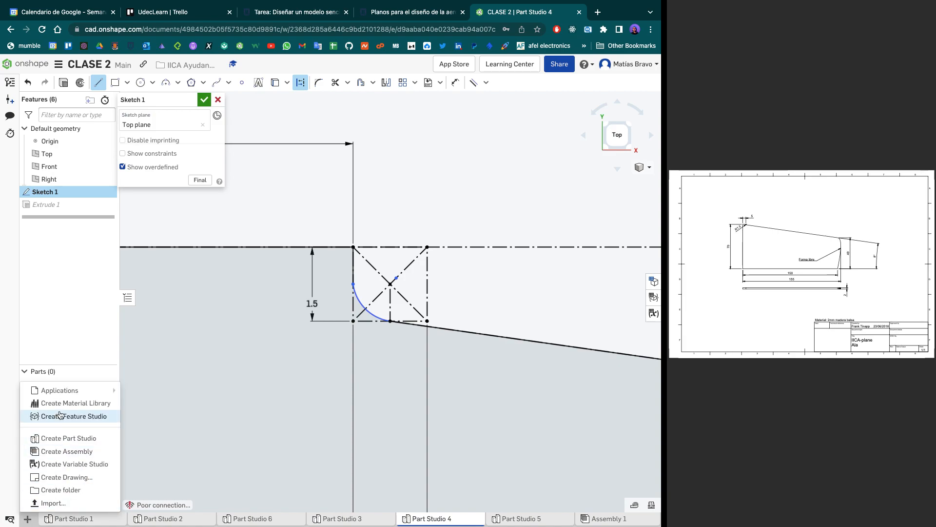
left_click(67, 439)
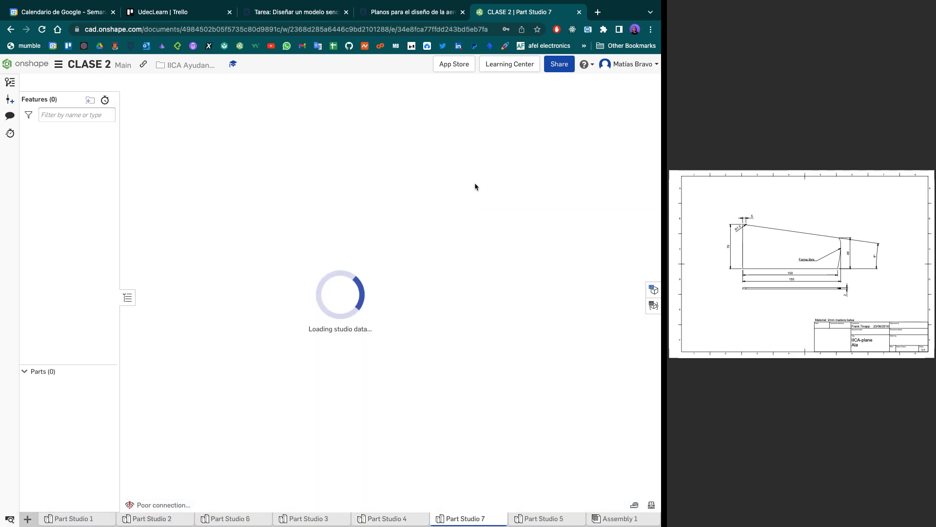
left_click(609, 140)
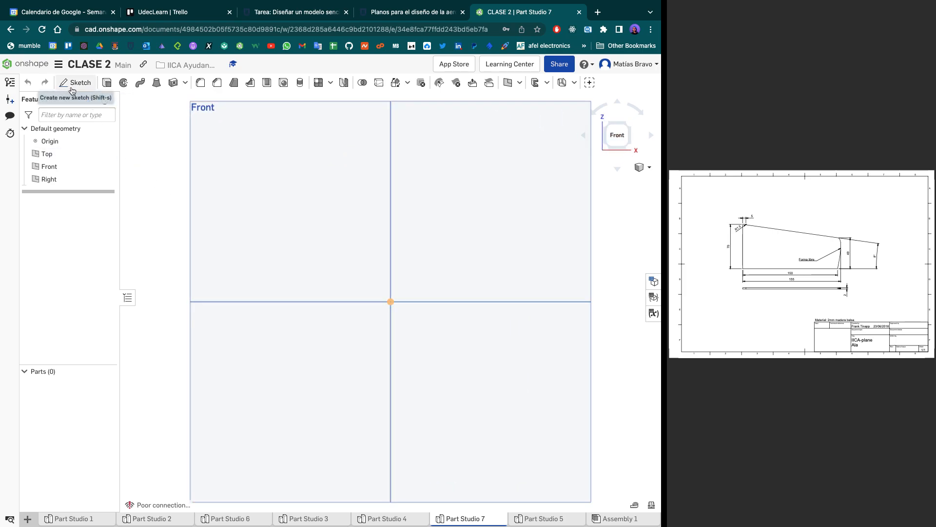
left_click(252, 193)
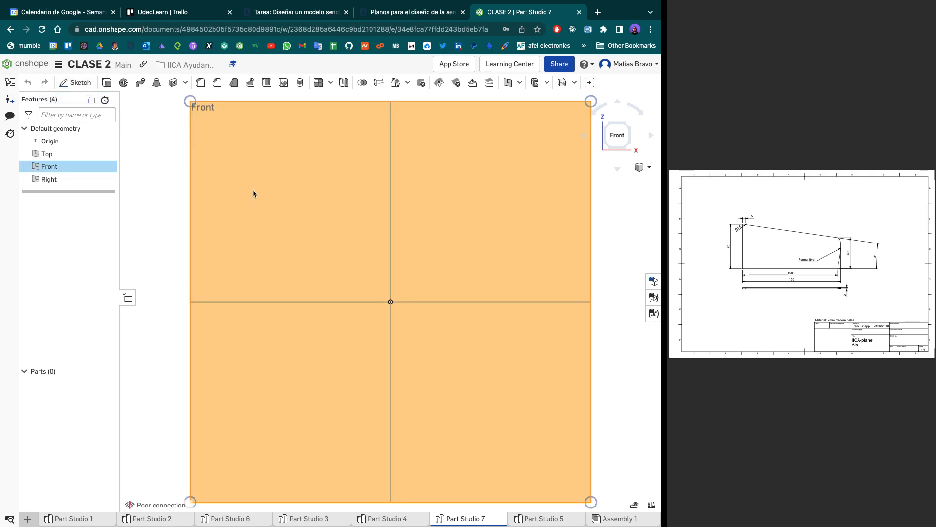
key("shift+s")
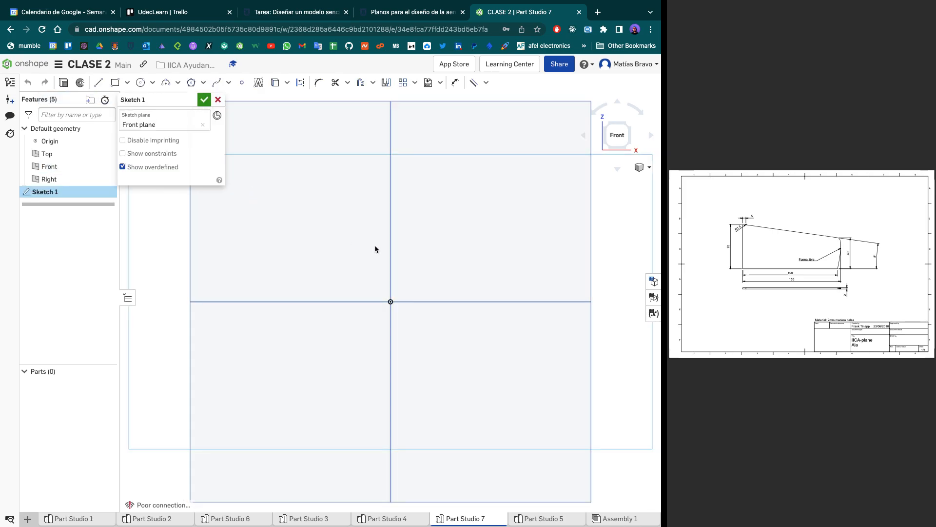
- Draw a construction corner rectangle from the origin, entering 70 mm for its width and 150 mm for its height
key("g")
key("q")
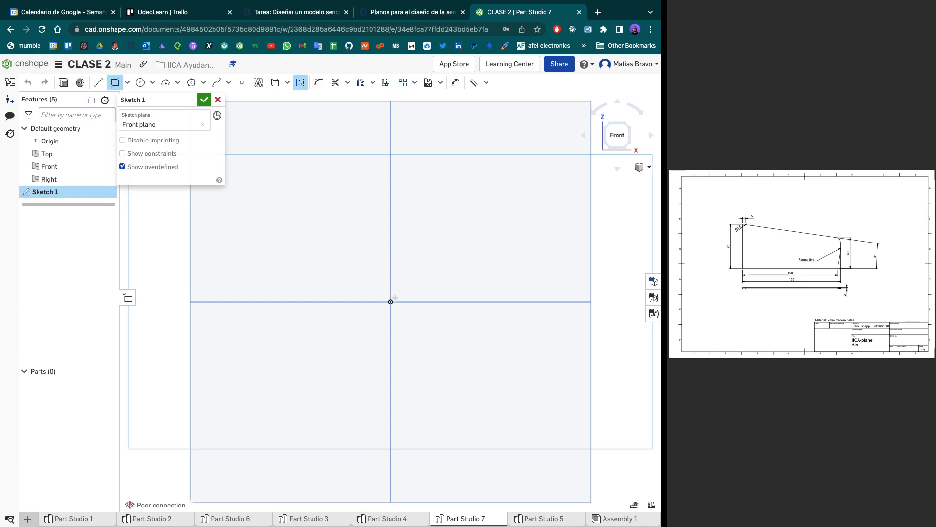
left_click(391, 302)
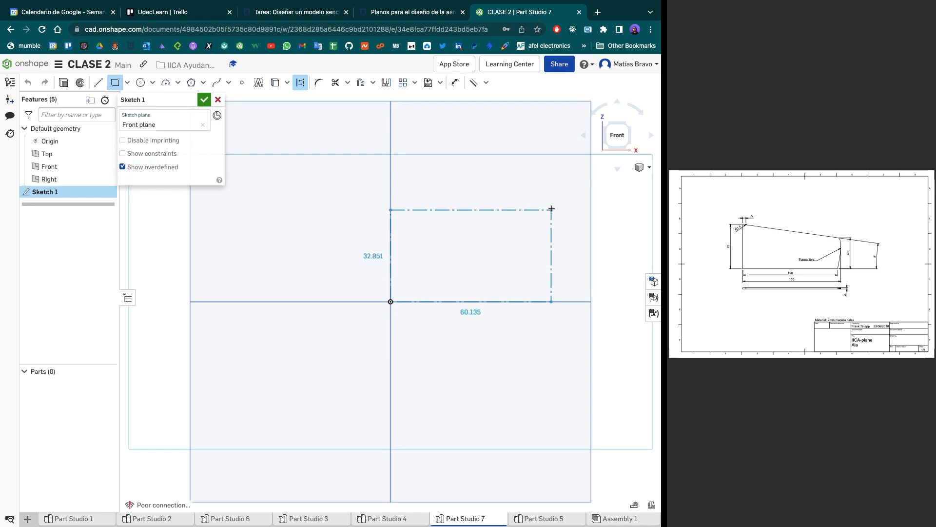
left_click(556, 194)
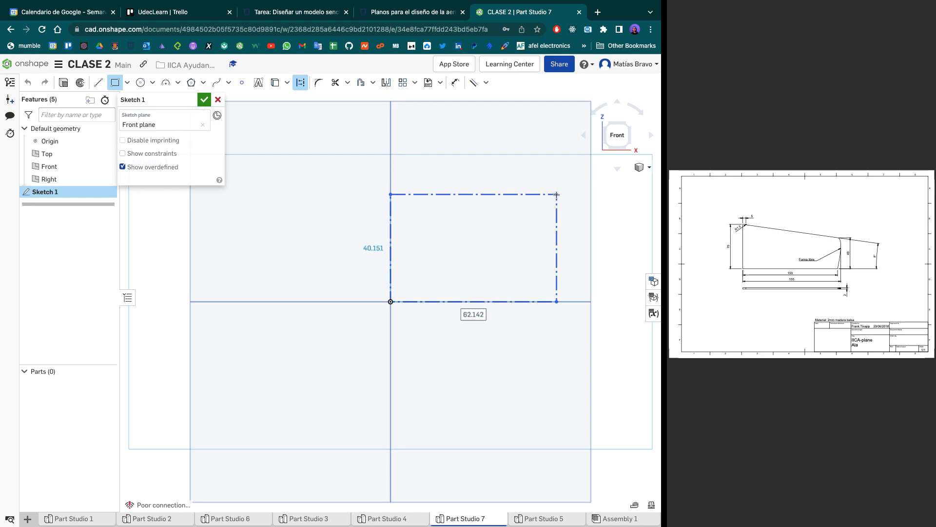
type("70")
key("Tab")
type("150")
key("Return")
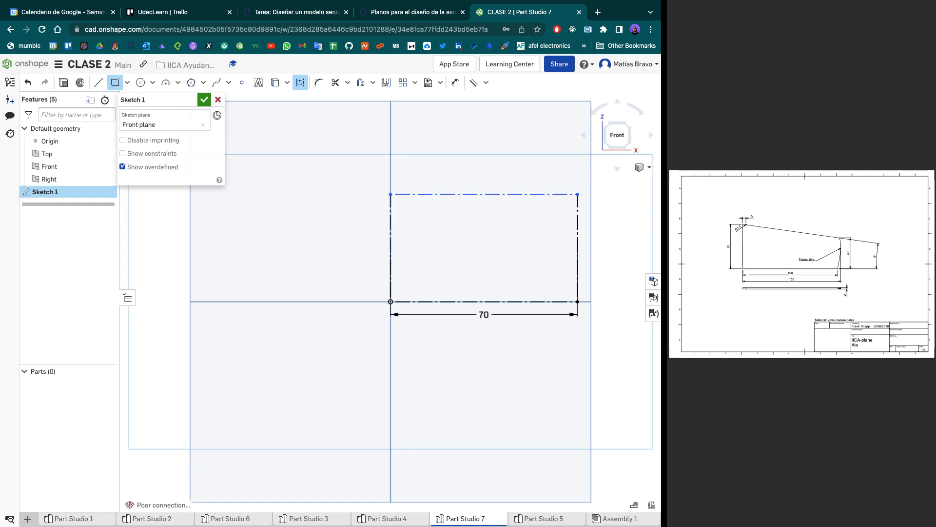
- Set the construction rectangle's width to 150 mm
middle_click_drag(520, 224, 407, 355)
scroll(408, 356, "down", 5)
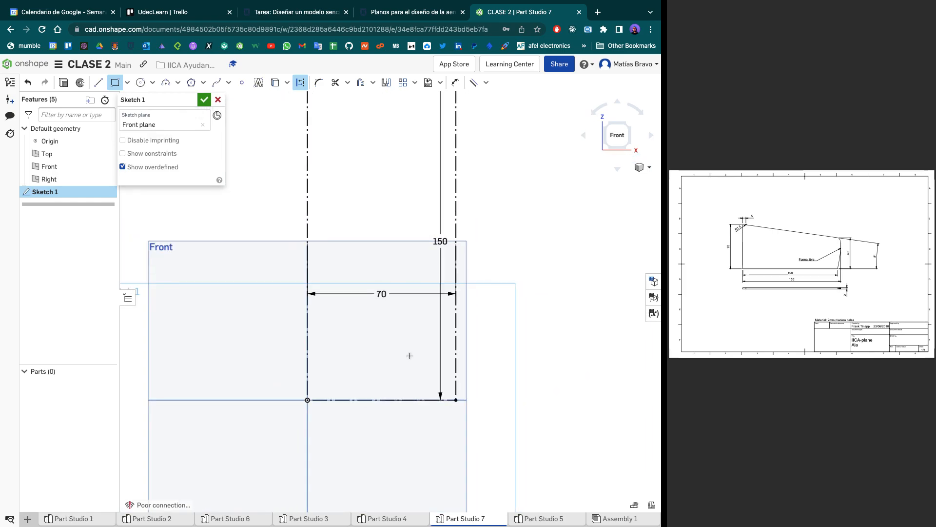
scroll(408, 352, "up", 1)
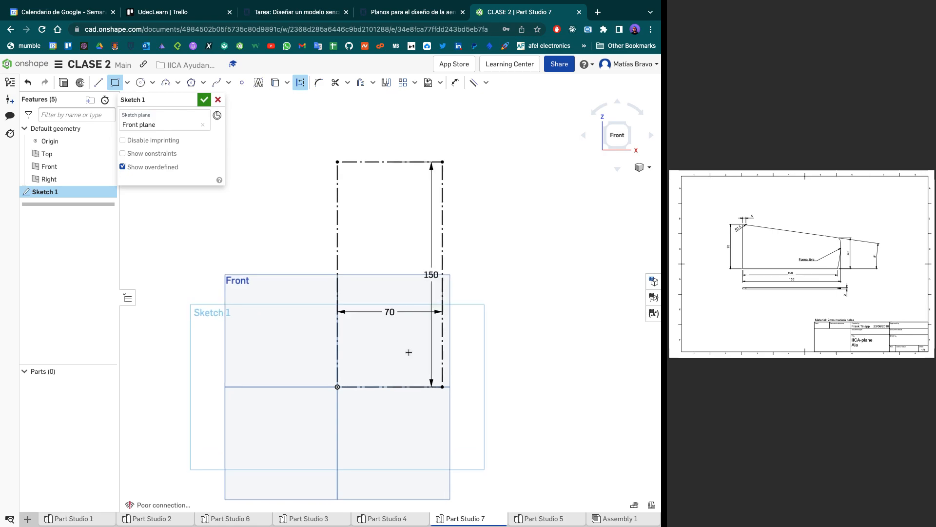
key("Escape")
key("d")
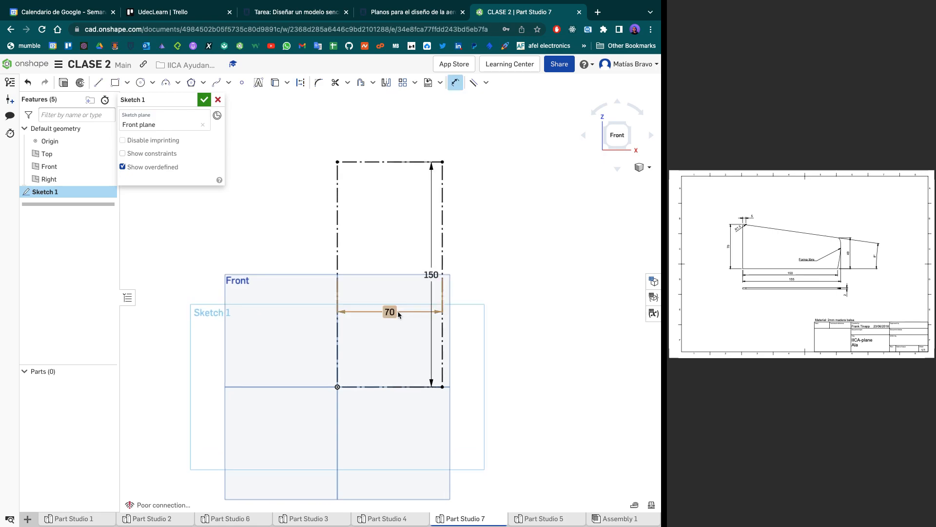
double_click(392, 312)
type("1")
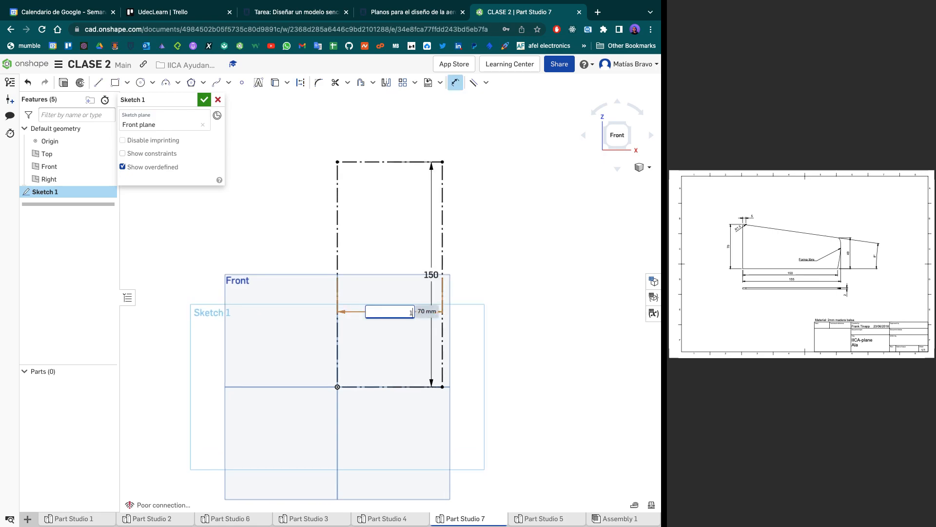
type("50")
key("Return")
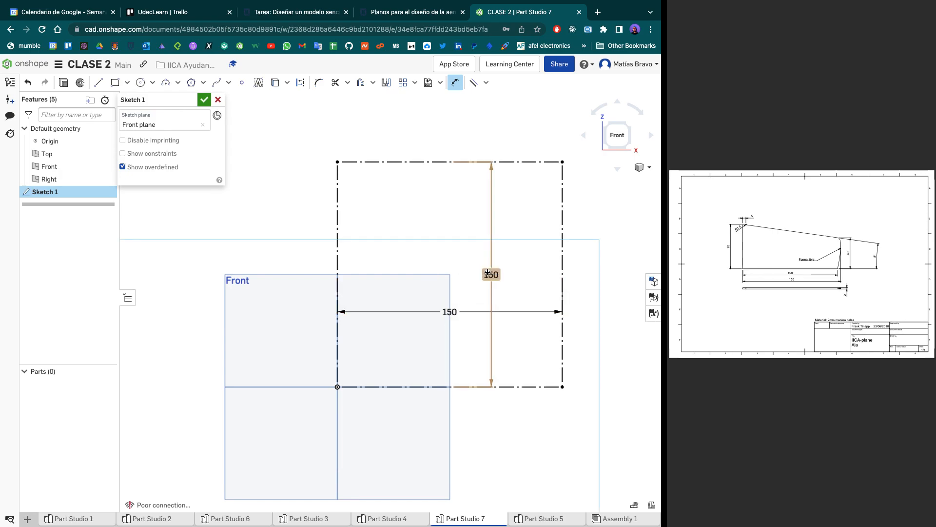
- Set the construction rectangle's height to 70 mm and move its height and width dimensions outside the outline
double_click(488, 273)
type("70")
key("Return")
key("Escape")
left_click_drag(489, 336, 294, 338)
mouse_move(448, 372)
left_mouse_down()
mouse_move(460, 423)
mouse_move(454, 408)
left_mouse_up()
- Draw a 5 mm construction line along the rectangle's upper edge, starting at the corner directly above the origin
scroll(339, 277, "up", 4)
key("l")
scroll(337, 288, "up", 3)
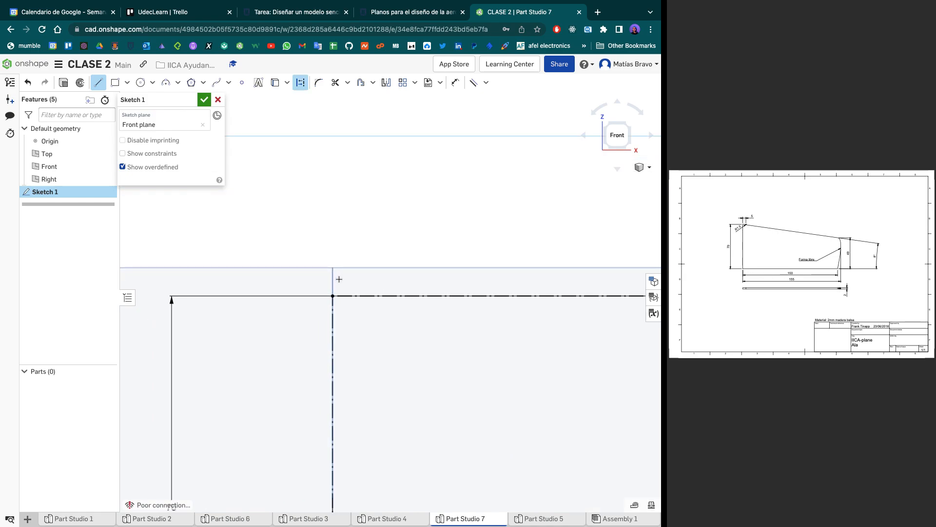
key("d")
left_click(330, 301)
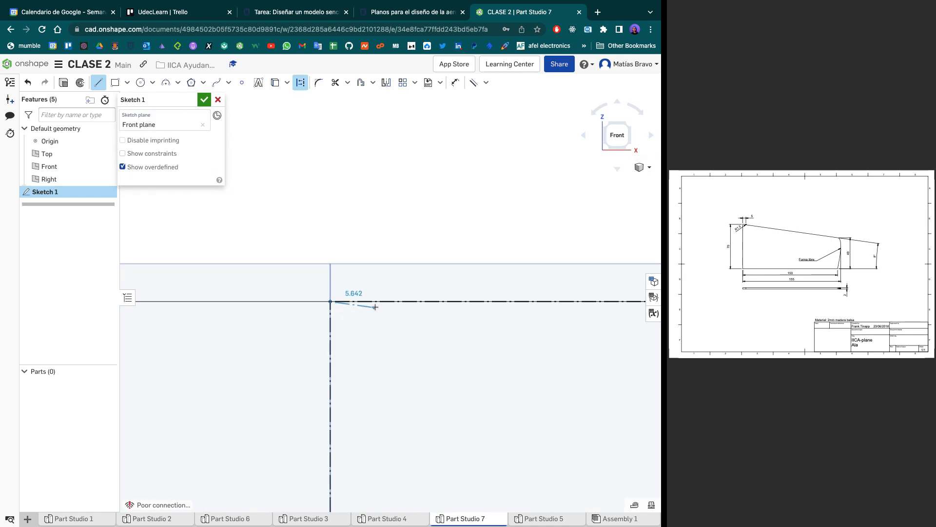
type("5")
key("Return")
- Try to draw a sloped construction line about 146 mm long from the 5 mm segment's end to the rectangle's far vertical edge
scroll(376, 302, "down", 5)
middle_click_drag(376, 302, 191, 257)
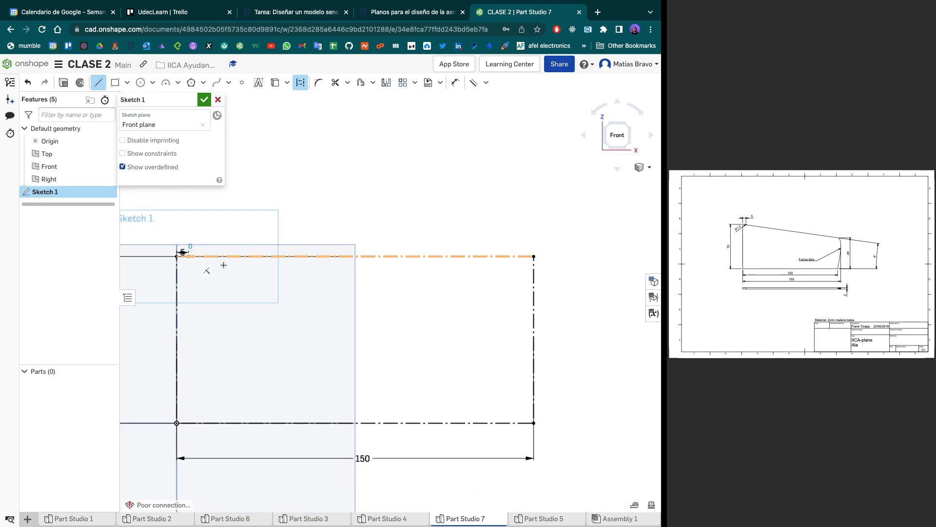
left_click(535, 292)
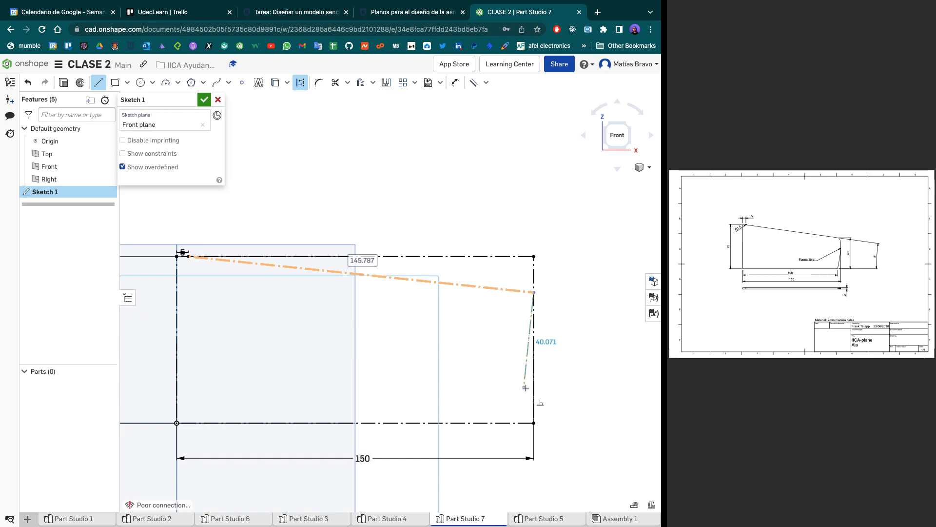
key("Escape")
key("super+z")
- Extend the rectangle's base with a 5 mm horizontal construction line outward from the lower corner opposite the origin
scroll(535, 267, "up", 2)
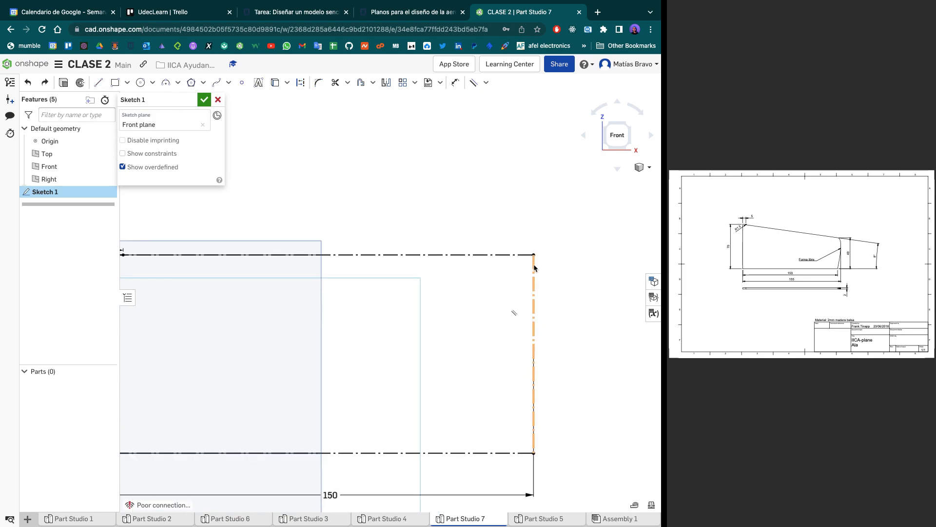
key("l")
key("q")
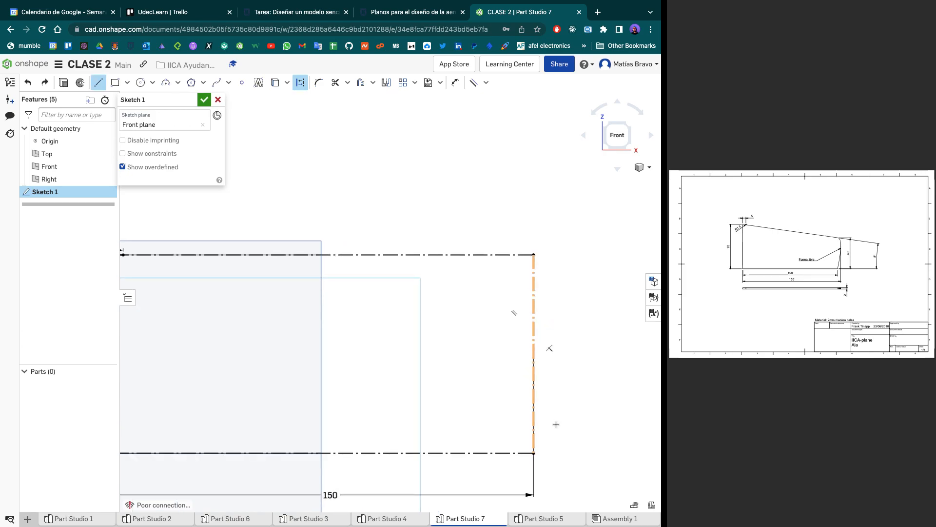
left_click(534, 453)
left_click(555, 455)
type("5")
key("Return")
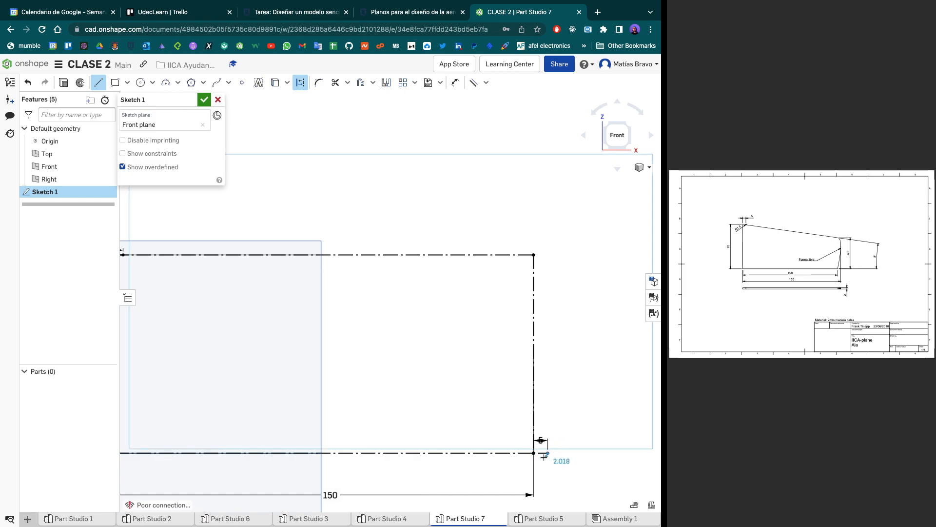
- Draw a vertical construction line about 69 mm up from the base extension, join it to the rectangle's upper corner, and move the 5 mm dimension below the base
left_click(547, 259)
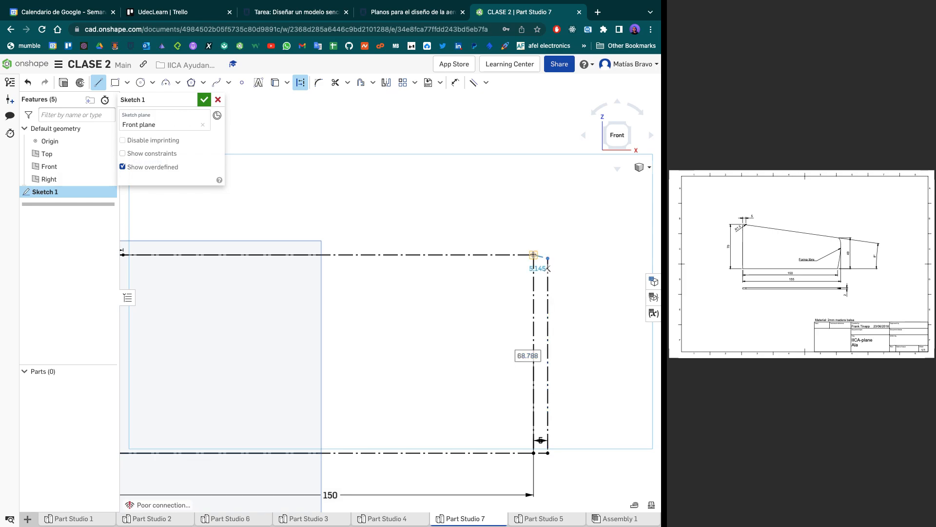
left_click(533, 255)
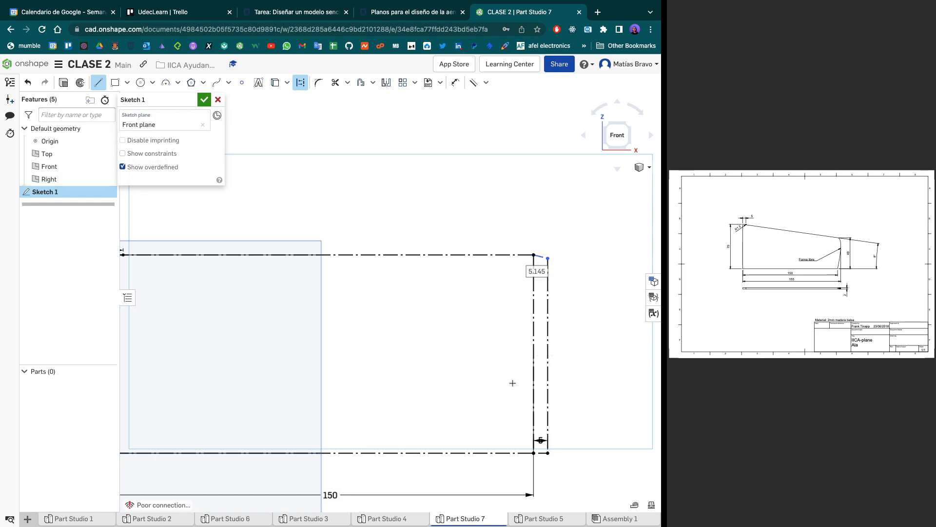
scroll(433, 390, "down", 3)
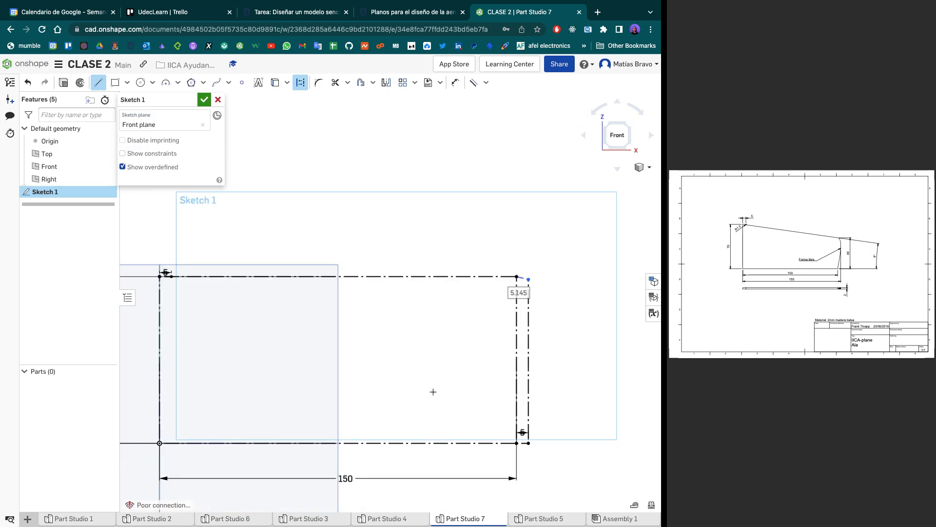
key("Escape")
left_click_drag(523, 373, 539, 415)
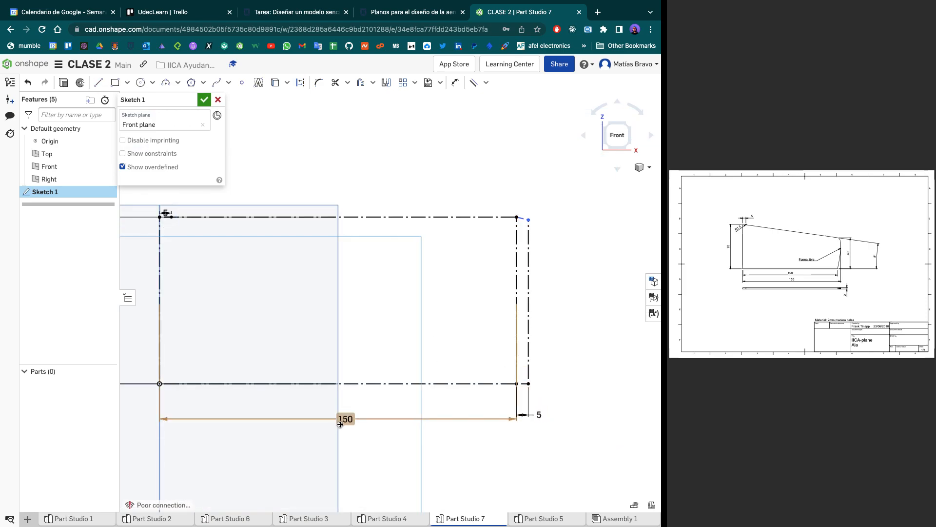
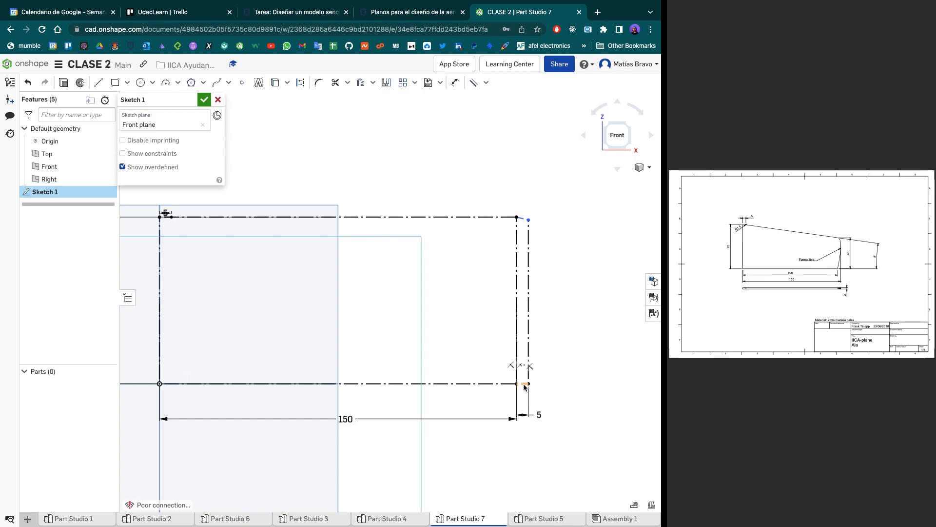
- Apply a perpendicular constraint between the short slanted construction segment at the upper right corner and the outer vertical construction line
scroll(525, 387, "up", 5)
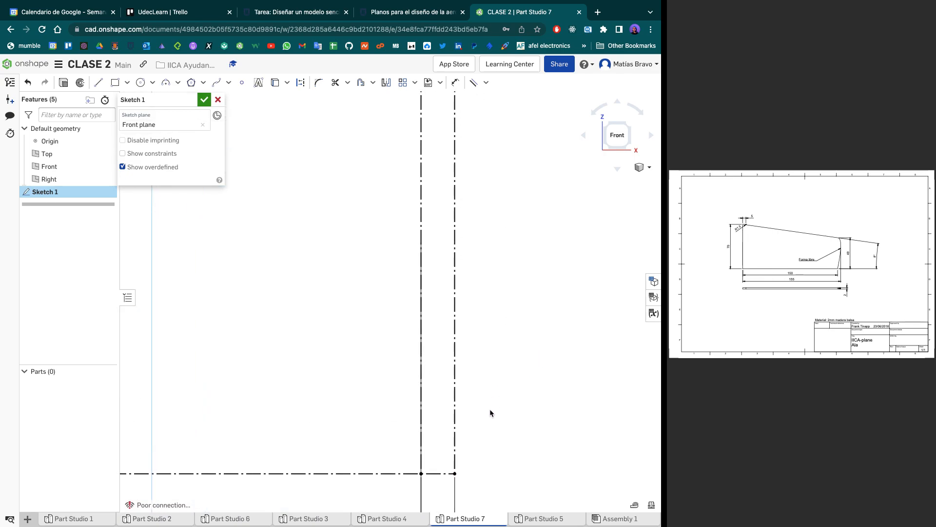
middle_click_drag(486, 303, 463, 475)
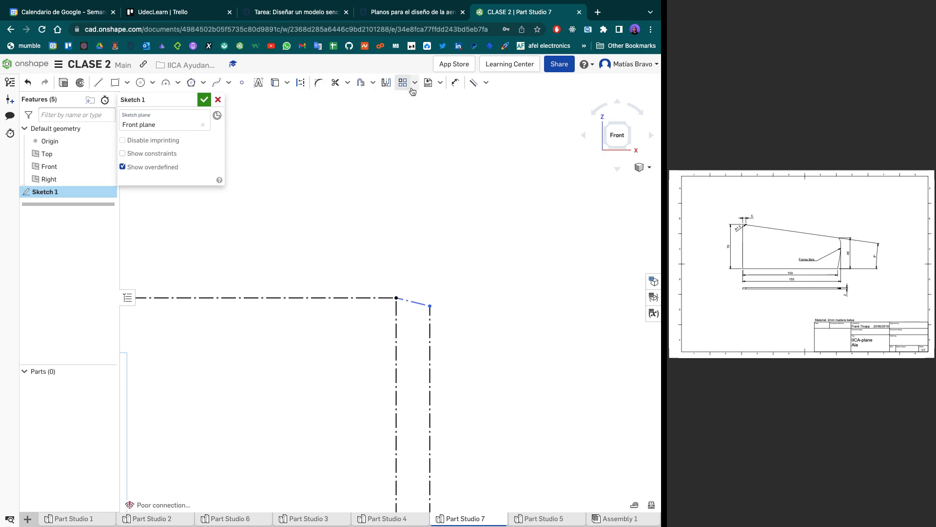
left_click(486, 87)
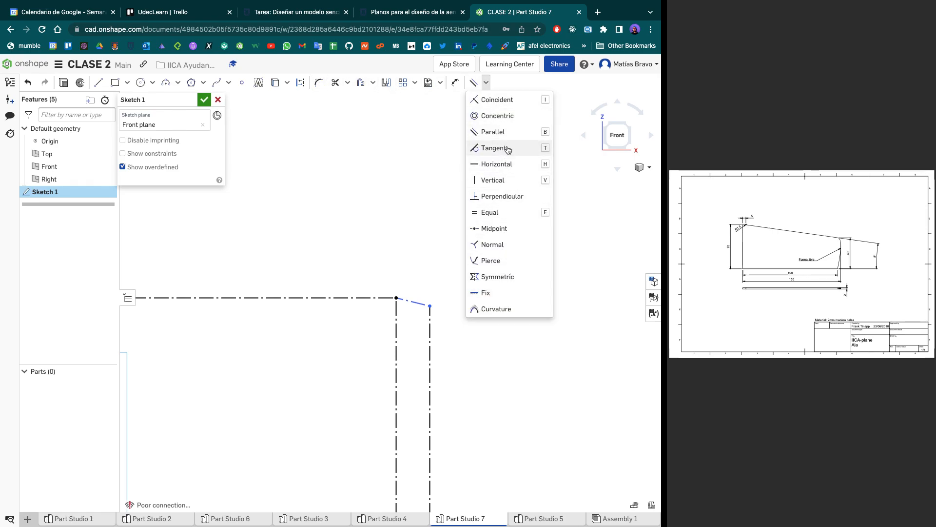
left_click(508, 197)
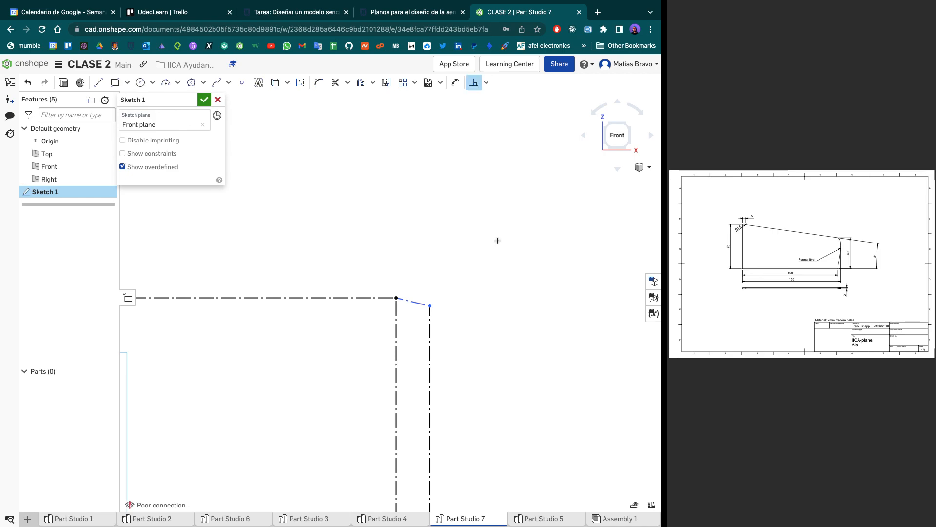
left_click(421, 301)
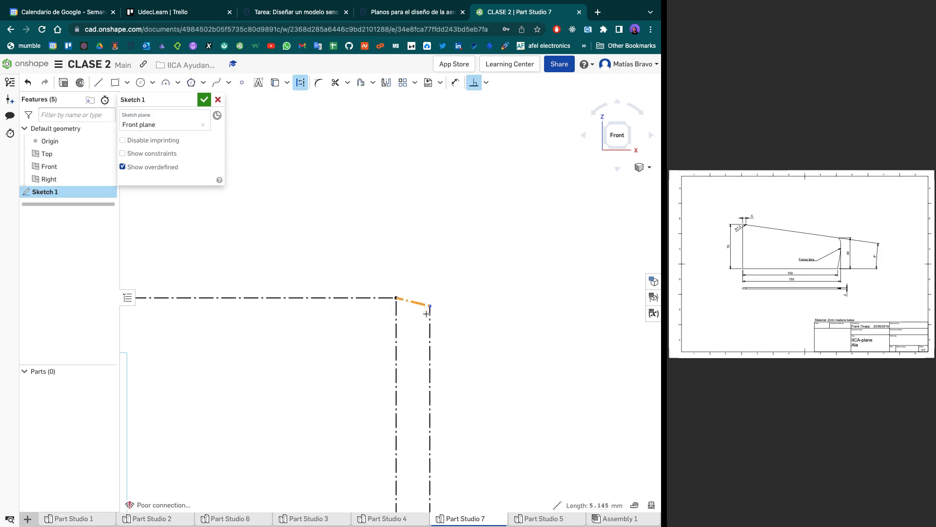
left_click(430, 317)
scroll(431, 318, "down", 5)
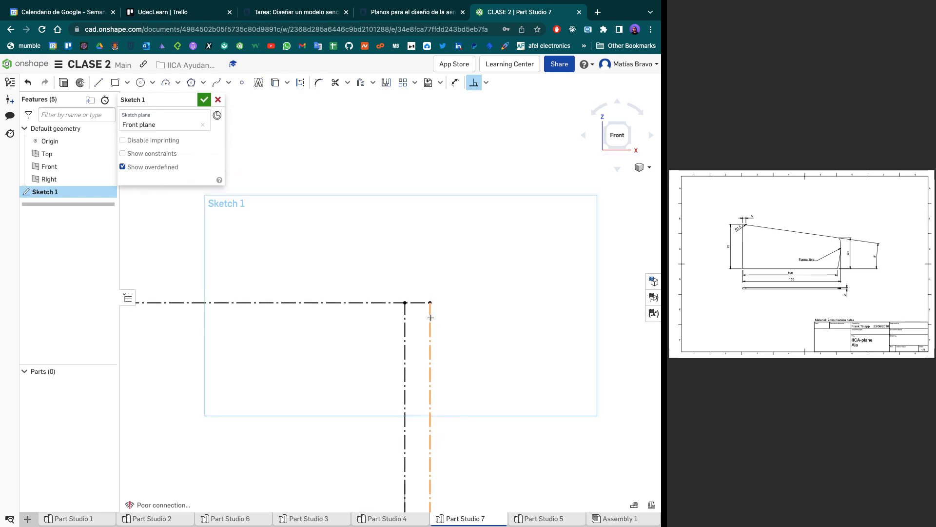
mouse_move(431, 323)
middle_mouse_down()
mouse_move(445, 206)
mouse_move(465, 232)
middle_mouse_up()
key("Escape")
- Draw a 49 mm vertical construction line from the outer lower right corner, up along the outer vertical line
scroll(825, 254, "up", 5)
scroll(825, 254, "up", 3, "ctrl")
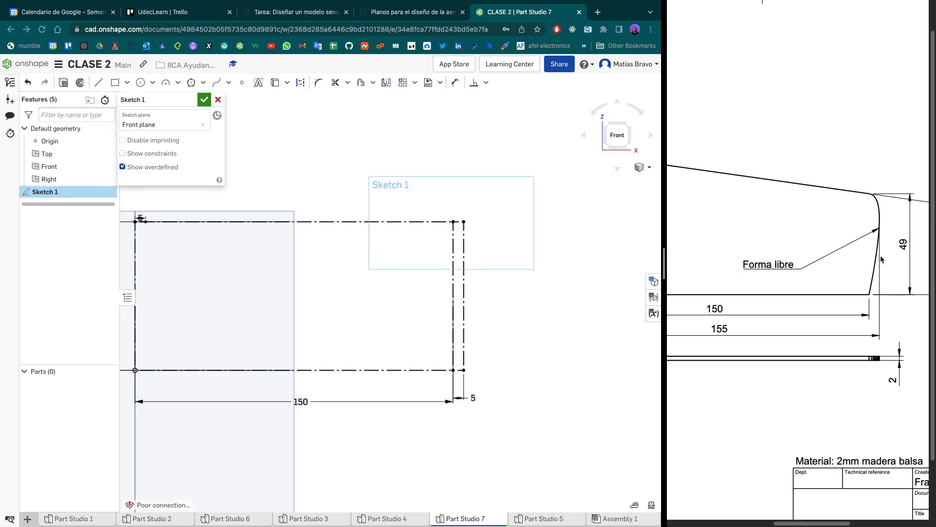
scroll(879, 259, "right", 2)
scroll(848, 265, "down", 1)
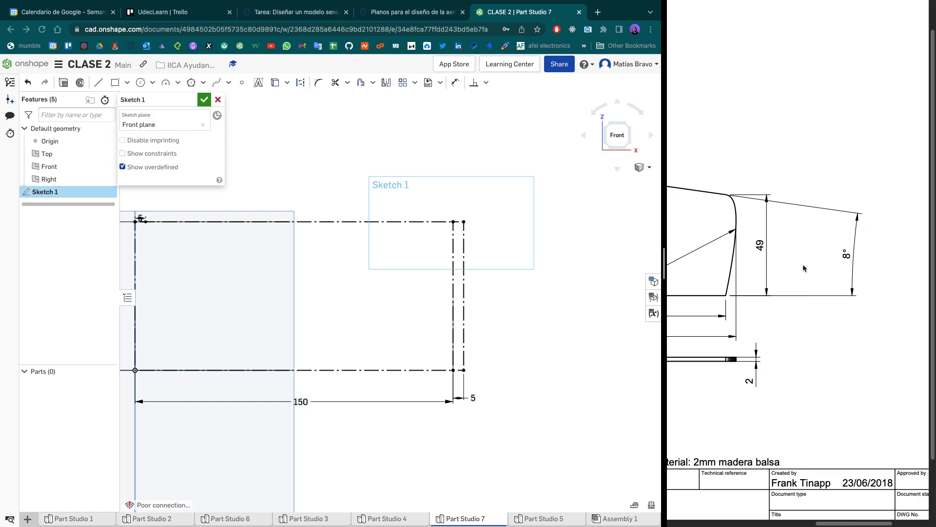
scroll(763, 268, "up", 1)
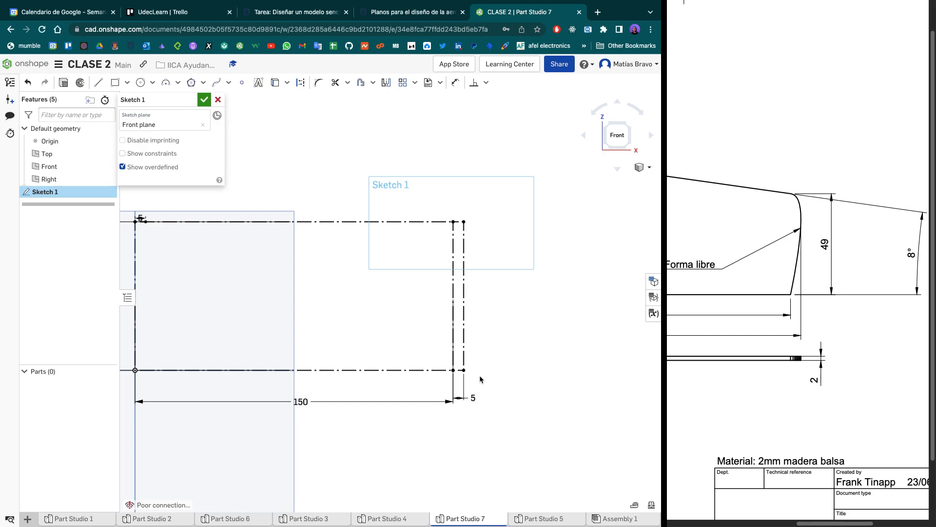
key("l")
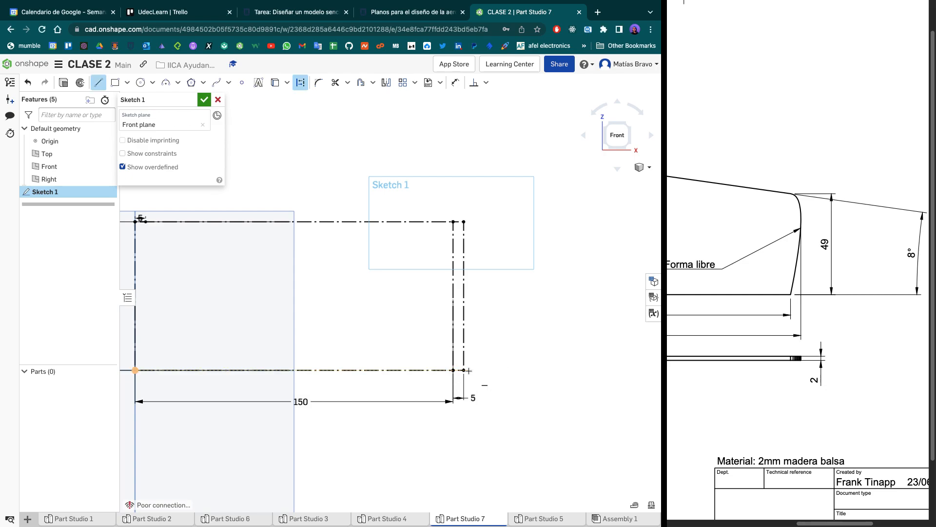
left_click(464, 370)
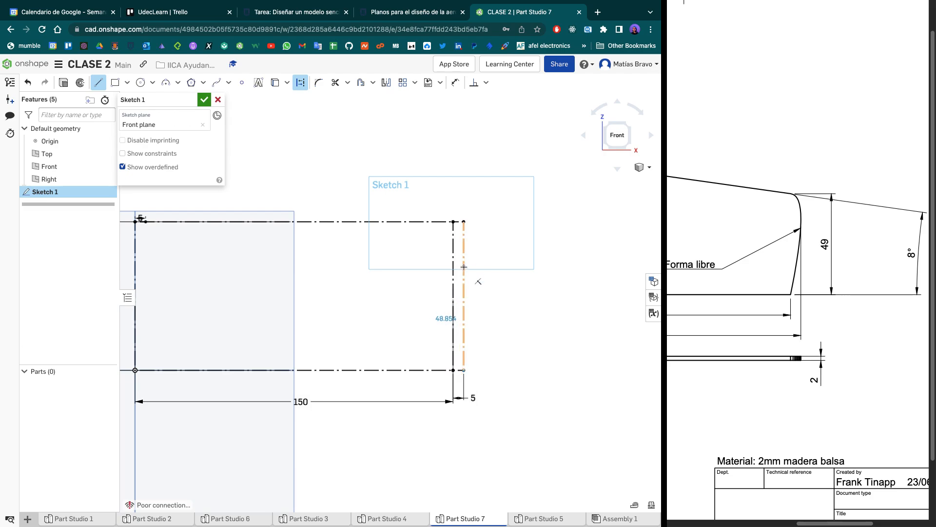
left_click(464, 266)
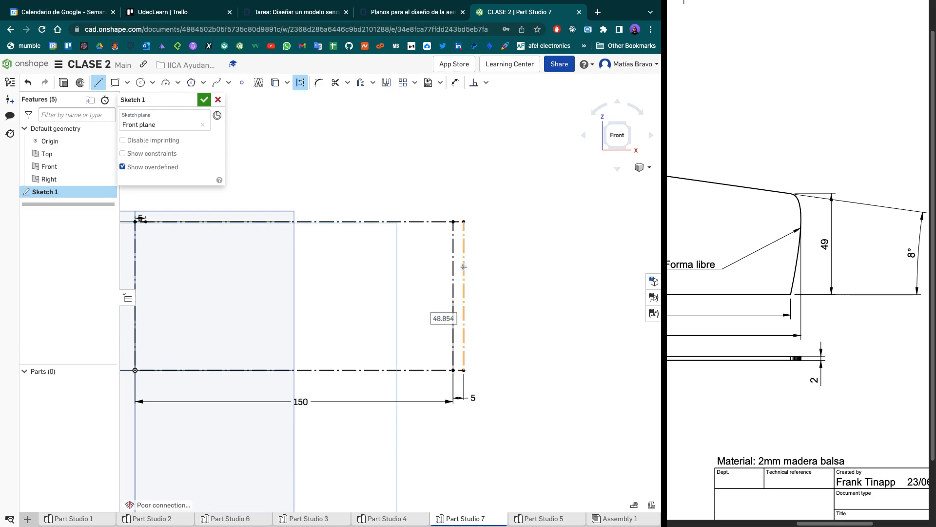
type("49")
key("Return")
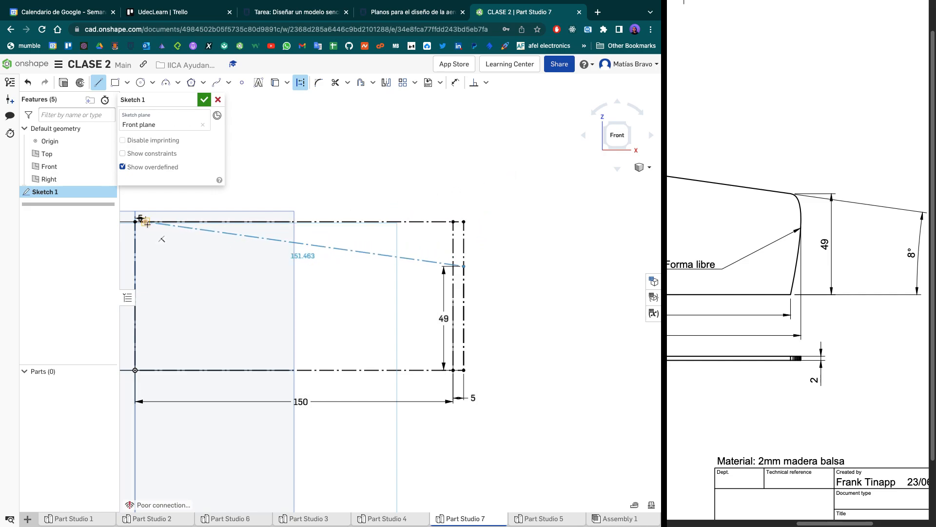
key("Escape")
- Reposition the 49 mm dimension outside the outline, beside the outer vertical construction line
scroll(329, 303, "down", 2)
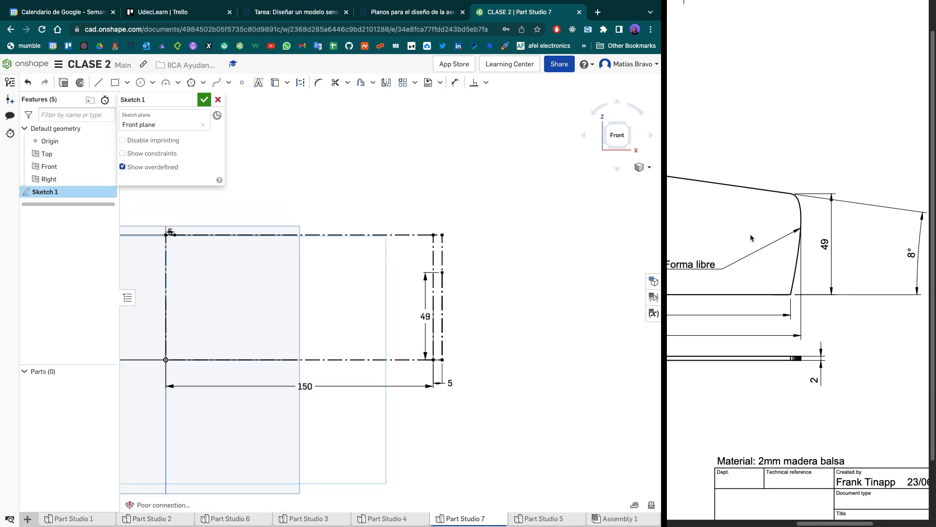
scroll(751, 238, "down", 5)
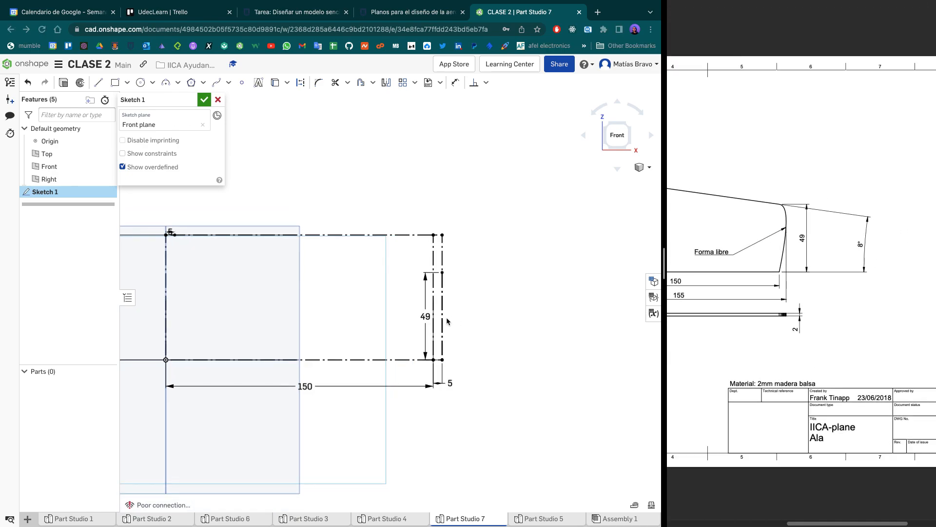
left_click_drag(427, 317, 461, 316)
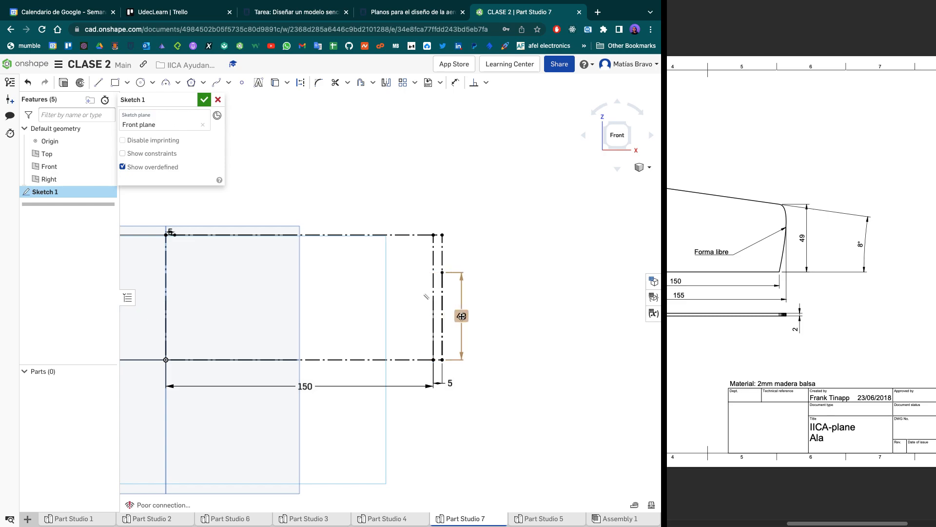
- Examine the wing drawing's upper left corner with its offset and radius callouts, and compare it with the same corner of the sketch
middle_click_drag(339, 301, 448, 332)
scroll(309, 314, "up", 1)
scroll(309, 314, "up", 3)
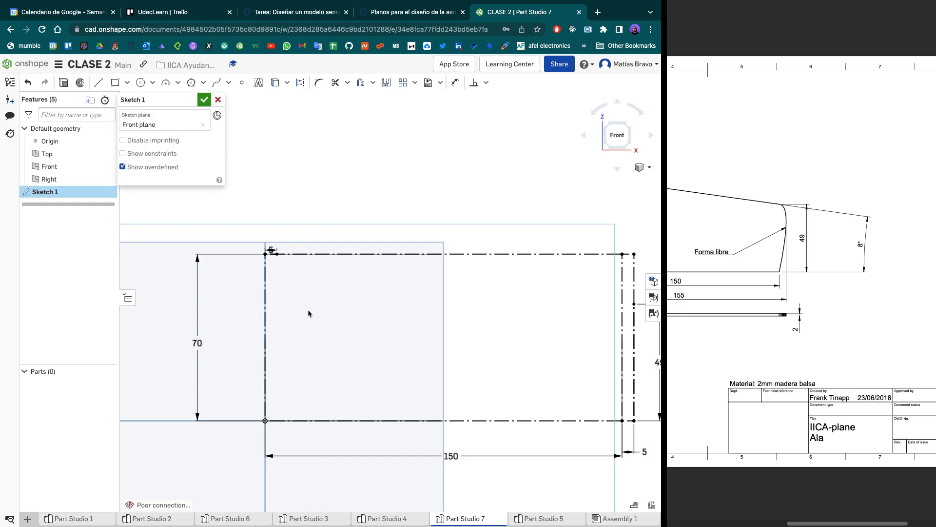
scroll(286, 270, "up", 4)
middle_click_drag(282, 265, 288, 336)
scroll(288, 336, "up", 1)
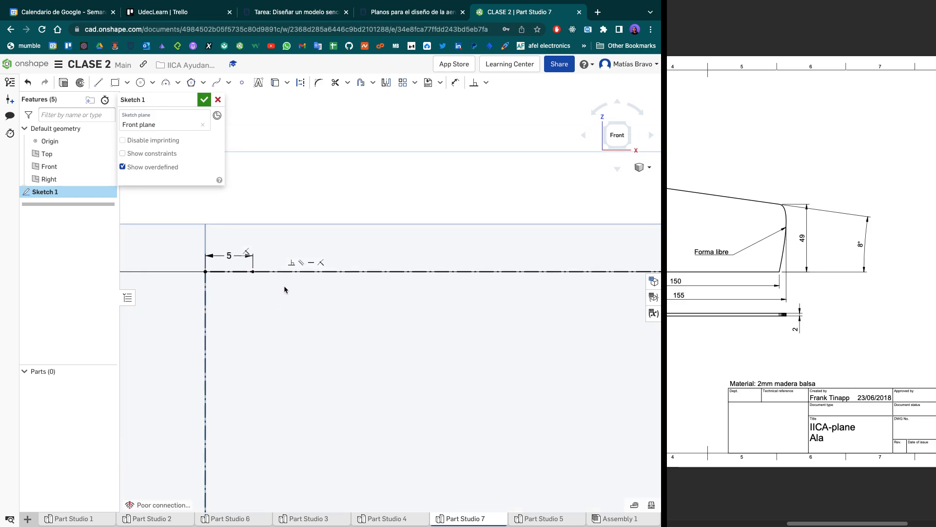
scroll(798, 255, "left", 5)
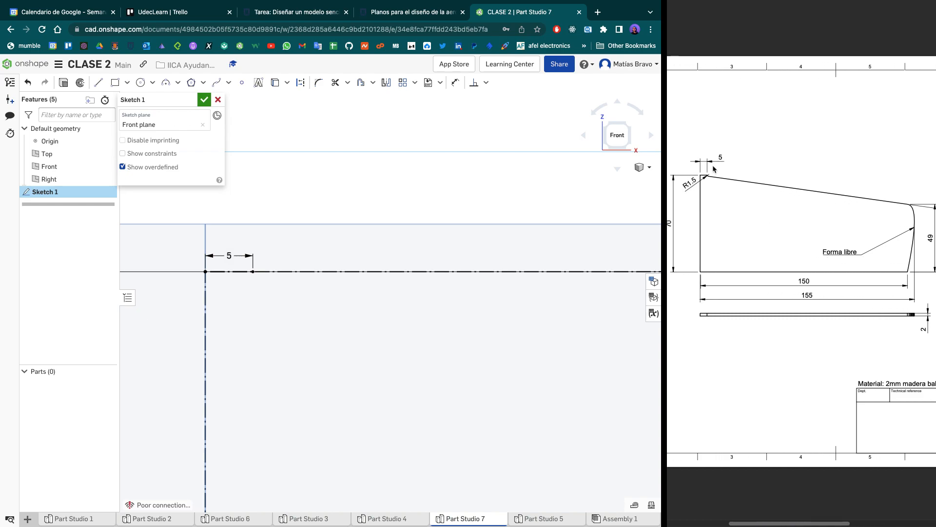
scroll(716, 170, "up", 6, "ctrl")
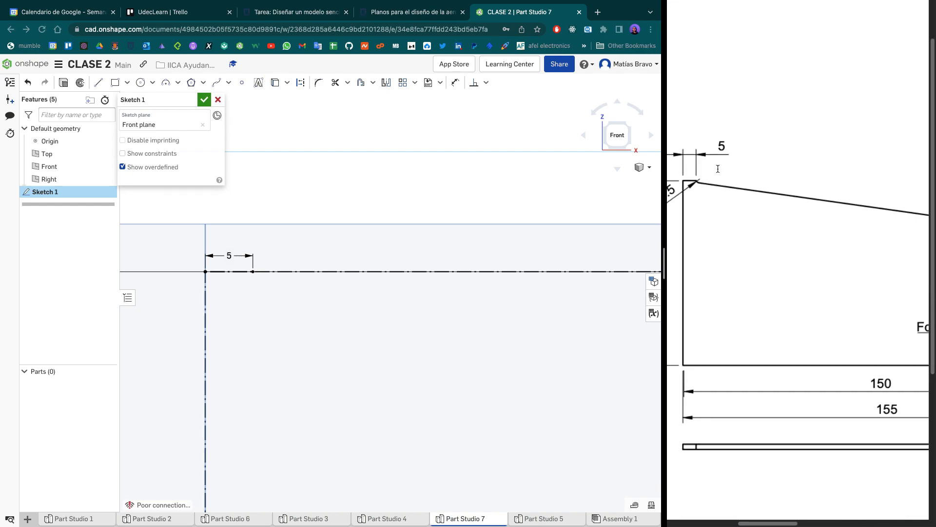
scroll(718, 169, "left", 4)
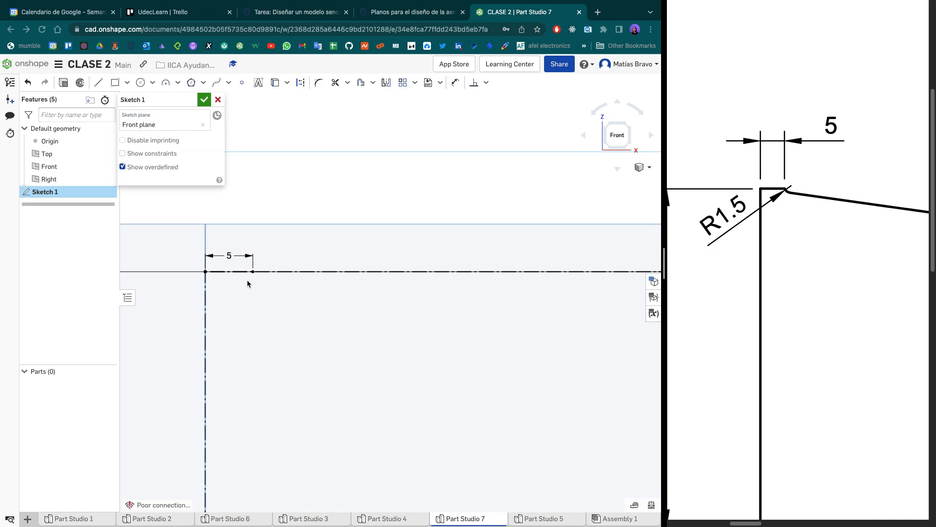
scroll(286, 279, "up", 3)
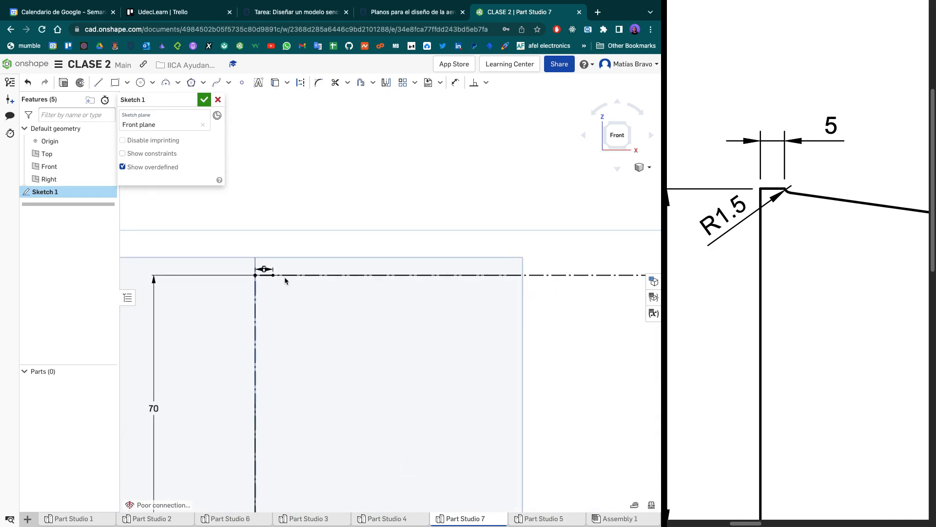
scroll(284, 280, "up", 4)
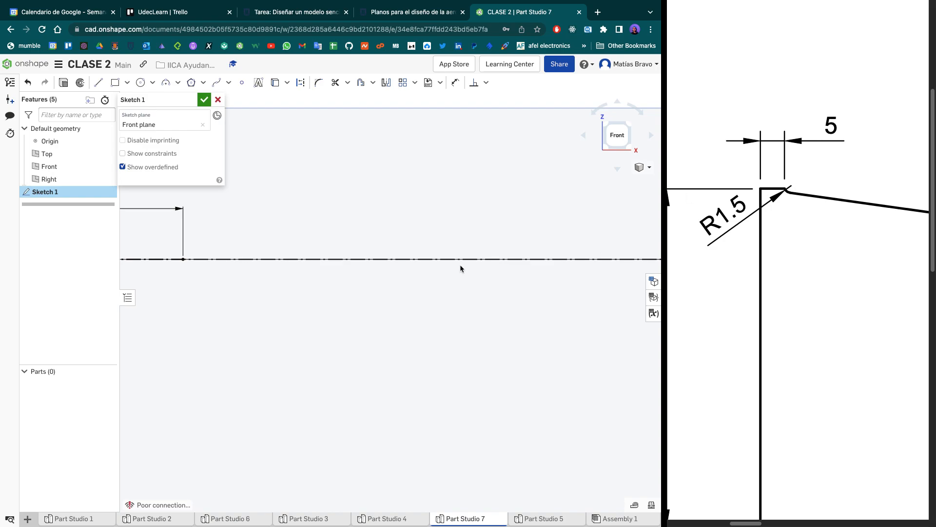
mouse_move(359, 278)
middle_mouse_down()
mouse_move(419, 274)
mouse_move(479, 285)
middle_mouse_up()
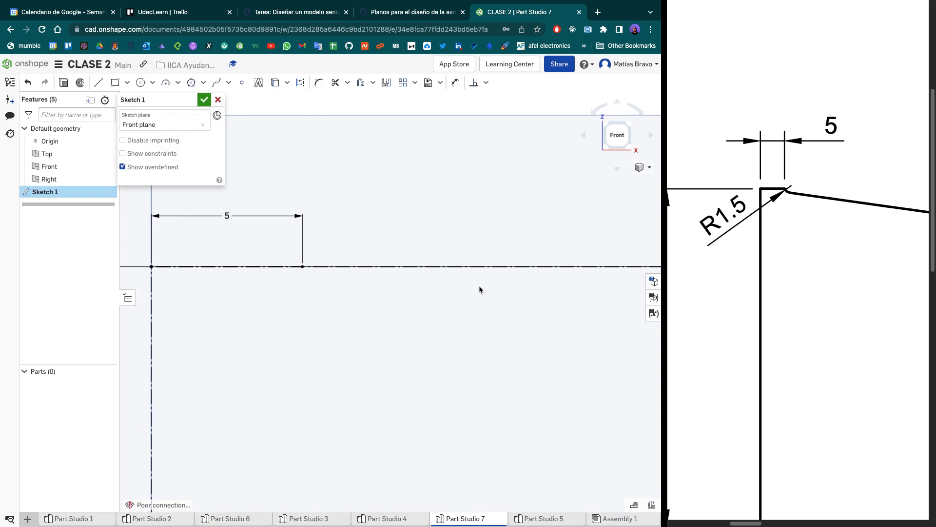
- Draw a 1.5 mm construction line along the top edge, starting at the end of the 5 mm segment
left_click(361, 268)
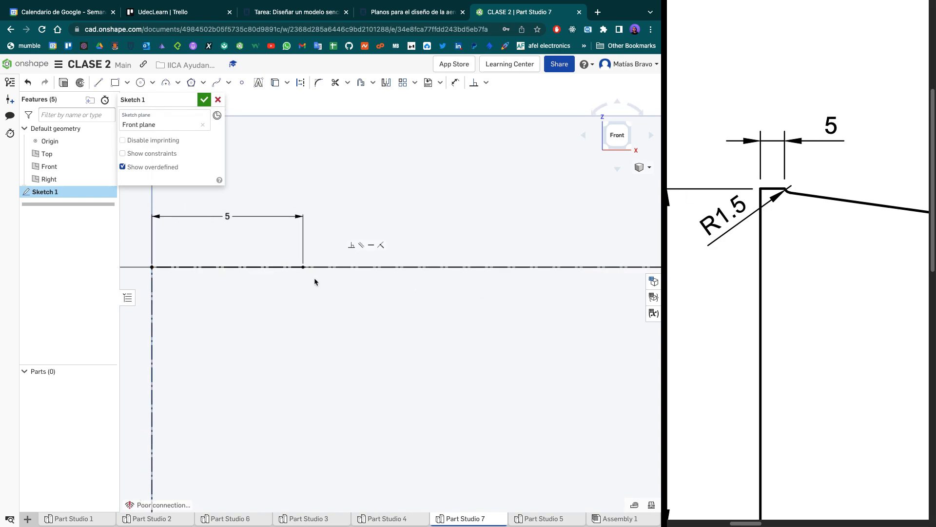
left_click(303, 268)
key("l")
key("d")
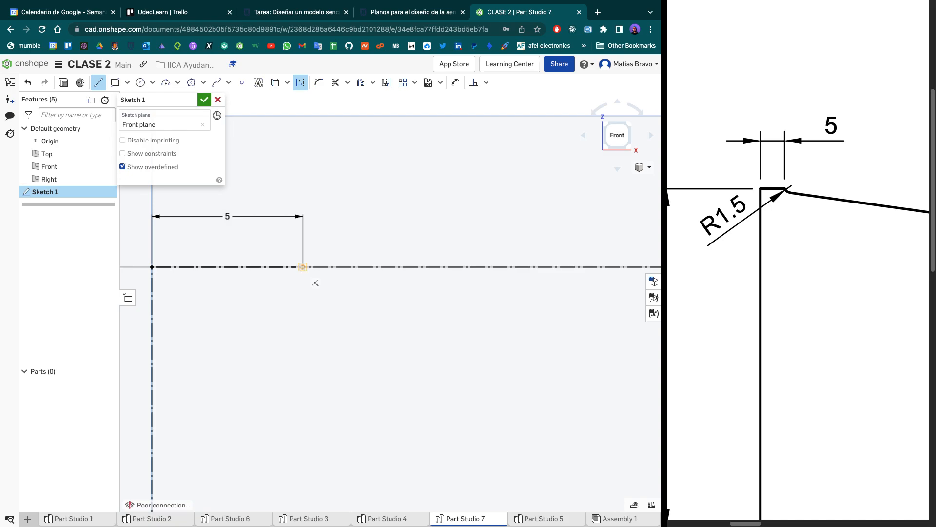
left_click(318, 266)
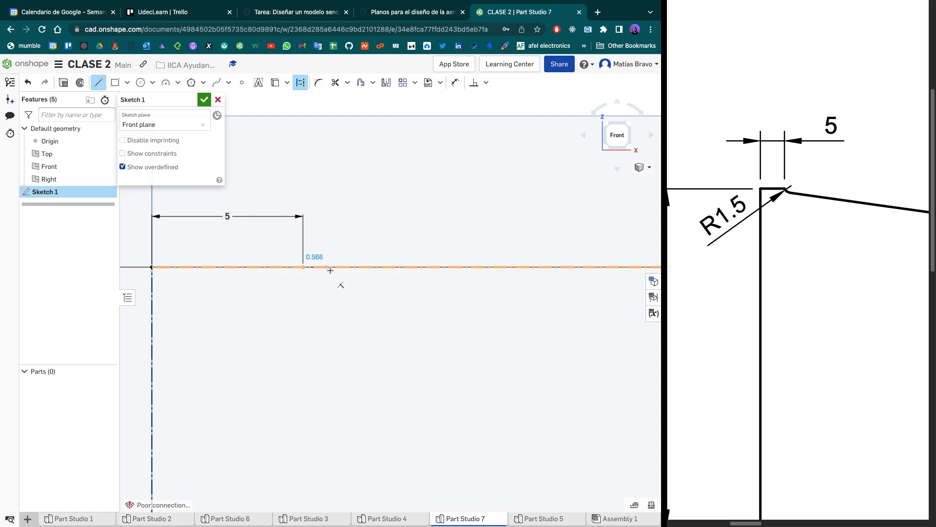
left_click(358, 267)
type("1.5")
key("Return")
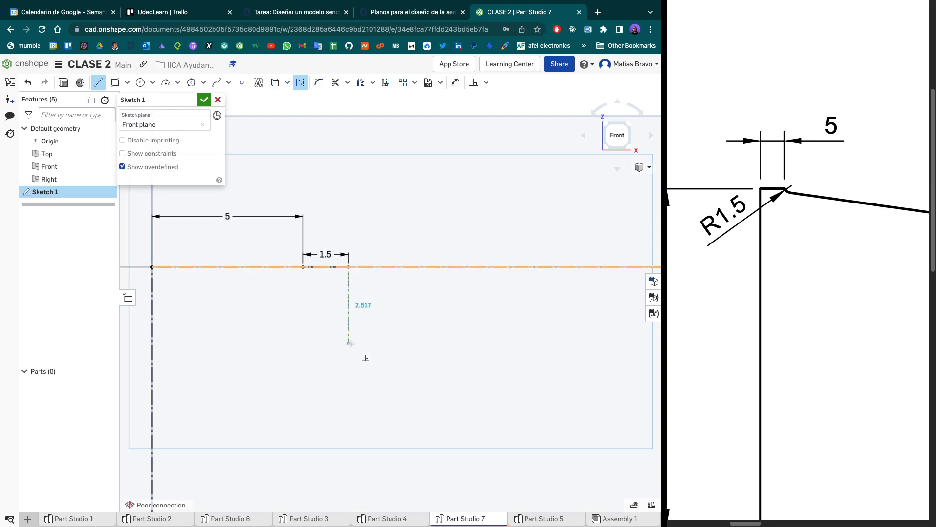
key("Escape")
- Draw a 3 mm diameter circle centred on the free end of the 1.5 mm construction line
key("c")
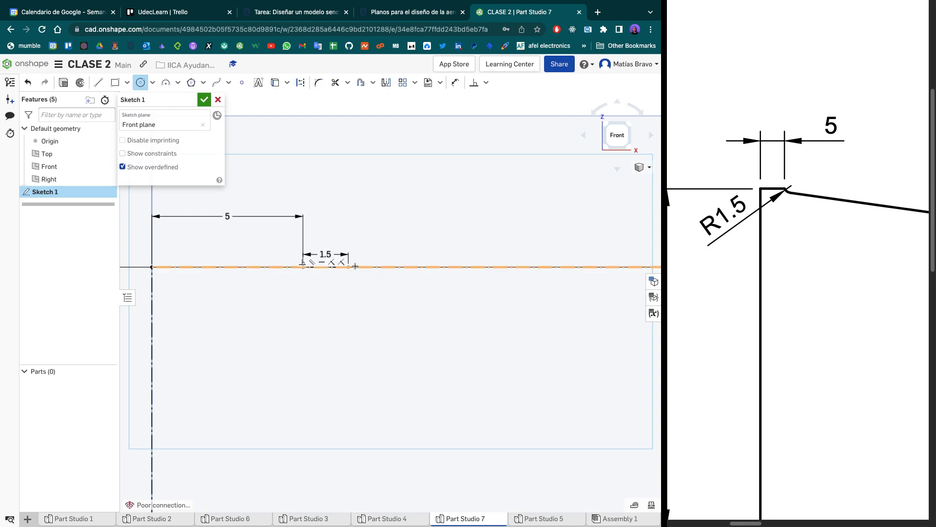
left_click(348, 267)
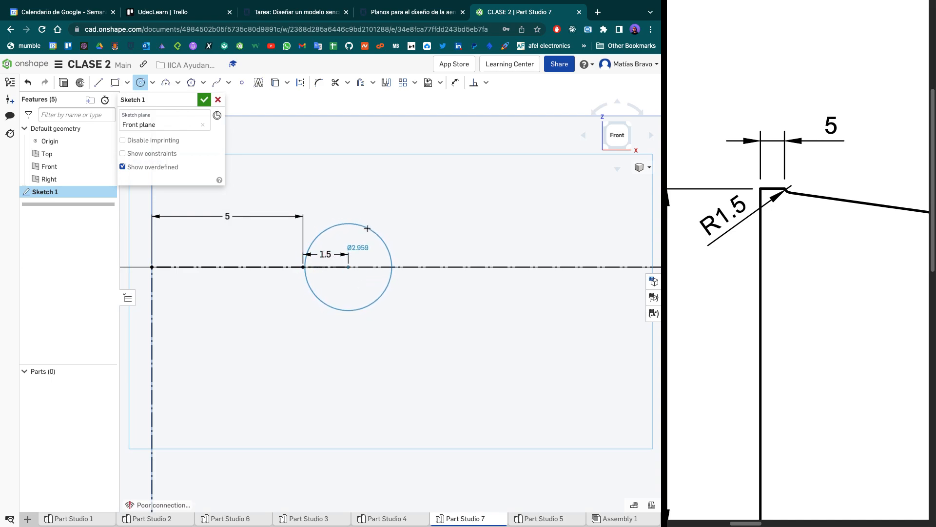
left_click(369, 228)
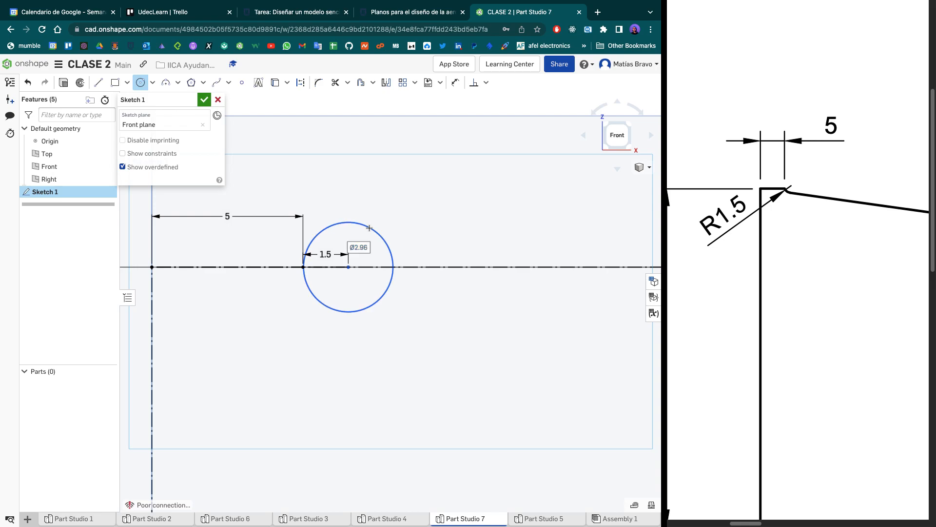
type("3")
key("Return")
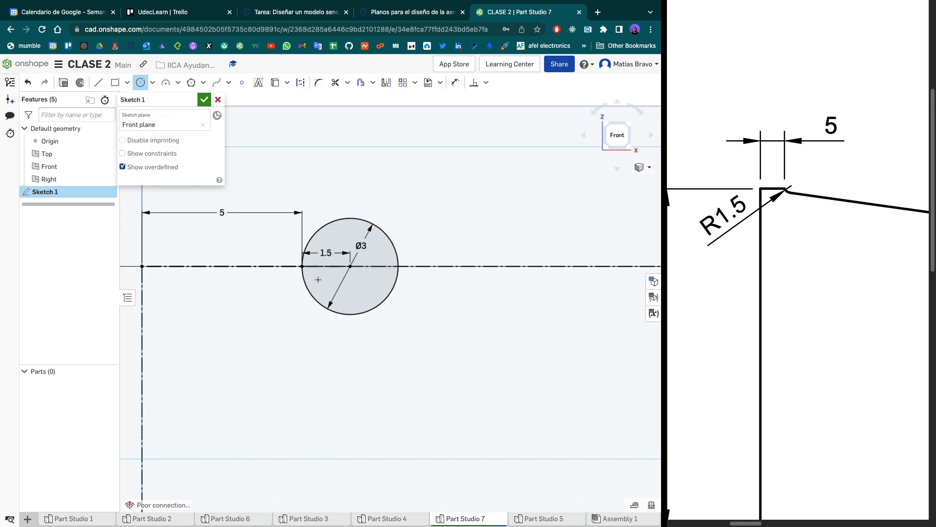
scroll(308, 268, "up", 3)
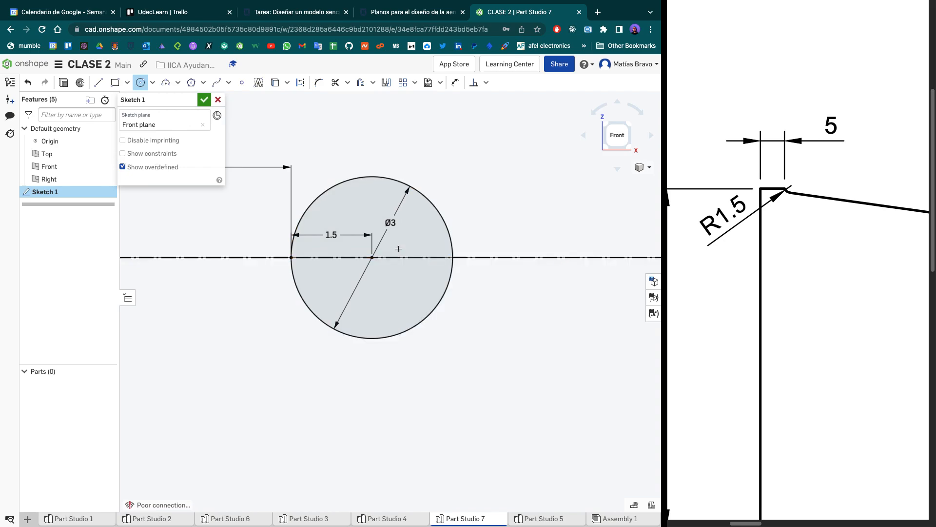
key("l")
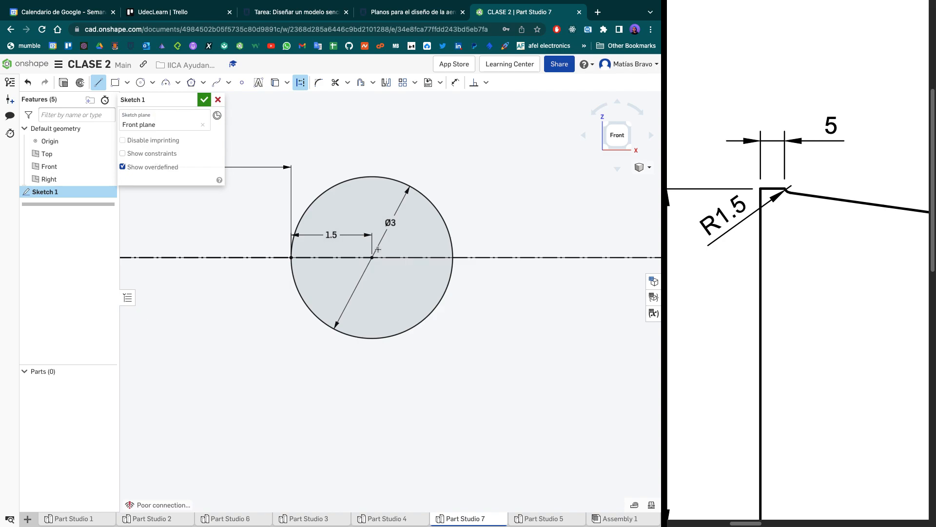
left_click(375, 276)
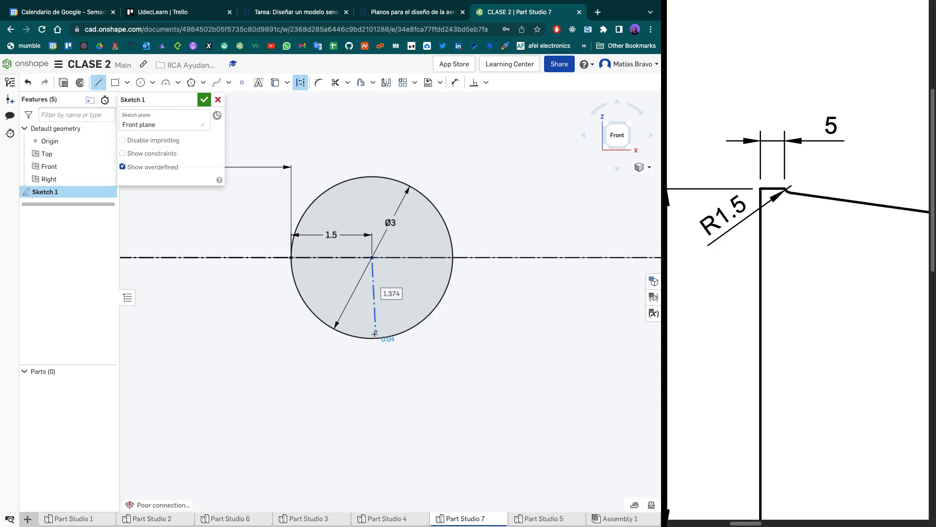
key("Escape")
key("super+z")
- Draw a 1.5 mm vertical construction line from the 3 mm circle's centre down to the circle
key("l")
key("q")
left_click(372, 257)
left_click(373, 341)
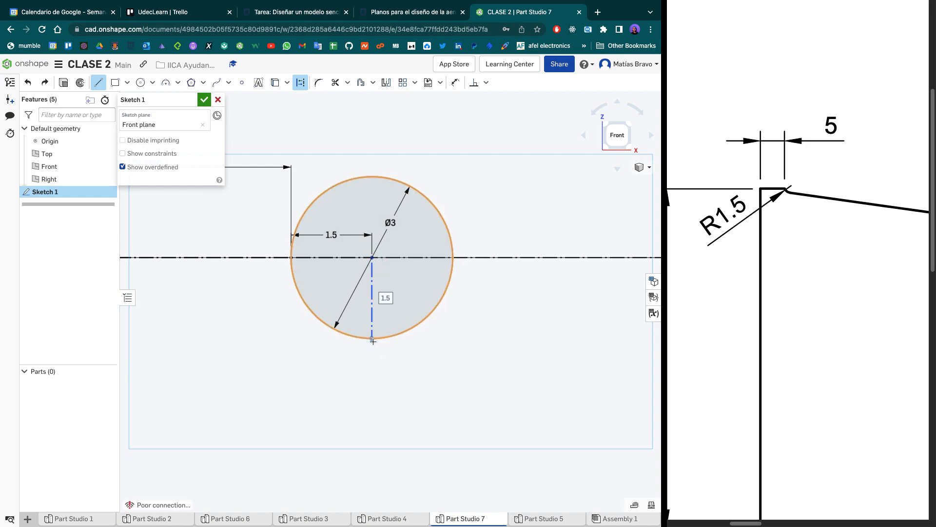
key("Escape")
- Trim the 3 mm circle down to its lower left quarter arc and trim away the 1.5 mm construction segment
scroll(376, 371, "up", 2)
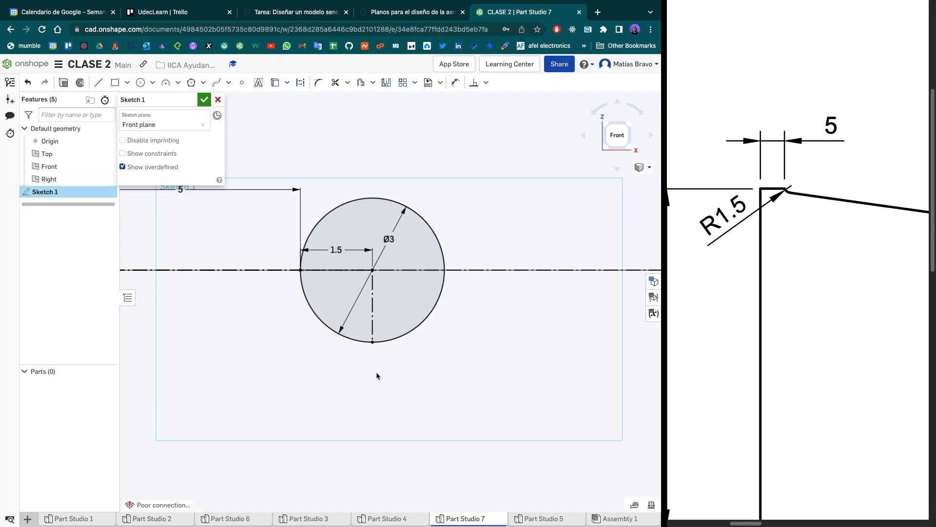
middle_click_drag(404, 410, 403, 363)
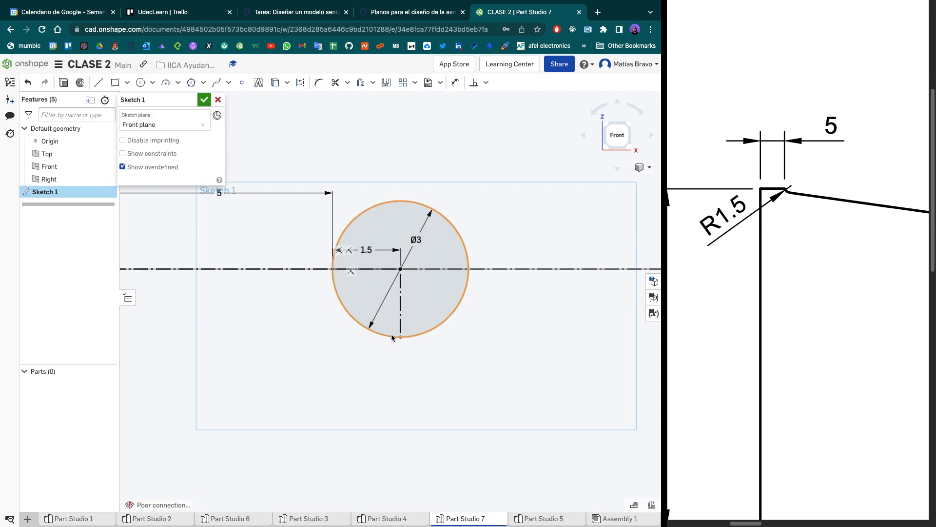
key("m")
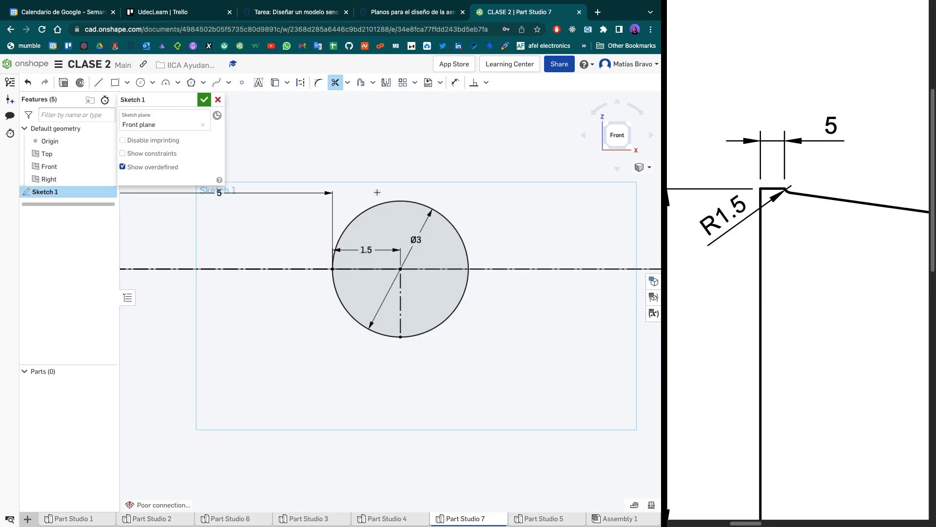
left_click(385, 206)
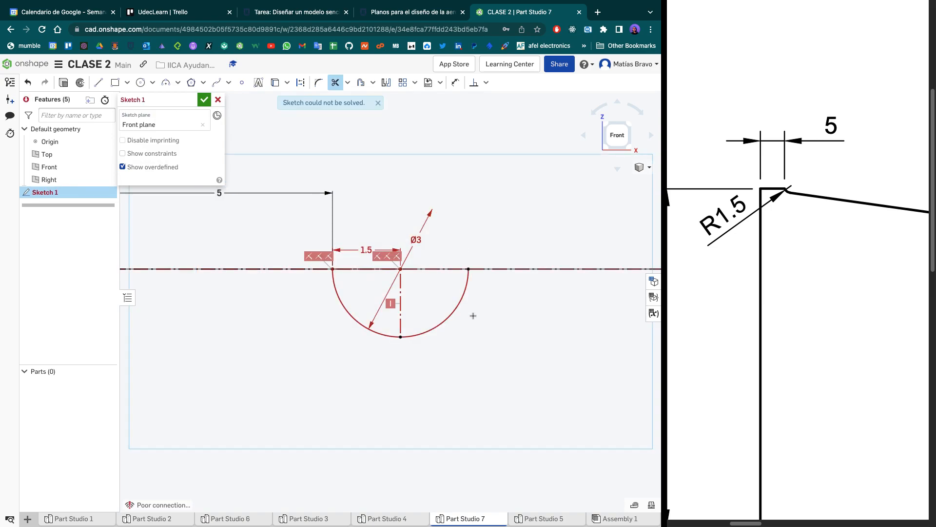
left_click(461, 304)
left_click(377, 269)
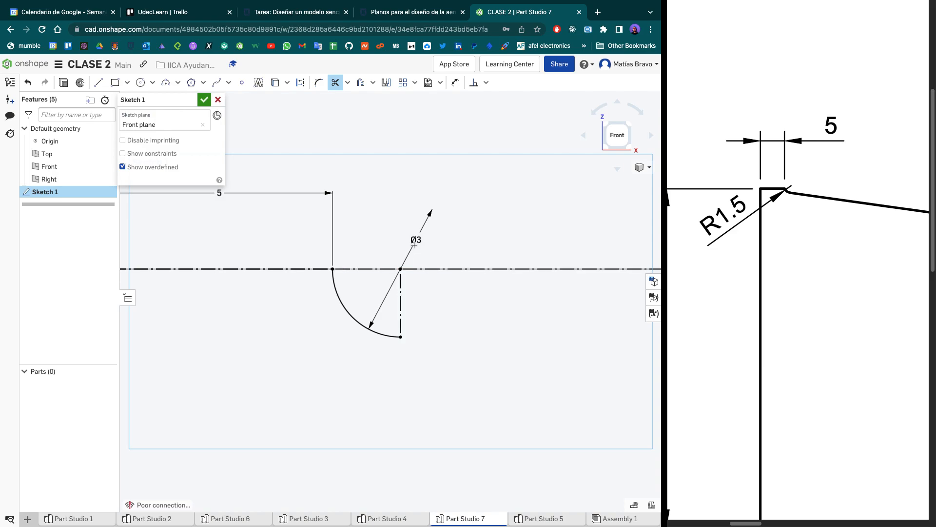
- Draw a 5 mm solid line along the top edge from the quarter arc's start to the outline's upper left corner
scroll(423, 270, "down", 2)
mouse_move(422, 270)
middle_mouse_down()
mouse_move(395, 279)
mouse_move(394, 291)
middle_mouse_up()
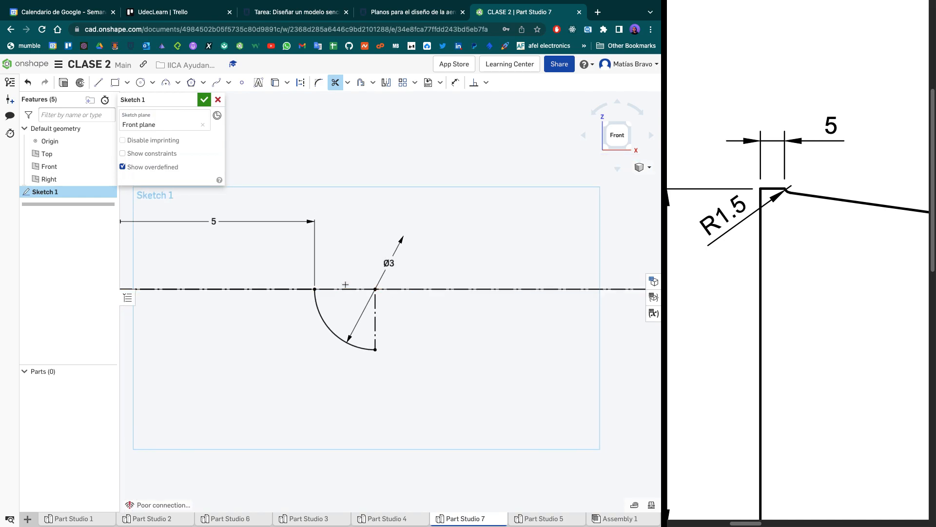
scroll(330, 288, "up", 2)
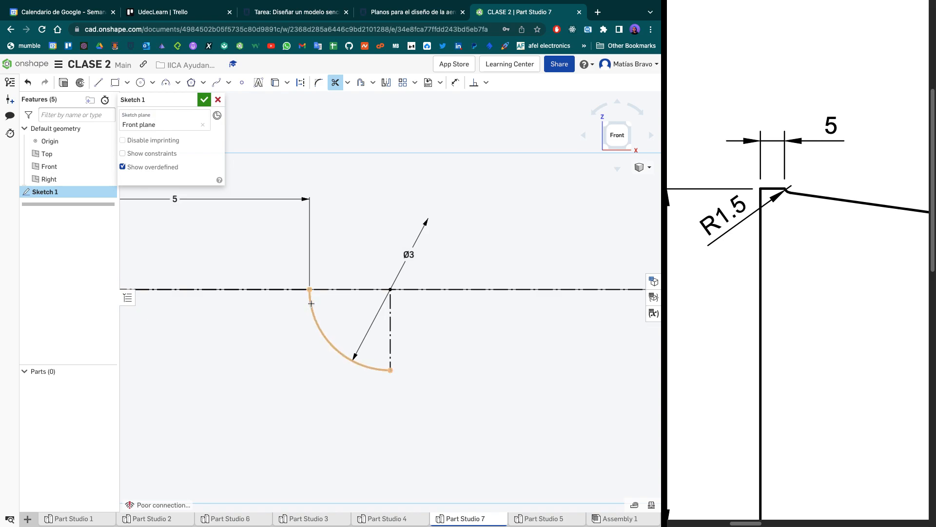
scroll(312, 298, "down", 5)
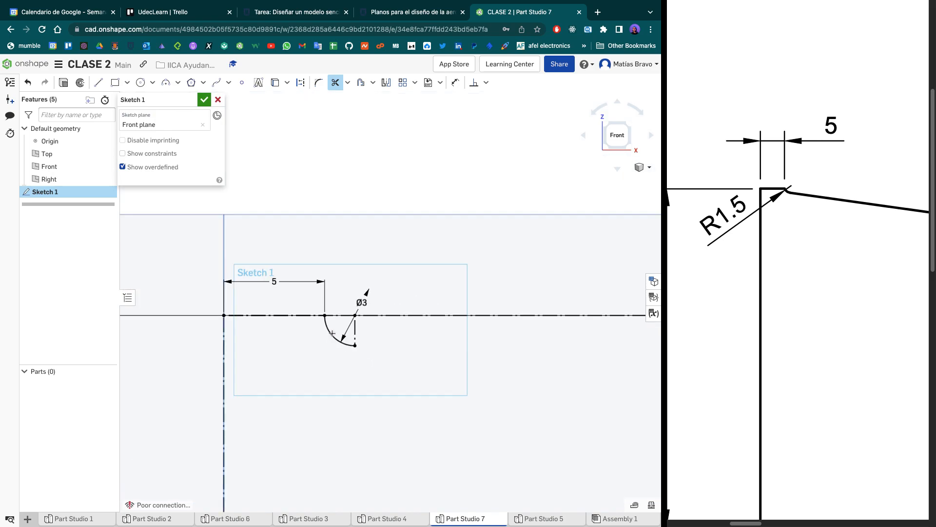
scroll(337, 292, "down", 5)
scroll(331, 287, "up", 6)
scroll(332, 289, "down", 4)
scroll(378, 347, "down", 2)
mouse_move(378, 347)
middle_mouse_down()
mouse_move(357, 326)
mouse_move(336, 263)
mouse_move(386, 207)
middle_mouse_up()
scroll(385, 207, "down", 1)
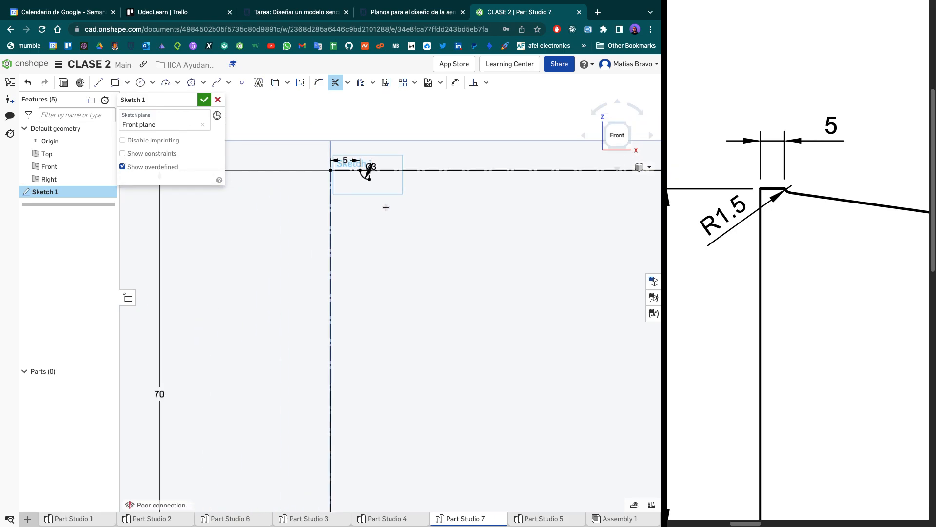
key("l")
left_click(361, 170)
left_click(330, 170)
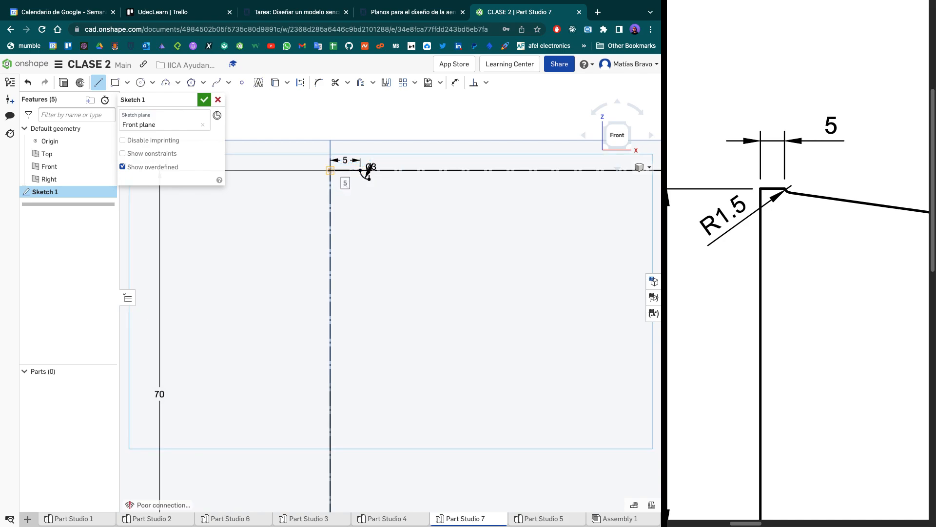
- Continue the solid outline down the left edge to the origin and along the bottom edge for 150 mm
scroll(332, 257, "down", 1)
mouse_move(332, 257)
middle_mouse_down()
mouse_move(327, 156)
mouse_move(338, 111)
middle_mouse_up()
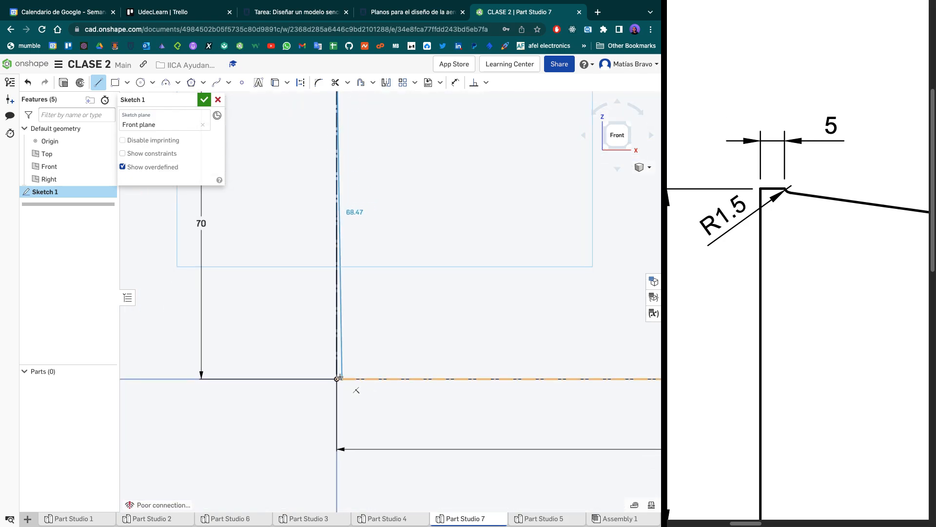
left_click(338, 379)
scroll(338, 379, "down", 3)
left_click(338, 379)
scroll(461, 353, "down", 1)
middle_click_drag(457, 353, 241, 357)
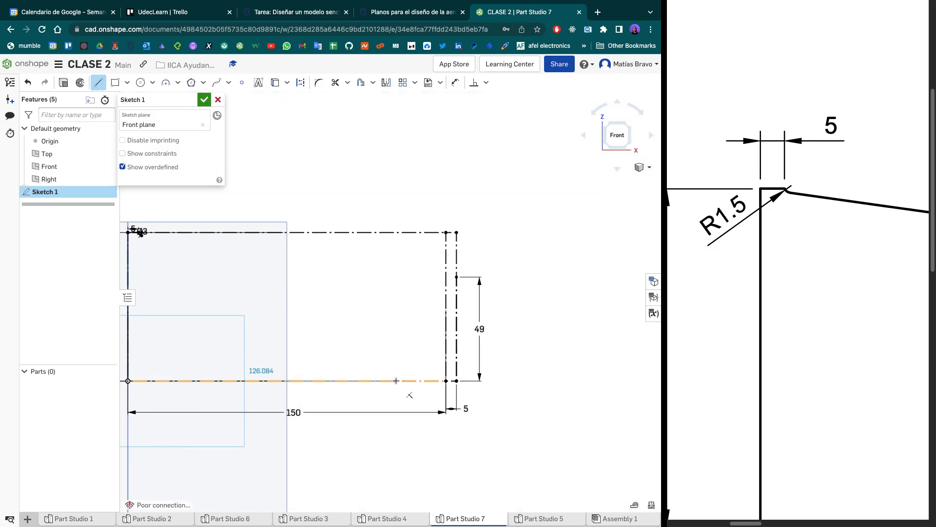
left_click(446, 381)
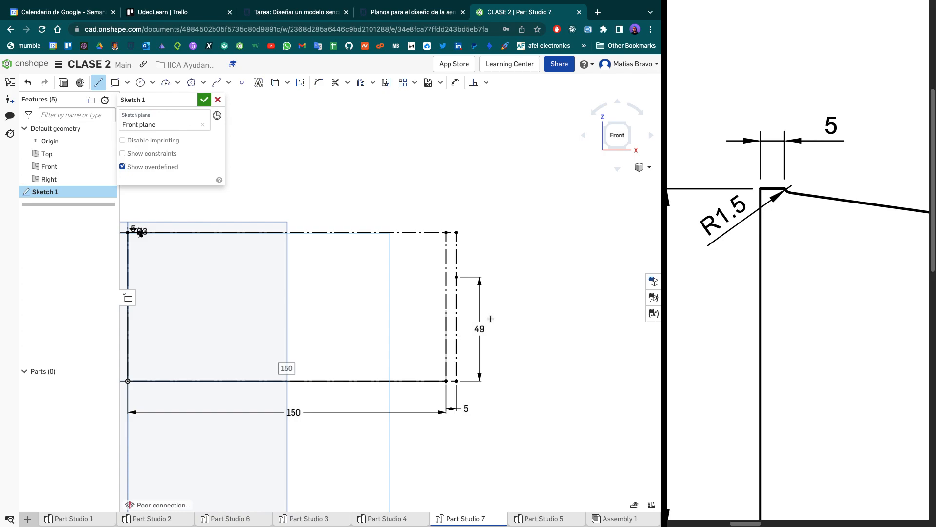
- Examine the outer end of the wing drawing with its height and angle callouts
scroll(759, 286, "right", 5)
scroll(754, 287, "right", 5)
left_click(755, 290)
scroll(712, 316, "down", 2, "ctrl")
scroll(739, 329, "left", 5)
scroll(710, 330, "right", 6)
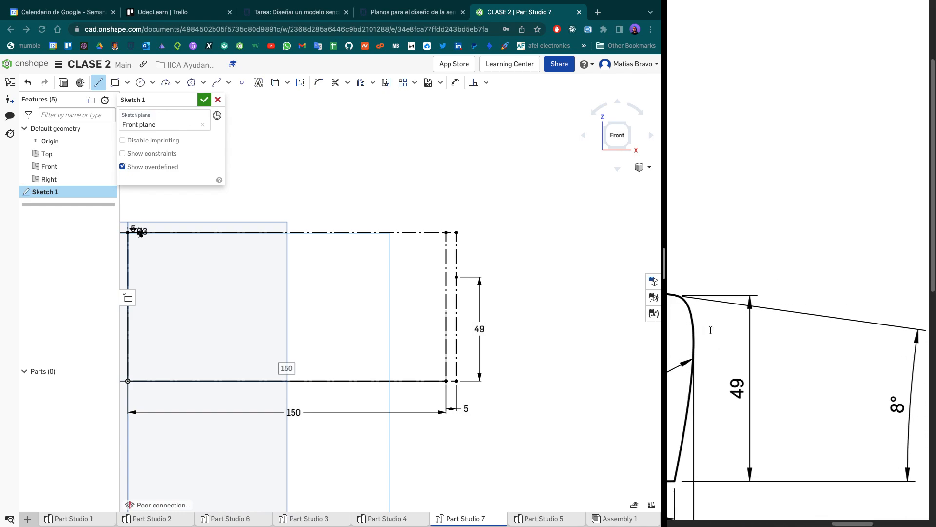
scroll(711, 331, "left", 3)
scroll(733, 281, "right", 3)
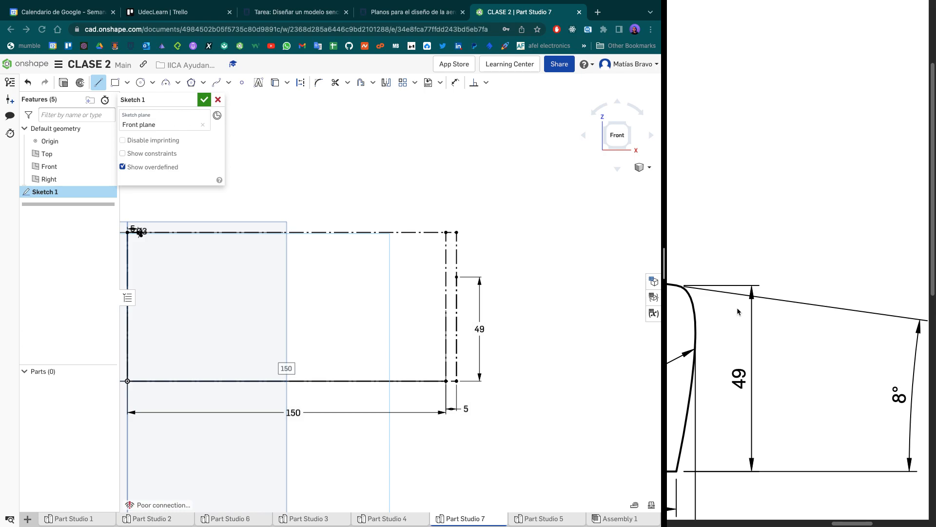
- Accept and reopen Sketch 1, and draw a sloped line from the quarter arc's lower end to the top of the 49 mm construction line
left_click(204, 101)
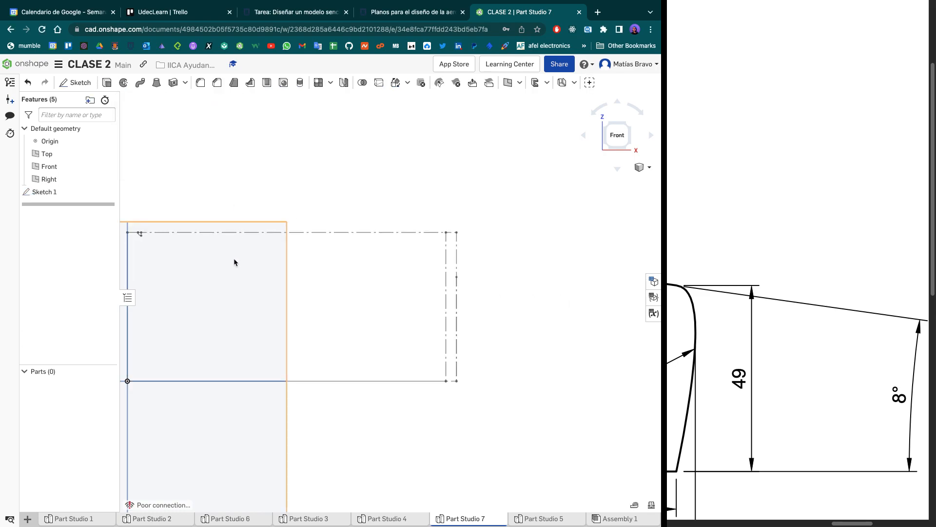
scroll(177, 245, "up", 4)
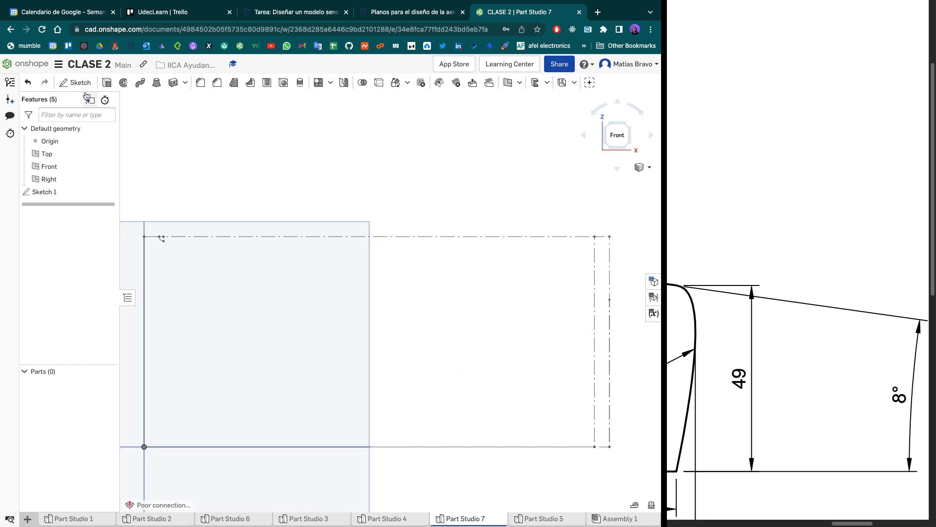
double_click(46, 192)
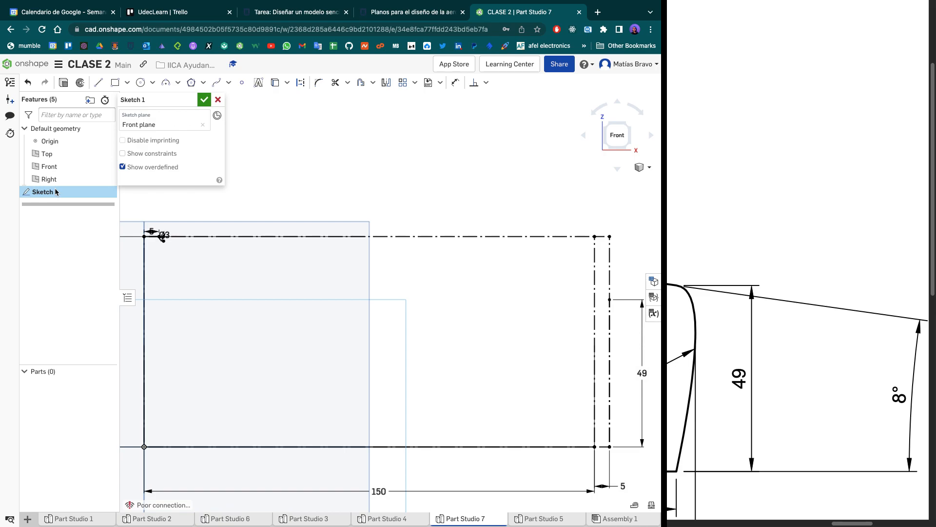
left_click(98, 82)
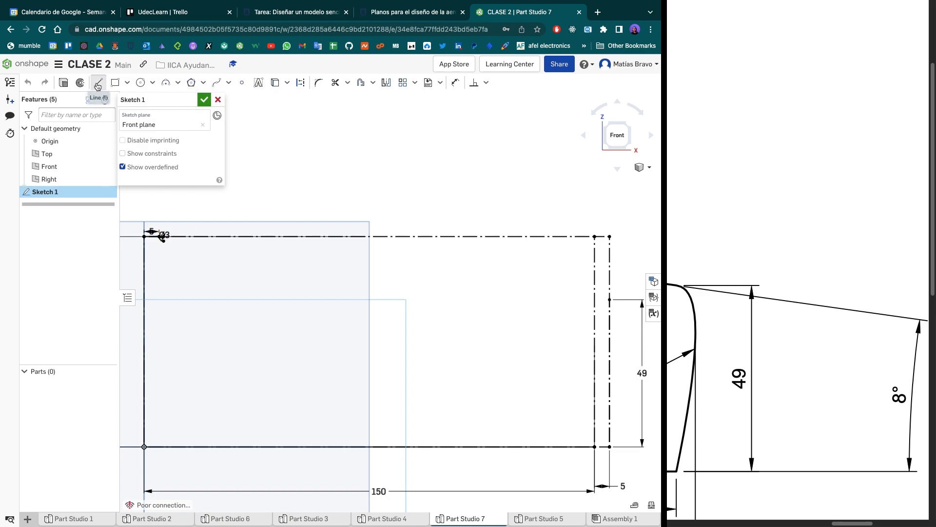
left_click(164, 241)
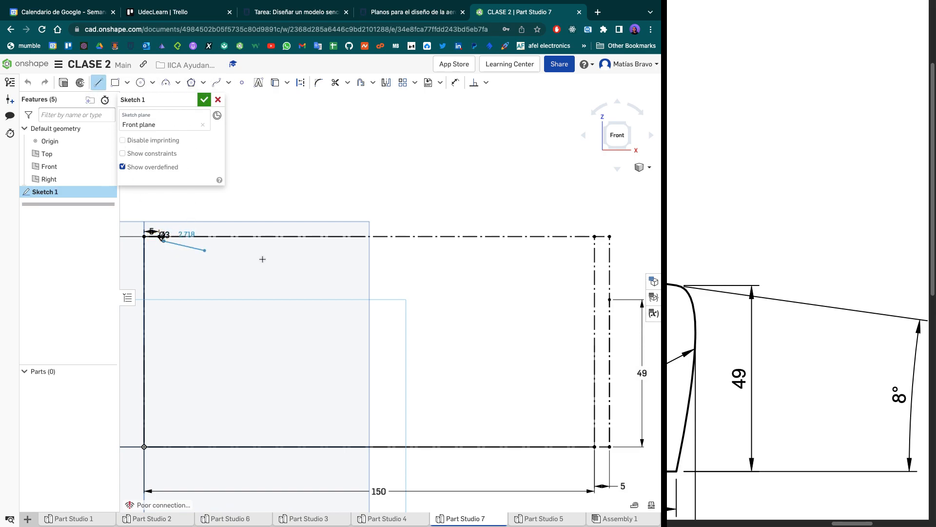
left_click(610, 299)
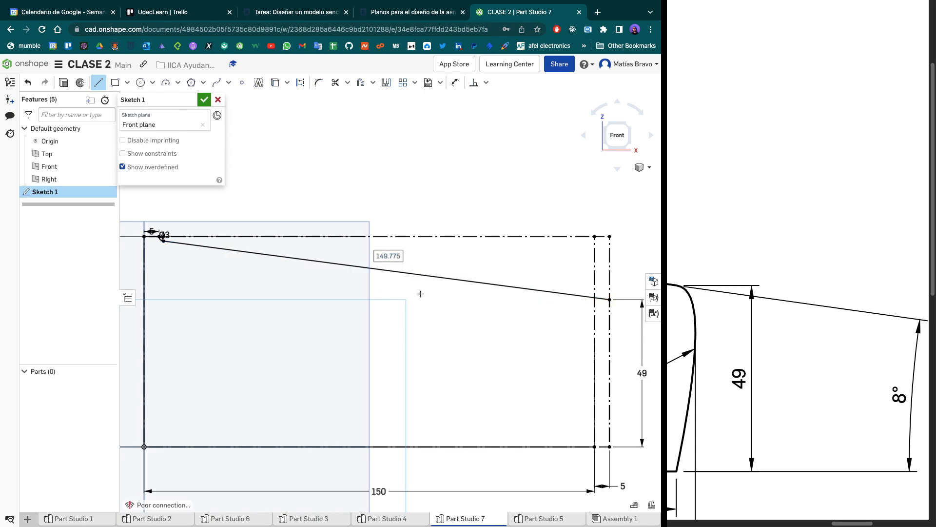
- Draw a horizontal construction line about 89 mm long inward from the sloped line's outer end
key("d")
left_click(610, 299)
left_click(343, 299)
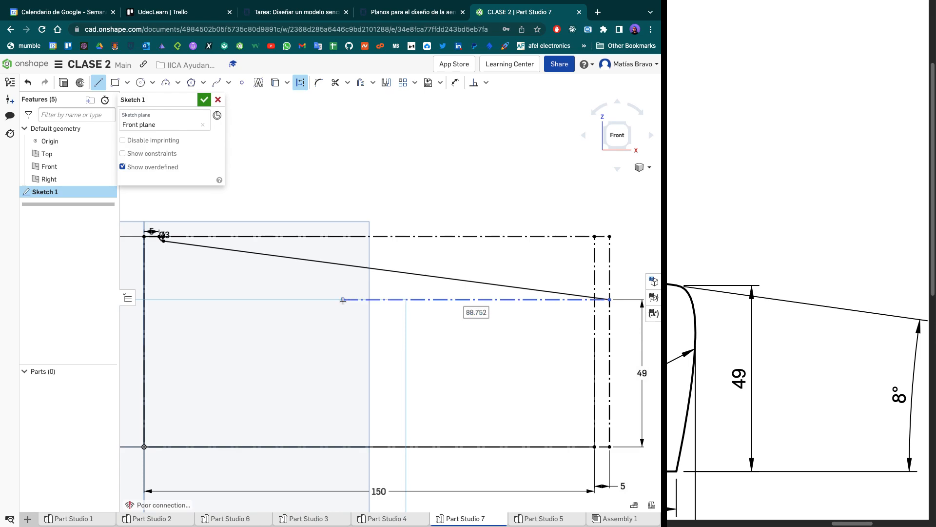
key("Escape")
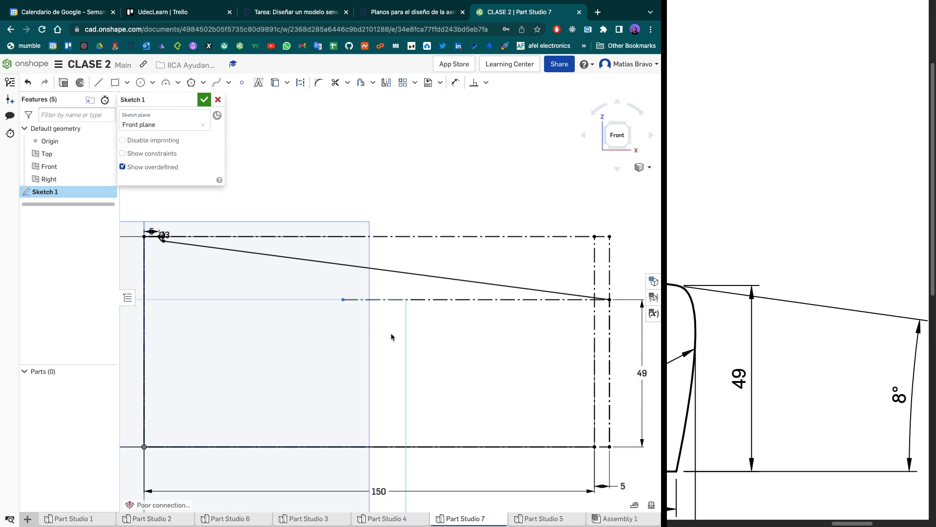
- Dimension the angle between the sloped line and the horizontal construction line
key("d")
left_click(410, 300)
left_click(418, 274)
left_click(324, 285)
key("Return")
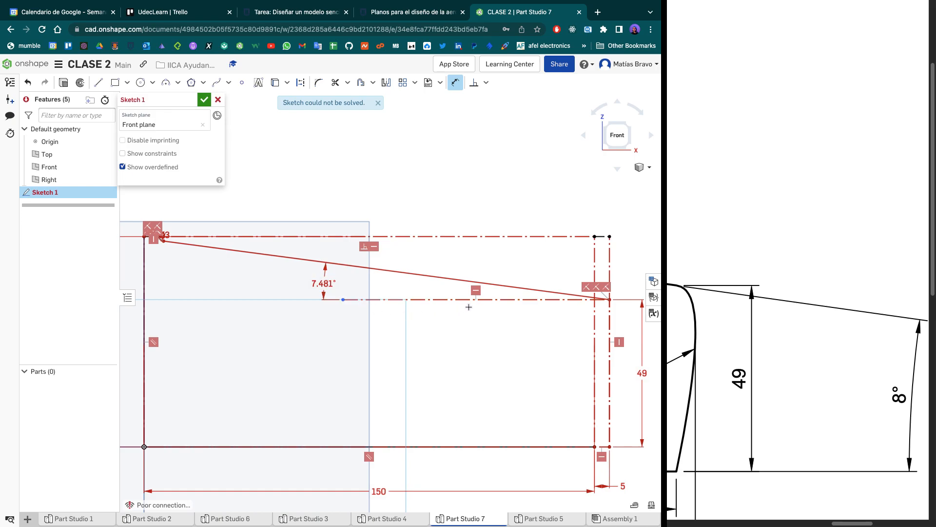
- Examine the sketch's constraint conflicts at the quarter arc, along the sloped line and at its outer end
scroll(466, 308, "down", 3)
scroll(466, 307, "down", 2)
scroll(467, 307, "up", 4)
scroll(426, 328, "up", 2)
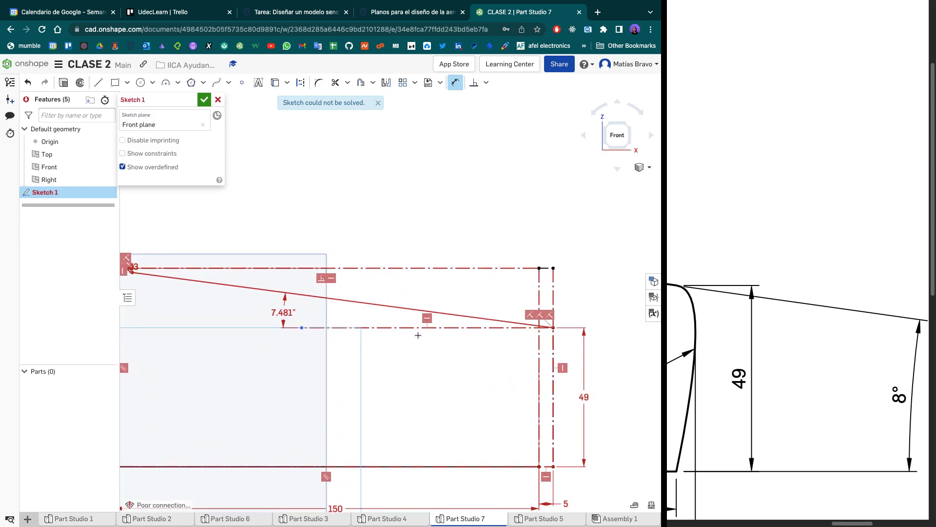
scroll(456, 333, "up", 1)
scroll(468, 333, "down", 1)
middle_click_drag(468, 332, 547, 346)
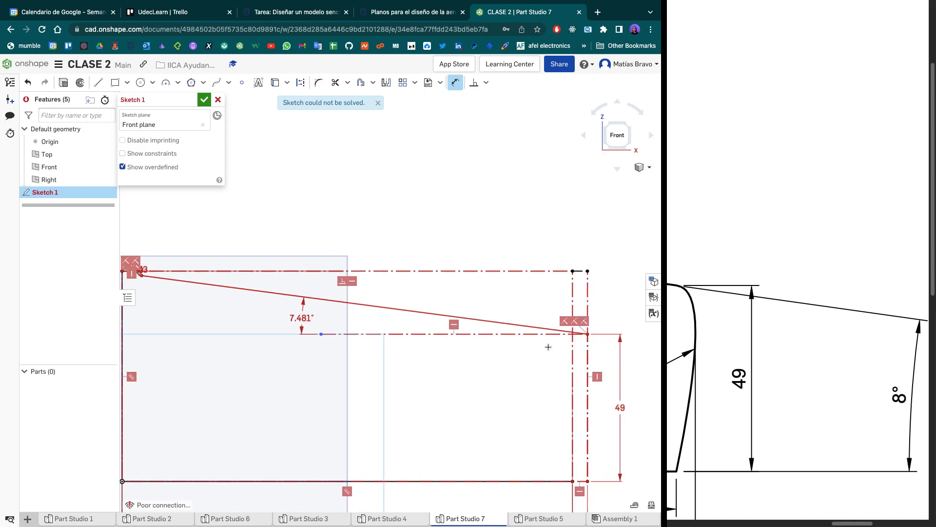
scroll(192, 288, "up", 5)
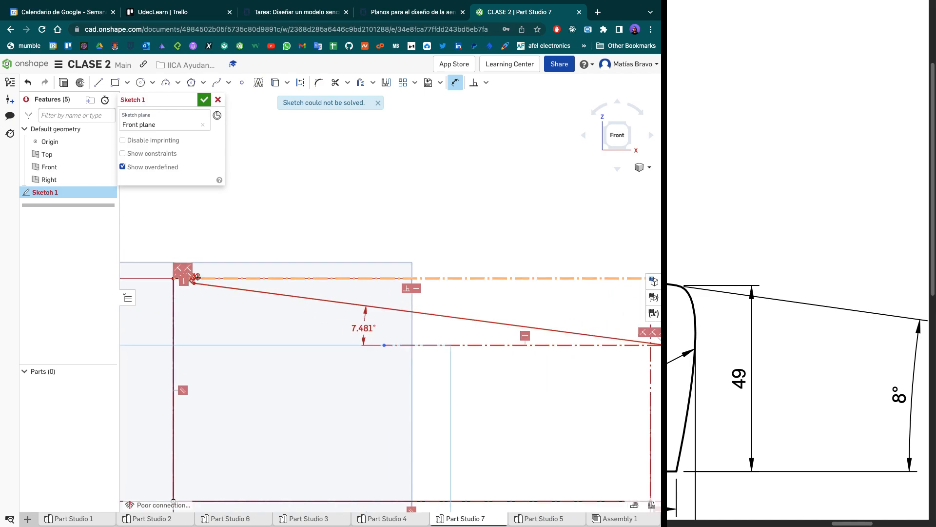
scroll(214, 277, "up", 5)
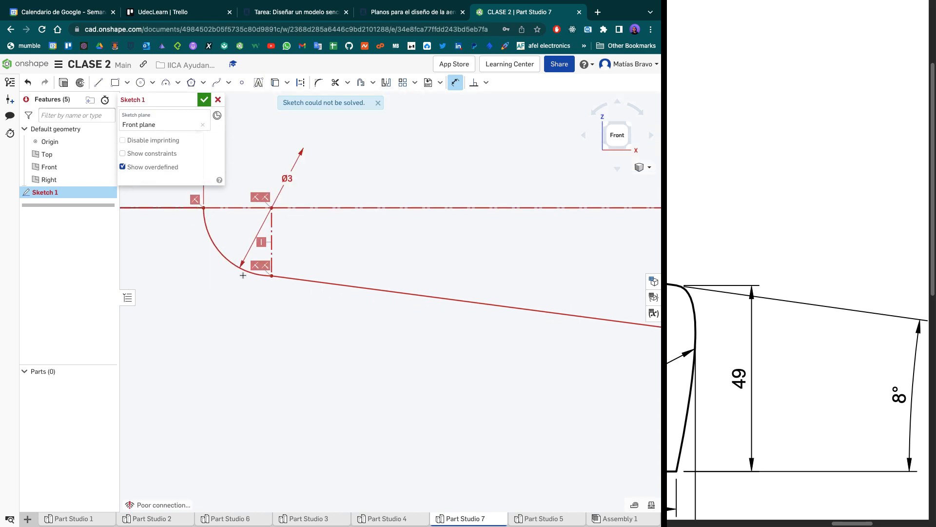
scroll(342, 327, "down", 5)
middle_click_drag(473, 323, 188, 288)
scroll(444, 318, "down", 3)
scroll(280, 317, "down", 3)
middle_click_drag(649, 353, 427, 345)
scroll(425, 342, "up", 6)
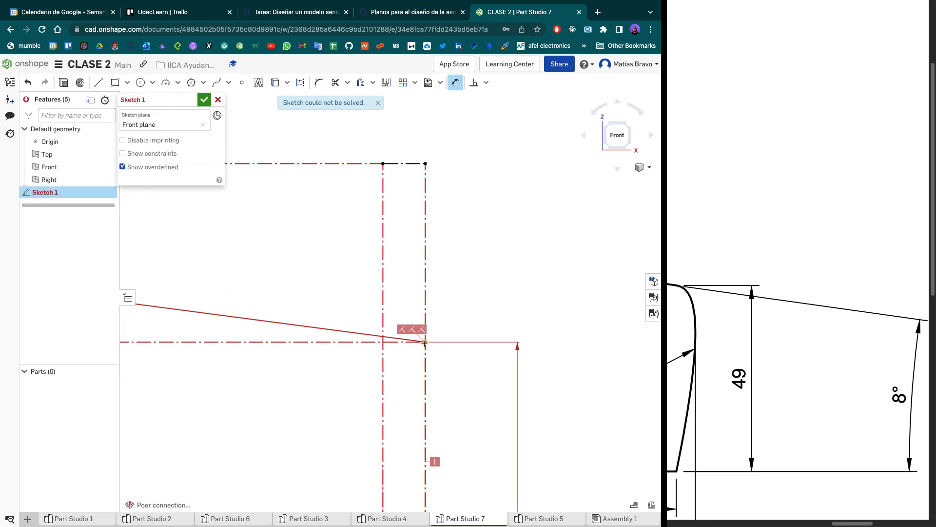
scroll(425, 343, "down", 5)
middle_click_drag(295, 328, 473, 331)
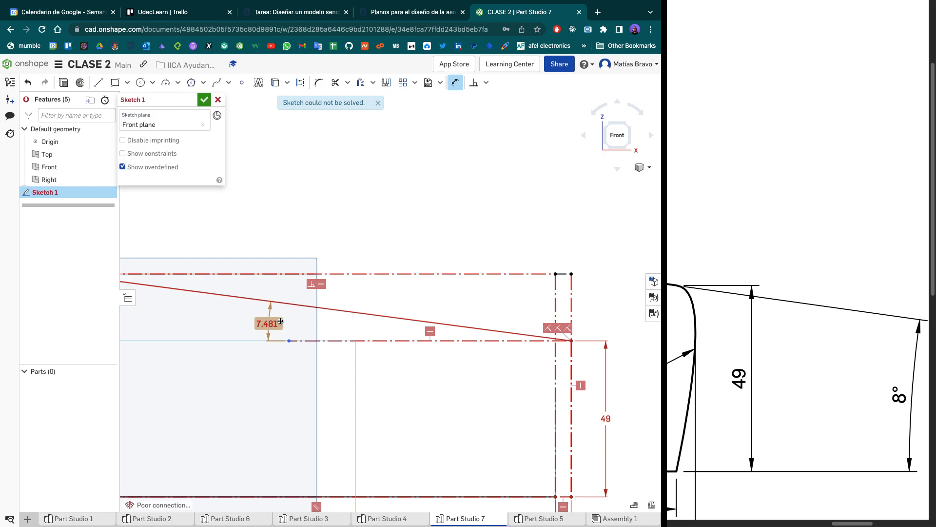
- Undo the angle dimension, the horizontal construction line and the sloped line
key("super+z")
key("super+z")
key("super+z")
key("super+z")
- Draw a sloped line about 27.5 mm long from the arc's lower end and a horizontal construction line about 25.8 mm back from its outer end
scroll(385, 320, "down", 6)
scroll(302, 313, "up", 6)
scroll(280, 311, "up", 5)
key("l")
left_click(272, 278)
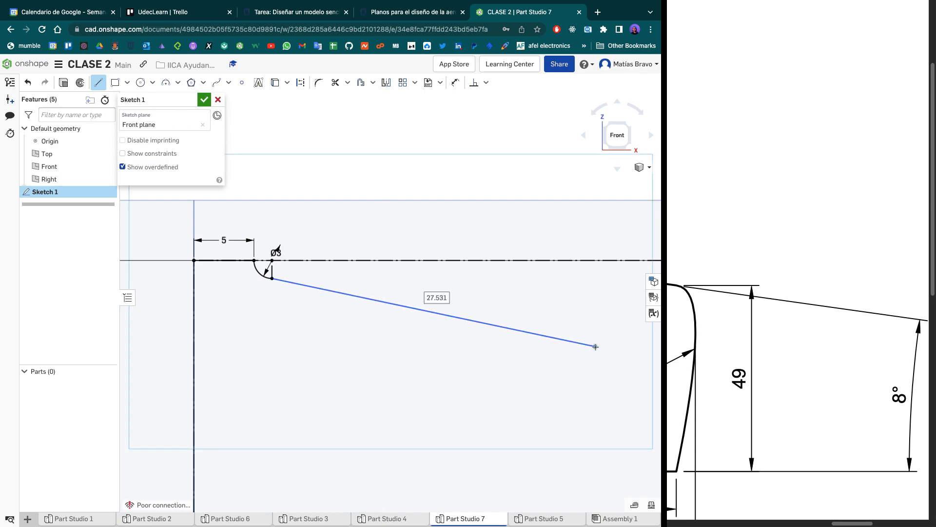
key("q")
left_click(596, 347)
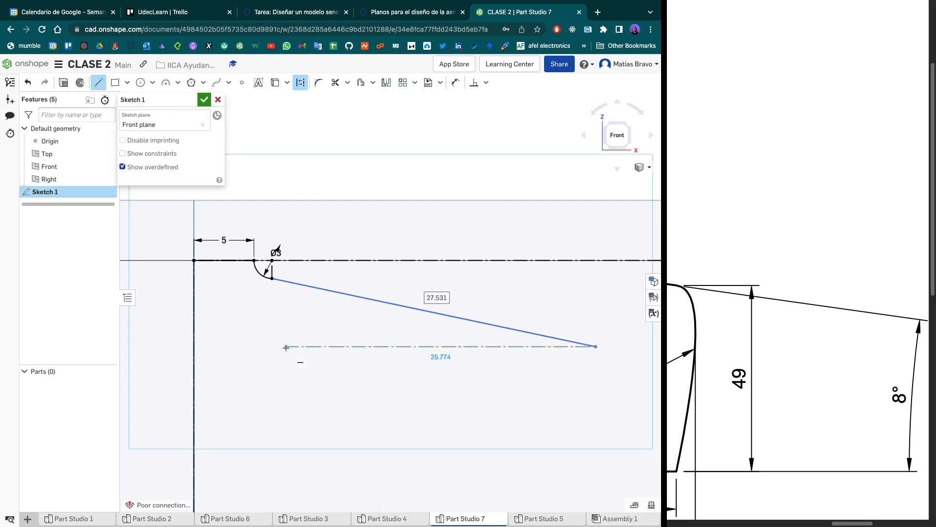
left_click(286, 347)
key("Escape")
- Dimension the angle between the sloped line and the horizontal construction line as 8°
key("d")
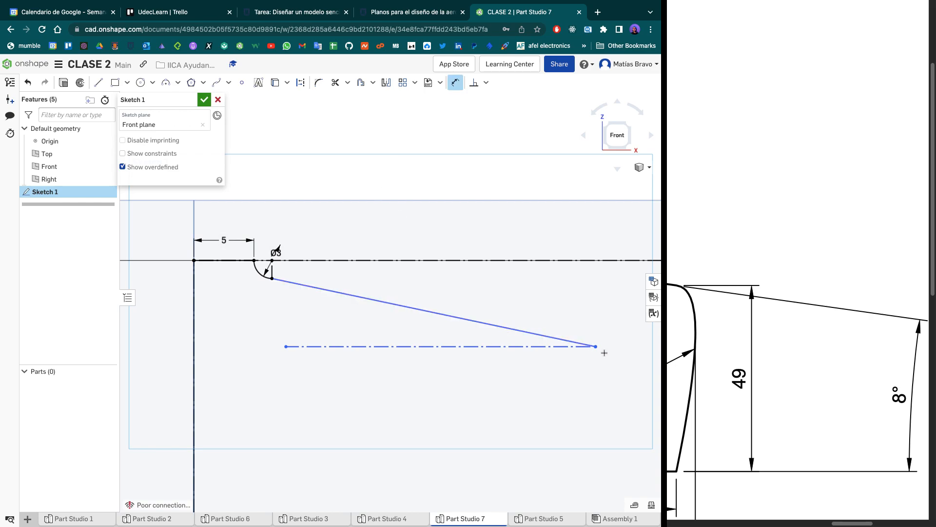
left_click(407, 307)
left_click(402, 346)
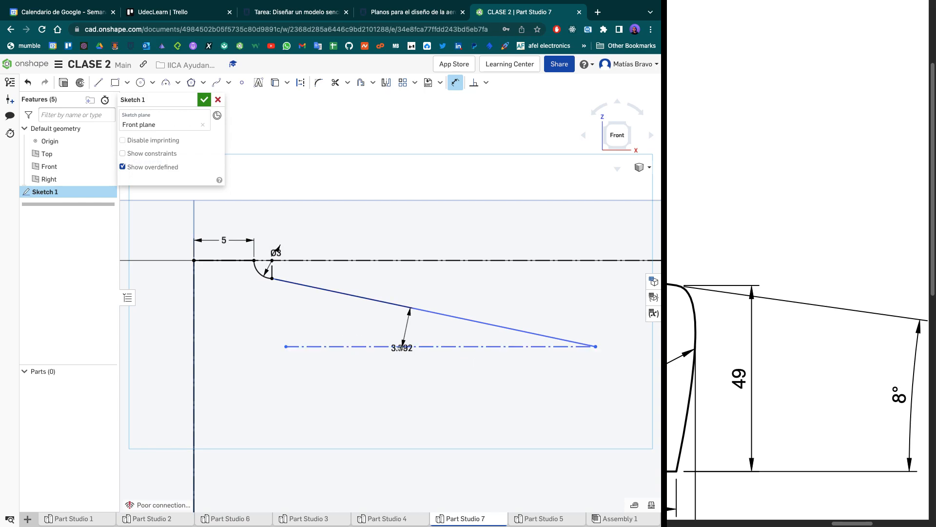
left_click(321, 322)
type("8")
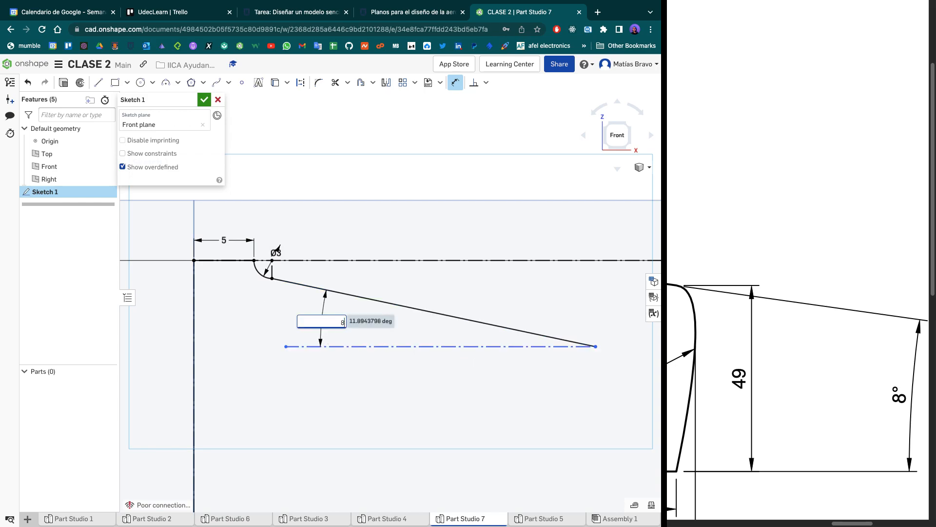
key("Return")
- Constrain the sloped line's outer end coincident with the inner vertical construction line and reposition the 8° dimension clear of the geometry
scroll(332, 328, "down", 6)
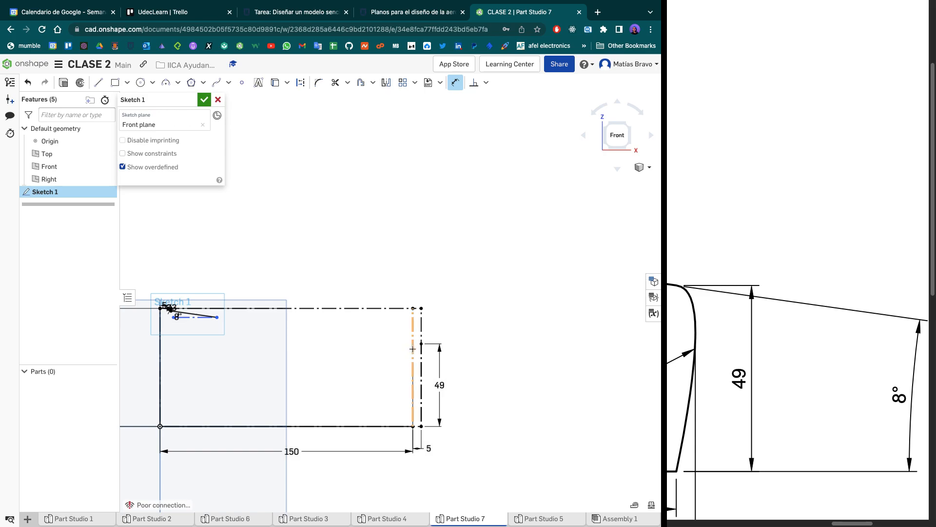
key("i")
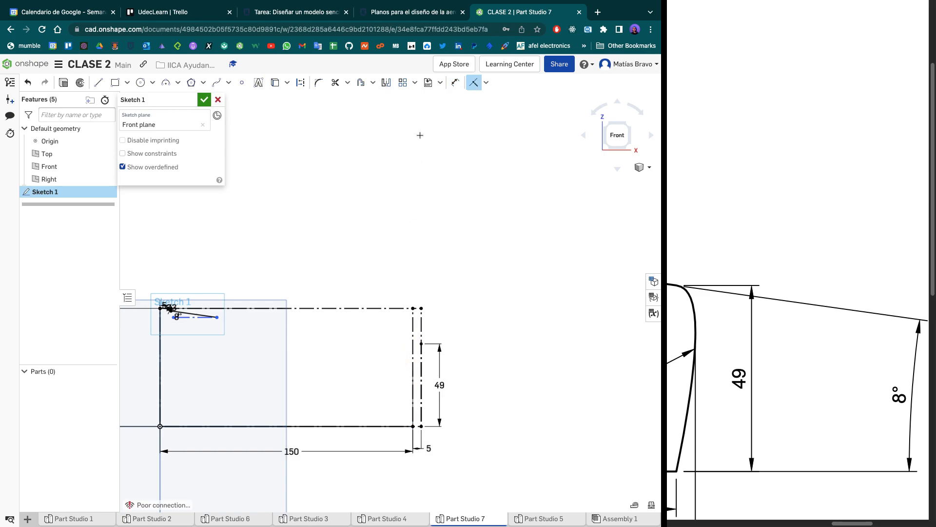
left_click(486, 82)
left_click(411, 342)
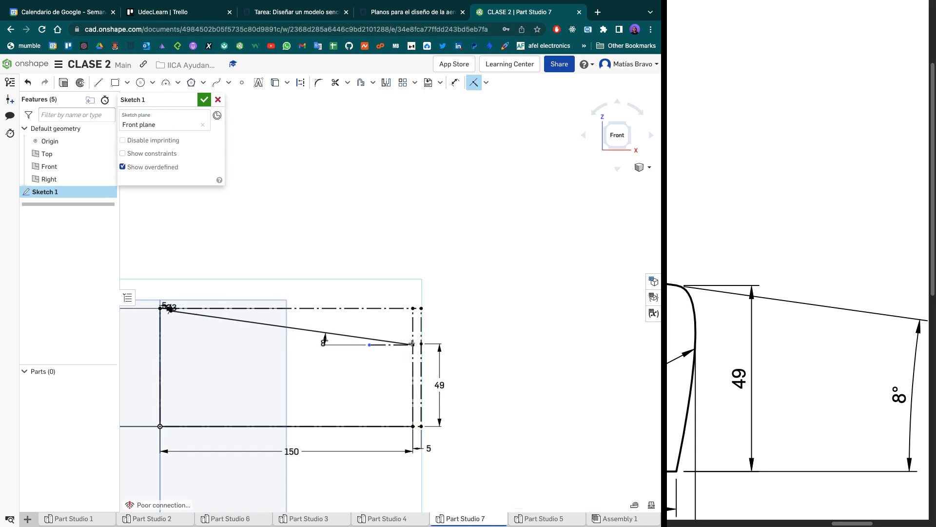
scroll(404, 346, "up", 6)
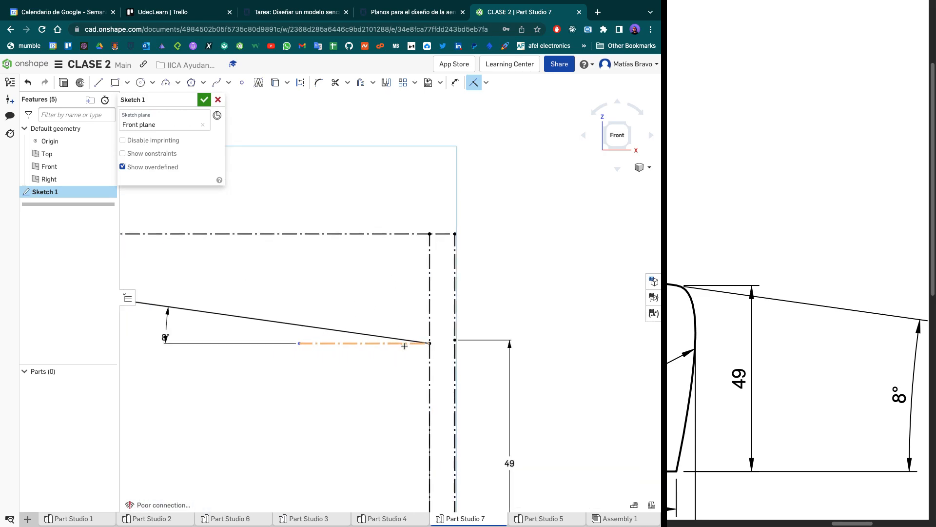
scroll(404, 346, "down", 5)
scroll(336, 351, "up", 4)
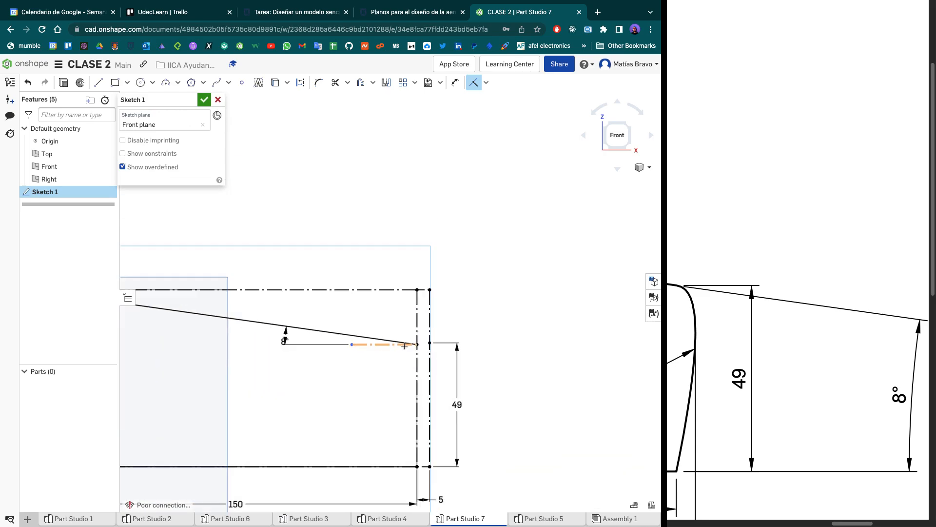
key("Escape")
left_click_drag(225, 340, 154, 325)
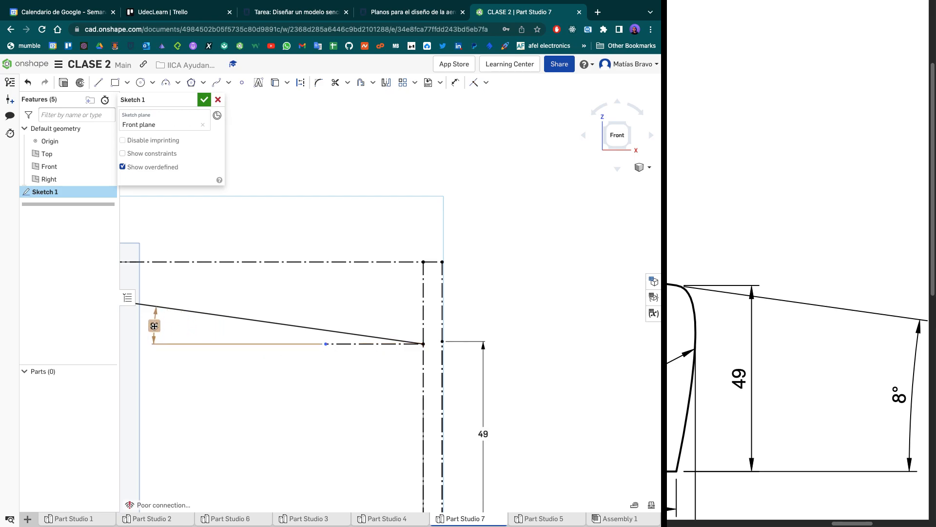
- Examine the sketch from the quarter arc along the sloped line to its end on the inner vertical construction line
scroll(200, 354, "down", 2)
middle_click_drag(210, 357, 500, 357)
scroll(227, 281, "down", 5)
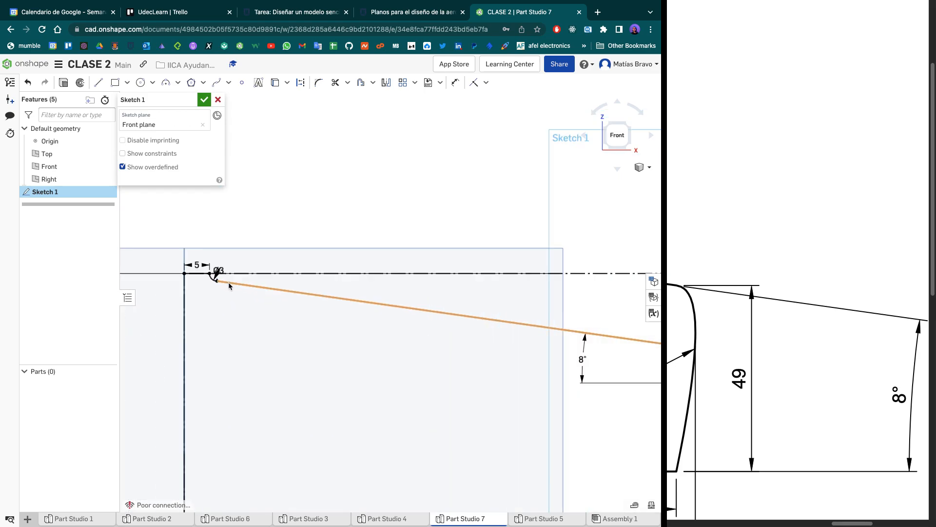
scroll(228, 284, "down", 1)
scroll(238, 292, "up", 10)
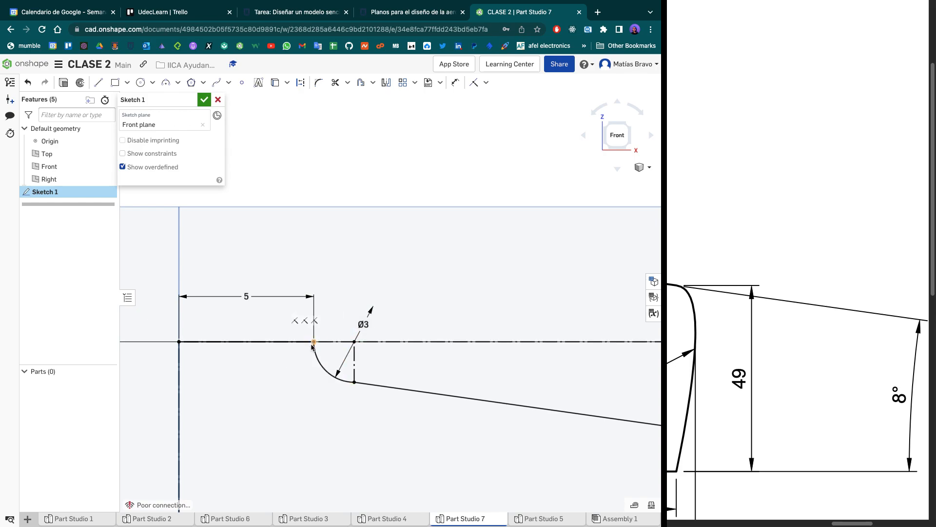
scroll(323, 367, "down", 3)
middle_click_drag(342, 364, 138, 282)
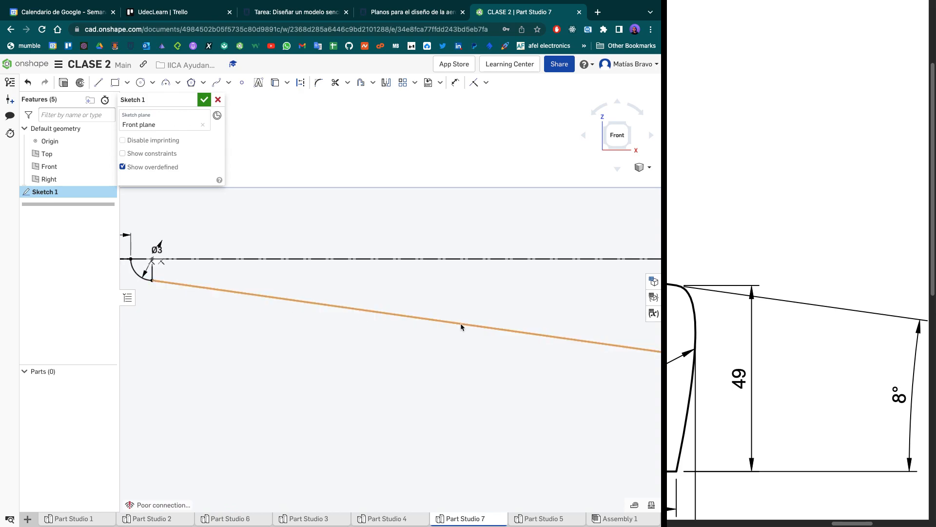
scroll(356, 367, "down", 8)
middle_click_drag(551, 338, 208, 317)
scroll(385, 356, "up", 6)
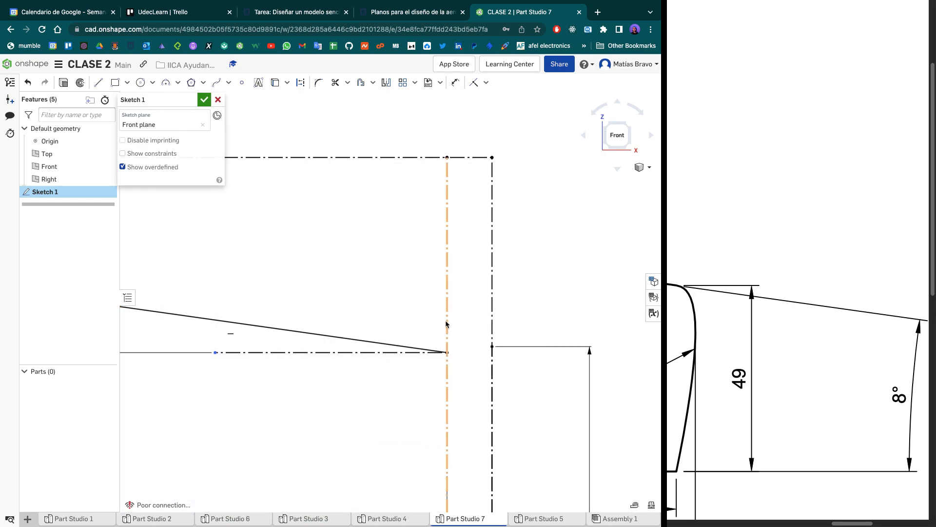
scroll(445, 324, "down", 6)
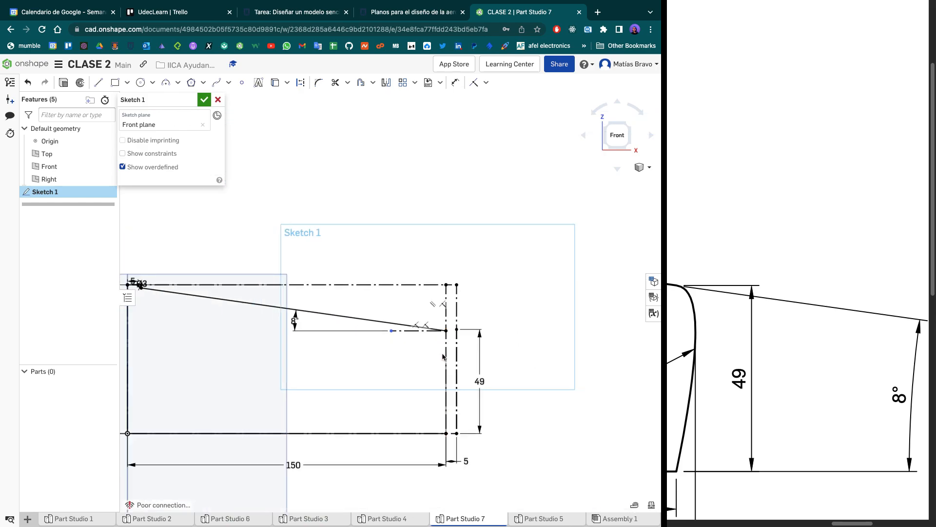
- Draw the wingtip spline from the inner vertical's lower corner through a point on the outer vertical construction line to the sloped line's end
scroll(419, 343, "up", 2)
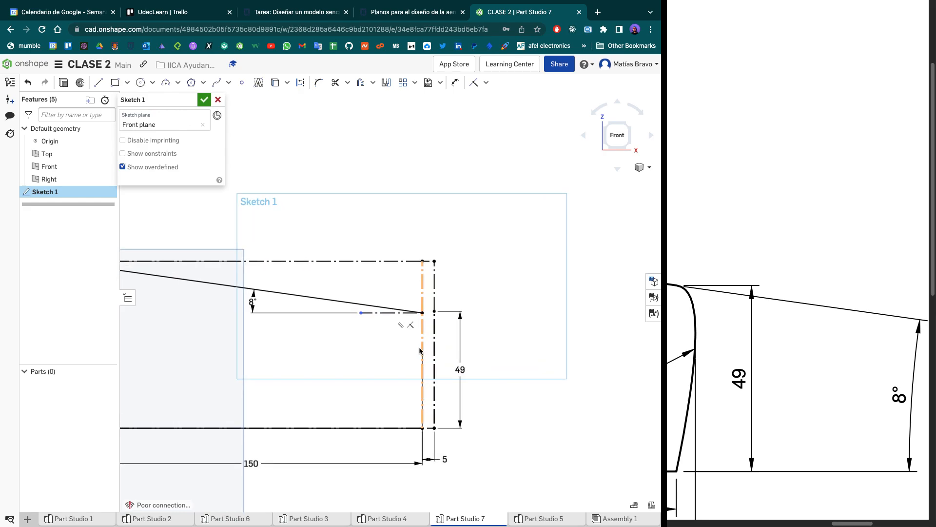
left_click(217, 84)
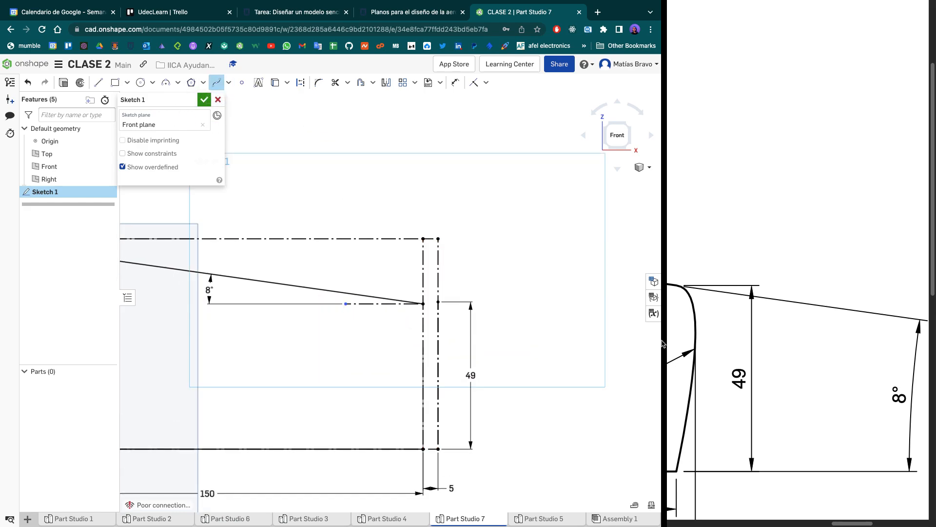
left_click(423, 449)
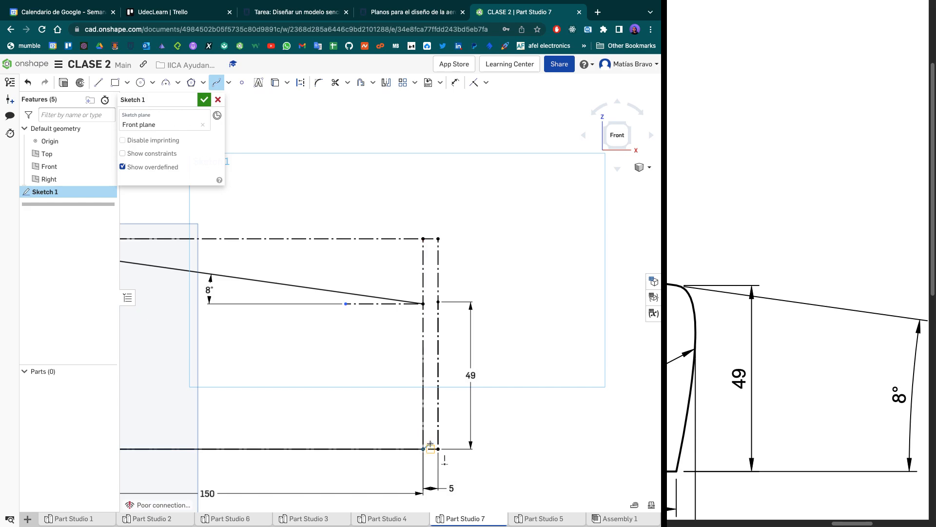
left_click(438, 332)
double_click(423, 304)
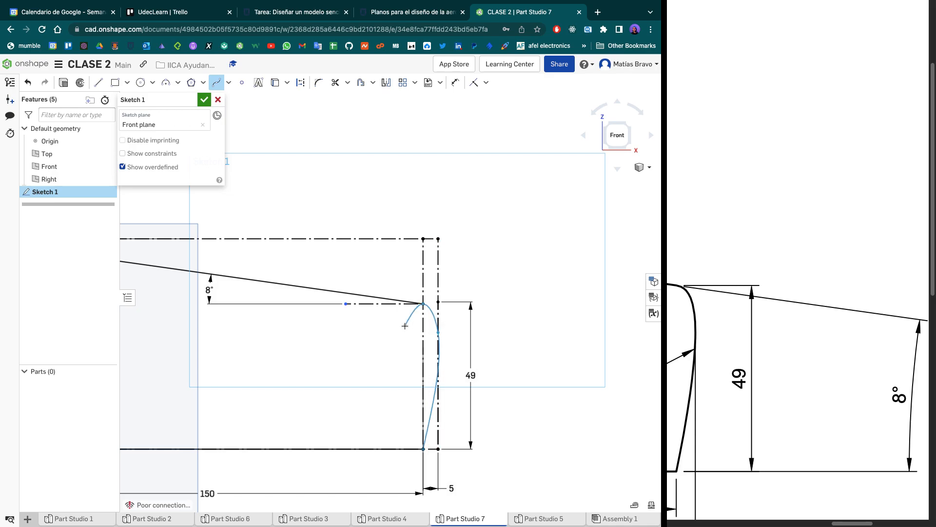
- Extrude the closed wing profile, including the curved tip region, 25 mm as a new solid
scroll(376, 274, "down", 5)
middle_click_drag(368, 267, 493, 282)
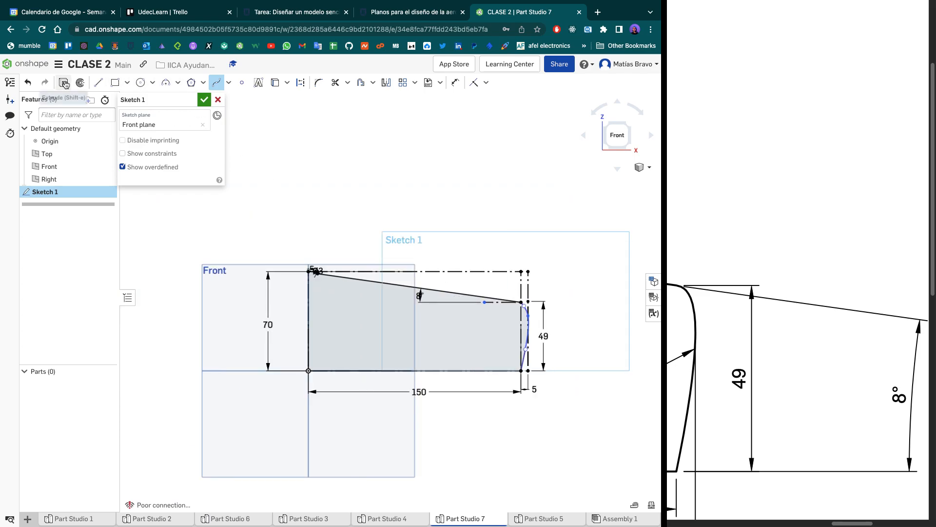
left_click(64, 83)
left_click(203, 100)
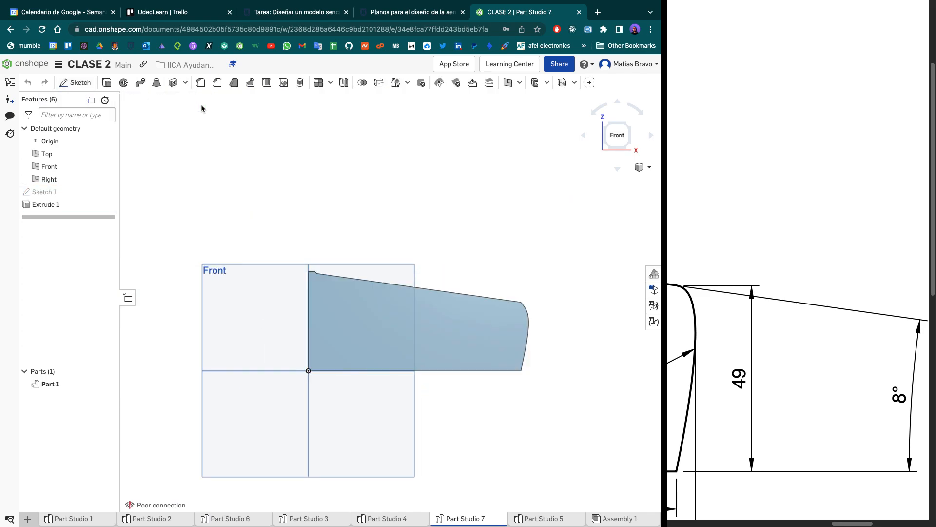
- Set the wing extrusion's depth to 2 mm
right_click_drag(335, 230, 350, 202)
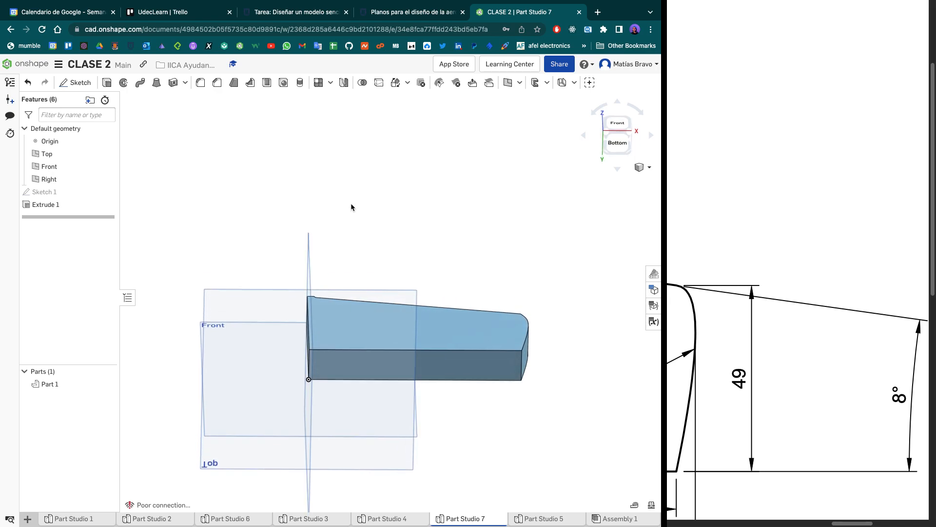
double_click(67, 205)
left_click(198, 180)
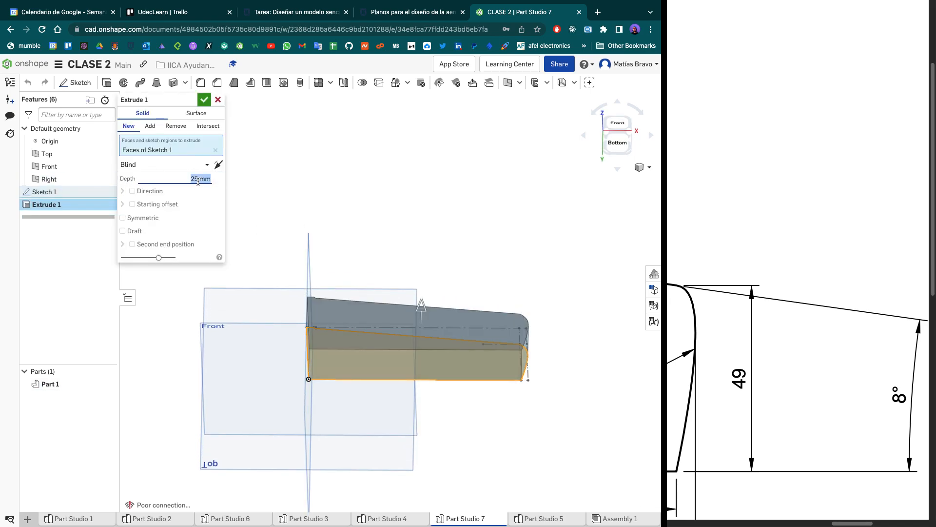
type("2")
key("Return")
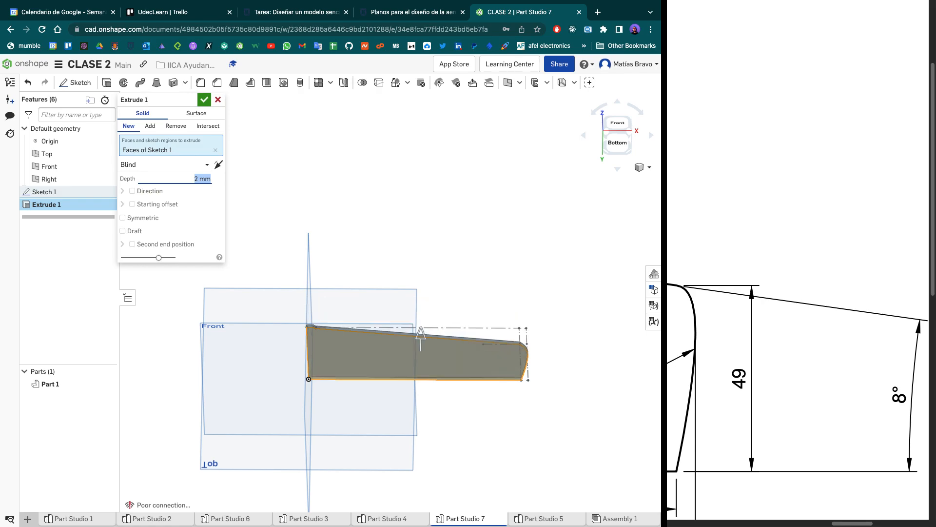
left_click(204, 100)
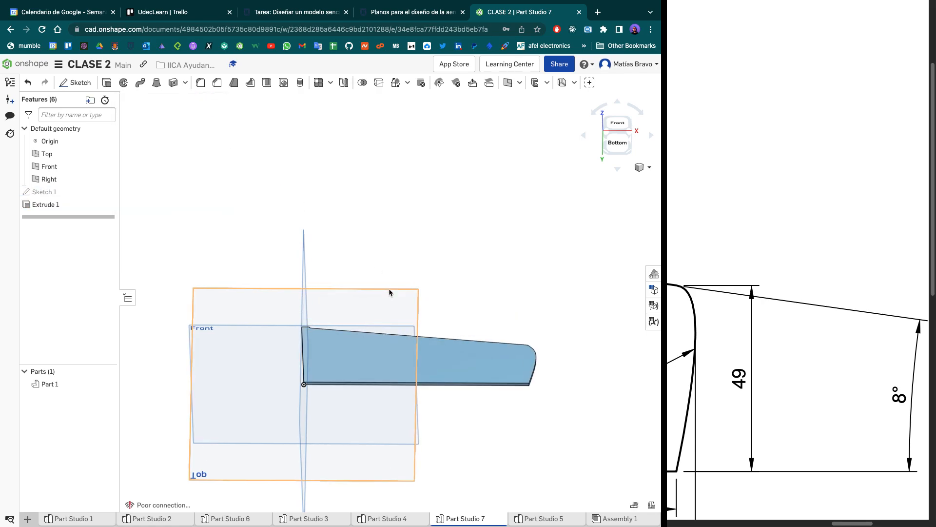
- Inspect the extruded wing at an angle and from the front, comparing its outline with the reference drawing
scroll(388, 302, "up", 5)
right_click_drag(384, 302, 390, 454)
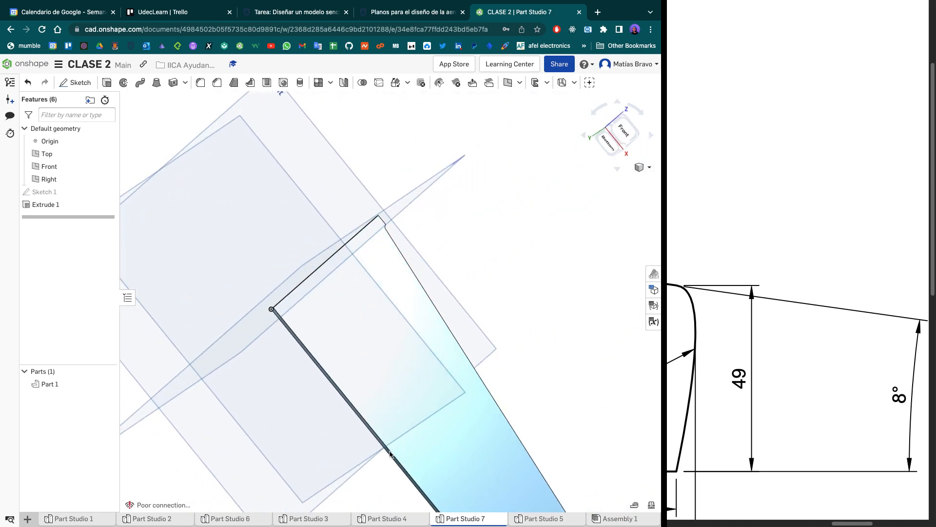
left_click(622, 131)
scroll(436, 255, "down", 4)
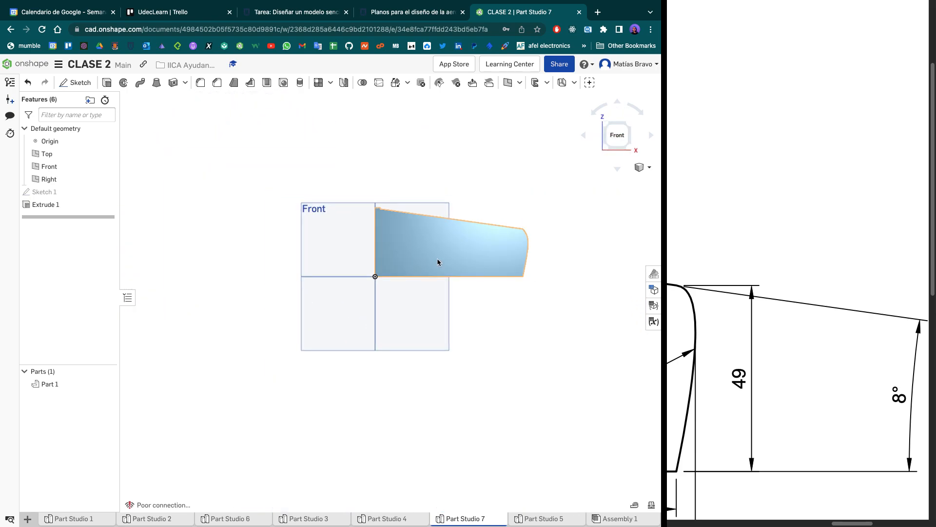
scroll(438, 259, "up", 4)
middle_click_drag(438, 259, 389, 308)
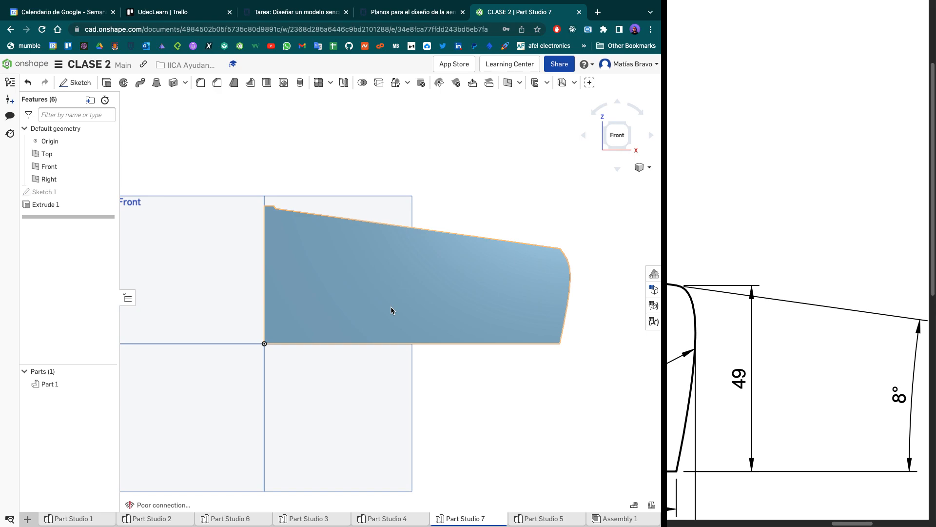
scroll(391, 307, "up", 3)
scroll(390, 307, "down", 4)
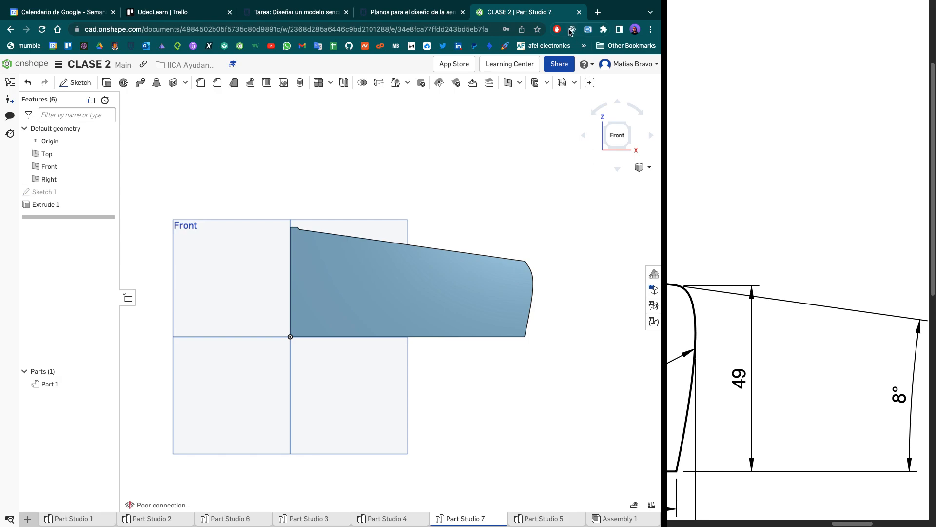
mouse_move(564, 4)
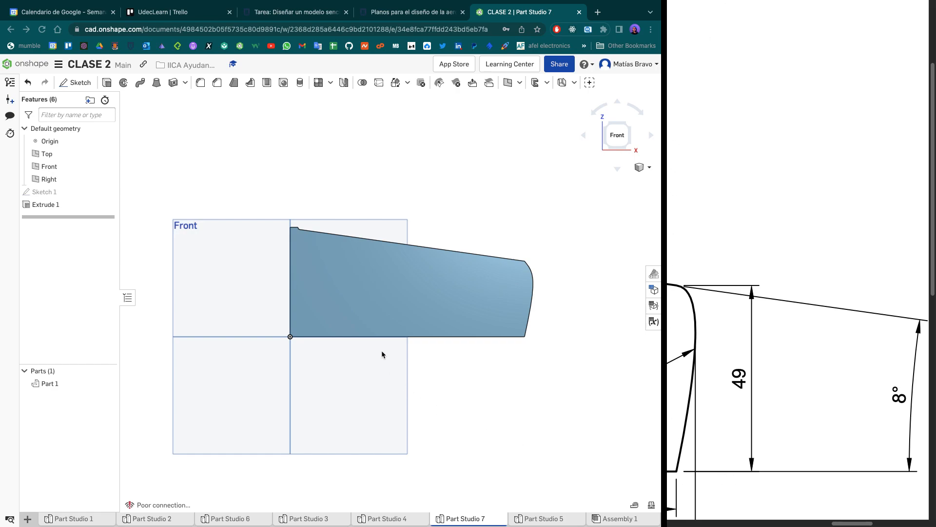
scroll(382, 351, "up", 1)
scroll(382, 351, "down", 1)
right_click_drag(381, 350, 315, 364)
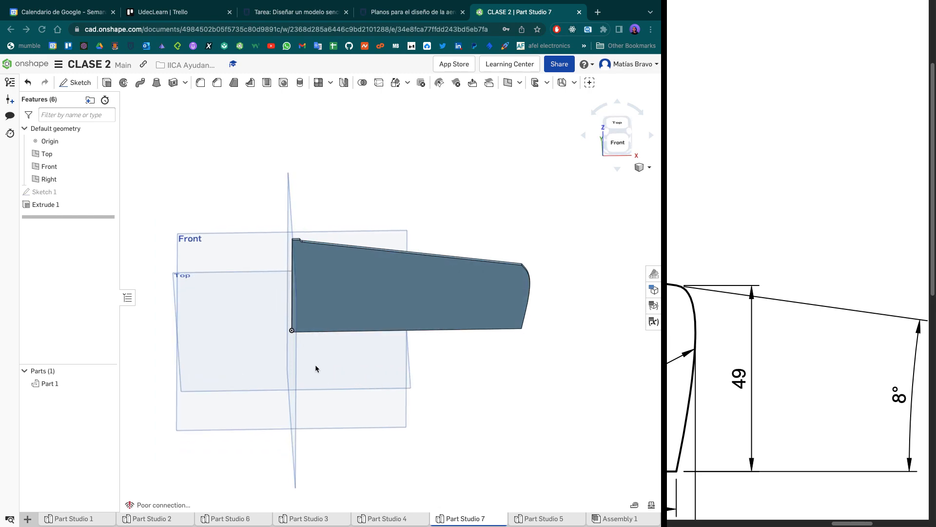
left_click(622, 147)
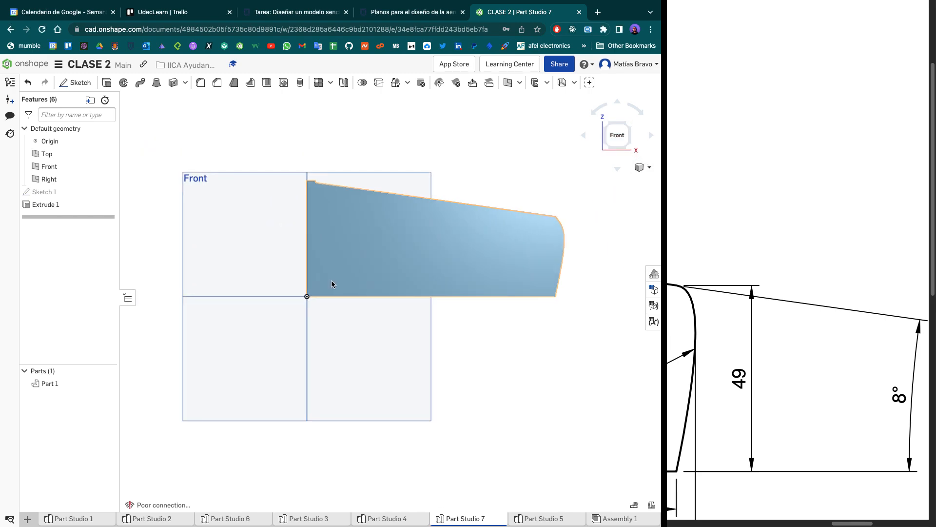
middle_click_drag(280, 262, 284, 267)
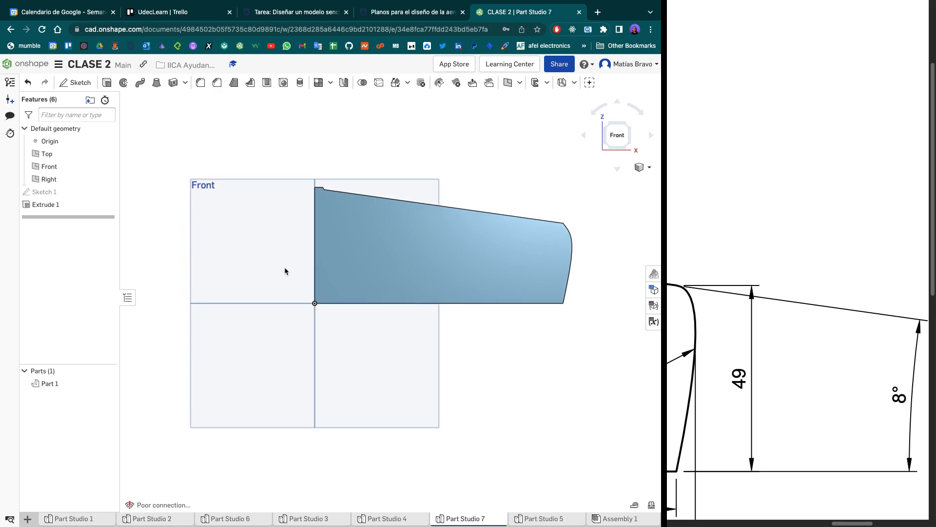
- Reopen the wing's profile sketch for editing
double_click(57, 192)
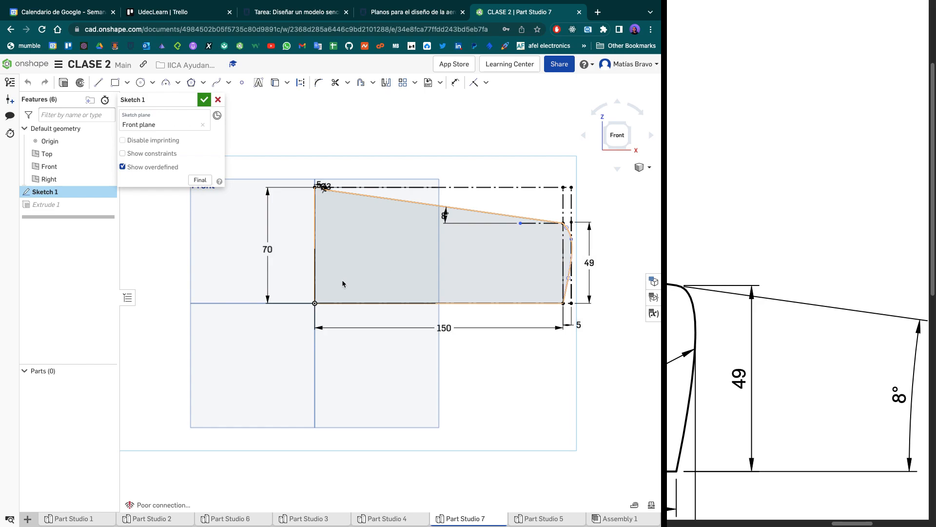
scroll(341, 280, "down", 2)
scroll(361, 328, "up", 2)
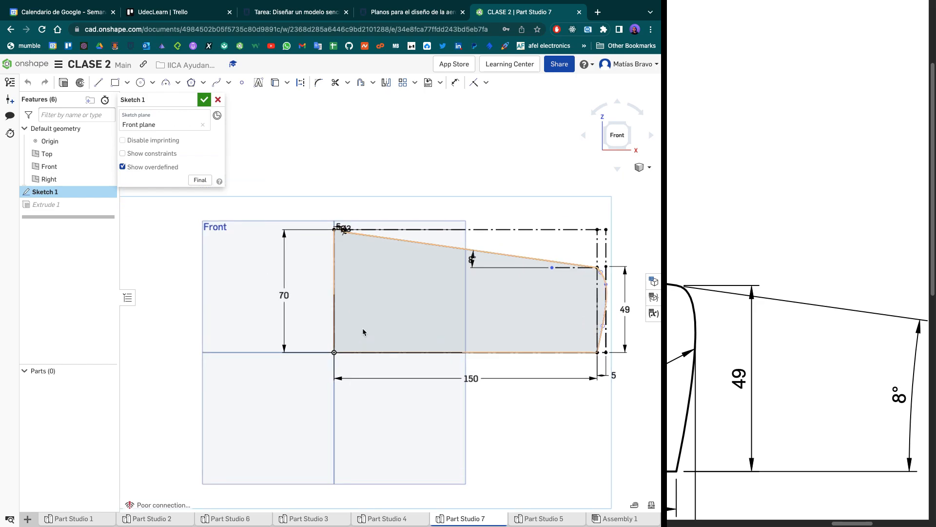
- Try a vertical construction line outside the wing's root edge and undo it
key("l")
key("d")
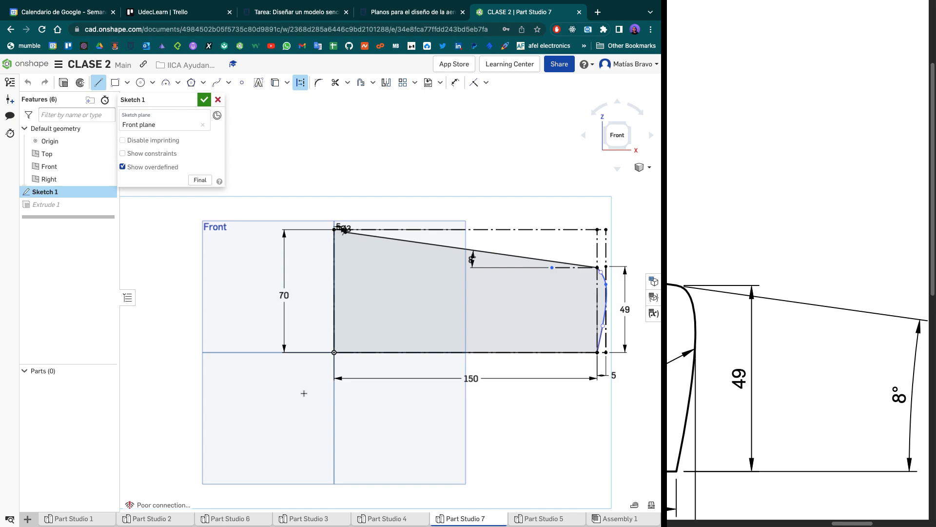
left_click(304, 409)
left_click(306, 125)
key("Escape")
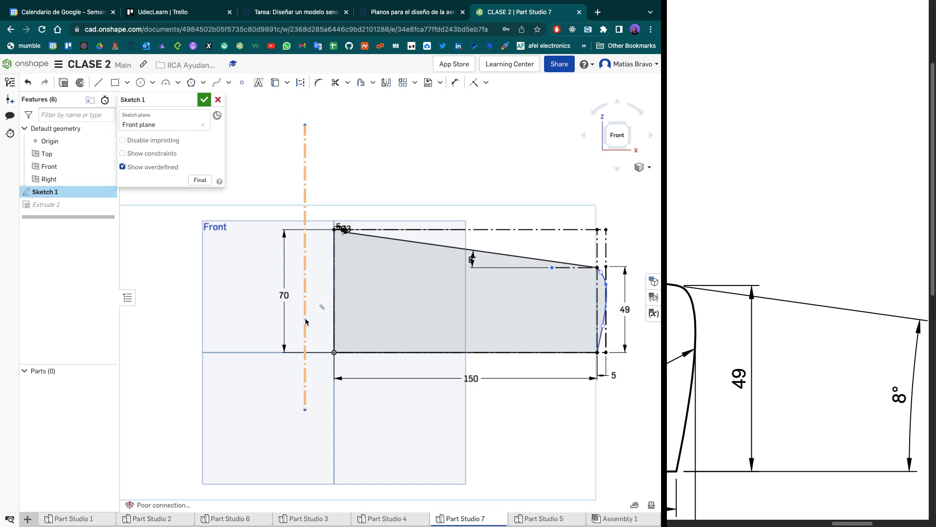
key("super+z")
- Draw a slanted construction line about 145 mm long outside the wing's root edge, crossing the extended bottom edge
key("l")
key("q")
left_click(317, 412)
left_click(240, 171)
key("Escape")
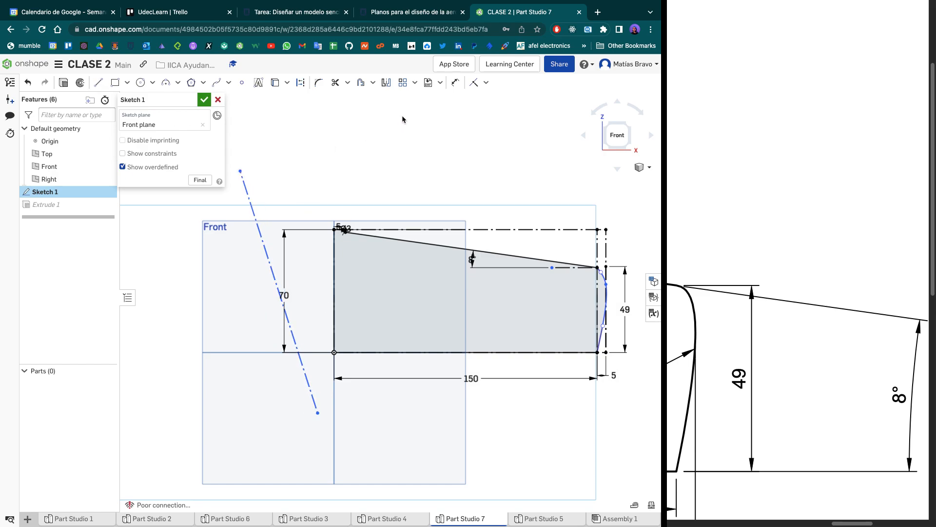
- Constrain the slanted construction line parallel to the wing's root edge and move the 70 mm dimension between the two lines
left_click(487, 87)
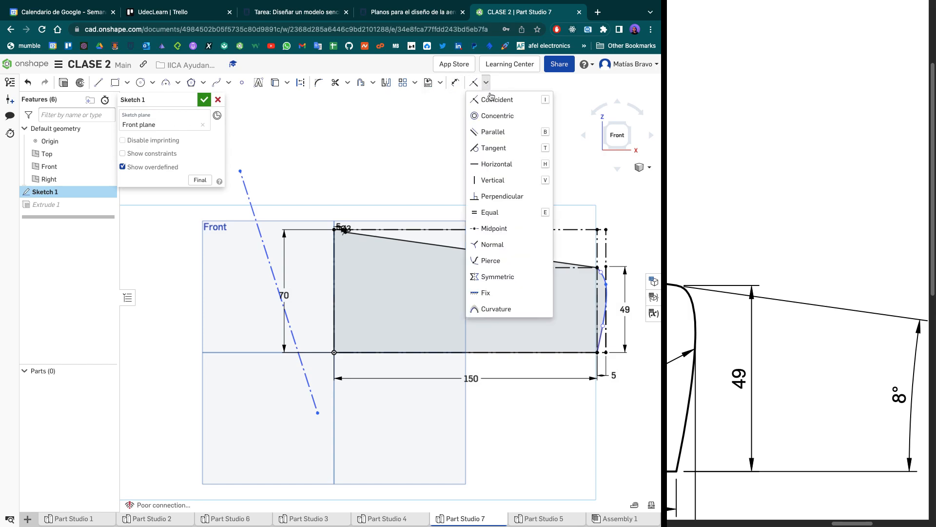
left_click(493, 130)
left_click(264, 236)
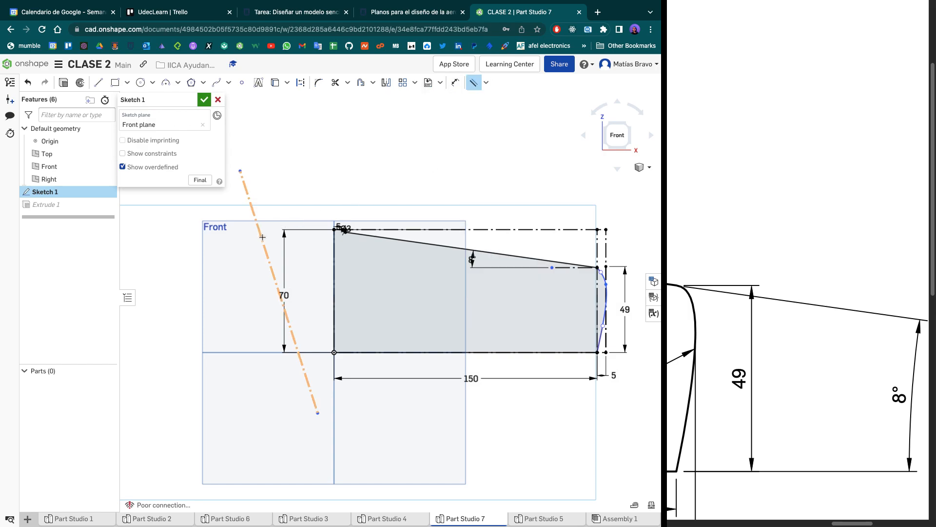
left_click(334, 278)
key("Escape")
left_click_drag(279, 294, 312, 299)
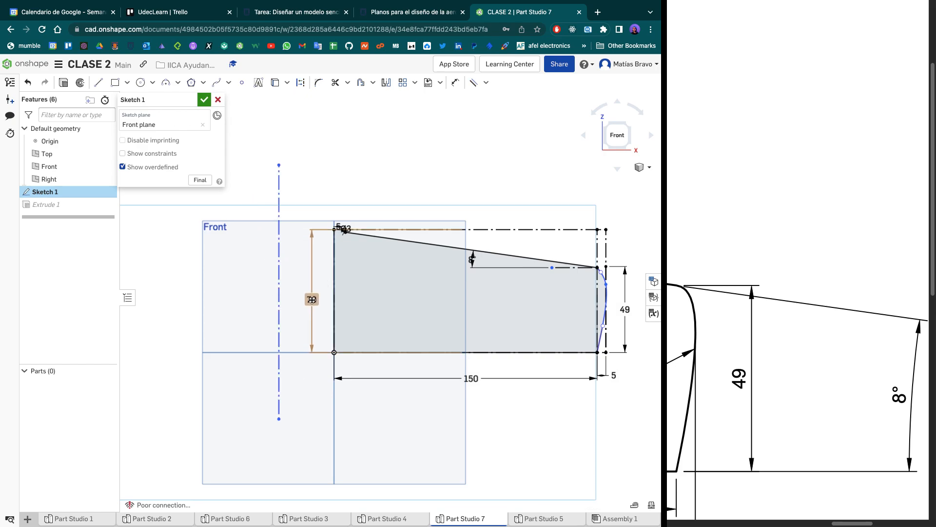
- Mirror the whole wing profile about the vertical construction line, finish the sketch and view the resulting pair of wings
left_click(385, 84)
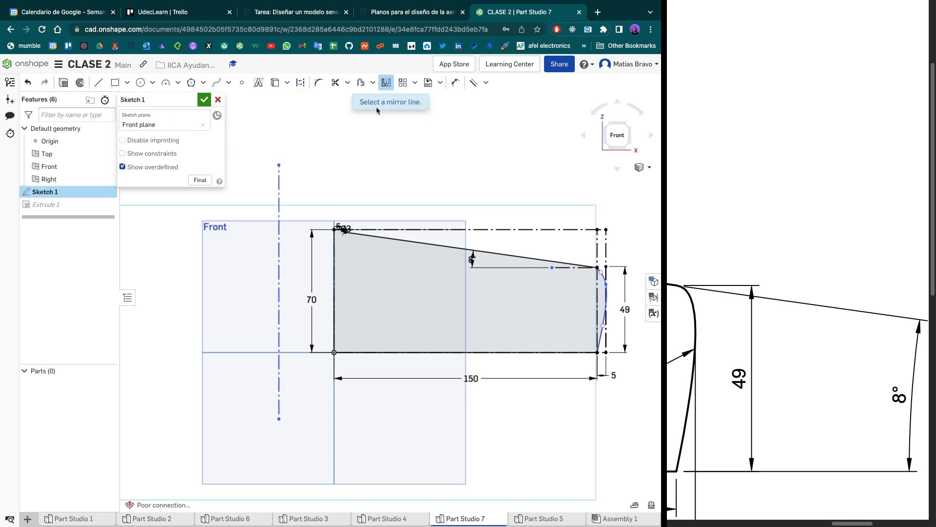
left_click(278, 205)
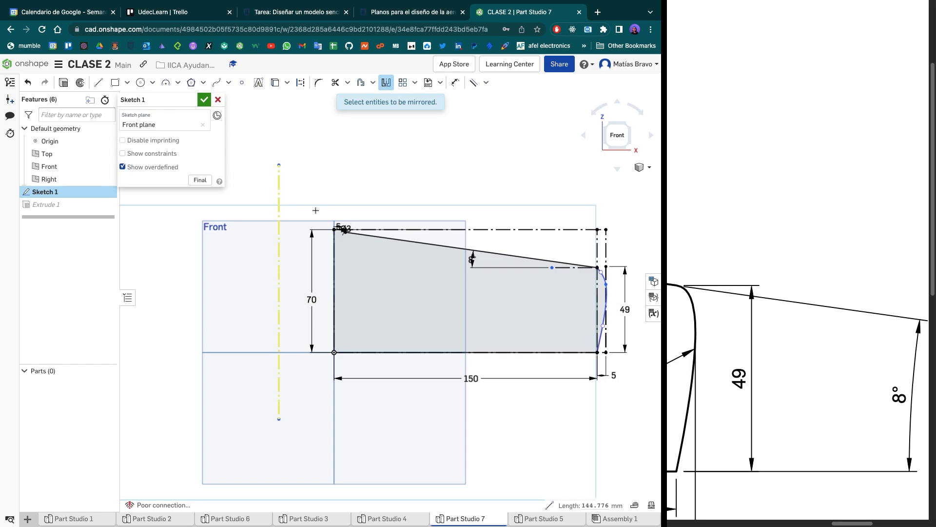
mouse_move(314, 209)
left_mouse_down()
mouse_move(459, 329)
mouse_move(636, 396)
left_mouse_up()
scroll(334, 302, "down", 5)
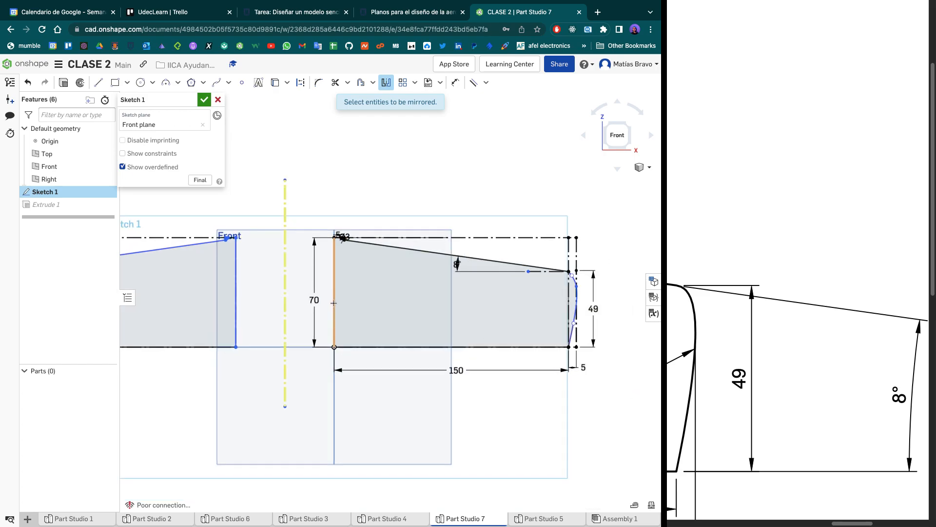
left_click(202, 98)
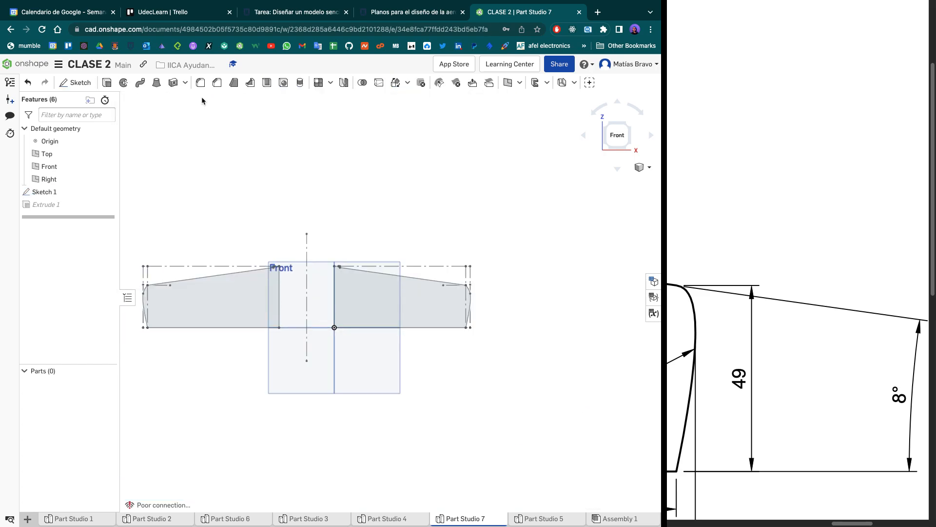
middle_click_drag(314, 206, 335, 209)
right_click_drag(336, 213, 397, 426)
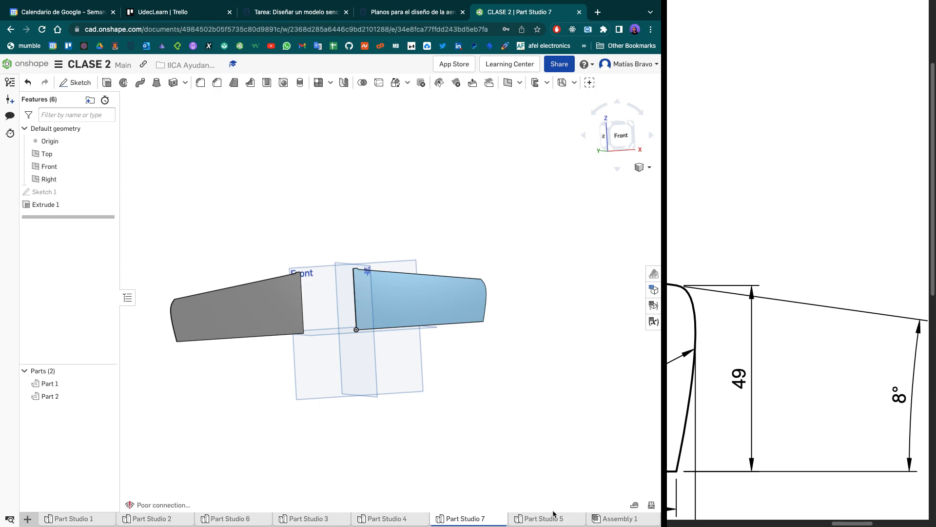
- Examine Assembly 1 from several angles, focusing on how the notched wing roots meet the fuselage
left_click(605, 519)
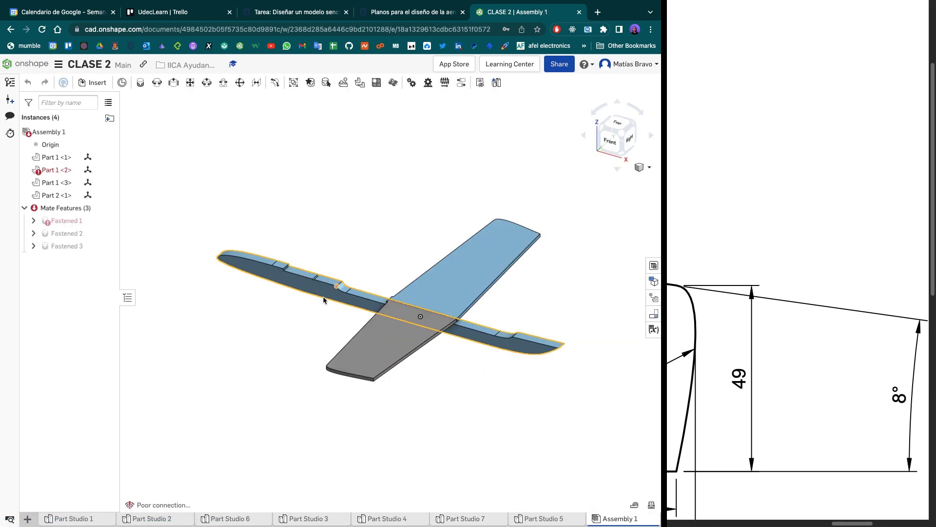
right_click_drag(300, 403, 344, 453)
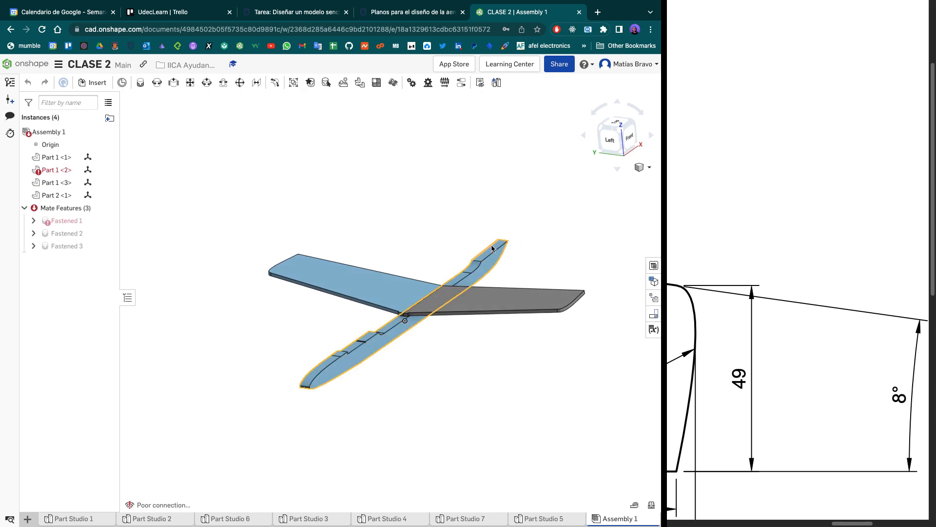
right_click_drag(453, 362, 419, 371)
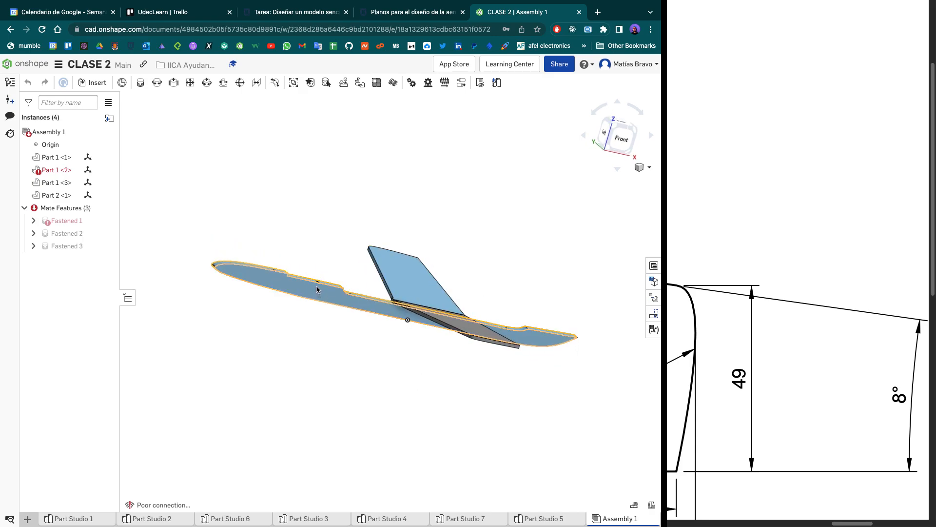
right_click_drag(308, 169, 399, 282)
scroll(399, 279, "up", 3)
scroll(404, 297, "up", 6)
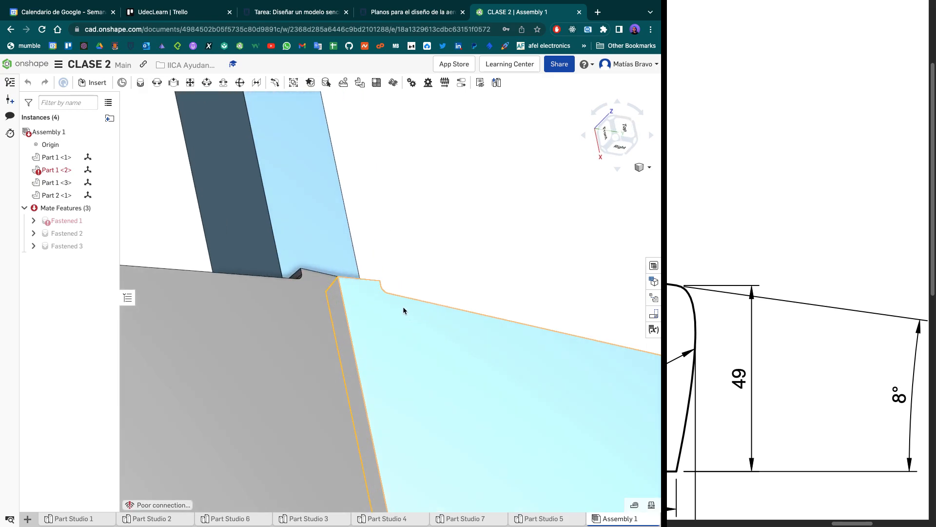
scroll(359, 274, "up", 4)
mouse_move(432, 245)
right_mouse_down()
mouse_move(455, 218)
mouse_move(444, 229)
right_mouse_up()
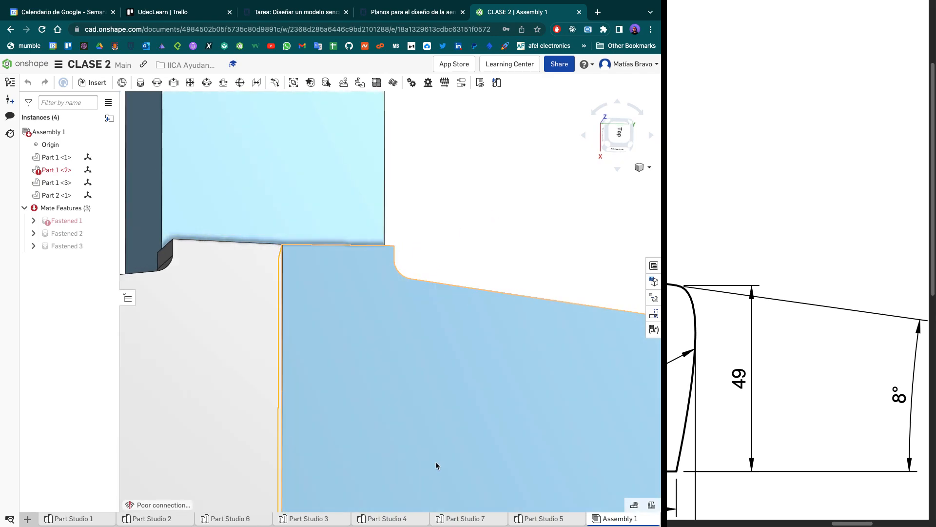
- Return to Part Studio 7 and reopen the wing profile sketch at the notch arc near the root
left_click(480, 519)
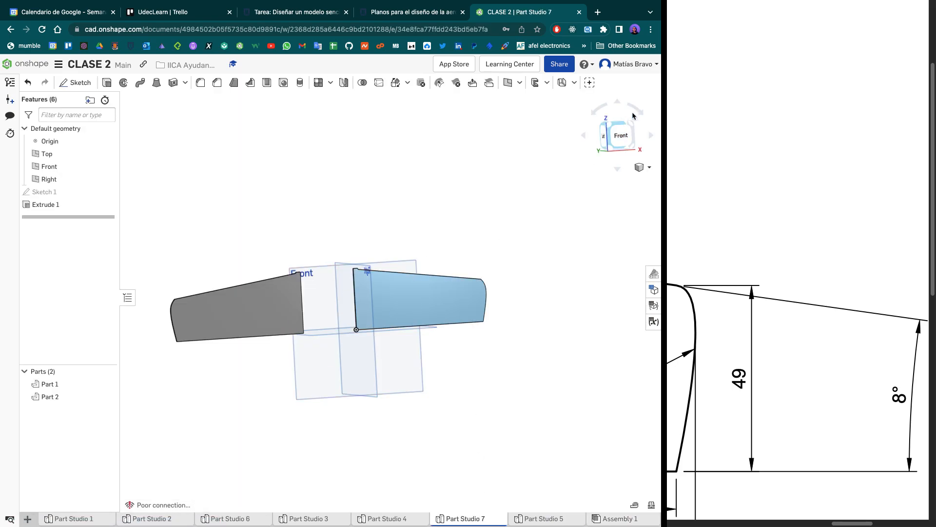
left_click(618, 142)
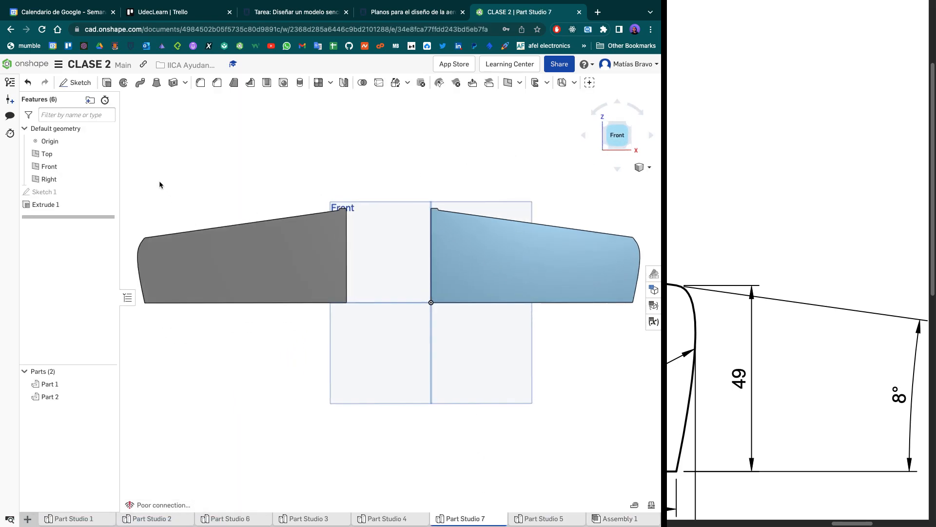
double_click(73, 194)
scroll(357, 208, "up", 10)
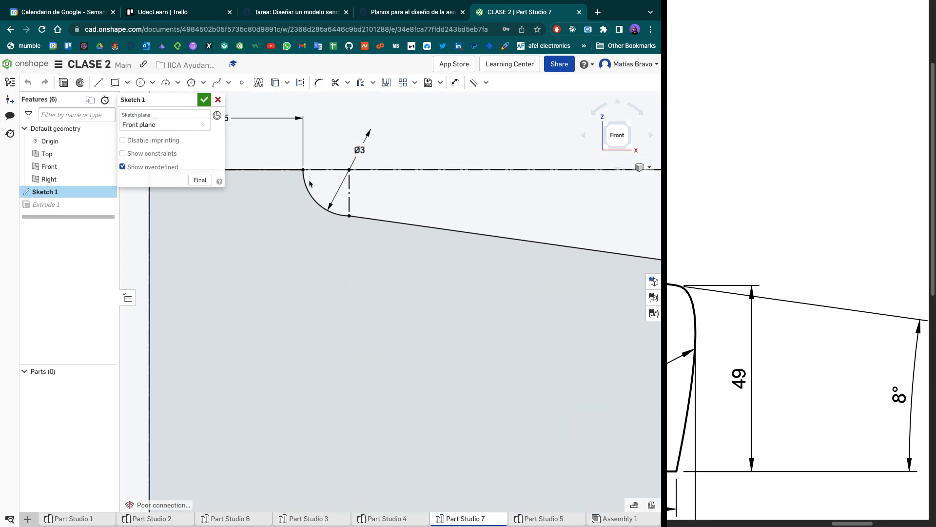
scroll(370, 224, "up", 5)
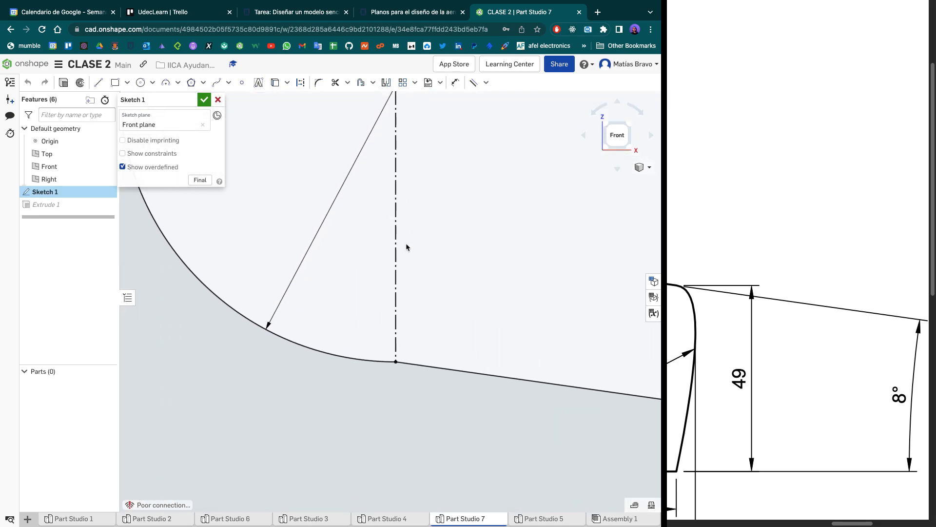
- Try to apply a Parallel constraint between the sloped upper line and the notch arc
left_click(475, 84)
left_click(415, 365)
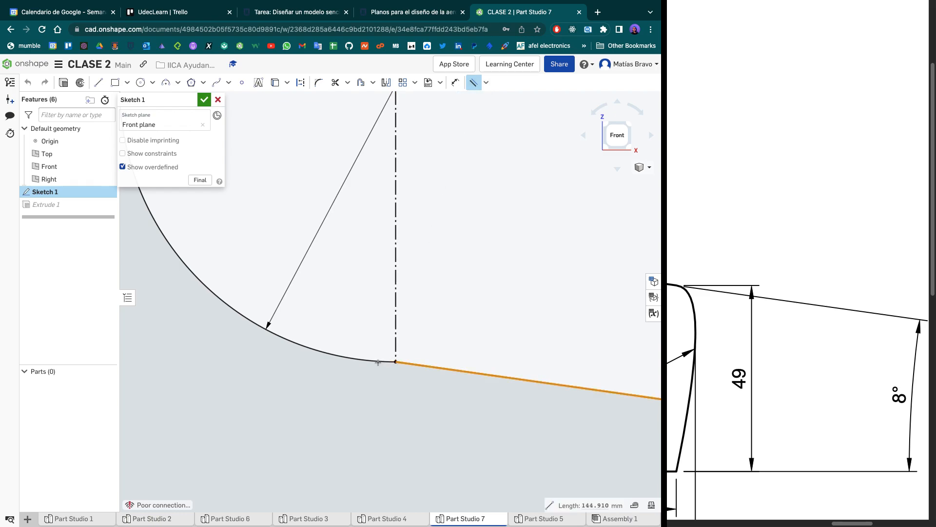
left_click(377, 361)
scroll(376, 361, "down", 5)
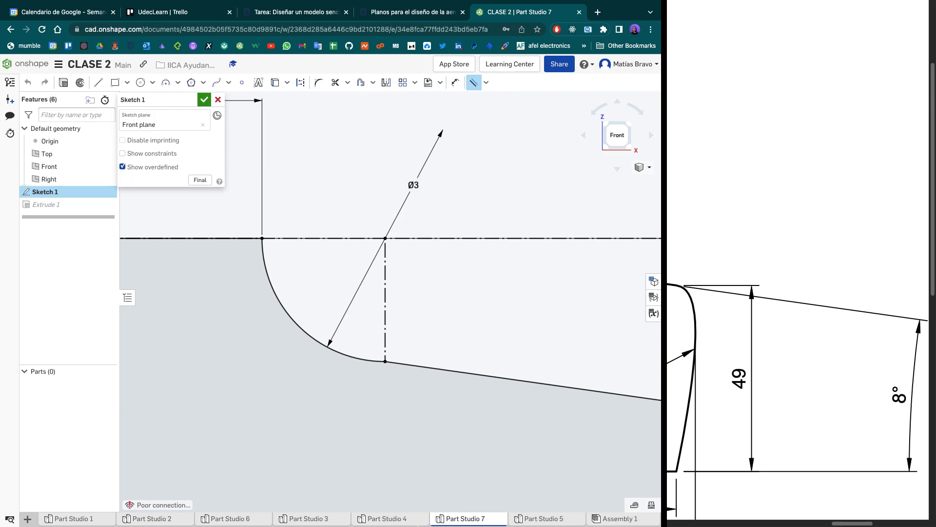
- Compare the notch arc in Part Studio 4's sketch with the R1.5 corner on the reference drawing
mouse_move(408, 524)
left_click(386, 520)
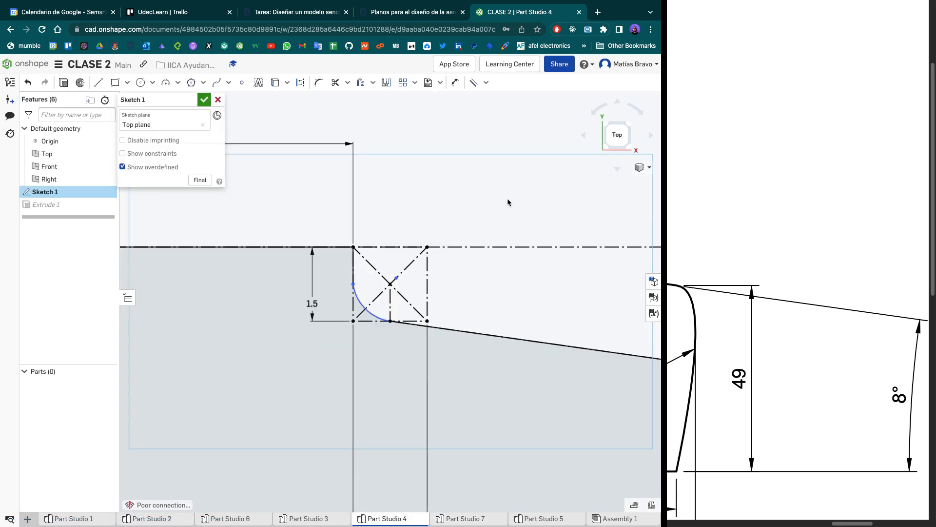
scroll(392, 322, "up", 3)
scroll(393, 325, "up", 2)
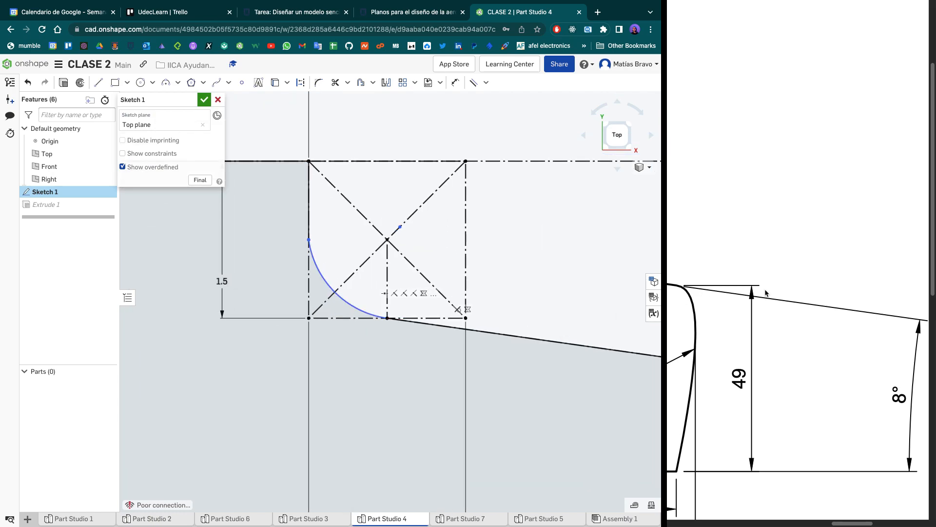
scroll(765, 291, "left", 10)
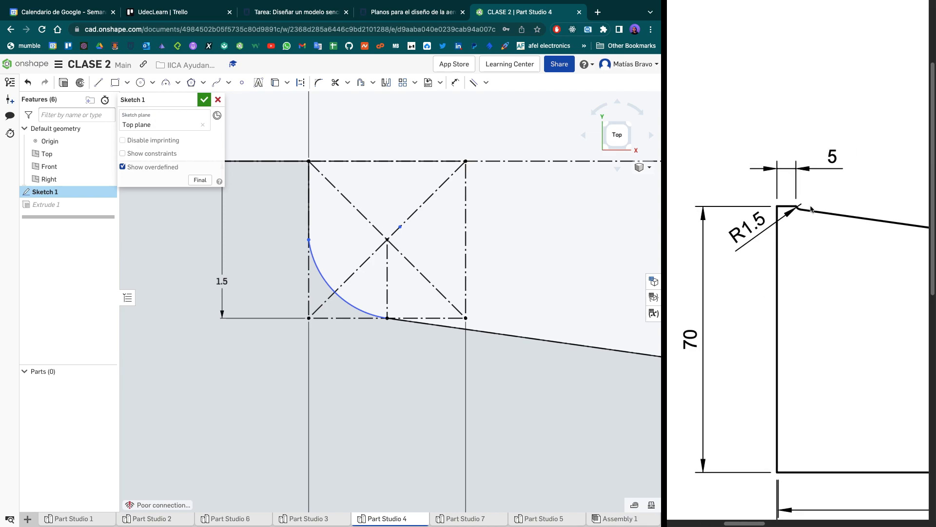
scroll(811, 209, "up", 5)
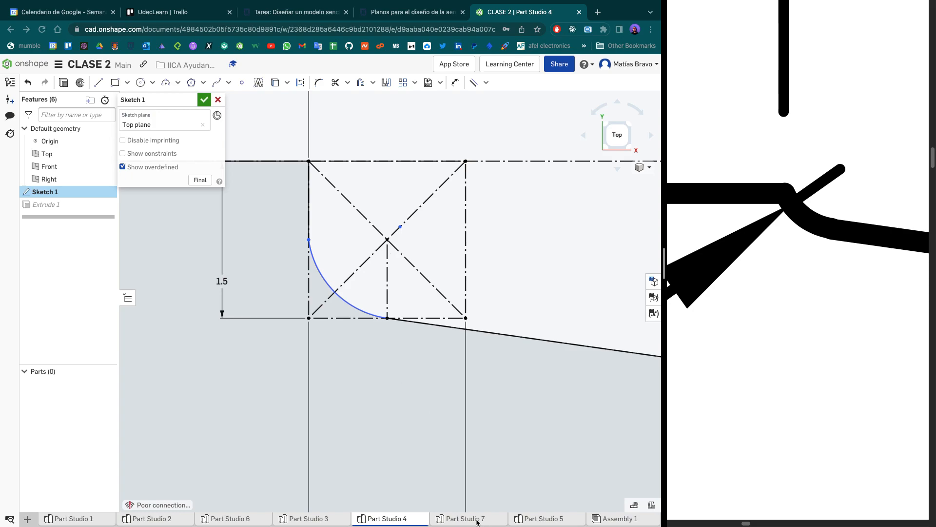
- Go back to Part Studio 7 and examine how the notch arc joins the upper edge and the sloped line
left_click(476, 519)
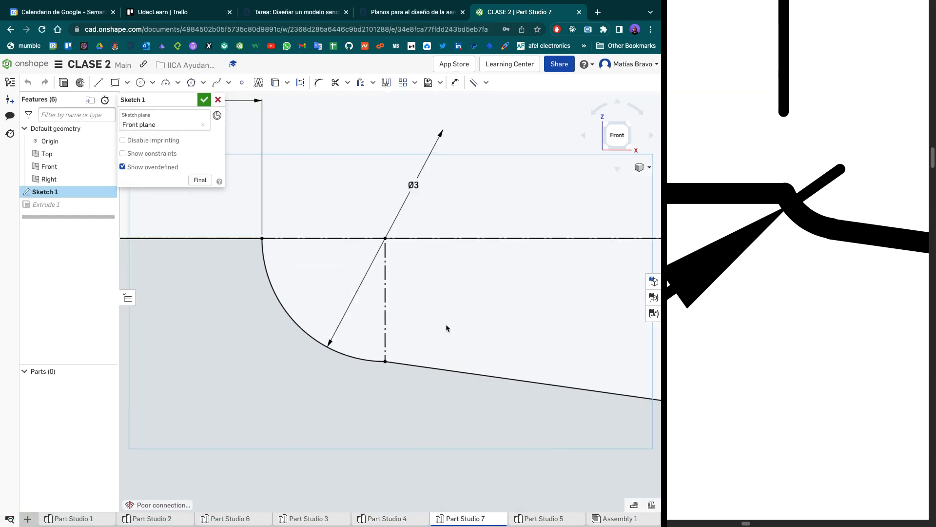
scroll(385, 351, "up", 3)
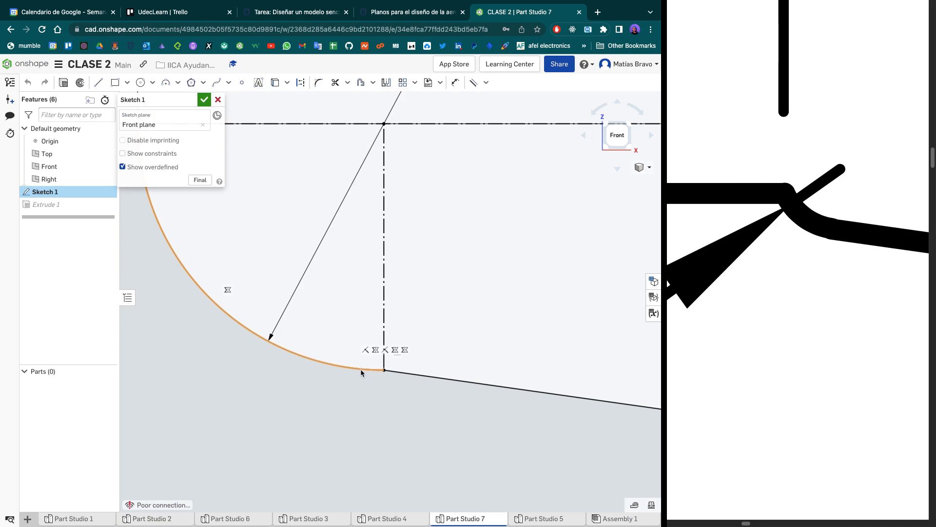
left_click(473, 81)
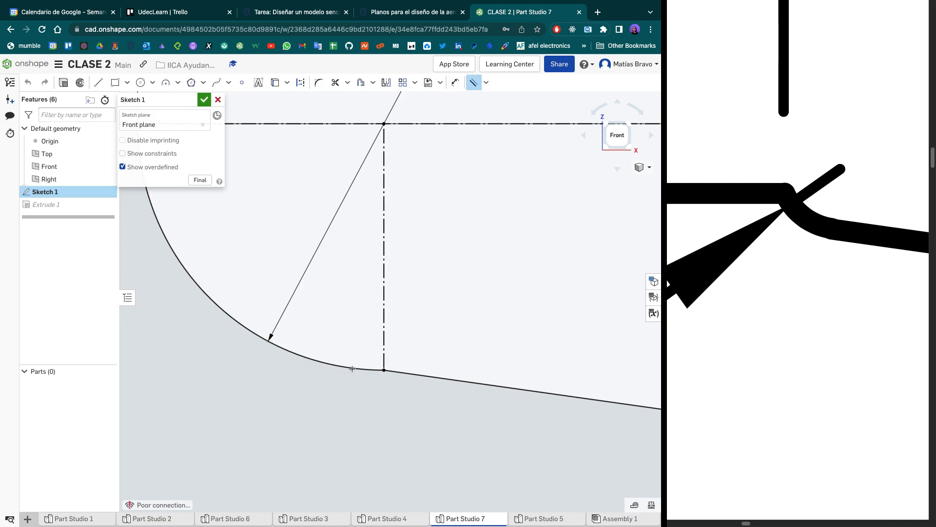
scroll(383, 358, "down", 5)
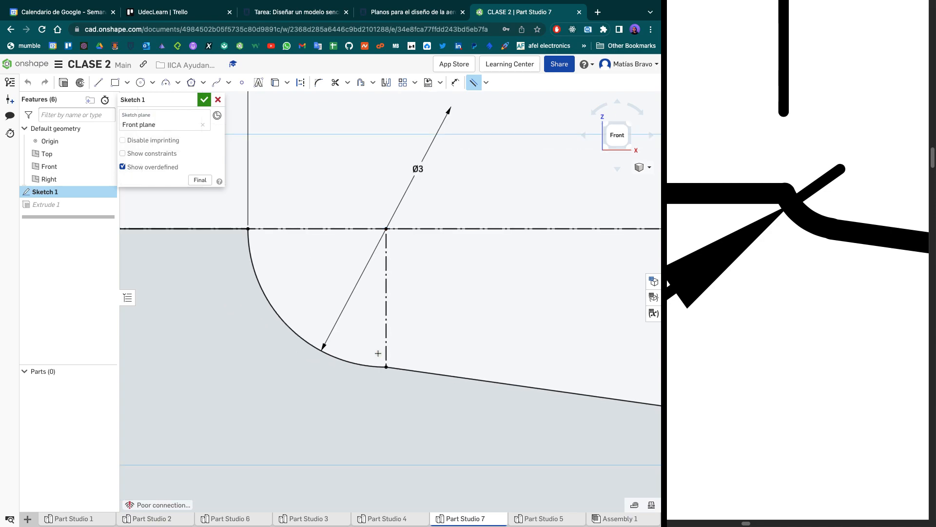
key("Escape")
scroll(372, 309, "down", 5)
scroll(359, 292, "up", 4)
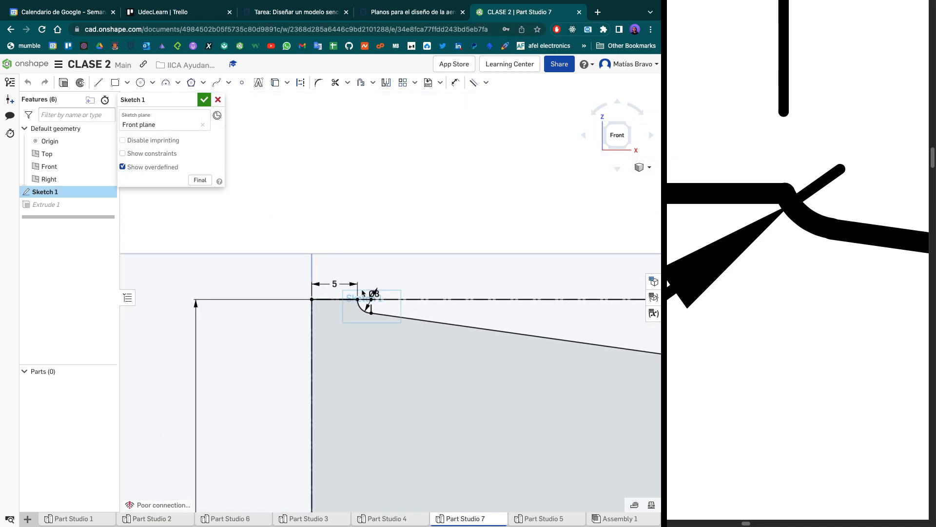
scroll(338, 249, "up", 5)
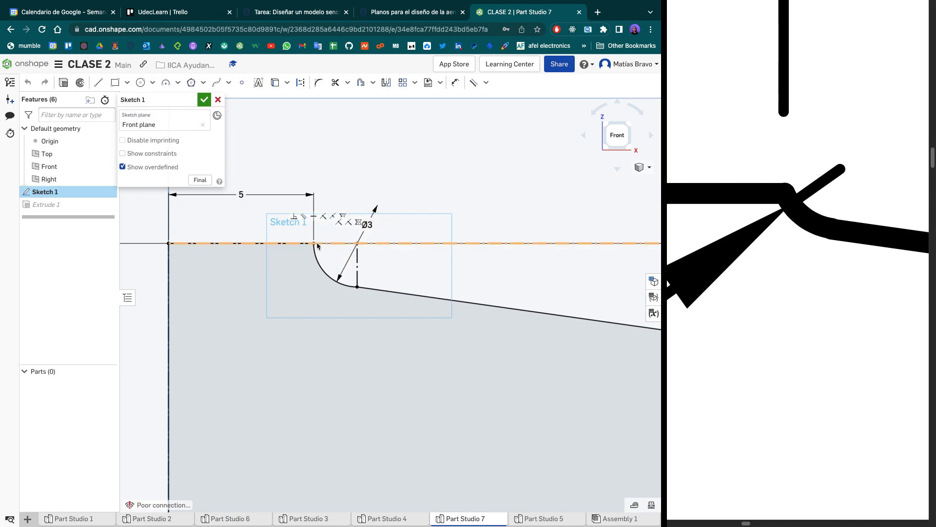
scroll(355, 307, "down", 3)
scroll(212, 291, "up", 2)
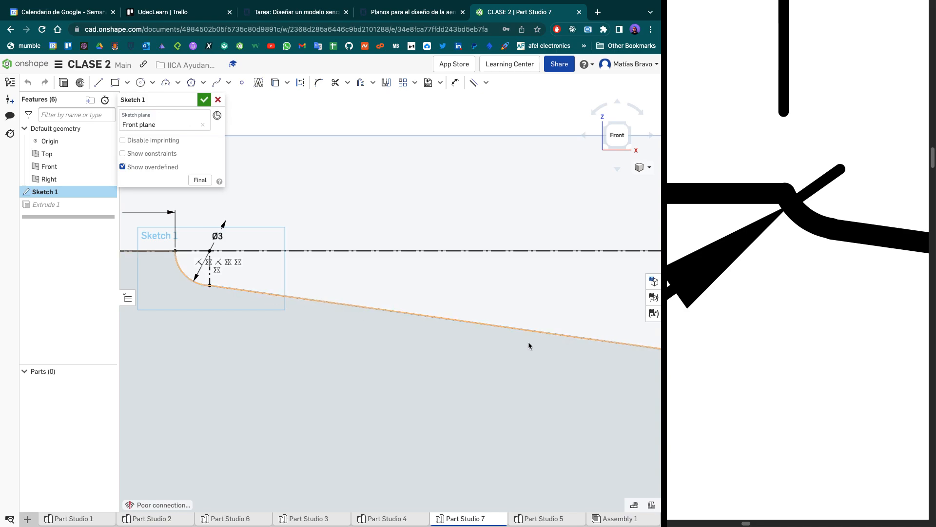
- Delete the spline that closes the tip of the original wing profile
scroll(377, 377, "down", 3)
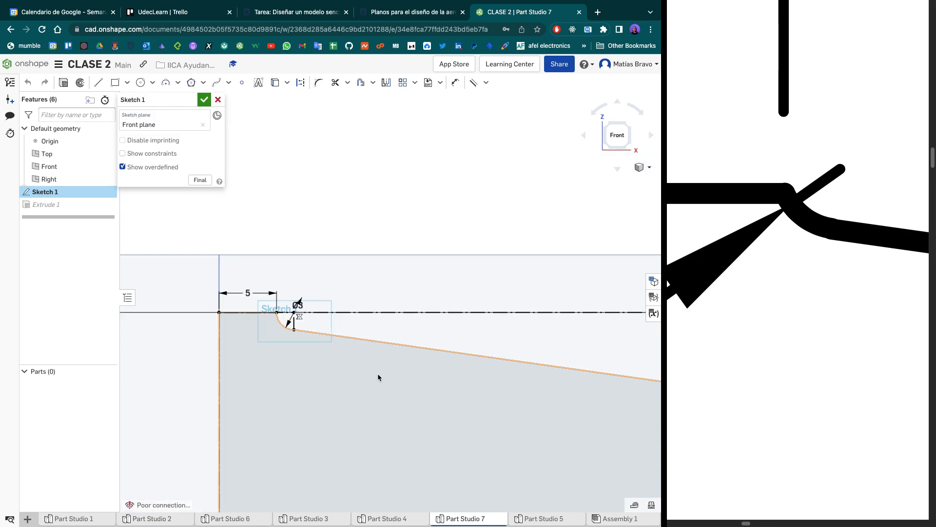
scroll(378, 377, "down", 5)
mouse_move(319, 323)
middle_mouse_down()
mouse_move(247, 294)
mouse_move(131, 157)
middle_mouse_up()
scroll(420, 279, "down", 4)
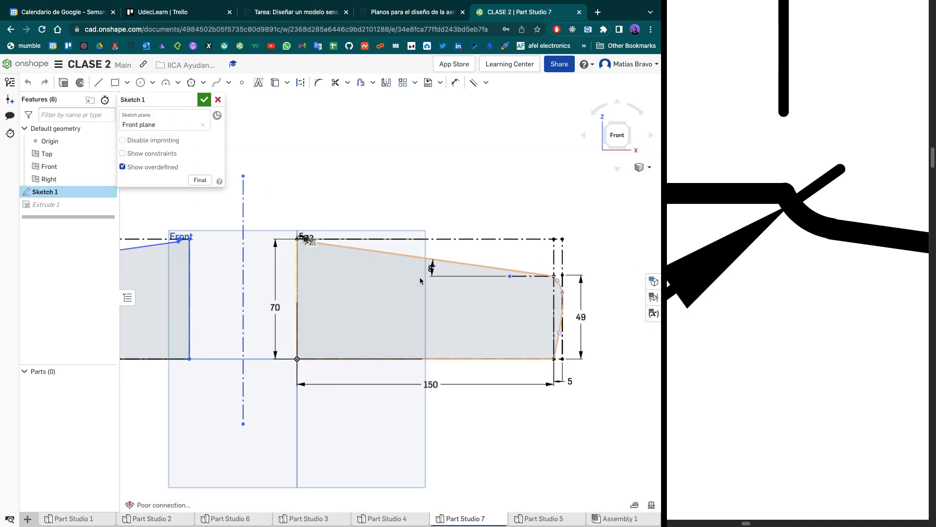
scroll(420, 279, "down", 3)
middle_click_drag(420, 280, 279, 286)
scroll(360, 319, "up", 10)
scroll(396, 328, "up", 4)
middle_click_drag(393, 328, 366, 330)
scroll(442, 266, "up", 2)
scroll(442, 266, "down", 3)
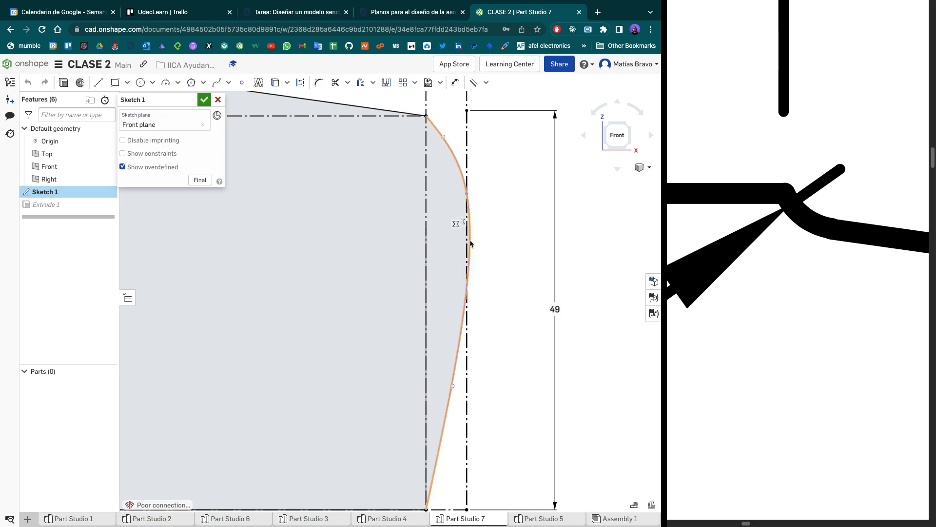
left_click(468, 265)
scroll(467, 268, "down", 1)
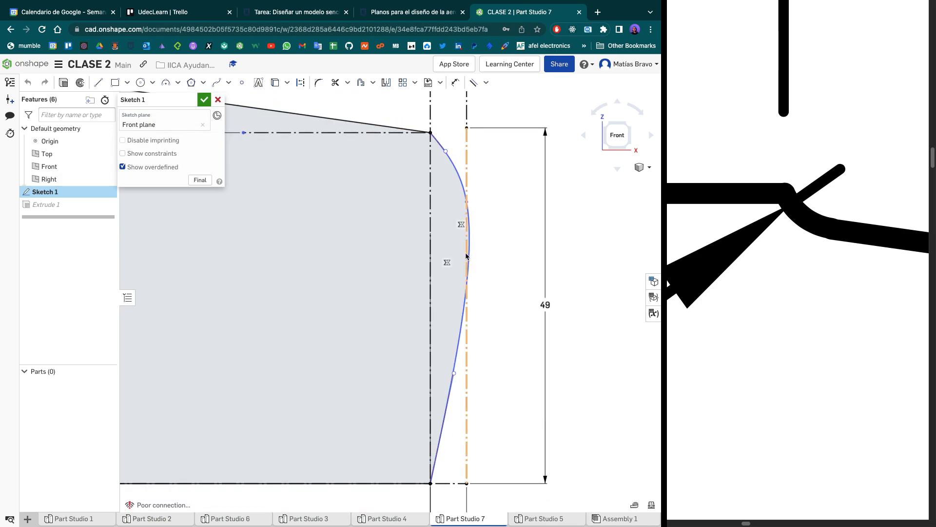
key("Delete")
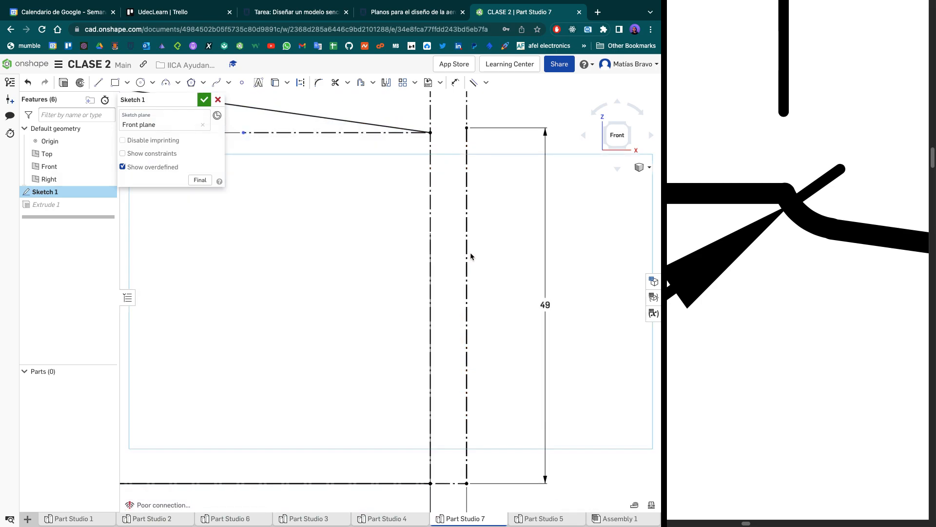
- Try to redraw the wing tip spline from the lower tip corner through the outer construction line, then undo it
left_click(211, 84)
left_click(430, 482)
left_click(465, 229)
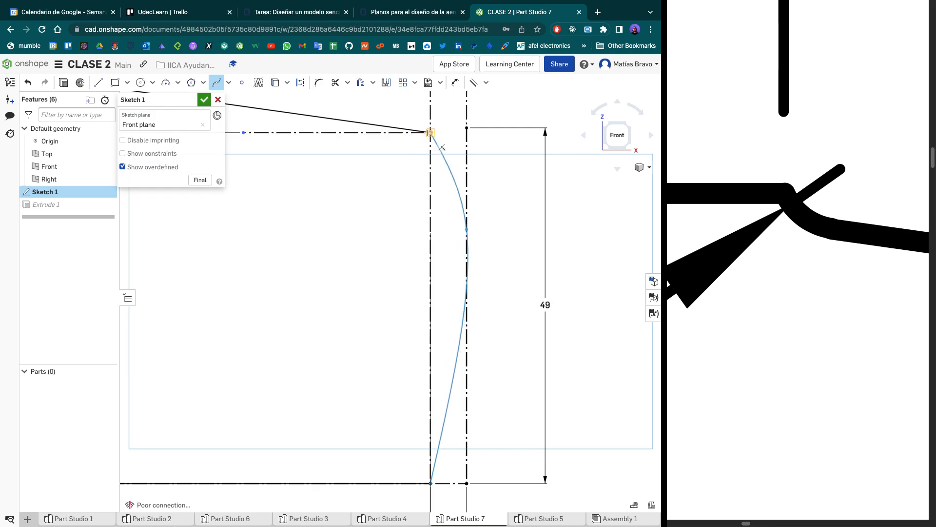
scroll(429, 132, "down", 3)
scroll(428, 133, "down", 1)
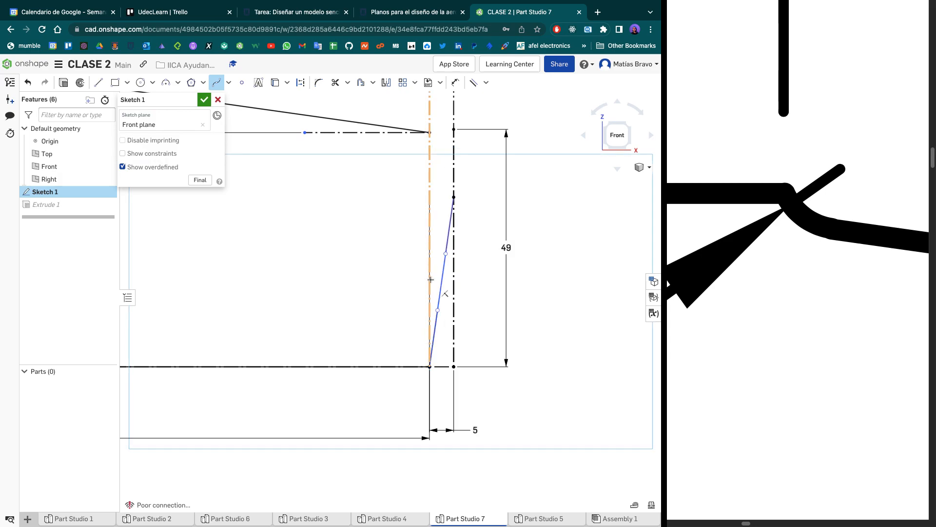
key("ctrl+z")
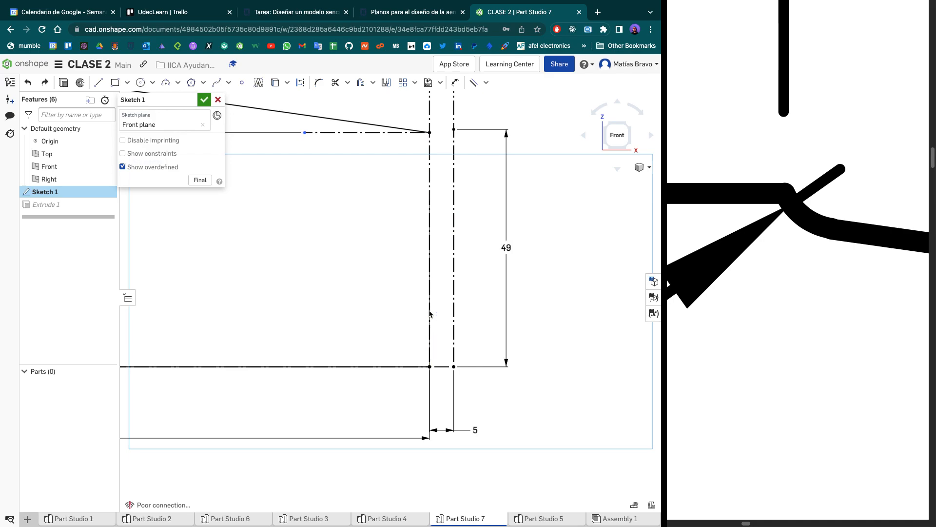
- Try a tip spline with one point inside the outer construction line and one on it, then undo it
left_click(215, 82)
left_click(429, 367)
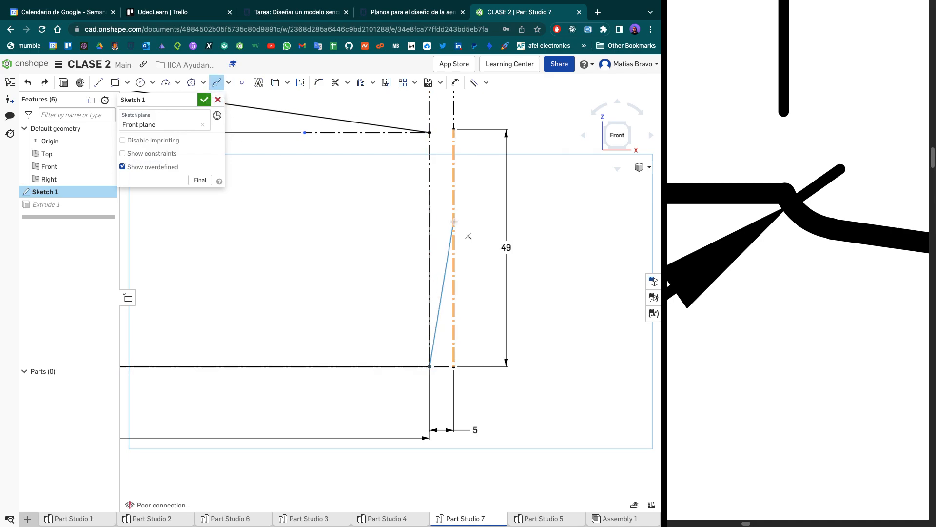
left_click(447, 224)
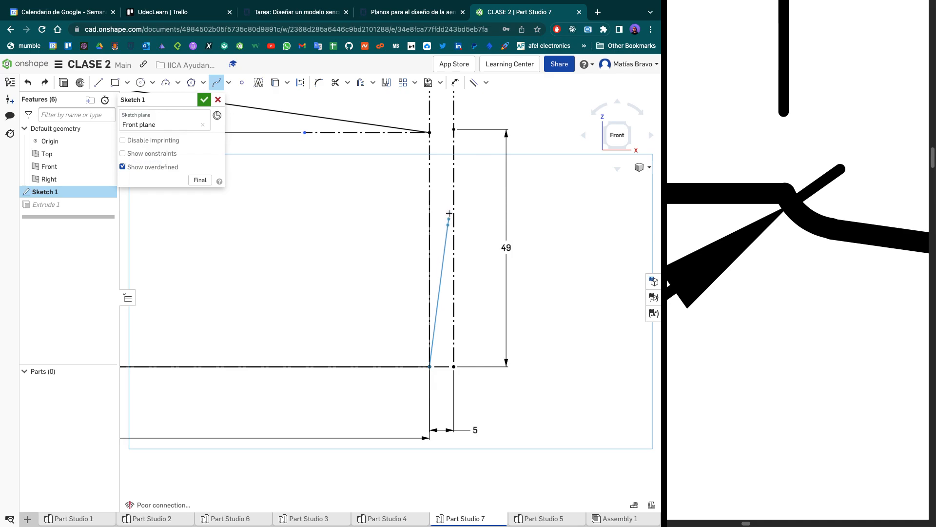
left_click(454, 184)
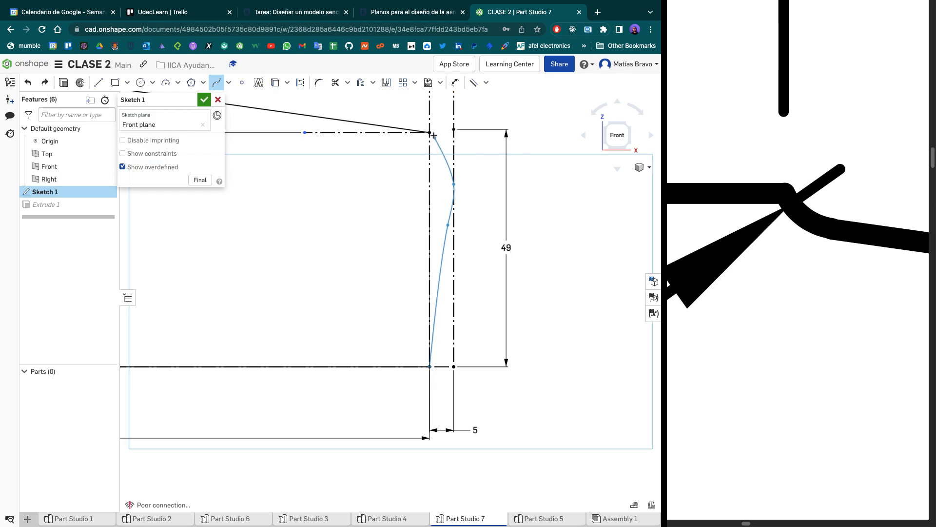
double_click(429, 132)
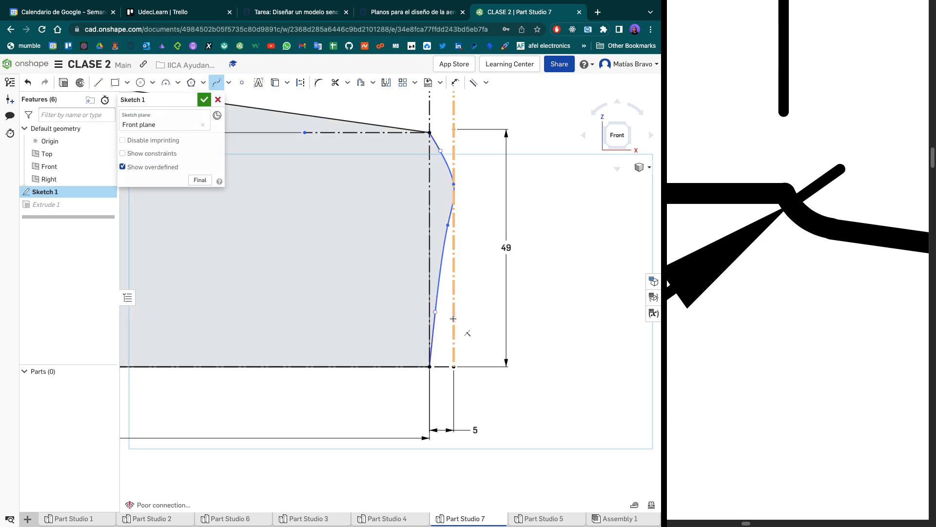
key("ctrl+z")
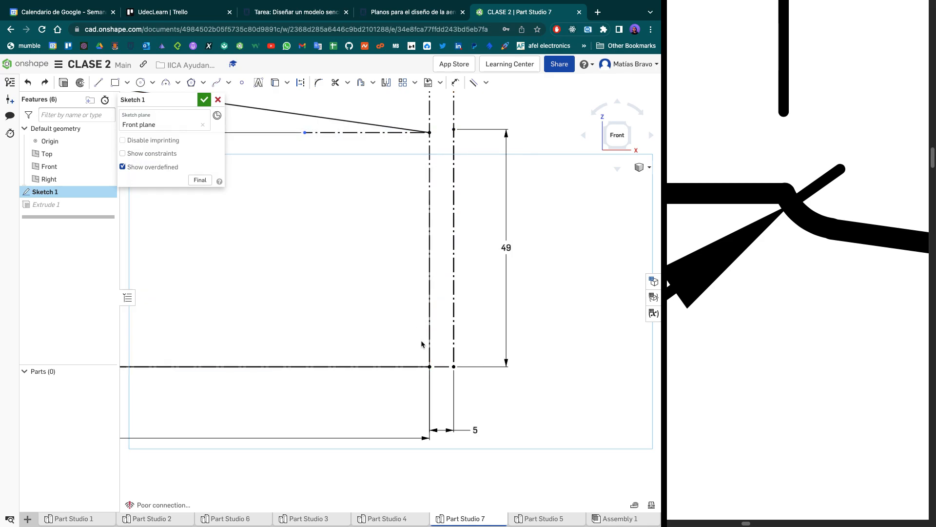
- Try a tip spline from the lower to the upper tip corner through two points on the outer construction line
left_click(216, 82)
left_click(430, 366)
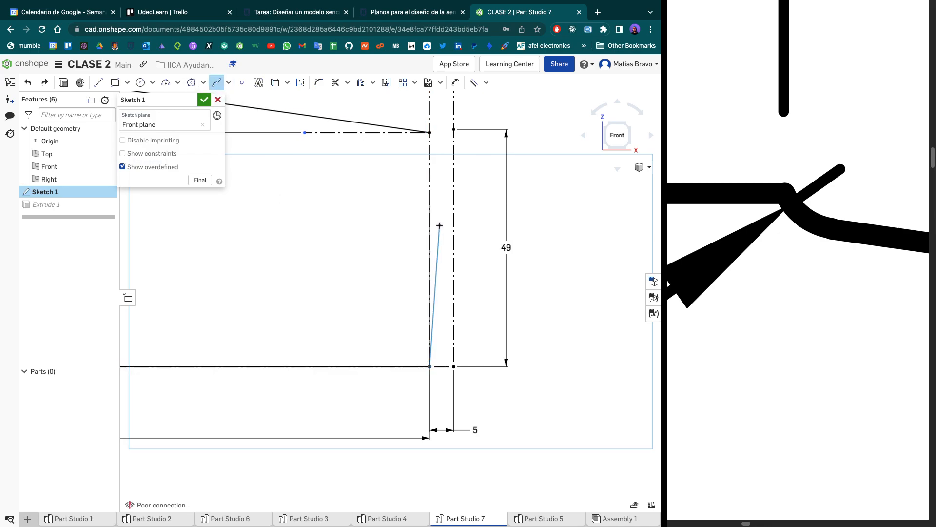
left_click(454, 216)
left_click(454, 181)
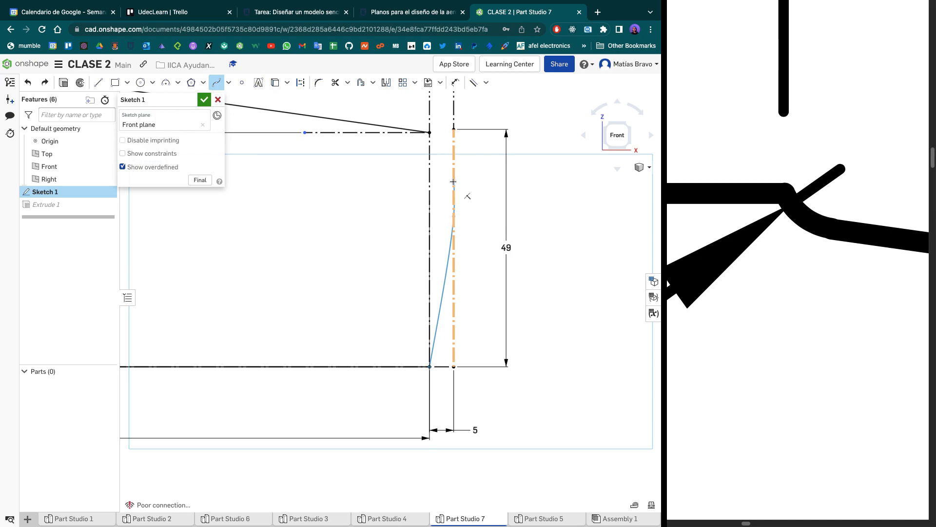
left_click(430, 132)
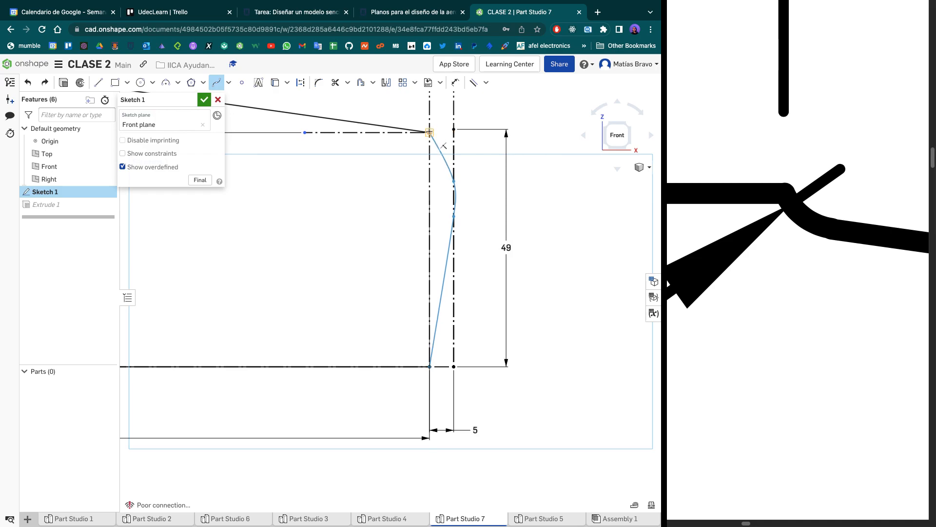
key("Escape")
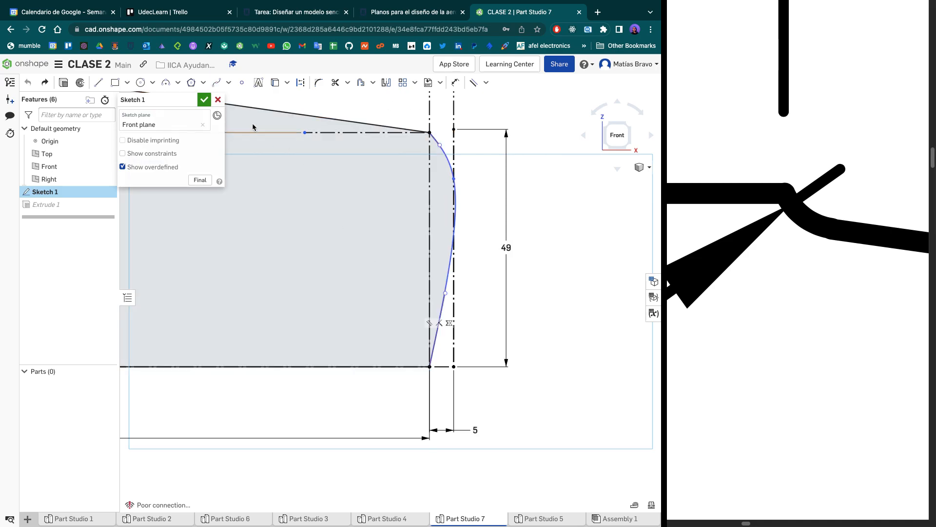
scroll(423, 263, "up", 3)
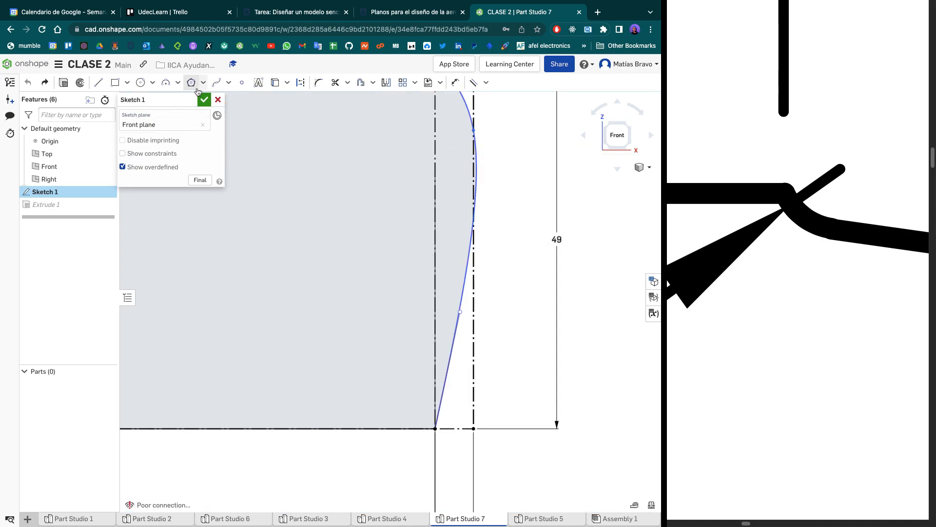
scroll(492, 358, "down", 5)
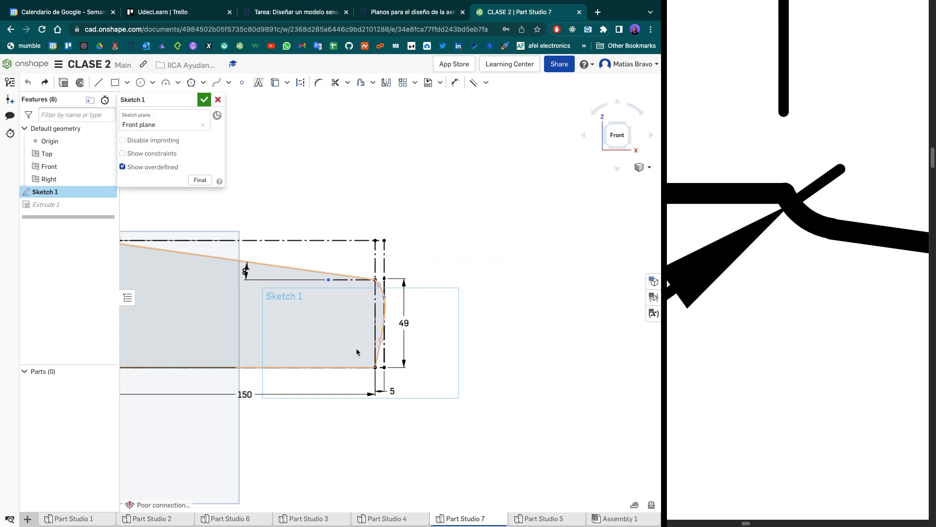
scroll(493, 359, "down", 3)
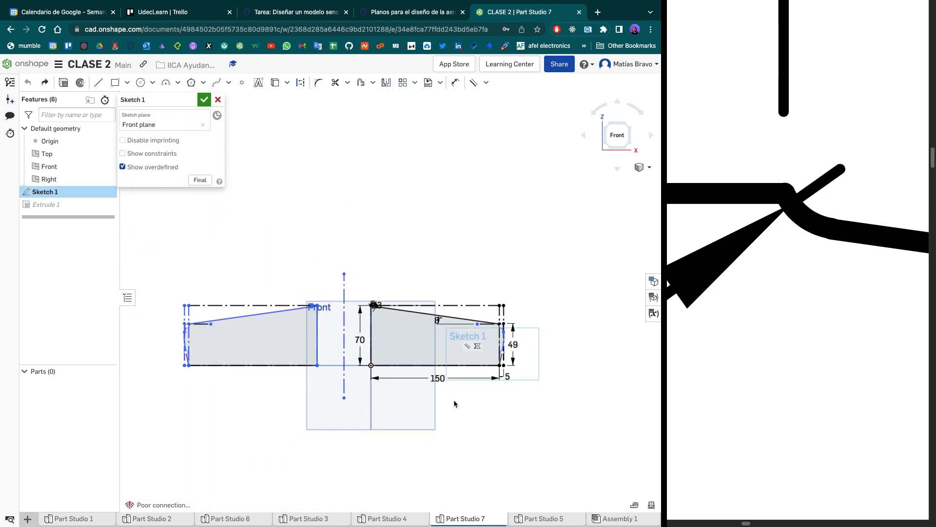
scroll(427, 419, "down", 1)
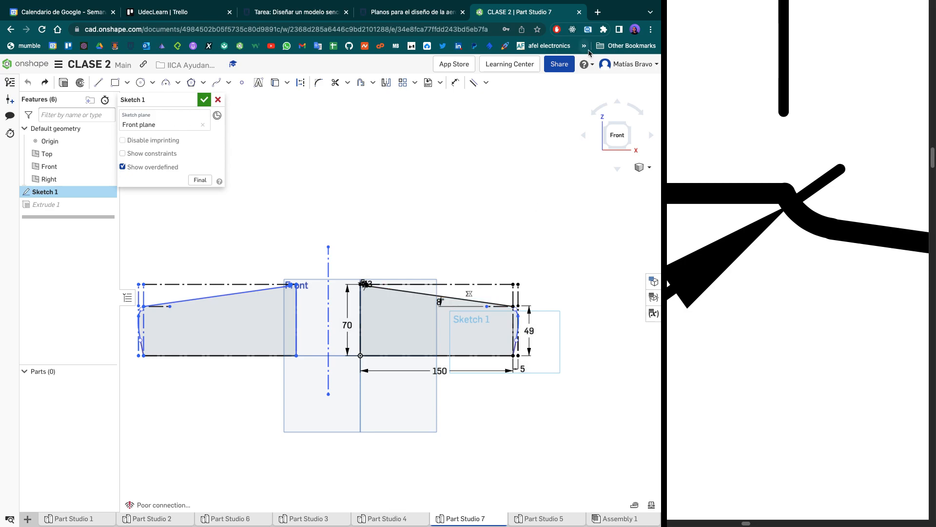
mouse_move(599, 2)
scroll(305, 405, "up", 2)
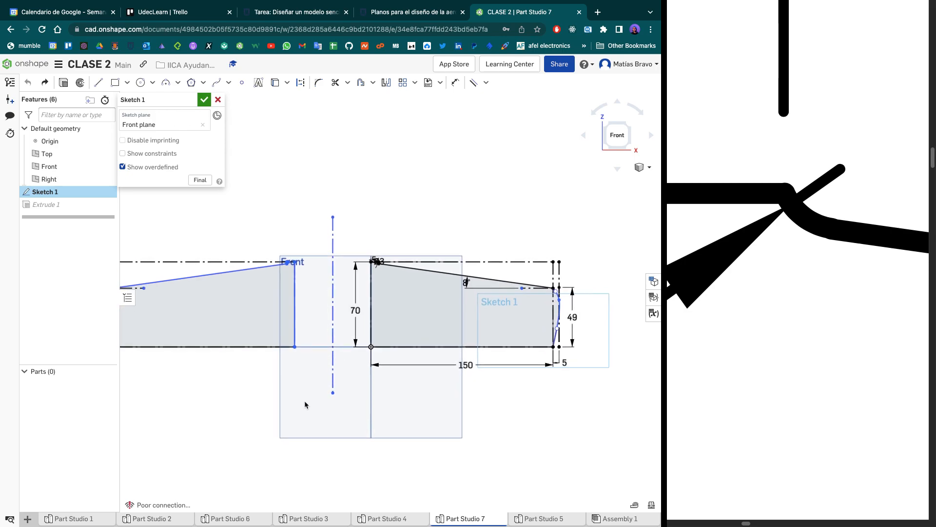
scroll(305, 405, "down", 3)
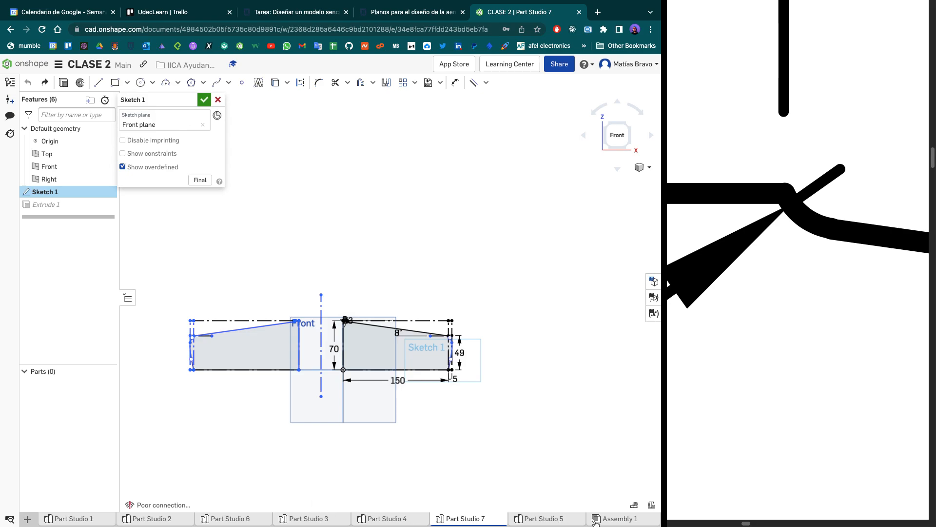
- Open Assembly 1 and inspect how the wings sit on the fuselage, from close up at the notch and from several standard views
left_click(594, 521)
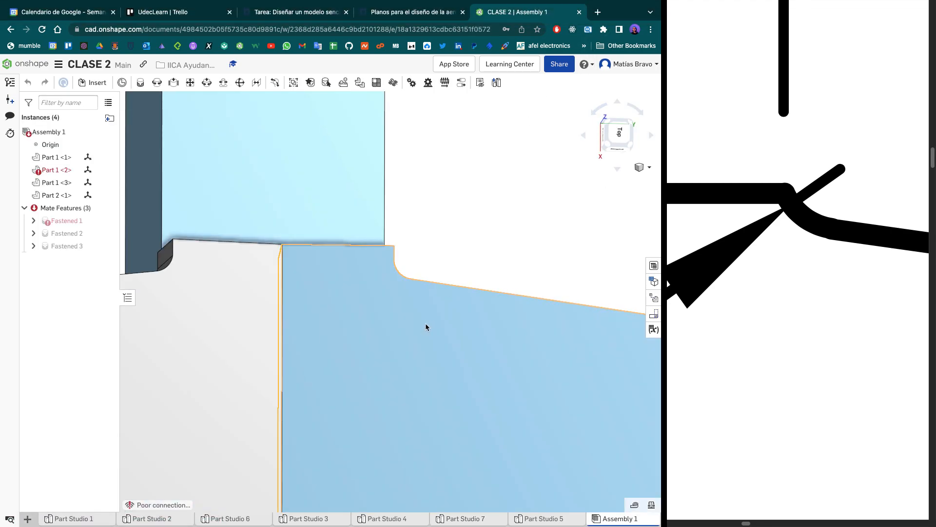
scroll(423, 326, "up", 2)
scroll(423, 327, "down", 4)
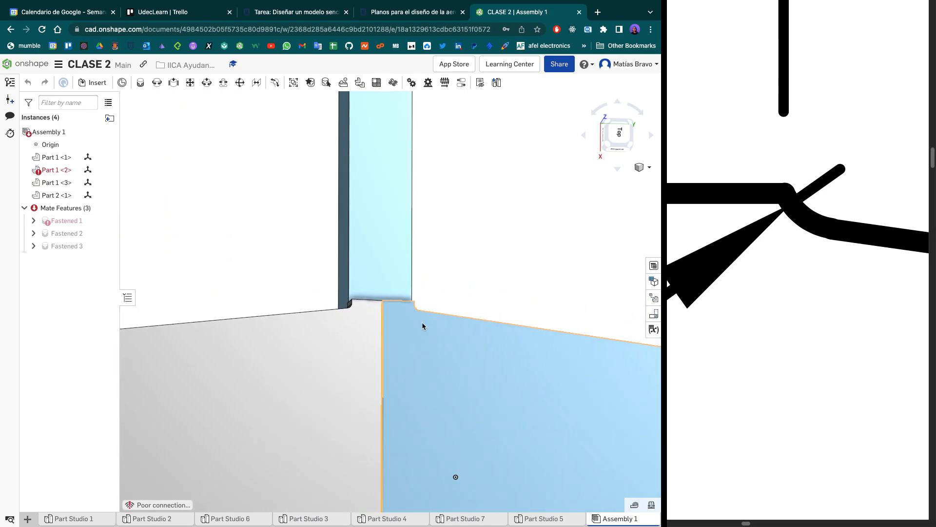
left_click(635, 125)
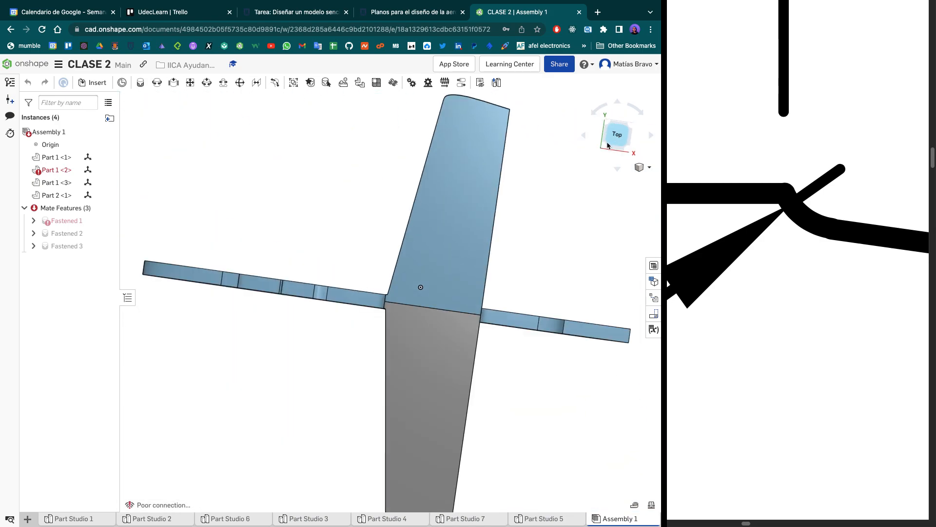
left_click(607, 152)
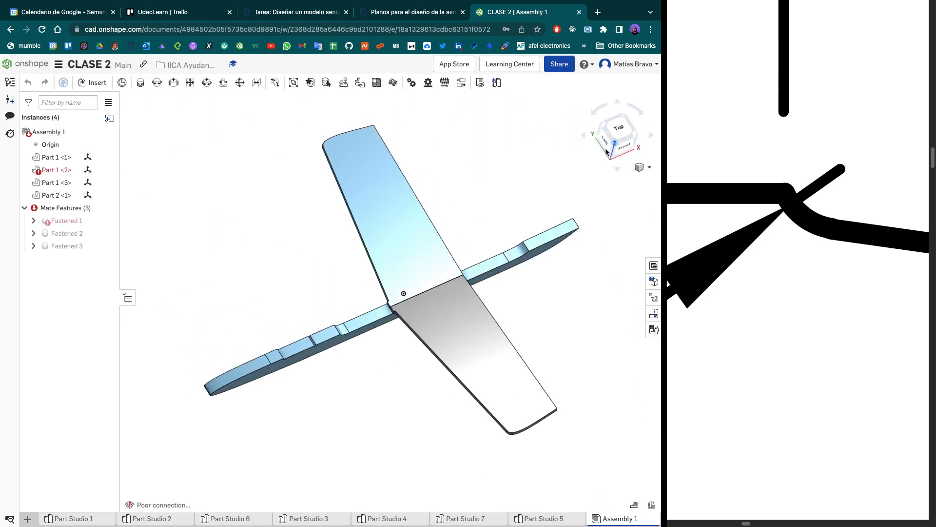
left_click(631, 146)
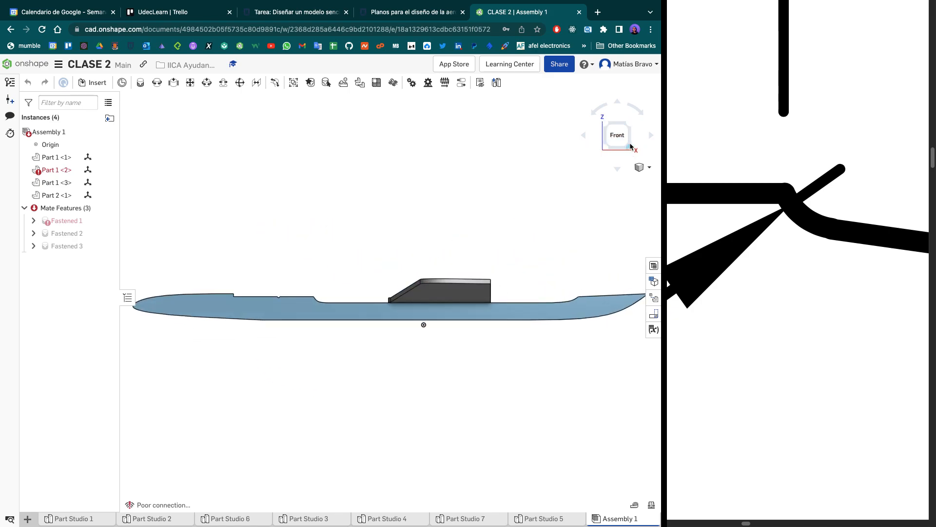
scroll(324, 345, "up", 4)
scroll(326, 348, "down", 4)
scroll(325, 348, "down", 3)
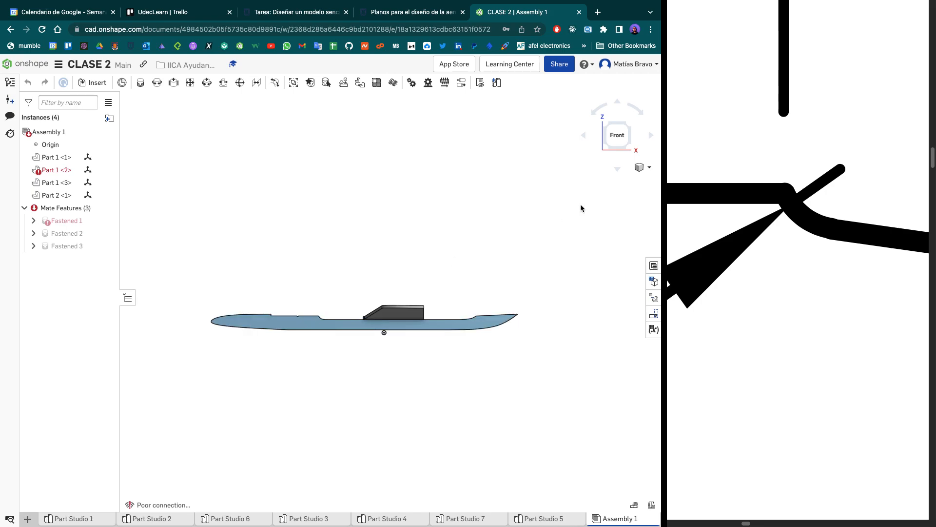
left_click(605, 126)
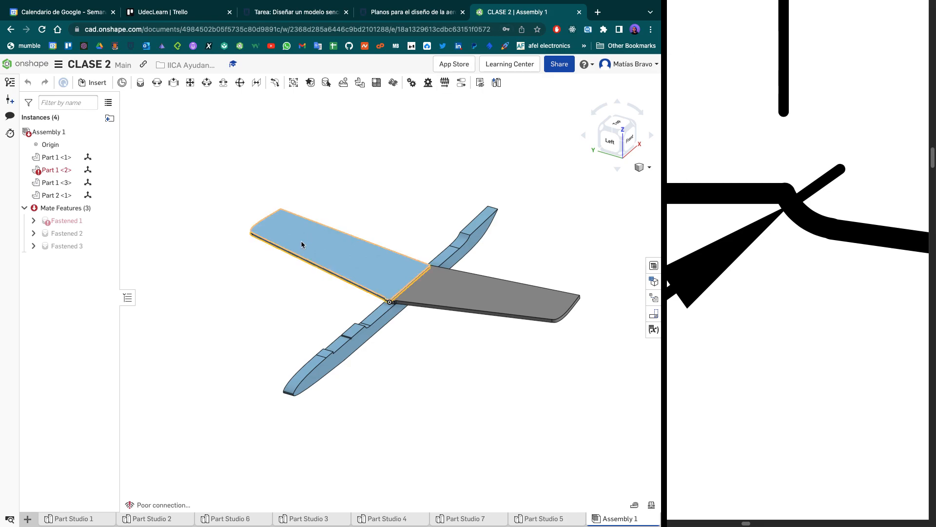
- Open Sketch 1 in Part Studio 1 for editing and delete a coincident constraint where the horizontal construction line meets the origin
left_click(78, 518)
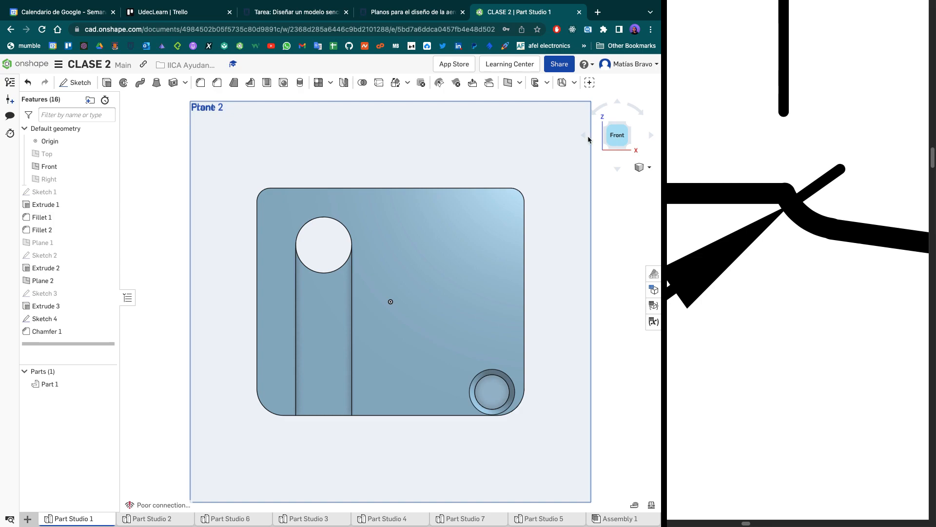
double_click(64, 191)
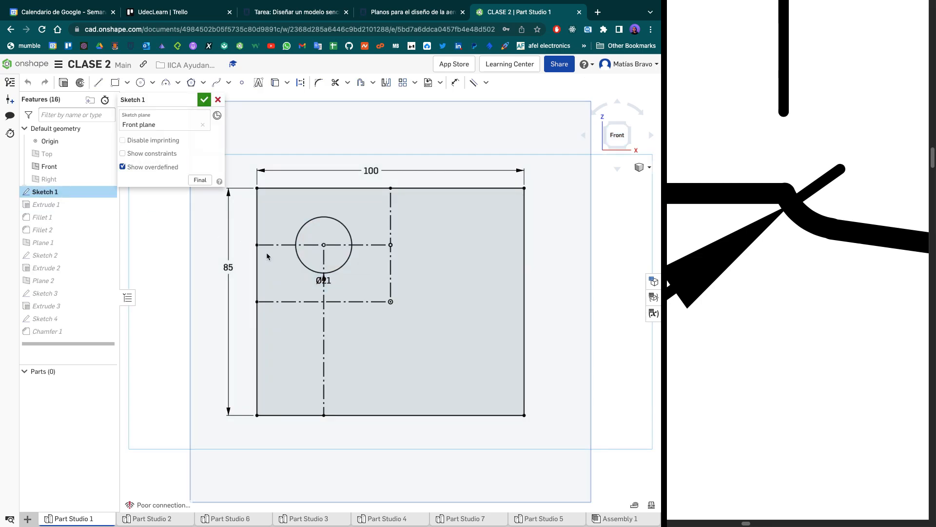
scroll(389, 314, "up", 5)
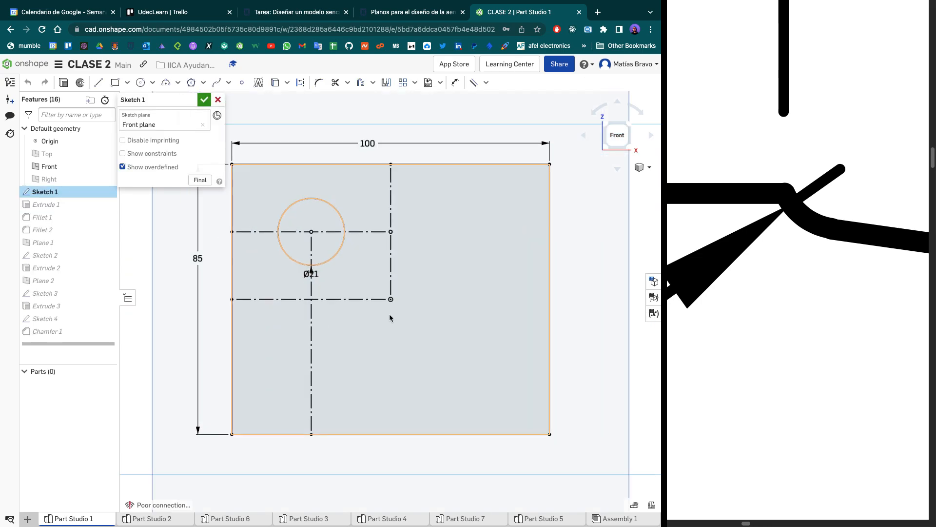
scroll(393, 283, "up", 5)
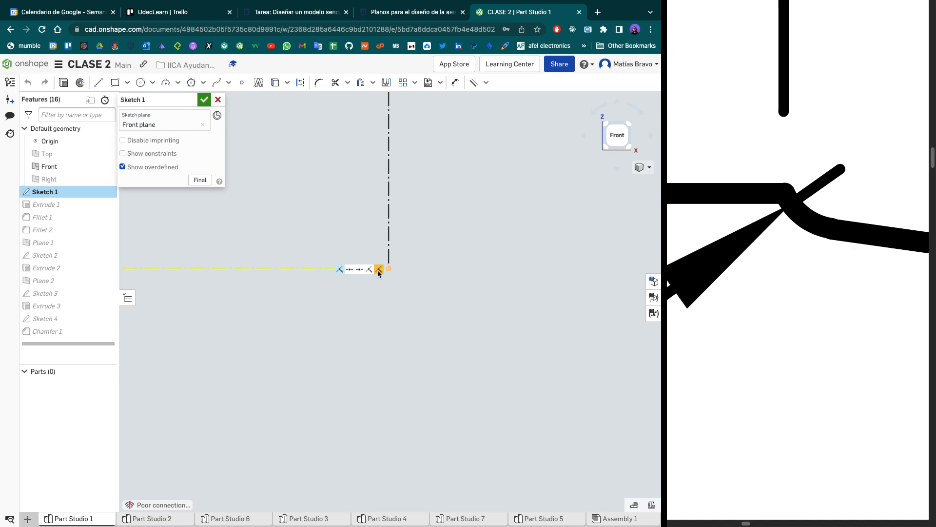
key("Delete")
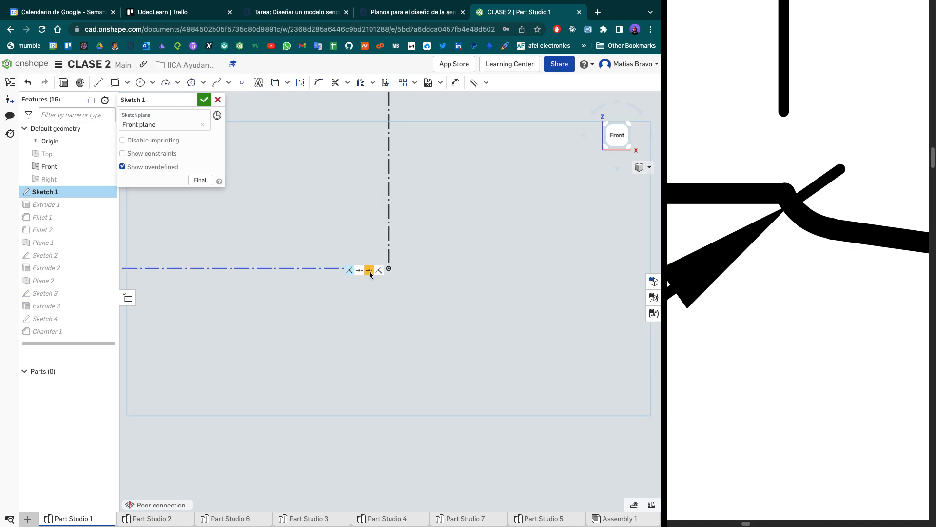
- Delete the remaining constraints that tie the construction lines to the origin in Sketch 1
key("Delete")
key("Delete")
key("Delete")
key("Delete")
scroll(378, 276, "up", 8)
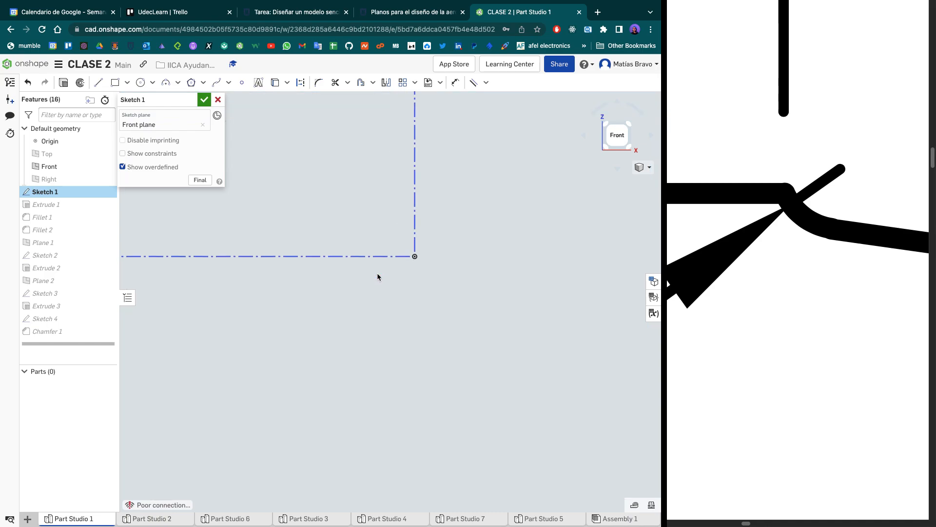
scroll(377, 276, "up", 4)
scroll(378, 276, "down", 3)
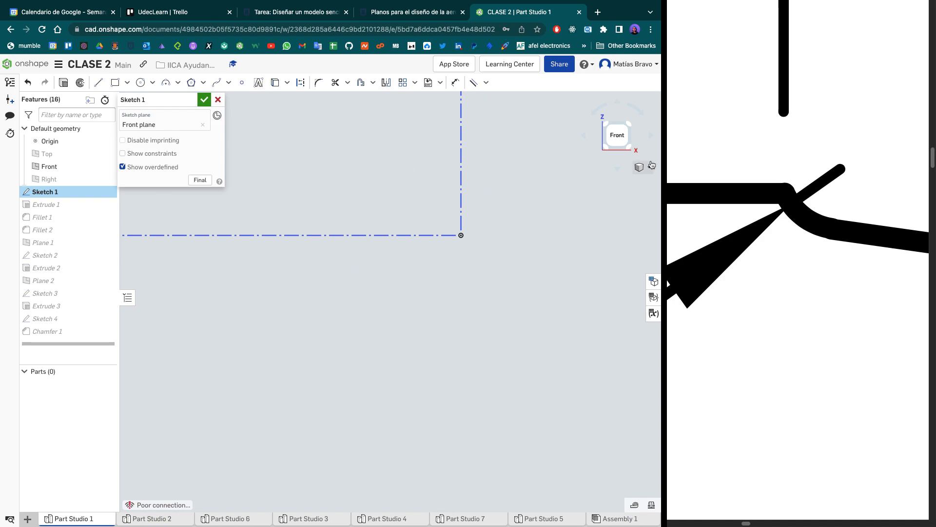
left_click(625, 129)
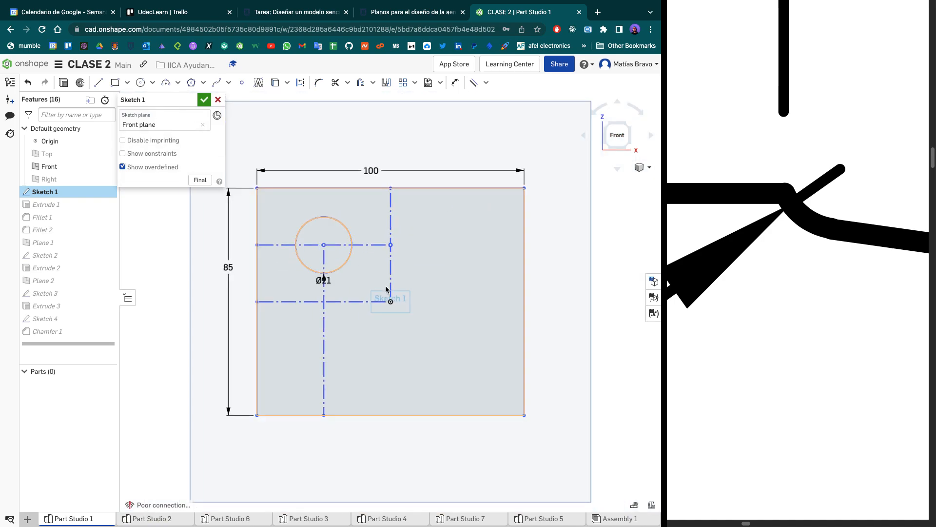
- Place a sketch point inside the 100 by 85 mm rectangle and make it coincident with the origin
left_click(243, 82)
left_click(457, 321)
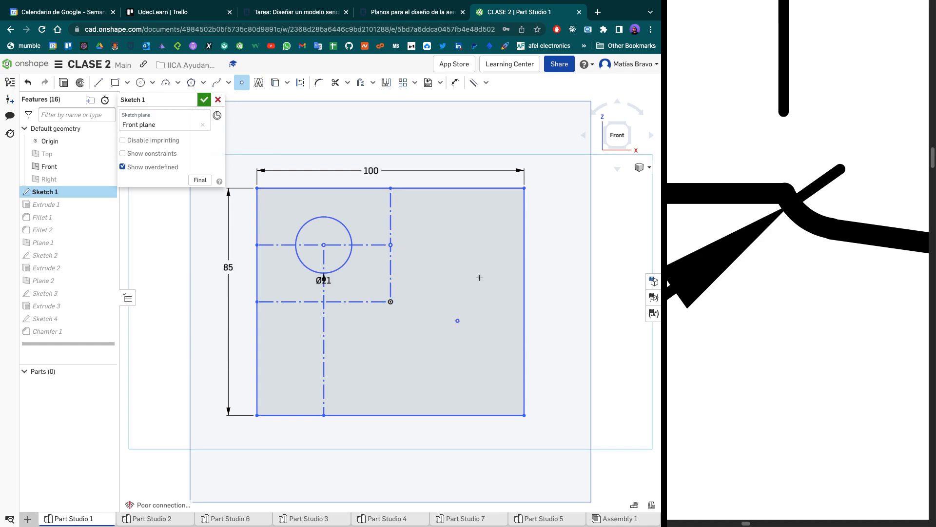
key("Escape")
key("d")
left_click(390, 301)
key("Escape")
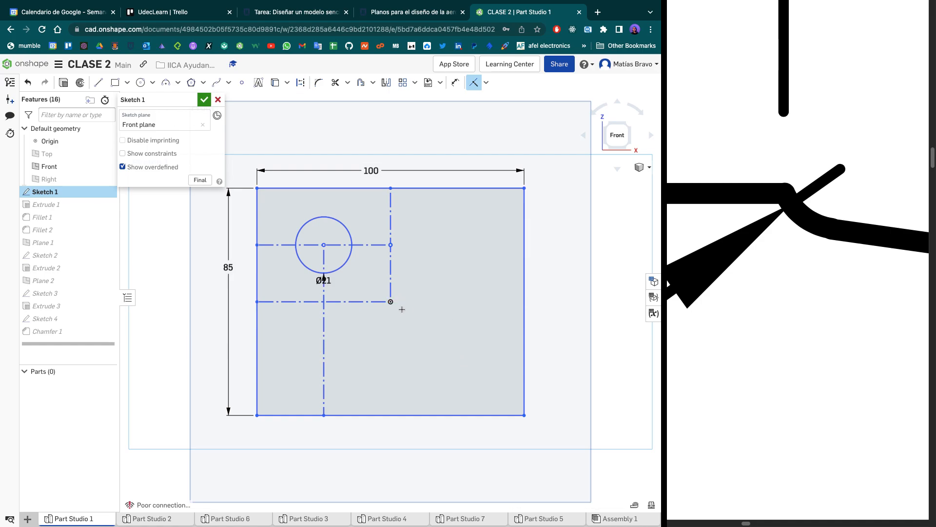
scroll(401, 308, "up", 5)
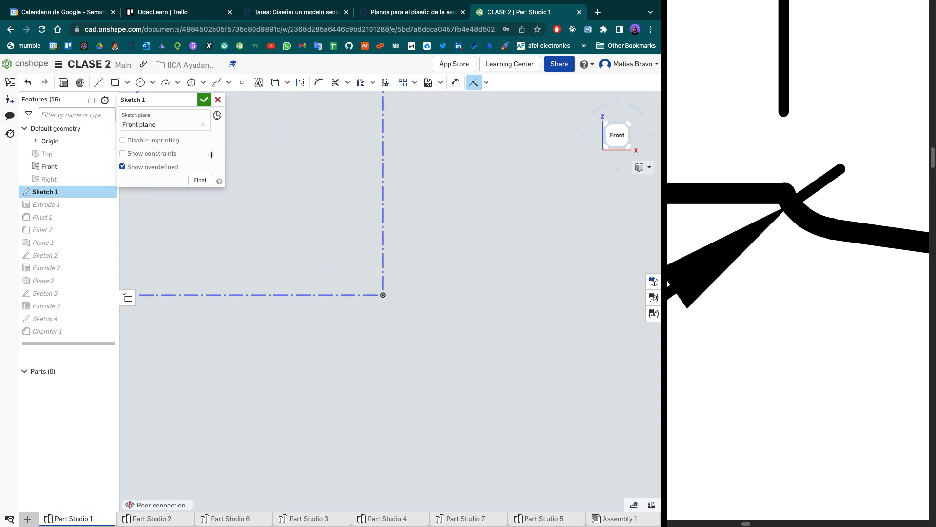
scroll(360, 333, "down", 8)
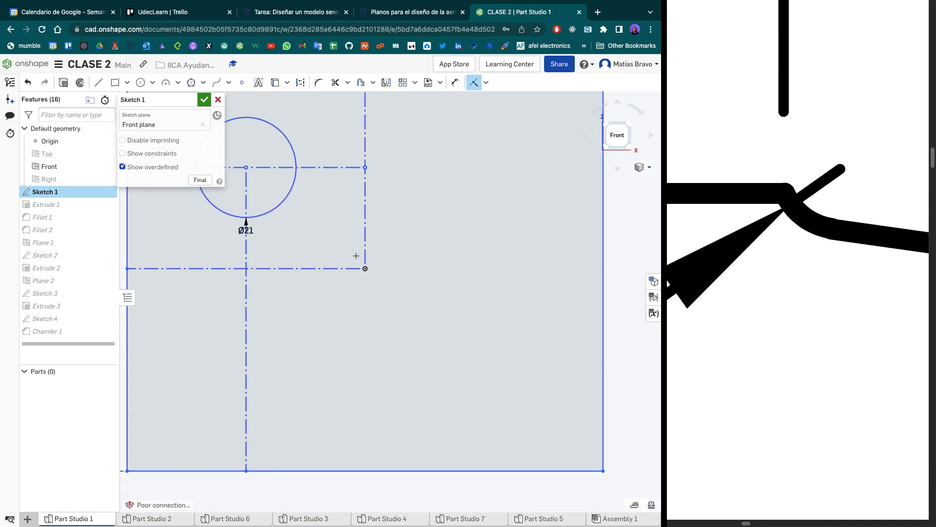
scroll(360, 334, "up", 3)
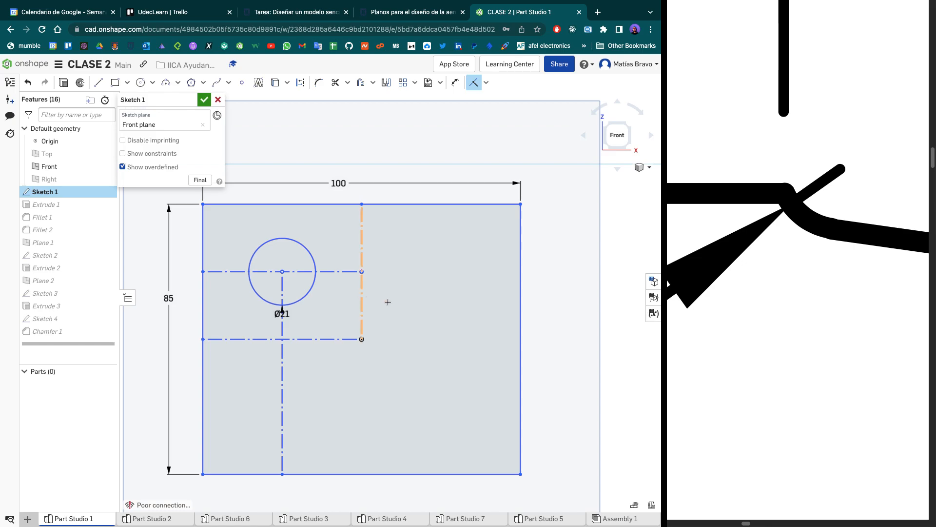
- Place another point to the right of the vertical construction line and make it coincident with that line
left_click(243, 85)
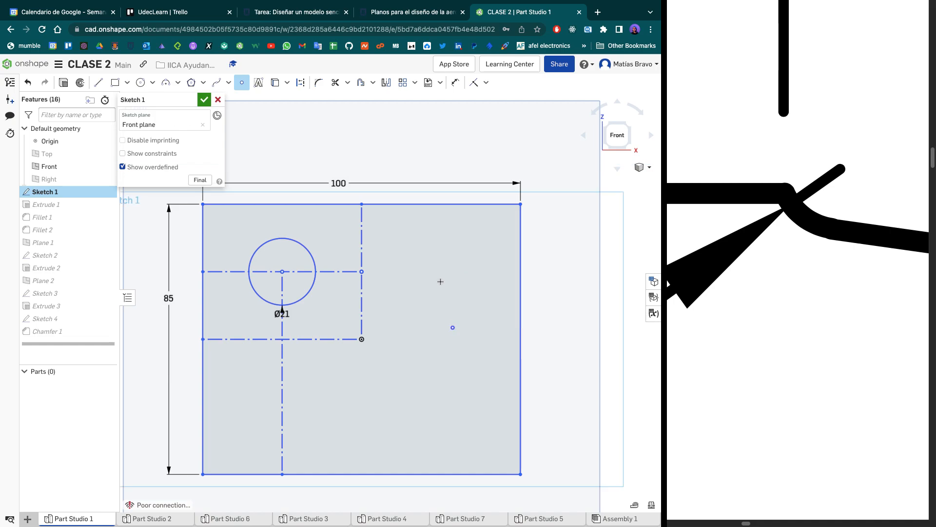
key("Escape")
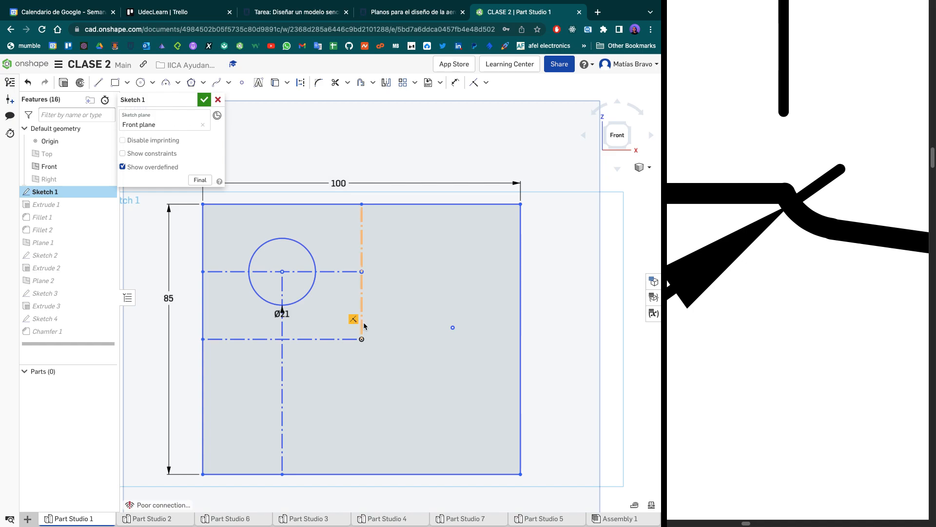
key("d")
left_click(361, 317)
left_click(454, 329)
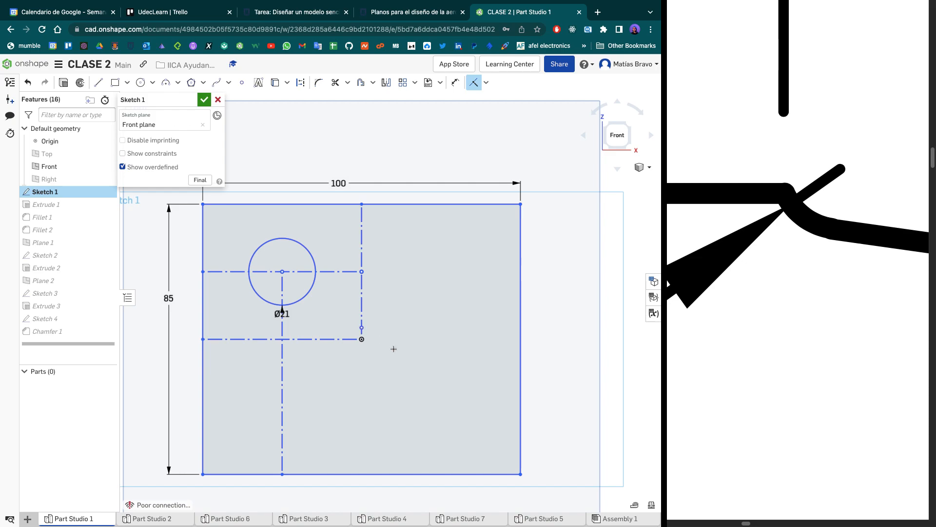
- Try a horizontal construction line about 116 mm long from the origin to the right, then delete it
scroll(362, 332, "down", 5)
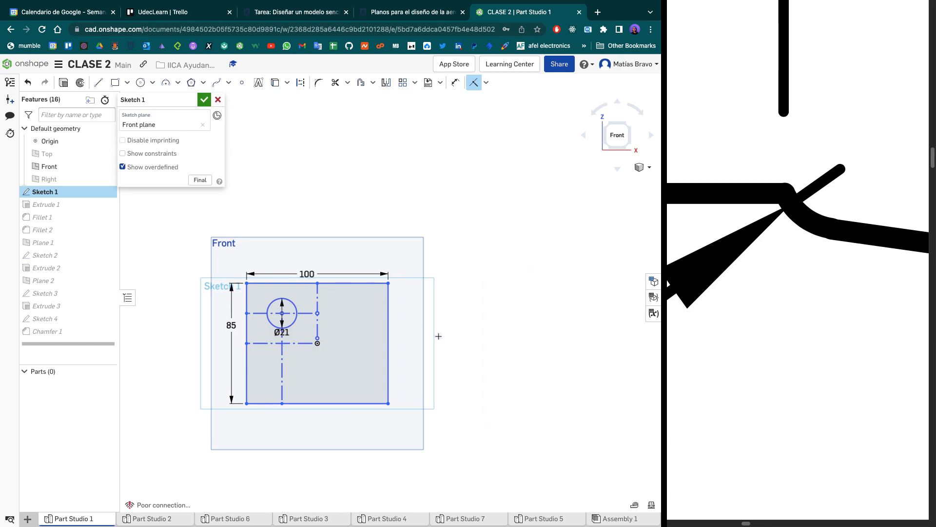
key("l")
left_click(318, 343)
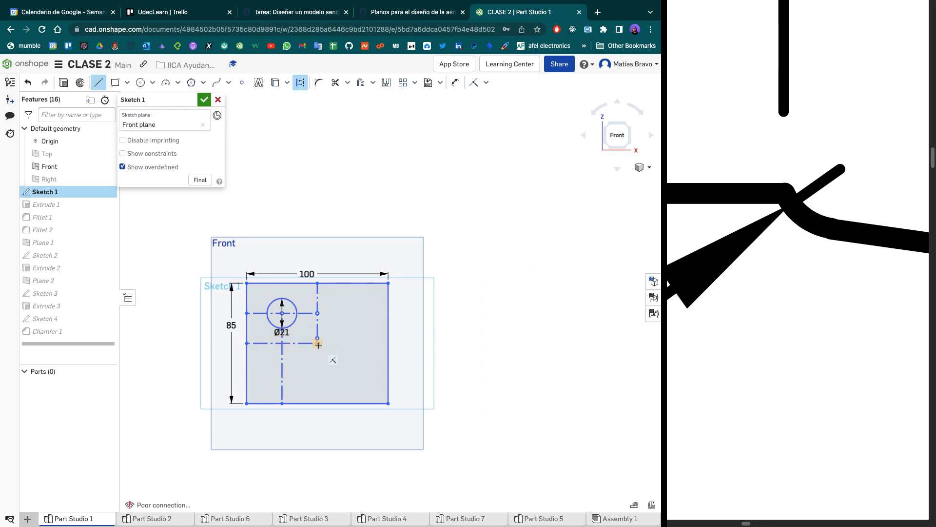
left_click(481, 342)
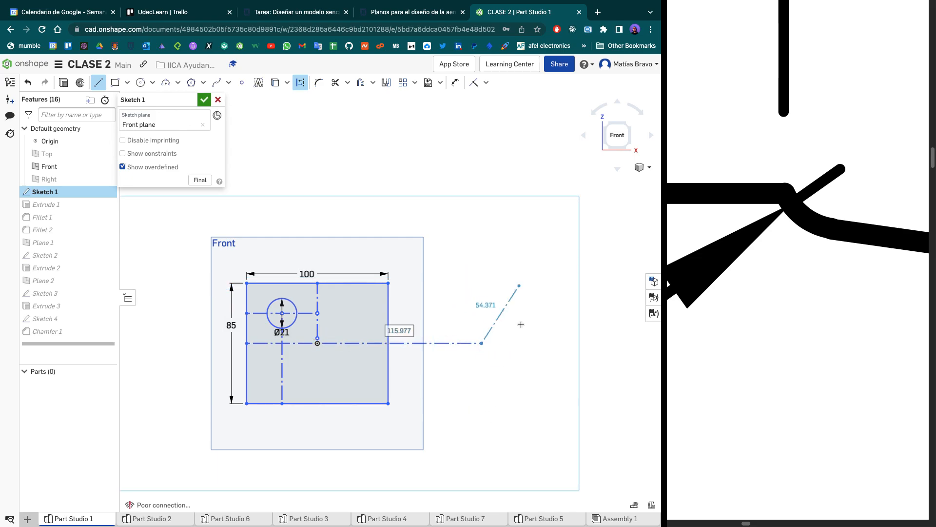
key("Escape")
left_click_drag(515, 311, 466, 357)
key("Delete")
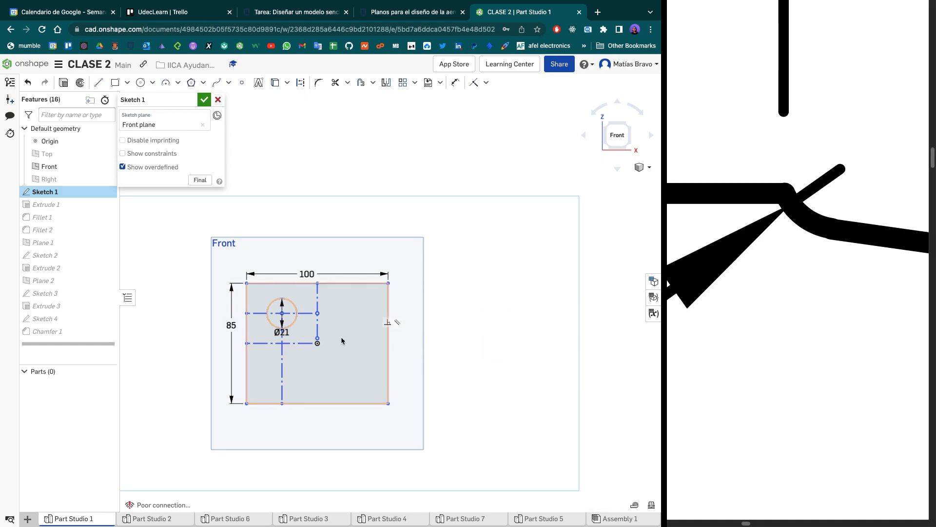
scroll(333, 338, "down", 3)
scroll(334, 340, "up", 4)
scroll(334, 337, "up", 3)
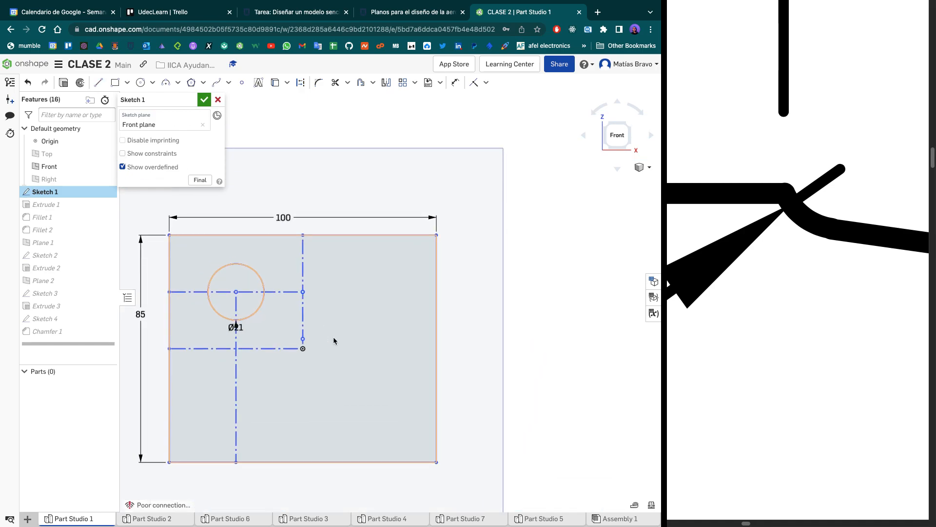
- Remove the extra point from the vertical construction line and reposition the 100 mm dimension above the rectangle
middle_click_drag(326, 333, 377, 330)
mouse_move(356, 399)
middle_mouse_down()
mouse_move(346, 367)
mouse_move(370, 370)
middle_mouse_up()
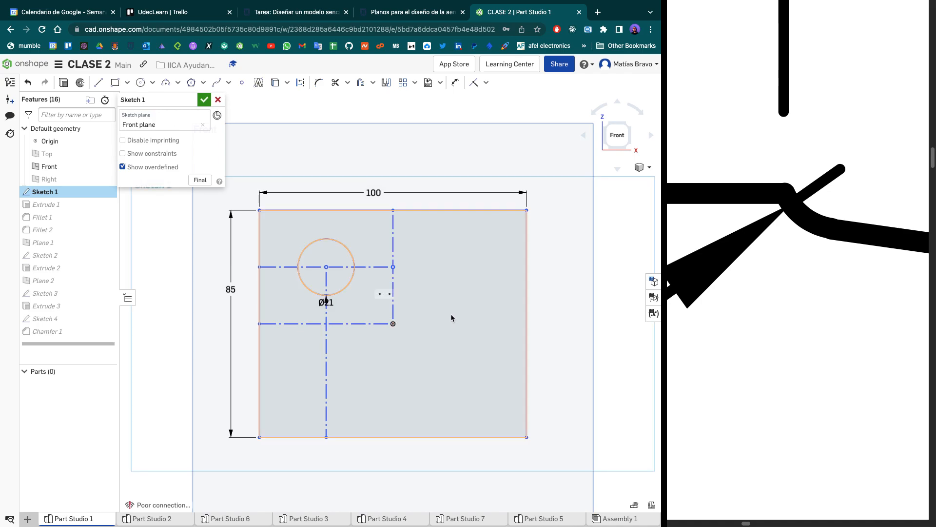
left_click_drag(379, 193, 408, 187)
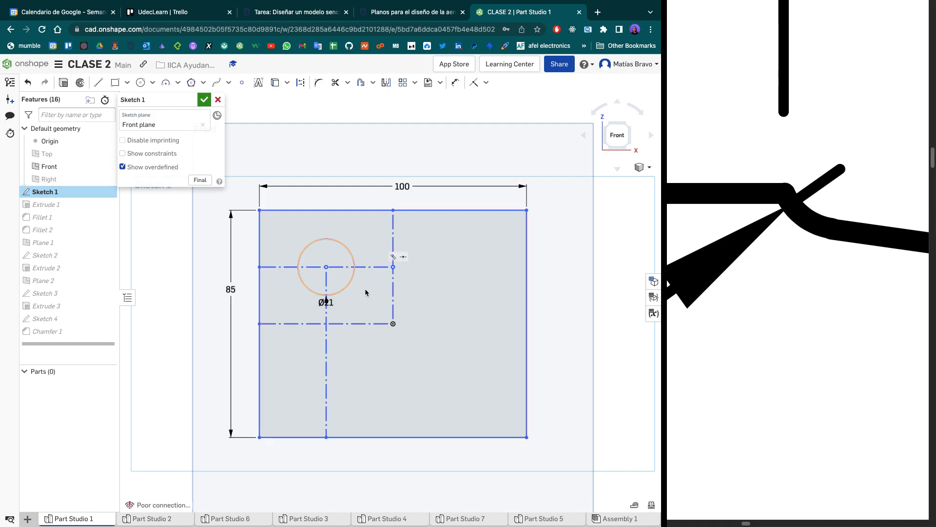
scroll(411, 382, "down", 3)
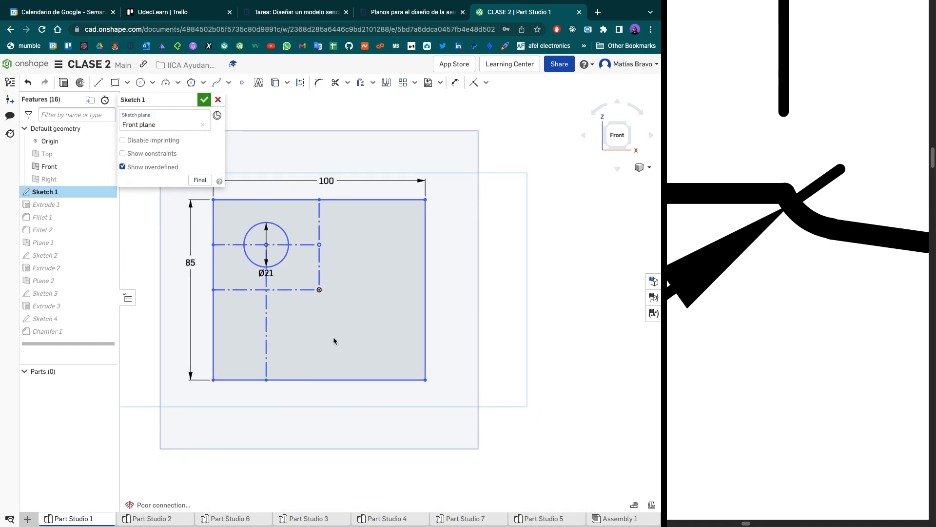
scroll(333, 337, "down", 2)
scroll(324, 326, "up", 5)
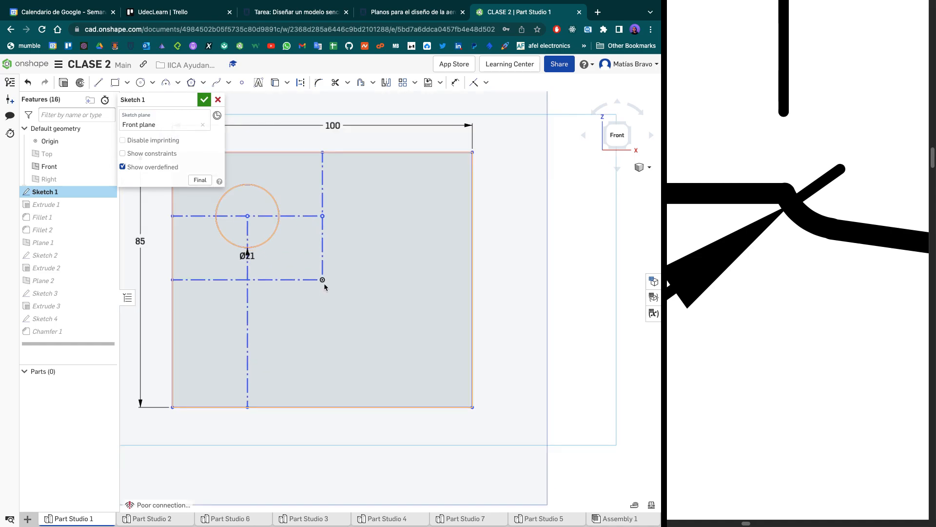
scroll(324, 283, "down", 2)
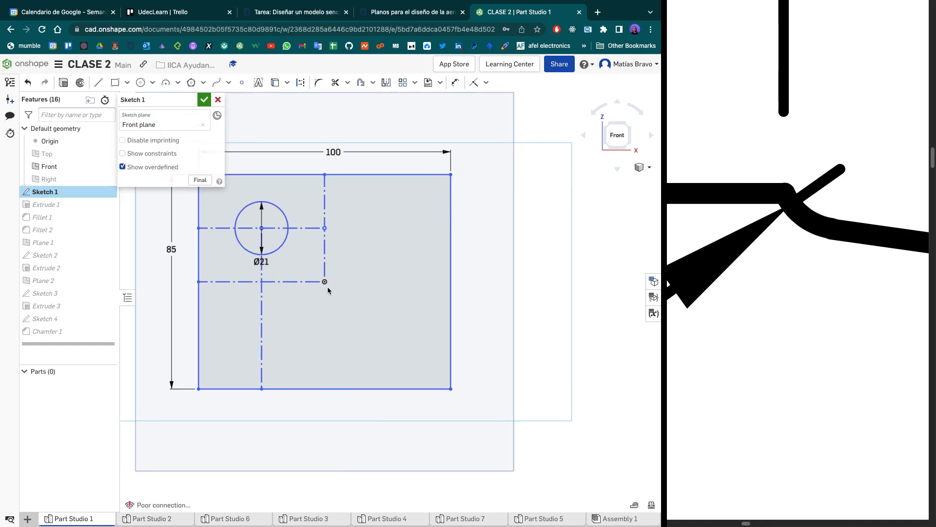
mouse_move(339, 317)
middle_mouse_down()
mouse_move(343, 267)
mouse_move(386, 244)
middle_mouse_up()
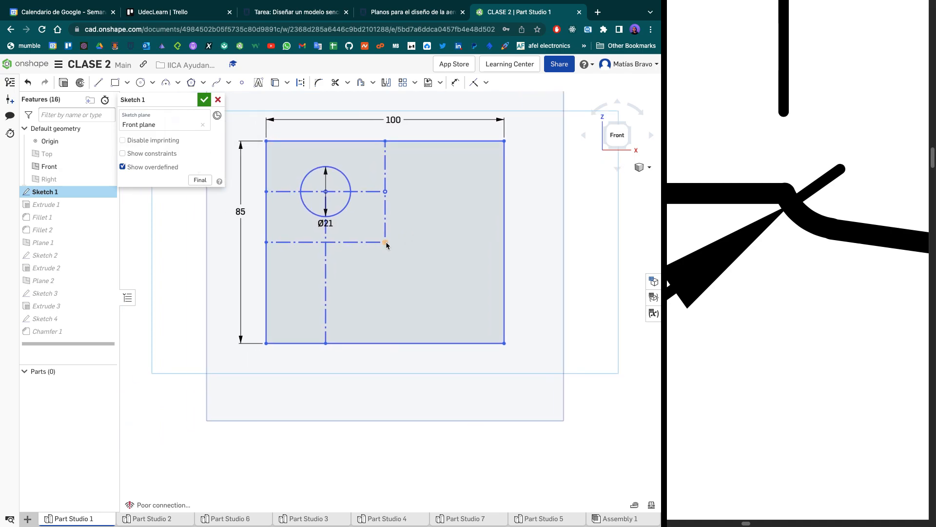
- Try a small rectangle about 3.7 by 6.1 mm below the main rectangle, then delete it
key("r")
left_click_drag(314, 442, 319, 434)
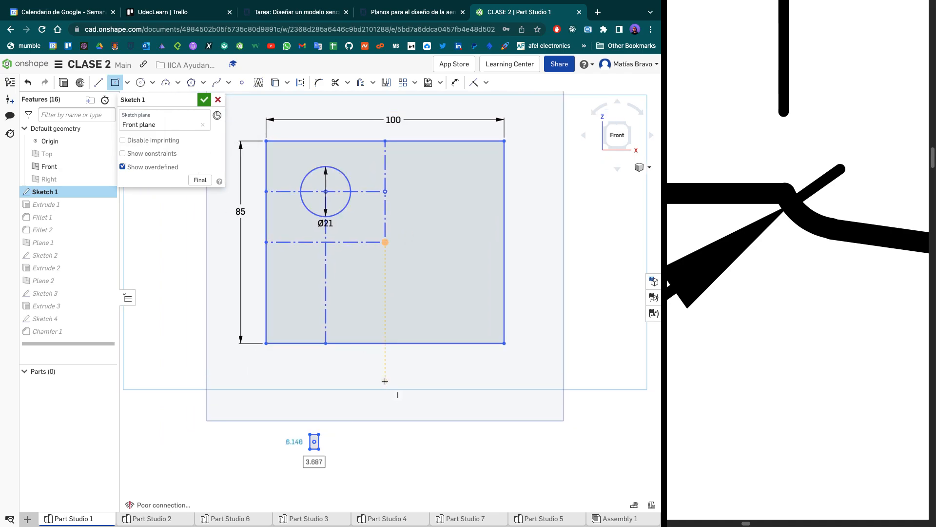
key("Escape")
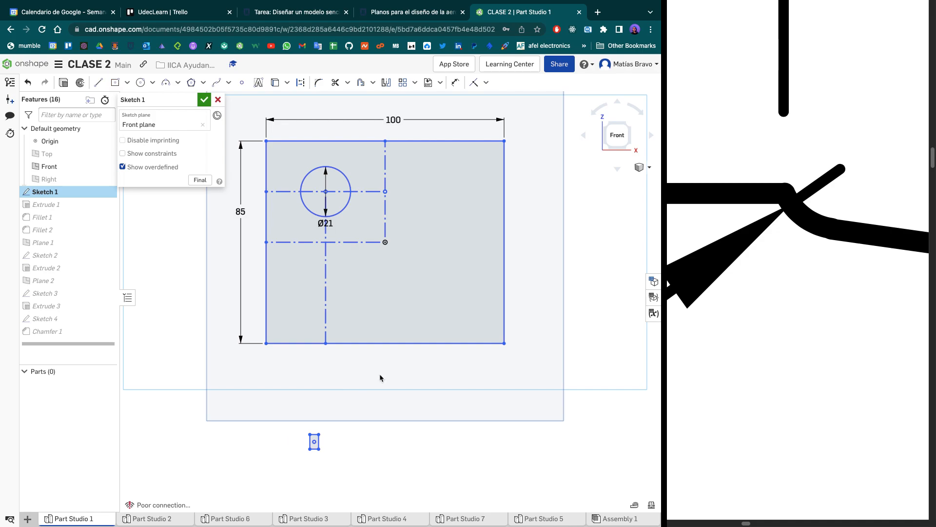
key("Delete")
left_click_drag(291, 460, 338, 418)
key("Delete")
- Draw a rectangle below the main one, with its upper right corner vertically aligned with the origin
key("r")
left_click(385, 401)
key("l")
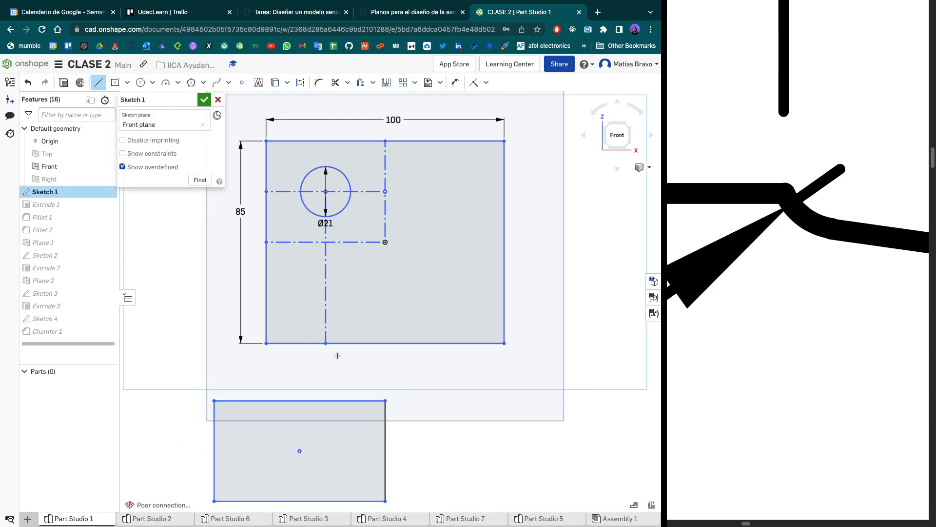
key("w")
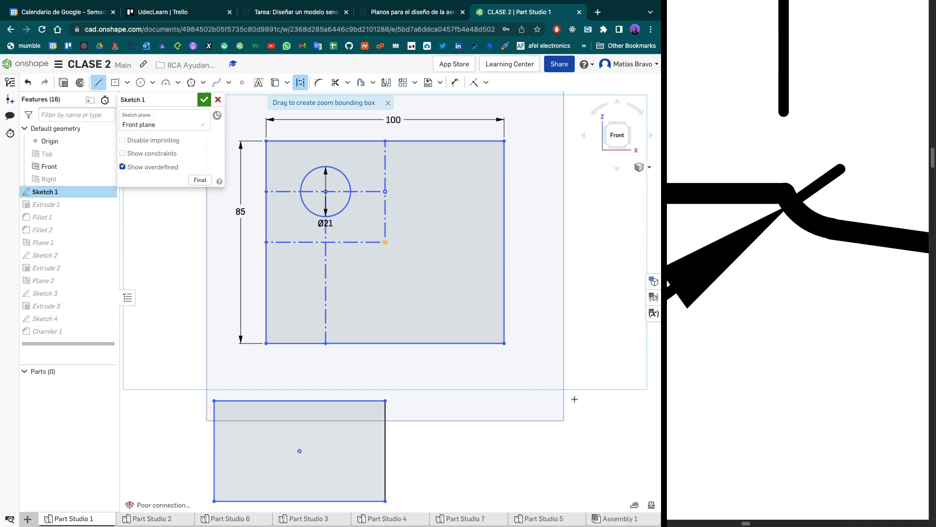
scroll(569, 389, "down", 1)
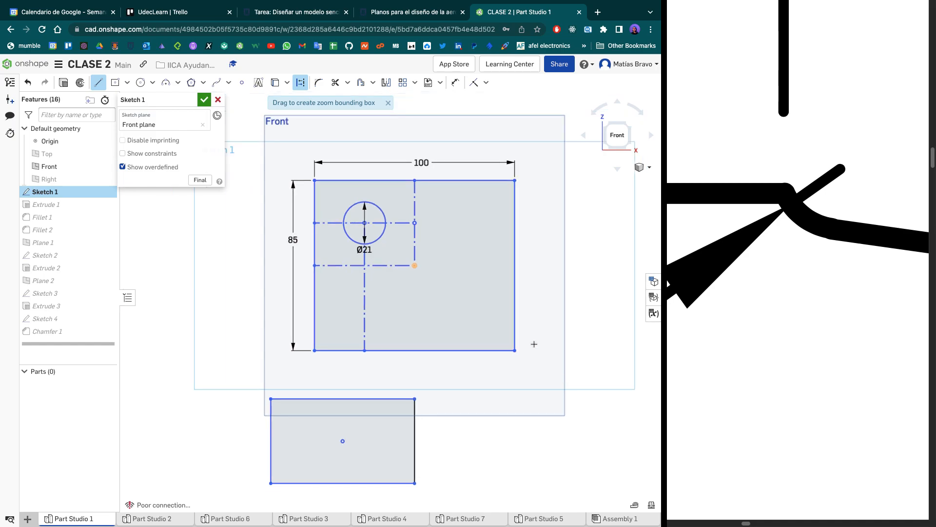
left_click(388, 102)
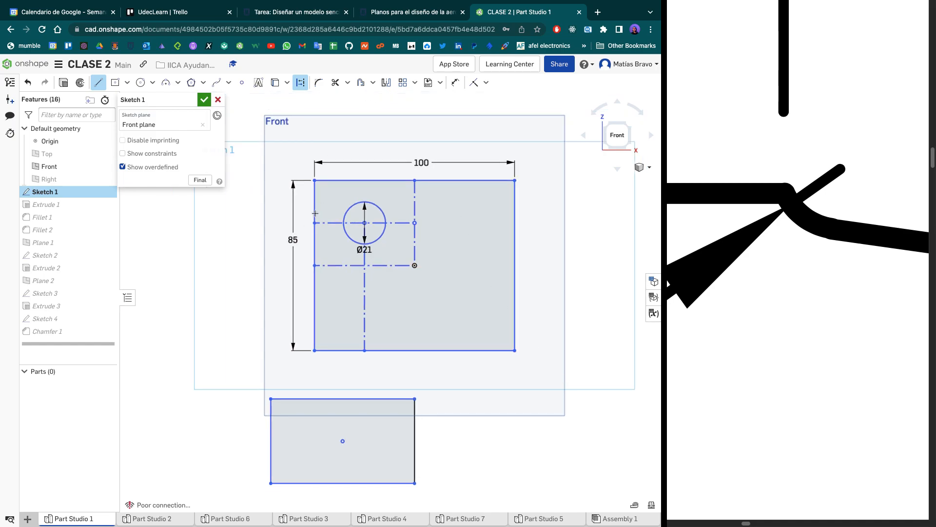
key("Escape")
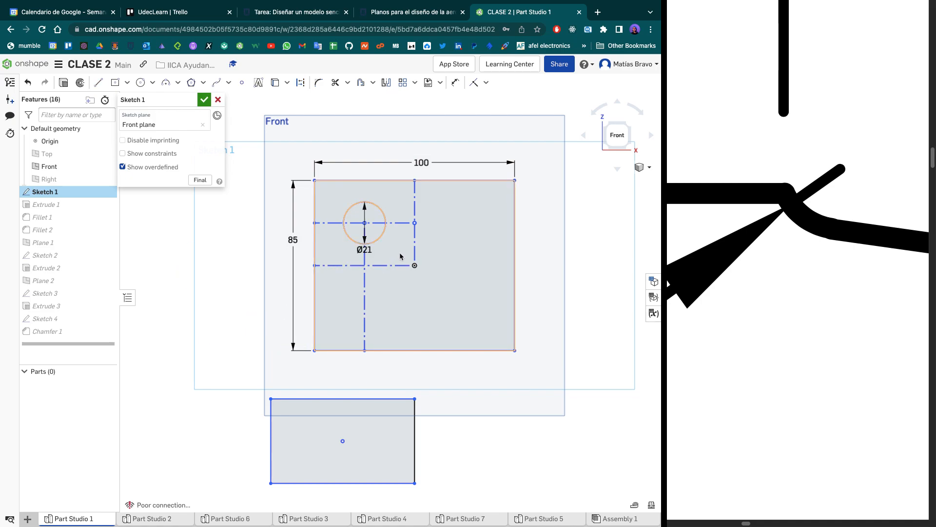
- Draw a diagonal construction line from the origin to a point below and right of the main rectangle
key("l")
key("q")
left_click(415, 265)
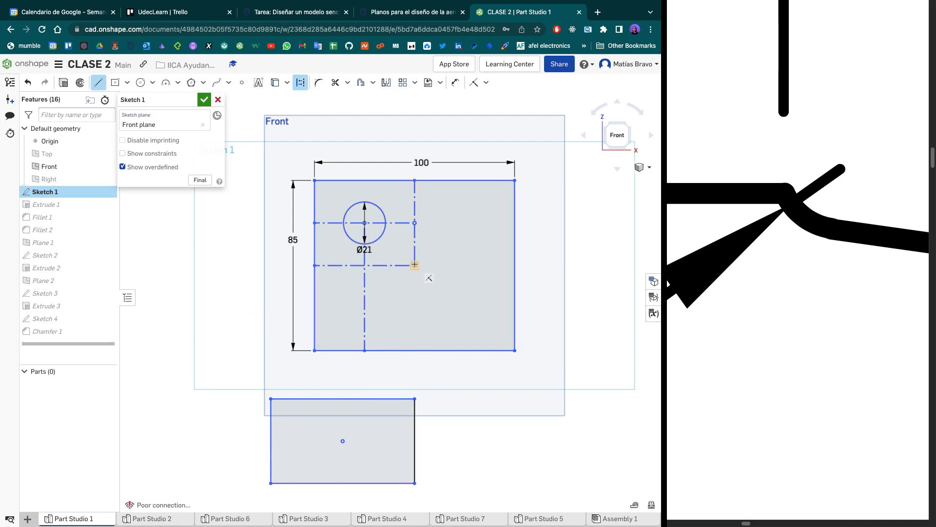
left_click(550, 429)
key("Escape")
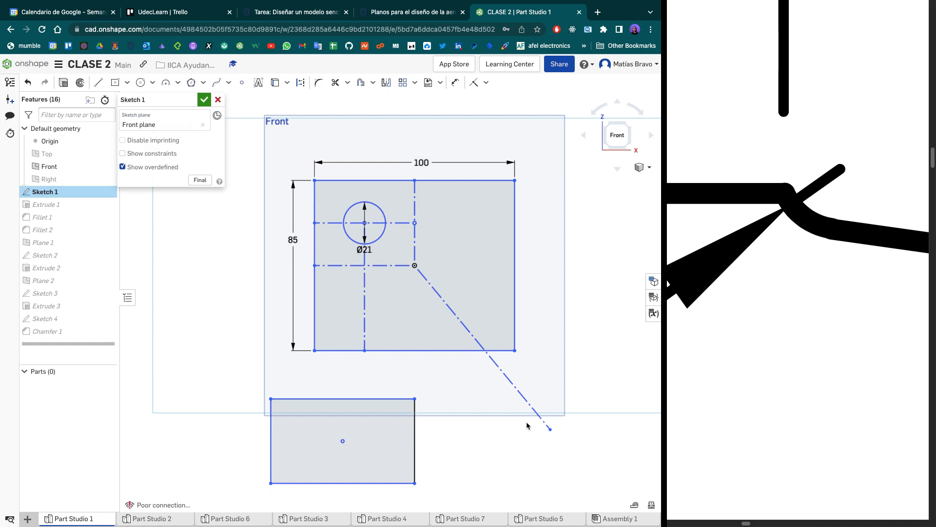
- Detach the diagonal construction line from the origin and make its lower end coincident with the lower rectangle's center point
scroll(527, 422, "down", 1)
middle_click_drag(512, 415, 426, 361)
scroll(426, 361, "up", 1)
key("i")
left_click(265, 386)
left_click(462, 375)
scroll(305, 334, "down", 2)
middle_click_drag(243, 297, 334, 337)
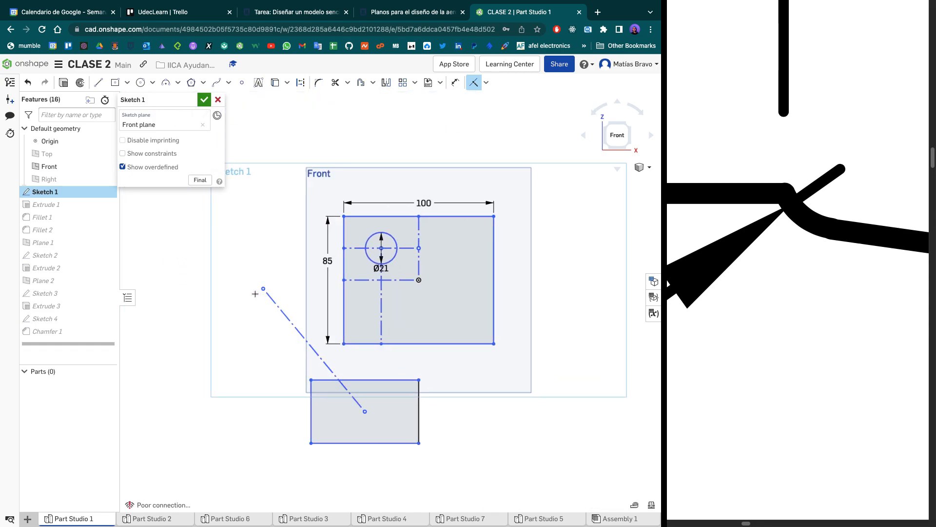
- Try to make the diagonal line's free upper end coincident with the origin
left_click(263, 290)
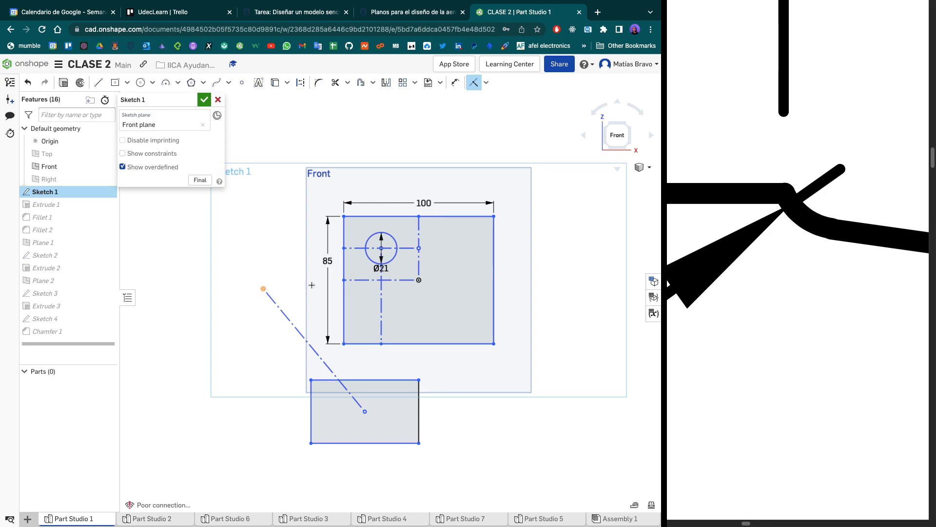
left_click(418, 281)
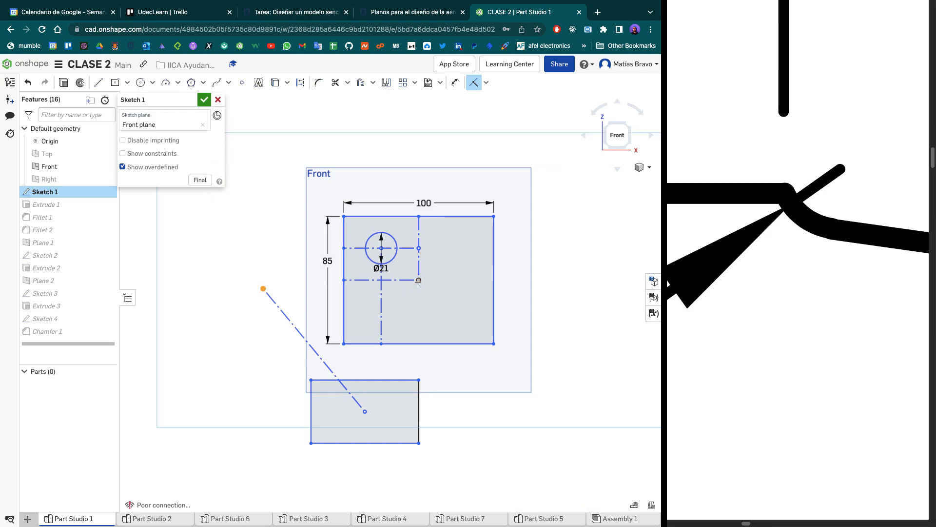
left_click(263, 288)
left_click(418, 280)
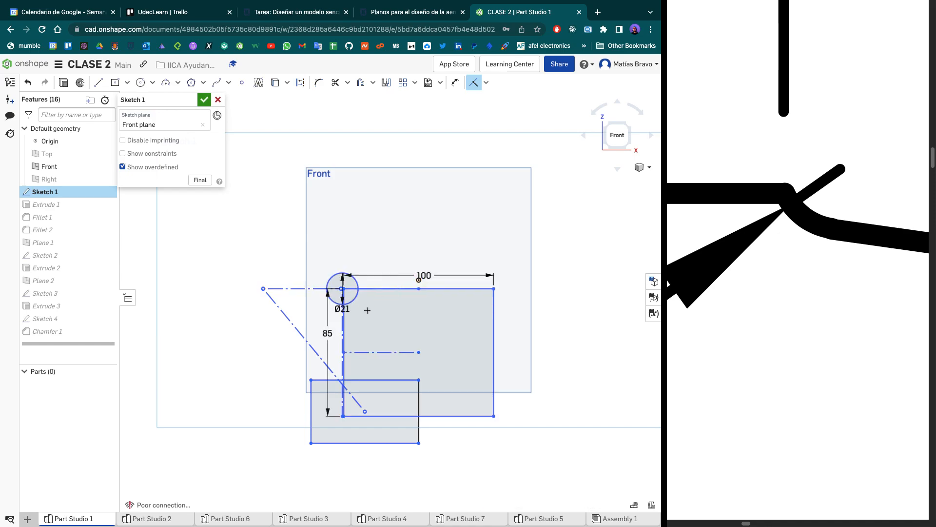
- Undo the coincident constraint between the diagonal line's upper end and the origin, and inspect the origin at the main rectangle's center
scroll(393, 322, "up", 3)
scroll(393, 322, "down", 3)
key("ctrl+z")
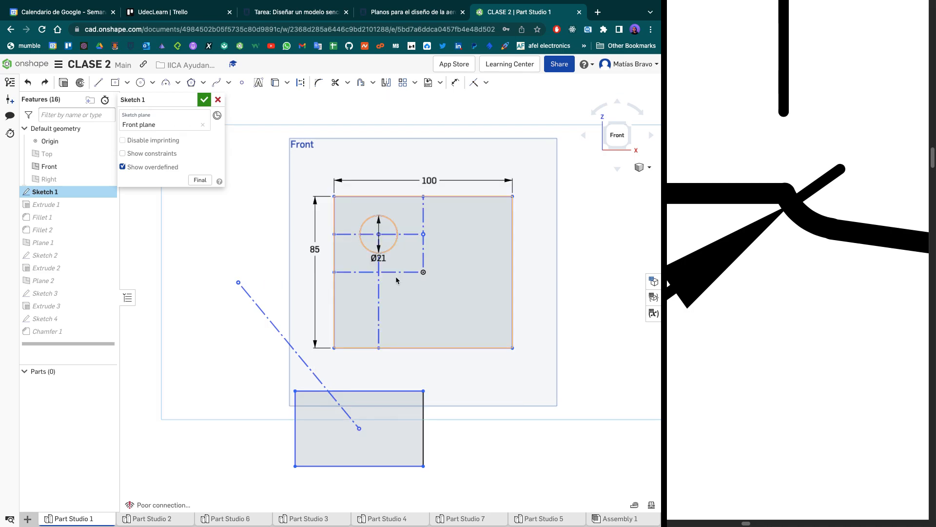
scroll(417, 274, "up", 5)
scroll(420, 270, "up", 2)
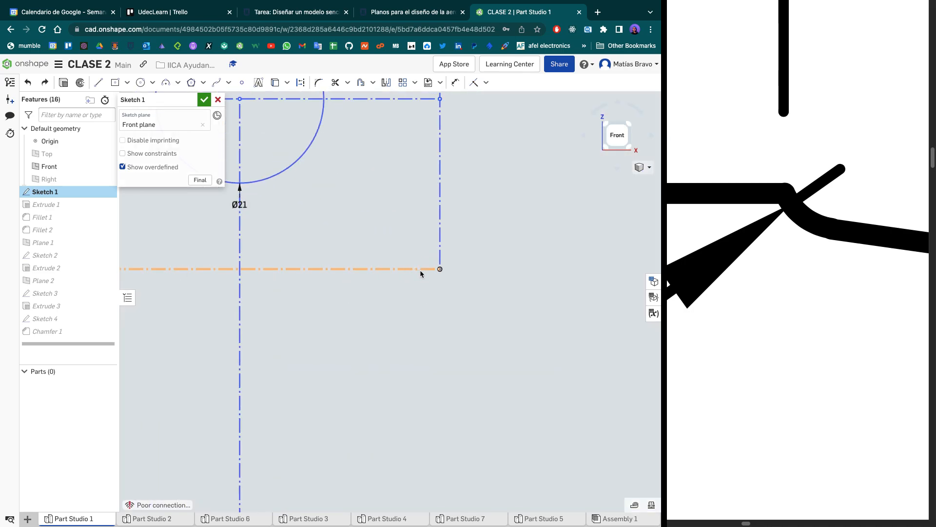
scroll(432, 266, "down", 6)
scroll(434, 268, "down", 4)
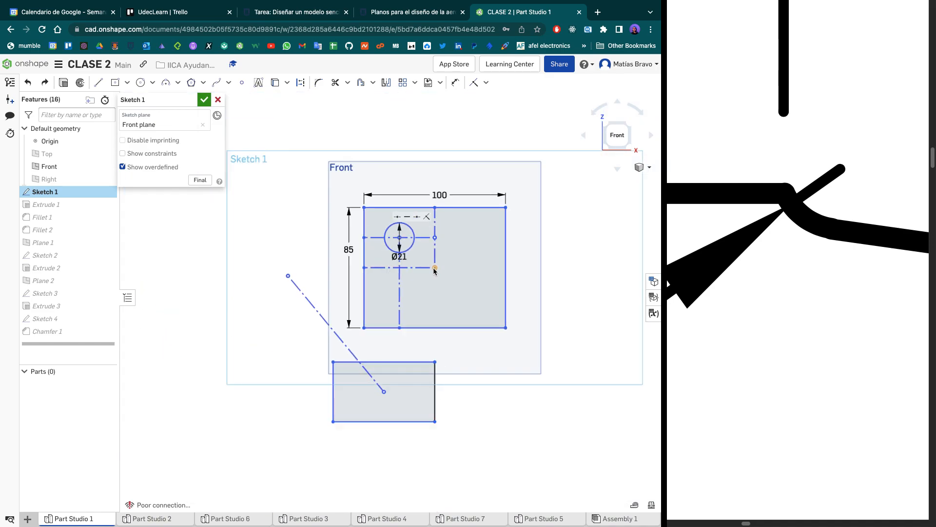
scroll(436, 285, "up", 1)
middle_click_drag(420, 294, 412, 299)
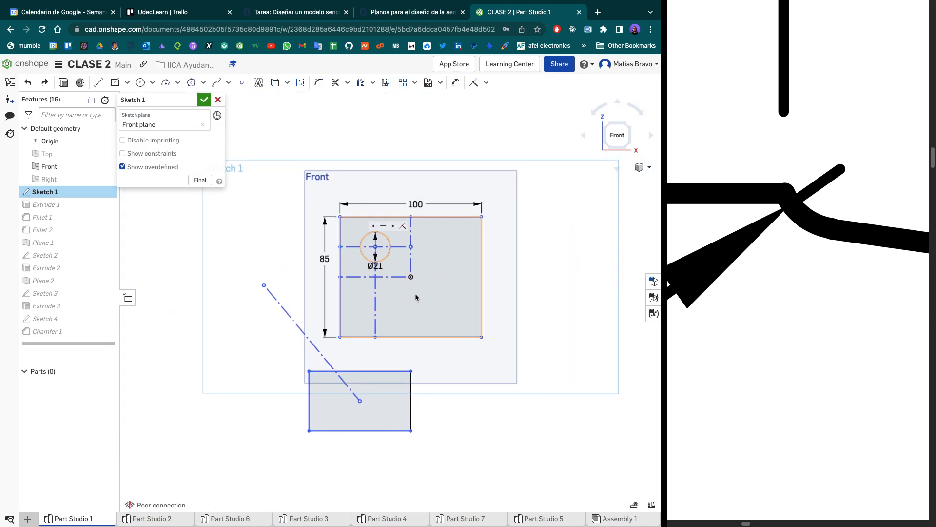
scroll(414, 278, "up", 1)
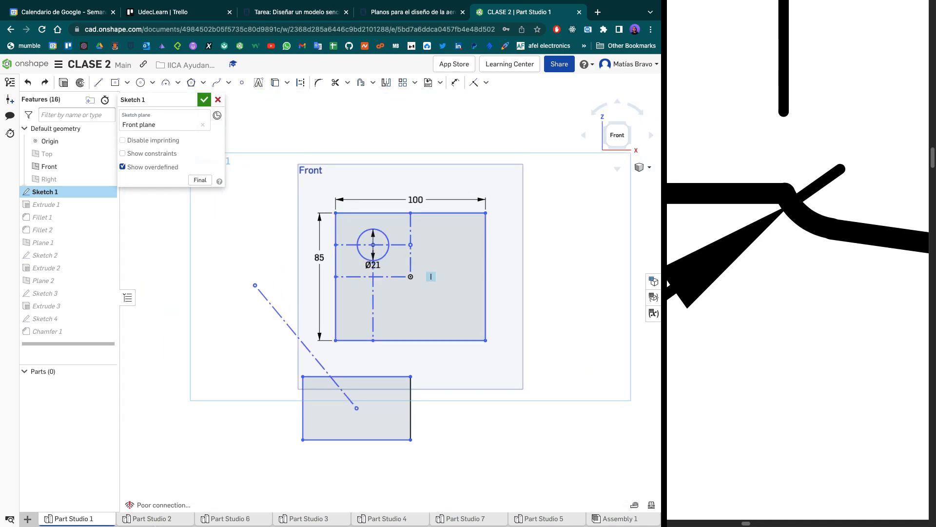
- Create a new Part Studio after Part Studio 2, look at its default planes and origin, and return to Part Studio 1
left_click(155, 521)
left_click(28, 521)
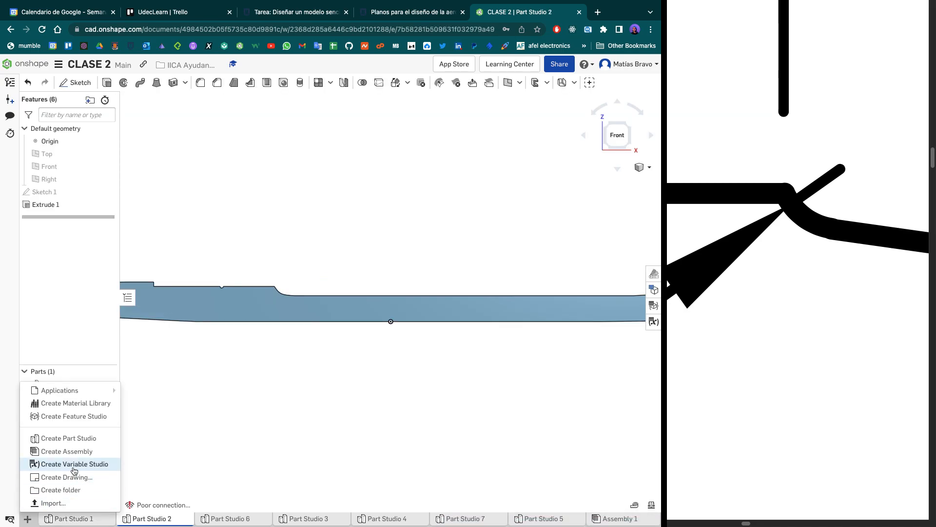
left_click(76, 439)
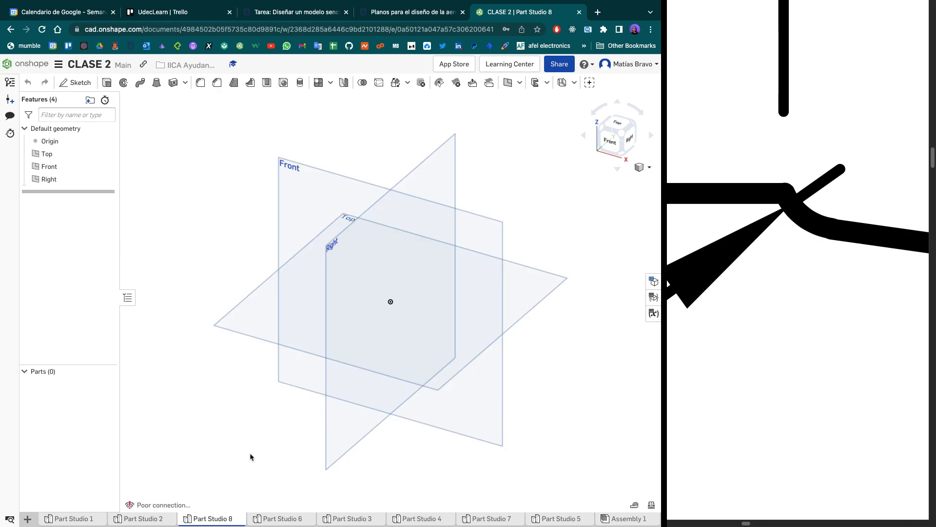
left_click(125, 521)
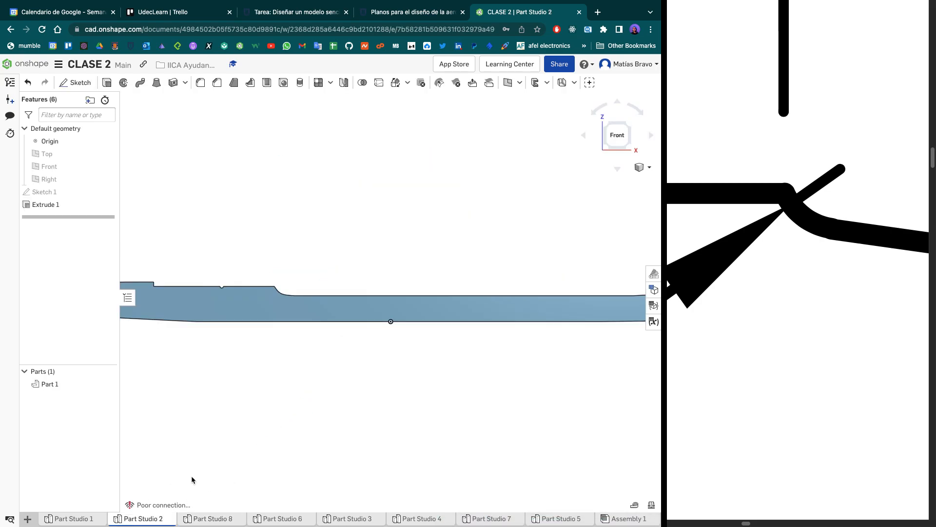
left_click(62, 520)
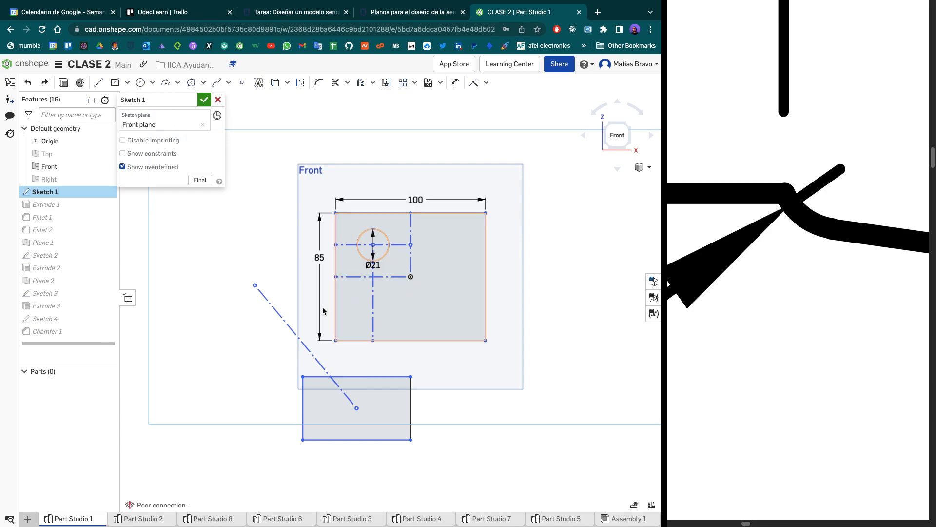
- Try making the diagonal line's free upper end coincident with the main rectangle's upper left corner, and undo the constraint
key("i")
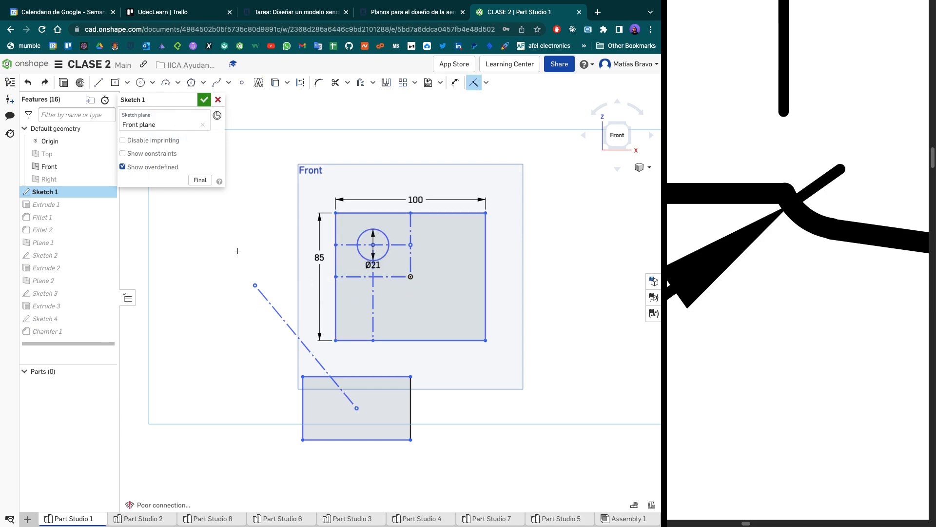
left_click(255, 285)
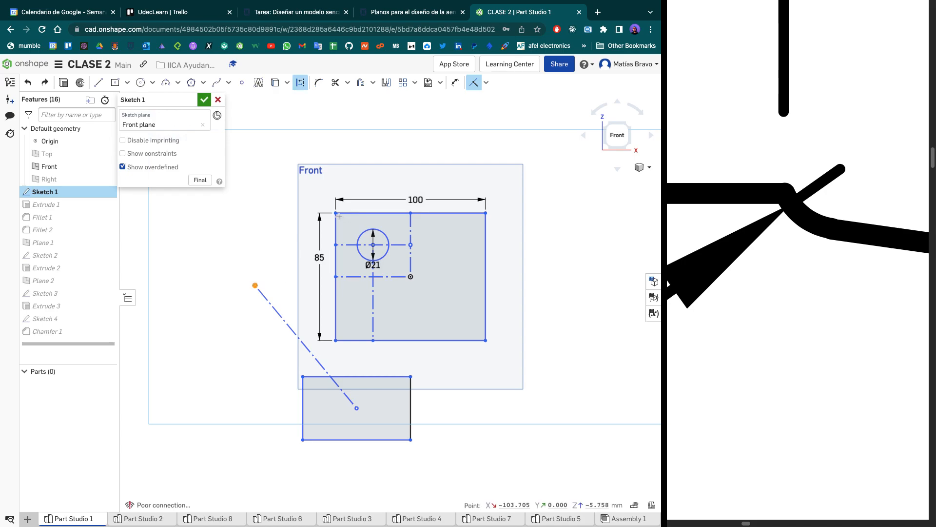
left_click(336, 213)
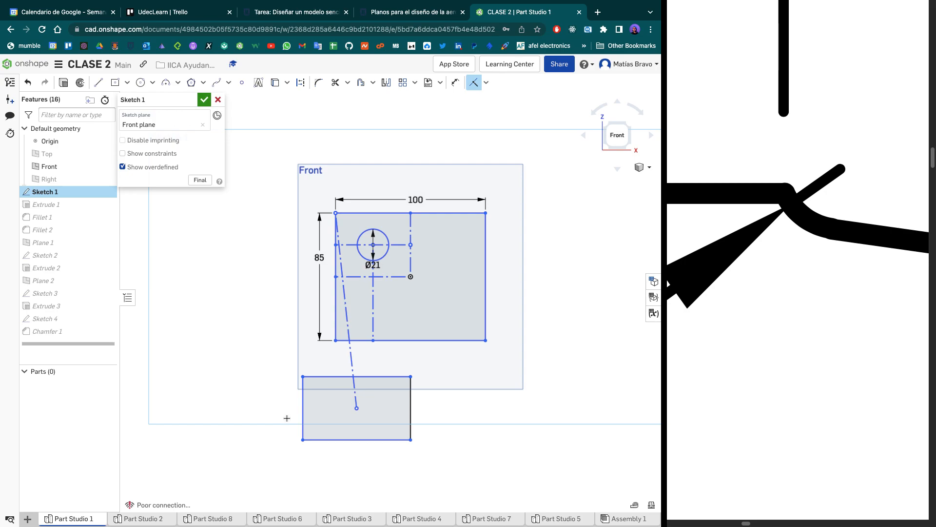
key("ctrl+z")
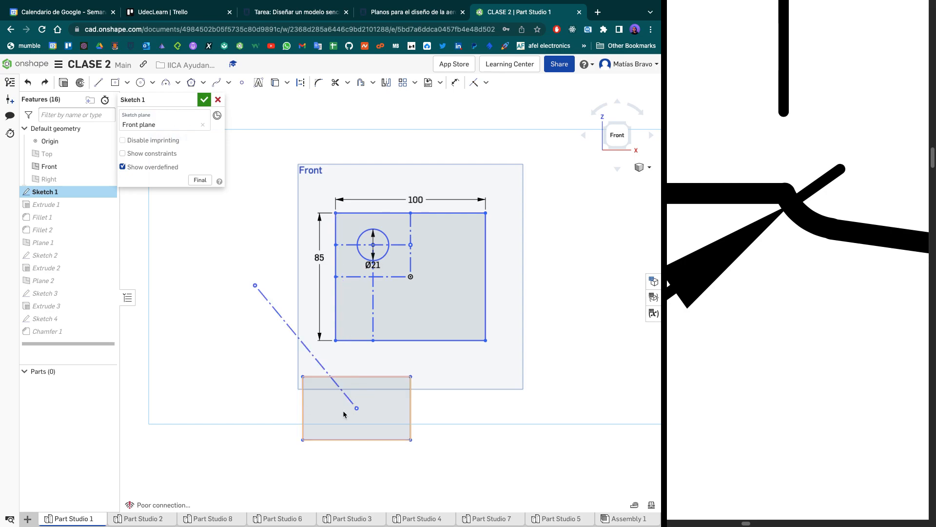
- Undo the diagonal line's detachment from the origin, and make its lower end coincident with the lower rectangle's center point again
key("ctrl+z")
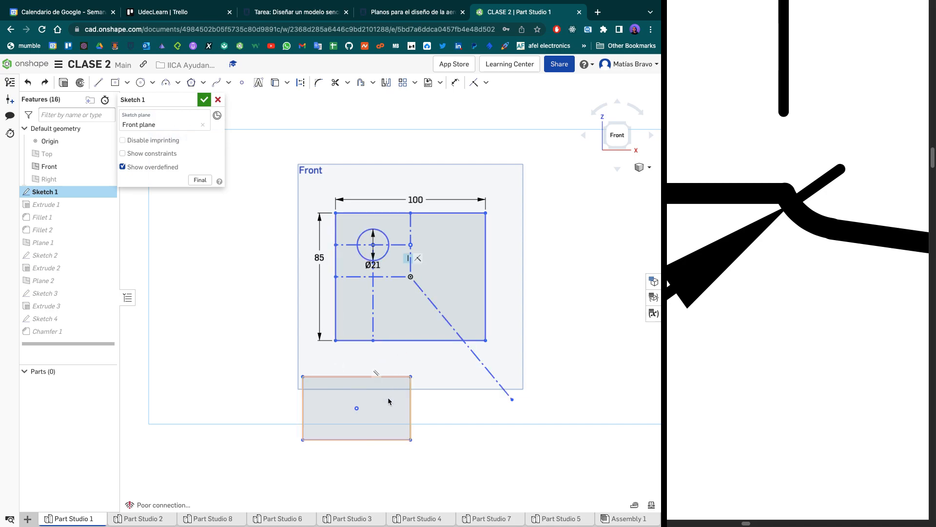
key("i")
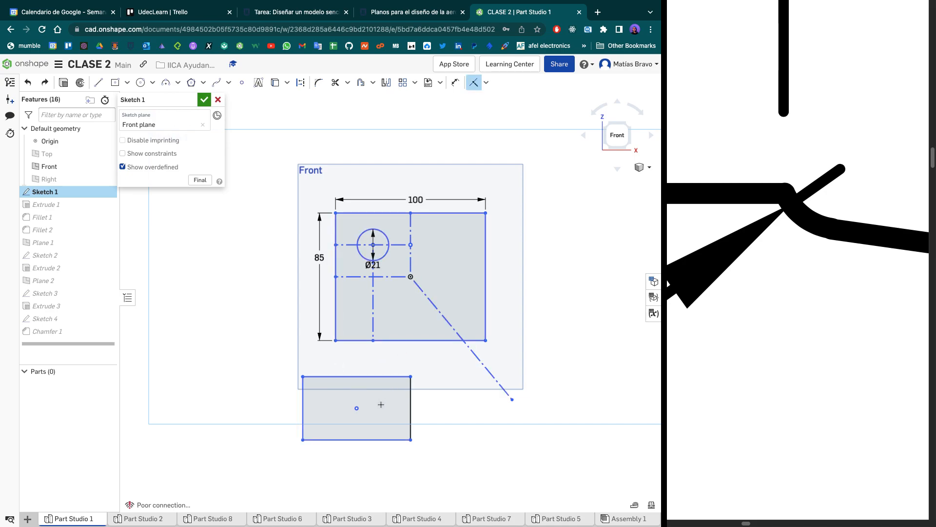
left_click(357, 408)
left_click(511, 399)
- Make the origin coincident with the diagonal line's upper end and inspect how the main rectangle and circle respond
left_click(255, 285)
left_click(411, 277)
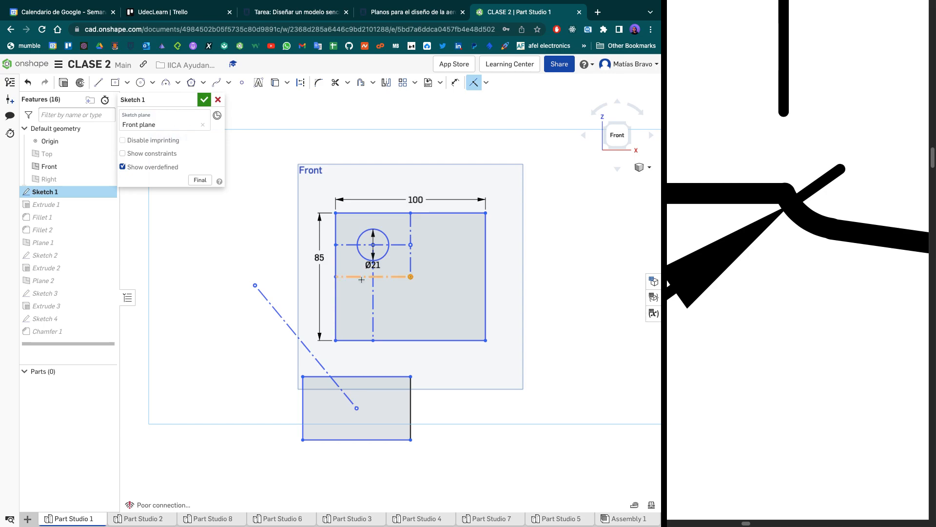
left_click(258, 286)
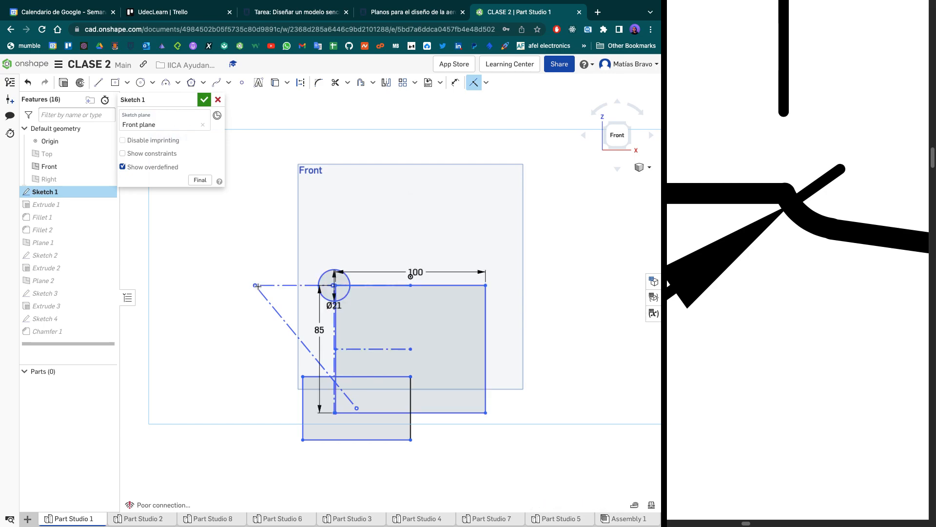
scroll(341, 324, "up", 6)
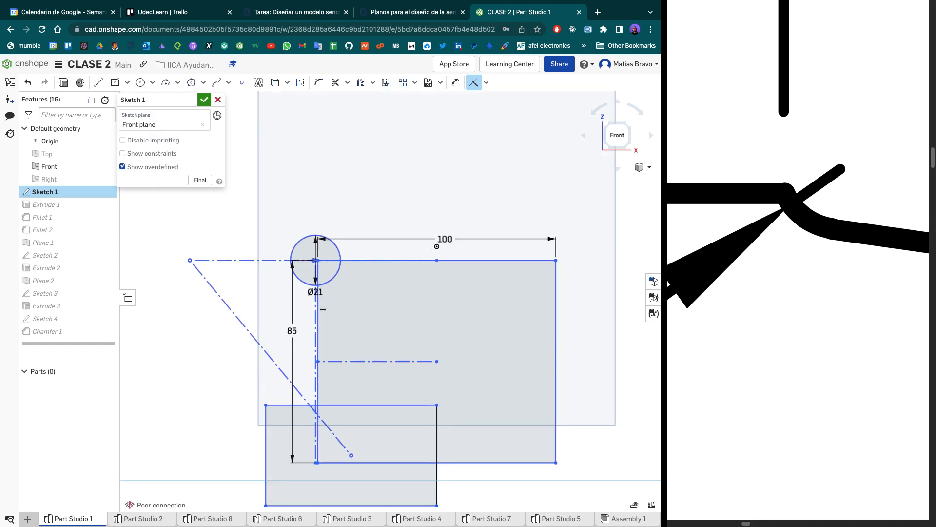
scroll(320, 308, "down", 8)
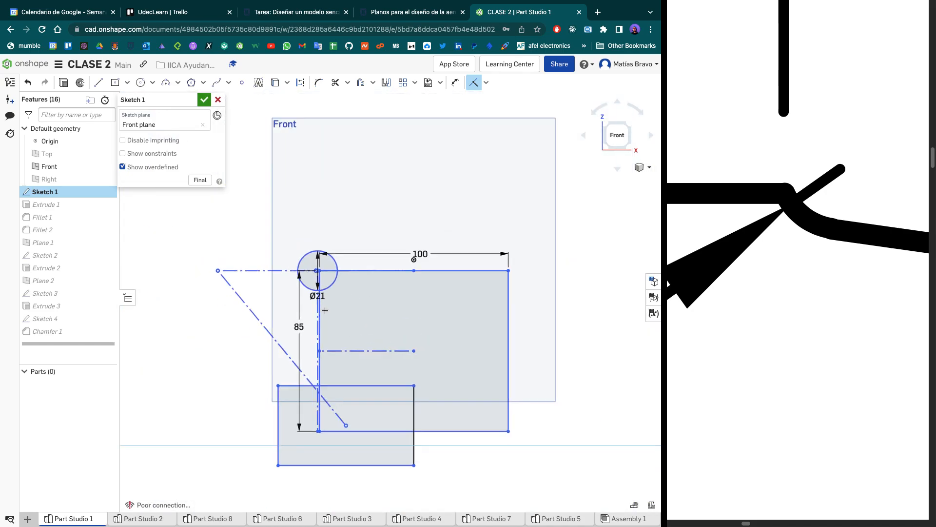
scroll(325, 310, "up", 8)
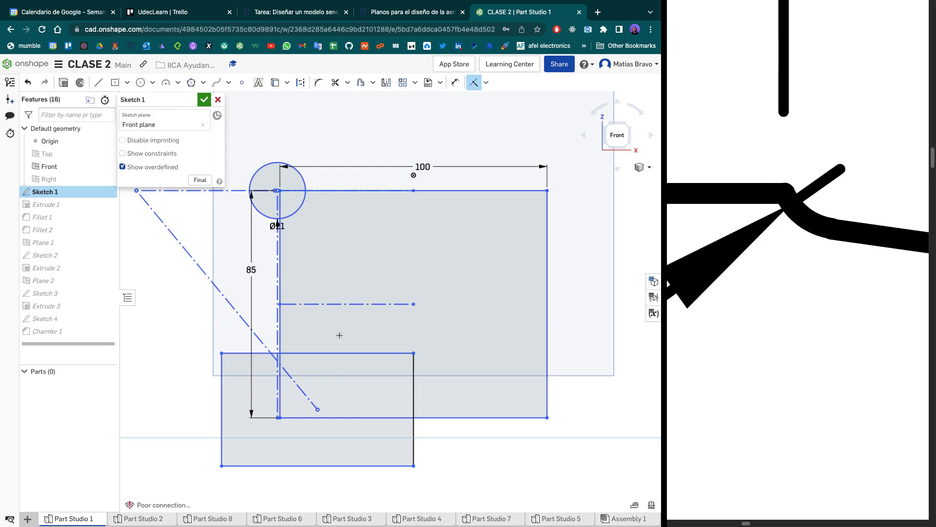
scroll(341, 338, "down", 3)
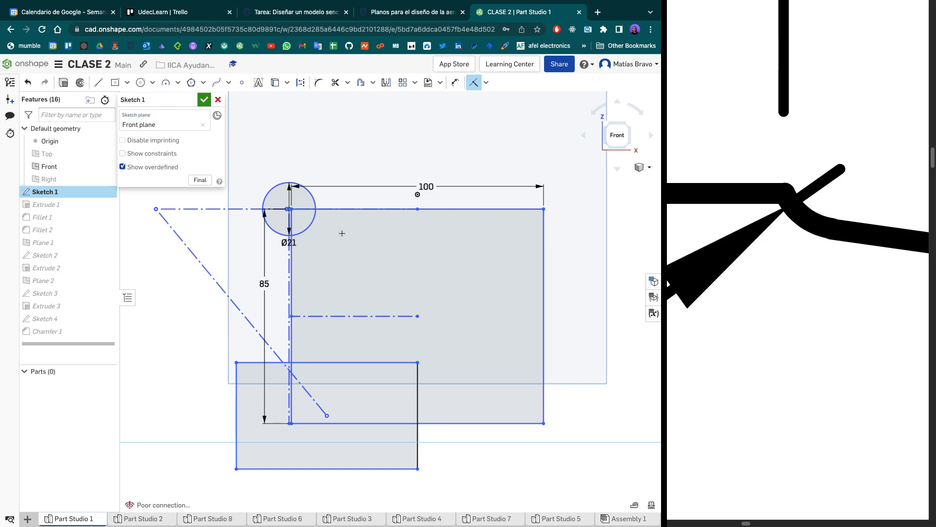
key("Escape")
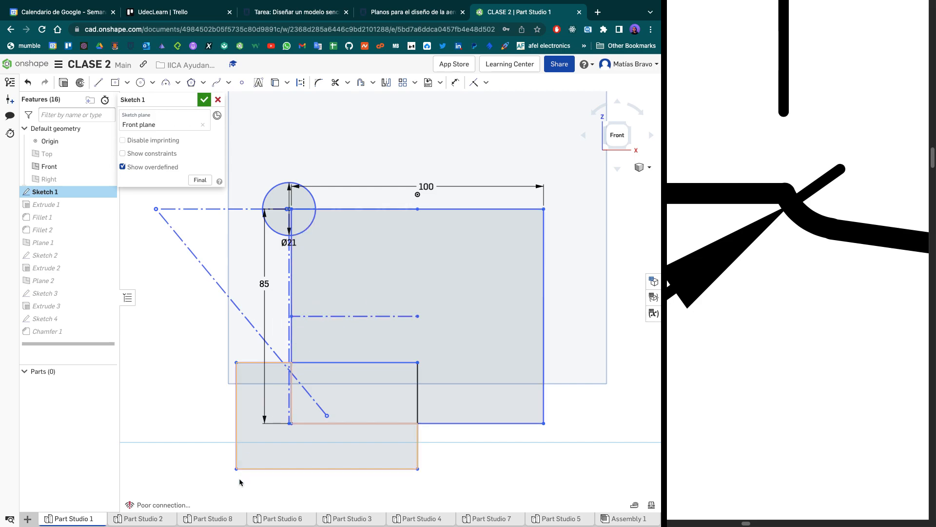
- Examine where the origin lies relative to the geometry in Part Studios 6, 3, 8, 4, 7 and 5
left_click(274, 522)
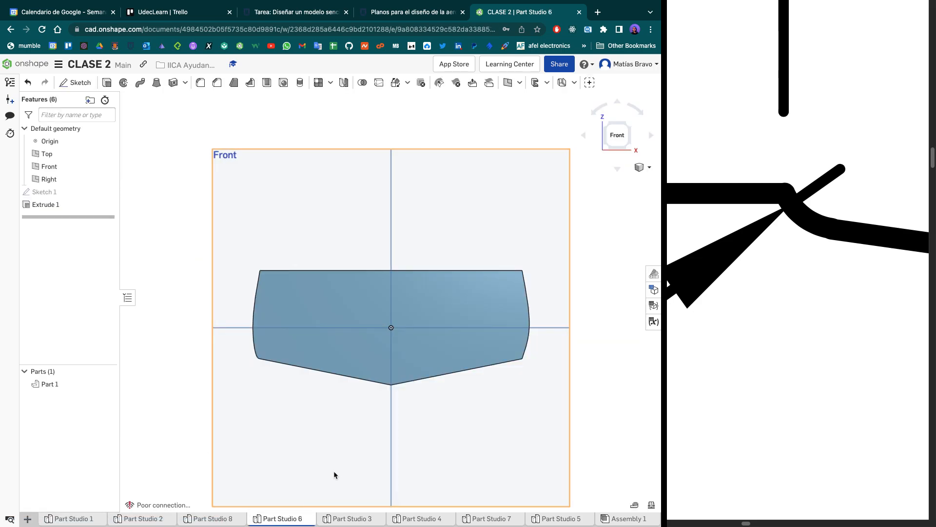
left_click(361, 519)
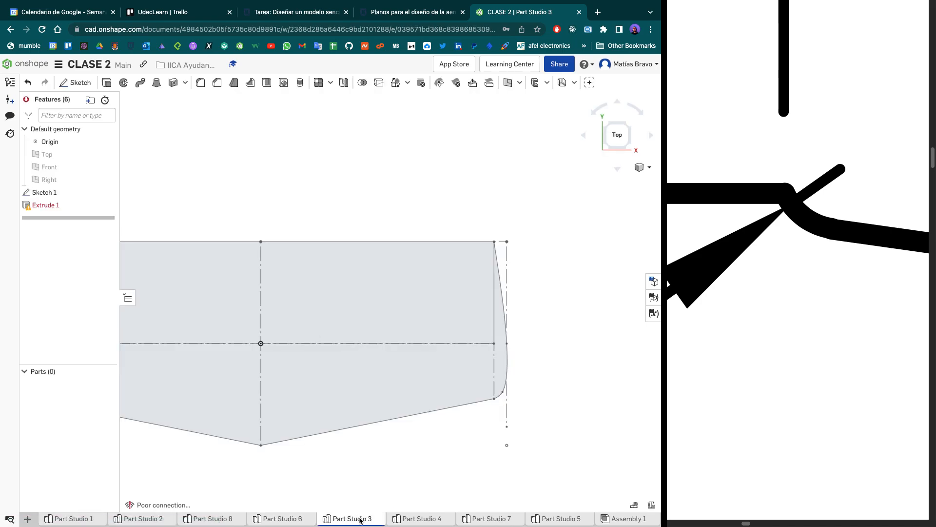
left_click(214, 521)
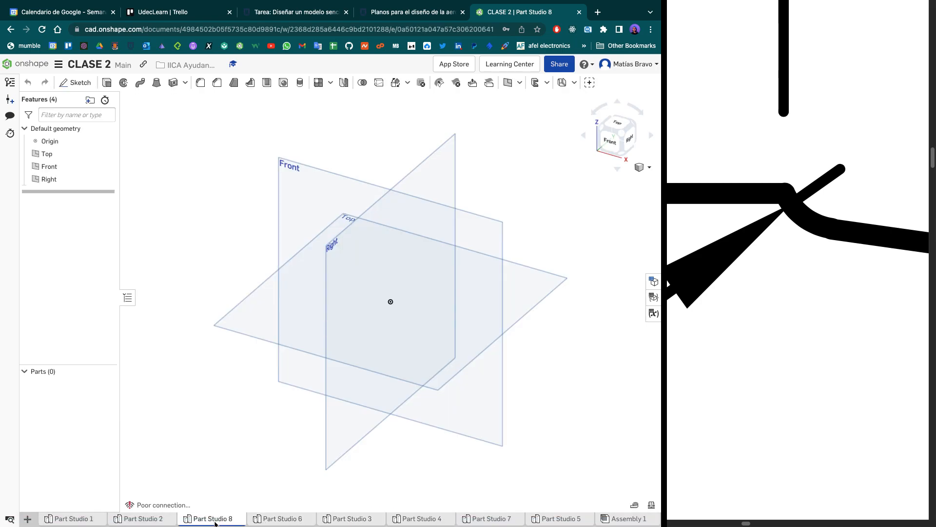
left_click(431, 520)
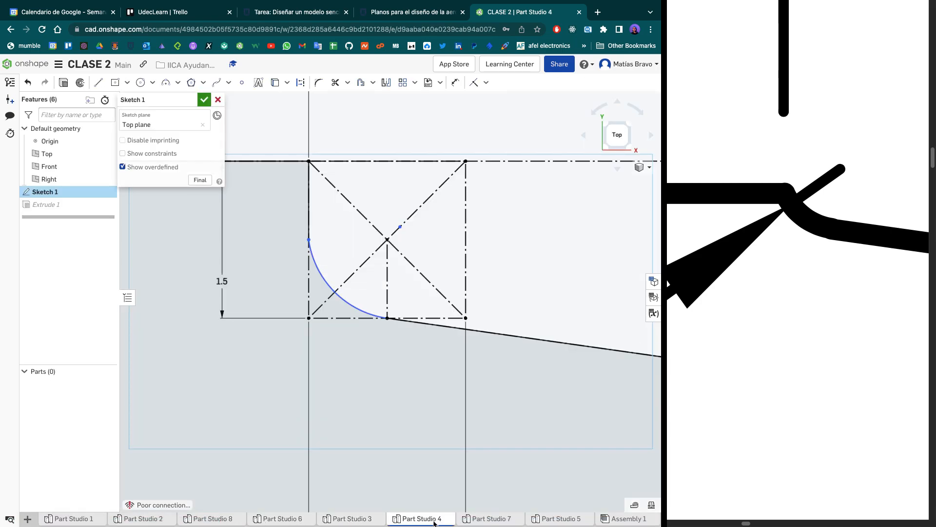
left_click(486, 521)
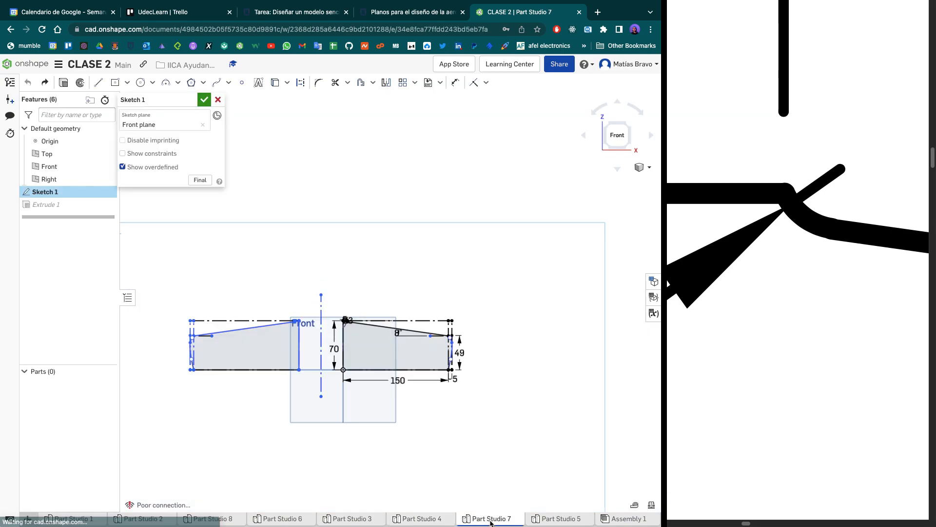
left_click(561, 520)
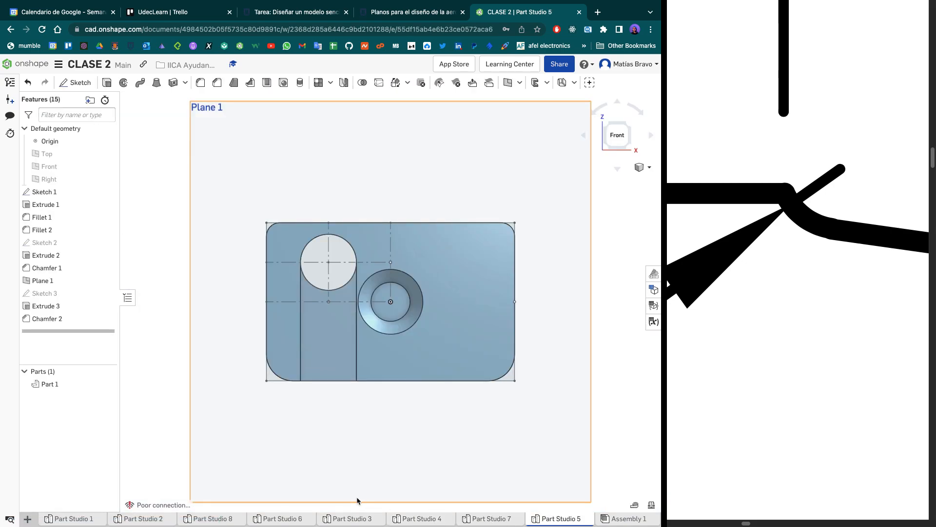
scroll(343, 434, "up", 7)
scroll(362, 385, "down", 5)
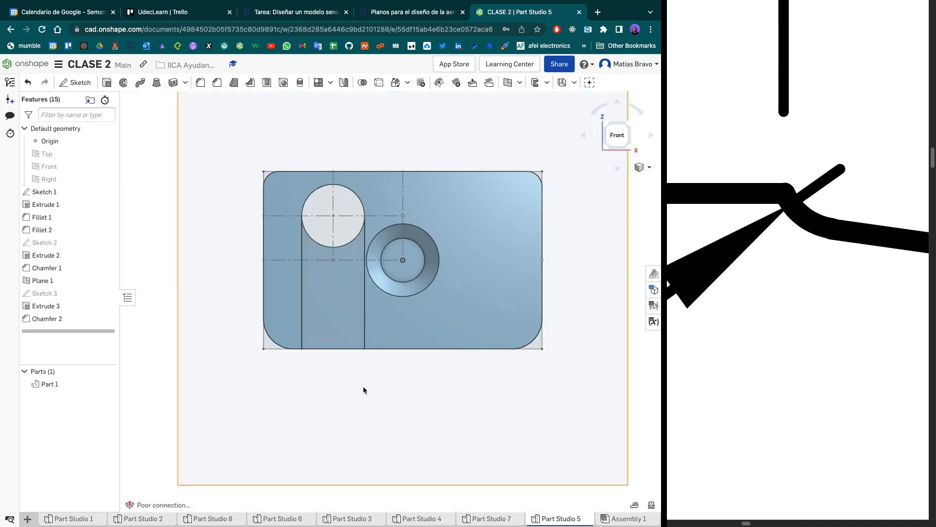
middle_click_drag(363, 386, 346, 429)
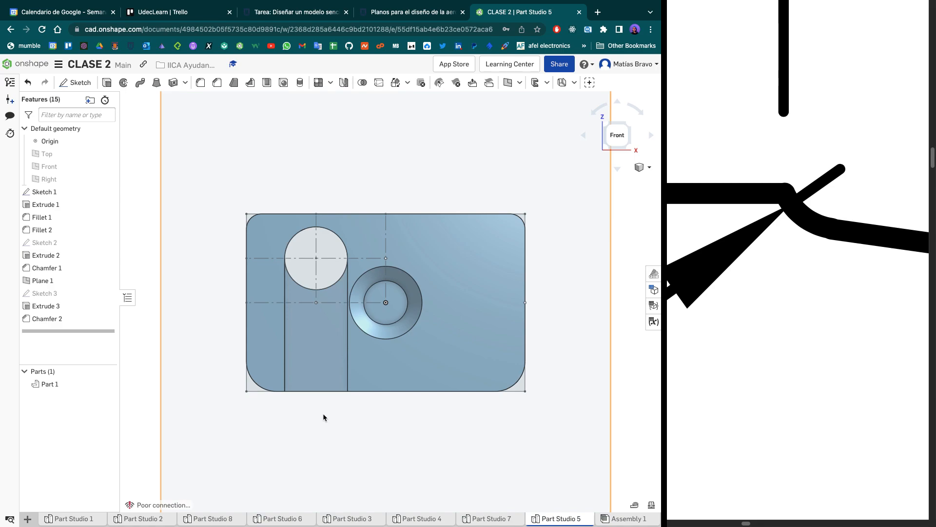
- Return to Part Studio 1 and undo the coincident constraint between the origin and the diagonal line's upper end
left_click(73, 518)
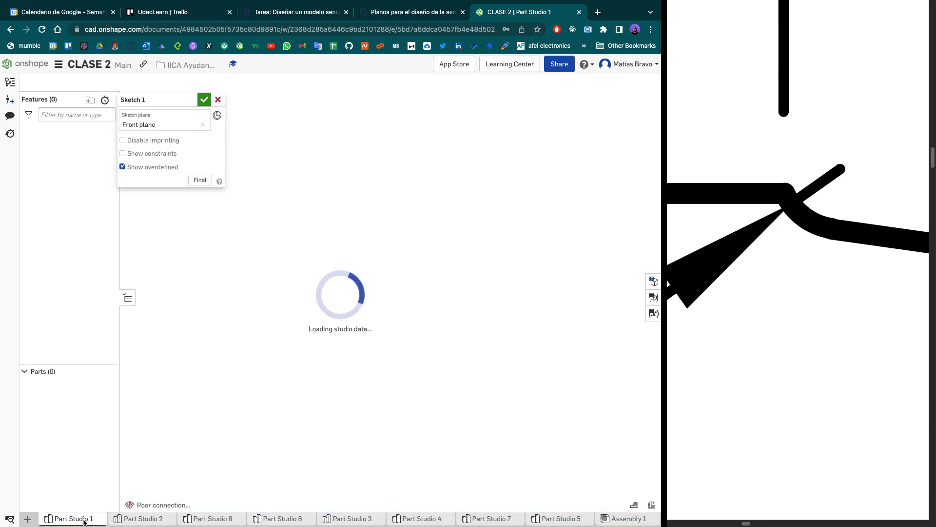
left_click(224, 296)
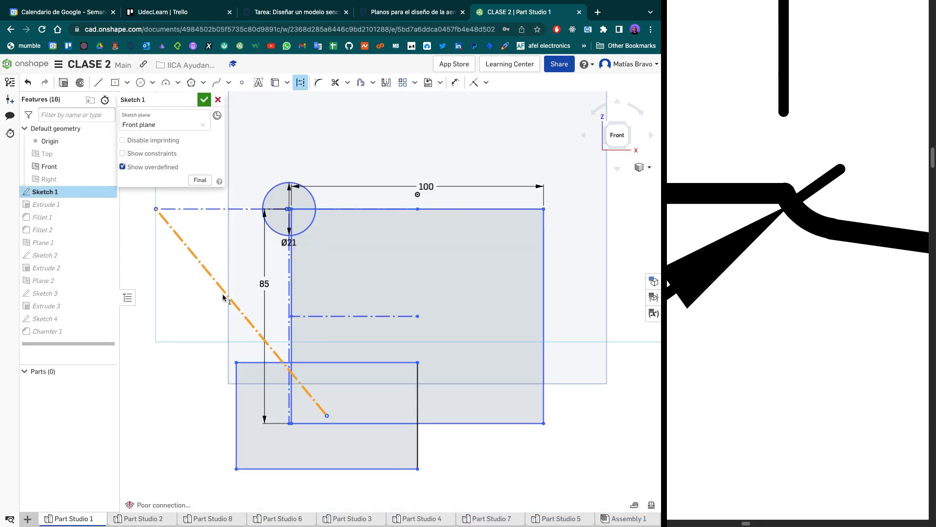
key("ctrl+z")
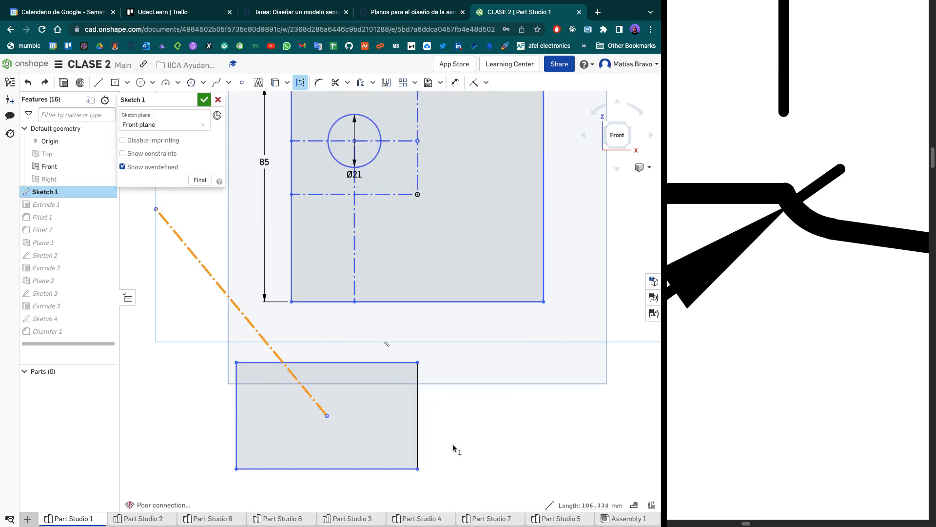
- Delete the diagonal construction line and the lower rectangle from Sketch 1
left_click_drag(443, 482, 207, 346)
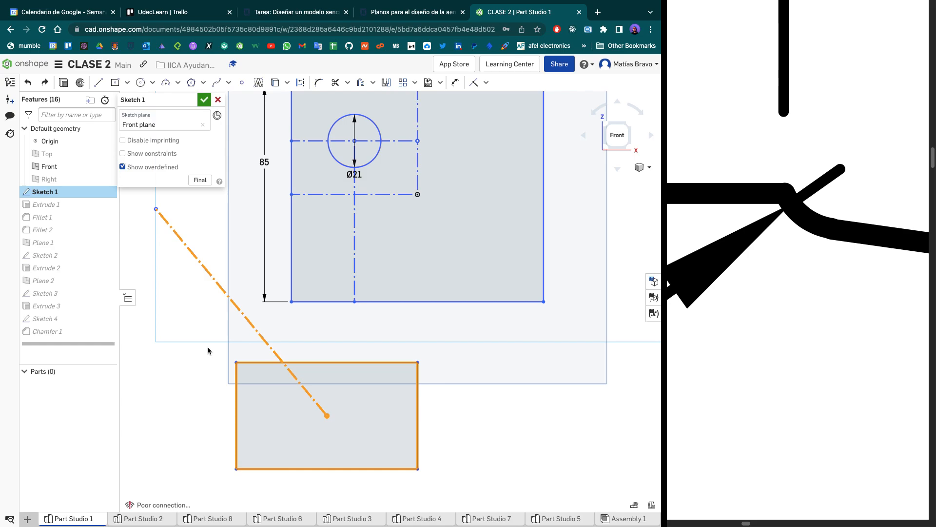
key("Delete")
scroll(436, 261, "down", 2)
middle_click_drag(437, 259, 432, 330)
scroll(446, 263, "up", 4)
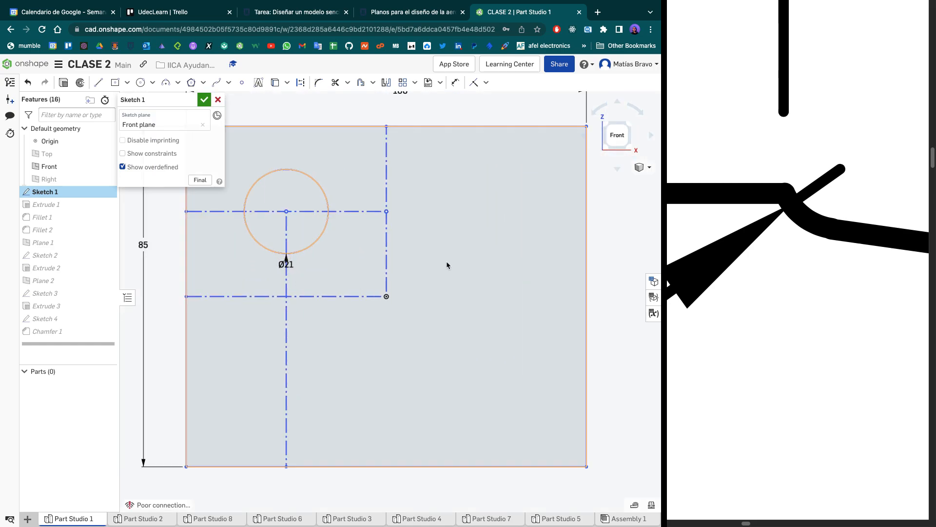
- Apply Coincident constraints between the origin and the vertical and horizontal construction lines that meet at it in Sketch 1
left_click(474, 82)
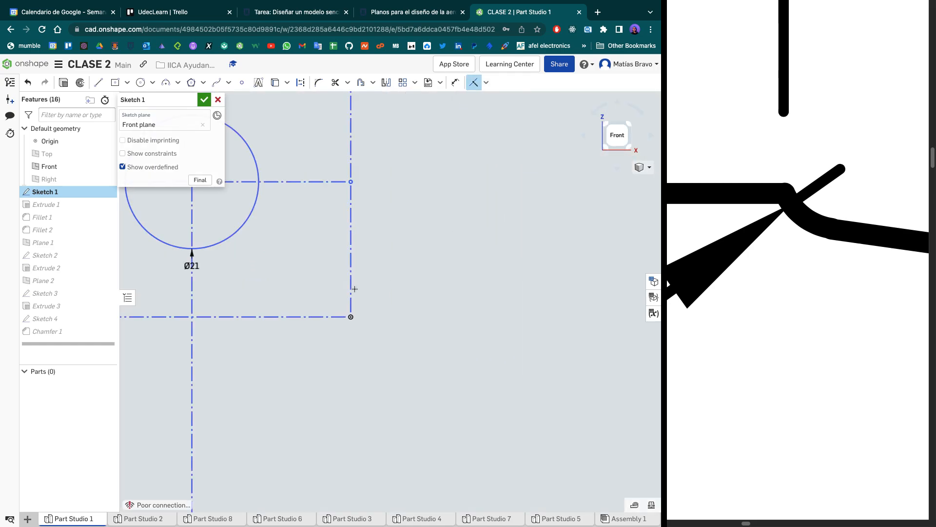
left_click(351, 289)
left_click(350, 316)
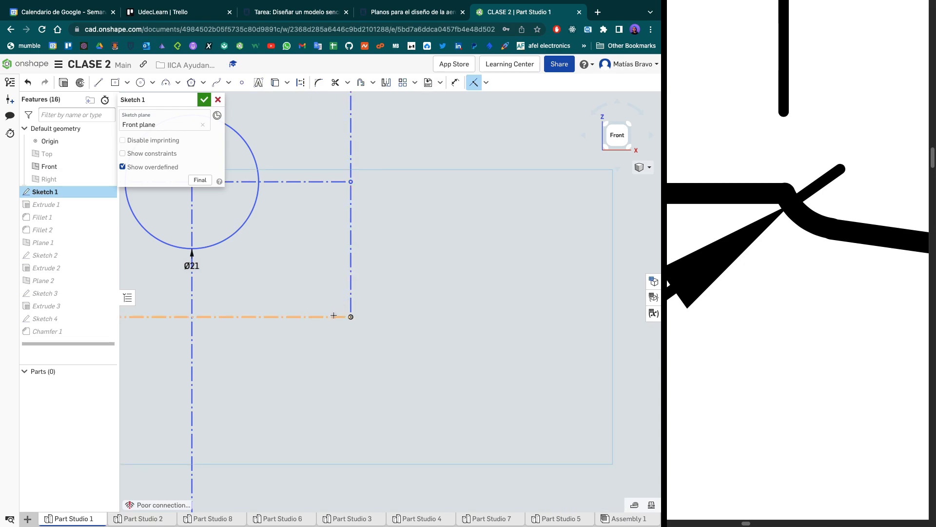
left_click(341, 316)
left_click(349, 318)
scroll(349, 317, "down", 8)
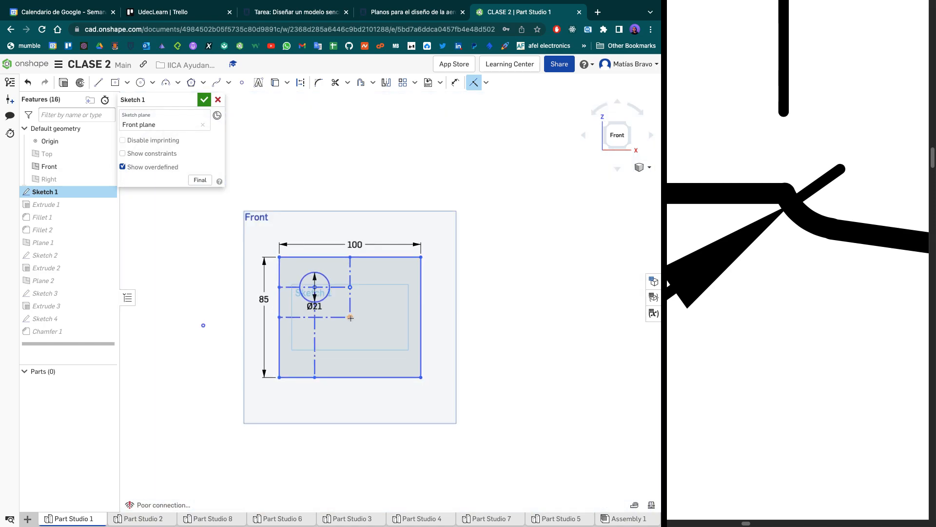
key("Escape")
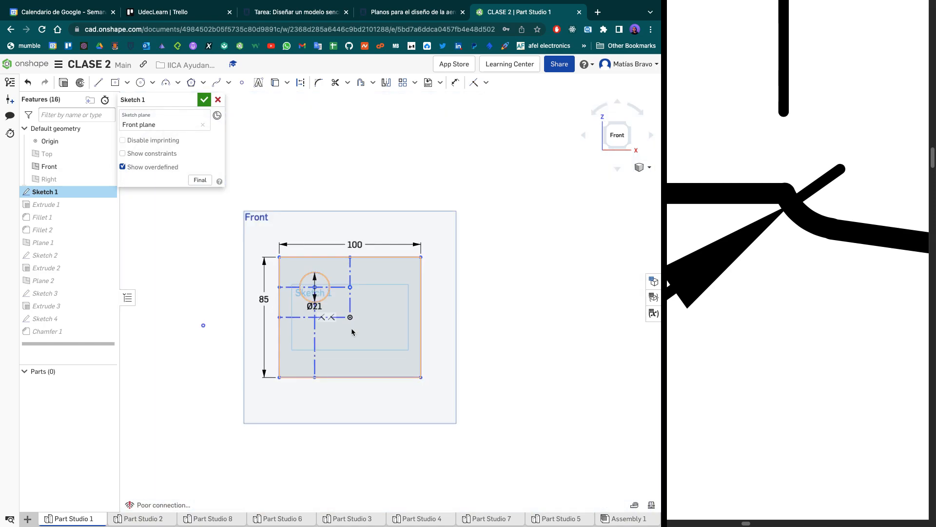
scroll(350, 318, "up", 4)
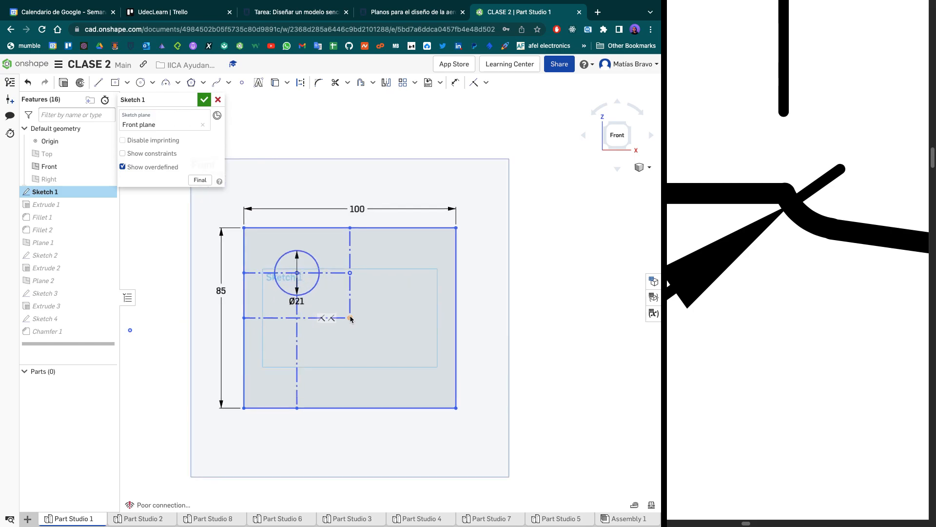
- Dimension the vertical construction line between the main rectangle's upper edge and the origin
key("d")
left_click(349, 290)
left_click(390, 269)
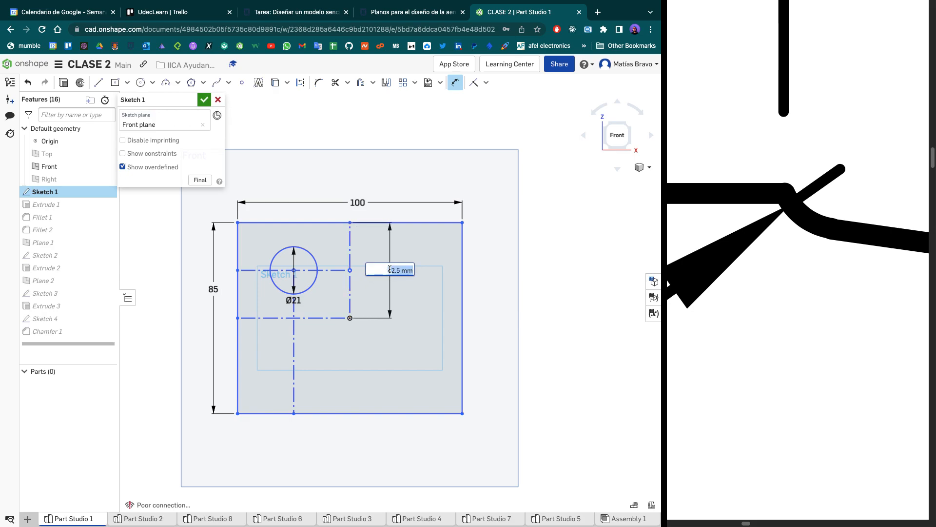
key("Return")
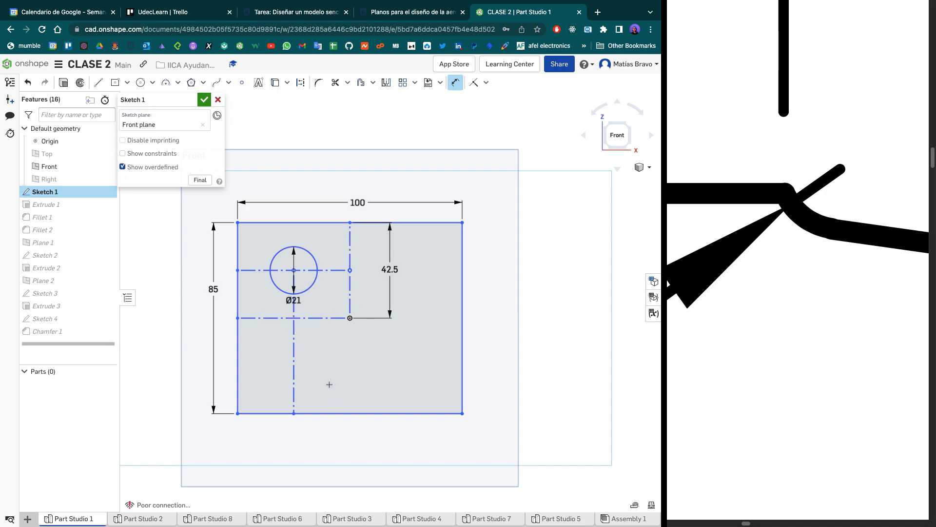
- Sketch a center-point rectangle about 86 mm wide and 138 mm high to the right of the main rectangle
scroll(354, 398, "down", 3)
scroll(354, 398, "up", 3)
scroll(294, 409, "down", 4)
middle_click_drag(347, 369, 263, 350)
left_click(117, 84)
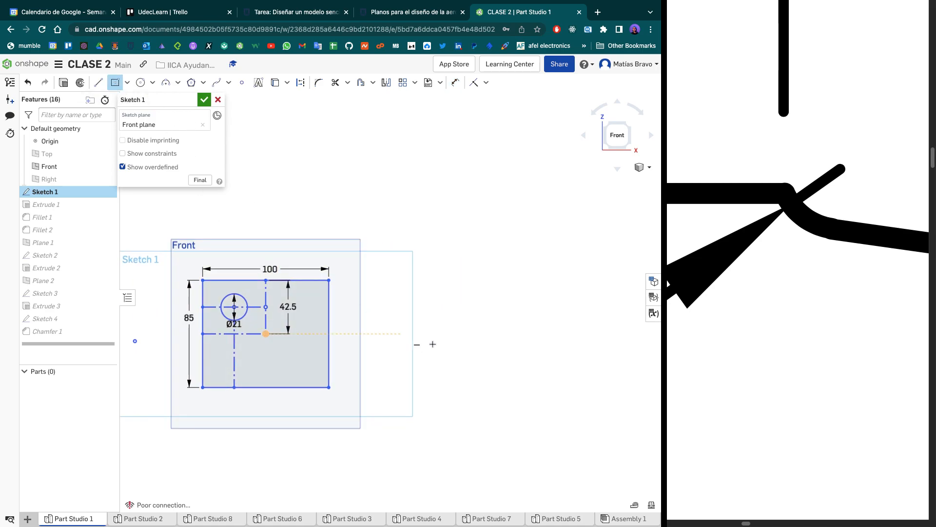
left_click(415, 388)
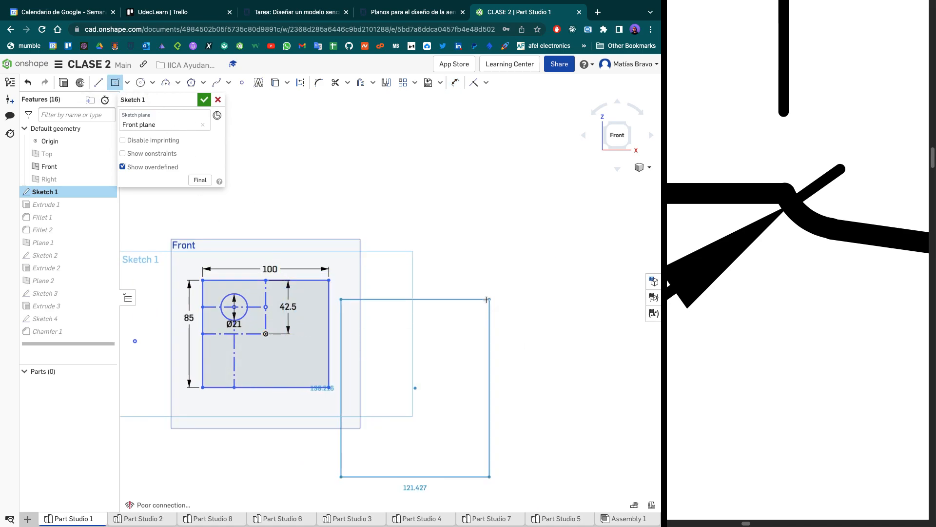
left_click(469, 302)
scroll(461, 353, "down", 1)
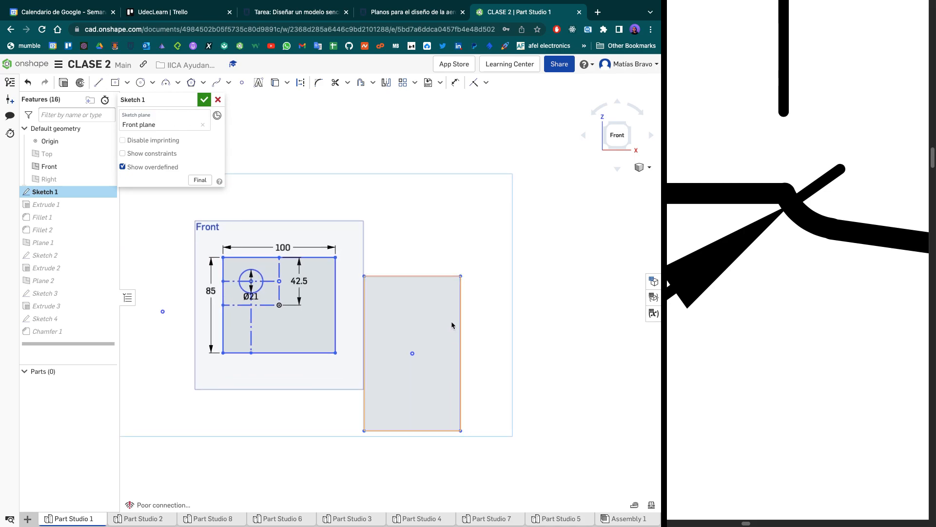
scroll(446, 318, "up", 3)
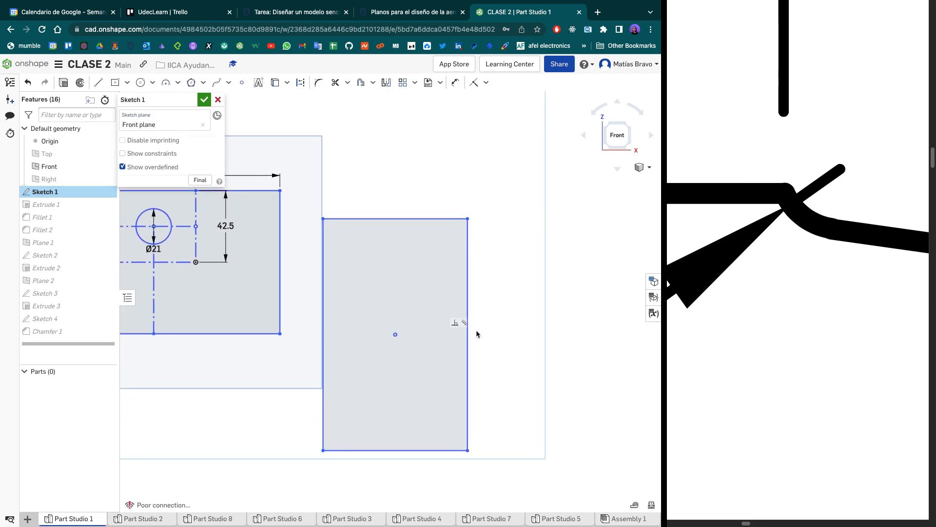
- Draw a line from the new rectangle's center and make its free end coincident with the rectangle's upper-right corner
key("l")
left_click(396, 334)
left_click(552, 257)
key("Escape")
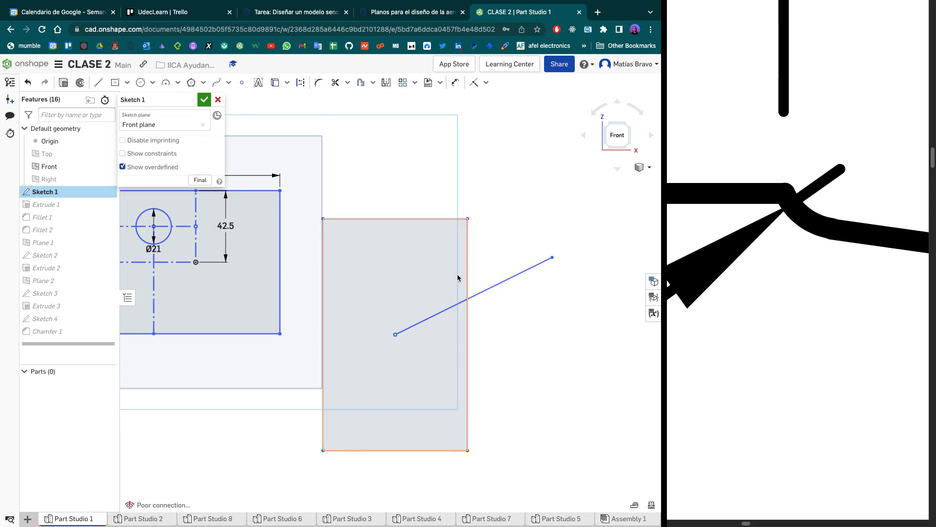
key("i")
left_click(468, 219)
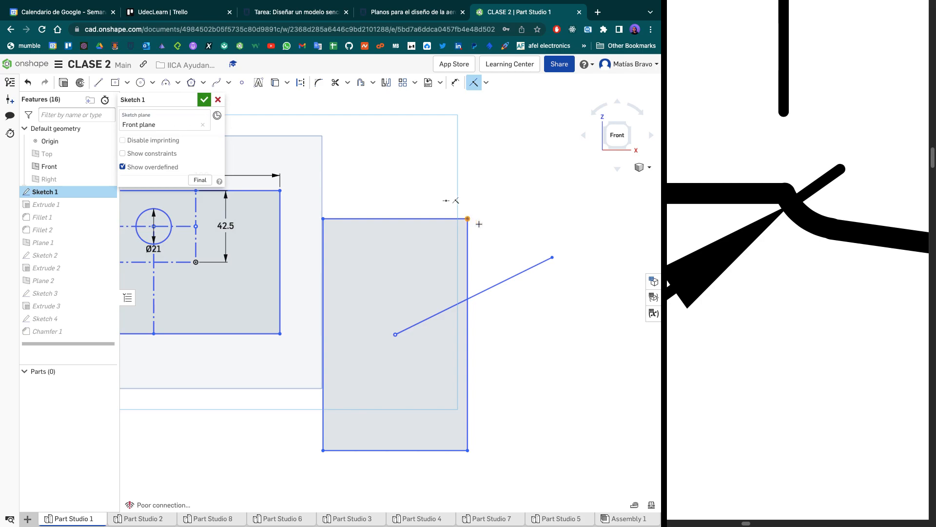
left_click(552, 259)
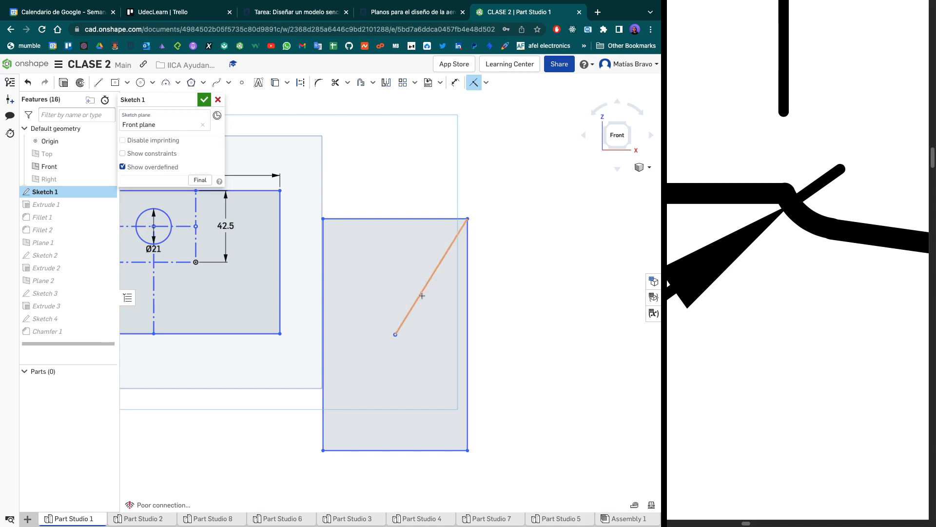
- Dimension the new rectangle to 140 mm high and 100 mm wide
left_click(468, 315)
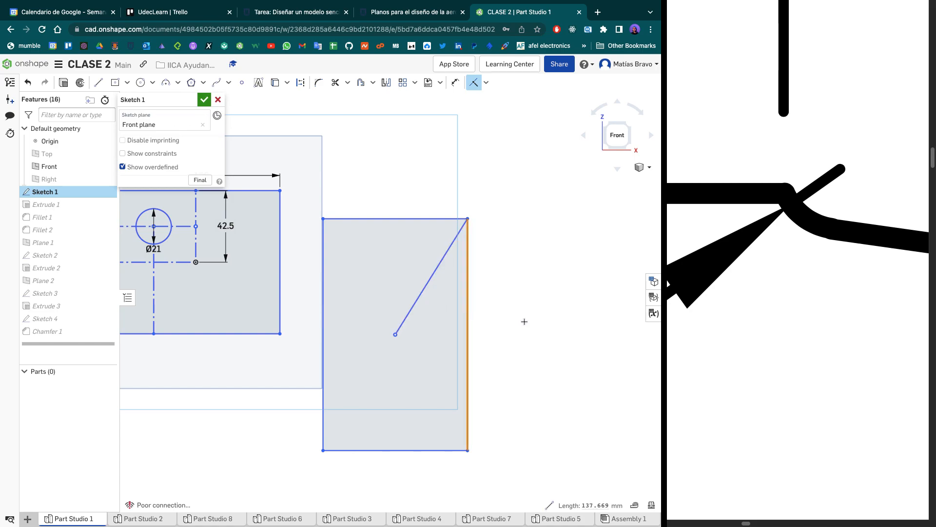
key("d")
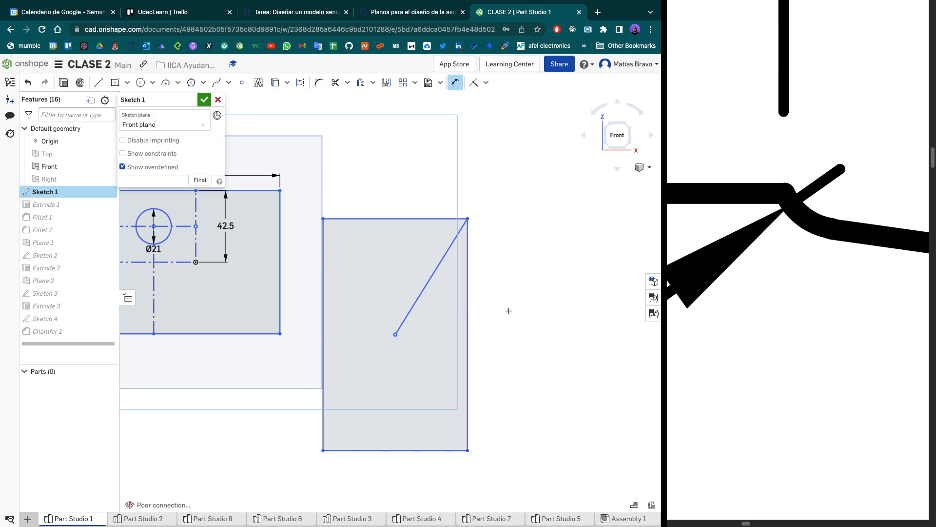
left_click(530, 312)
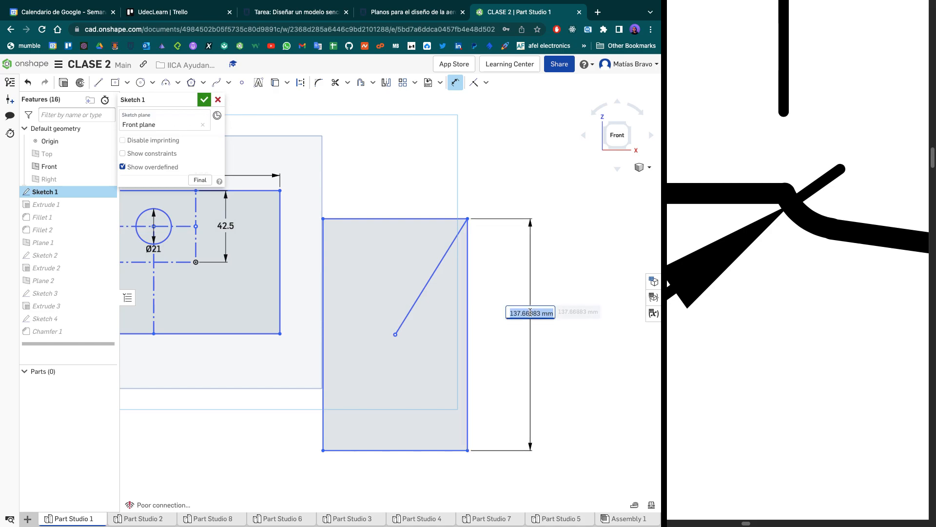
type("140")
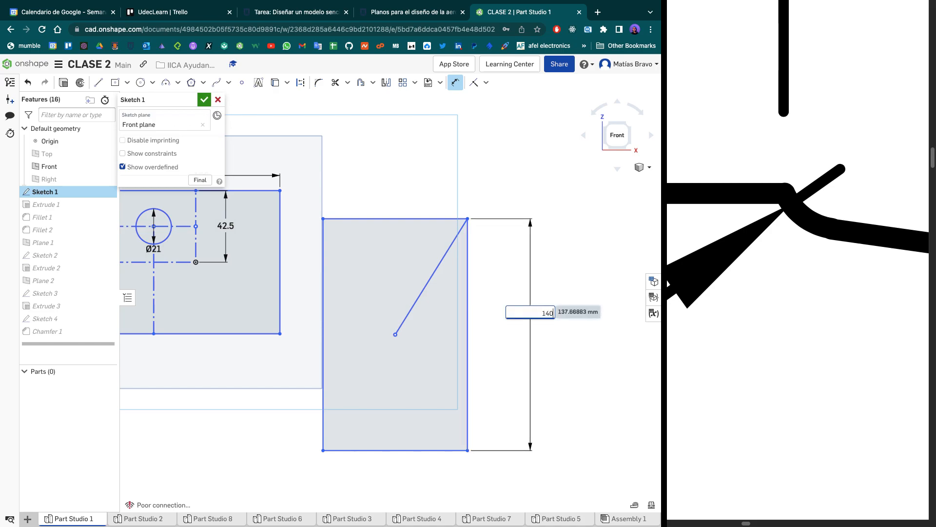
key("Return")
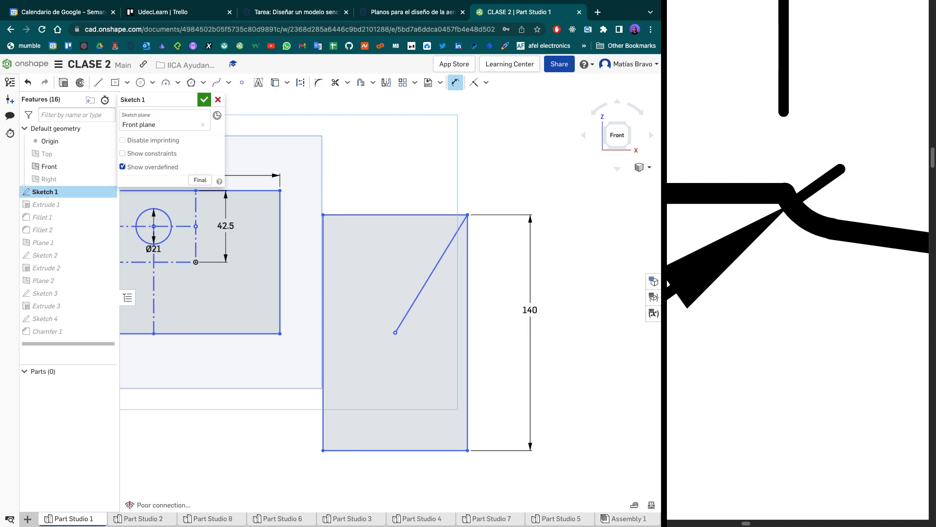
left_click(431, 450)
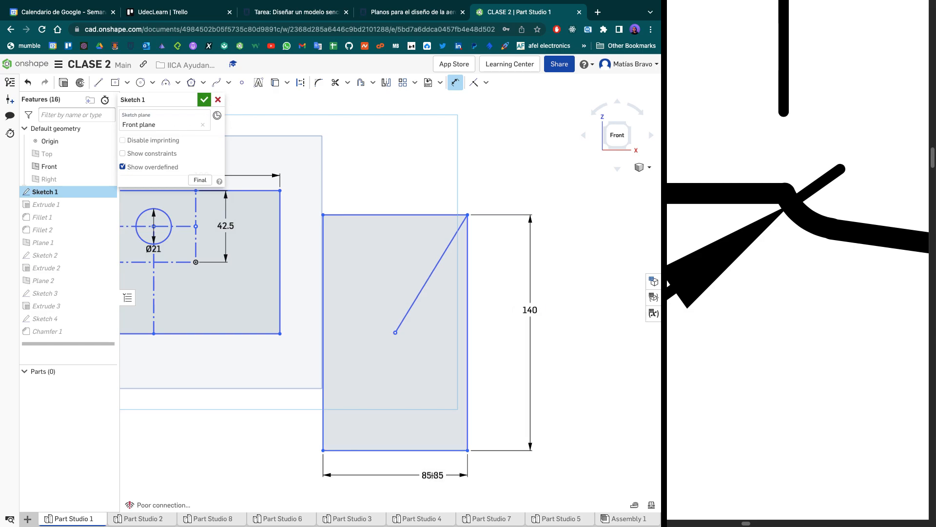
left_click(425, 477)
type("100")
key("Return")
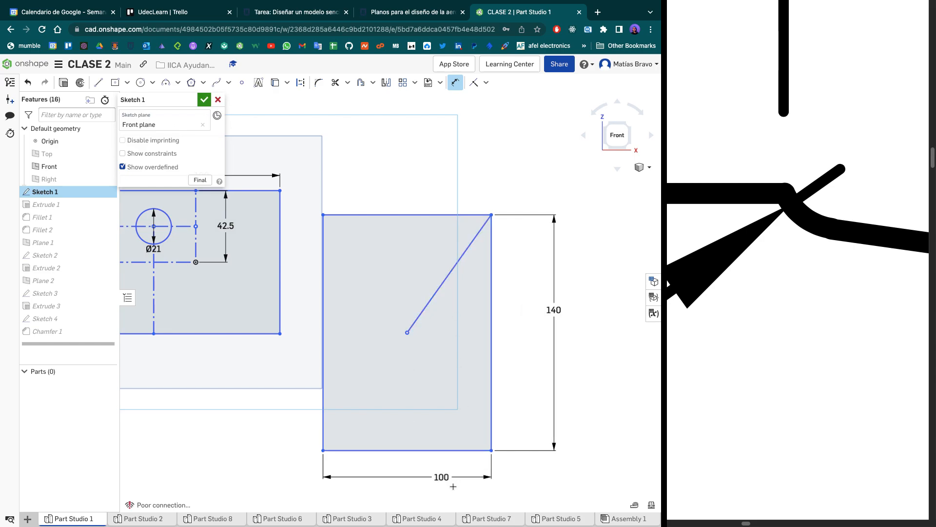
- Set the new rectangle's width to 200 mm and inspect how its diagonal line and center point respond
scroll(442, 454, "down", 5)
double_click(399, 426)
type("200")
key("Return")
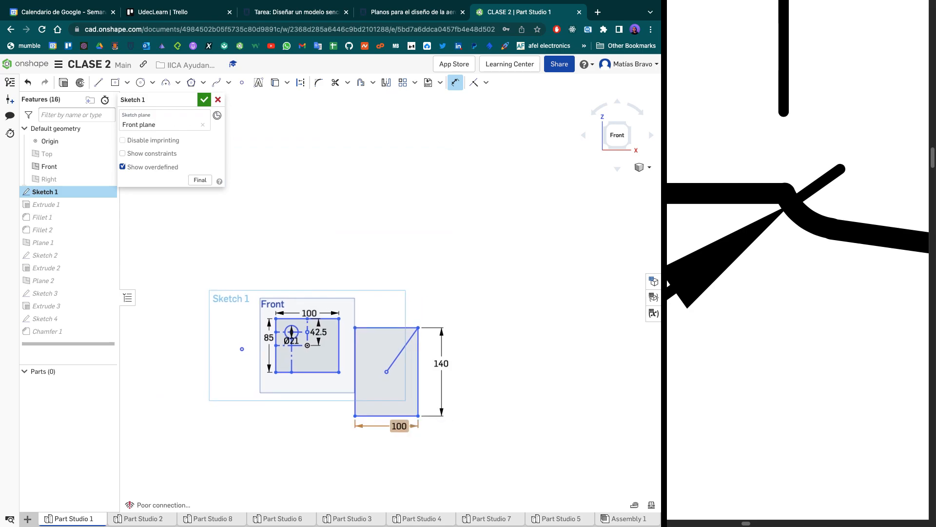
scroll(429, 397, "up", 5)
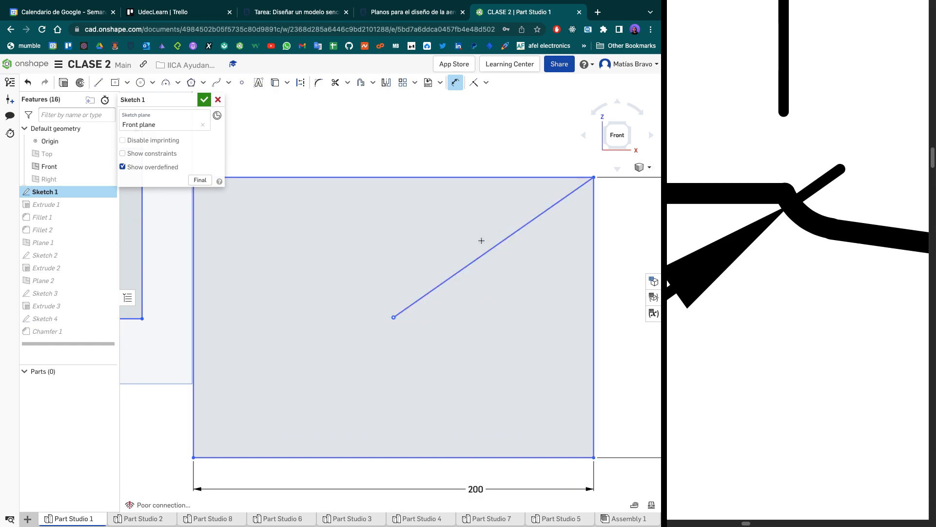
middle_click_drag(487, 249, 416, 291)
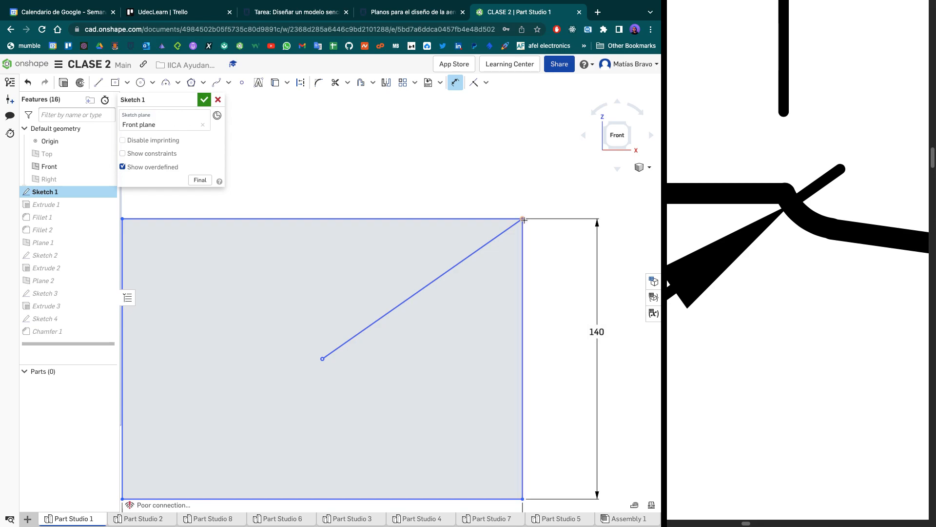
scroll(333, 364, "down", 5)
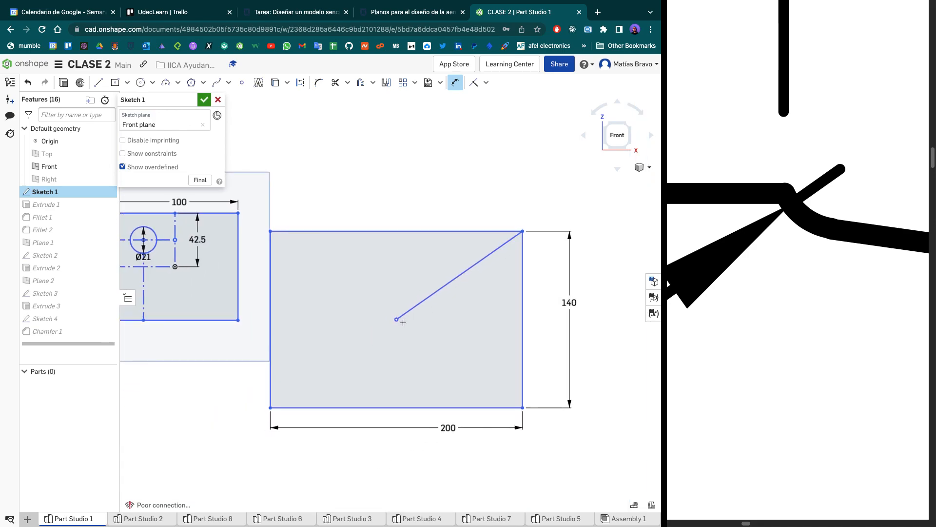
scroll(403, 323, "down", 2)
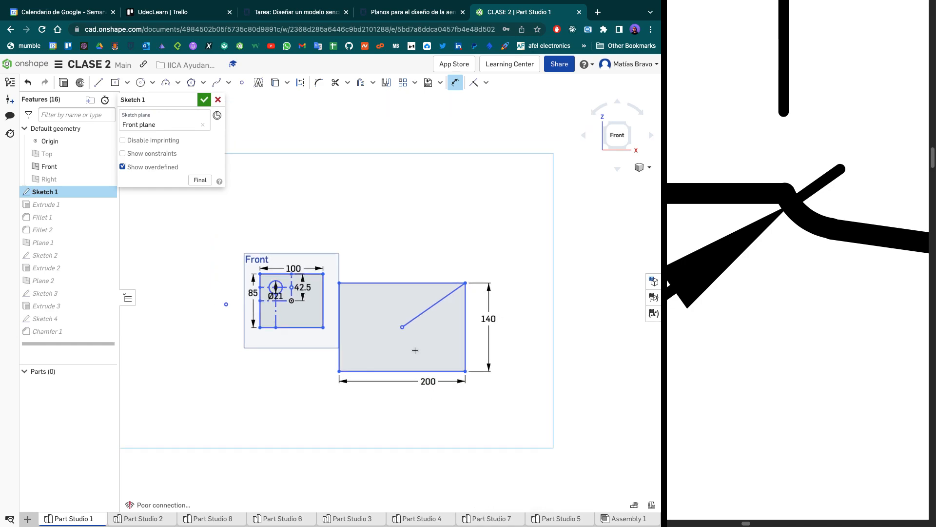
scroll(414, 343, "up", 3)
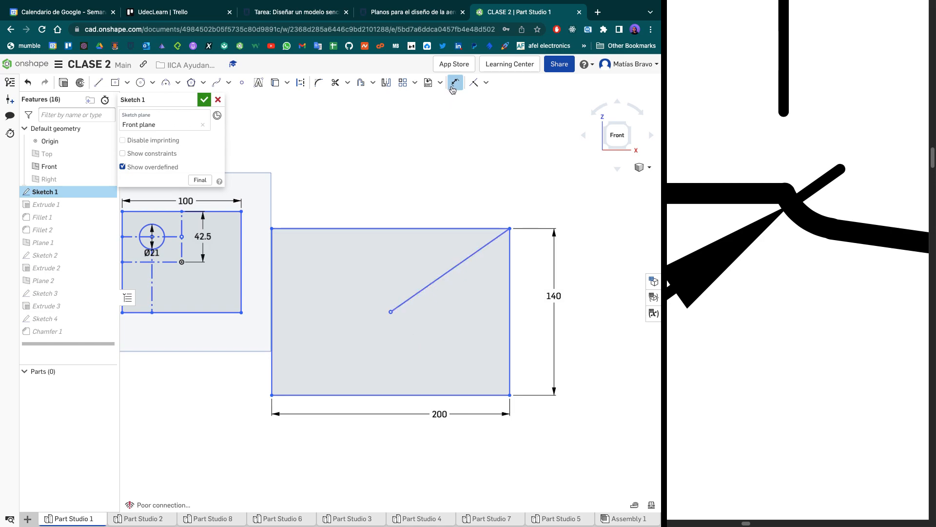
- Choose Tangent as the constraint type and sketch a circle about 56 mm in diameter above the new rectangle
left_click(474, 84)
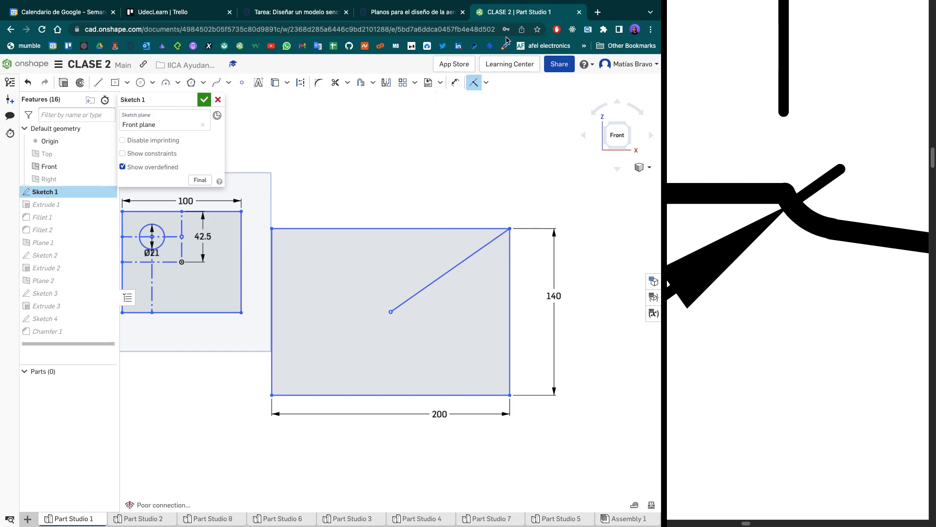
left_click(486, 82)
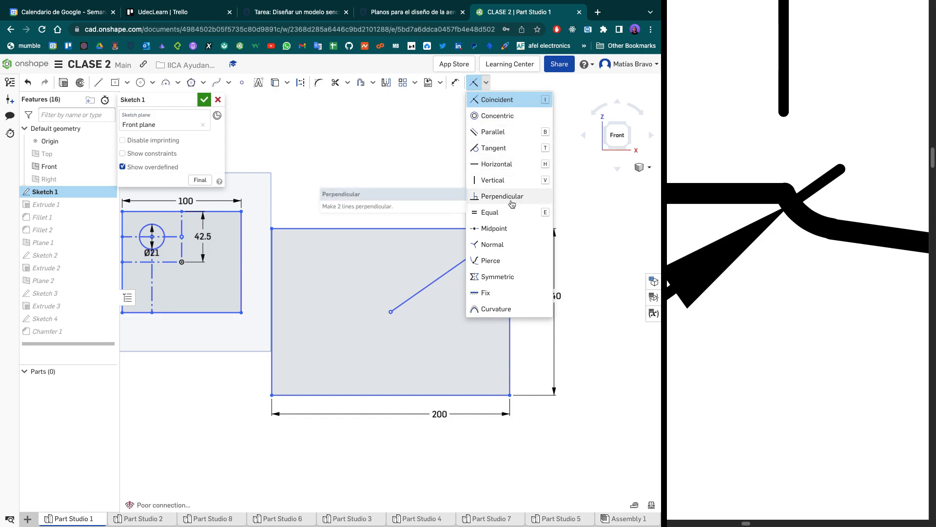
left_click(494, 148)
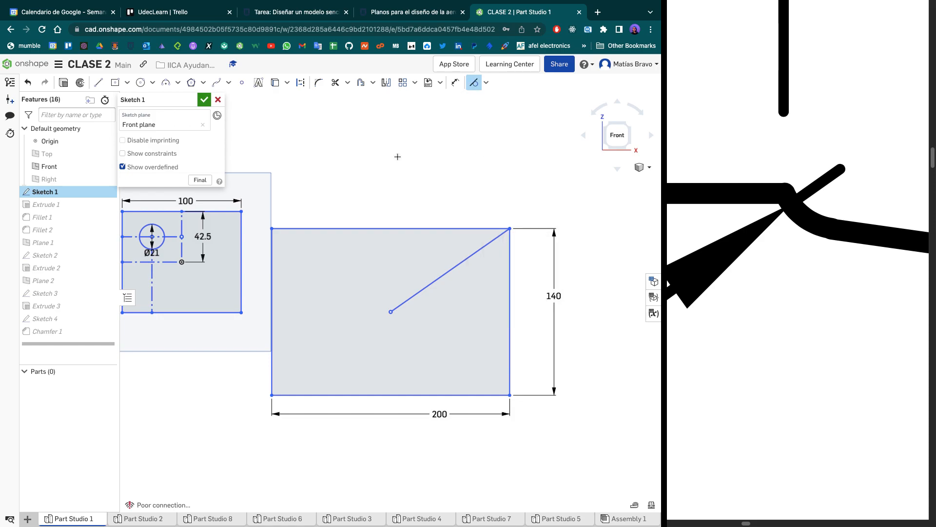
left_click(140, 82)
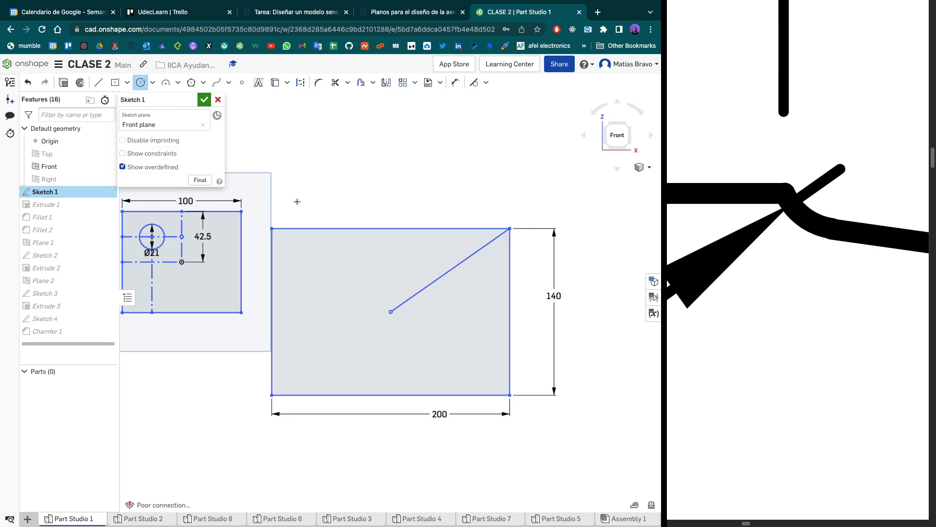
left_click(378, 164)
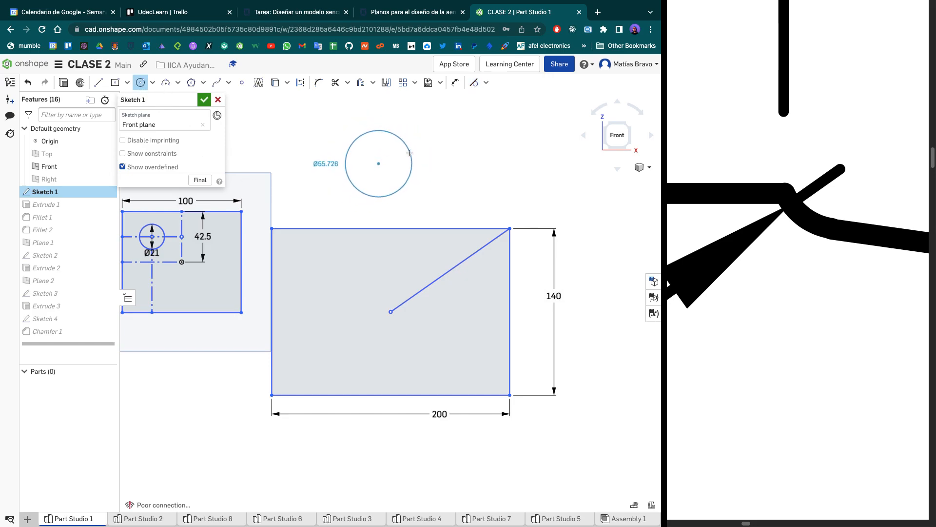
left_click(410, 153)
- Make the new circle tangent to the diagonal line in the 200 mm wide rectangle
left_click(473, 83)
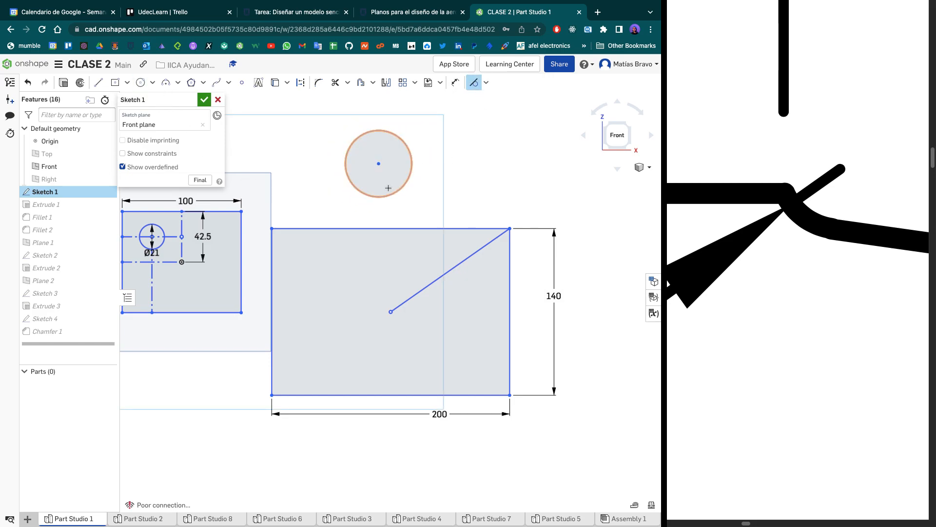
left_click(382, 196)
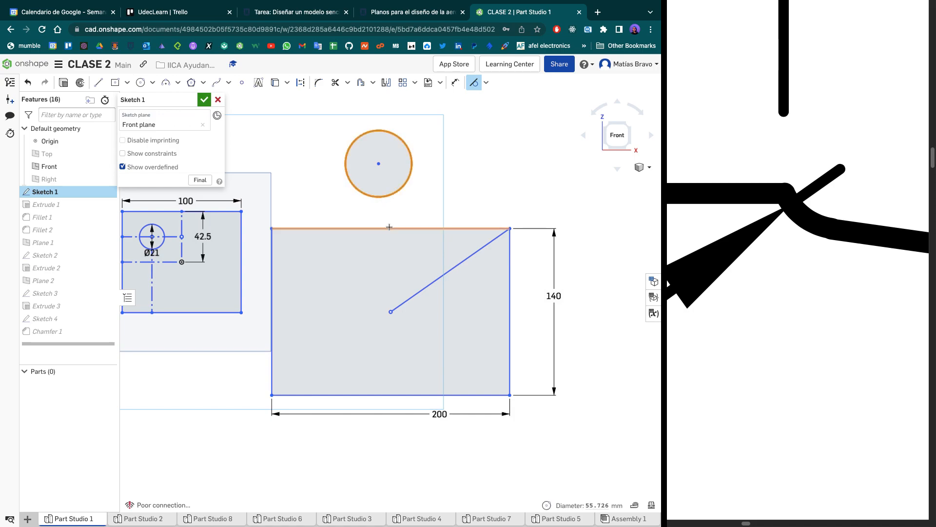
left_click(442, 285)
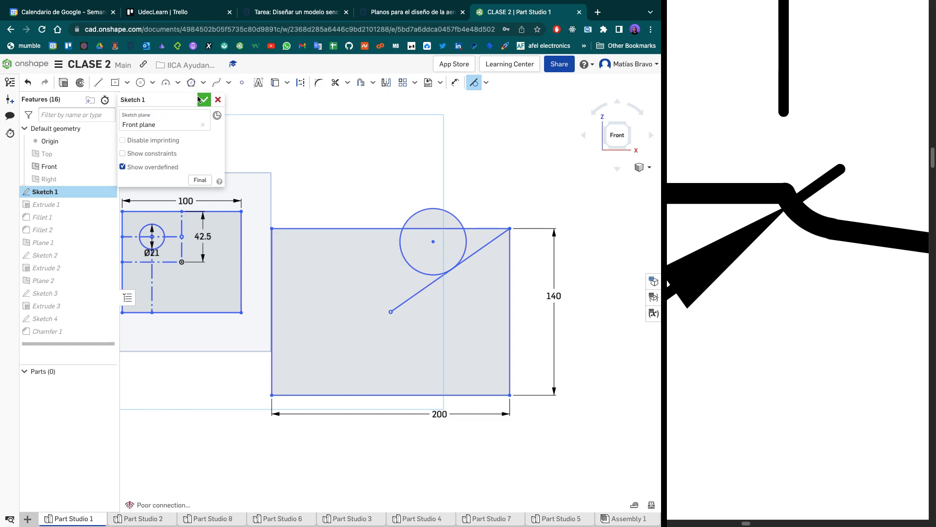
- Discard the demonstration edits made in Sketch 1 and bring the whole class part back into view
left_click(218, 99)
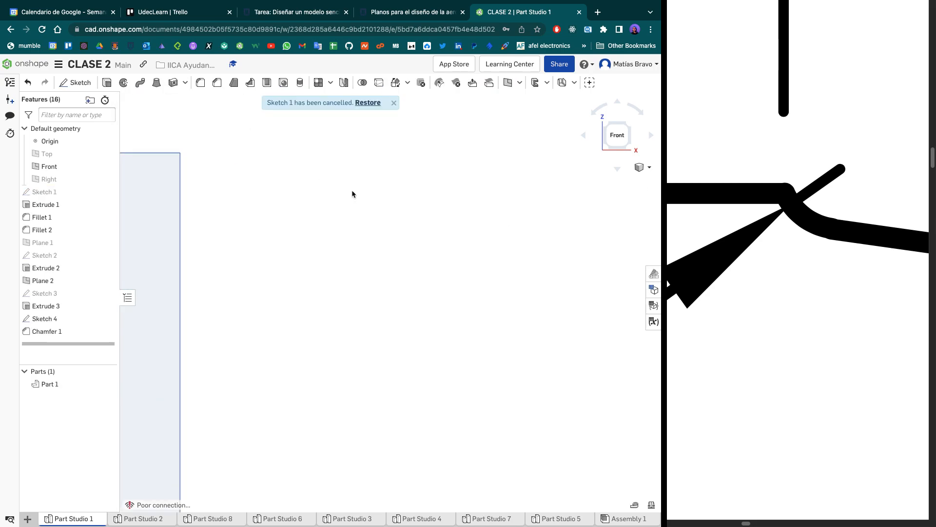
left_click(394, 103)
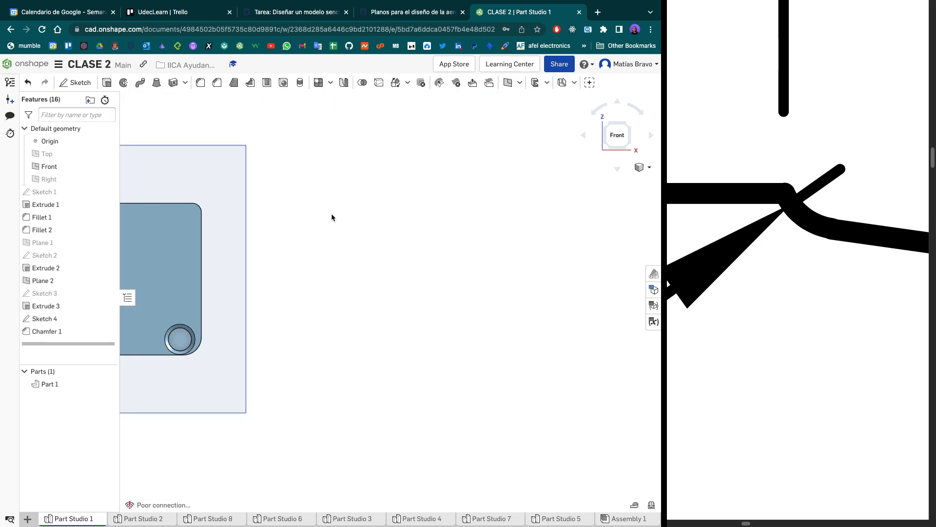
key("f")
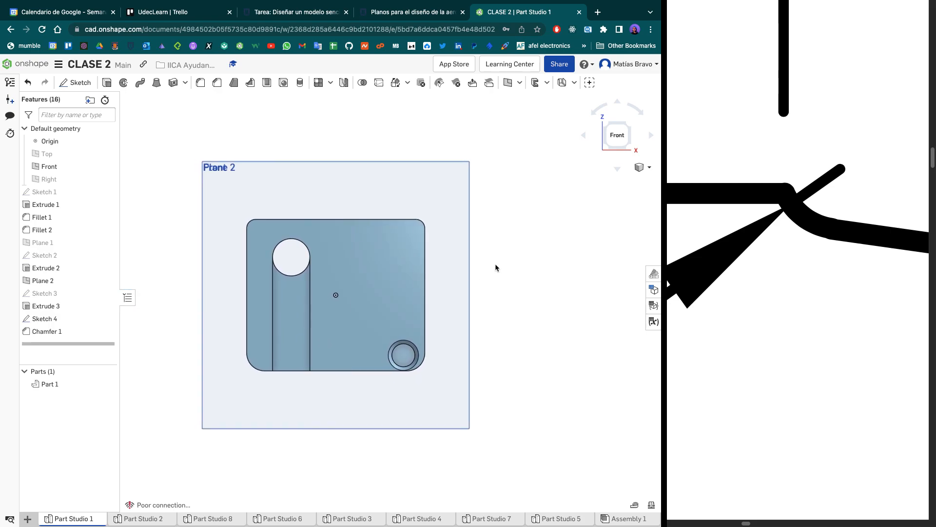
scroll(434, 267, "down", 1)
scroll(413, 270, "up", 2)
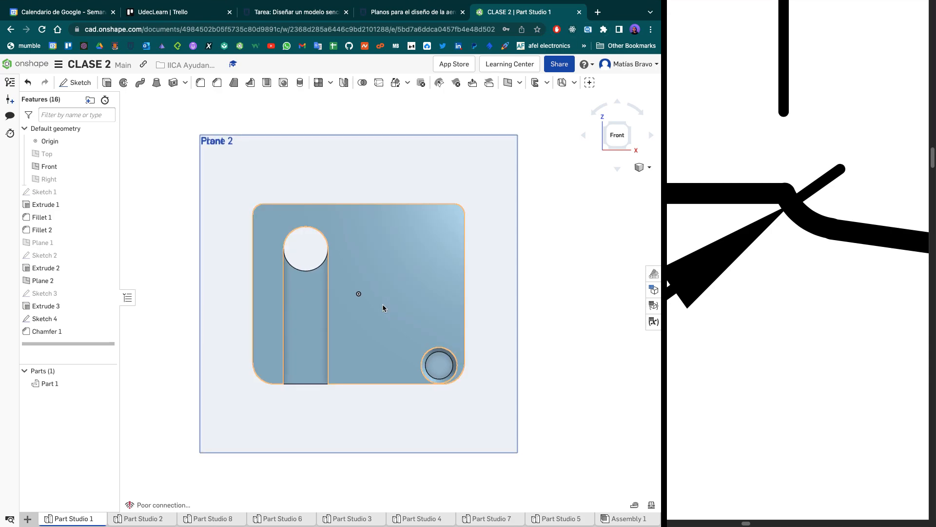
- Look through Part Studio 1, Part Studio 2 and Part Studio 8, and open Assembly 1 to view the assembled plane
left_click(141, 518)
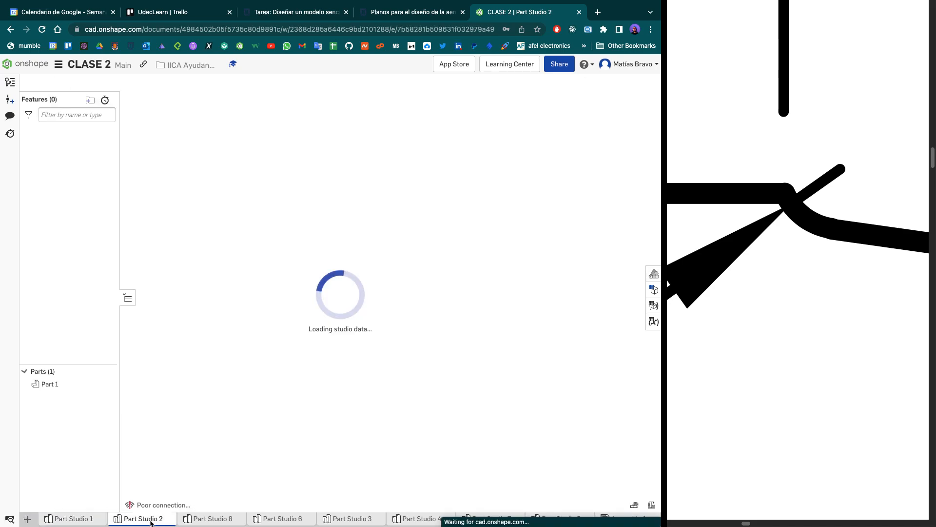
left_click(204, 518)
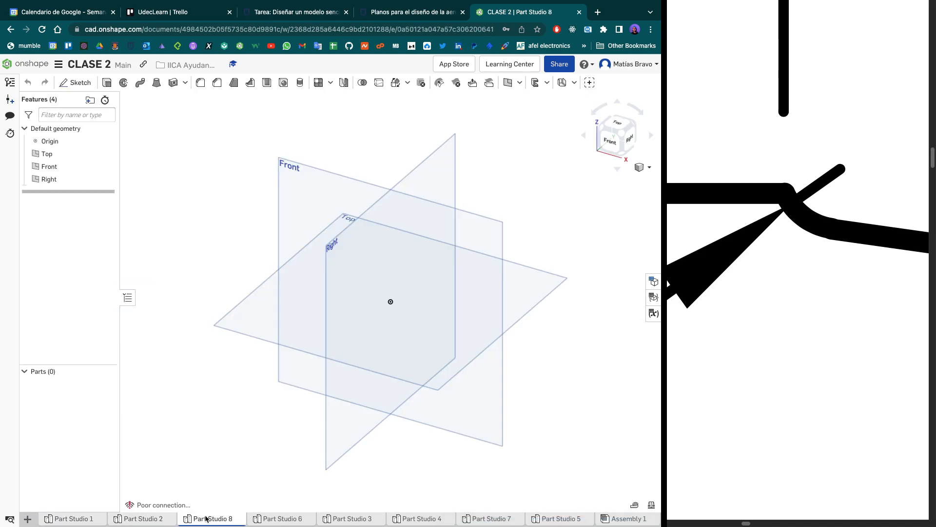
left_click(70, 519)
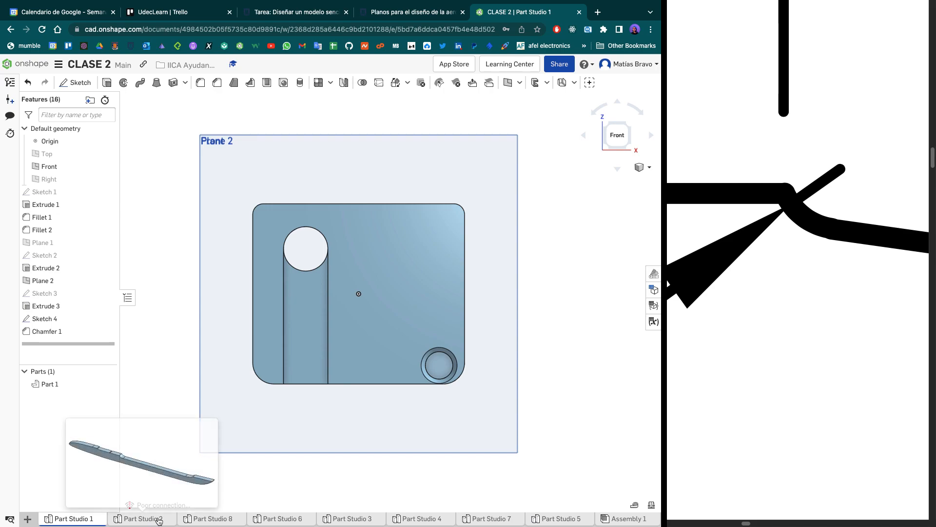
left_click(158, 520)
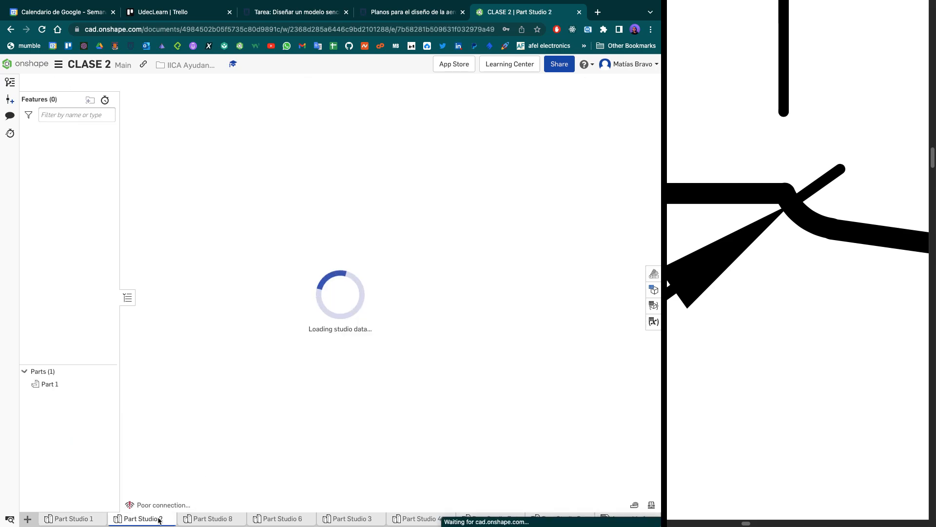
left_click(223, 520)
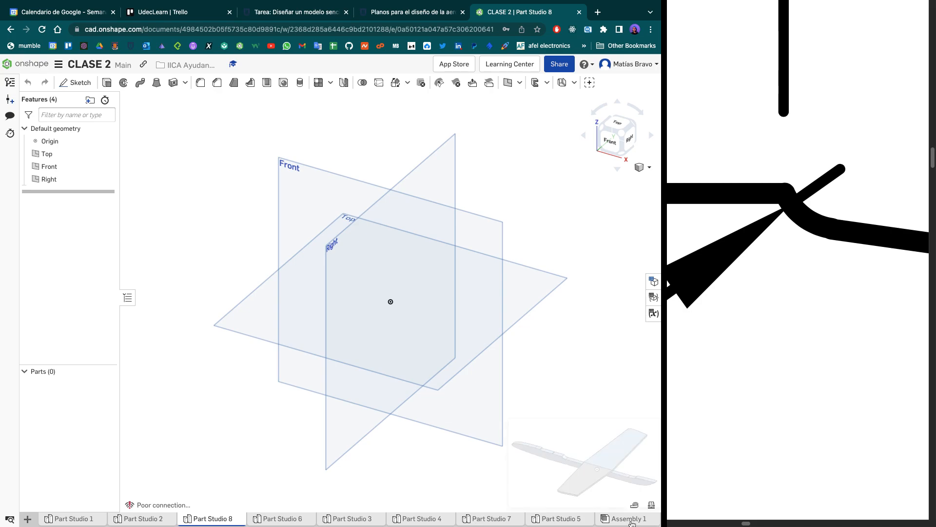
left_click(629, 519)
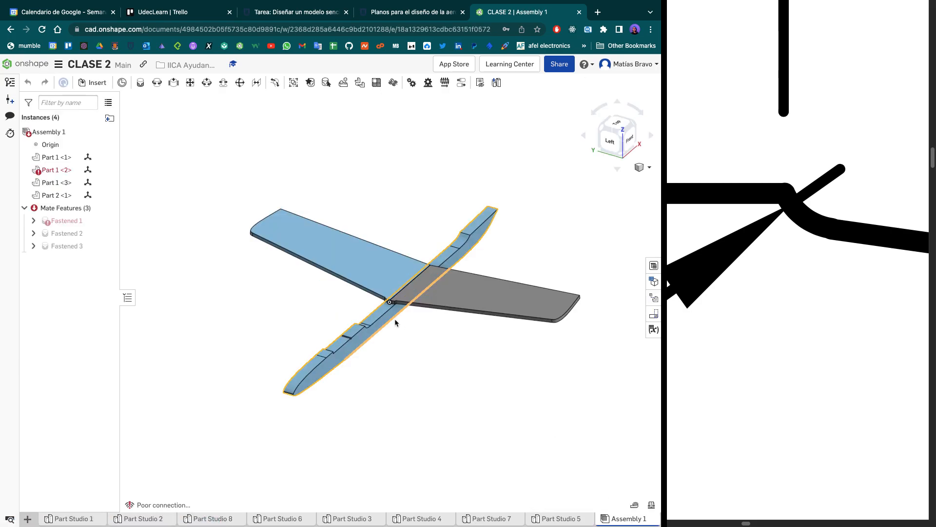
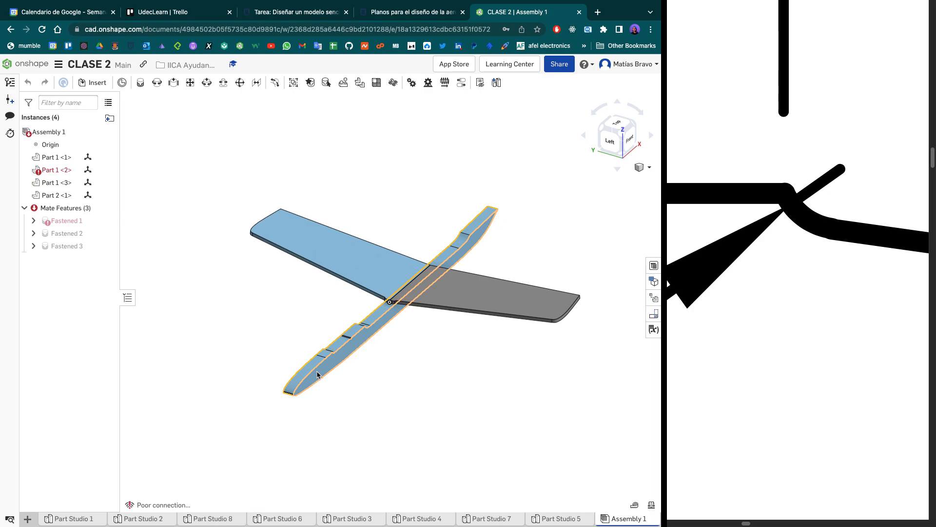
- Open Part Studio 7 and examine the two wing profiles in its Sketch 1
scroll(381, 319, "down", 5)
scroll(381, 319, "up", 8)
scroll(381, 319, "down", 3)
scroll(380, 319, "down", 3)
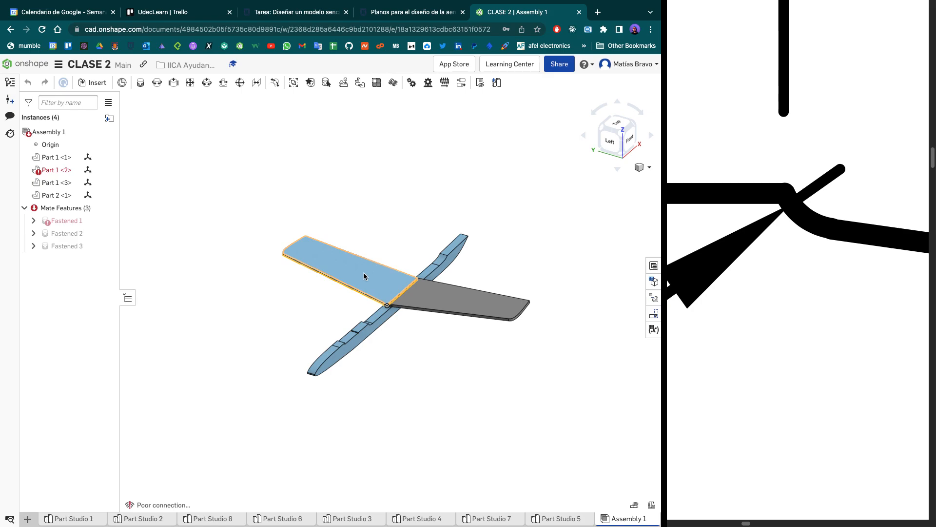
left_click(511, 519)
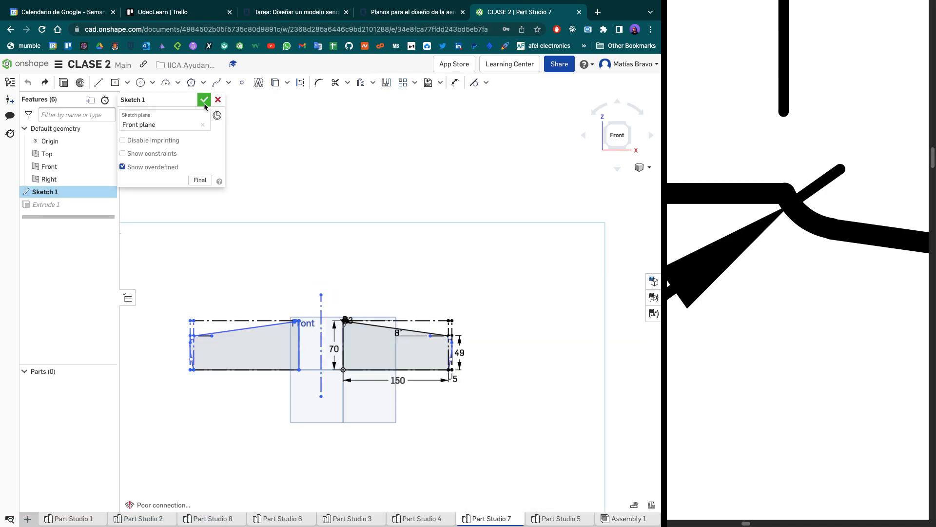
left_click(204, 100)
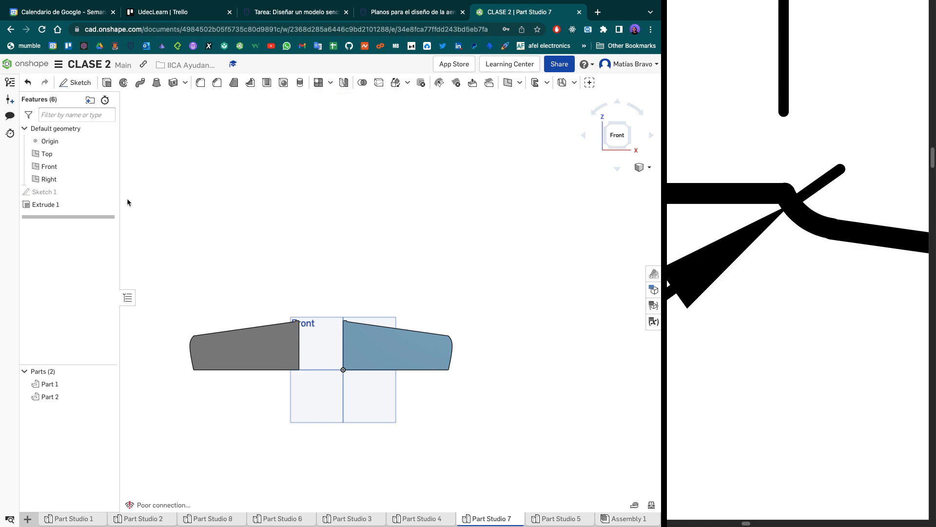
double_click(53, 194)
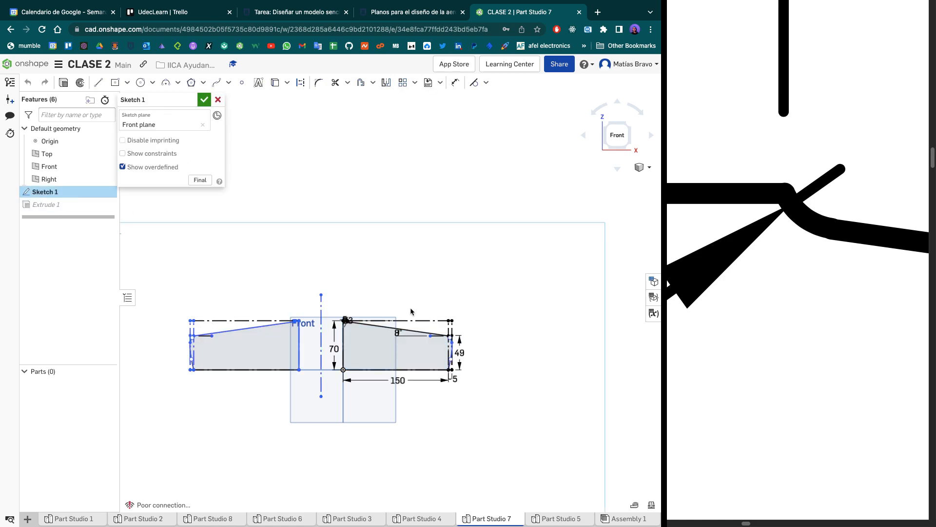
scroll(260, 329, "down", 2)
scroll(259, 329, "up", 4)
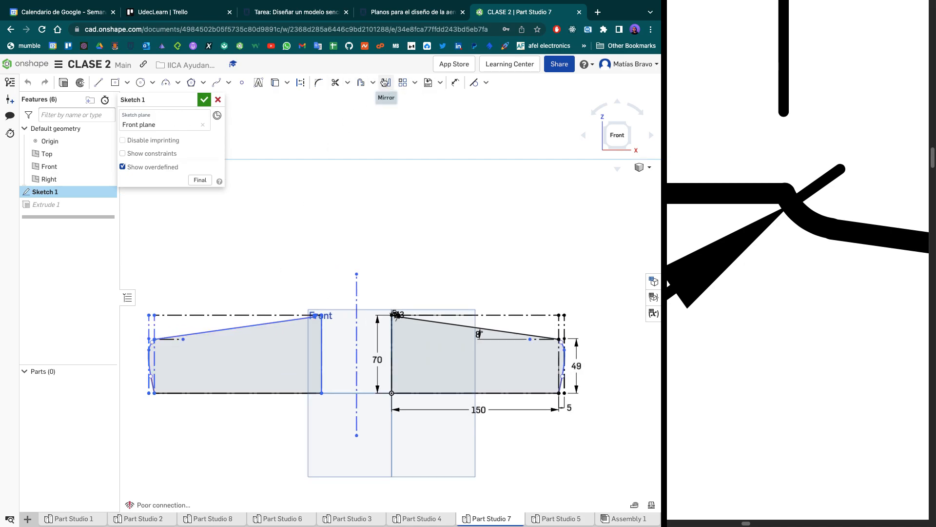
scroll(384, 82, "up", 5, "ctrl")
scroll(384, 82, "down", 5, "ctrl")
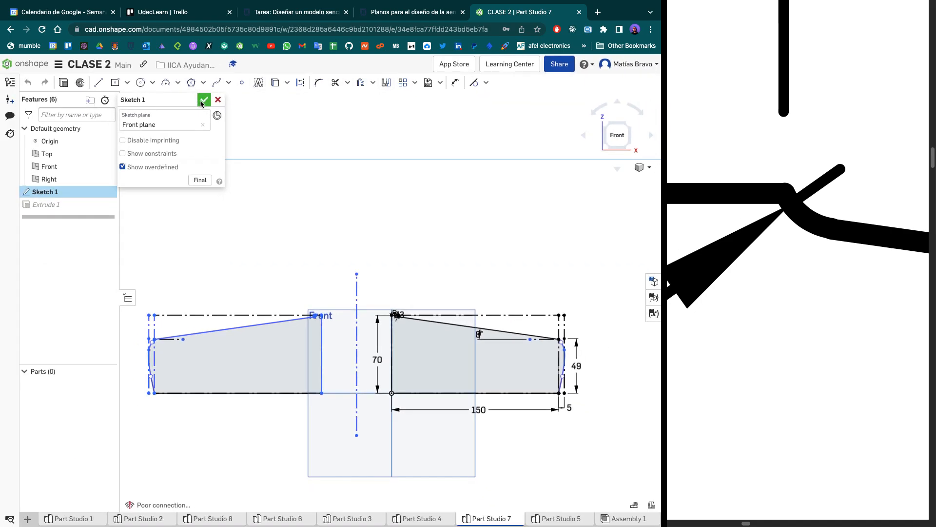
left_click(98, 82)
left_click(616, 461)
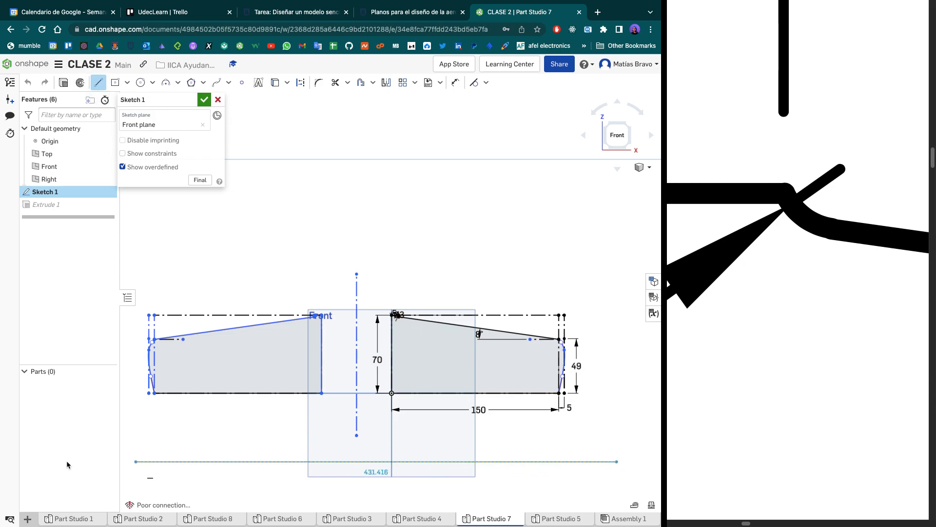
left_click(131, 461)
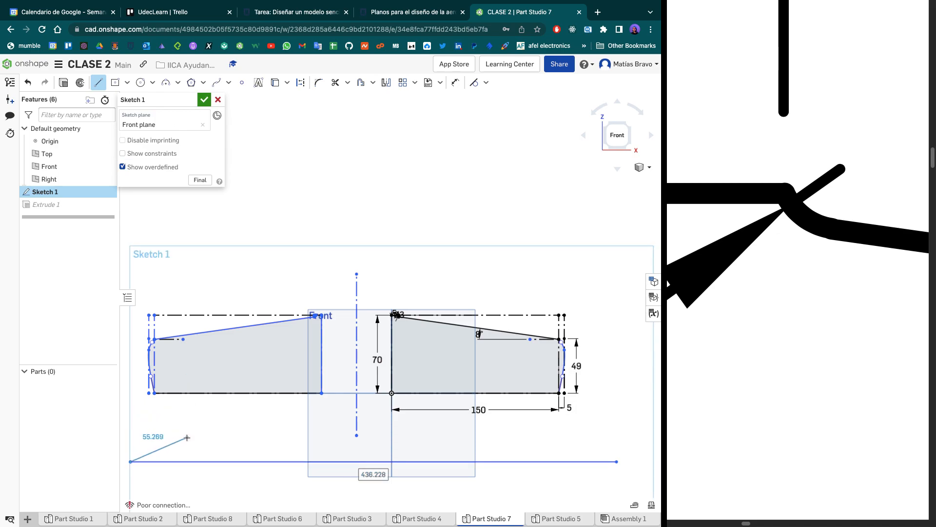
key("Escape")
key("ctrl+z")
- Sketch a horizontal construction line about 412 mm long below both wing profiles and finish Sketch 1
key("l")
key("q")
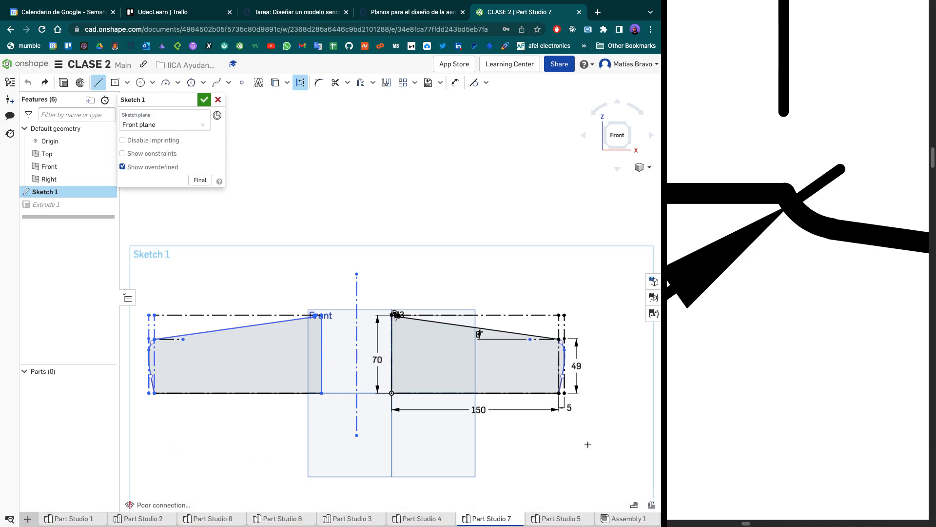
left_click(591, 478)
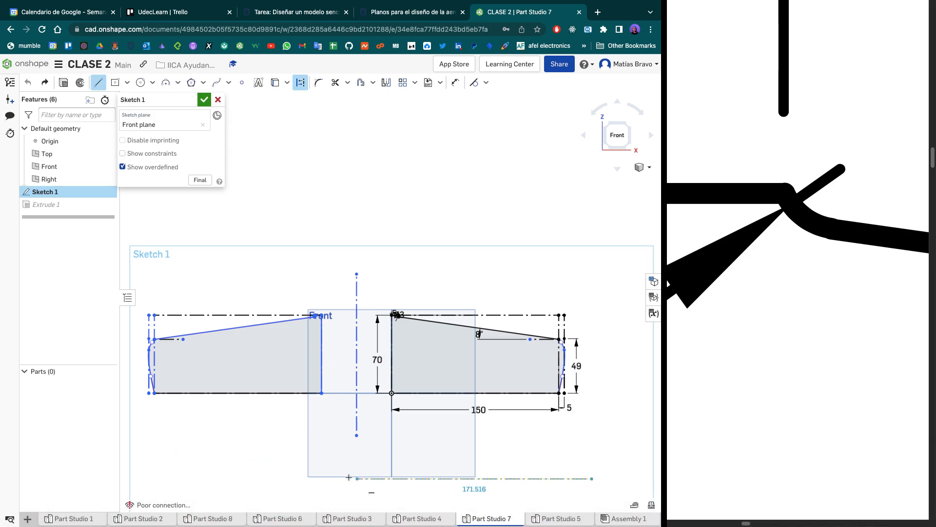
left_click(132, 479)
scroll(159, 472, "down", 2)
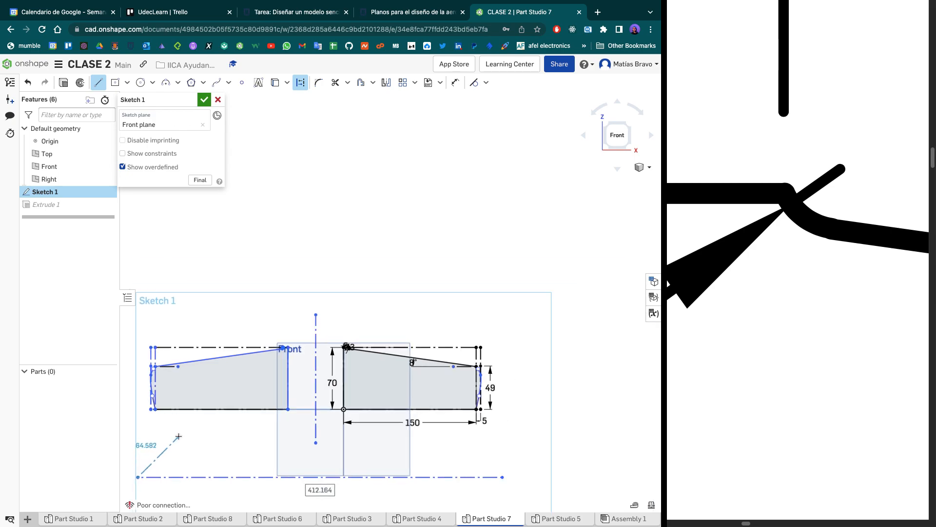
key("Escape")
left_click(203, 100)
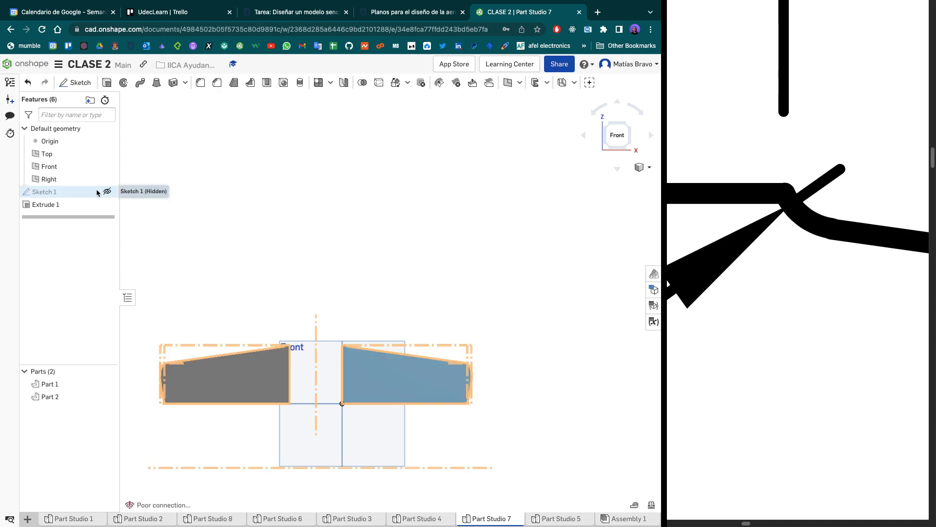
- Show Sketch 1 and set up a new part mirror with both wing parts as the entities to mirror
left_click(106, 192)
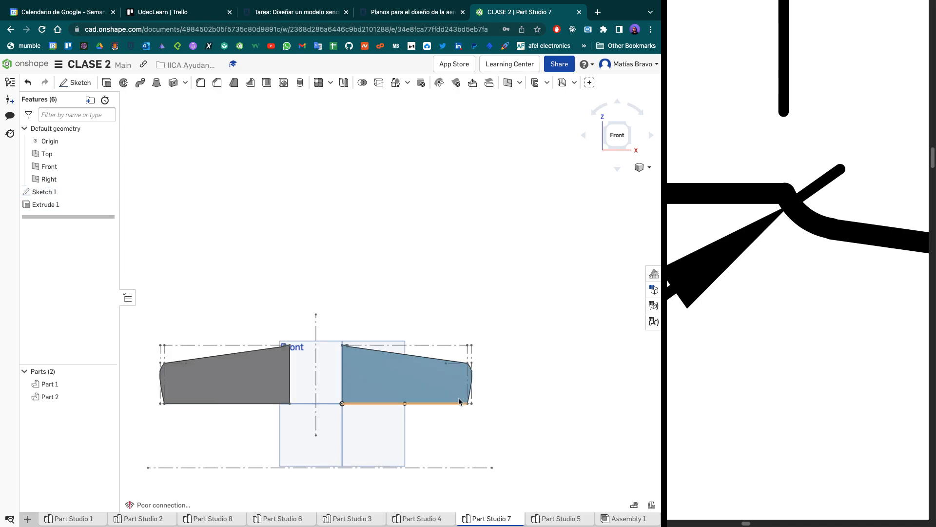
left_click(343, 83)
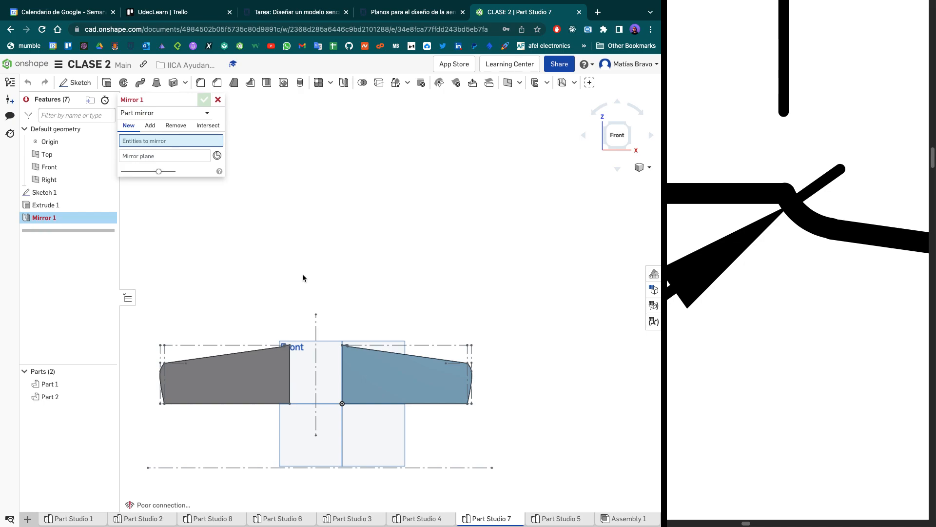
left_click(359, 373)
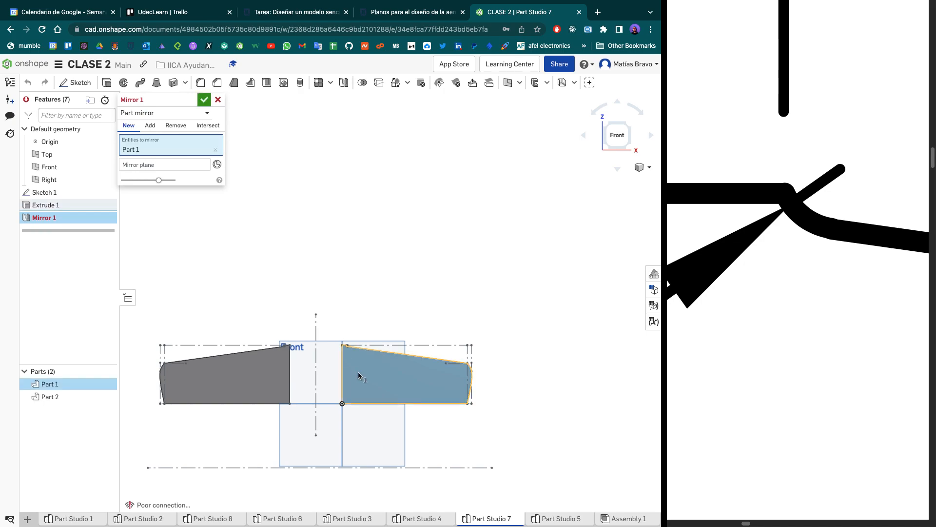
left_click(253, 381)
scroll(317, 351, "down", 5)
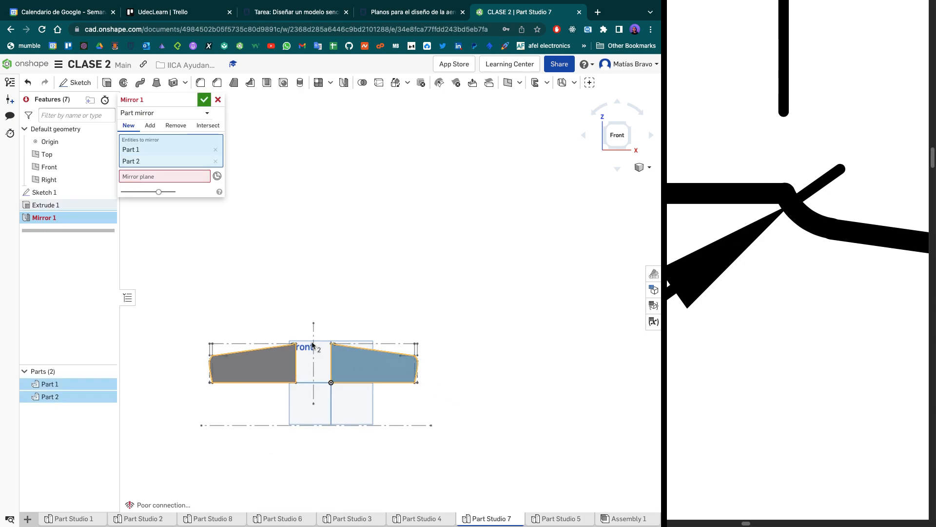
middle_click_drag(362, 377, 369, 338)
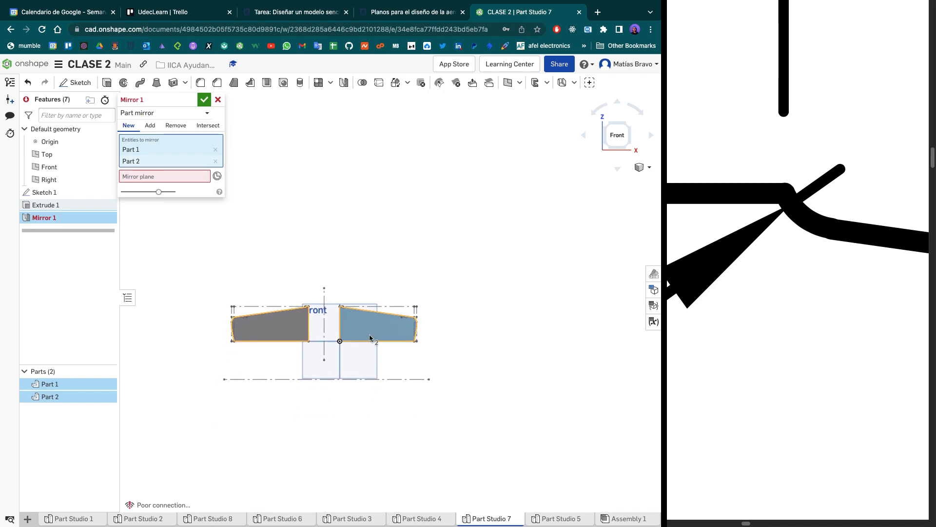
left_click(165, 177)
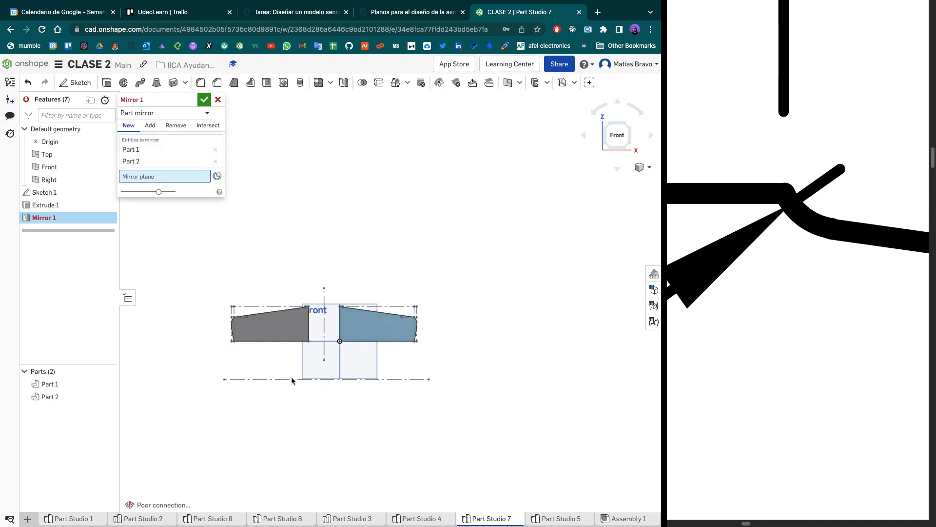
- Try the Front plane and the Top plane as the mirror plane
scroll(286, 378, "up", 4)
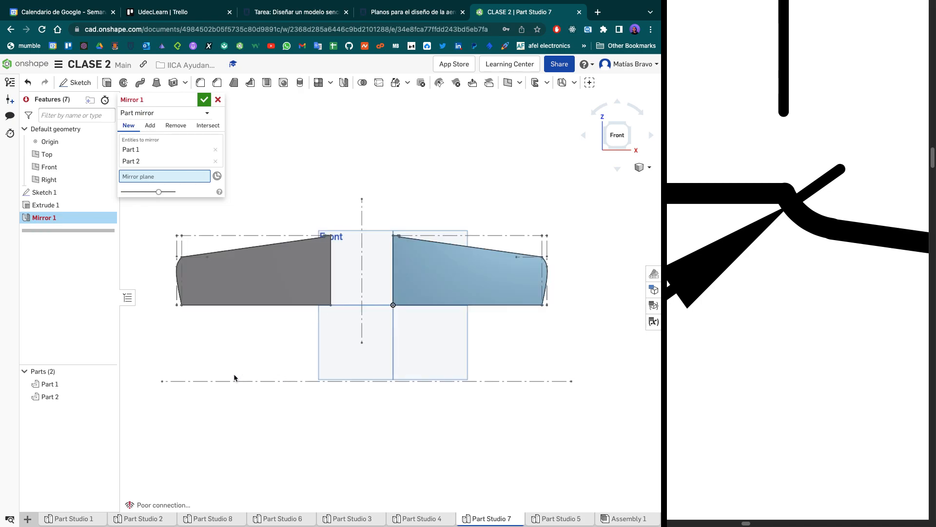
left_click(363, 264)
right_click_drag(475, 142, 465, 191)
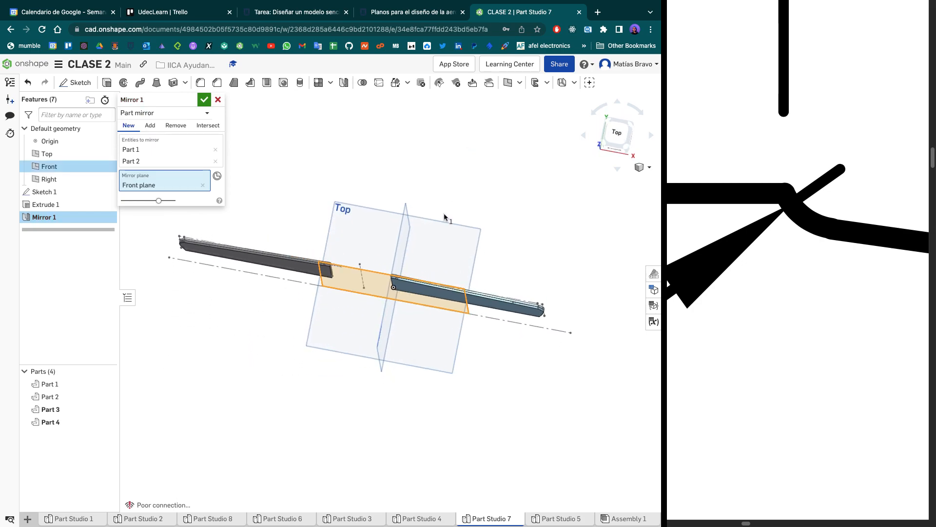
left_click(412, 238)
left_click(403, 231)
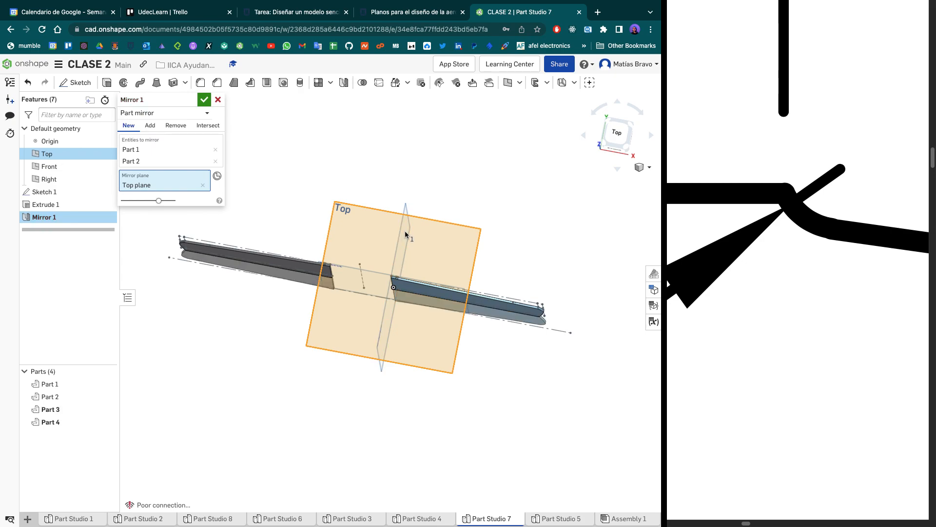
left_click(449, 220)
right_click_drag(497, 216, 503, 195)
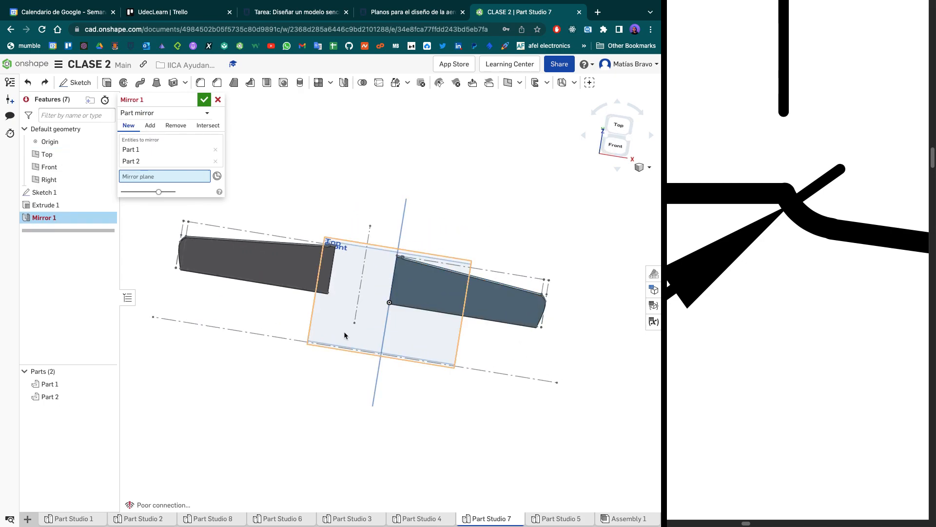
- Mirror the two wing parts across the Top plane as new parts
left_click(392, 348)
right_click_drag(393, 397, 381, 372)
right_click_drag(407, 368, 424, 371)
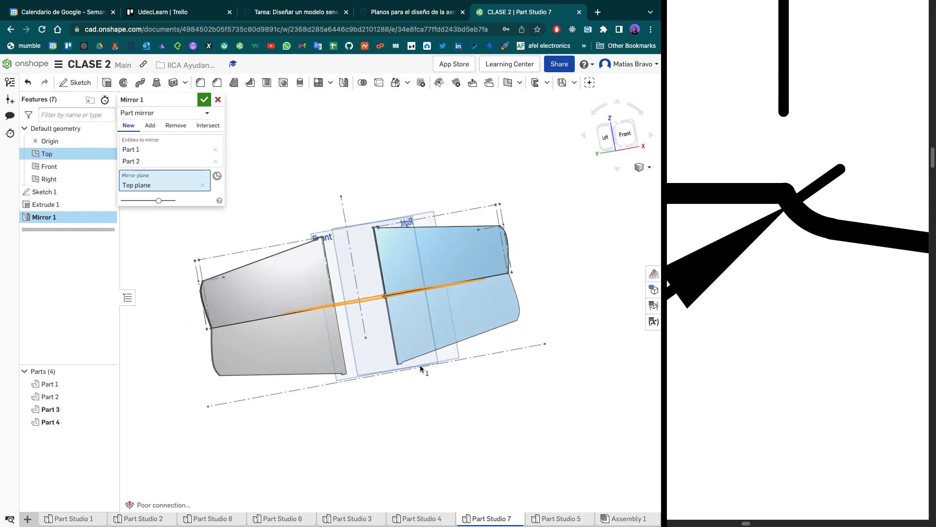
left_click(205, 99)
scroll(327, 264, "up", 5)
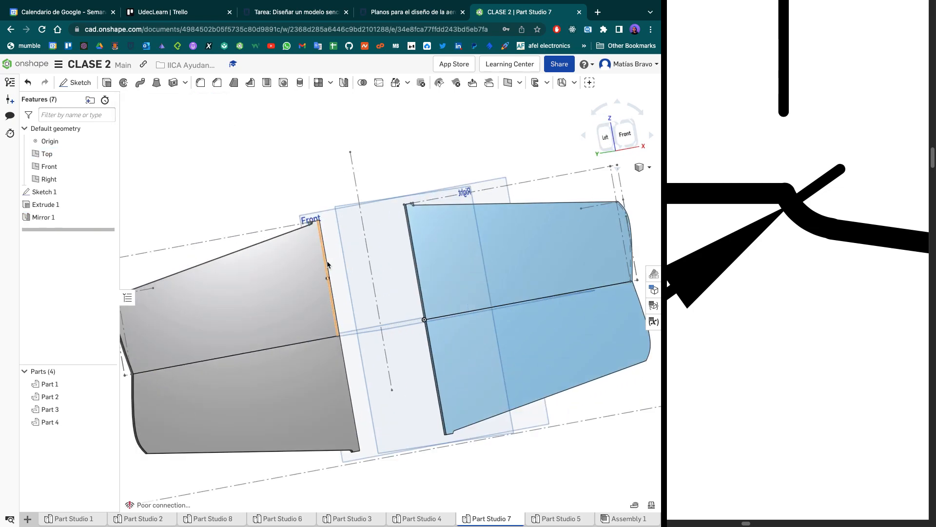
scroll(321, 191, "down", 8)
scroll(387, 162, "up", 2)
mouse_move(387, 165)
right_mouse_down()
mouse_move(408, 201)
mouse_move(407, 156)
mouse_move(310, 181)
mouse_move(286, 227)
mouse_move(162, 192)
right_mouse_up()
- Try to mirror the right wing profile about the vertical construction line in Sketch 1, and discard the sketch edit
double_click(53, 192)
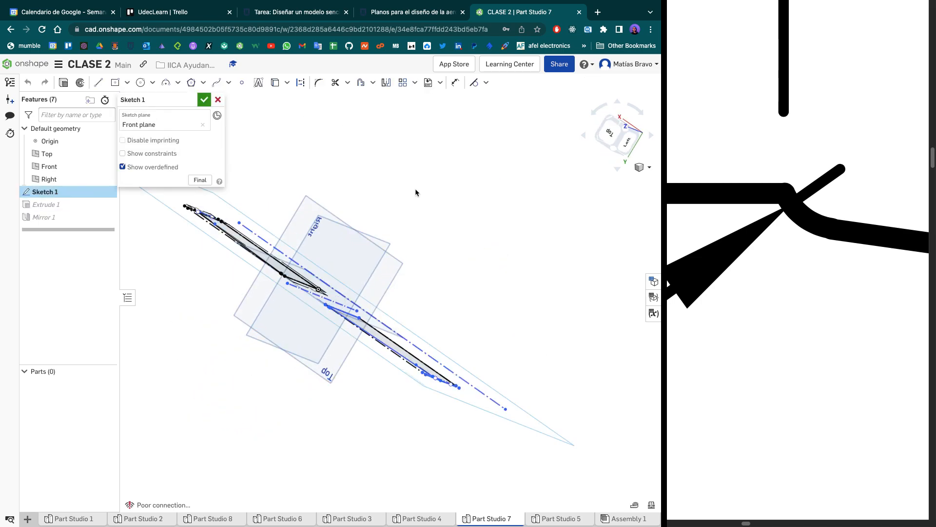
left_click(625, 140)
left_click(631, 127)
key("n")
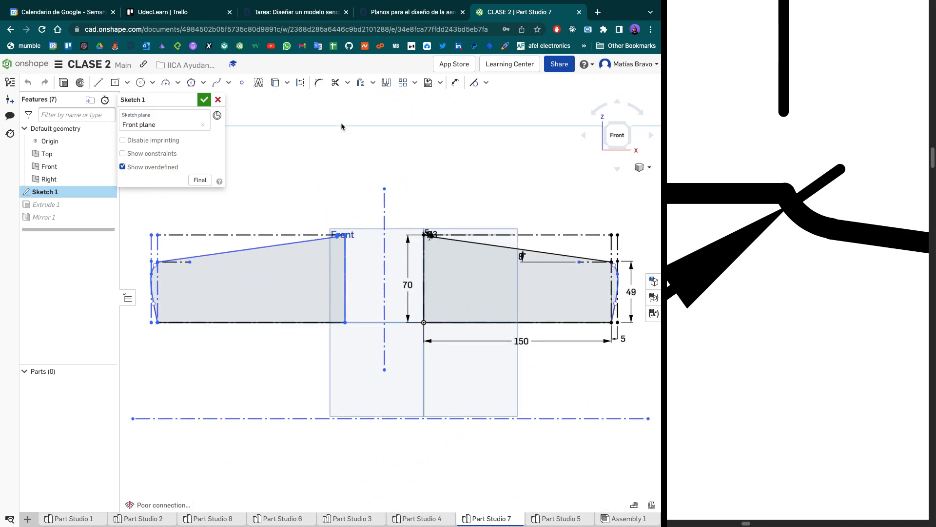
left_click(386, 83)
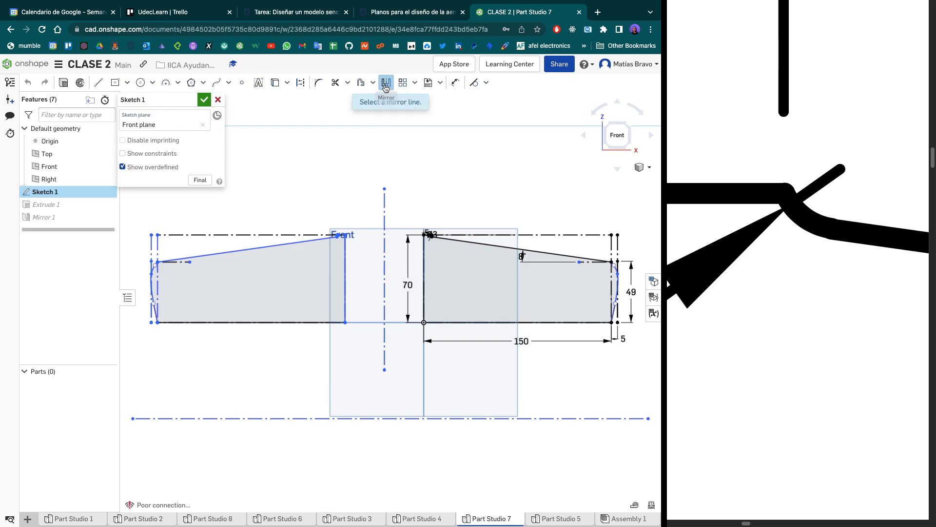
left_click(385, 235)
mouse_move(405, 198)
left_mouse_down()
mouse_move(537, 326)
mouse_move(650, 376)
left_mouse_up()
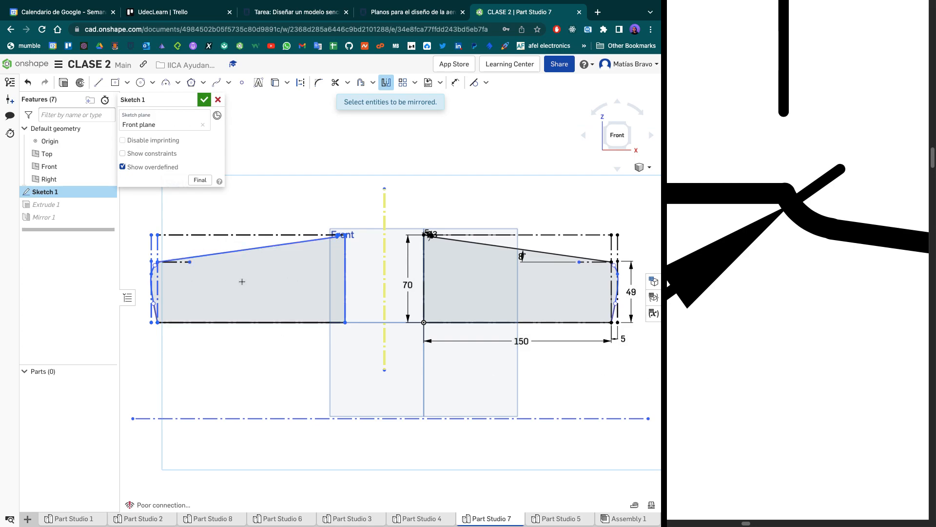
left_click(218, 99)
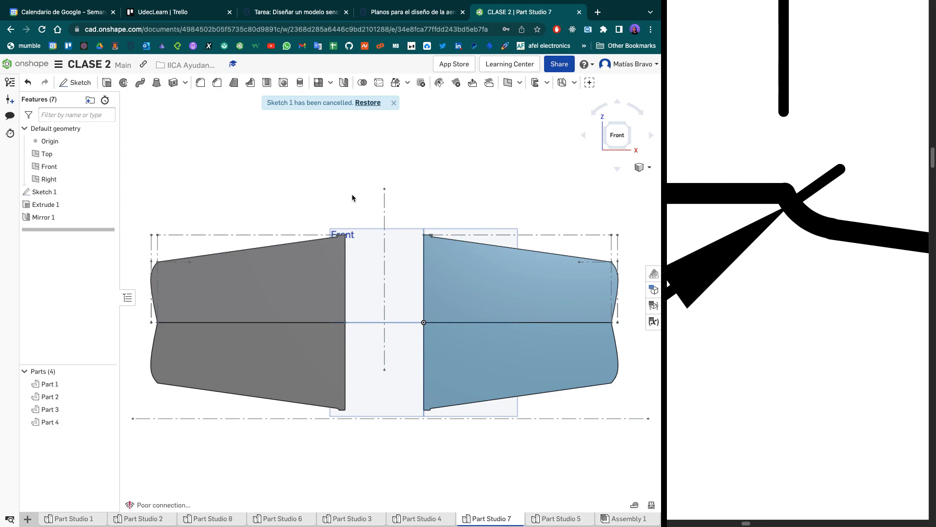
- Repair Extrude 1 in Part Studio 3 by replacing its missing selection with the large region of Sketch 1
mouse_move(416, 521)
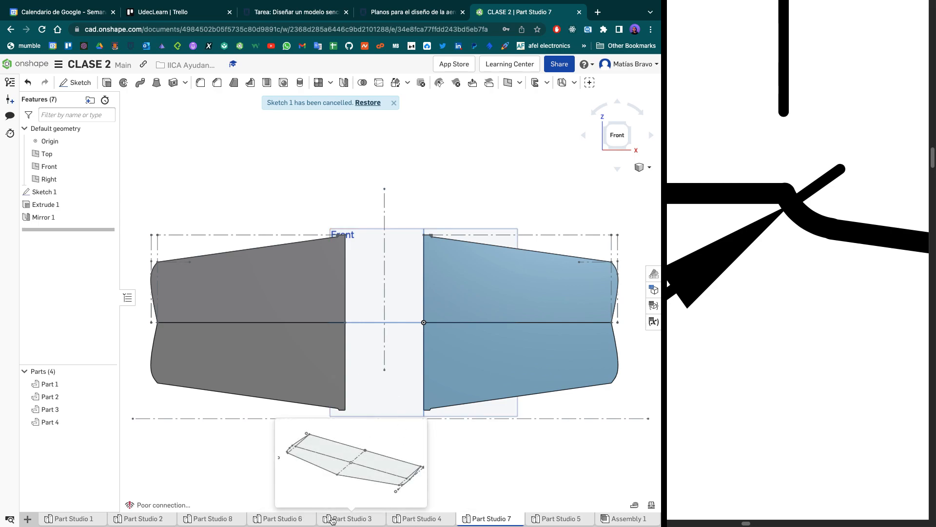
left_click(347, 518)
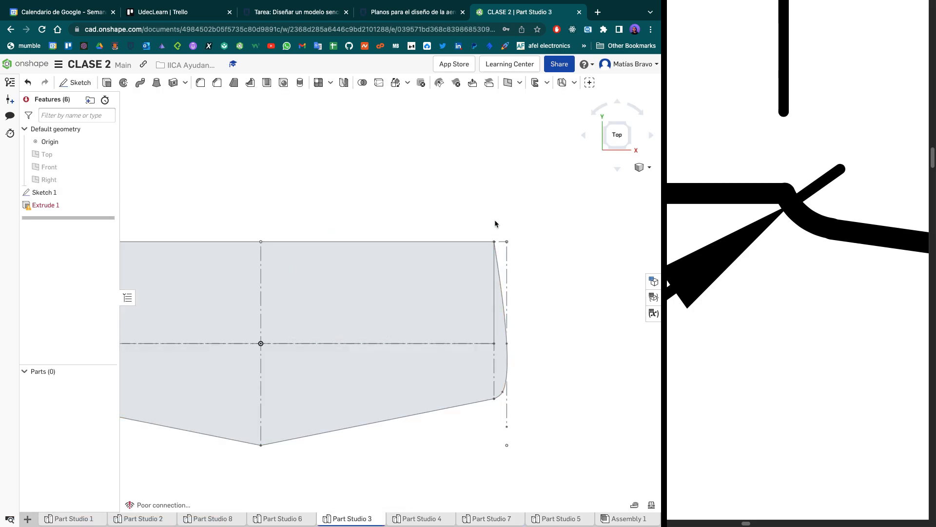
left_click(616, 135)
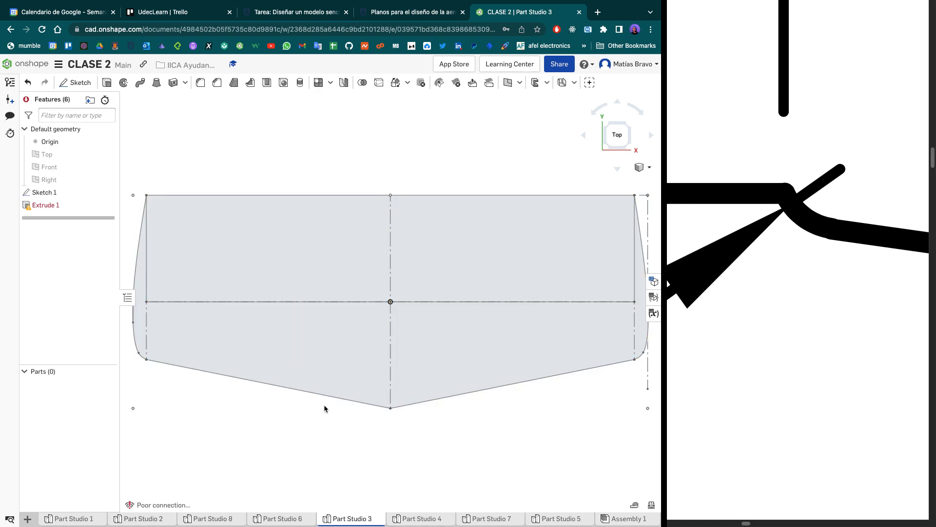
double_click(55, 205)
left_click(216, 150)
left_click(322, 242)
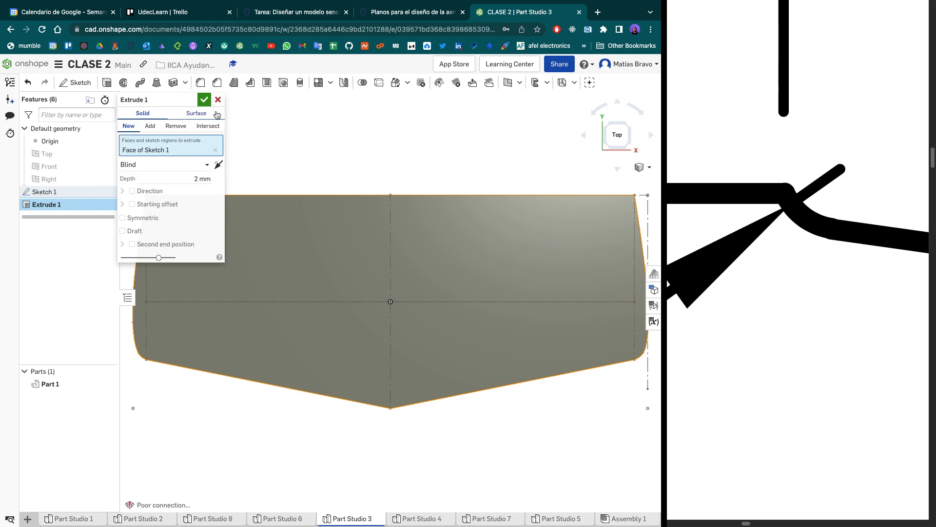
left_click(204, 100)
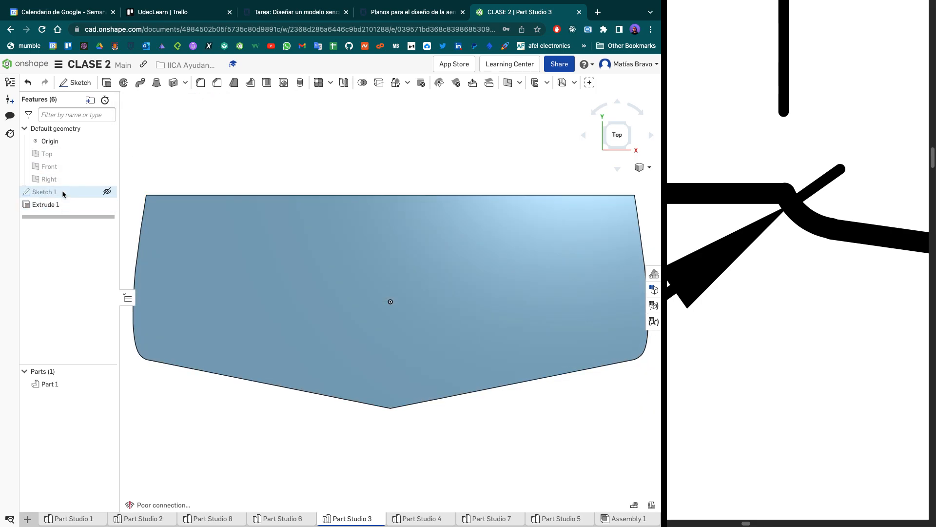
- In Sketch 1, draw a rectangle over the left half of the profile, from the upper edge's midpoint to the lower-left corner point
double_click(62, 191)
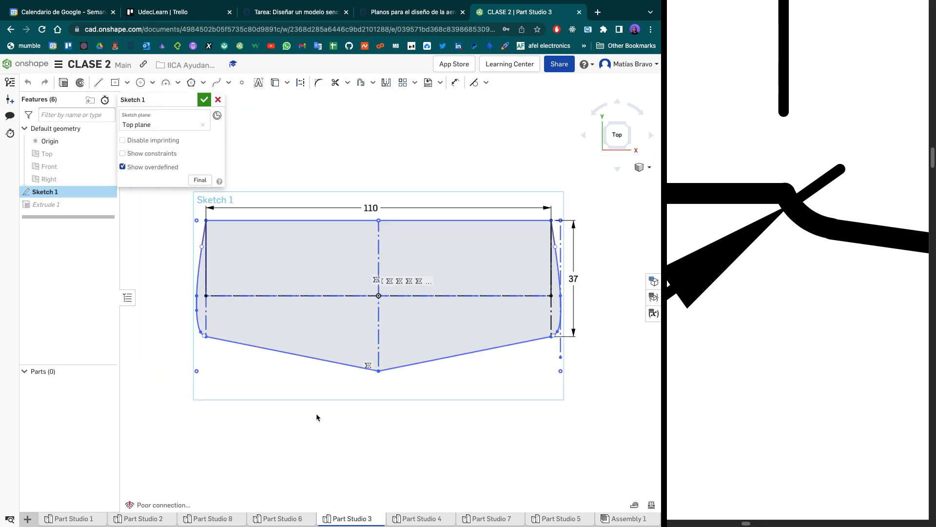
key("l")
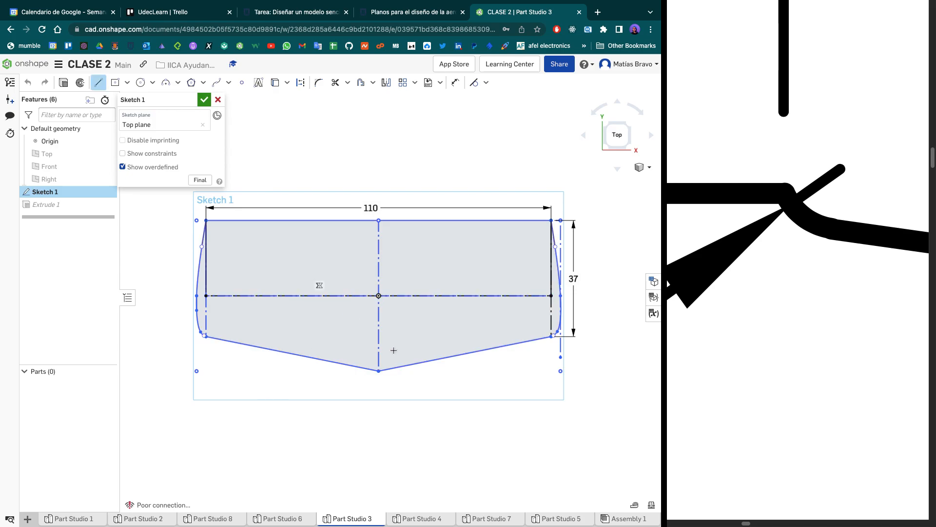
left_click(379, 371)
key("Escape")
key("r")
left_click(379, 220)
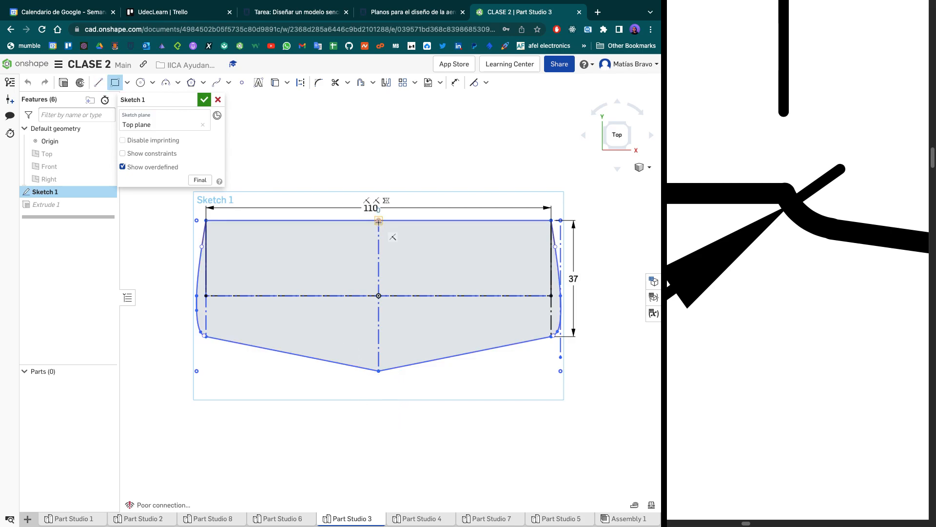
left_click(197, 370)
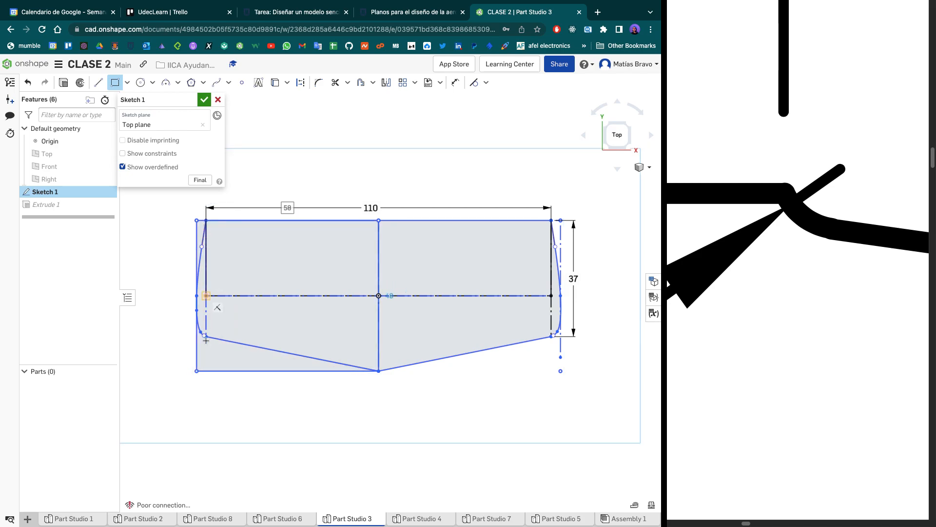
key("Escape")
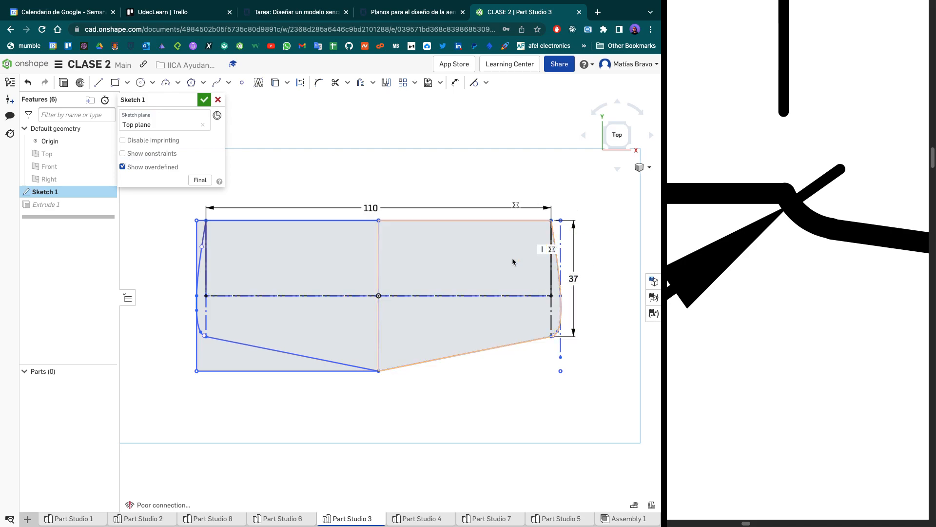
- Remove the left half of the Sketch 1 profile by trimming its edges and deleting the remaining left-side curve, lines and points
left_click_drag(156, 422, 299, 182)
left_click_drag(246, 424, 212, 343)
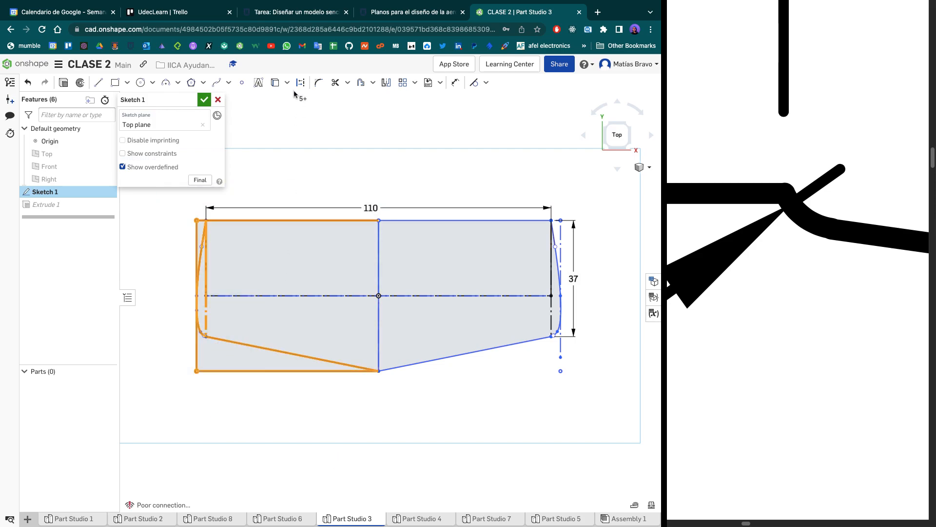
left_click(335, 82)
left_click(271, 349)
left_click(250, 370)
left_click(196, 343)
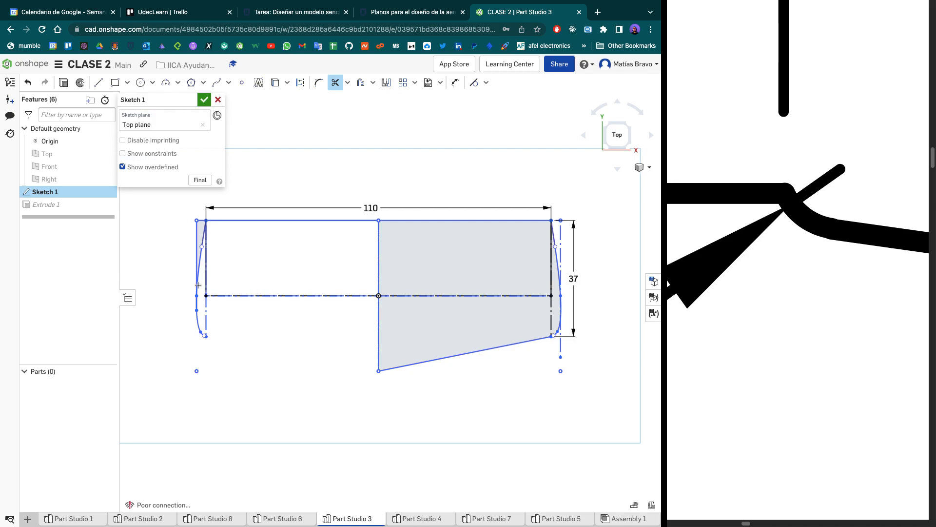
left_click(199, 266)
left_click(196, 250)
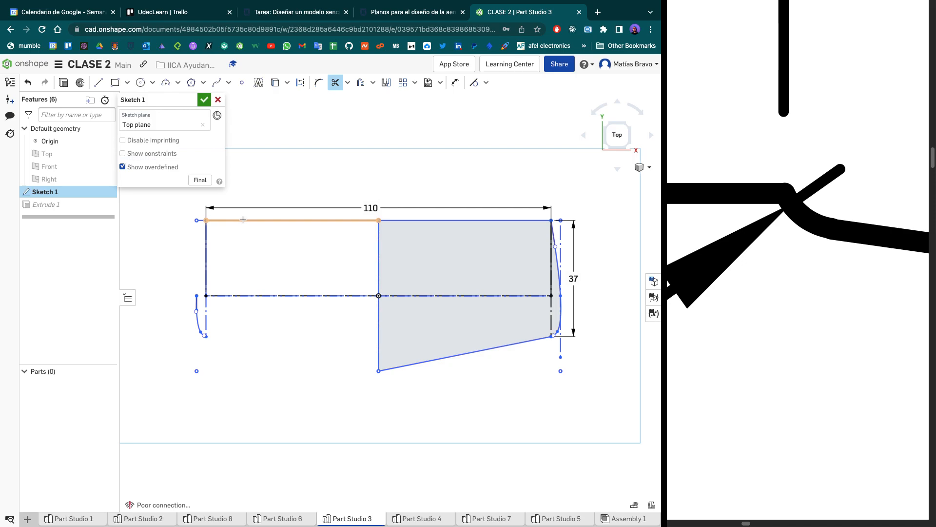
left_click(243, 220)
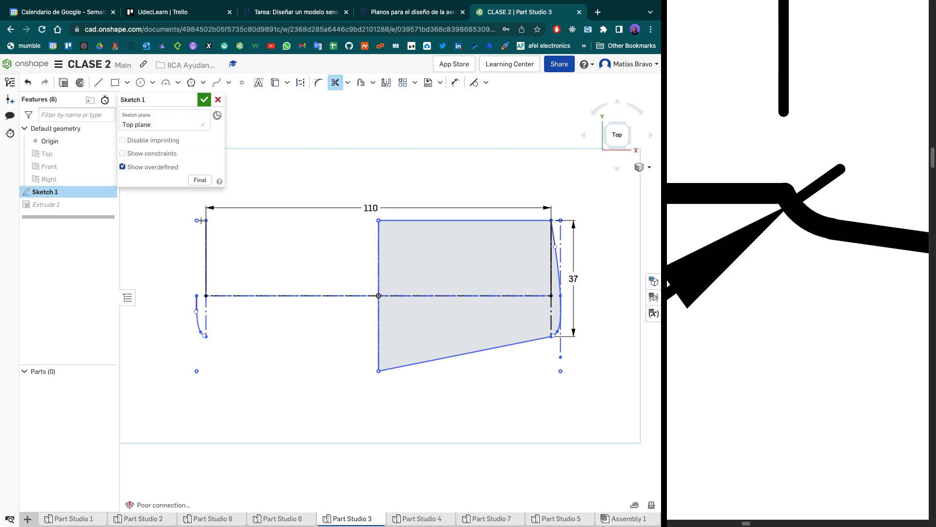
left_click(201, 221)
key("Escape")
left_click_drag(173, 385, 217, 215)
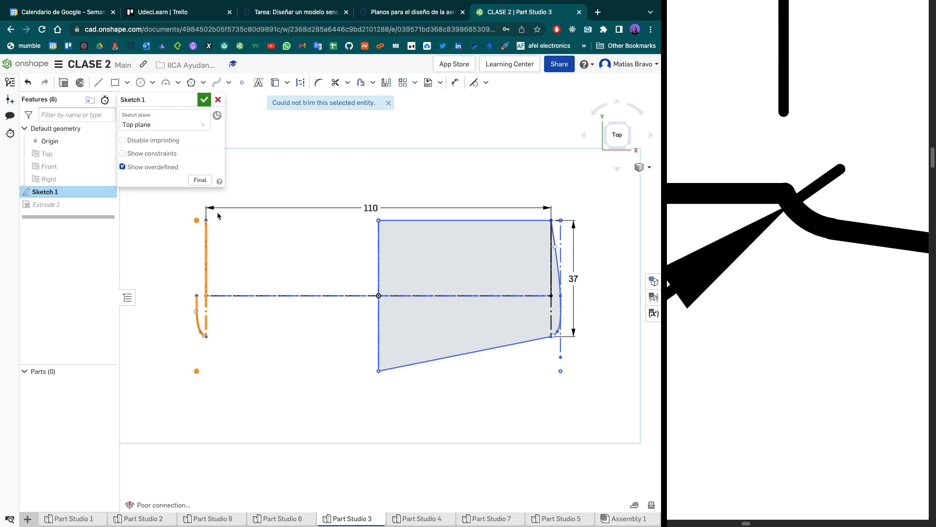
key("Delete")
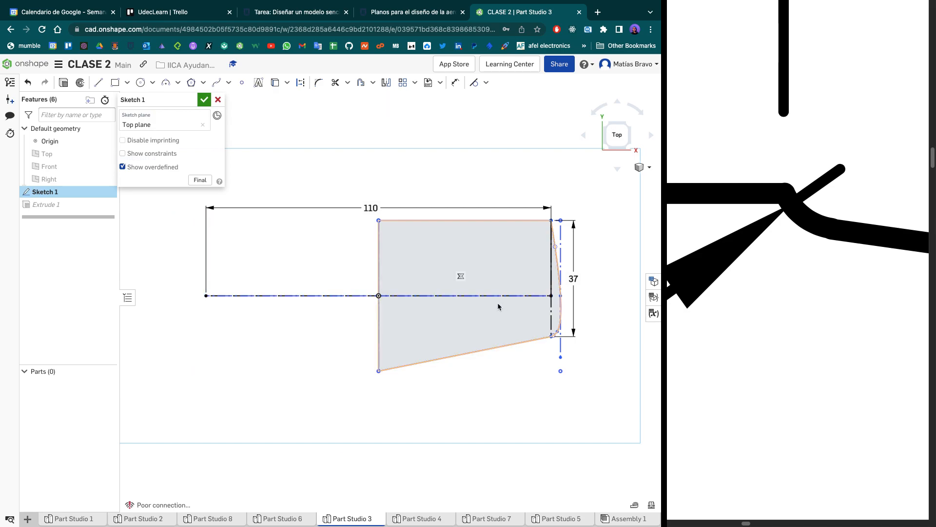
- Mirror the right half of the profile about the vertical centre line and accept the sketch
left_click(385, 82)
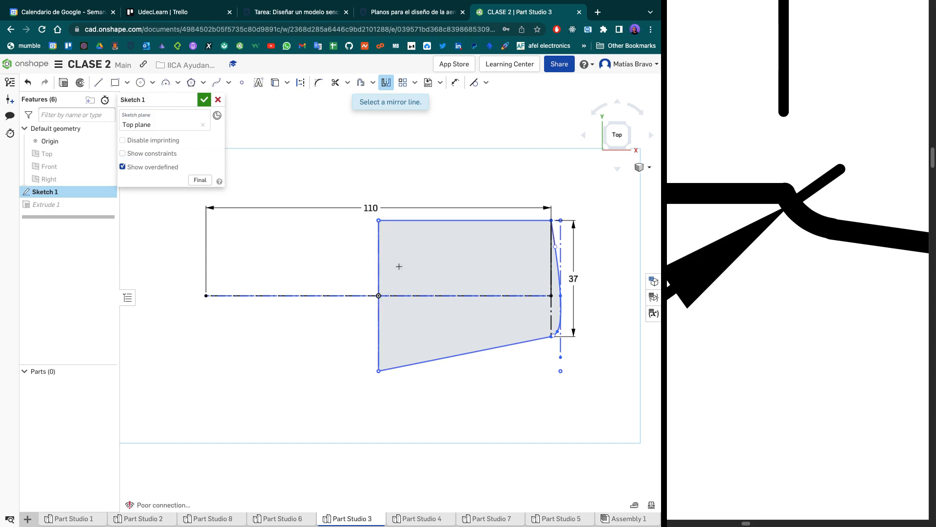
left_click(377, 268)
left_click_drag(609, 406, 341, 186)
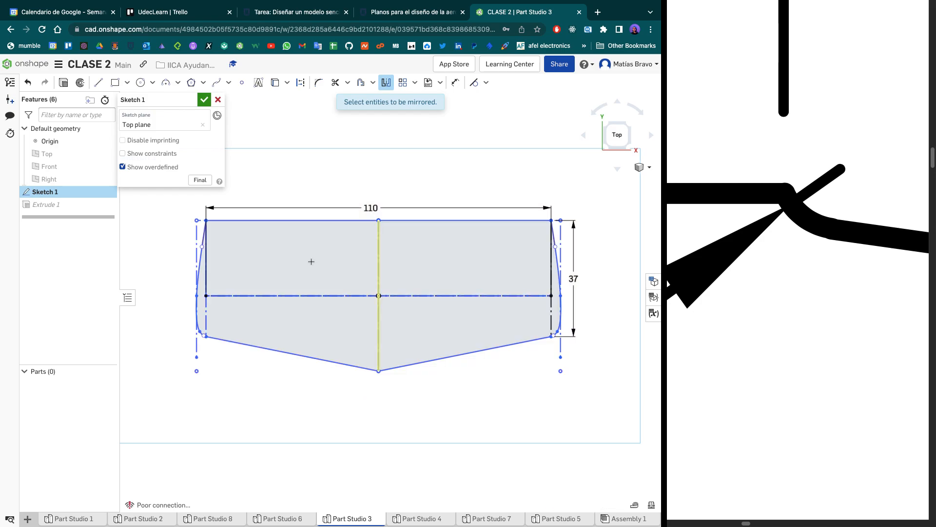
left_click(204, 99)
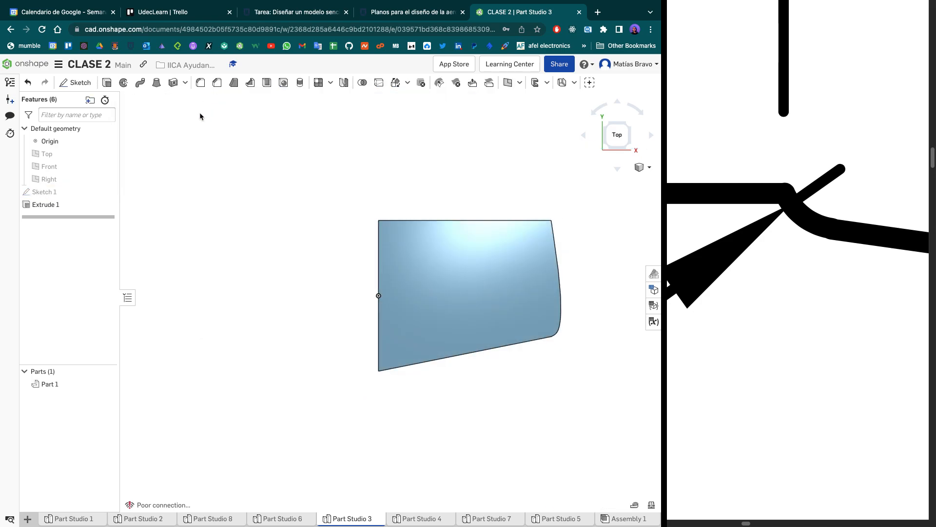
- Reopen Sketch 1 to examine the two halves of the mirrored profile, and close the sketch
double_click(68, 195)
scroll(293, 366, "up", 3)
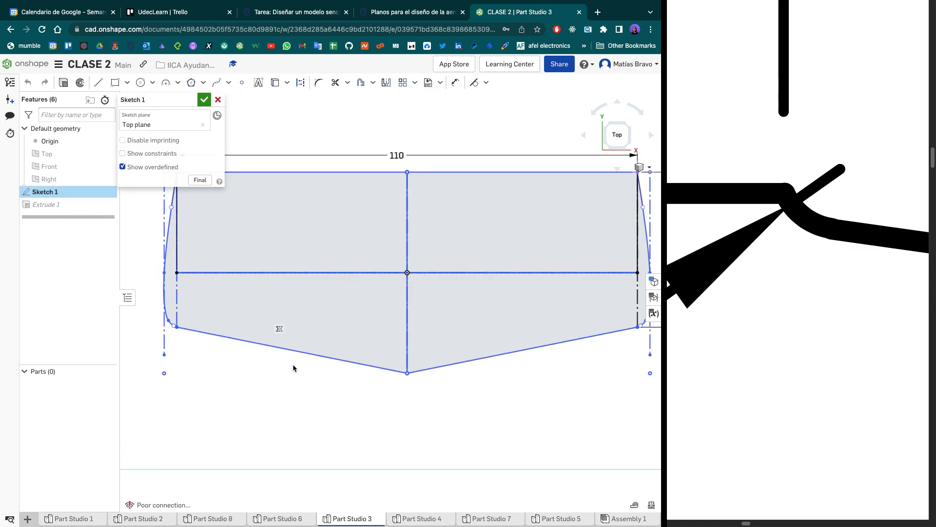
scroll(331, 367, "down", 1)
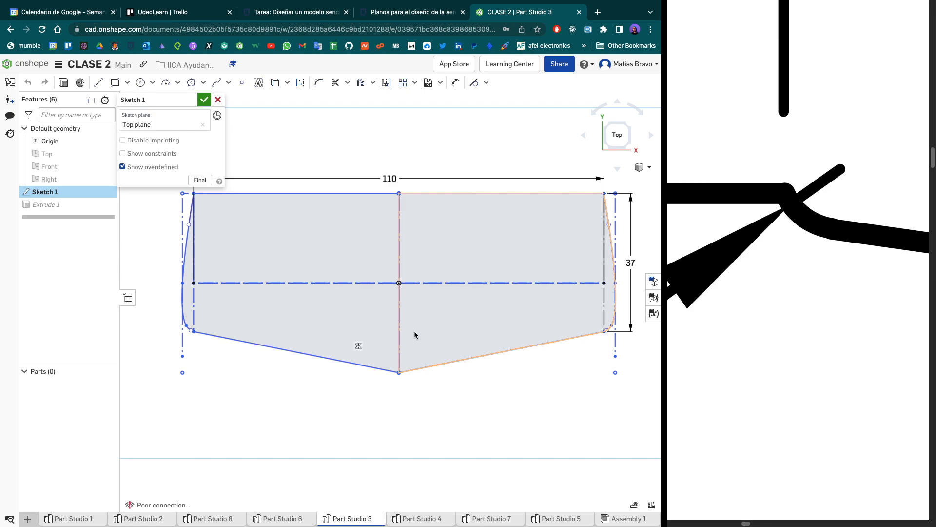
scroll(205, 308, "up", 3)
scroll(217, 318, "down", 5)
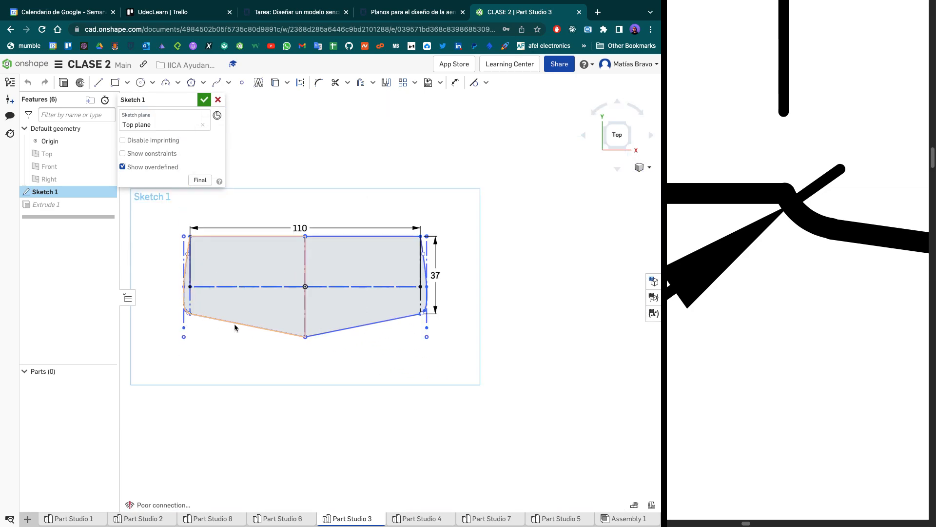
scroll(307, 301, "up", 1)
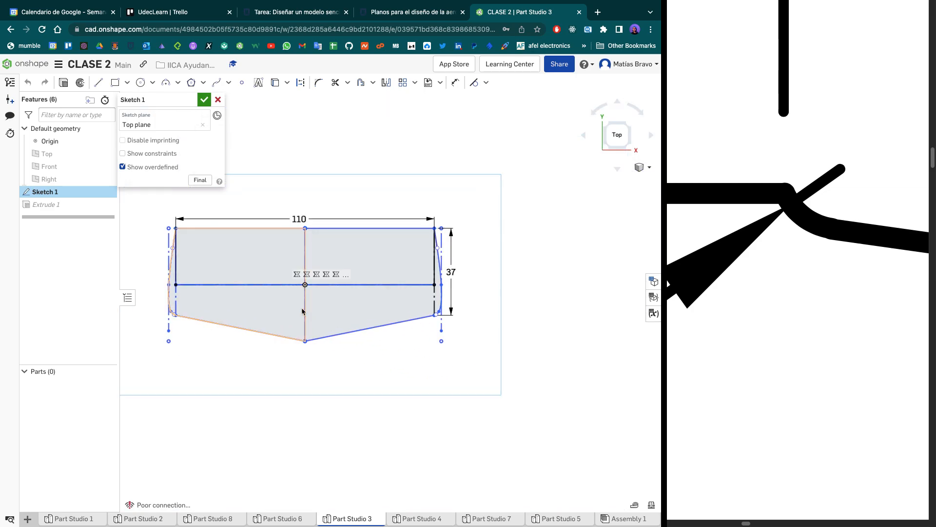
left_click(205, 99)
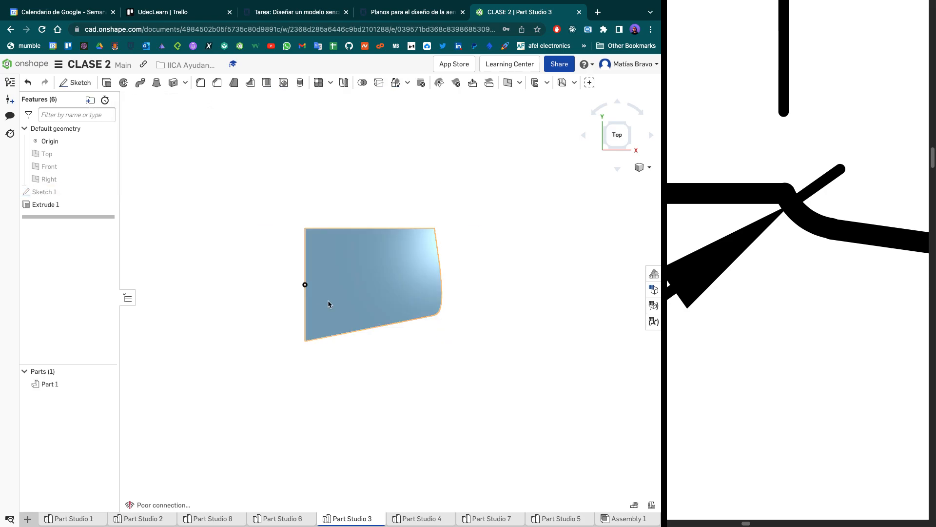
- Add the left half region of Sketch 1 to the faces of Extrude 1
middle_click_drag(151, 274, 181, 280)
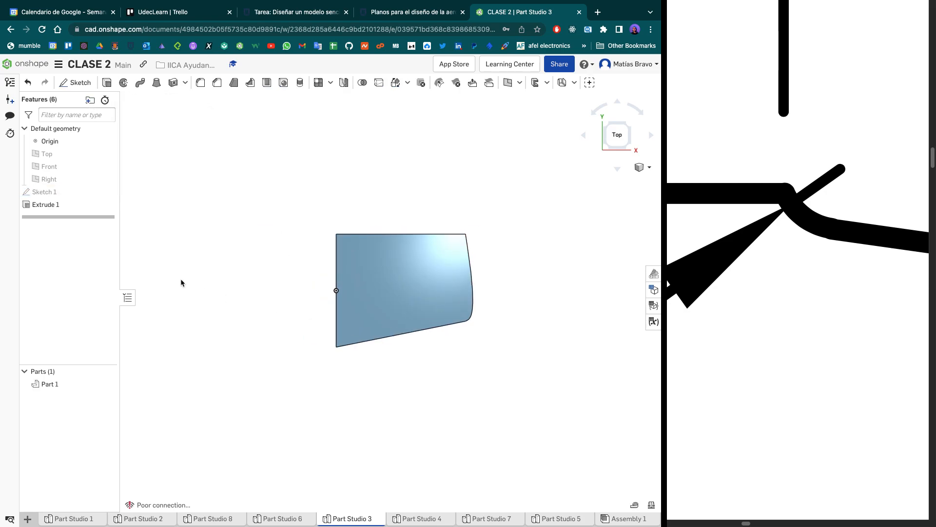
left_click(74, 201)
double_click(73, 205)
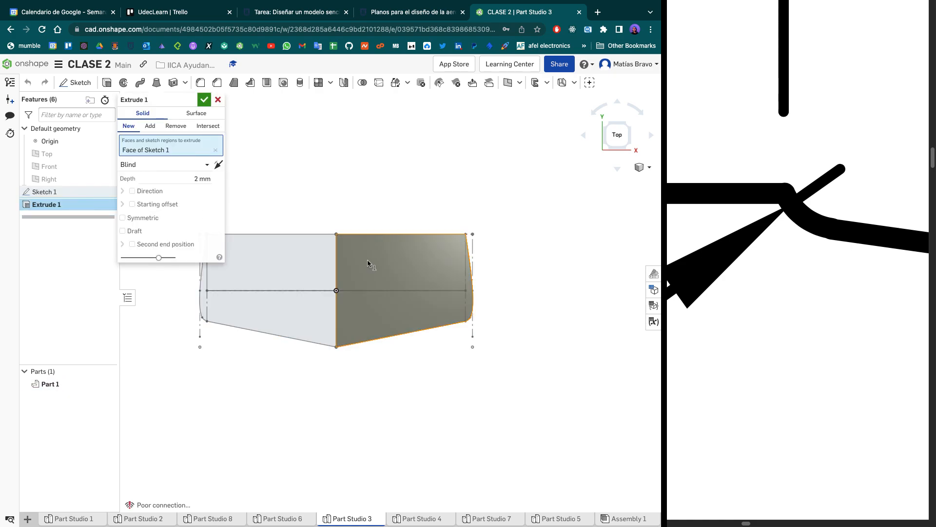
left_click(297, 250)
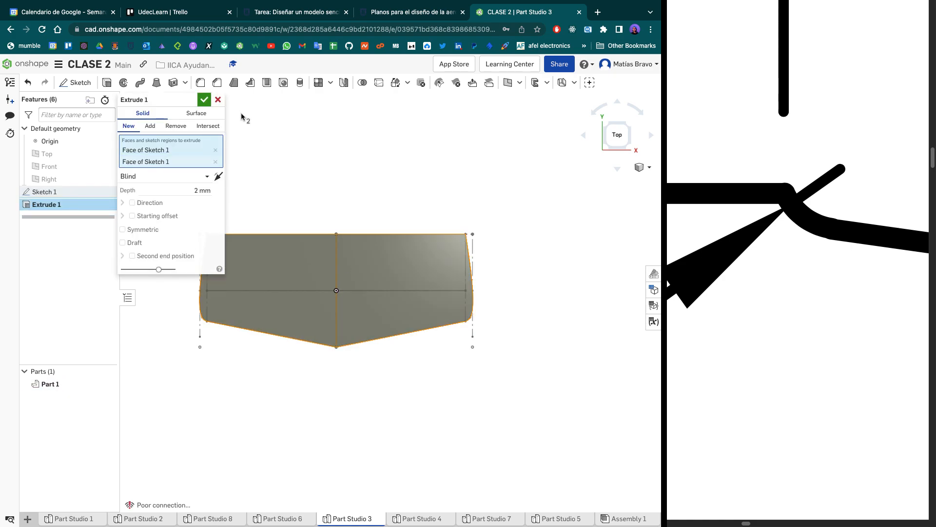
left_click(204, 100)
right_click_drag(397, 391, 306, 378)
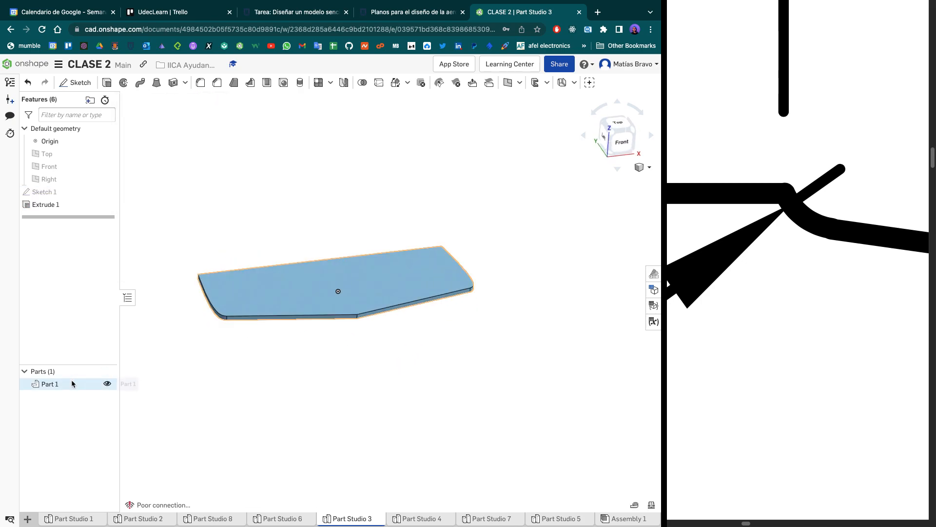
- Edit Sketch 1 in the top view and delete the left half of the profile together with its 110 mm dimension
double_click(80, 192)
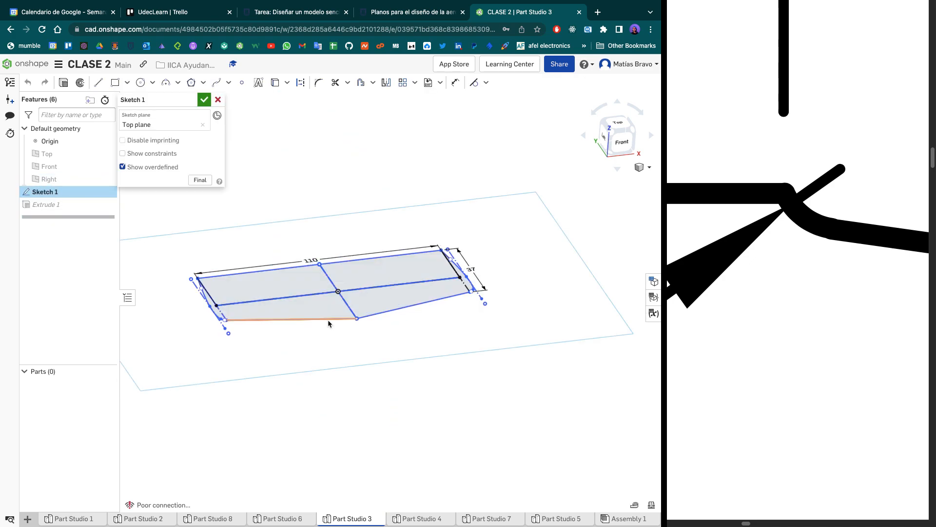
left_click(617, 124)
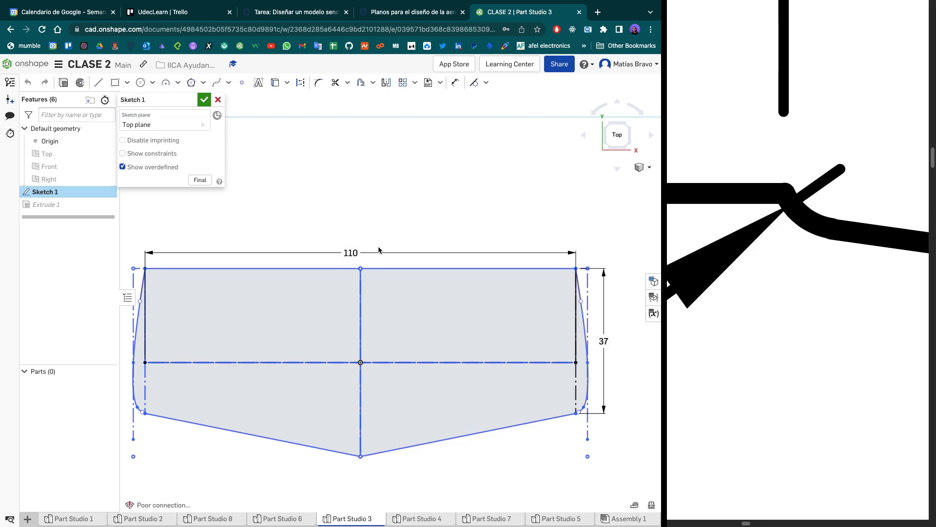
scroll(380, 243, "down", 3)
left_click_drag(197, 376, 311, 229)
left_click(311, 229)
mouse_move(280, 379)
left_mouse_down()
mouse_move(304, 247)
mouse_move(312, 343)
left_mouse_up()
key("Delete")
- Draw a vertical construction line a short distance to the left of the remaining half profile
key("l")
key("q")
left_click(334, 251)
left_click(333, 393)
key("Escape")
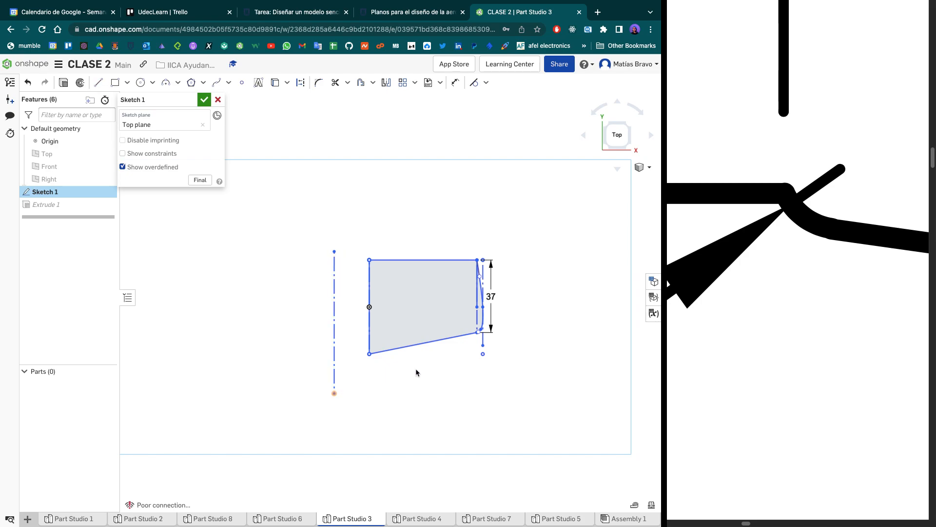
- Mirror the half profile about the offset vertical construction line and accept the sketch
mouse_move(536, 370)
left_mouse_down()
mouse_move(367, 255)
mouse_move(361, 233)
left_mouse_up()
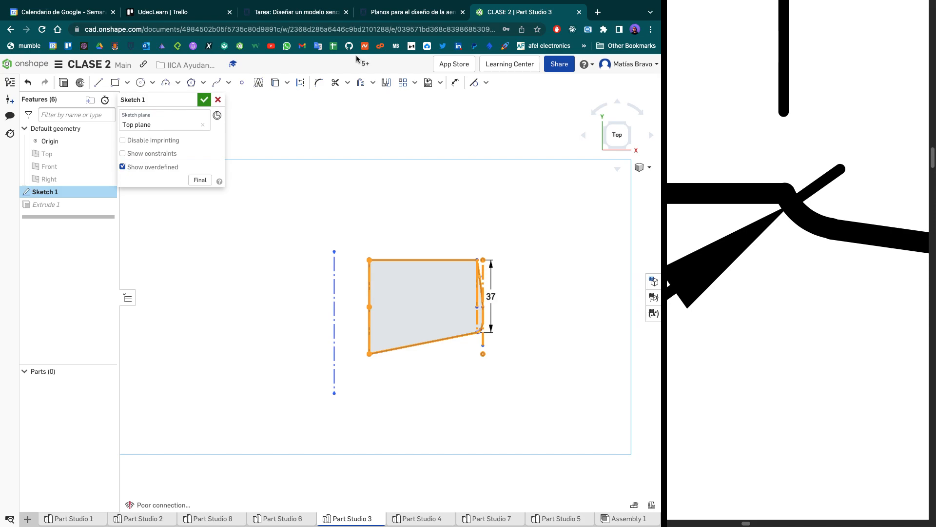
left_click(386, 84)
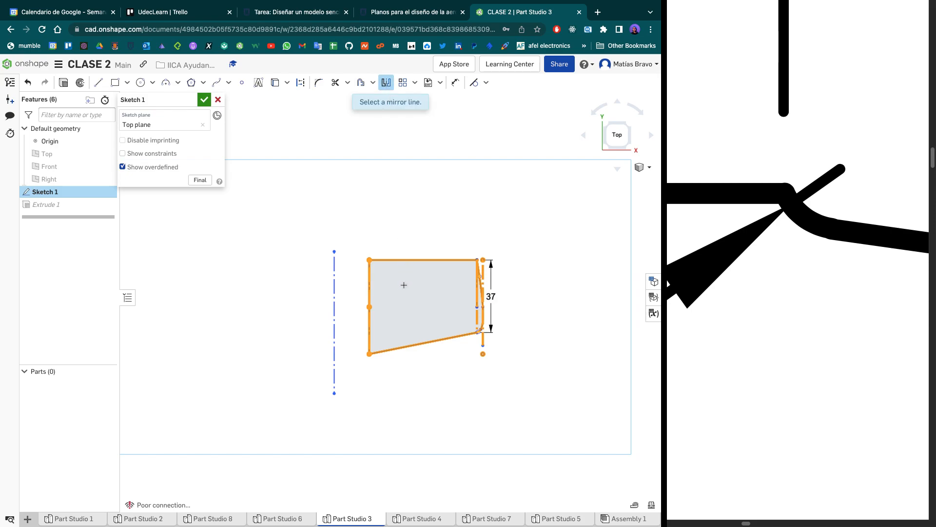
left_click(334, 277)
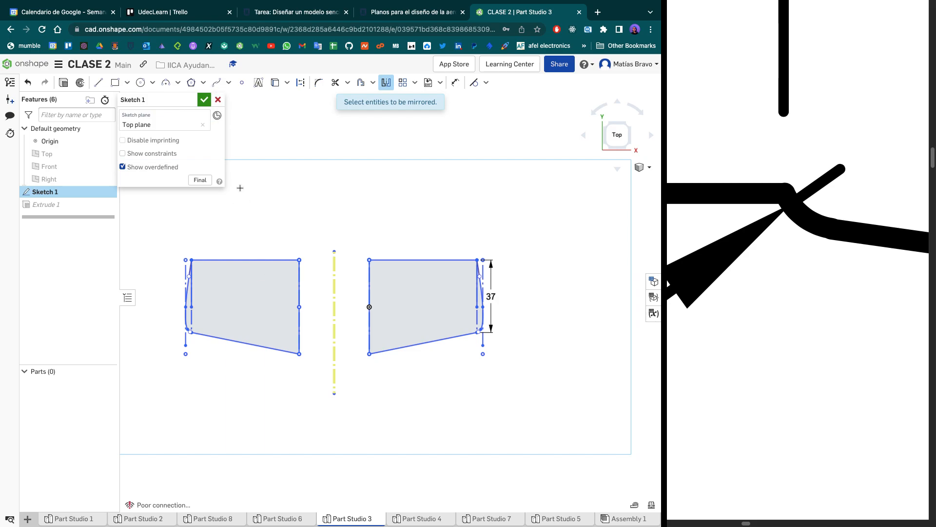
left_click(204, 101)
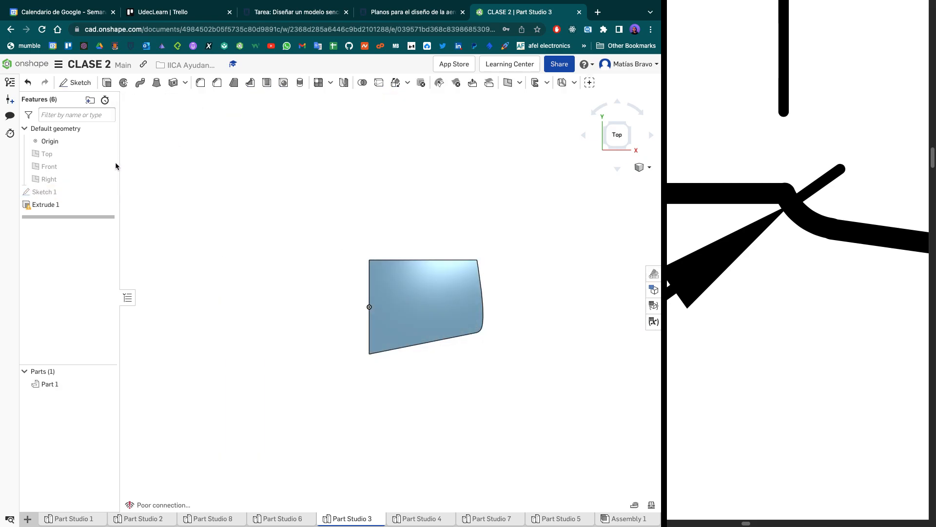
- Repair Extrude 1 by replacing its missing face with the mirrored left region of Sketch 1
double_click(59, 204)
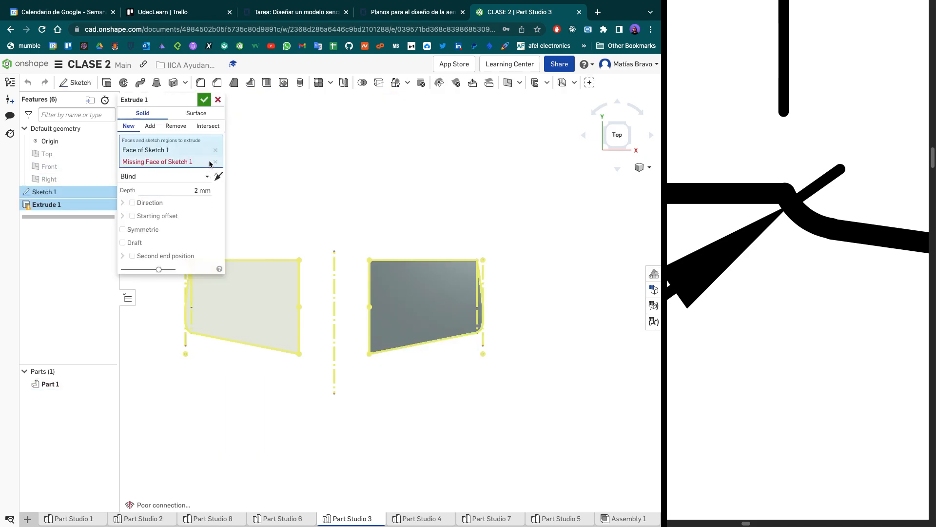
left_click(215, 162)
left_click(262, 320)
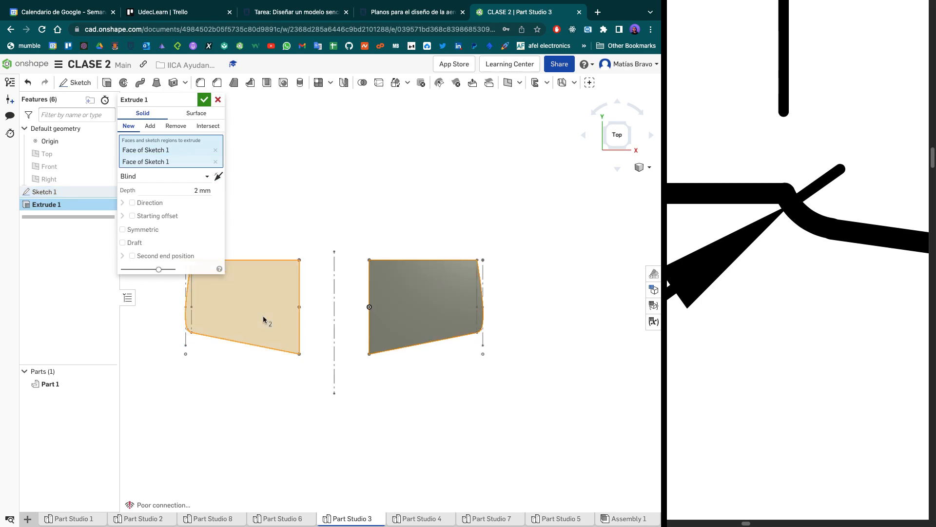
left_click(204, 100)
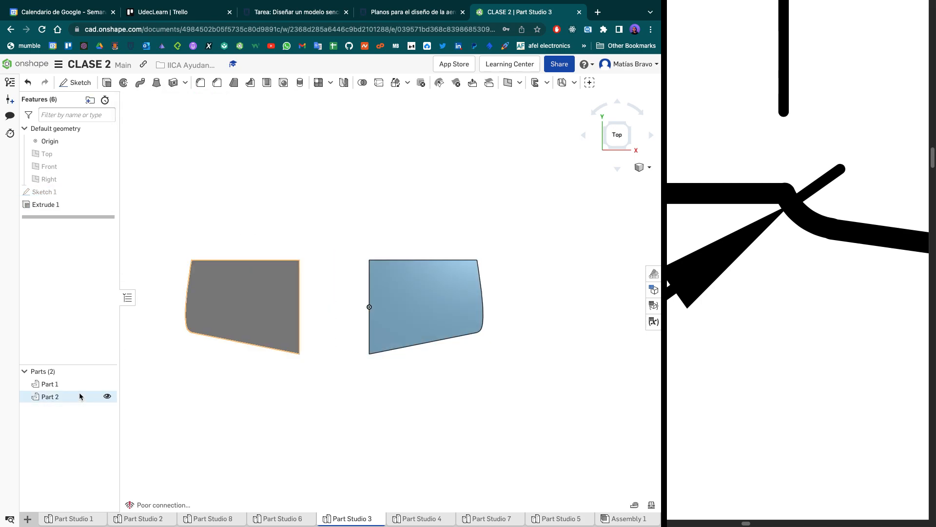
right_click_drag(401, 388, 391, 453)
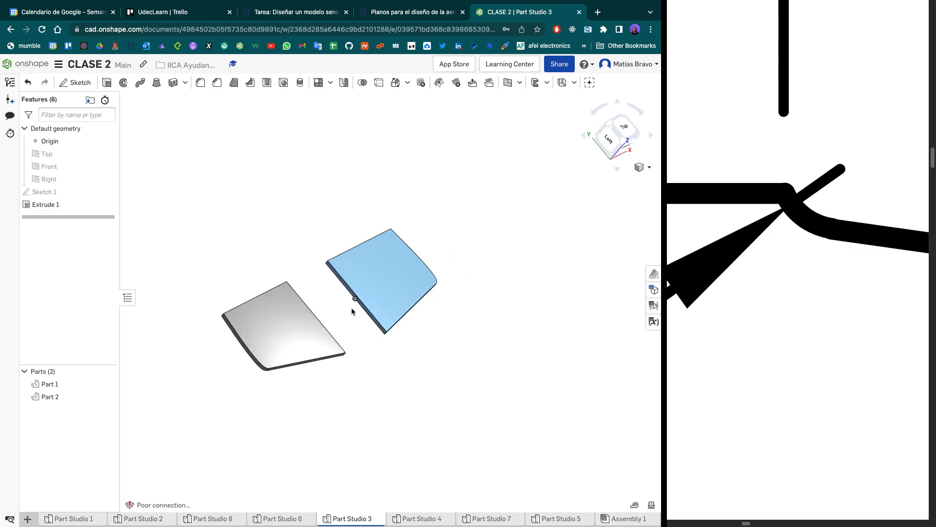
- Apply a Boolean union to the two separate plates, Part 1 and Part 2
scroll(351, 308, "up", 5)
right_click_drag(343, 344, 326, 328)
left_click(206, 347)
left_click(428, 257)
left_click(415, 385)
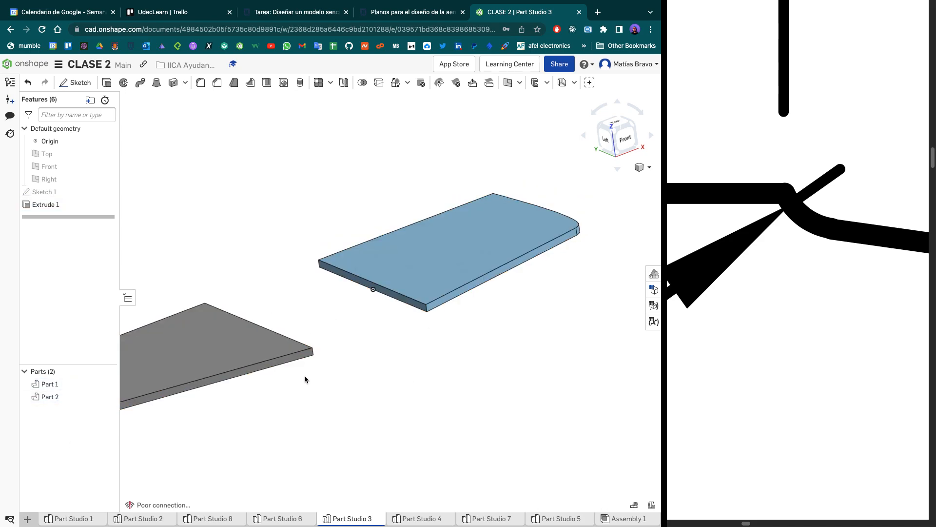
left_click_drag(247, 434, 400, 172)
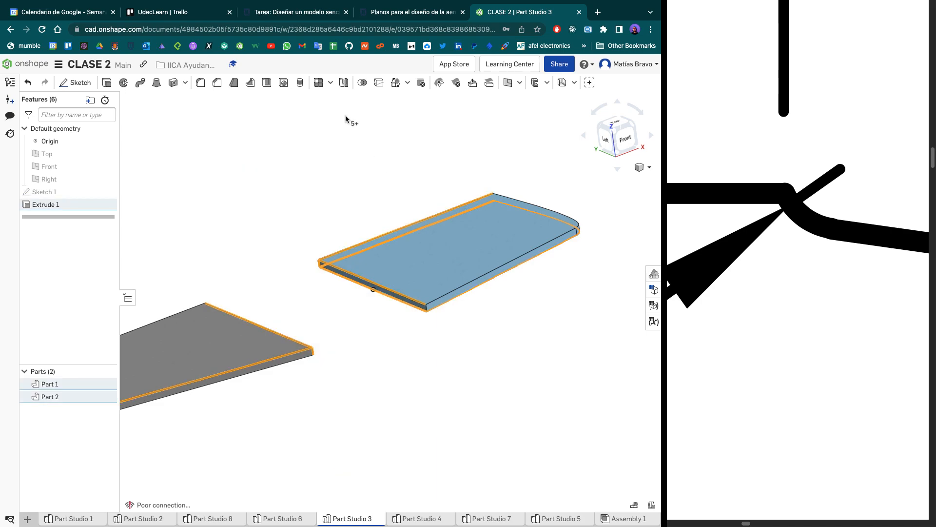
left_click(362, 83)
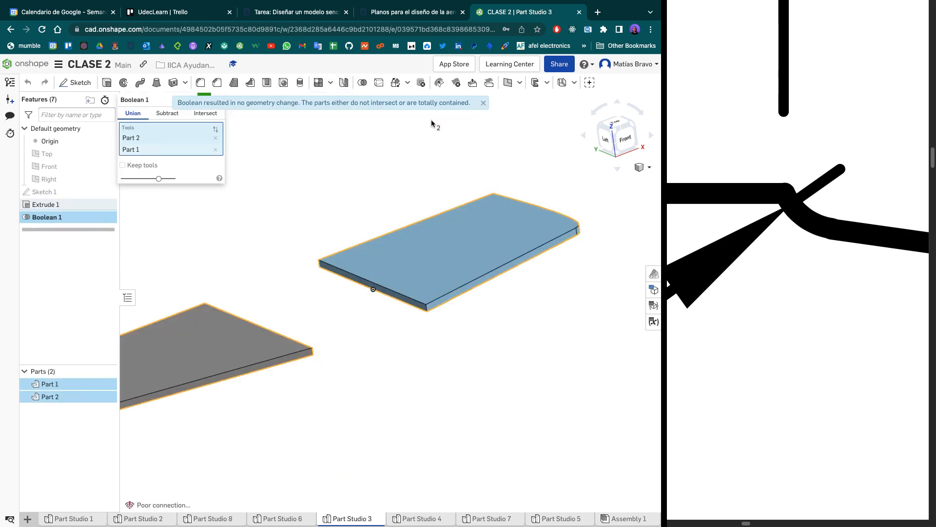
left_click(483, 103)
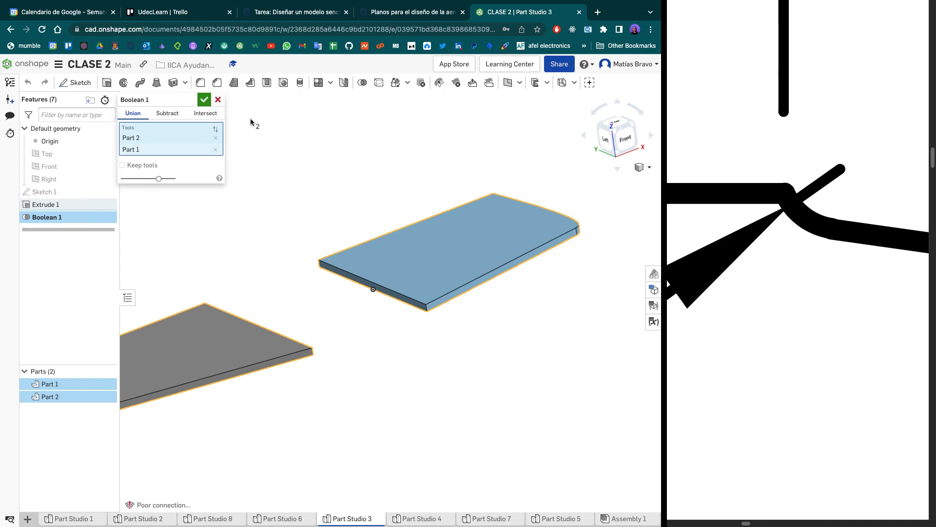
left_click(204, 100)
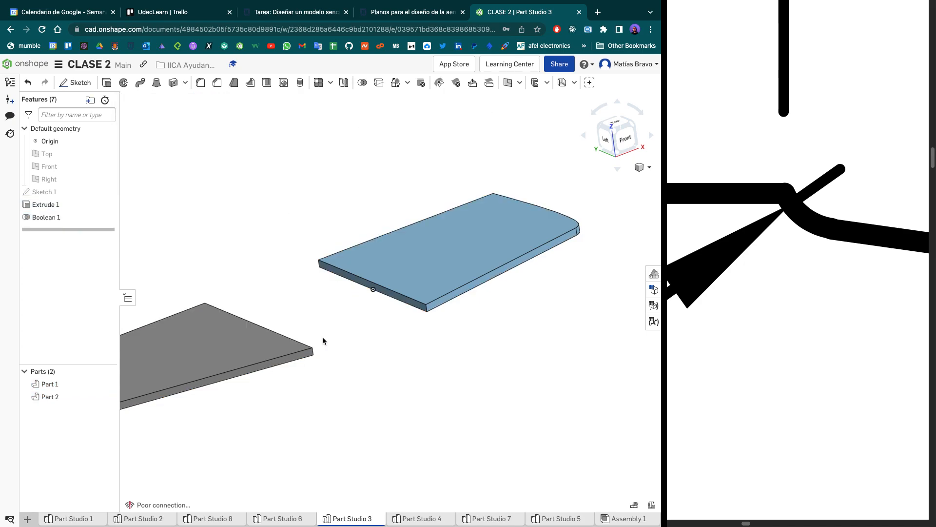
- Edit Sketch 1 and delete the mirrored left half of the profile except for its upper edge
right_click_drag(533, 335, 557, 337)
scroll(558, 338, "down", 3)
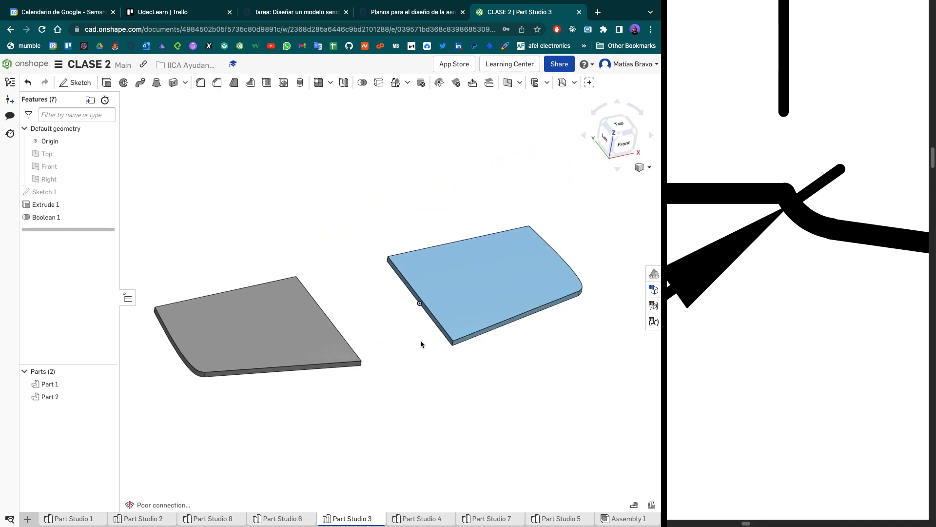
double_click(77, 192)
right_click_drag(481, 155, 461, 192)
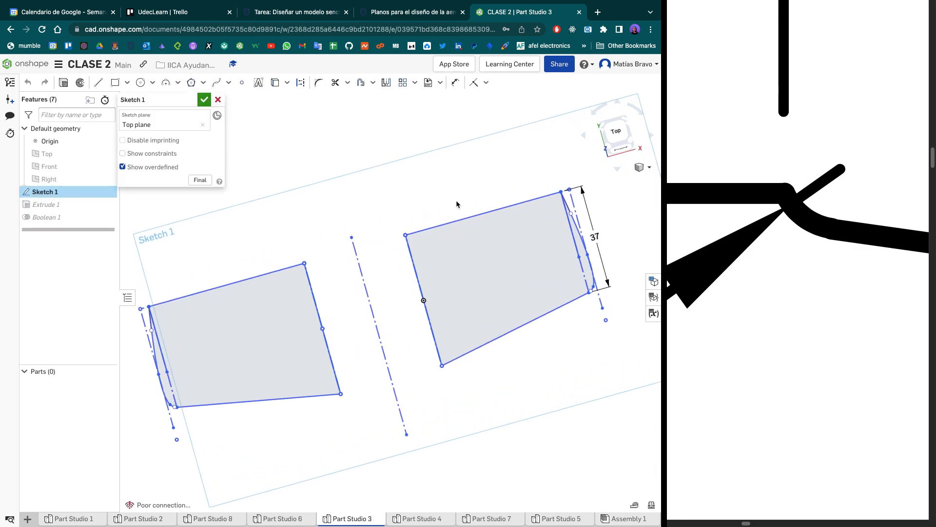
mouse_move(378, 188)
left_mouse_down()
mouse_move(213, 409)
mouse_move(161, 432)
mouse_move(212, 335)
mouse_move(378, 201)
left_mouse_up()
key("Delete")
left_click_drag(138, 437, 388, 317)
key("Delete")
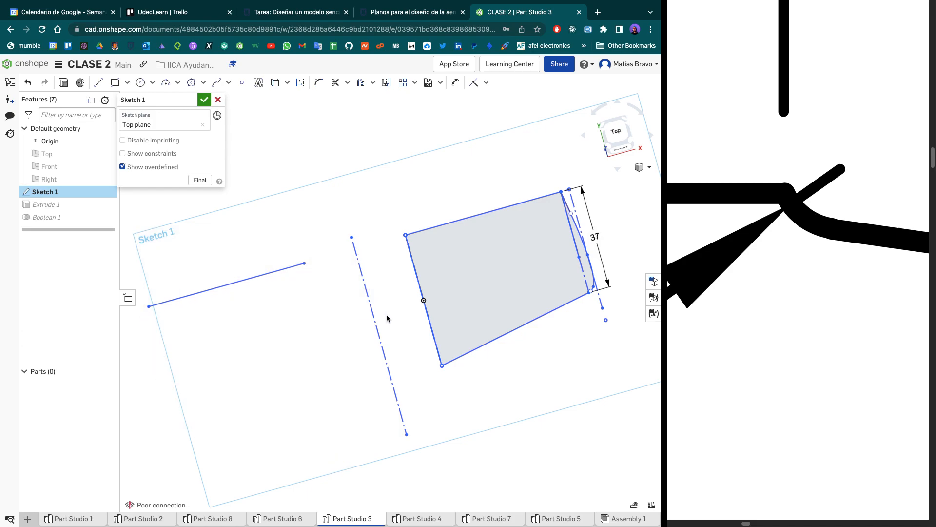
- Open Part Studio 1 and delete Chamfer 1 from the small hole in the plate's lower corner
left_click(83, 519)
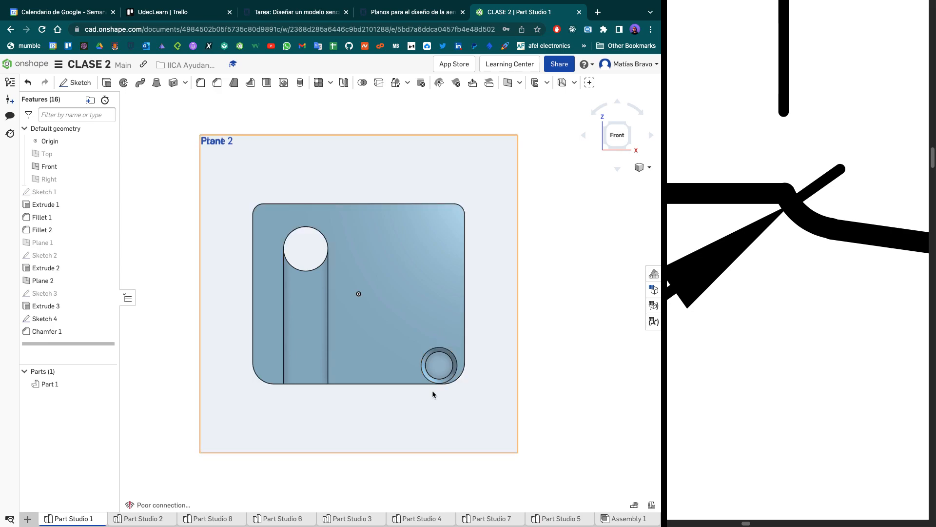
scroll(448, 360, "up", 5)
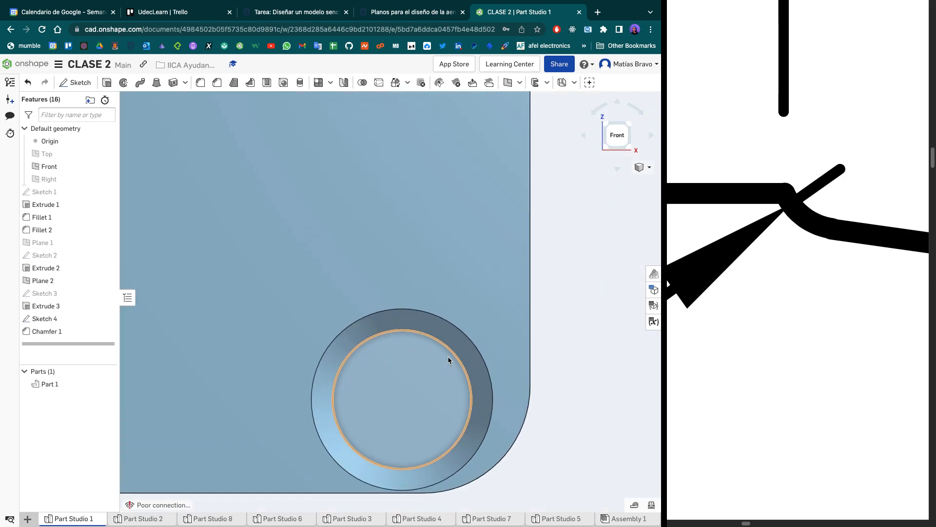
right_click_drag(562, 417, 551, 389)
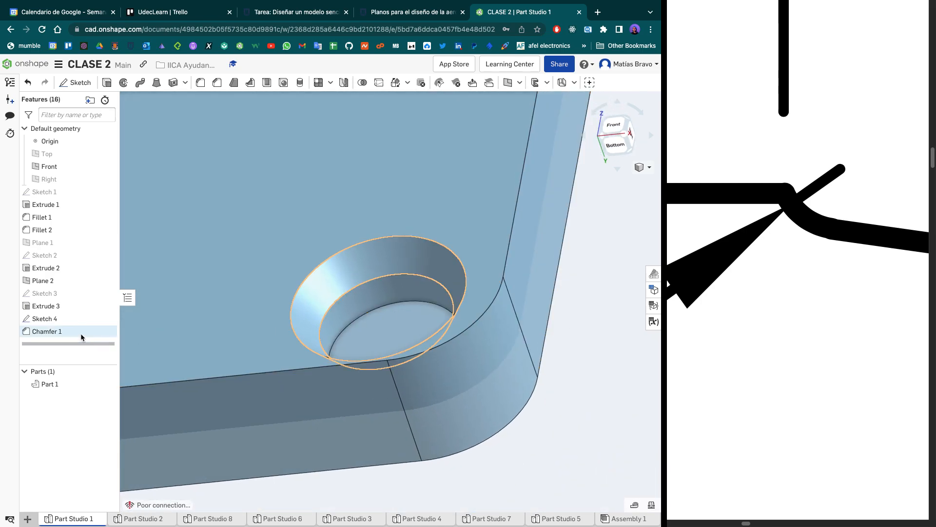
key("Delete")
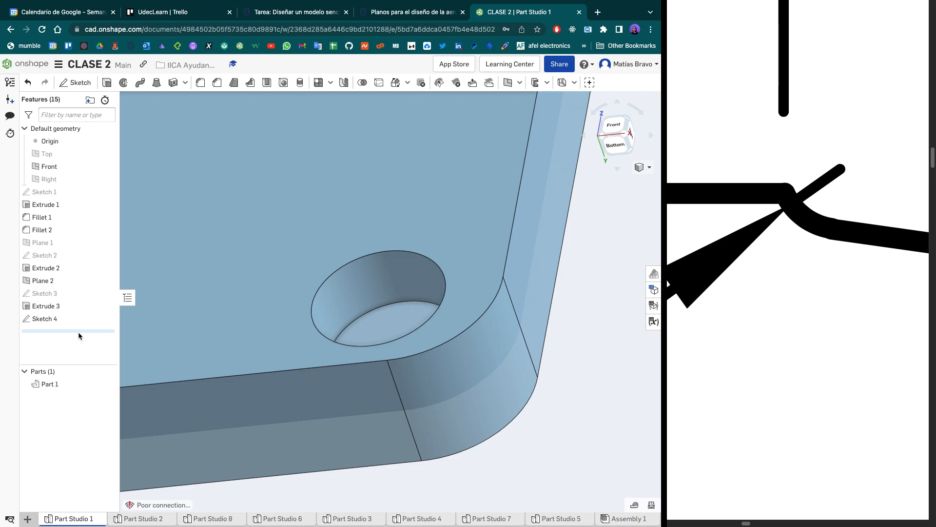
scroll(303, 253, "down", 5)
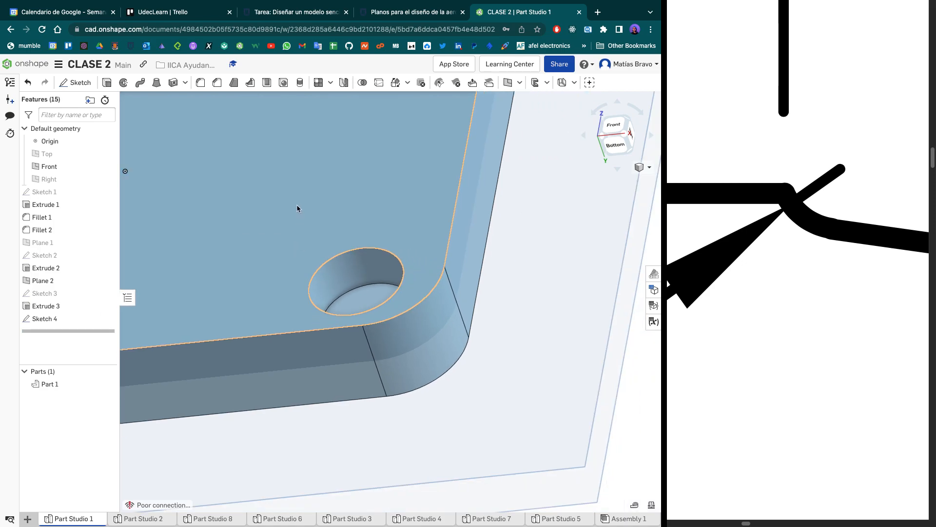
- Examine the plate from the right side and check the depth and symmetry settings of Extrude 1
left_click(612, 128)
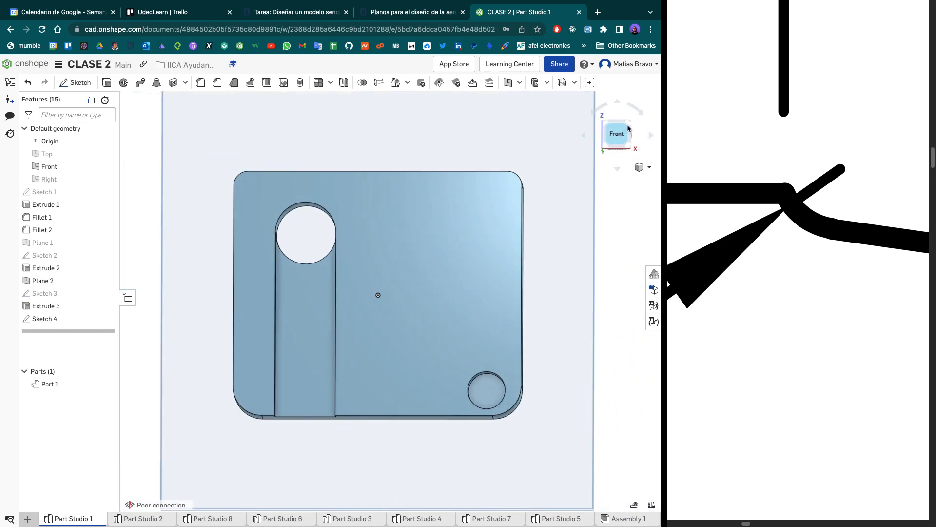
left_click(626, 125)
left_click(632, 133)
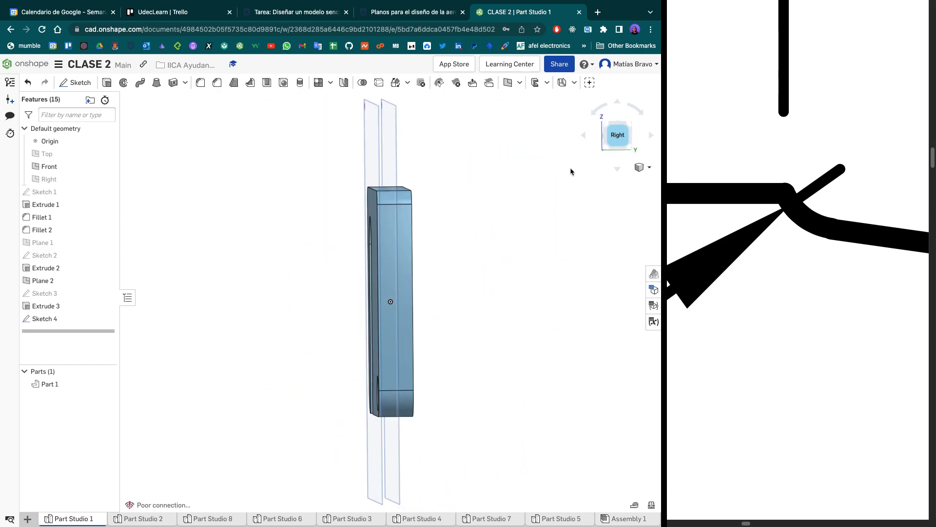
scroll(373, 287, "up", 2)
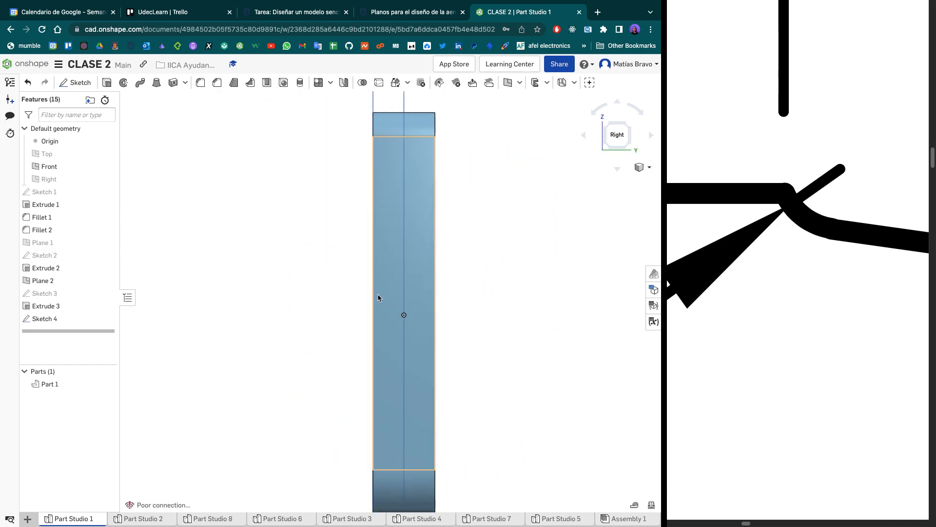
left_click(57, 202)
double_click(57, 204)
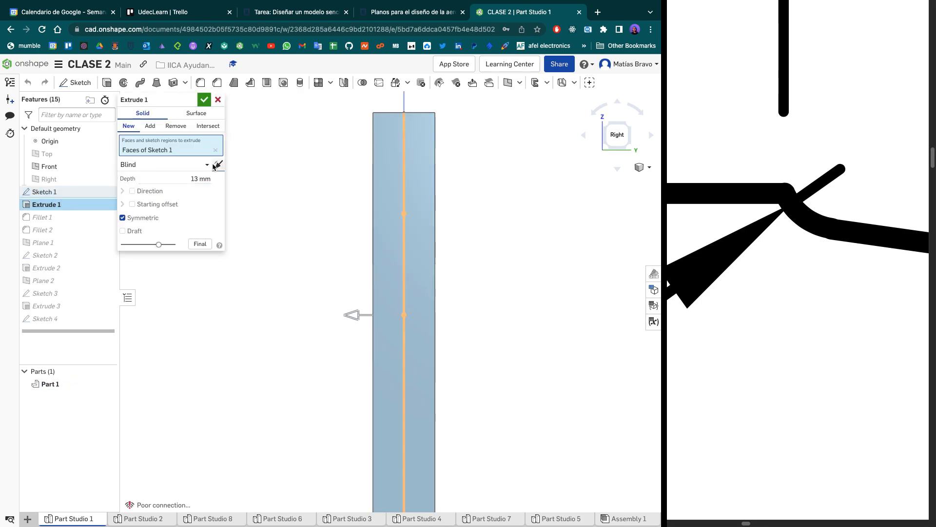
left_click(204, 99)
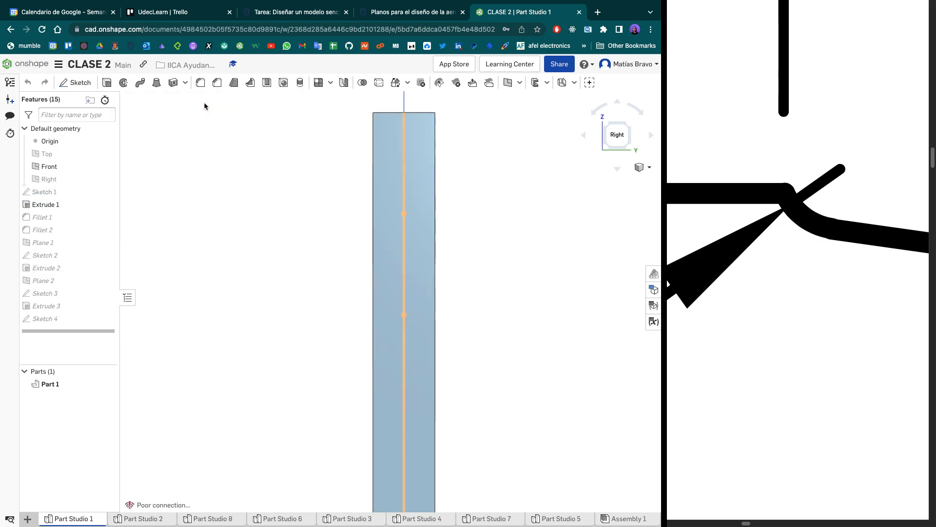
- Consult the assignment's plate drawing and dimension table, and return to the Onshape model
left_click(315, 17)
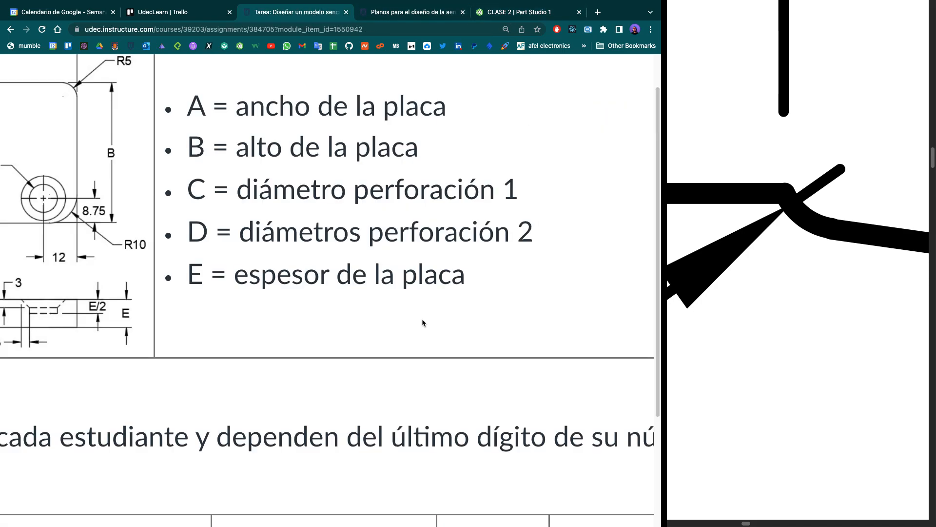
scroll(414, 264, "down", 8)
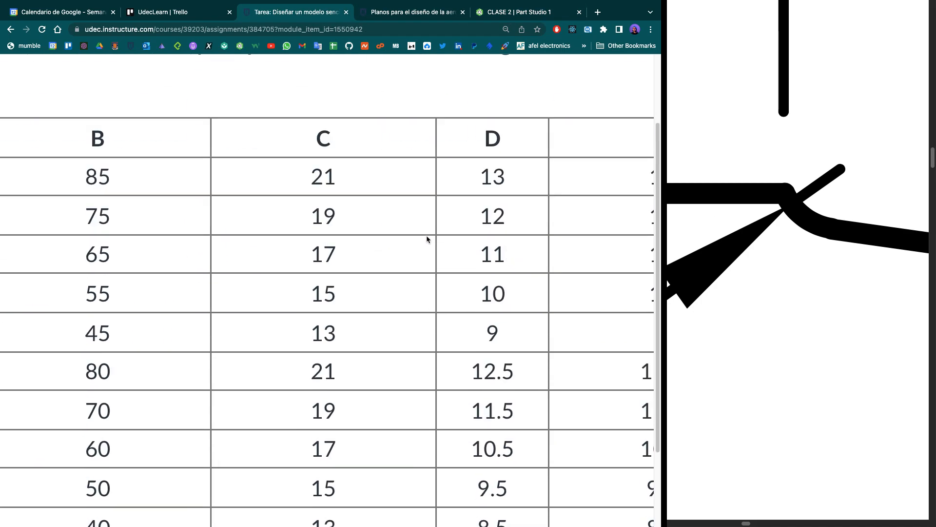
left_click(496, 15)
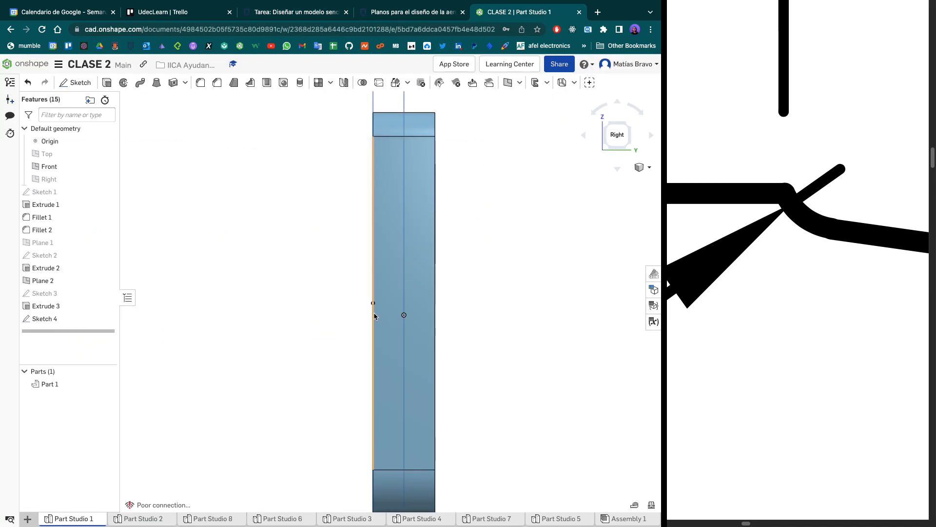
- Inspect the small blind hole from the front and check the cut settings of Extrude 3
right_click_drag(487, 176, 504, 181)
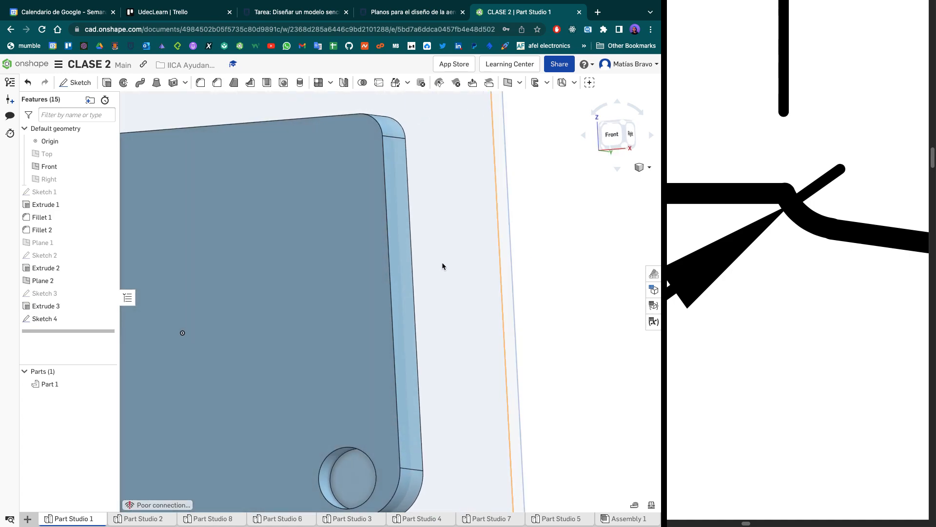
middle_click_drag(330, 262, 408, 197)
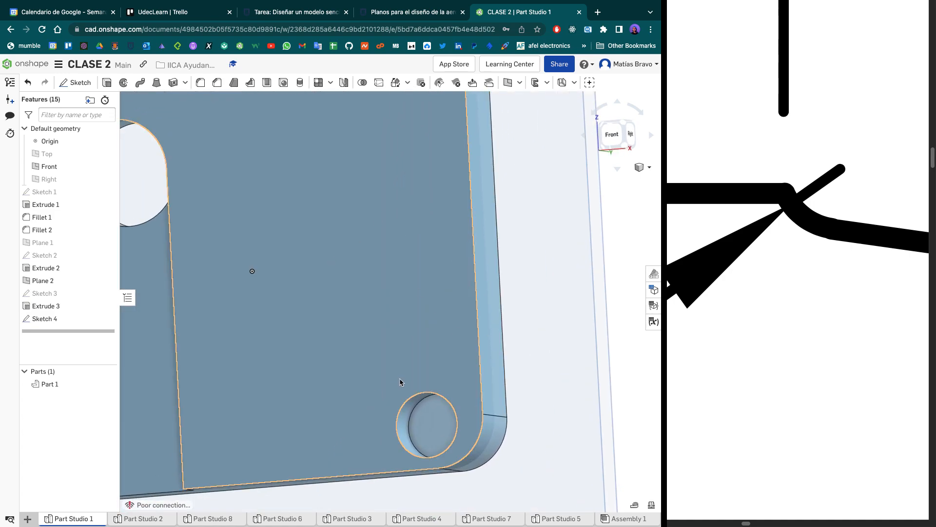
left_click(611, 141)
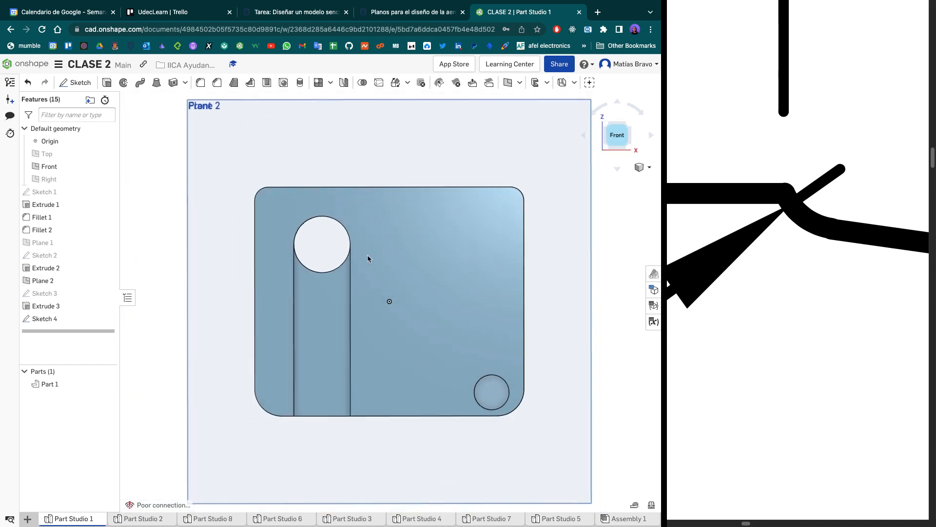
double_click(64, 305)
scroll(522, 413, "up", 5)
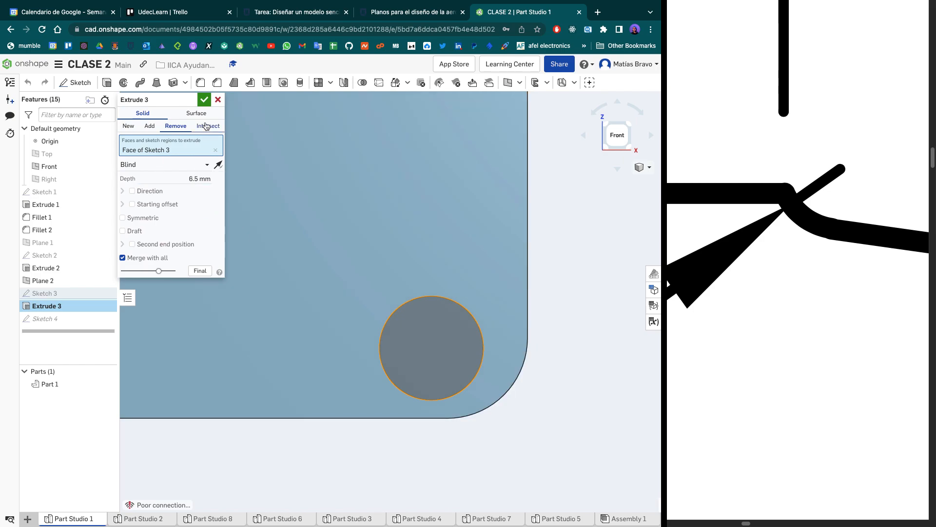
left_click(204, 105)
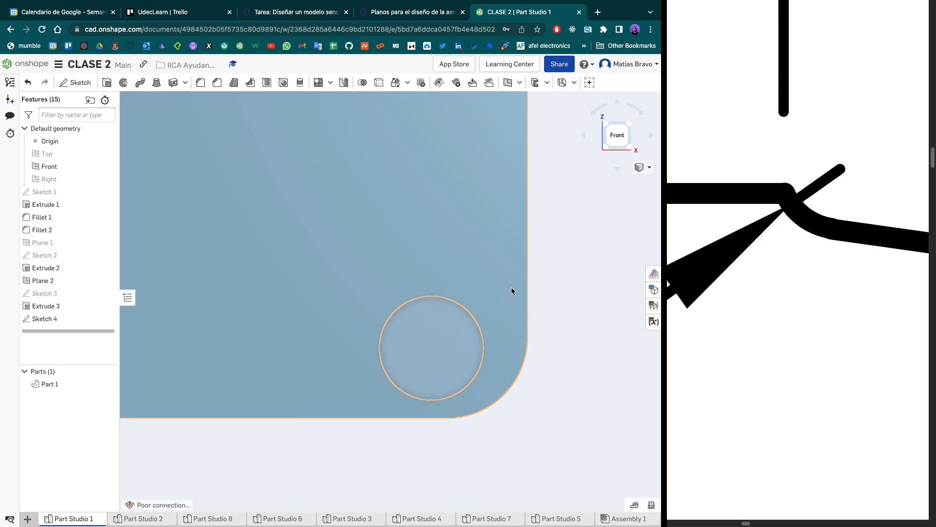
- Chamfer the small hole's front edge using Two distances, with Distance 1 and Distance 2 both set to 3 mm
left_click(218, 83)
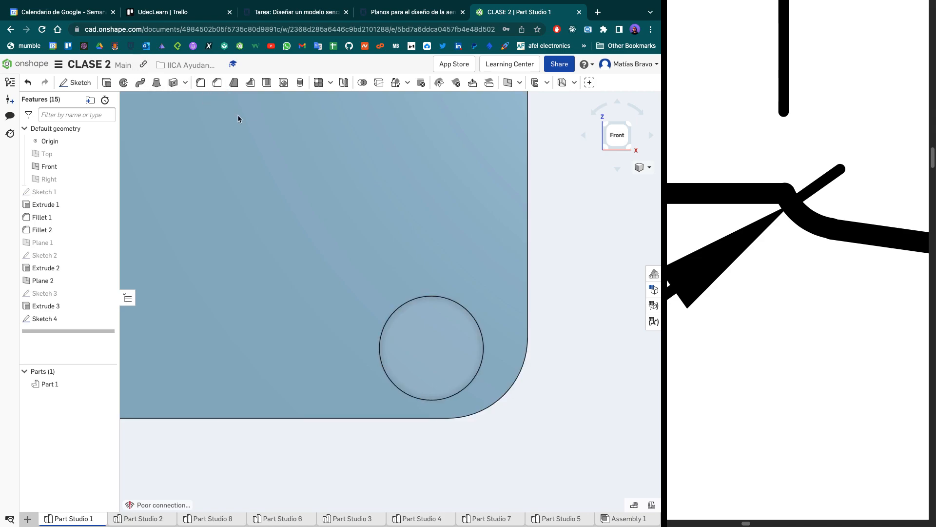
left_click(443, 298)
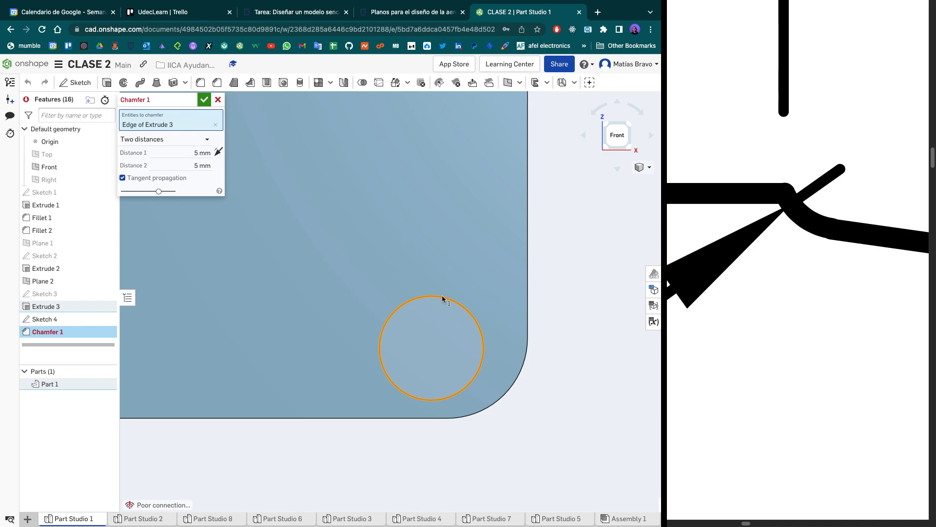
left_click(197, 165)
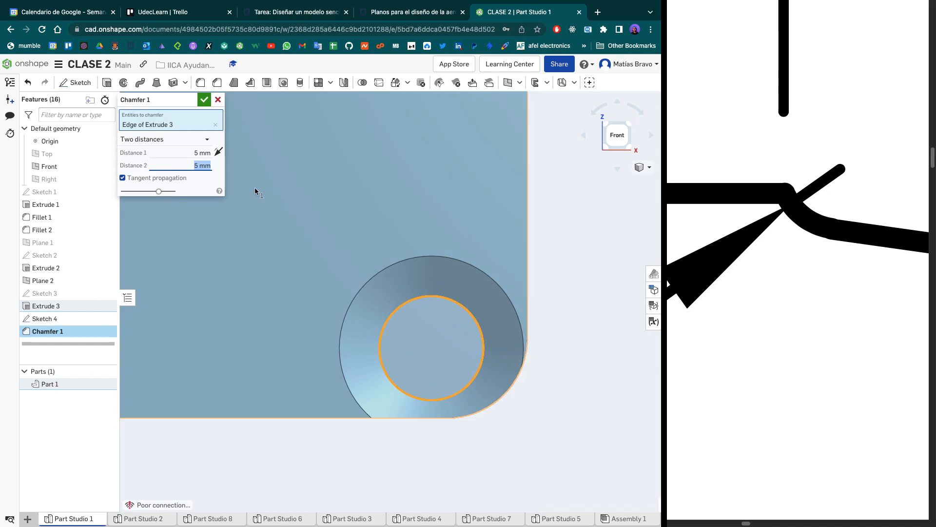
type("3")
key("Return")
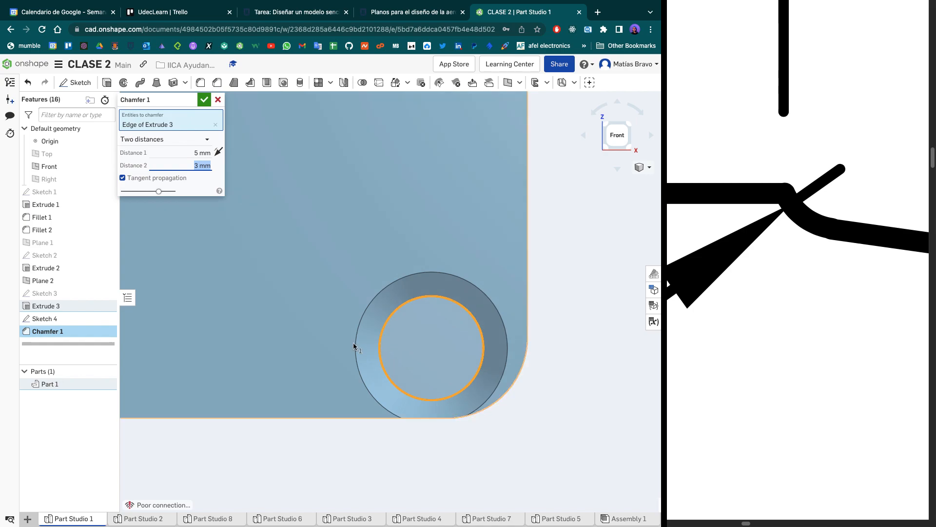
left_click(197, 153)
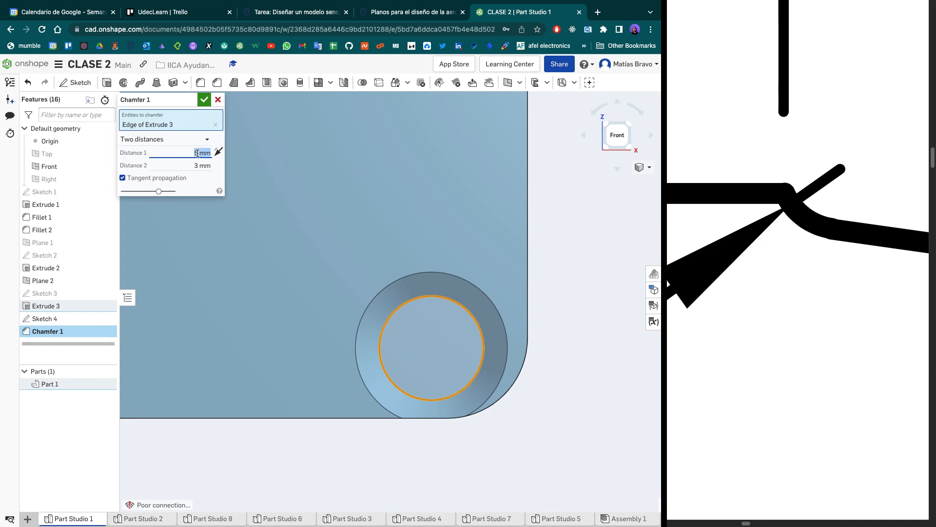
right_click_drag(568, 313, 470, 323)
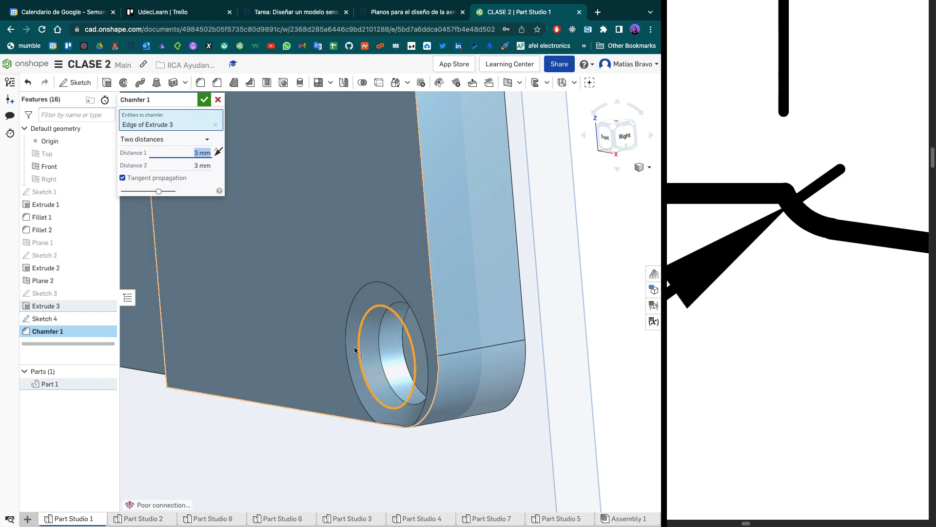
right_click_drag(363, 343, 402, 337)
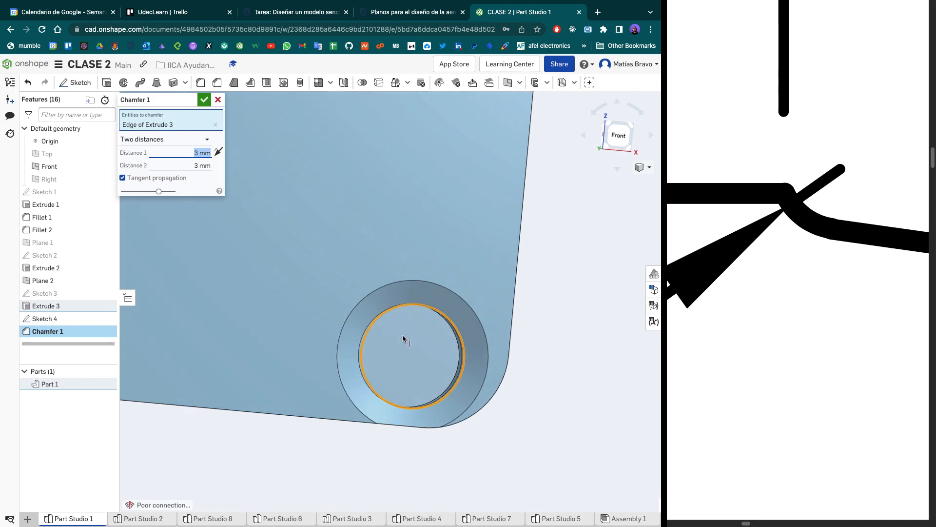
- Try the Equal distance type on the small hole's chamfer and return it to Two distances
left_click(176, 140)
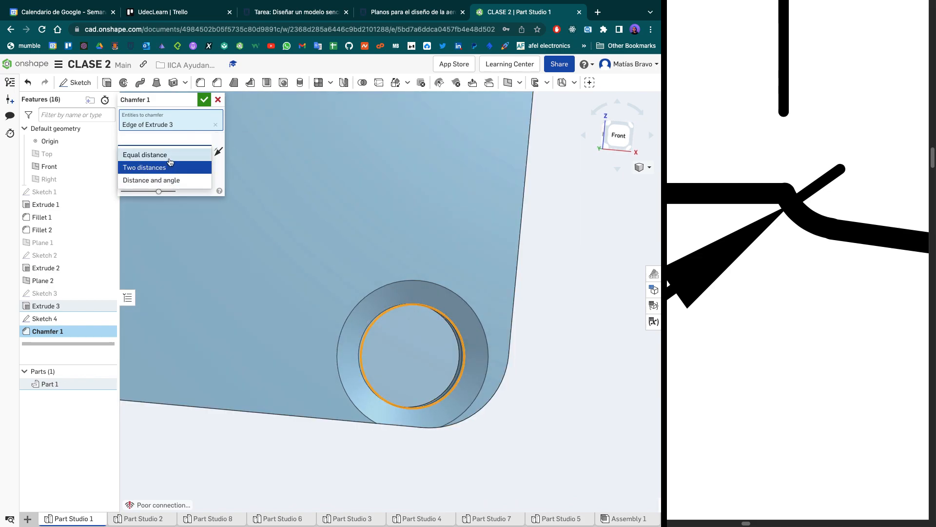
left_click(164, 154)
left_click(206, 141)
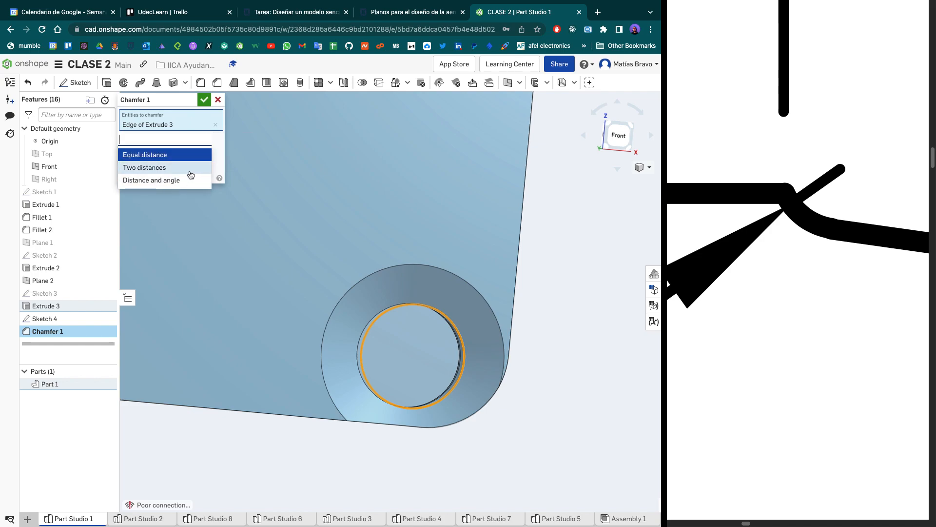
left_click(190, 167)
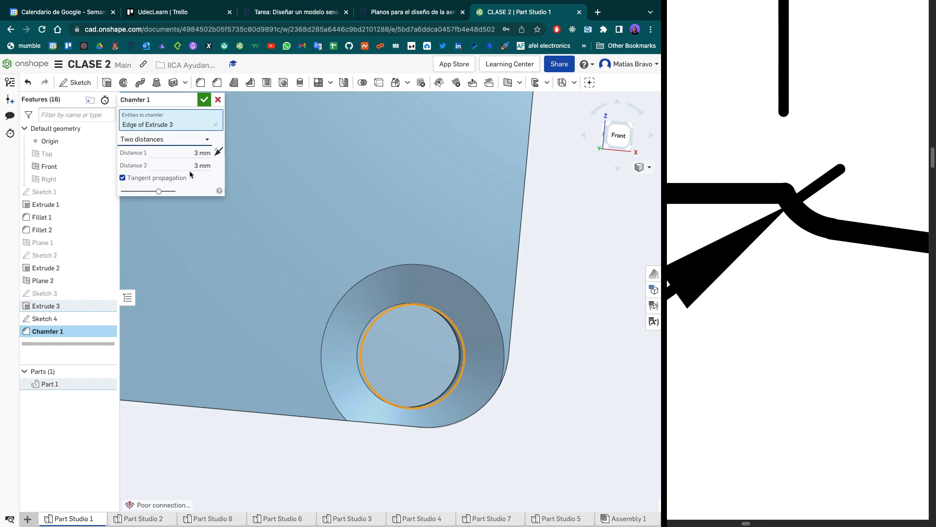
- Reselect the small hole's edge for the chamfer and set Distance 1 and Distance 2 to 2 mm
left_click(215, 125)
left_click(388, 312)
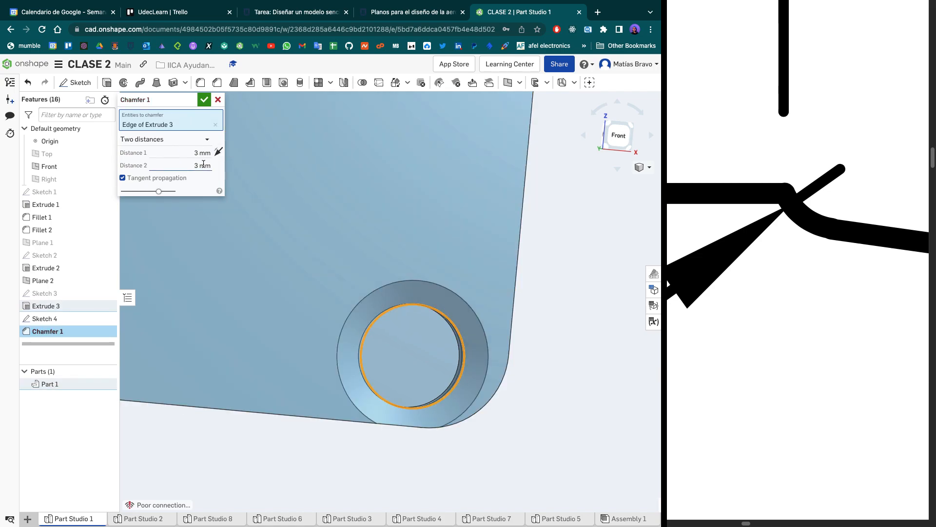
mouse_move(397, 271)
right_mouse_down()
mouse_move(393, 263)
mouse_move(389, 271)
right_mouse_up()
left_click(192, 153)
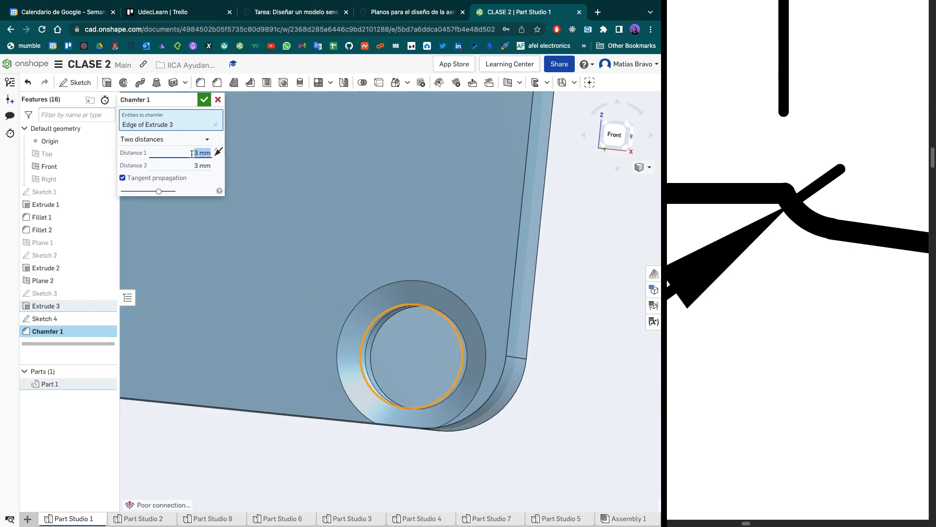
left_click(193, 165)
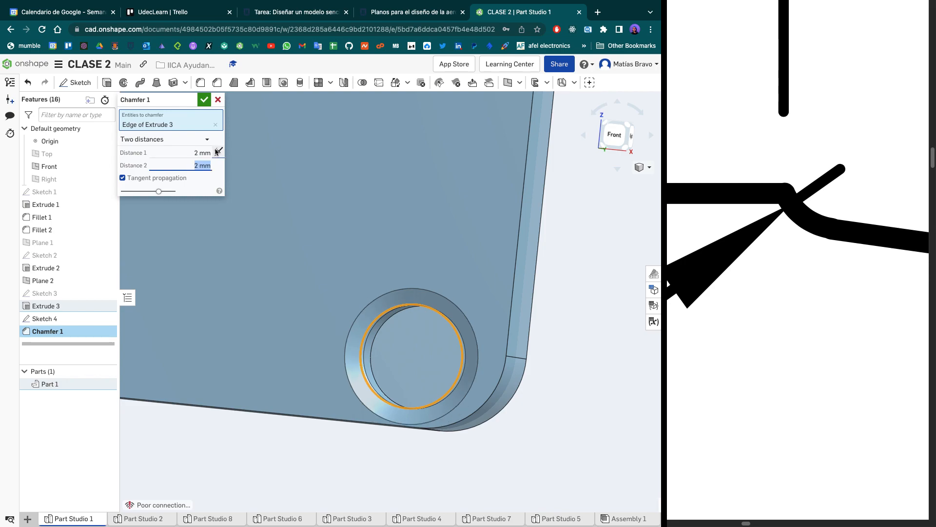
left_click(204, 101)
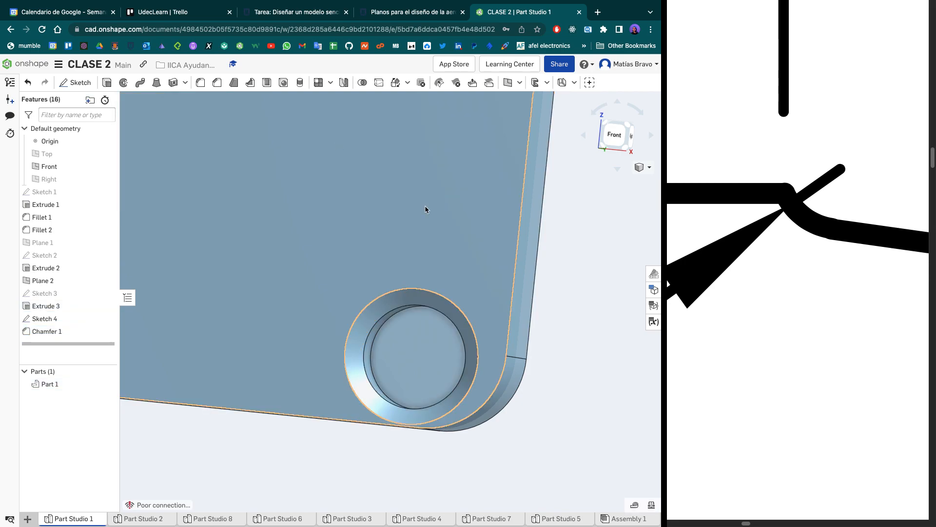
left_click(611, 145)
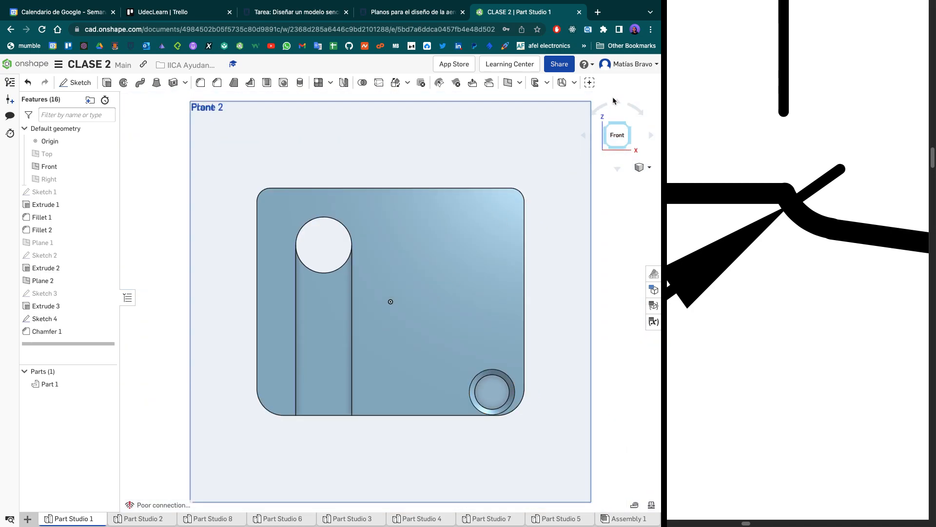
- Review the assignment's plate drawing, dimension table and submission instructions, highlighting the instruction to share the part with the assistant
mouse_move(642, 4)
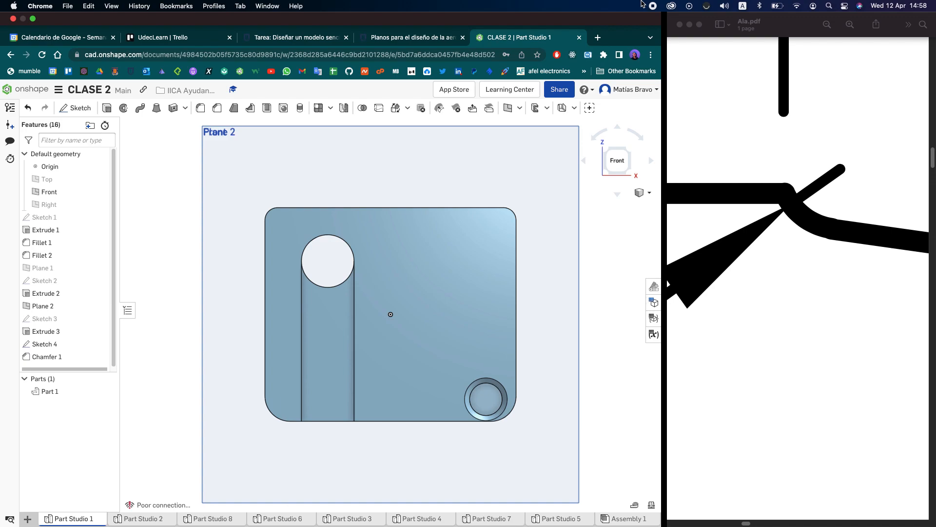
left_click(307, 15)
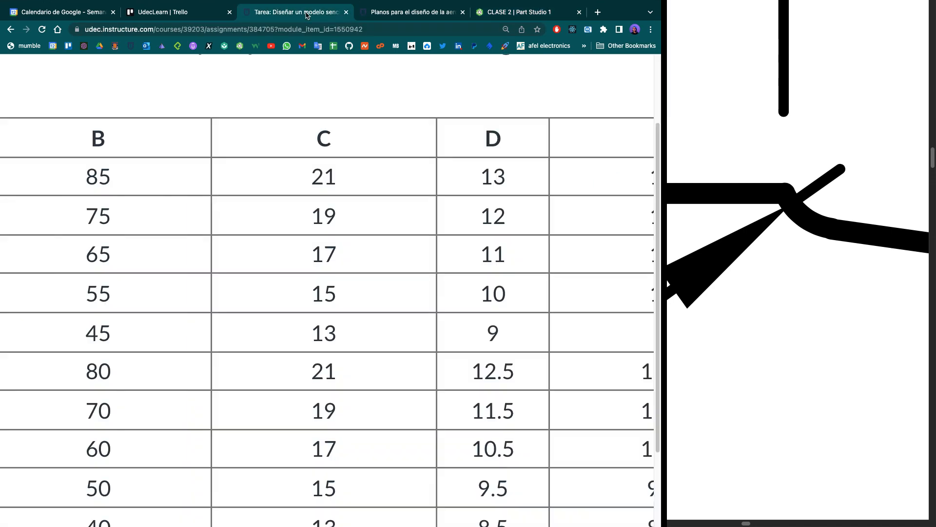
scroll(294, 203, "up", 5)
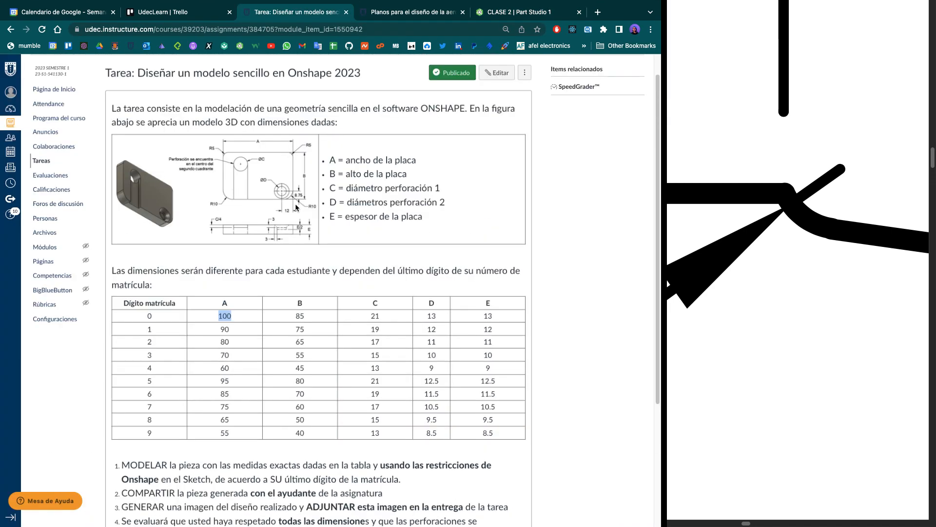
scroll(295, 206, "down", 4)
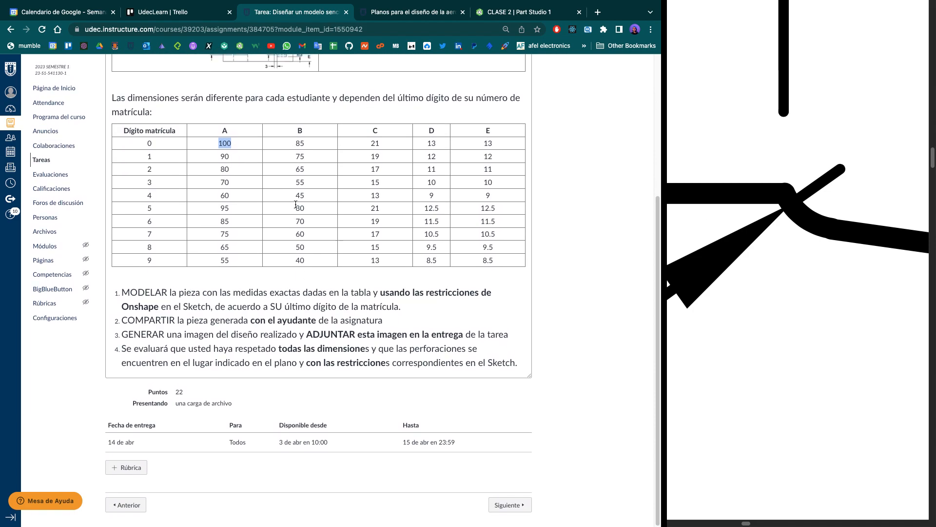
scroll(296, 204, "up", 1)
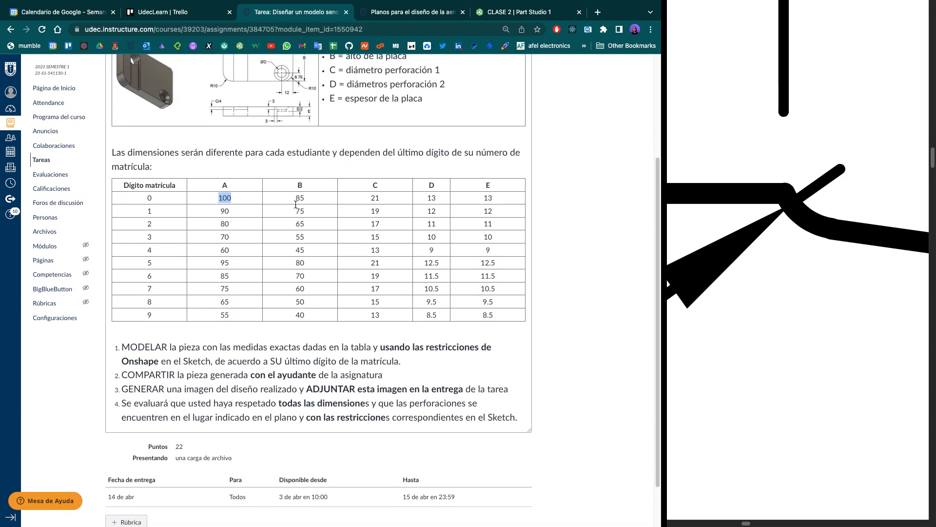
scroll(295, 207, "up", 3)
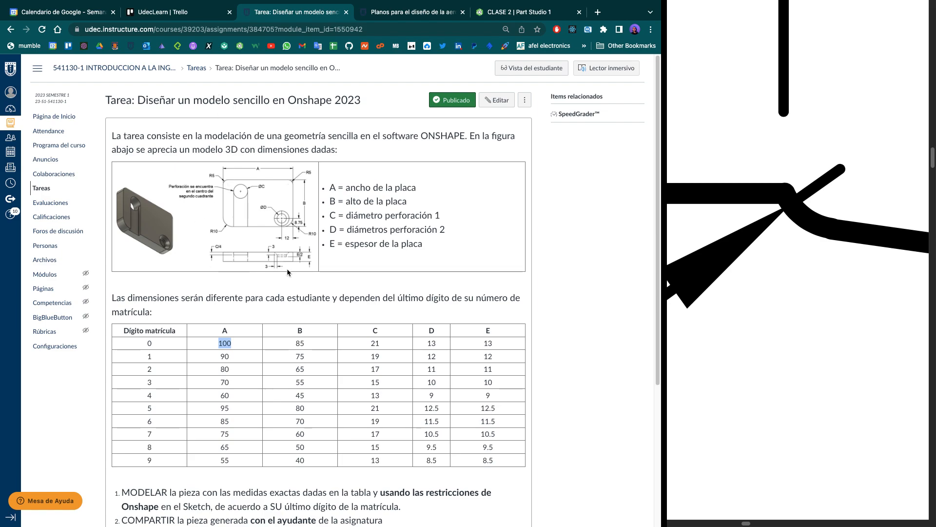
scroll(287, 272, "down", 2)
scroll(287, 268, "down", 1)
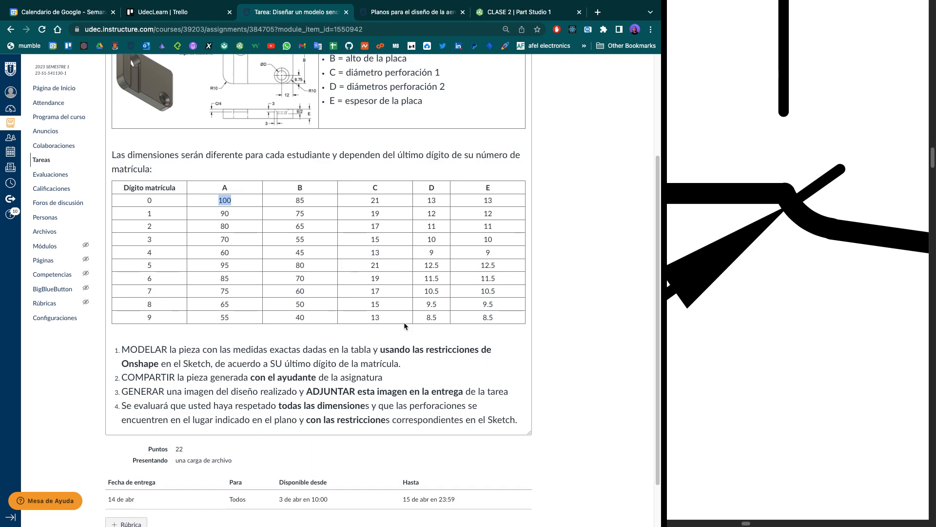
scroll(404, 322, "down", 1)
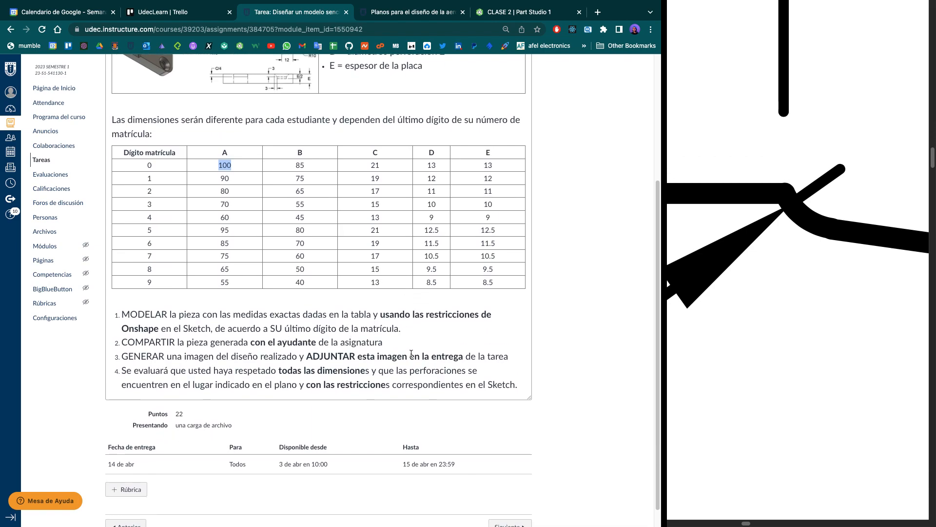
left_click_drag(385, 343, 127, 344)
- Switch to Onshape, return to the documents list and open the IICA Ayudantia folder
left_click(529, 12)
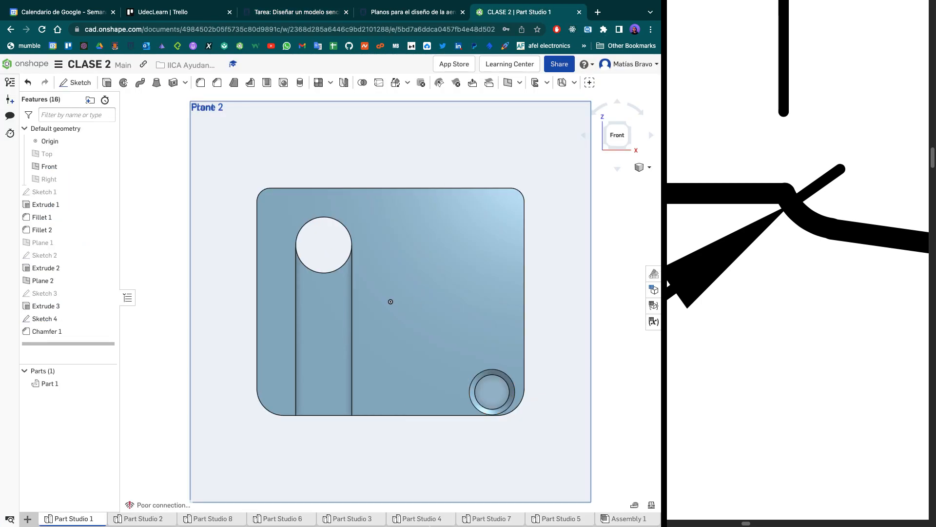
left_click(11, 66)
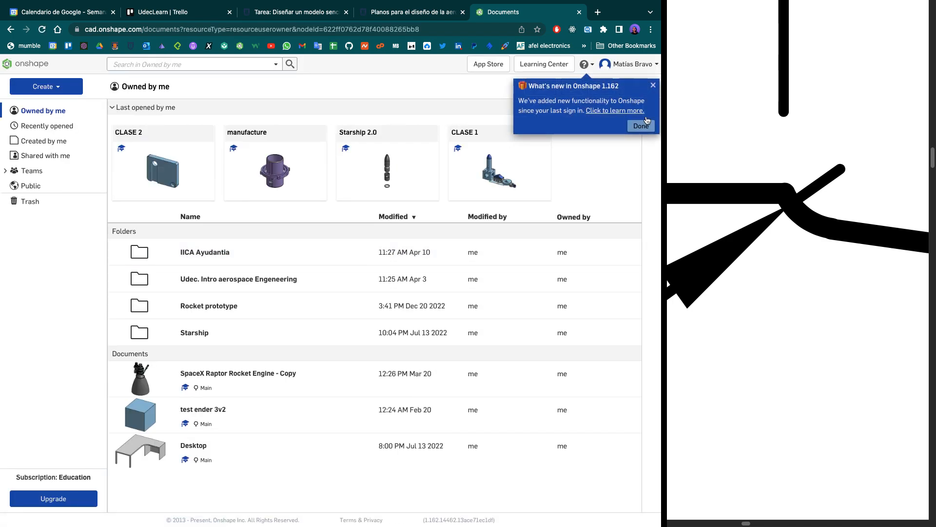
left_click(642, 126)
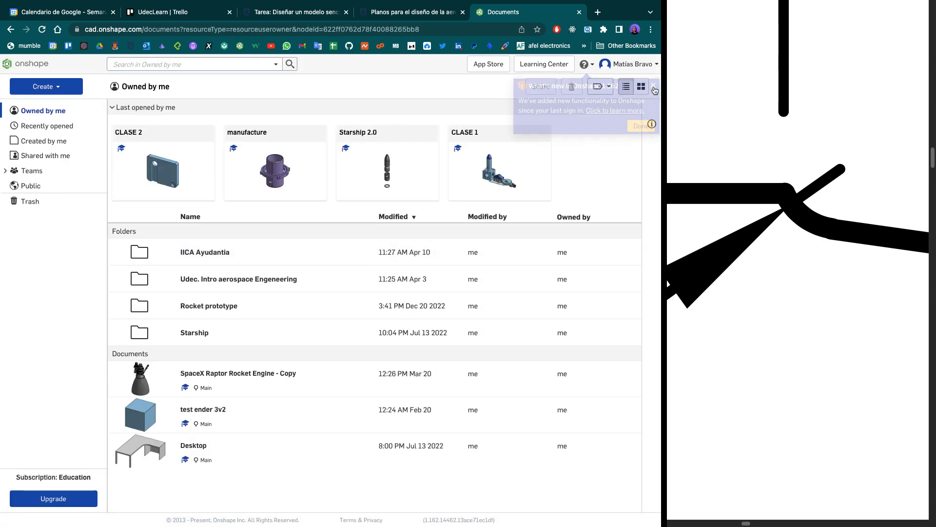
double_click(216, 251)
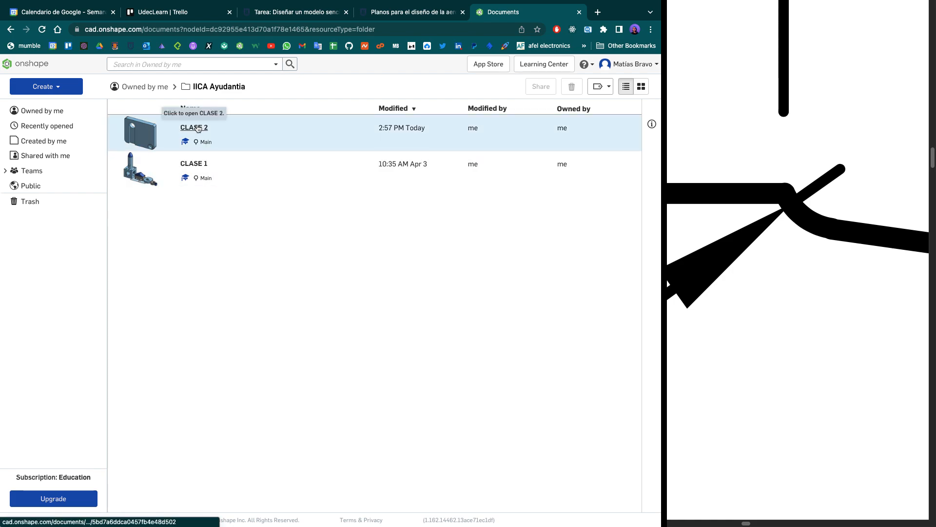
- Open the share settings of the CLASE 2 document and enter the recipient's e-mail for individual sharing
left_click(164, 132)
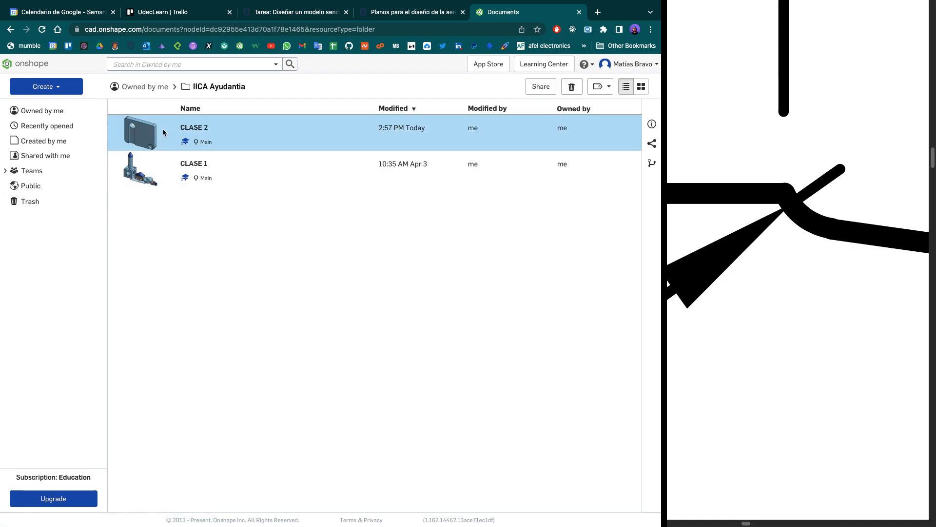
left_click(216, 274)
left_click(311, 130)
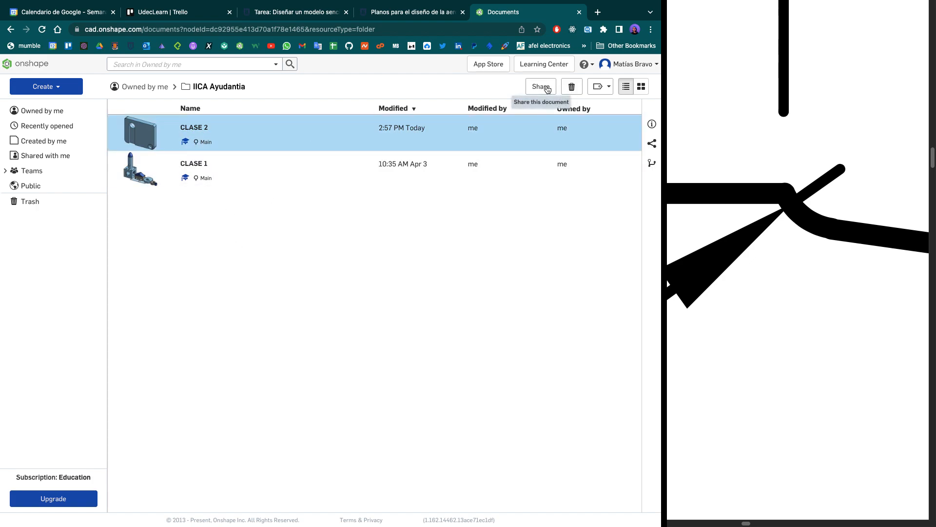
left_click(547, 89)
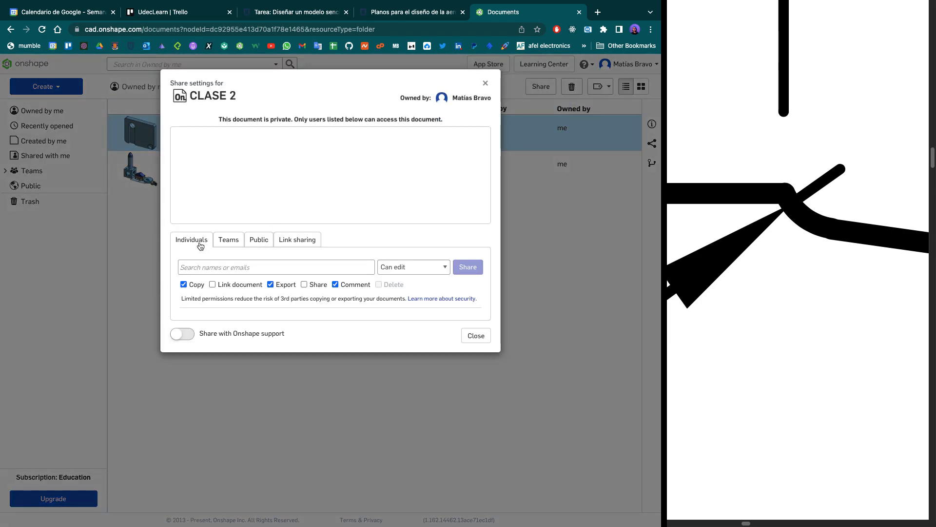
left_click(217, 267)
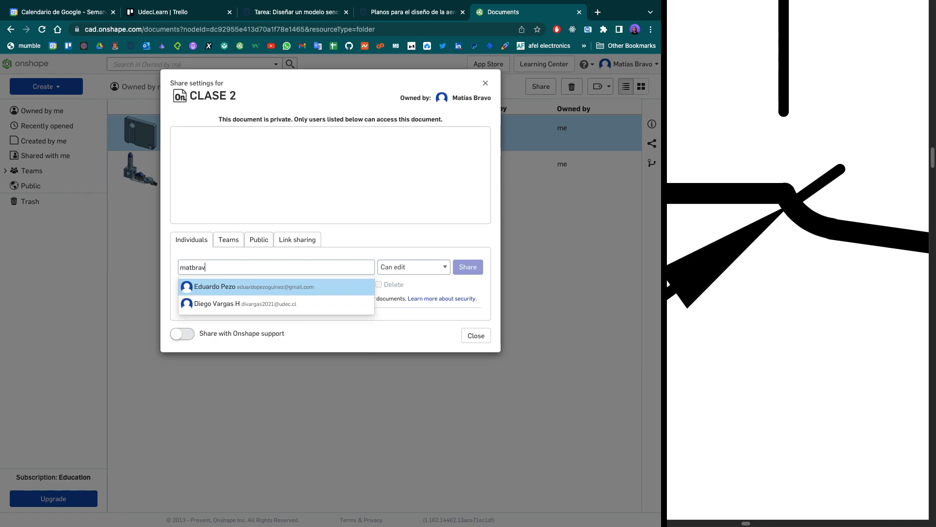
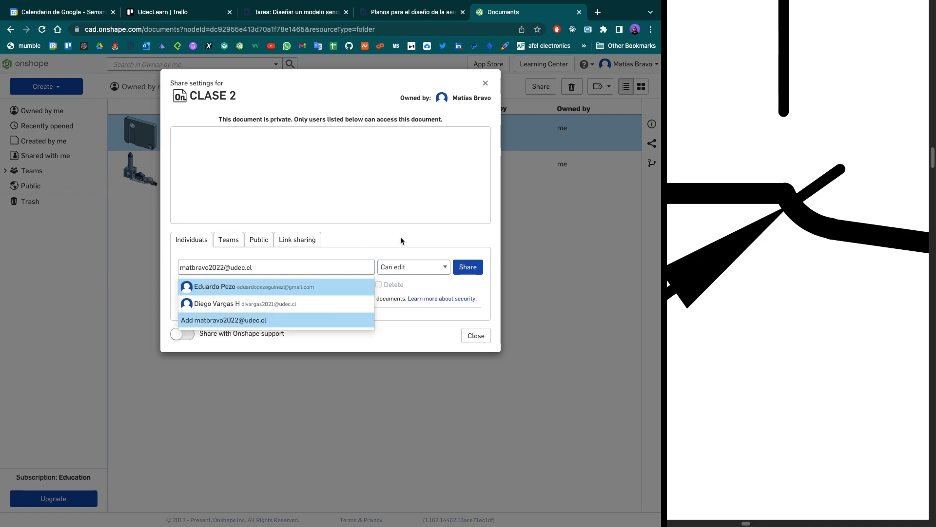
key("Return")
- Try to share CLASE 2 with Can edit access and the Link document permission enabled, and close the share settings
left_click(438, 267)
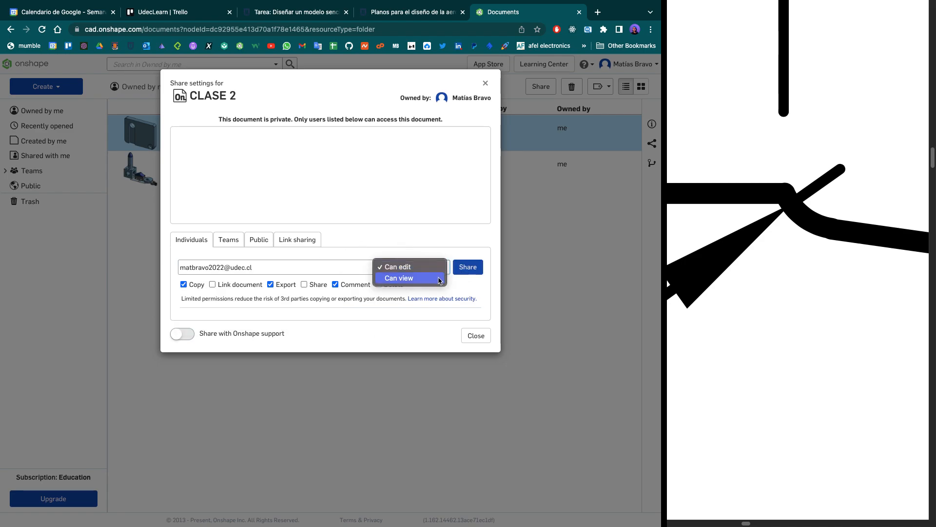
left_click(472, 284)
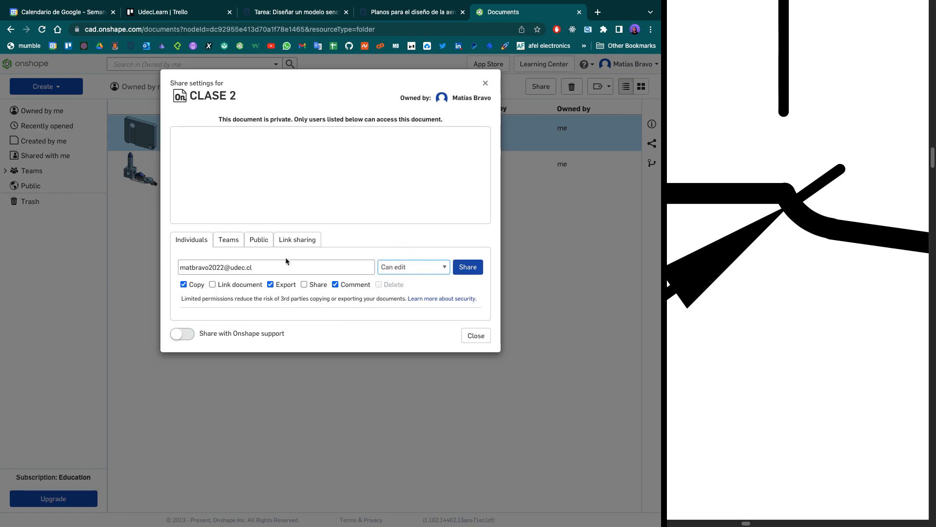
left_click(213, 285)
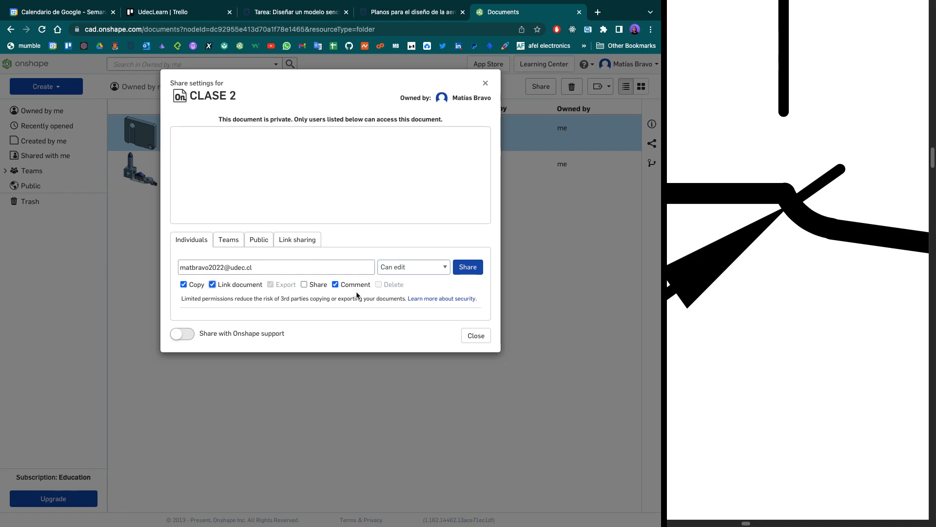
left_click(476, 267)
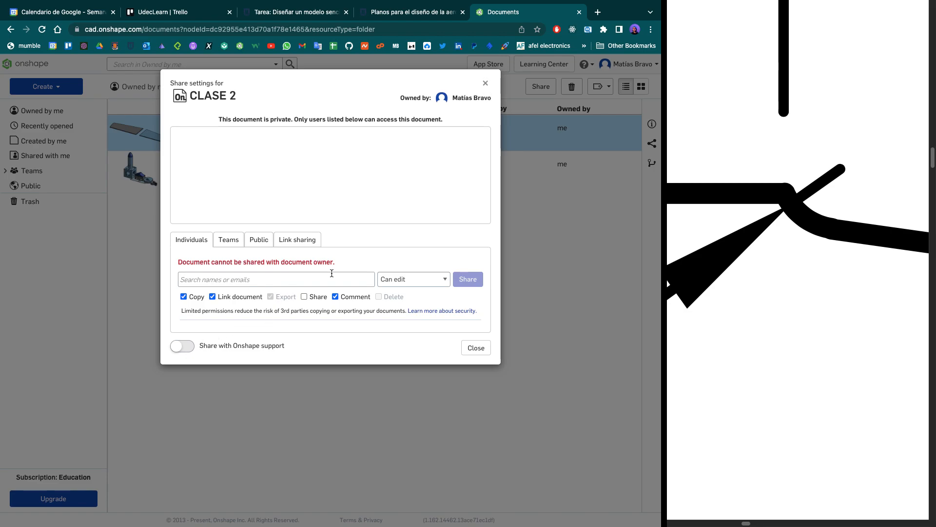
left_click(485, 84)
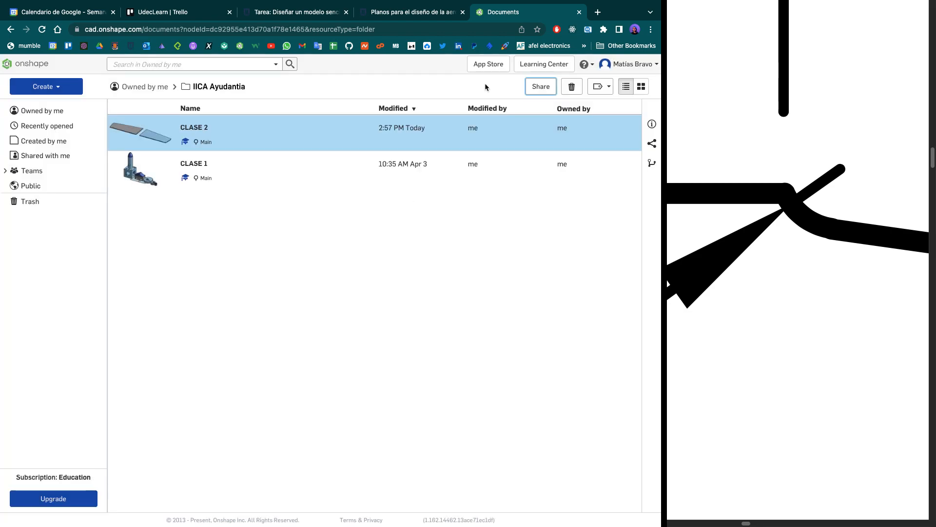
left_click(287, 269)
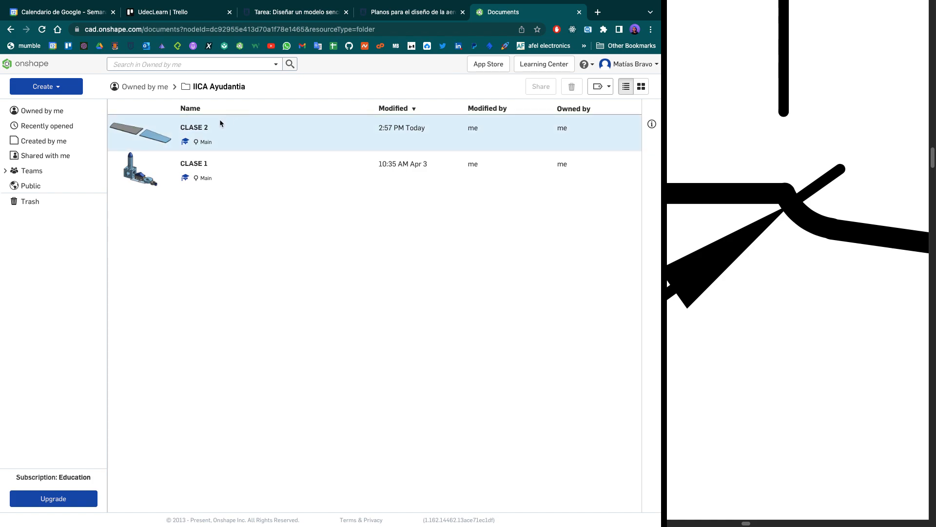
- Return to the Onshape documents overview and recheck the plate drawing and dimension table on the assignment page
left_click(35, 65)
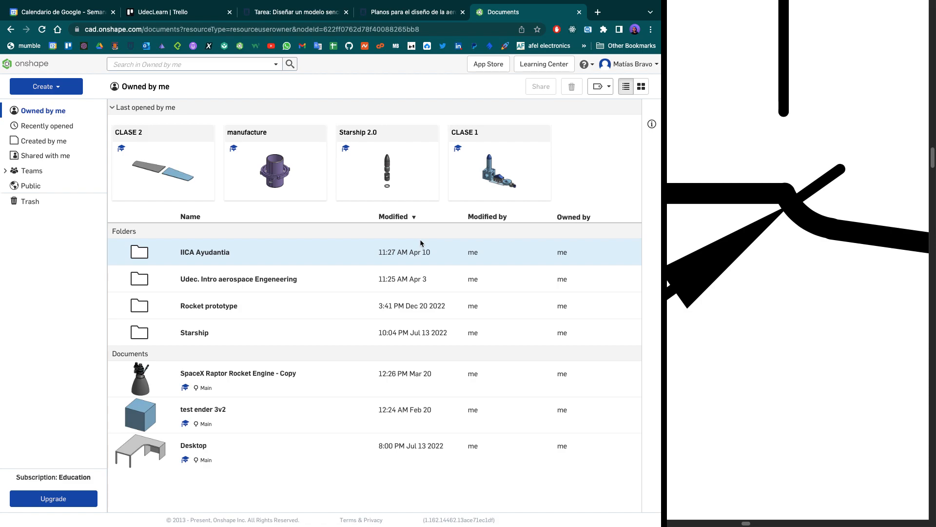
left_click(294, 13)
scroll(528, 288, "down", 1)
scroll(528, 292, "up", 5)
scroll(527, 291, "down", 4)
scroll(528, 291, "up", 4)
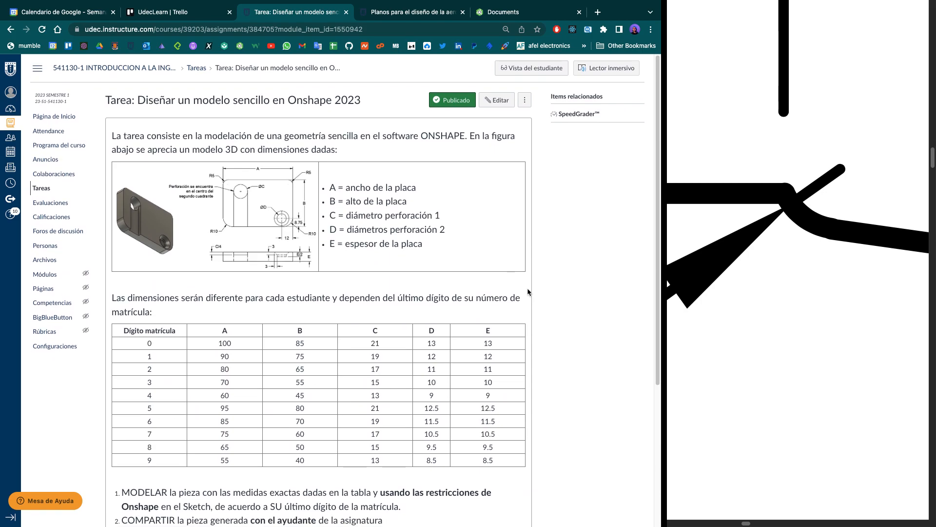
scroll(527, 291, "down", 4)
scroll(528, 291, "up", 4)
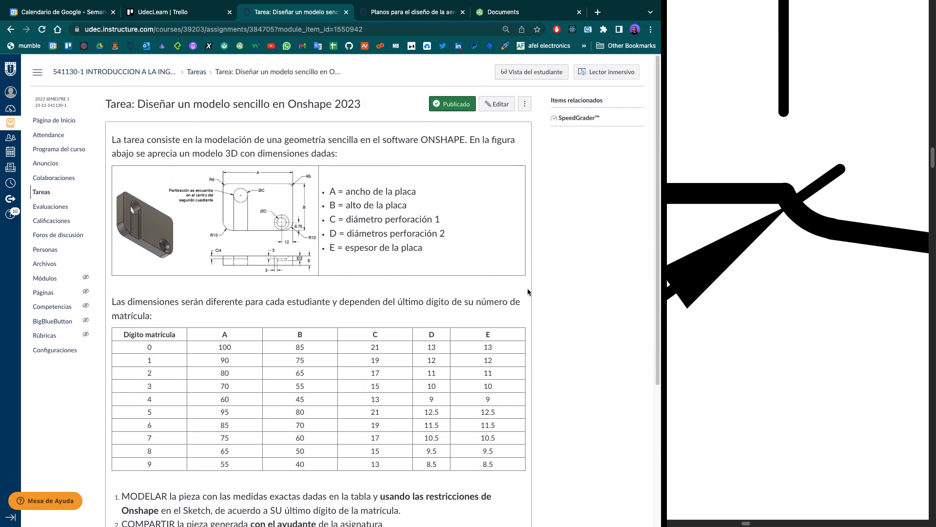
scroll(528, 292, "down", 1)
scroll(527, 291, "up", 1)
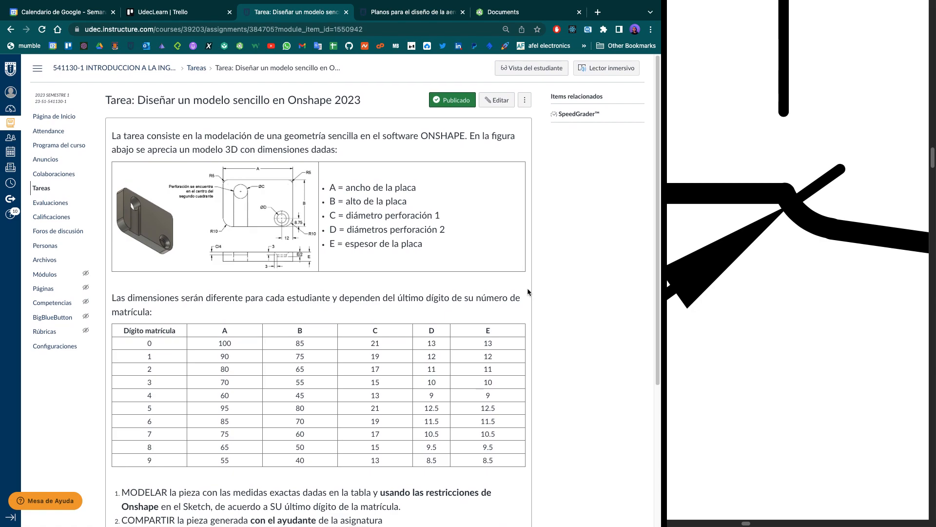
- Review the plate drawing, the dimension table by matrícula digit and the numbered instructions on the assignment page
scroll(529, 285, "down", 5)
scroll(528, 279, "up", 5)
scroll(497, 365, "down", 3)
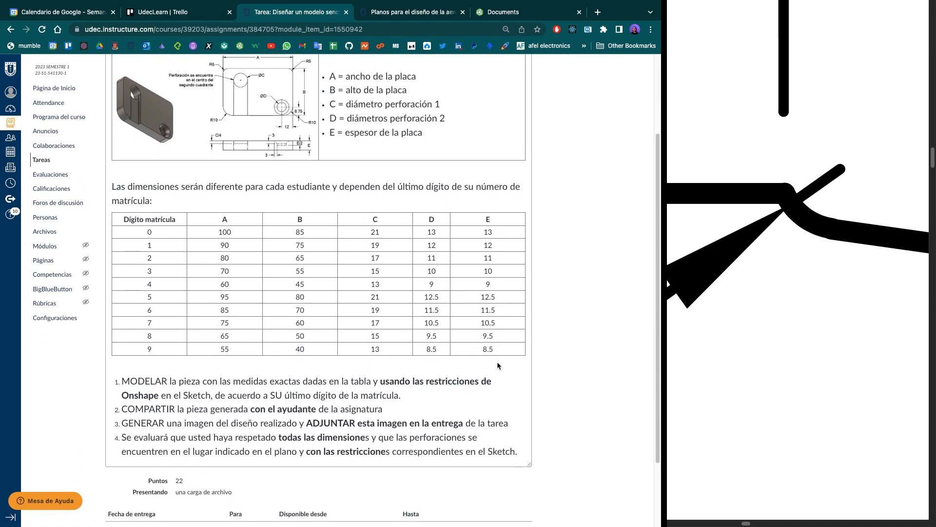
scroll(497, 366, "up", 4)
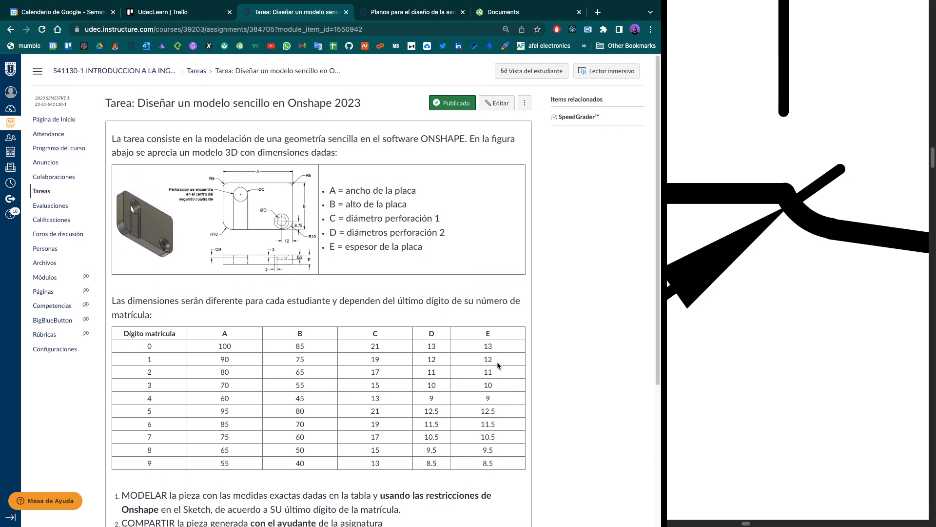
scroll(497, 365, "down", 4)
scroll(497, 365, "up", 4)
scroll(497, 365, "down", 5)
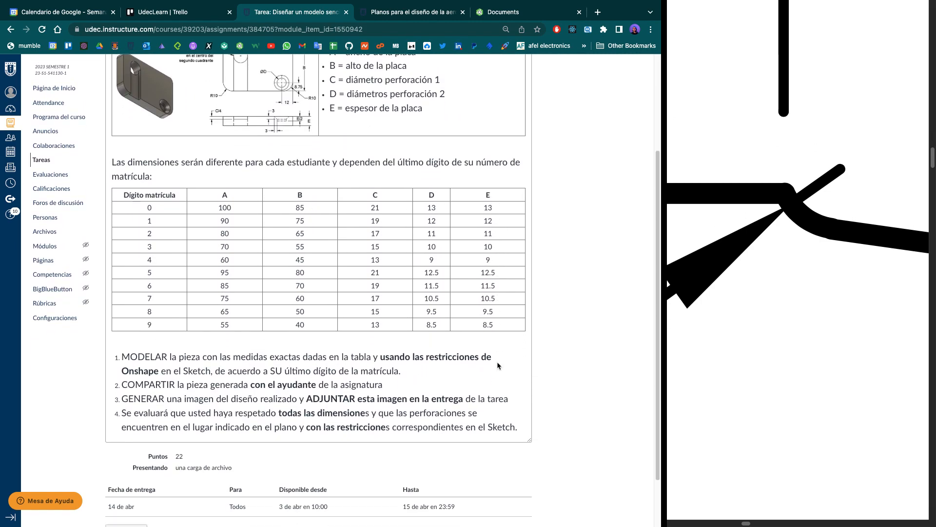
scroll(497, 365, "up", 4)
scroll(496, 361, "down", 4)
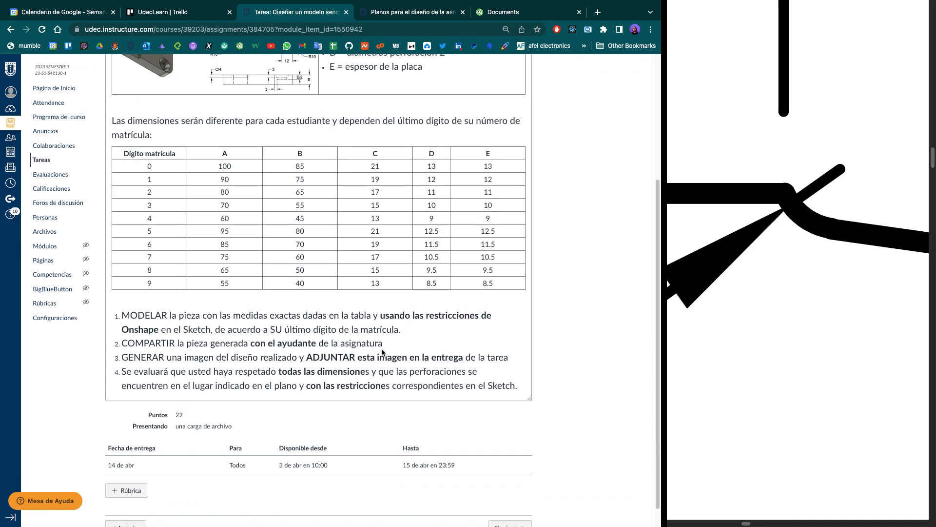
- Highlight the instruction about sharing the part with the course assistant and recheck the plate drawing and dimension table
left_click_drag(387, 345, 125, 337)
left_click(543, 256)
scroll(543, 255, "up", 4)
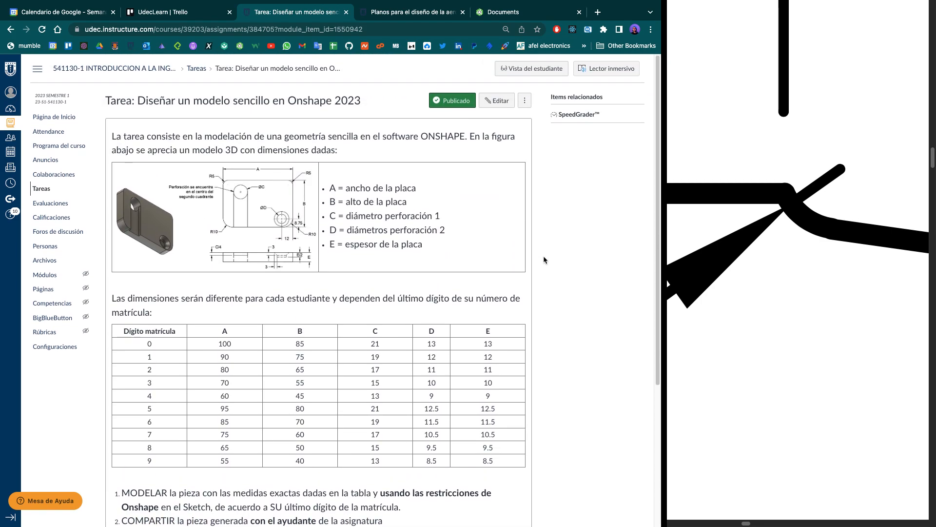
scroll(543, 256, "down", 3)
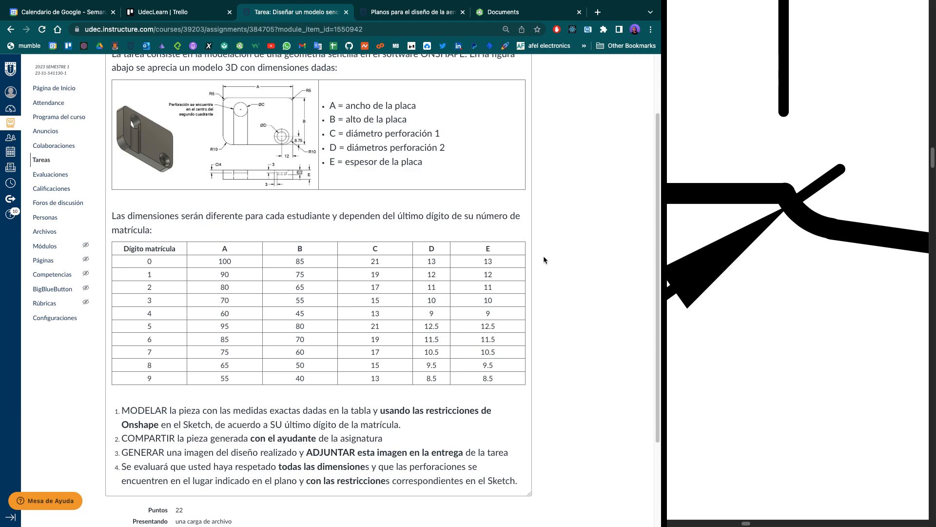
scroll(543, 255, "up", 3)
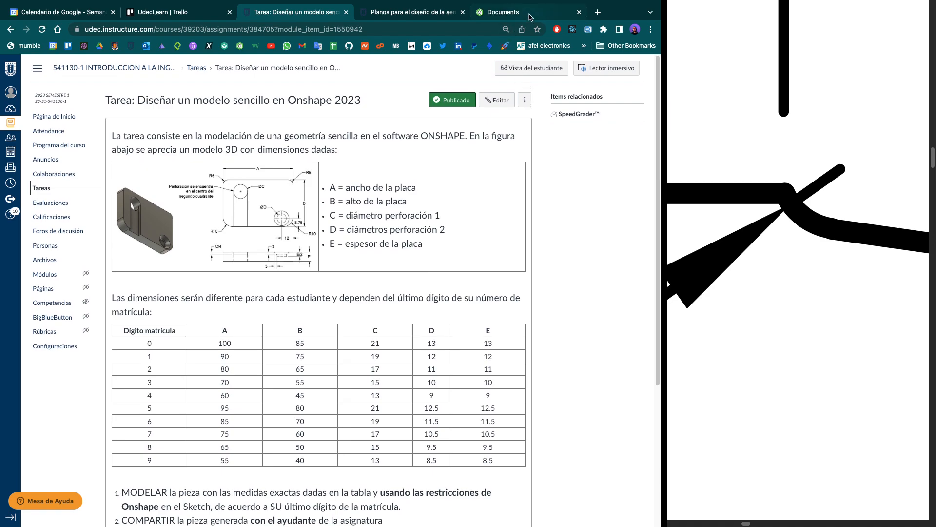
- Highlight the instruction about generating a design image and attaching it to the submission, and recheck the assignment page
scroll(412, 298, "down", 5)
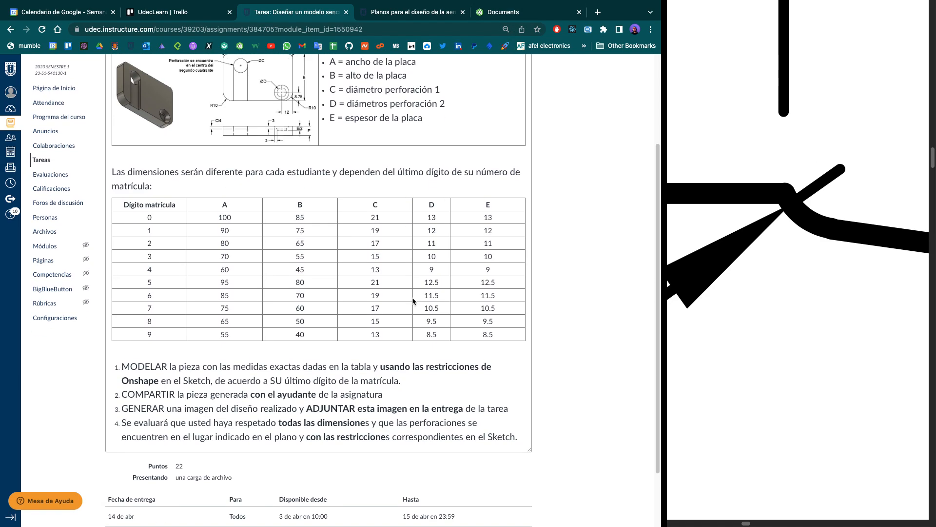
left_click_drag(510, 409, 313, 398)
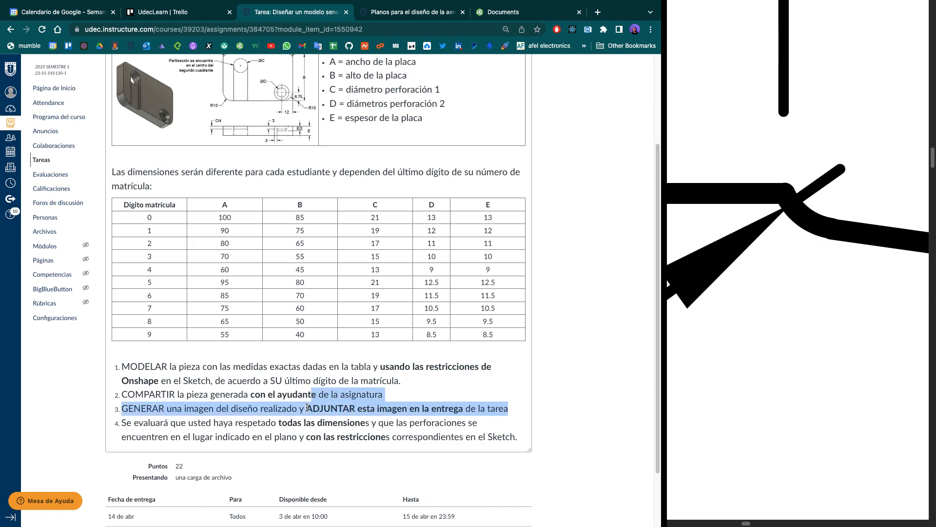
left_click(308, 407)
left_click_drag(511, 411, 302, 393)
left_click(561, 342)
scroll(561, 342, "up", 3)
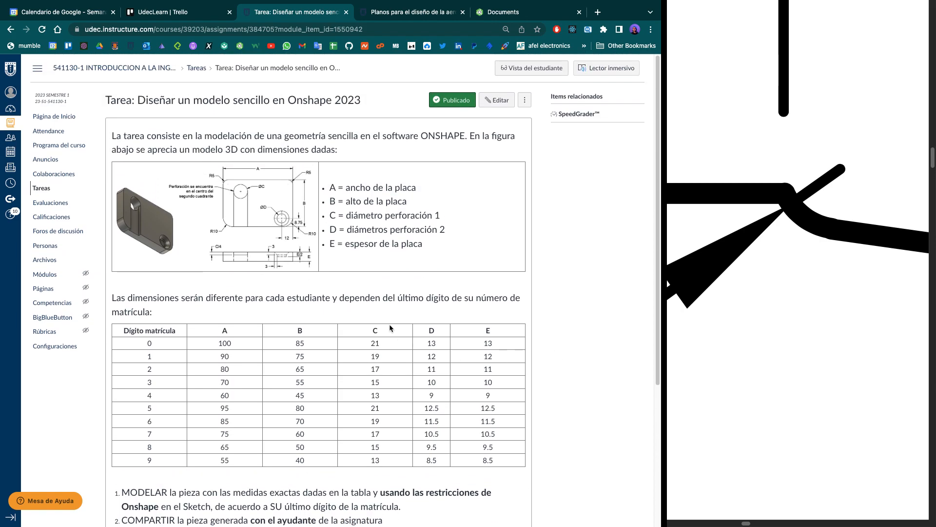
scroll(389, 323, "down", 2)
scroll(389, 324, "up", 2)
- Switch to Onshape, open the CLASE 2 document and go through its part studios to the wing in Part Studio 4
left_click(527, 12)
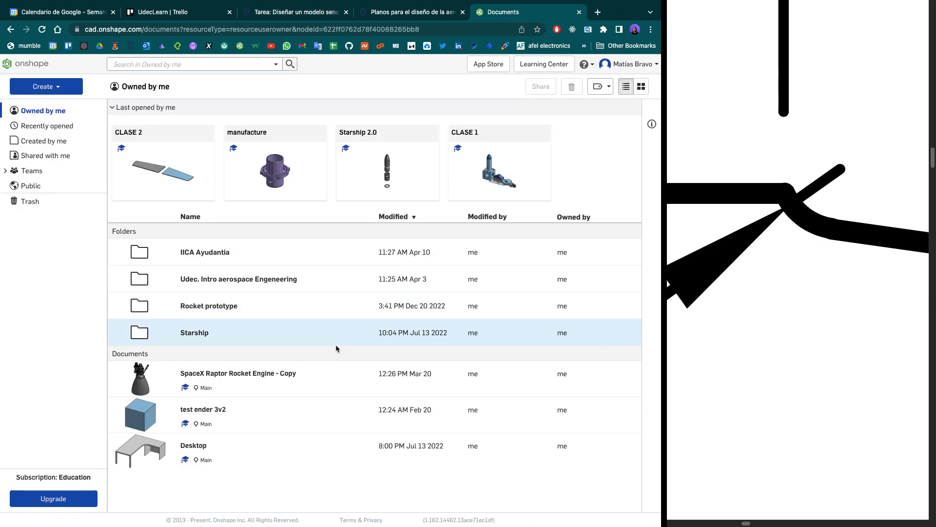
left_click(171, 176)
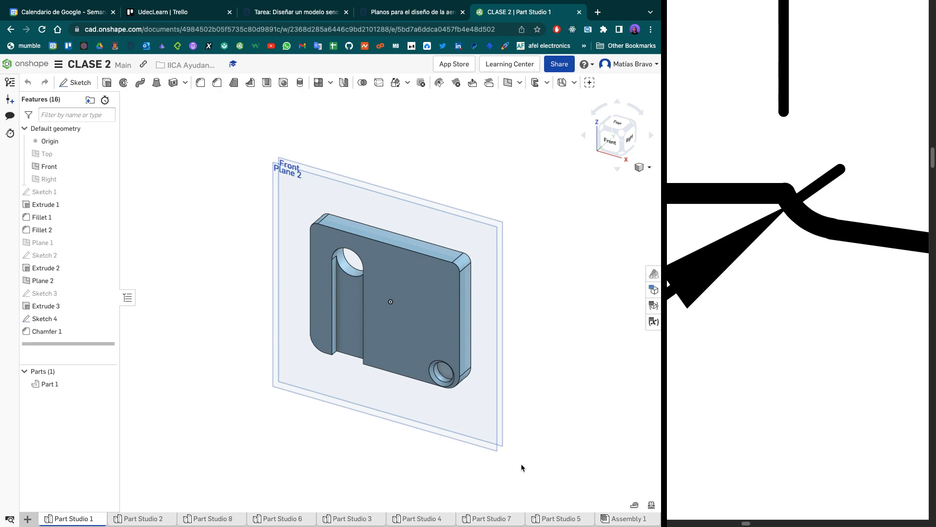
left_click(491, 520)
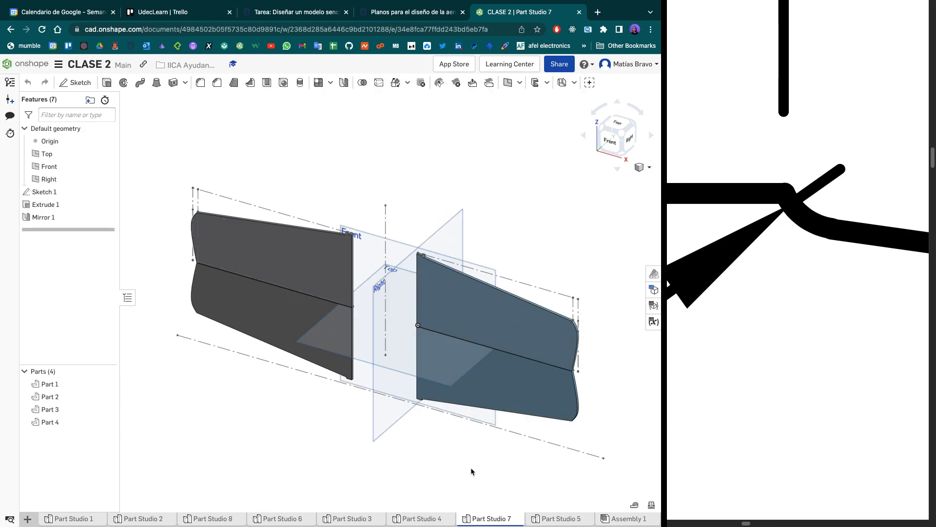
left_click(555, 521)
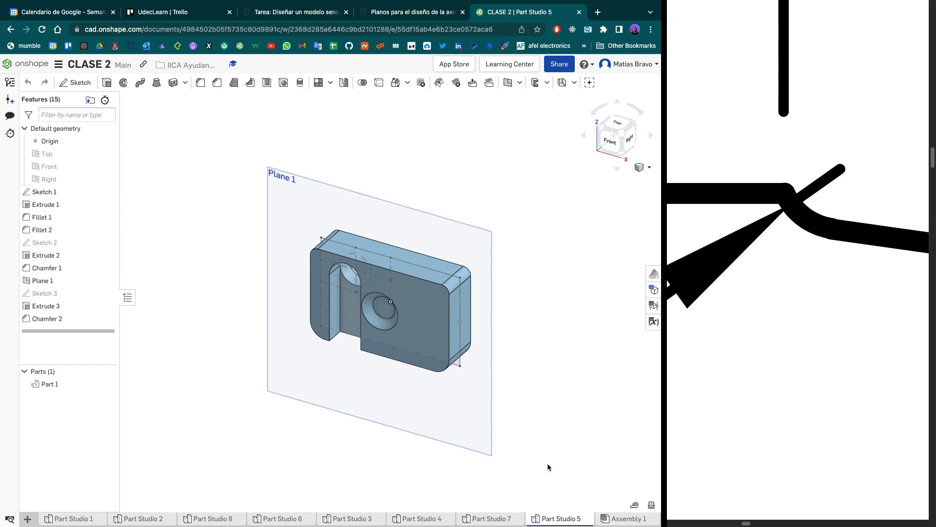
left_click(494, 520)
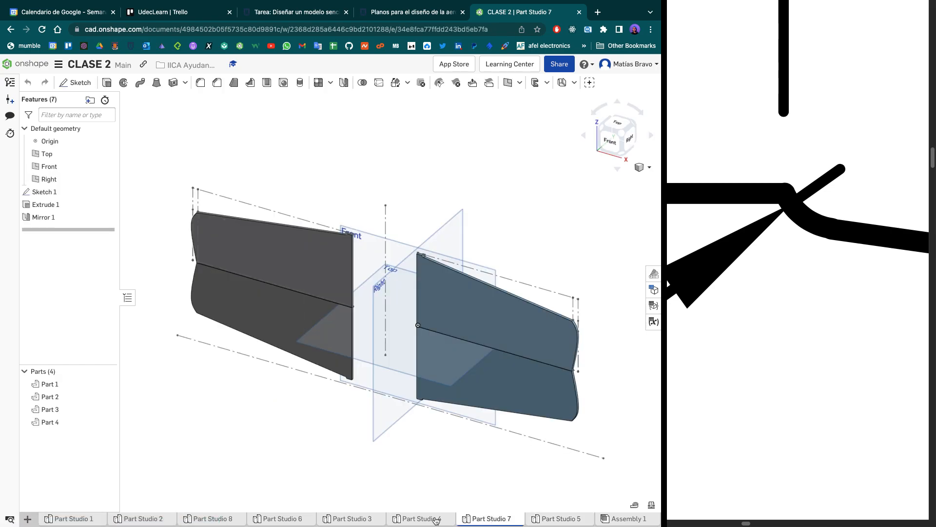
left_click(429, 518)
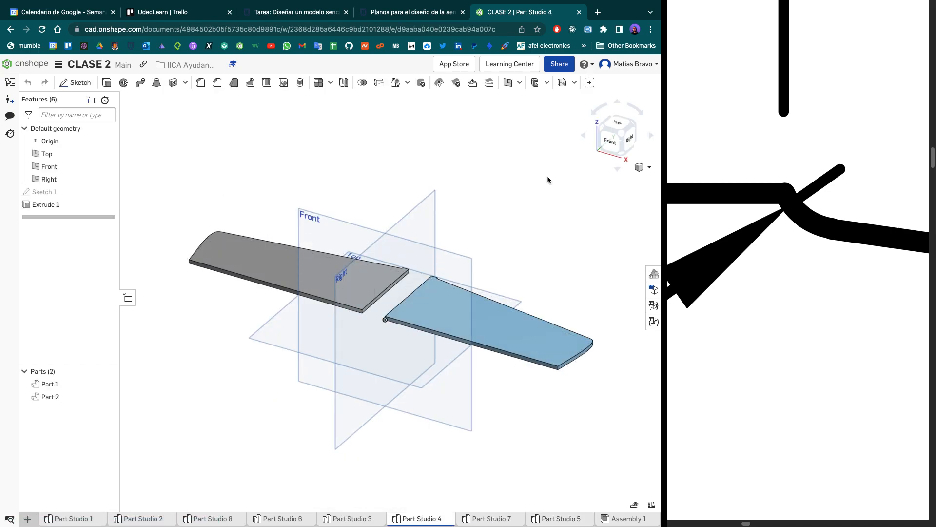
- Edit the wing's Sketch 1 in top view and delete the mirrored left wing half, keeping the vertical centerline
left_click(615, 125)
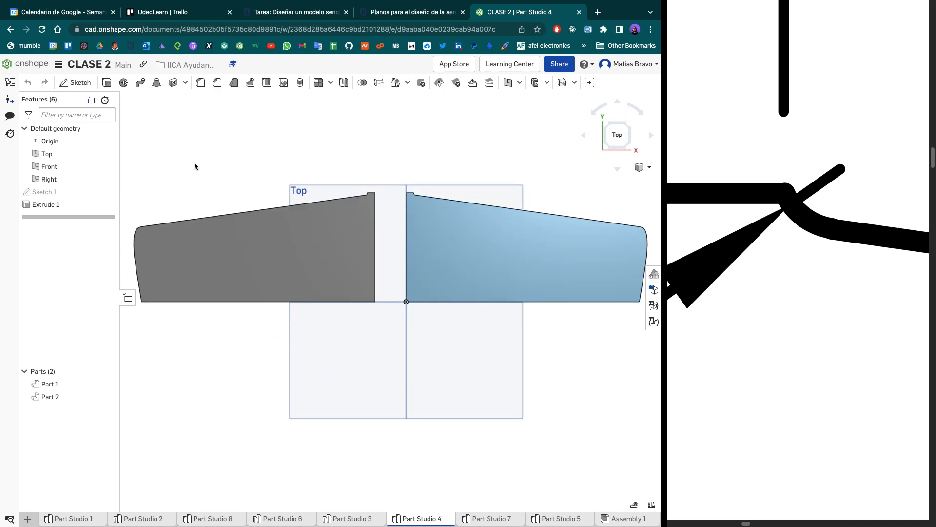
double_click(86, 191)
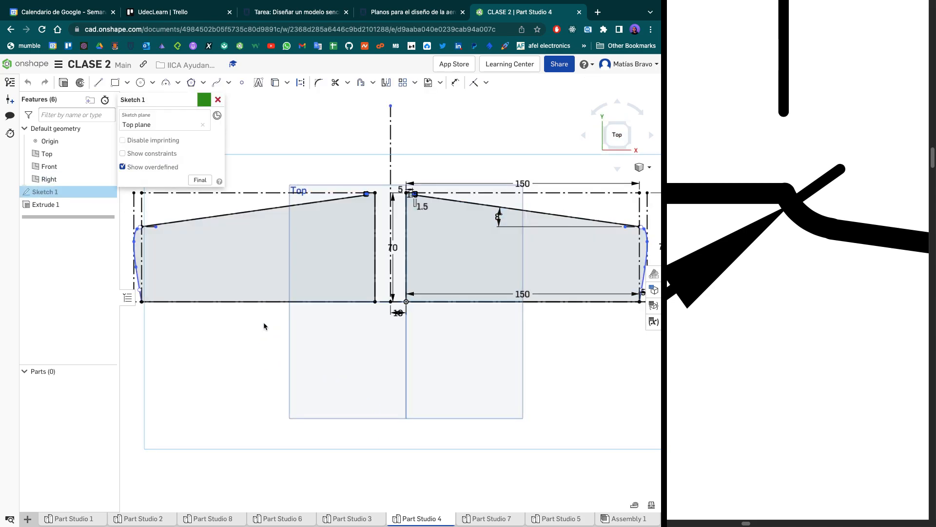
left_click_drag(380, 330, 108, 180)
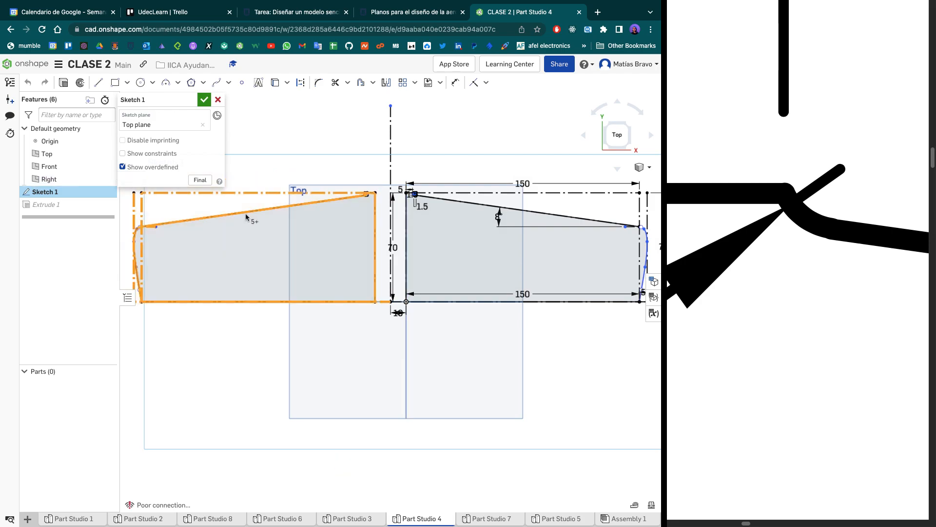
left_click(273, 245)
key("Delete")
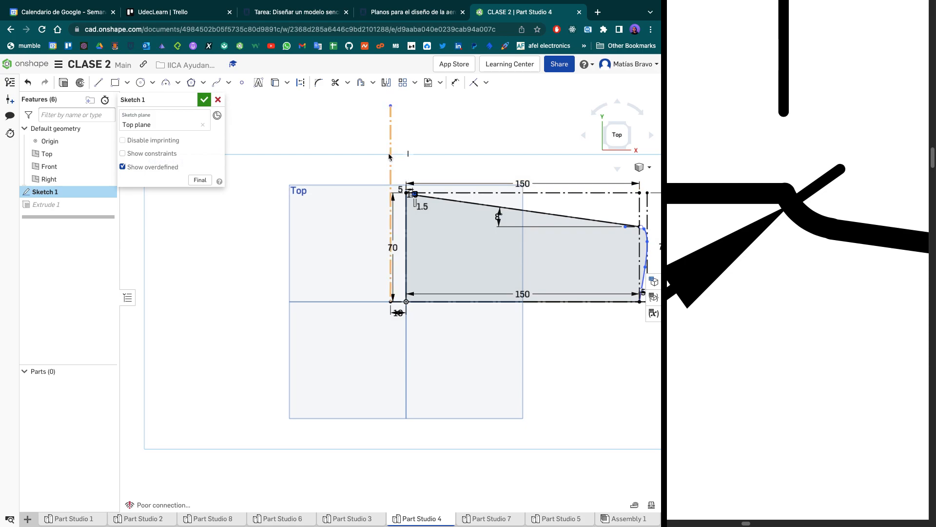
- Start the sketch Mirror tool to mirror the remaining wing profile about the vertical construction line
middle_click_drag(390, 156, 344, 193)
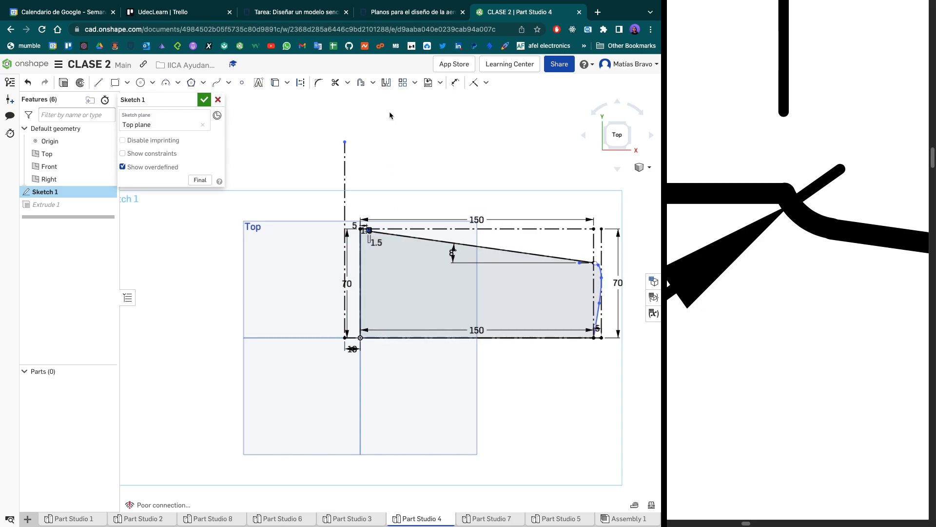
left_click(386, 83)
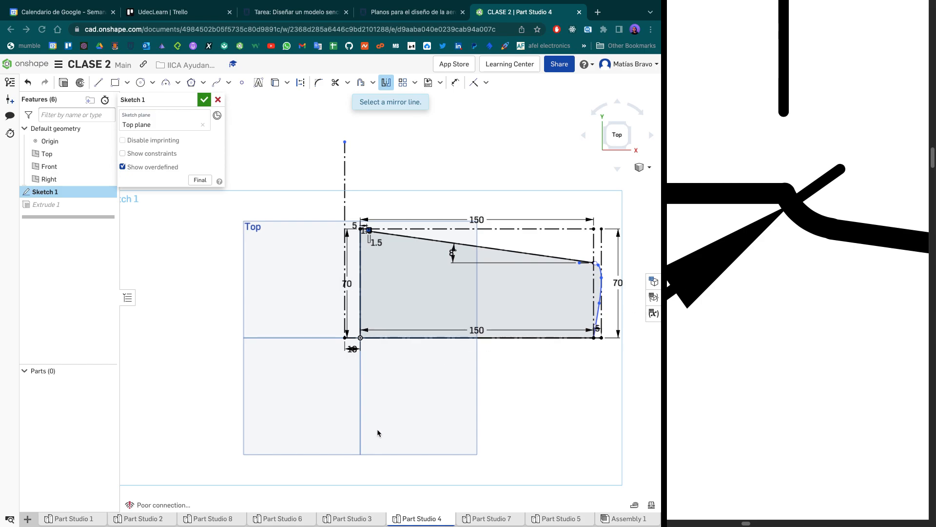
mouse_move(566, 4)
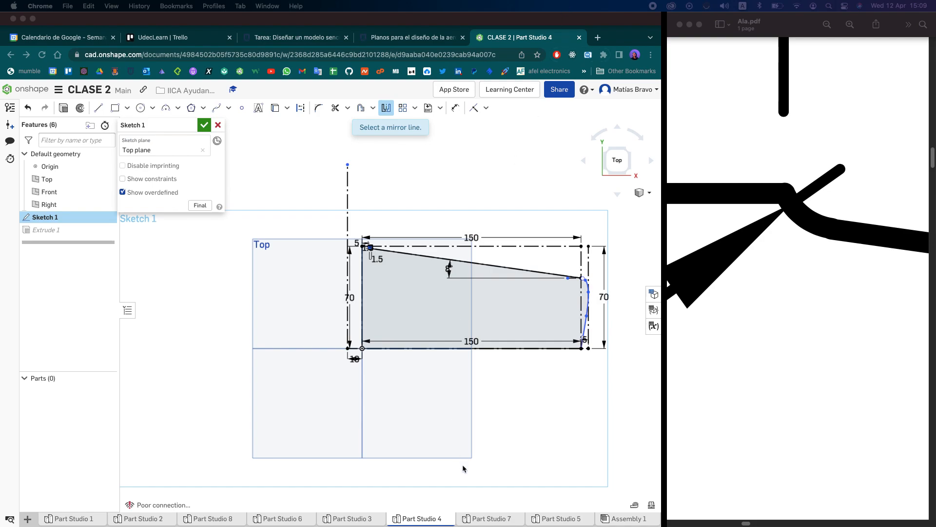
scroll(463, 464, "up", 5)
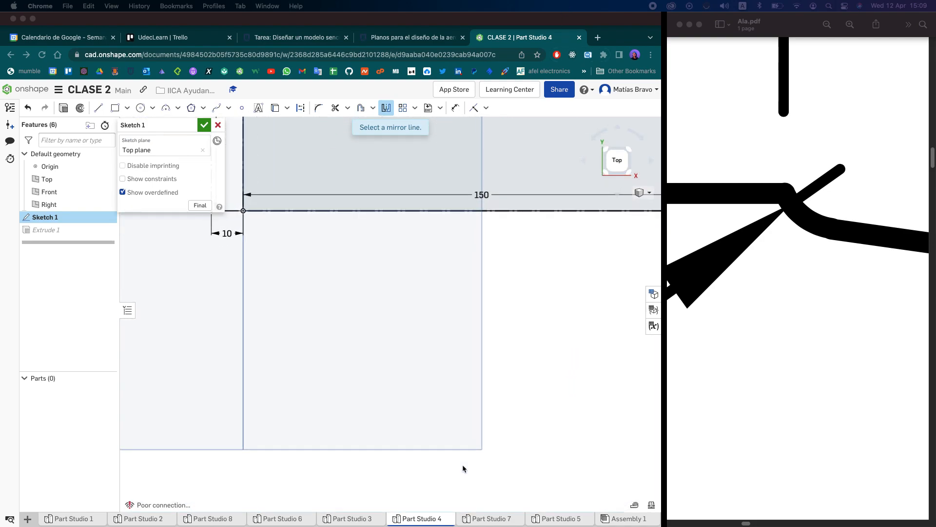
scroll(462, 465, "up", 3)
scroll(462, 464, "down", 4)
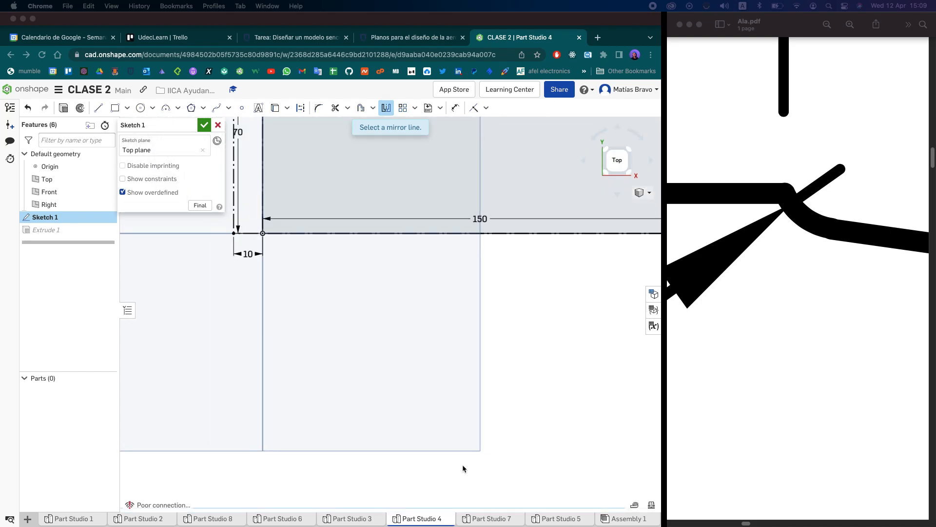
scroll(463, 465, "down", 5)
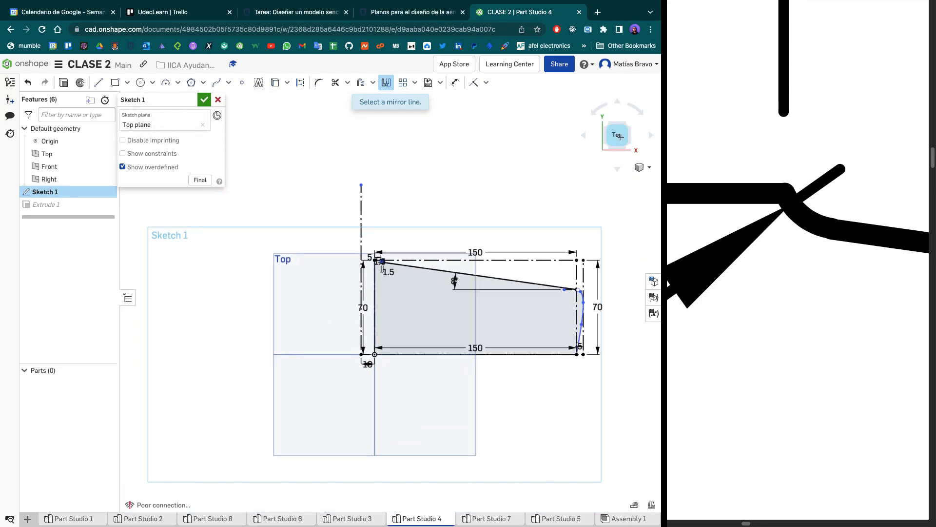
scroll(463, 311, "up", 2)
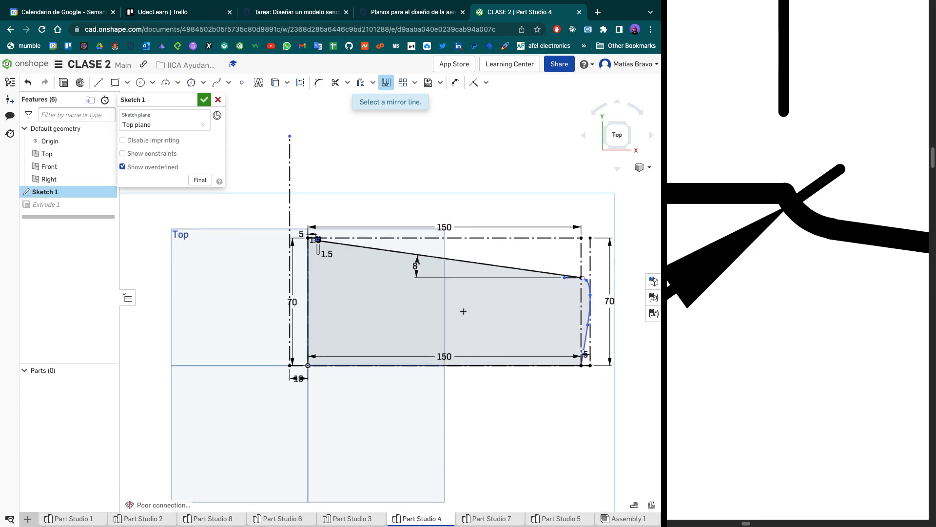